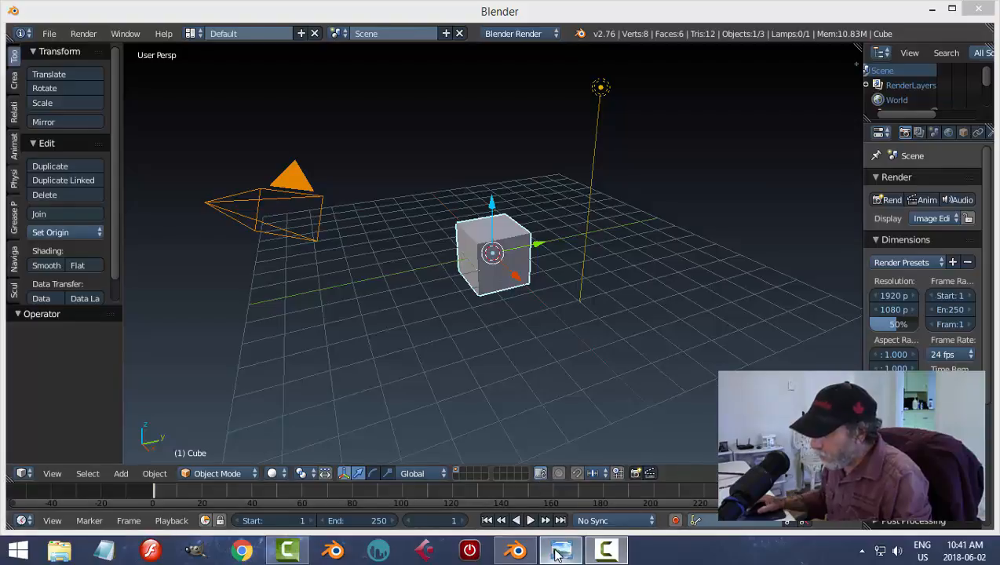
View the reference image crayons.png in Windows Photo Viewer and return to Blender.
left_click(560, 550)
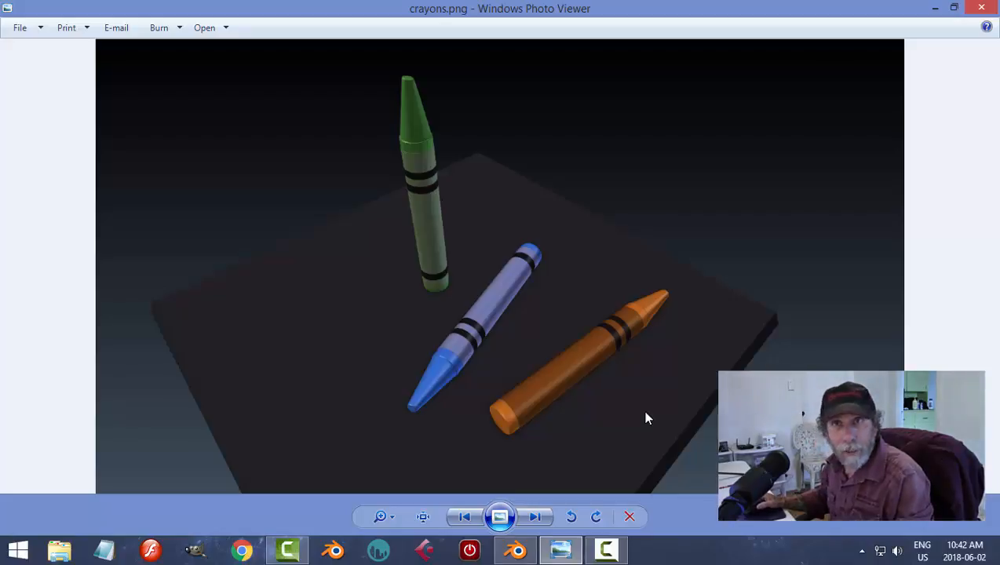
left_click(516, 550)
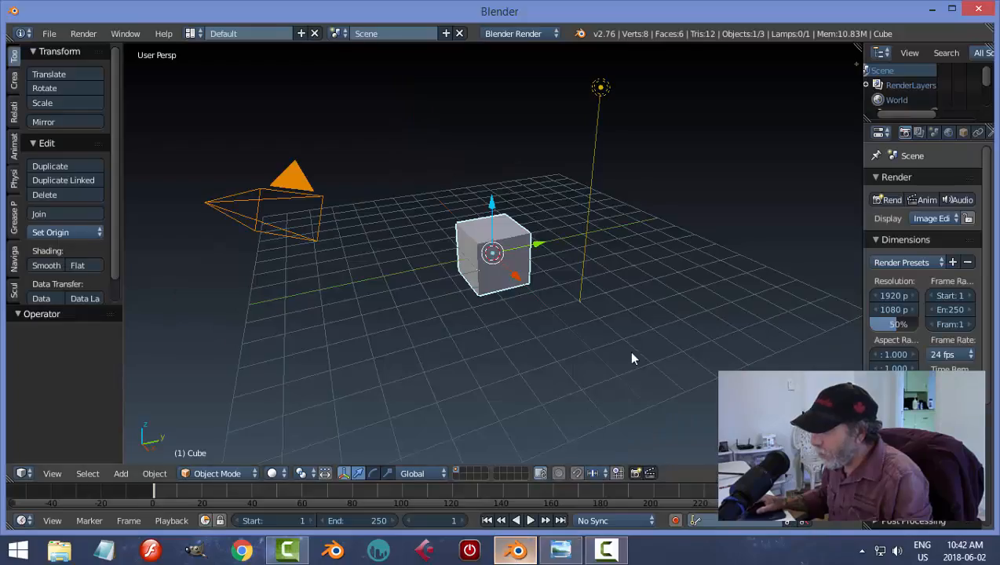
Delete all objects in the default scene, including the cube, camera and lamp.
middle_click_drag(624, 287, 598, 300)
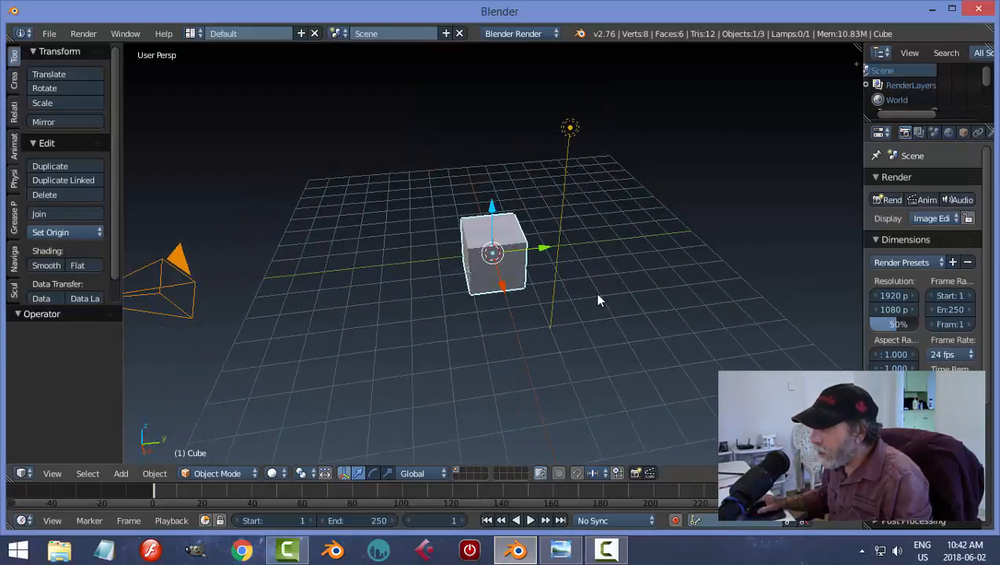
key("a")
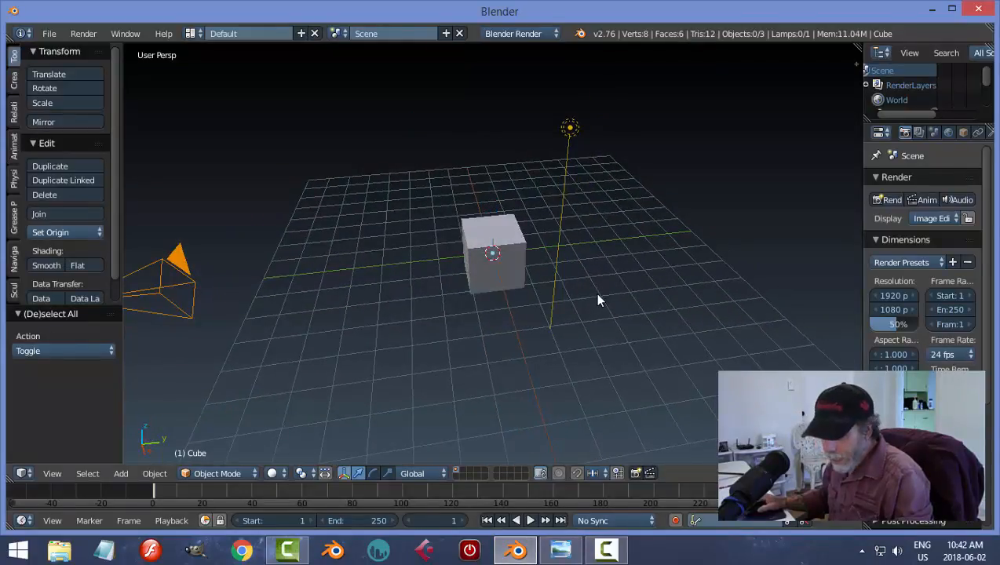
key("a")
key("x")
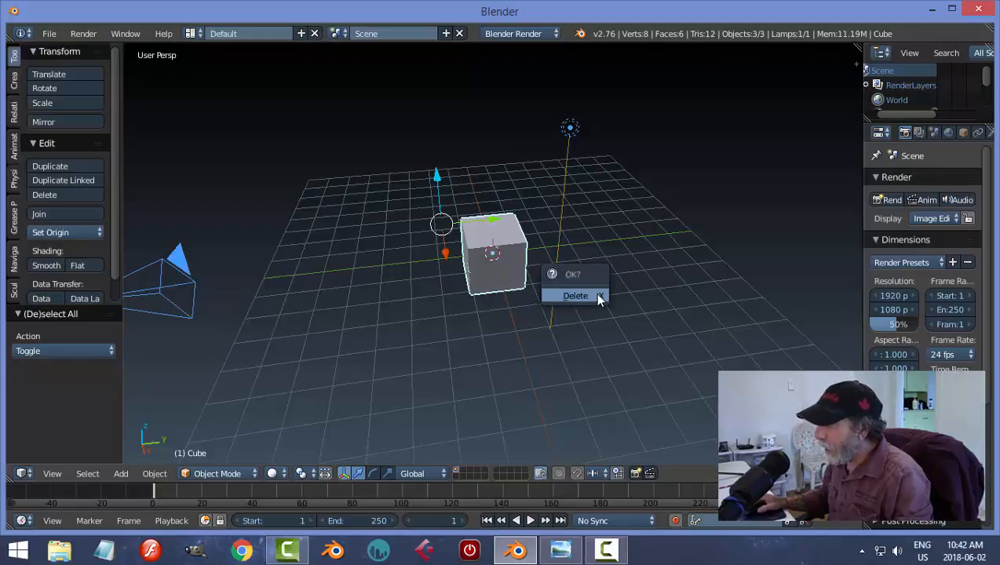
left_click(596, 293)
Set the render engine to Cycles Render with GPU Compute as the device, and widen the properties area.
left_click(512, 33)
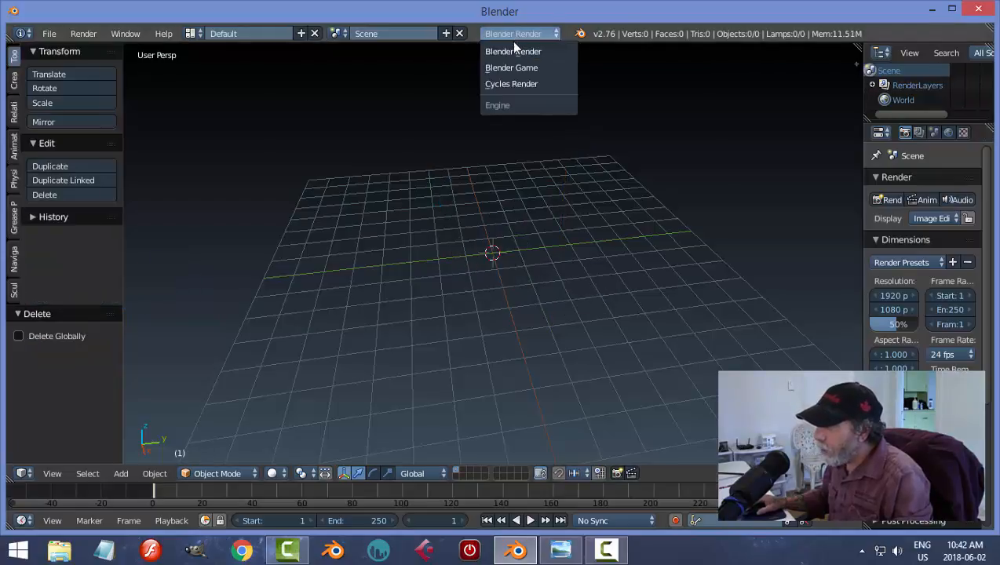
left_click(516, 81)
left_click(940, 255)
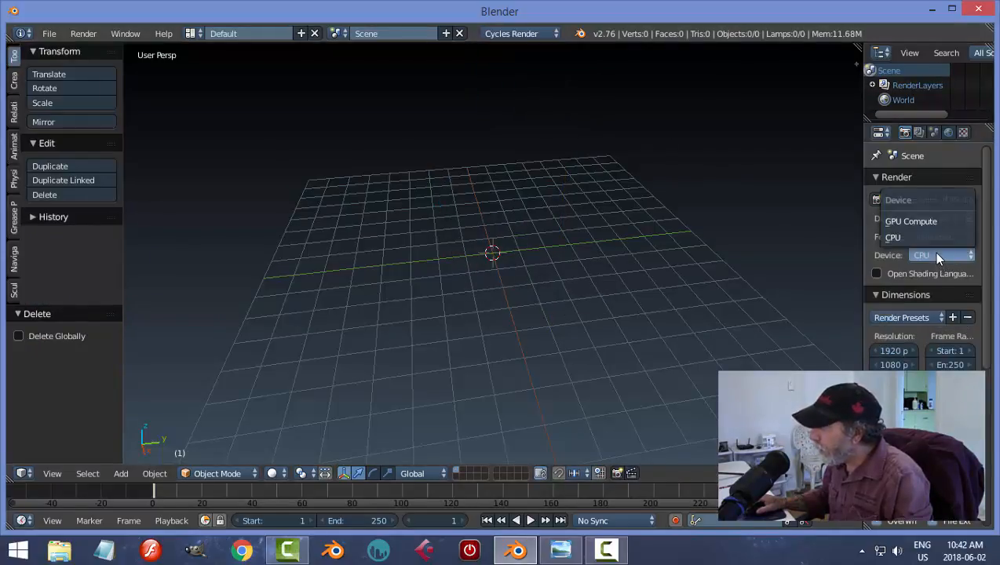
left_click(927, 218)
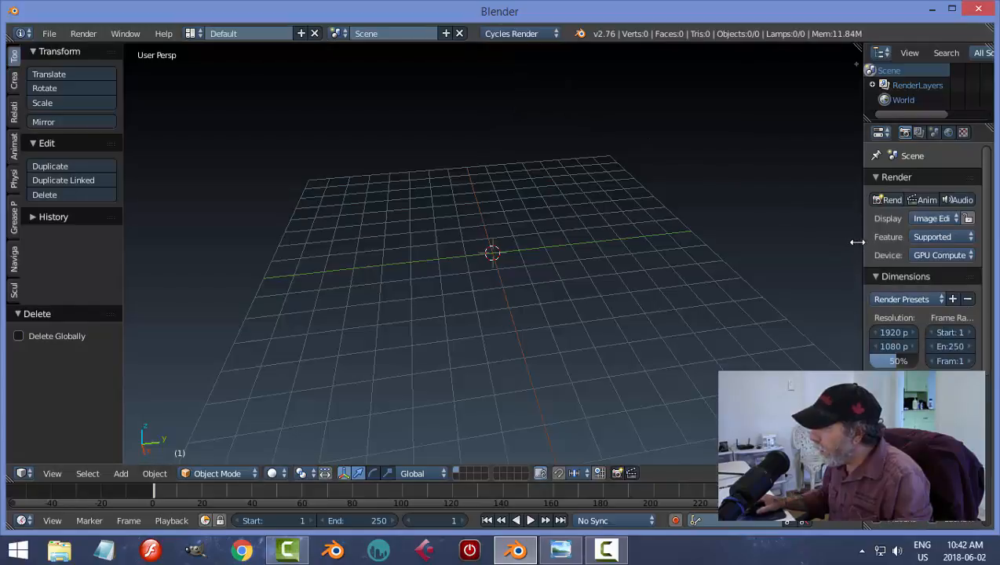
left_click_drag(862, 246, 833, 240)
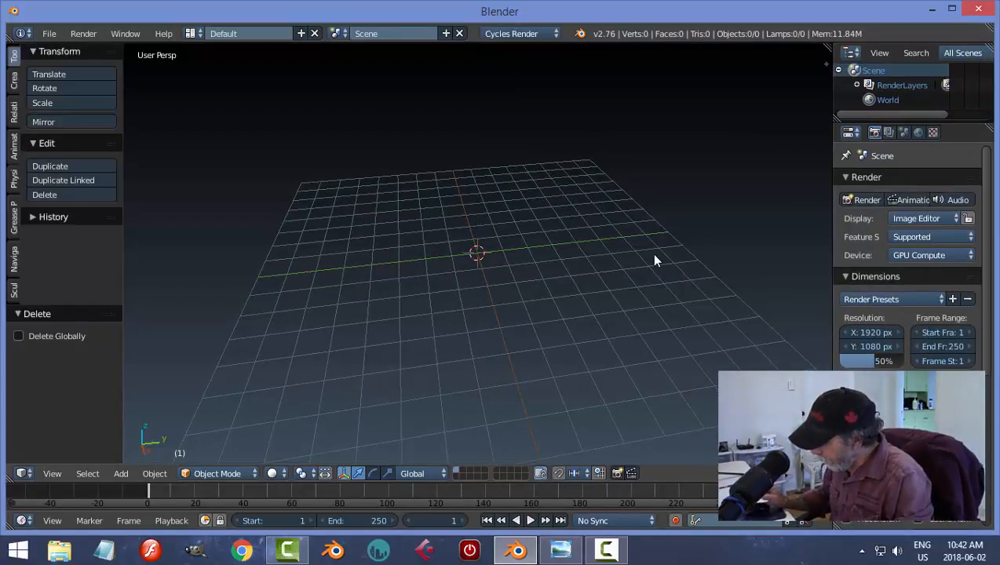
Switch the 3D viewport to the front orthographic view.
key("KP_1")
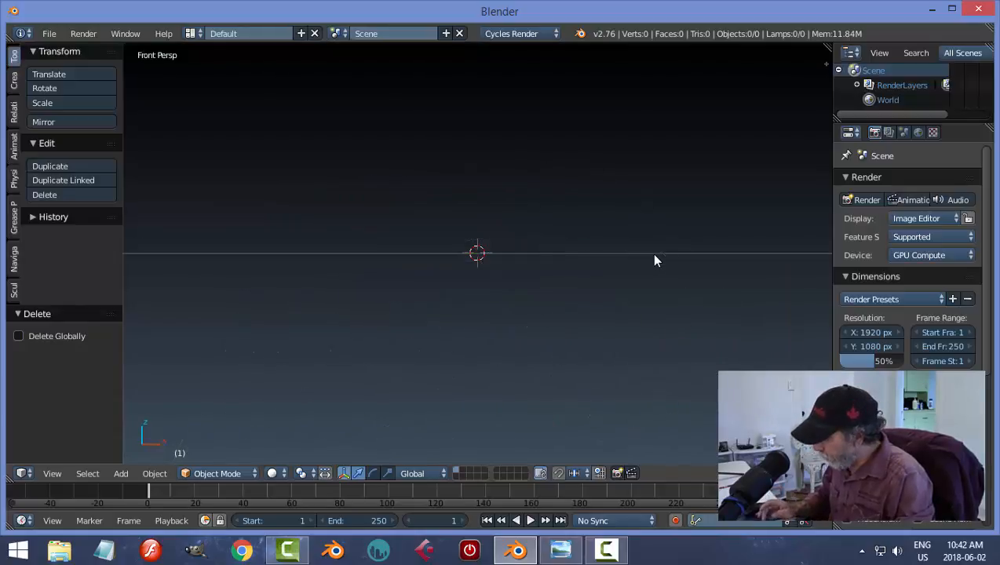
key("KP_5")
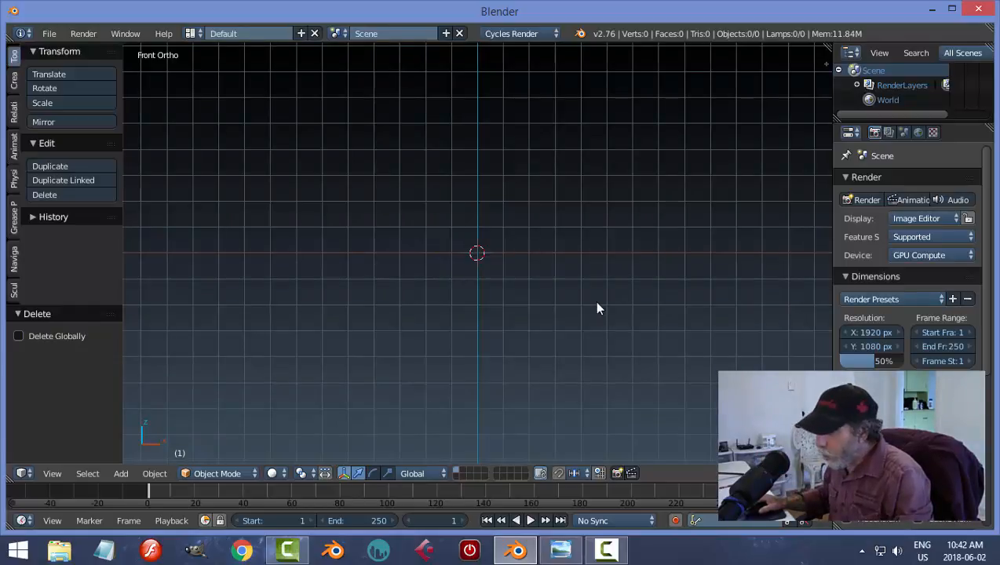
key("shift+a")
key("Escape")
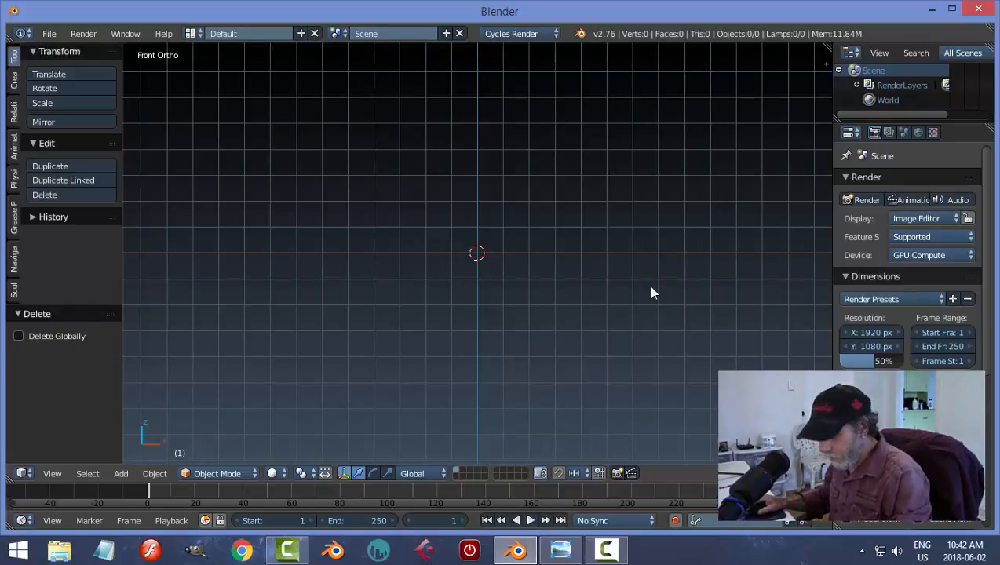
Start the Screencast Keys display in the 3D viewport and hide the viewport properties.
key("n")
scroll(827, 231, "down", 5)
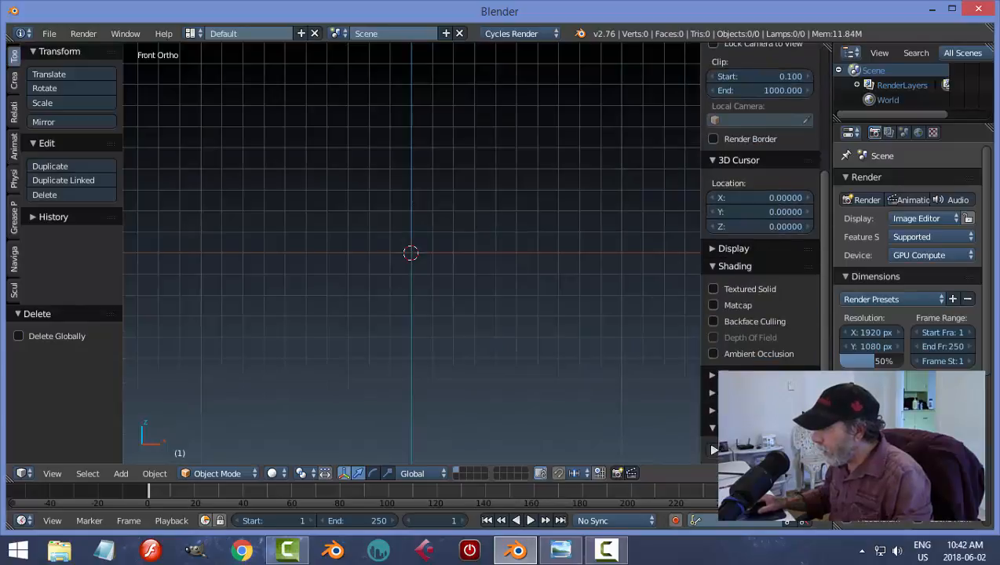
scroll(822, 333, "down", 4)
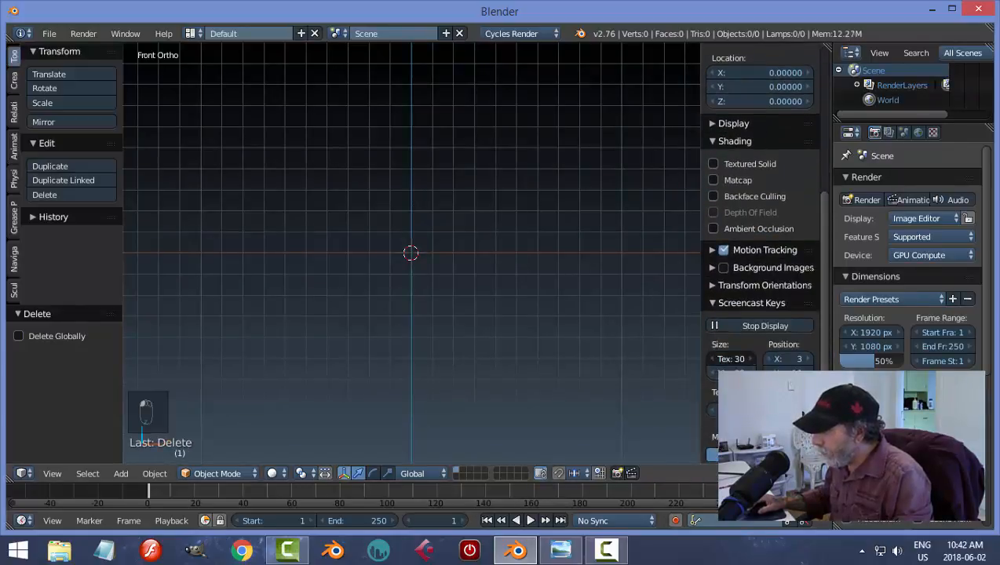
key("n")
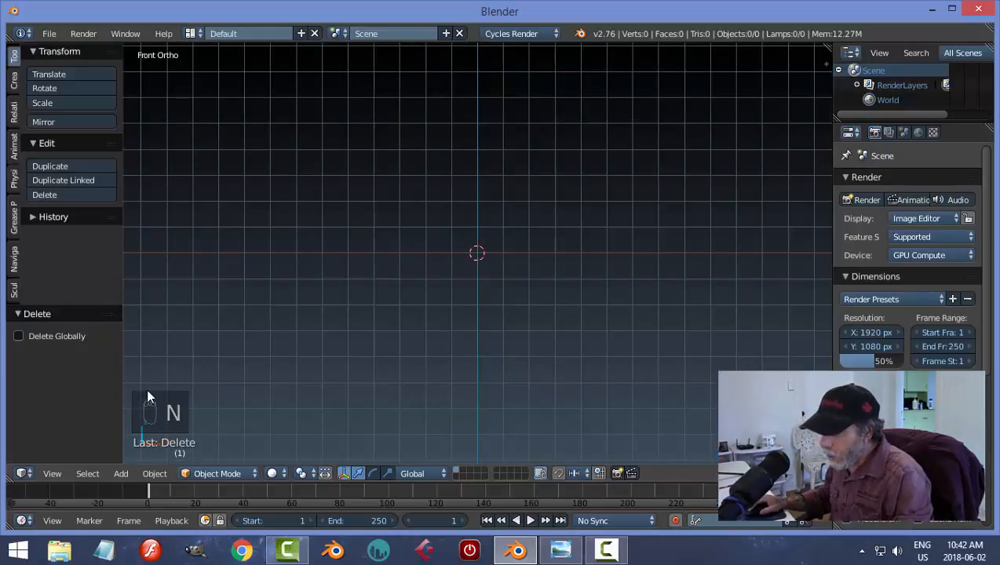
Add a mesh cylinder with 32 vertices, radius 1 and depth 2 at the scene's centre.
middle_click_drag(510, 338, 503, 334, "shift")
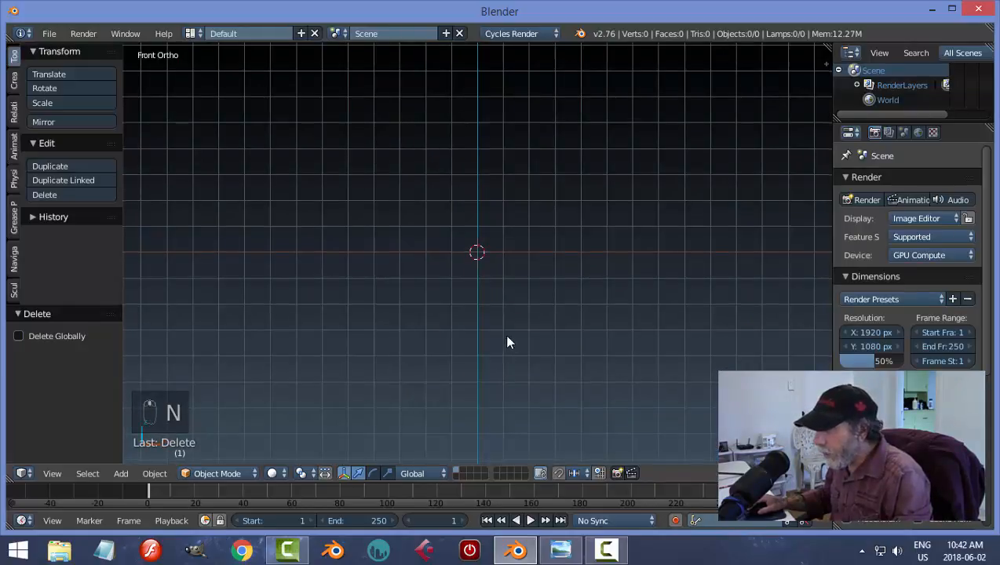
key("shift+a")
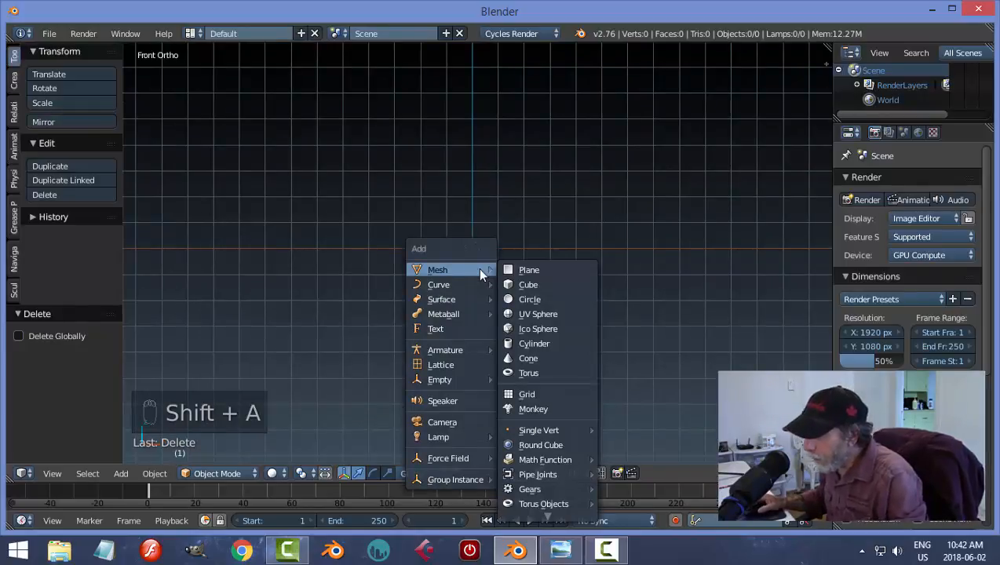
left_click(537, 342)
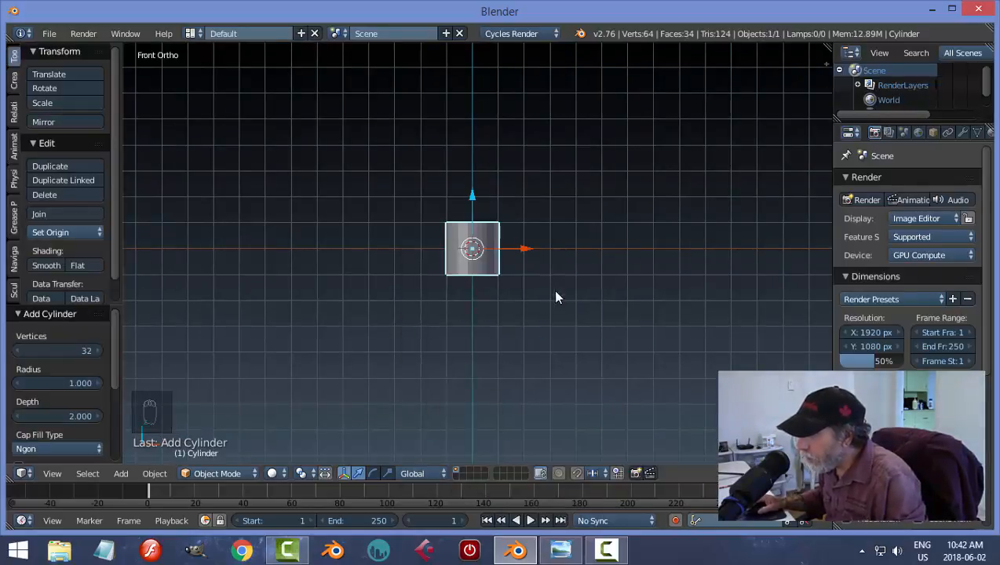
scroll(583, 292, "up", 2)
scroll(583, 292, "up", 1)
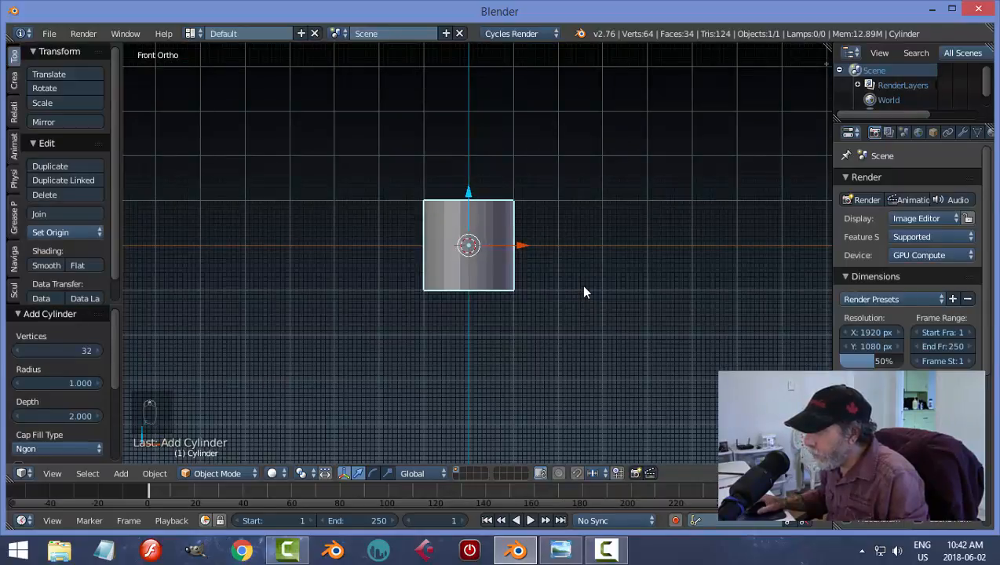
scroll(583, 292, "down", 2)
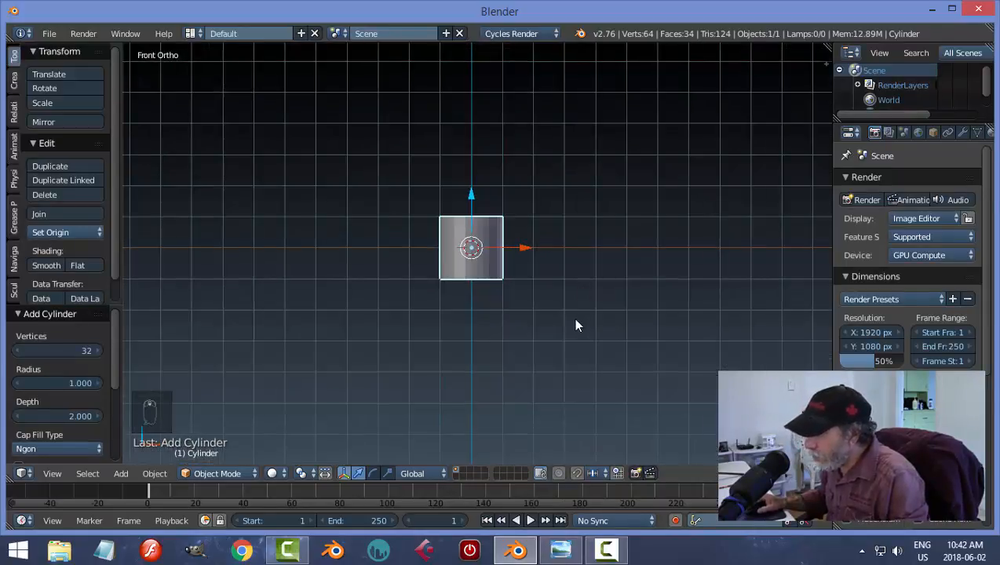
scroll(573, 320, "up", 2)
scroll(573, 321, "down", 1)
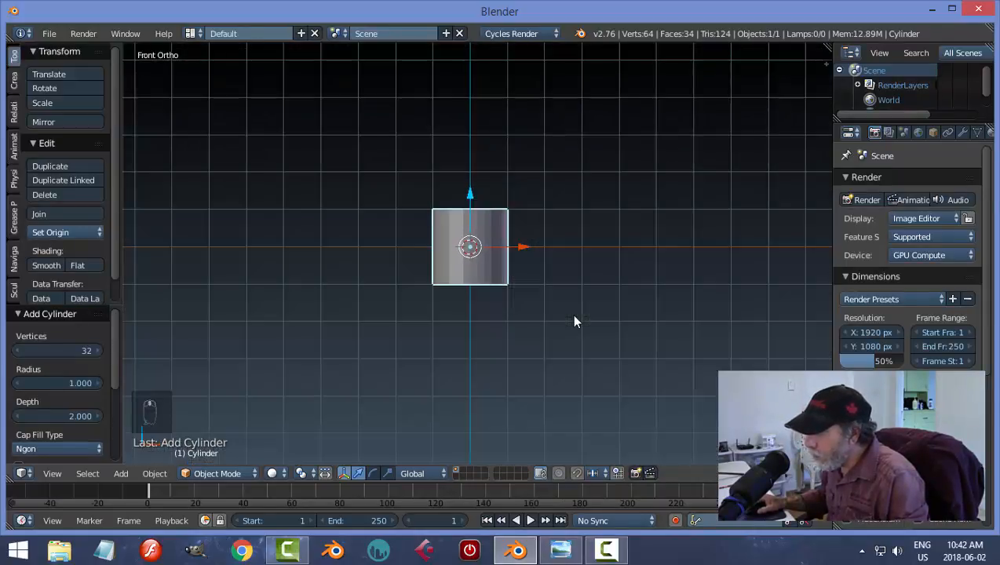
Put the new cylinder into Edit Mode.
key("Tab")
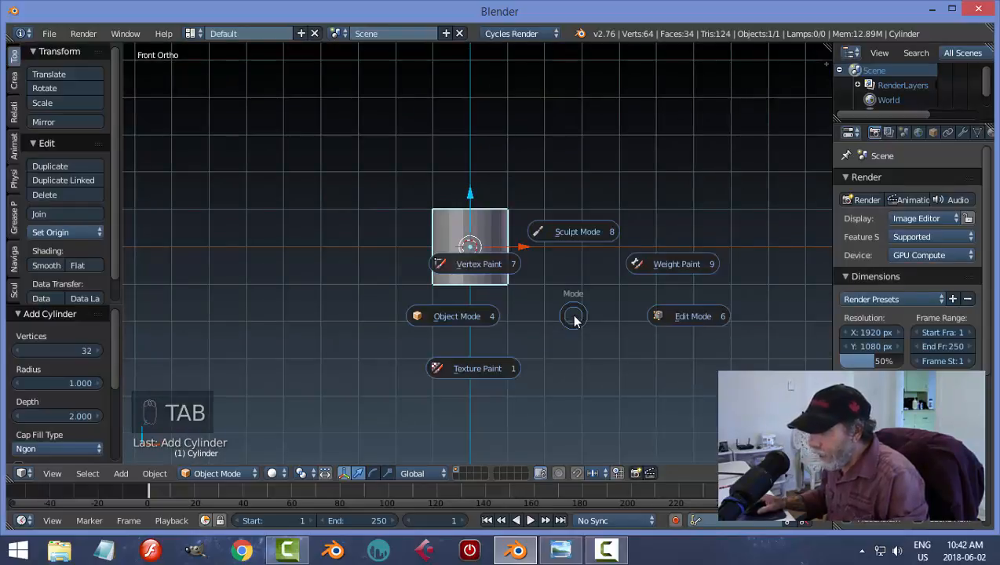
left_click(218, 475)
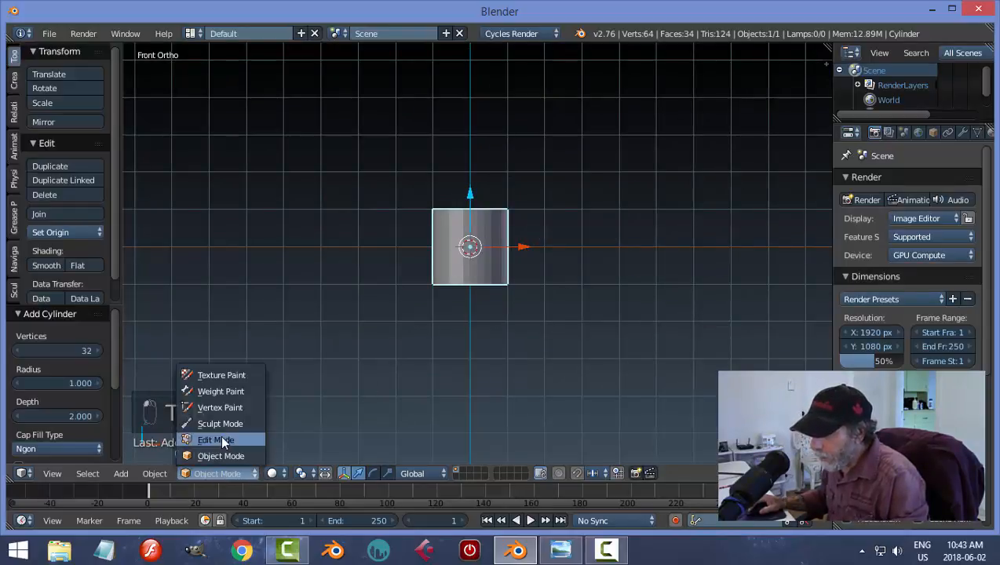
left_click(221, 436)
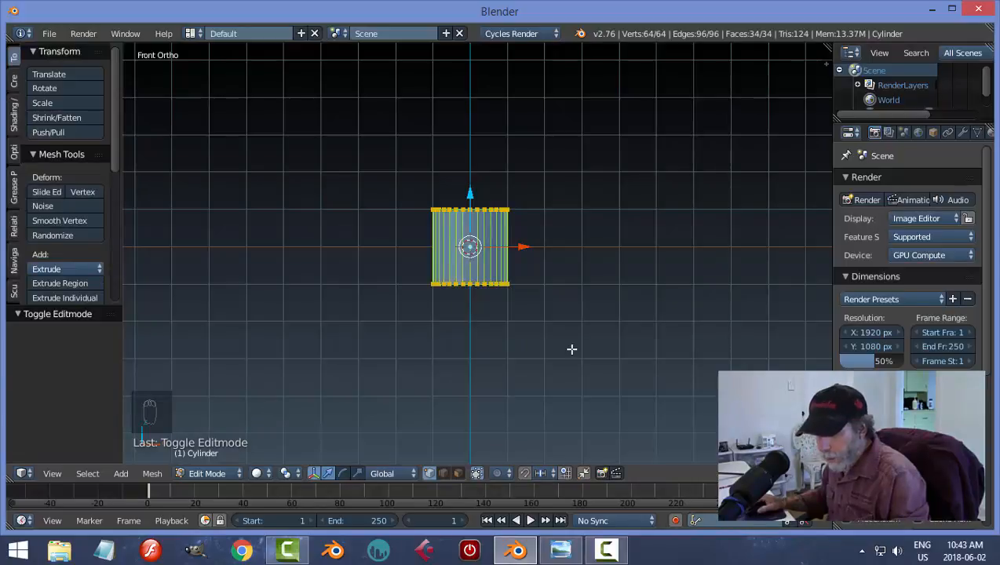
Search the user preferences' add-ons for "pie", disable Pie Menus Official, and toggle the cylinder's Edit Mode off and on.
key("Tab")
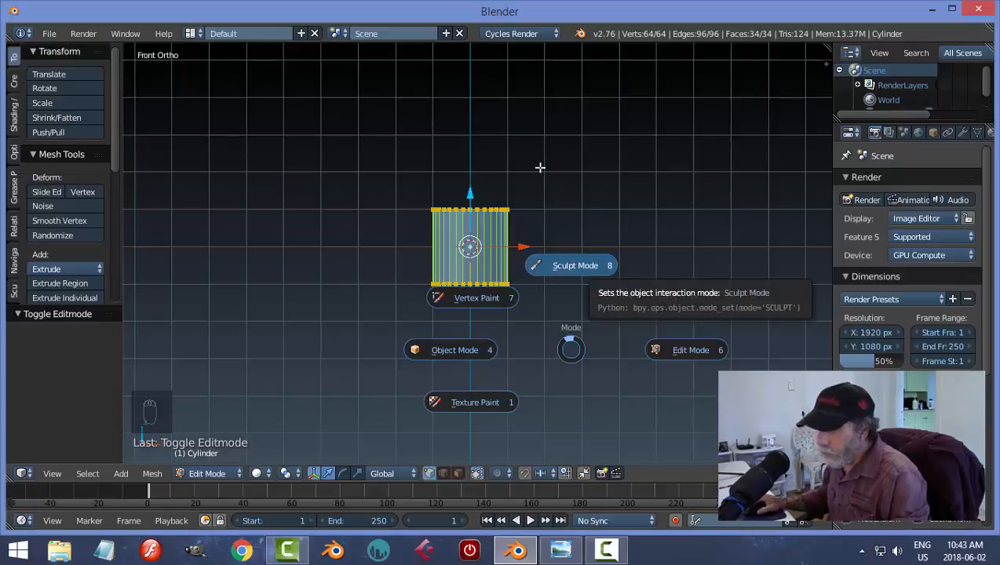
key("Escape")
left_click(53, 32)
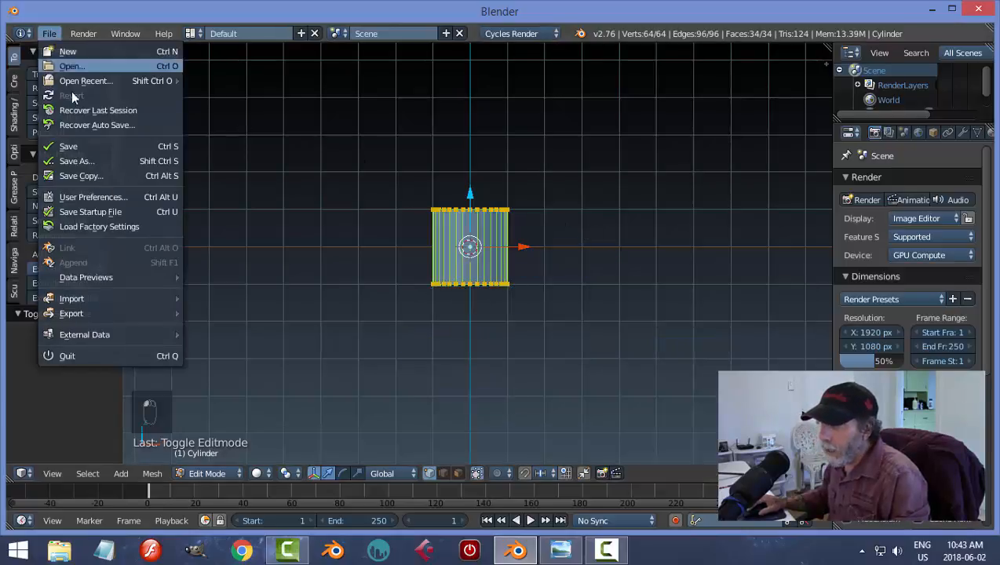
left_click(89, 195)
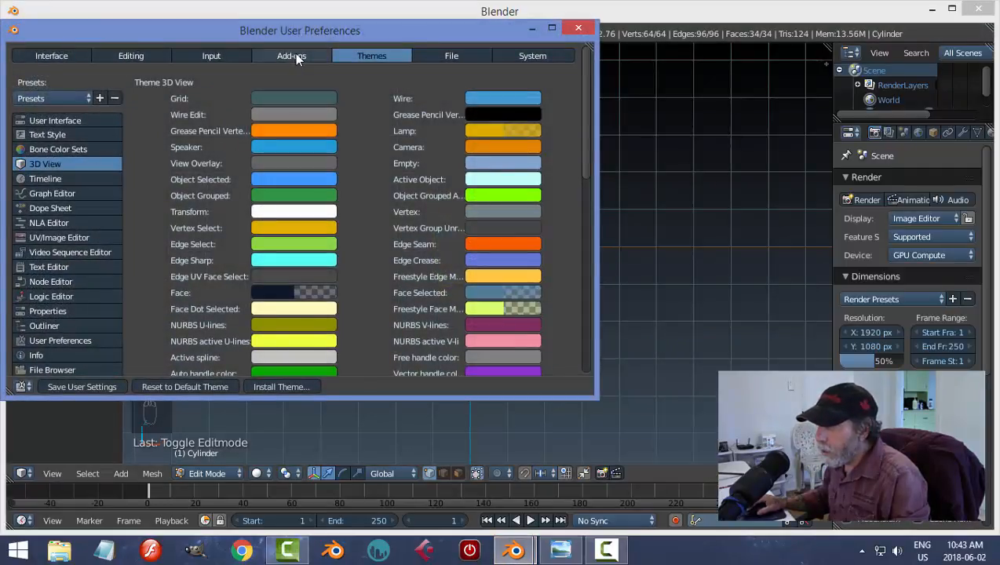
left_click(295, 56)
left_click(93, 82)
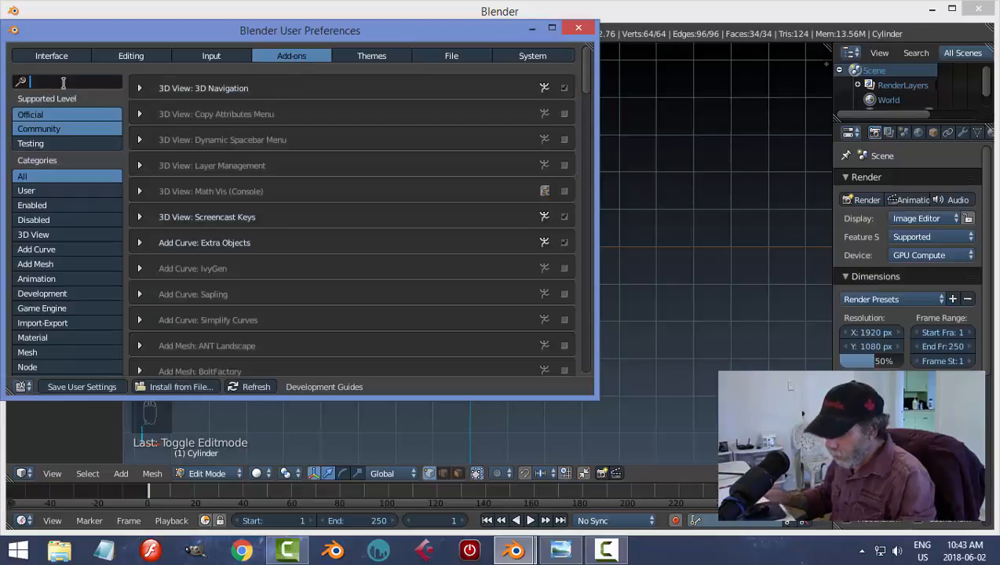
type("pie")
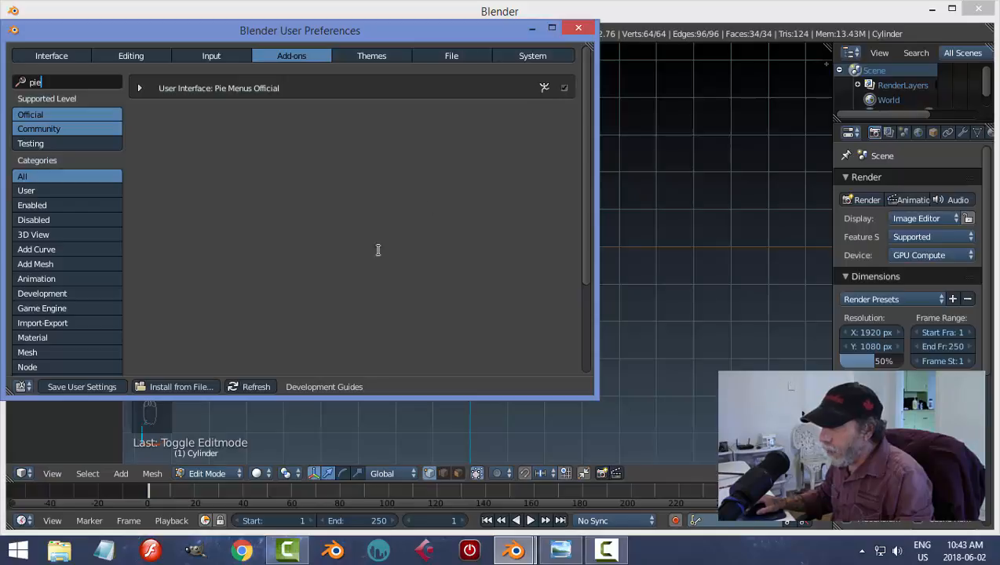
left_click(578, 32)
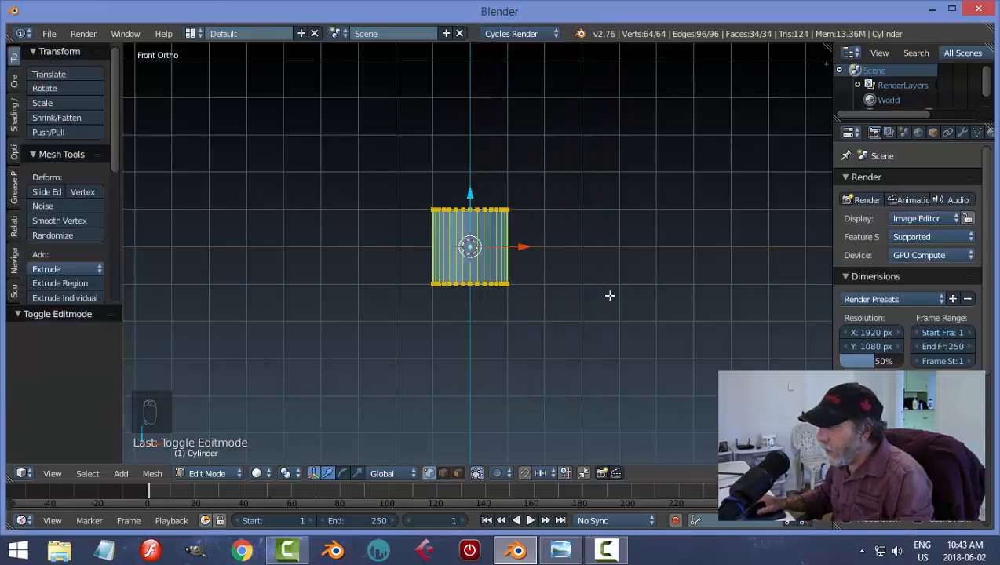
key("Tab")
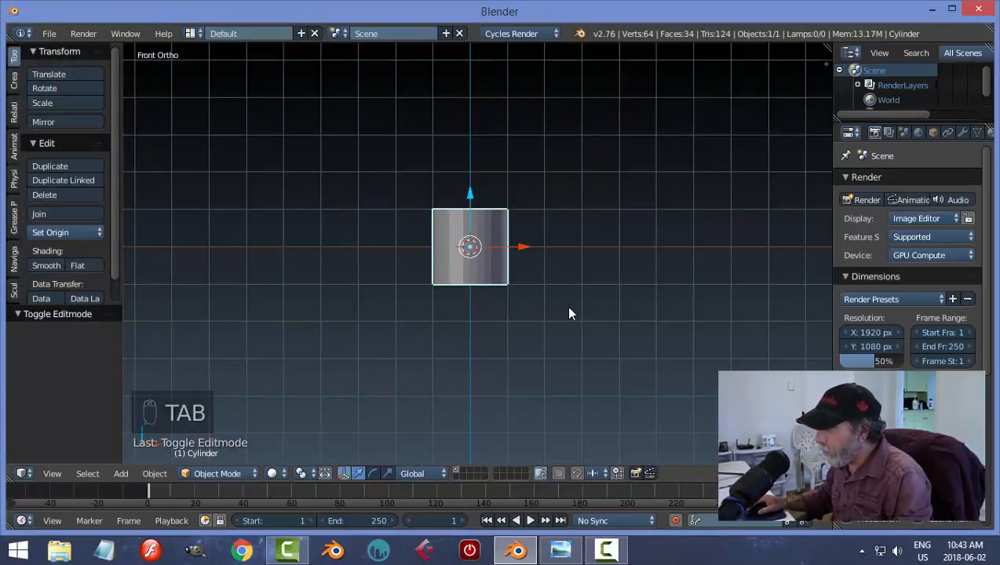
key("Tab")
Scale the whole cylinder mesh to about 0.352 in X and Y, leaving Z locked.
scroll(575, 319, "up", 3)
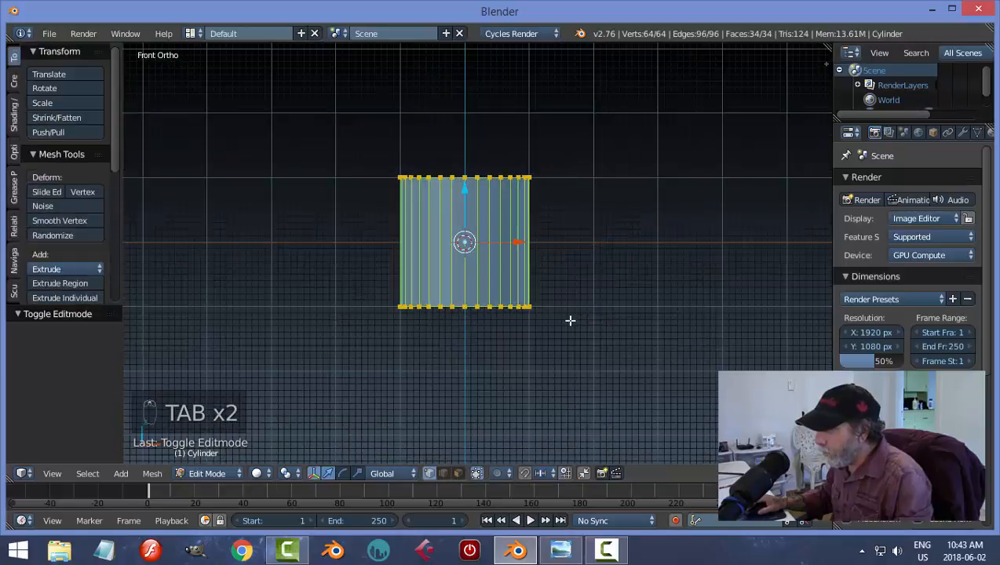
scroll(569, 320, "down", 2)
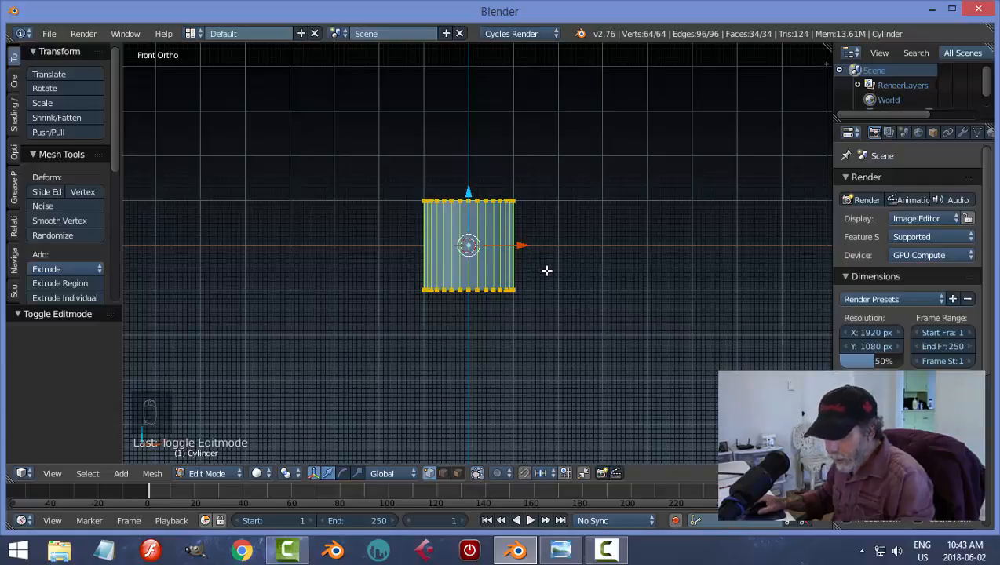
key("s")
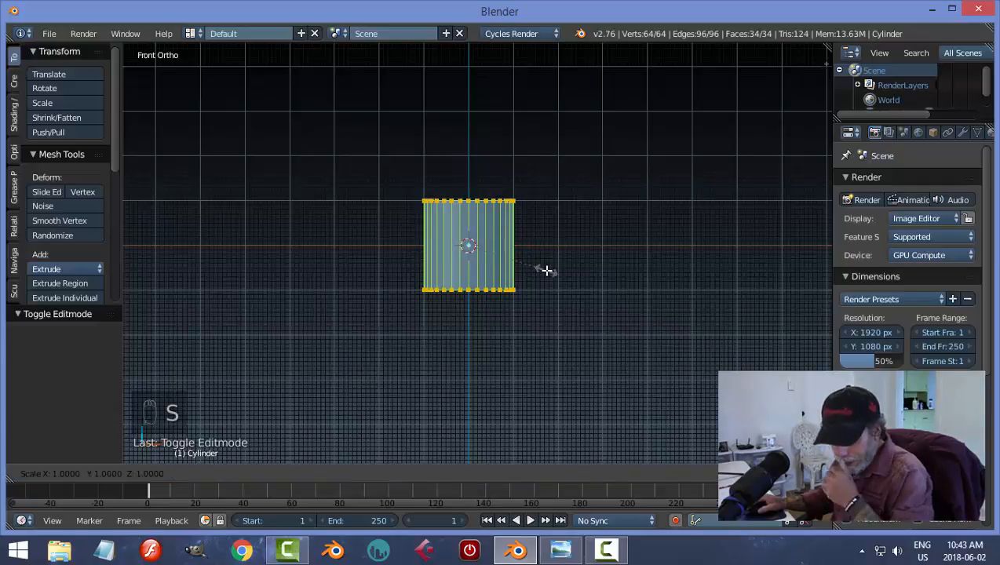
key("shift+z")
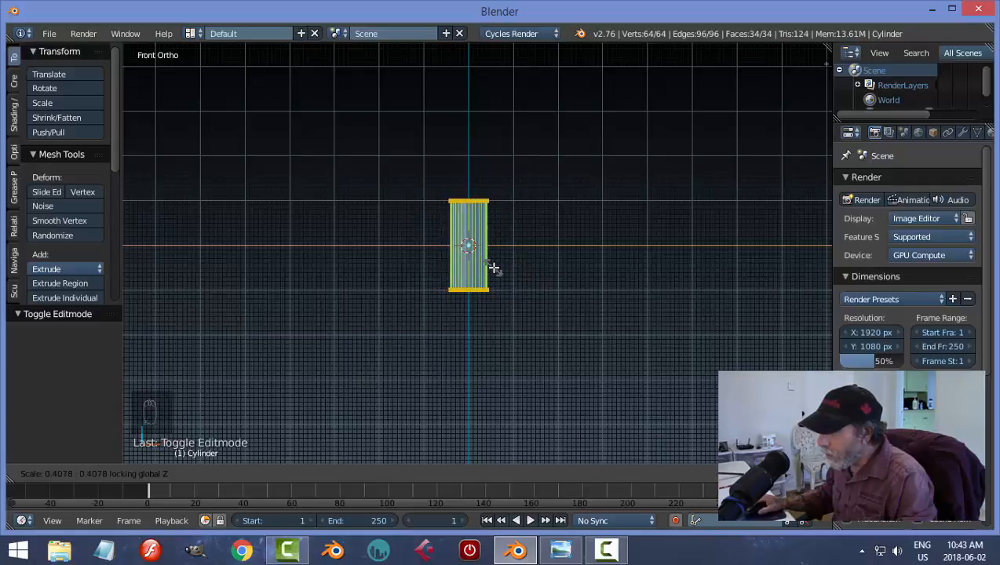
left_click(487, 268)
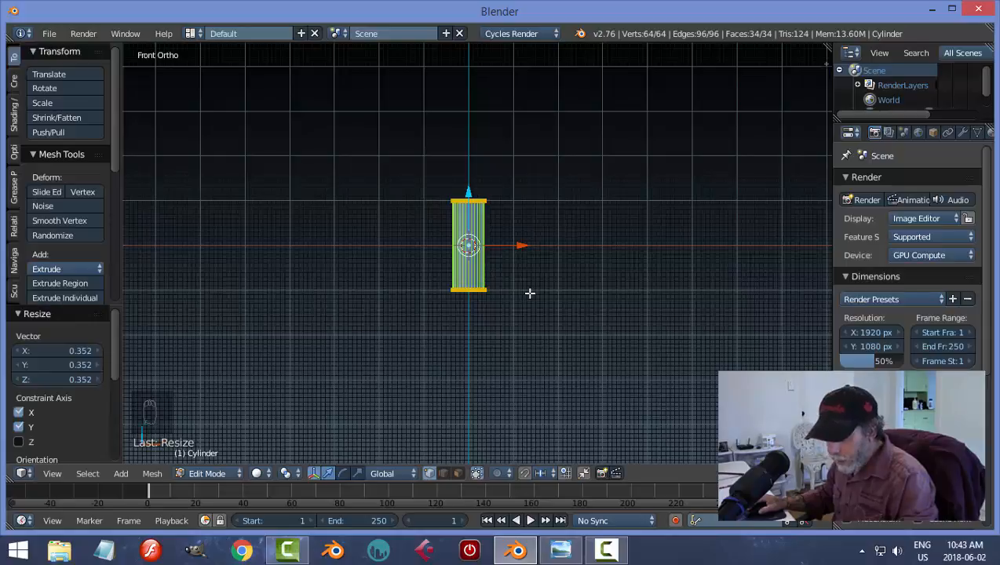
Stretch the narrowed cylinder along Z by a factor of about 2.102 and deselect the whole mesh.
key("s")
key("z")
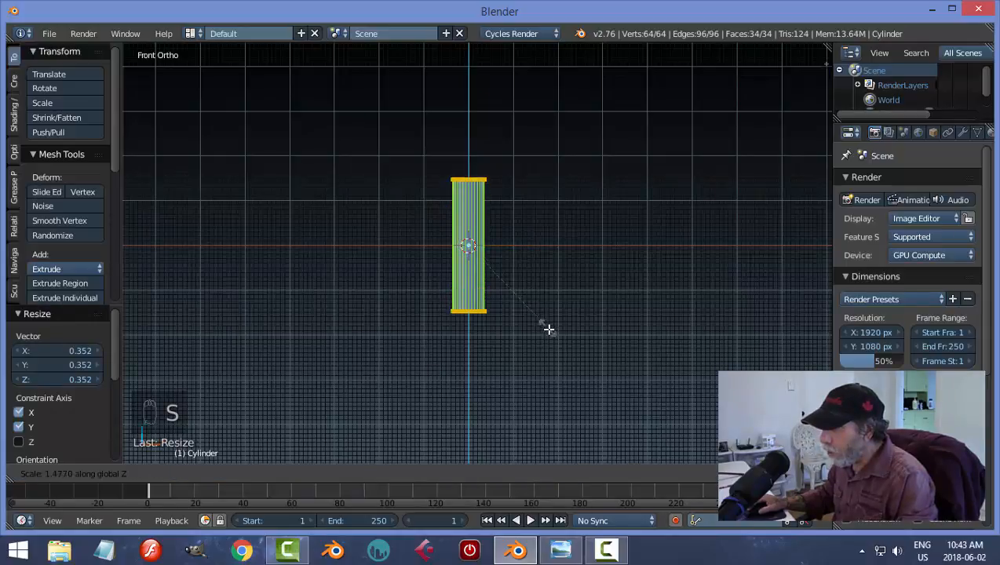
left_click(576, 361)
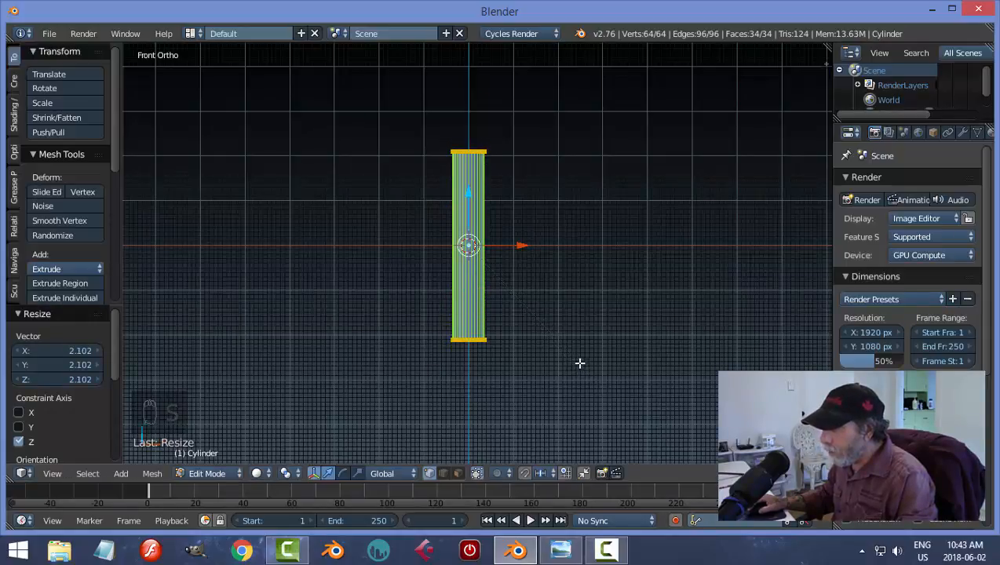
key("a")
Try the edge and vertex selection modes on the cylinder and set the mesh selection mode to faces.
scroll(575, 247, "up", 3, "shift")
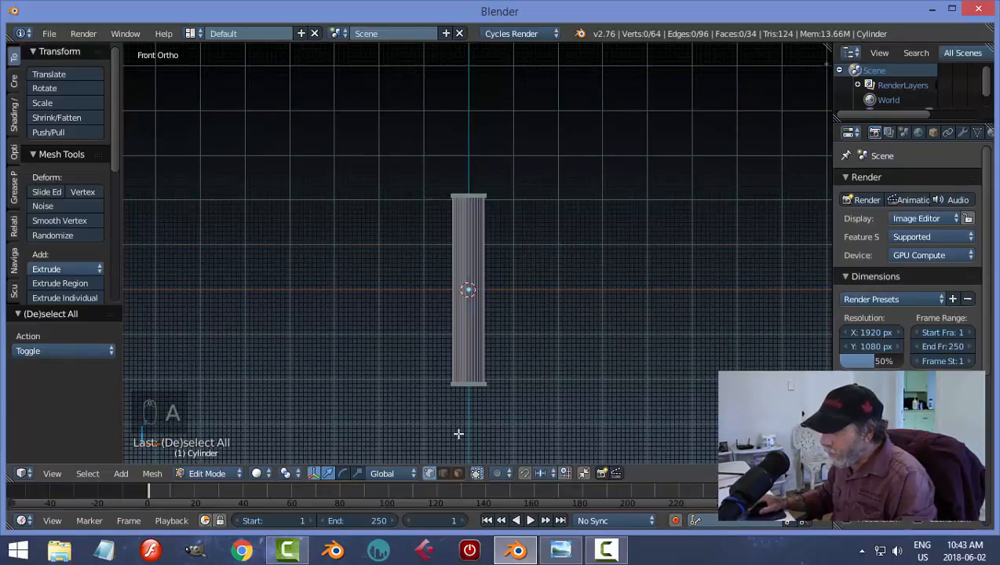
left_click(442, 473)
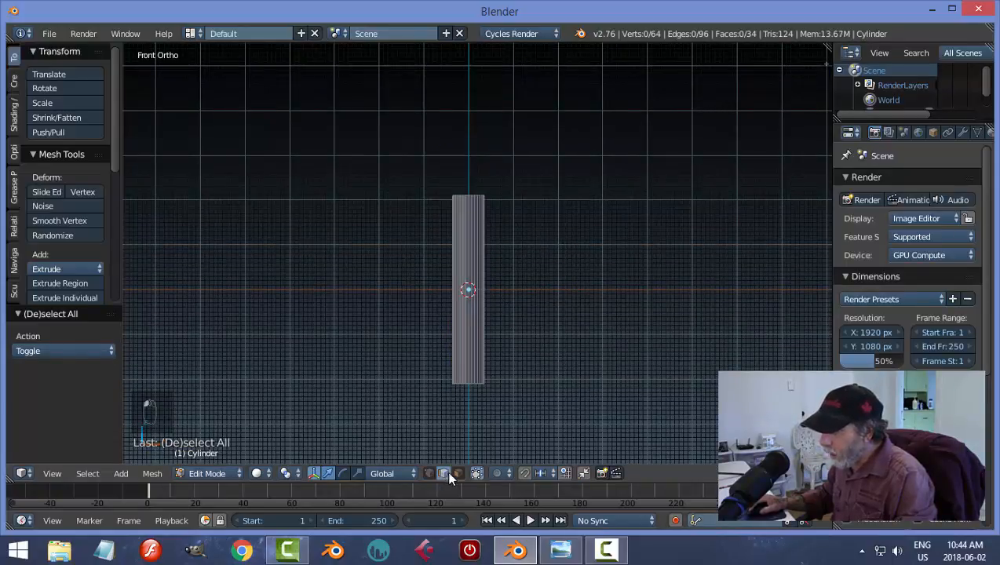
left_click(429, 473)
middle_click_drag(558, 323, 523, 379)
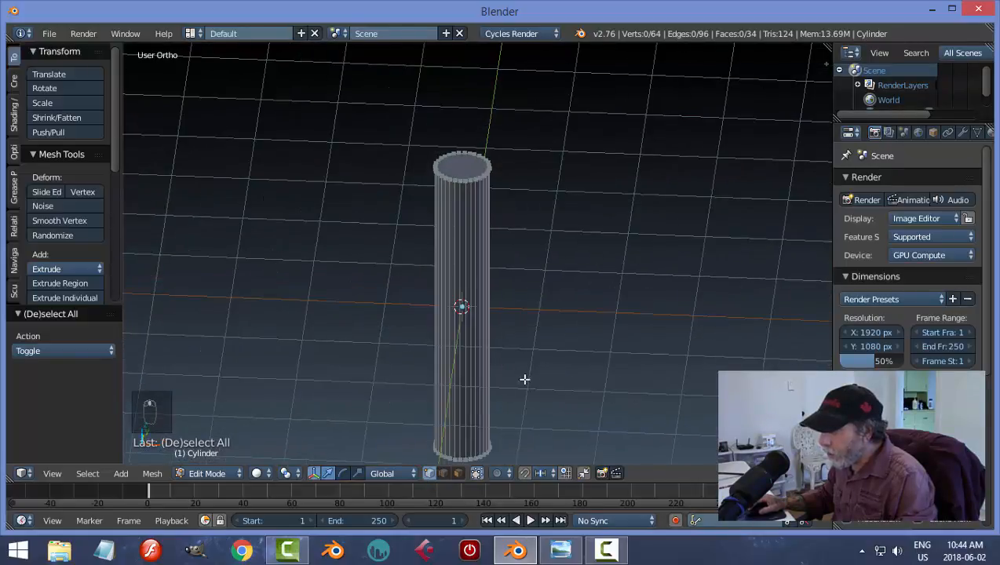
left_click(442, 474)
left_click(455, 470)
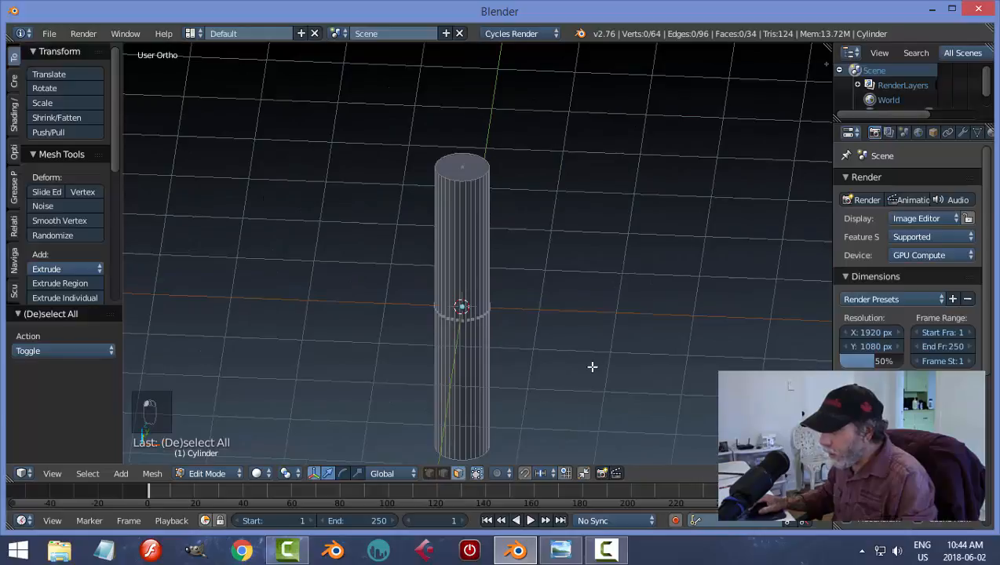
middle_click_drag(591, 367, 549, 306)
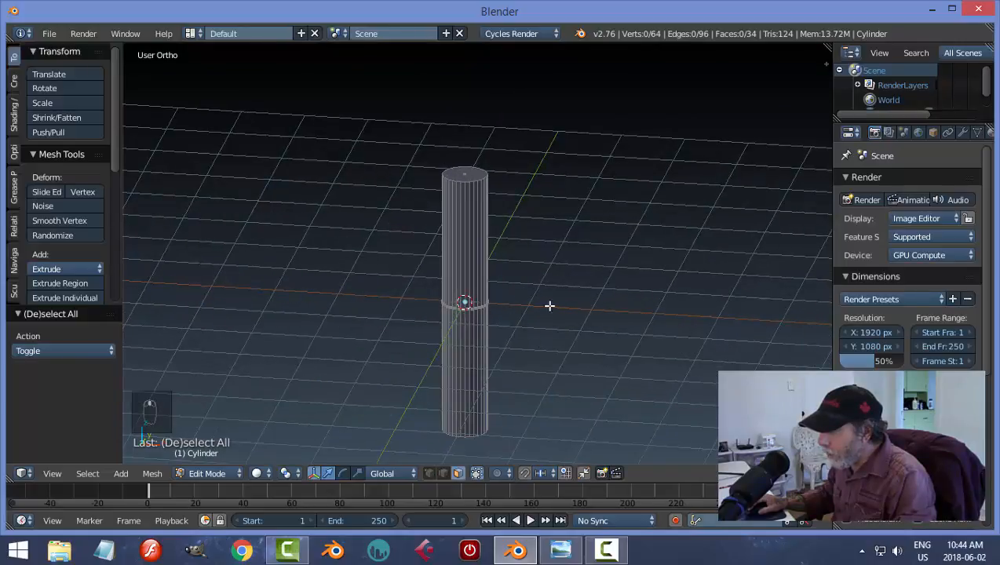
Turn off the Grid Floor in the viewport's display settings and hide the viewport properties.
key("n")
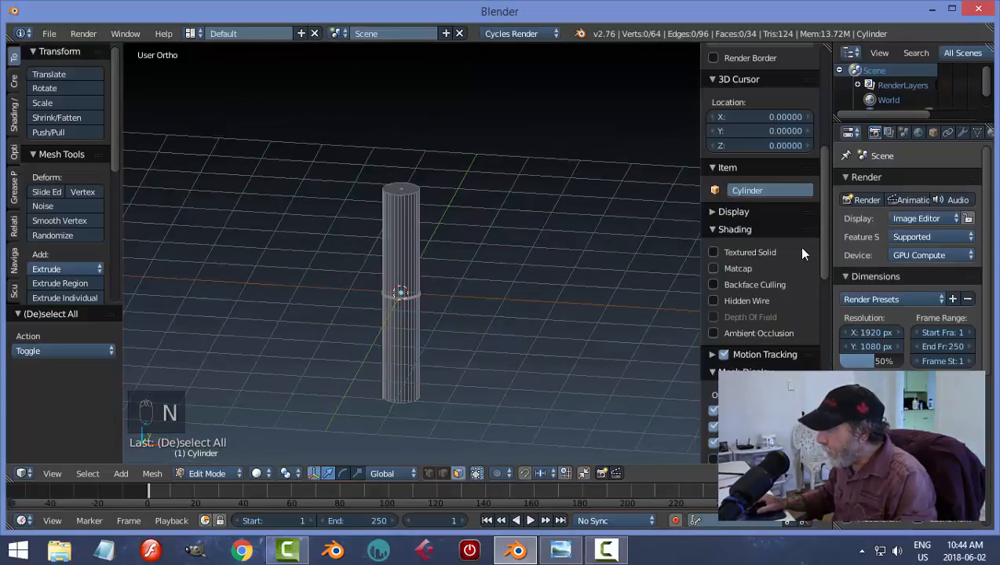
left_click(711, 229)
left_click(710, 211)
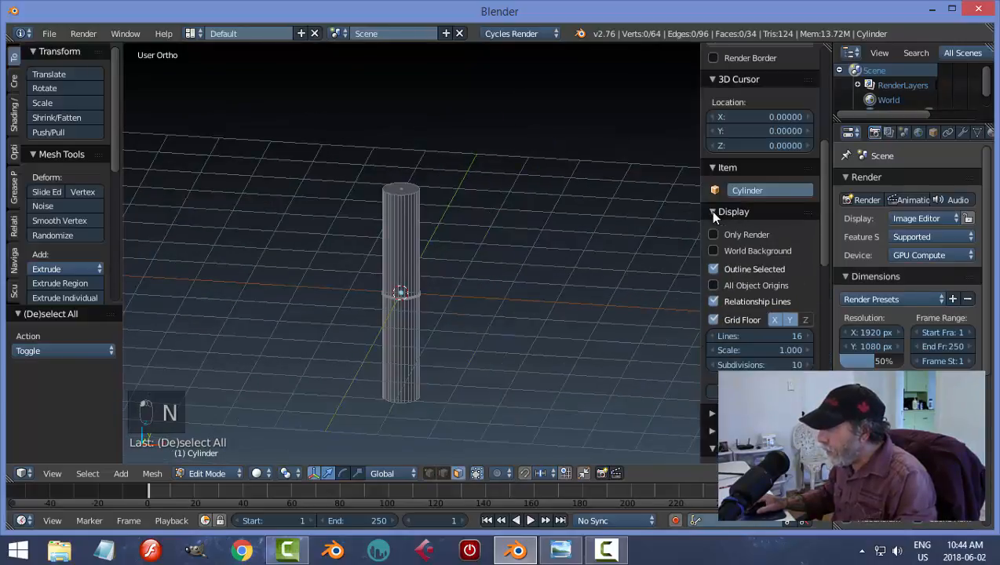
left_click(738, 320)
key("n")
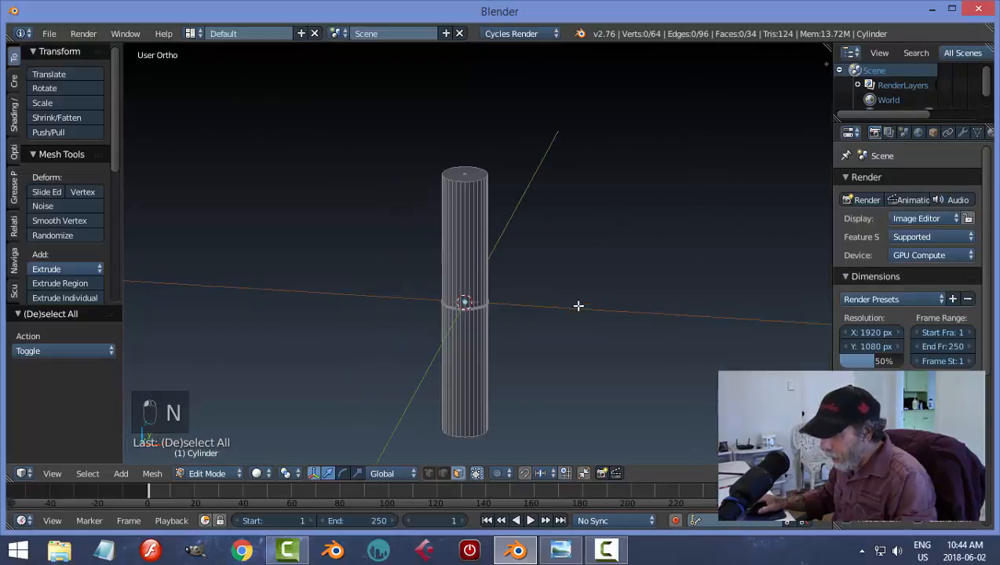
Select the circular face on the cylinder's upper end.
middle_click_drag(579, 310, 576, 297)
scroll(535, 278, "up", 2)
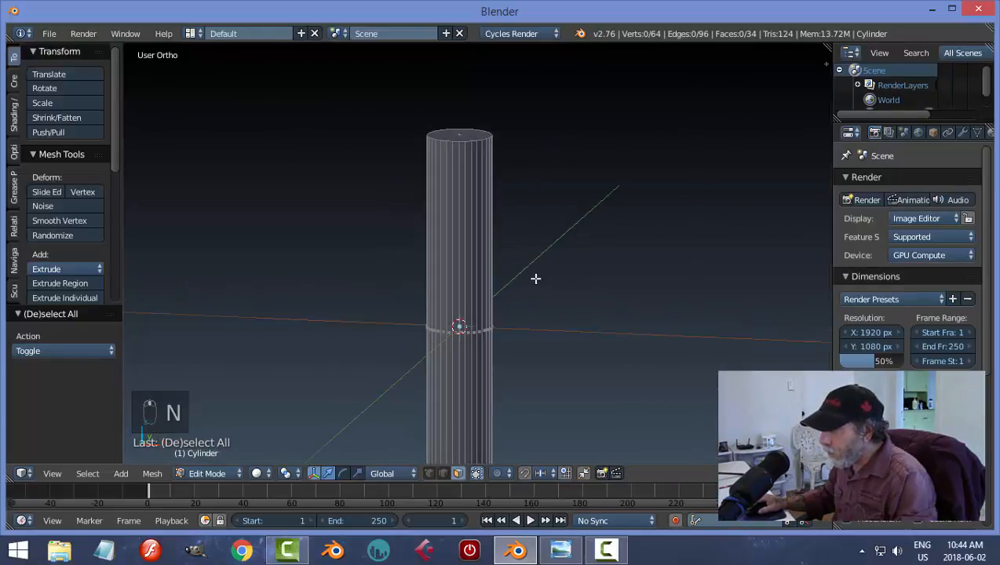
scroll(562, 246, "down", 2)
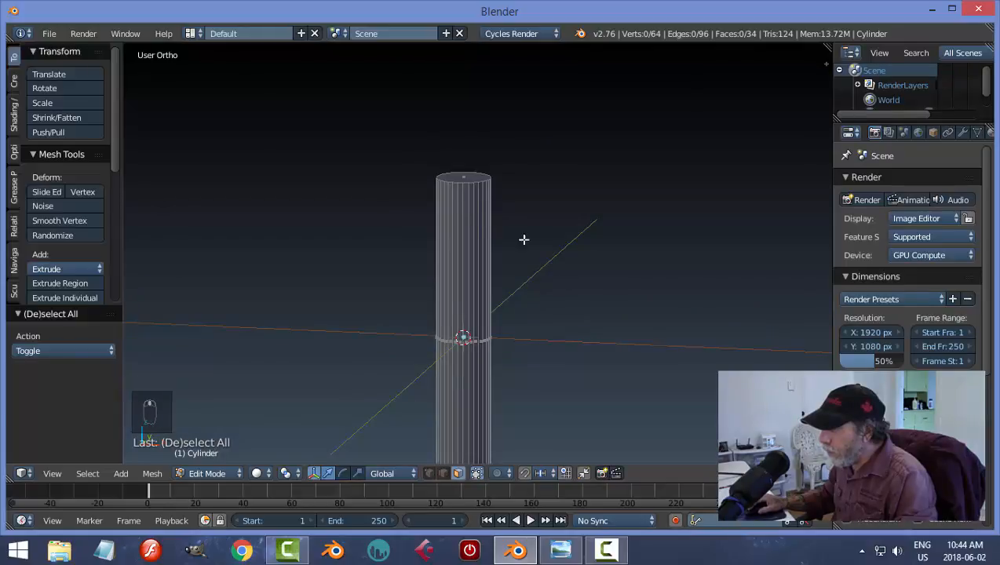
right_click(464, 177)
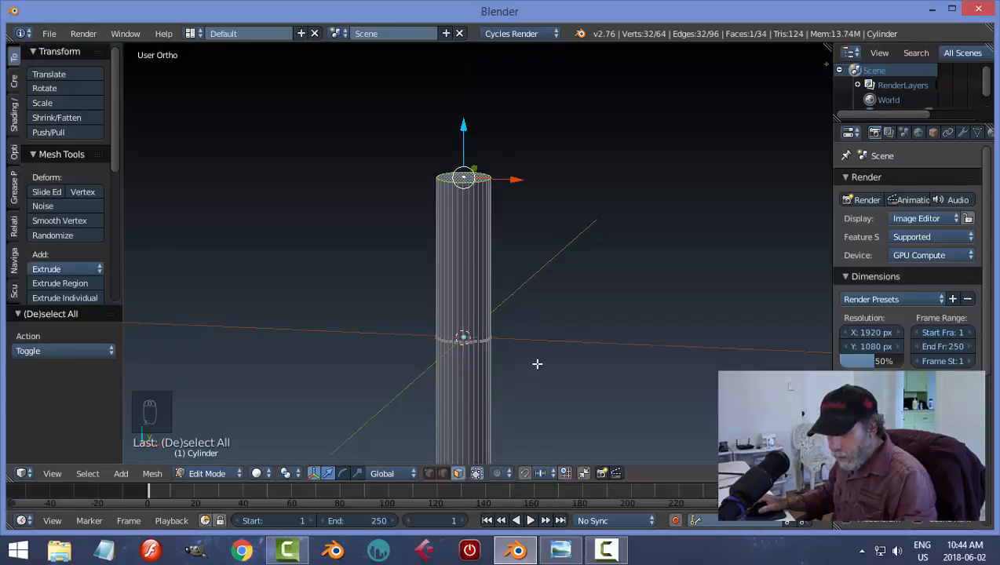
Switch the mesh selection mode to edges and back to faces, keeping the top face selected.
key("Tab")
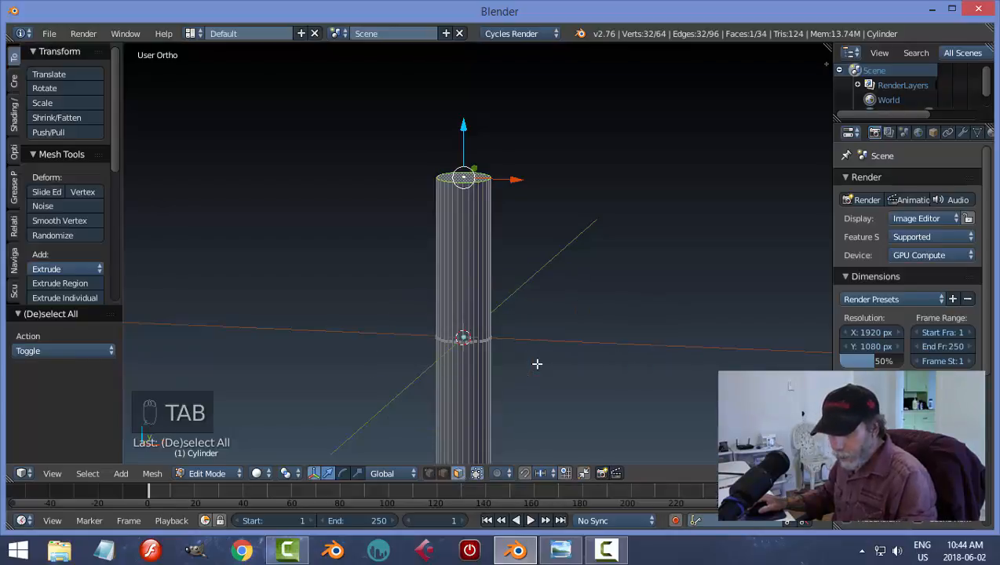
key("ctrl+Tab")
left_click(532, 364)
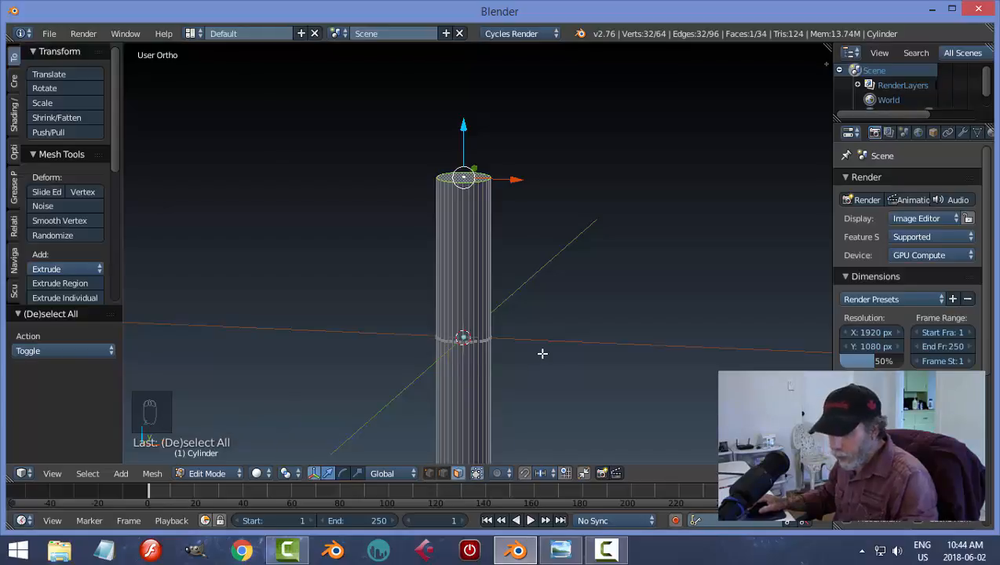
key("ctrl+Tab")
left_click(507, 339)
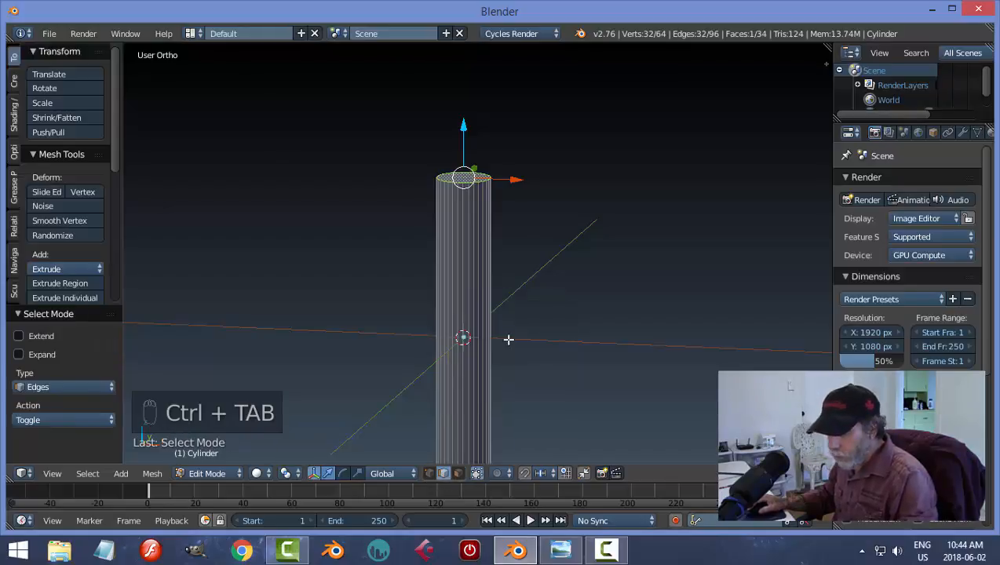
key("ctrl+Tab")
left_click(507, 352)
Inset the cylinder's top face with a thickness of about 0.022.
mouse_move(577, 284)
middle_mouse_down()
mouse_move(581, 297)
mouse_move(569, 235)
mouse_move(569, 297)
middle_mouse_up()
scroll(574, 315, "up", 2)
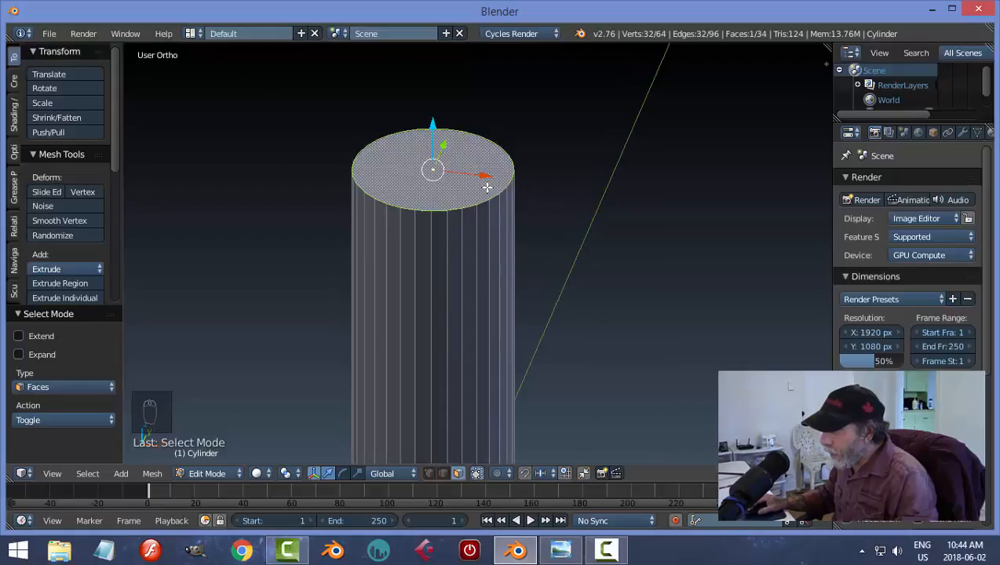
middle_click_drag(573, 257, 571, 245)
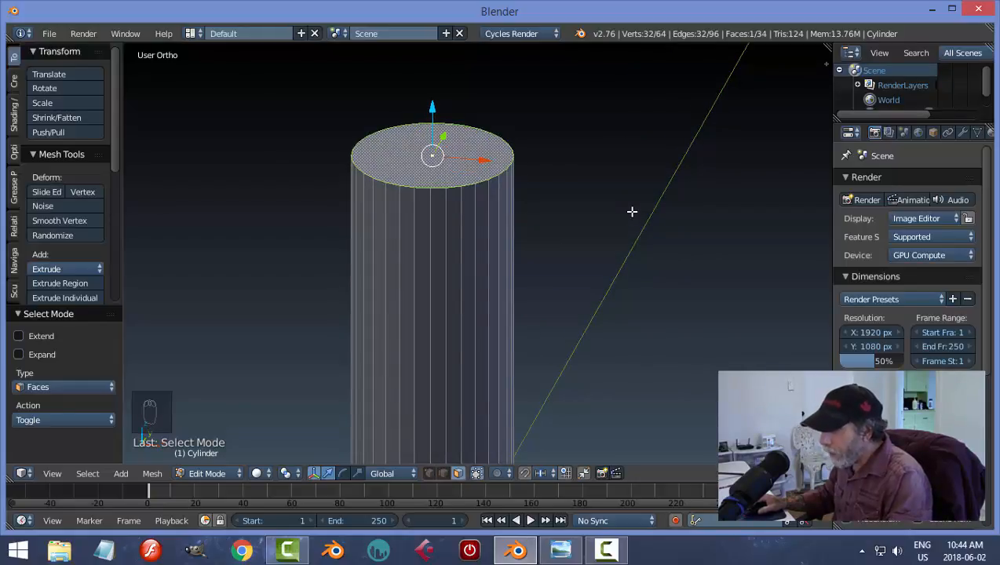
key("i")
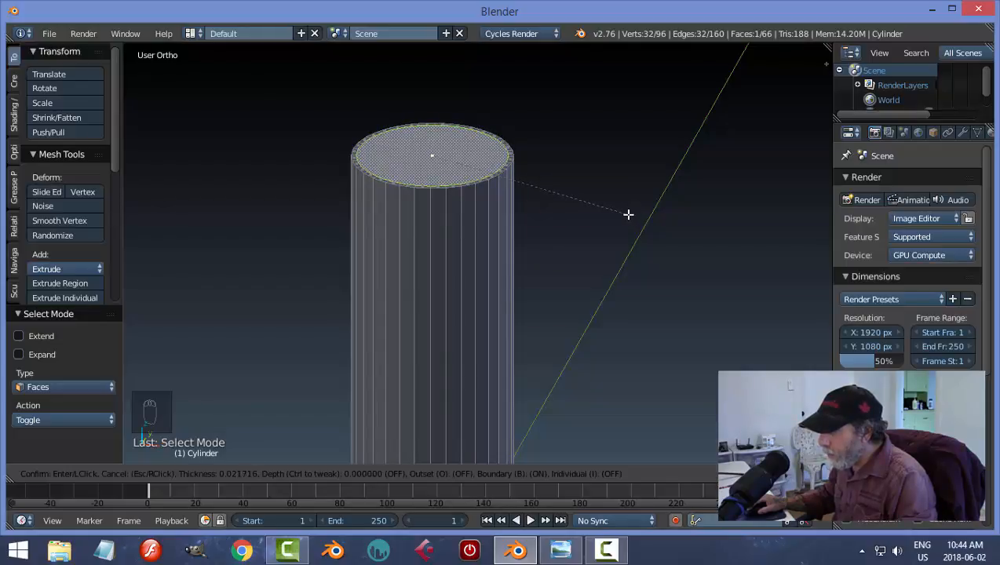
left_click(628, 214)
Check the crayon tips in the crayons.png reference, then extrude the inset top face and raise it about 0.193 along Z.
middle_click_drag(611, 268, 423, 249)
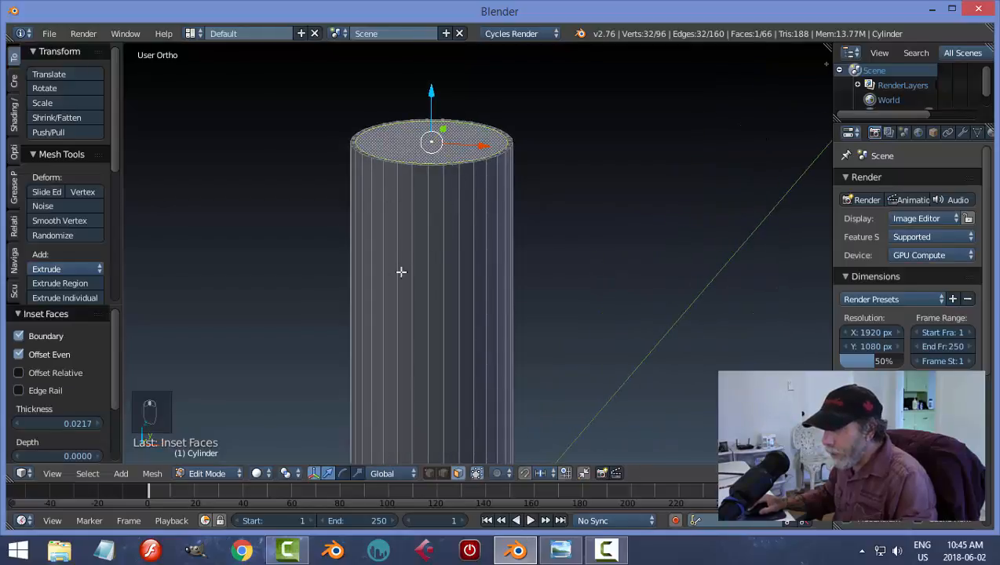
scroll(566, 237, "down", 1)
middle_click_drag(574, 219, 578, 251, "shift")
left_click(559, 550)
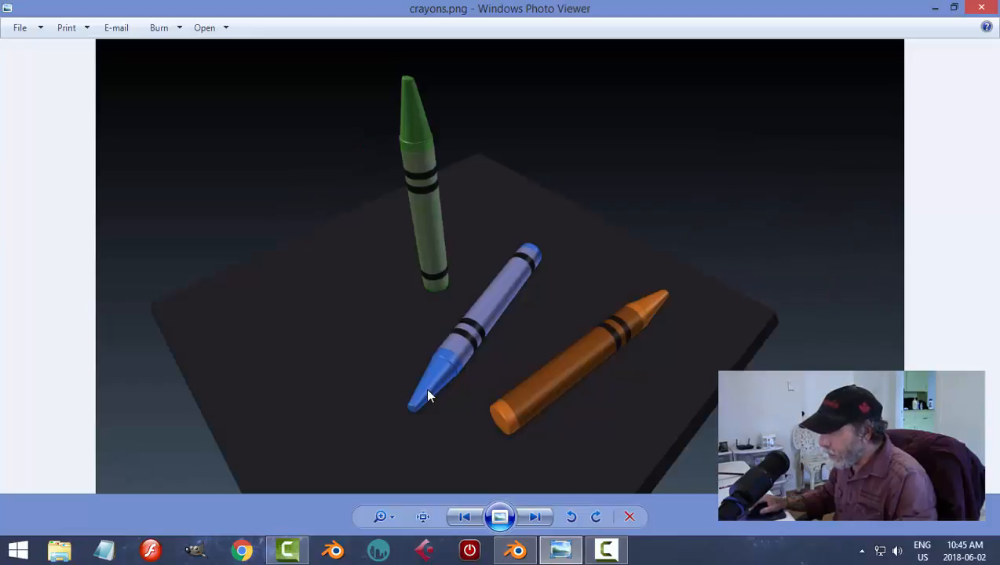
left_click(516, 549)
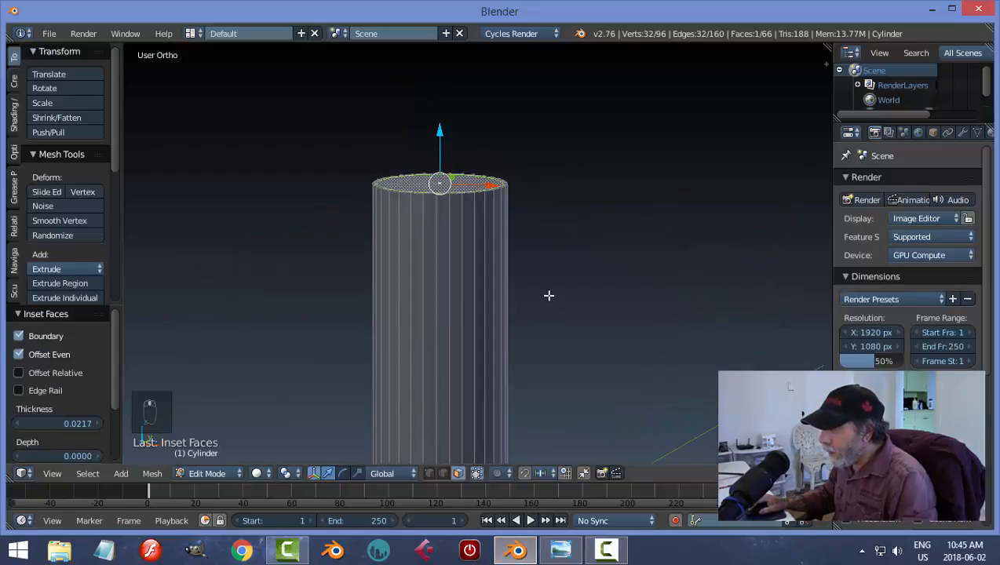
key("e")
left_click(598, 296)
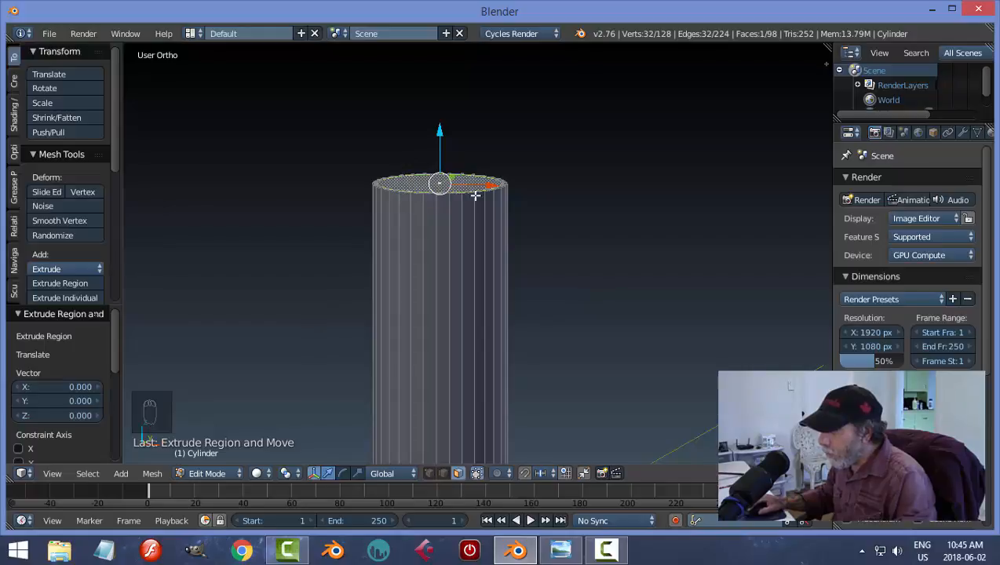
key("e")
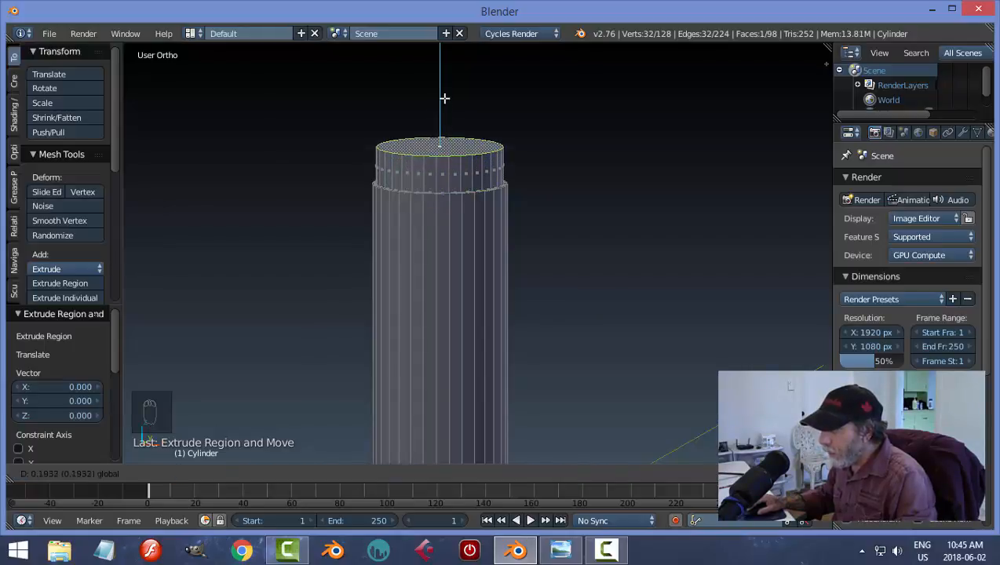
left_click(445, 97)
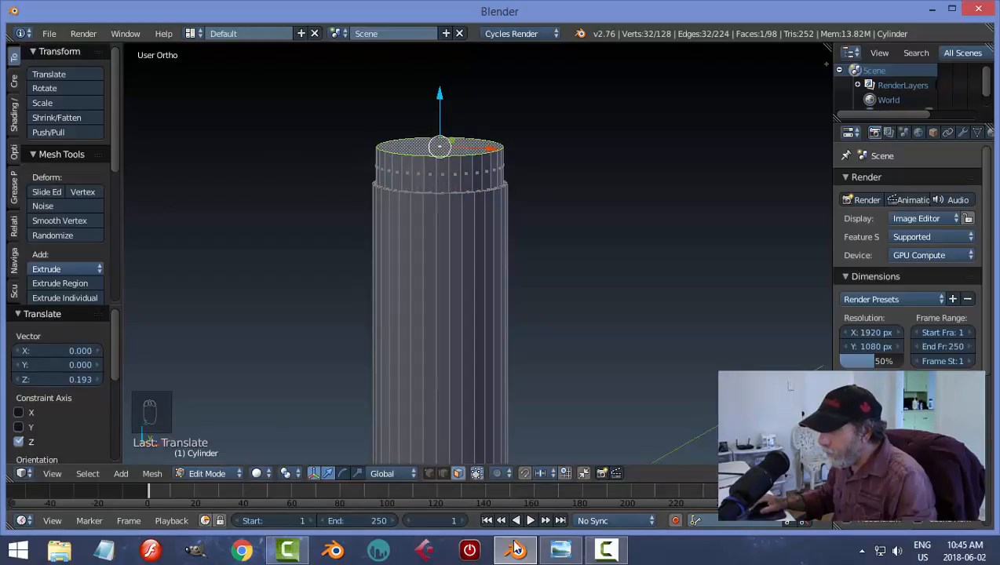
Consult the crayons.png reference again and inset the raised top face with a thickness of about 0.024.
left_click(560, 549)
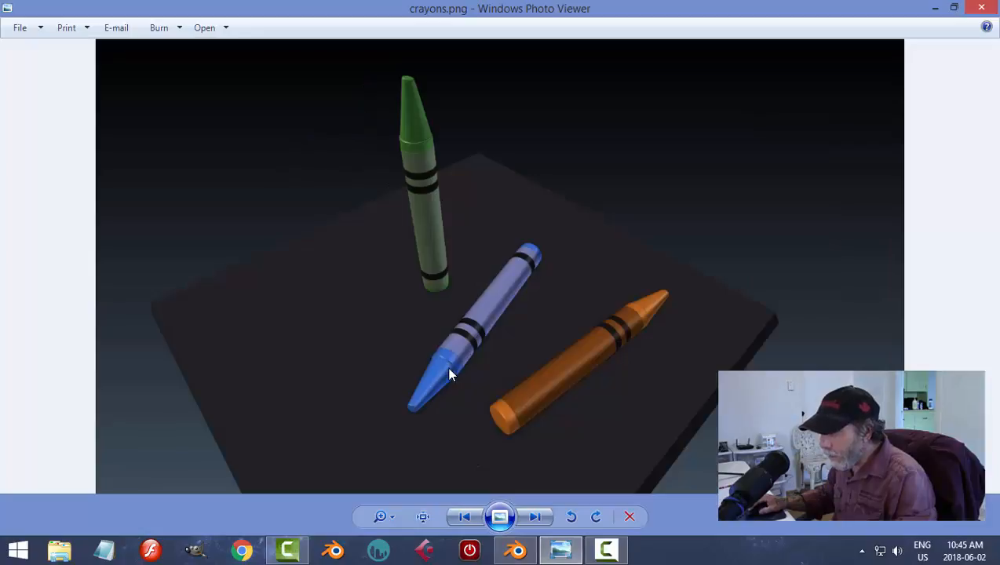
left_click(516, 549)
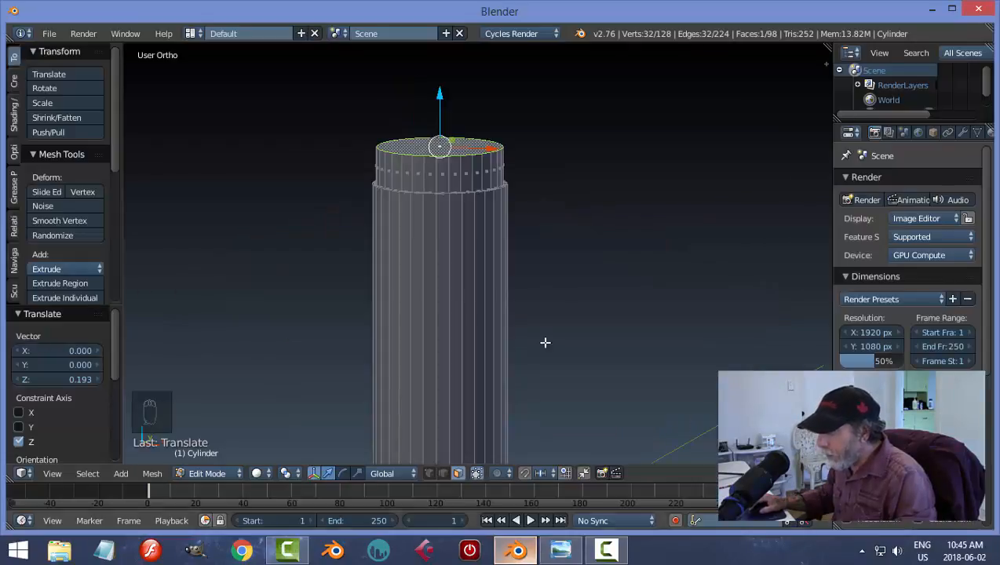
middle_click_drag(569, 341, 621, 284)
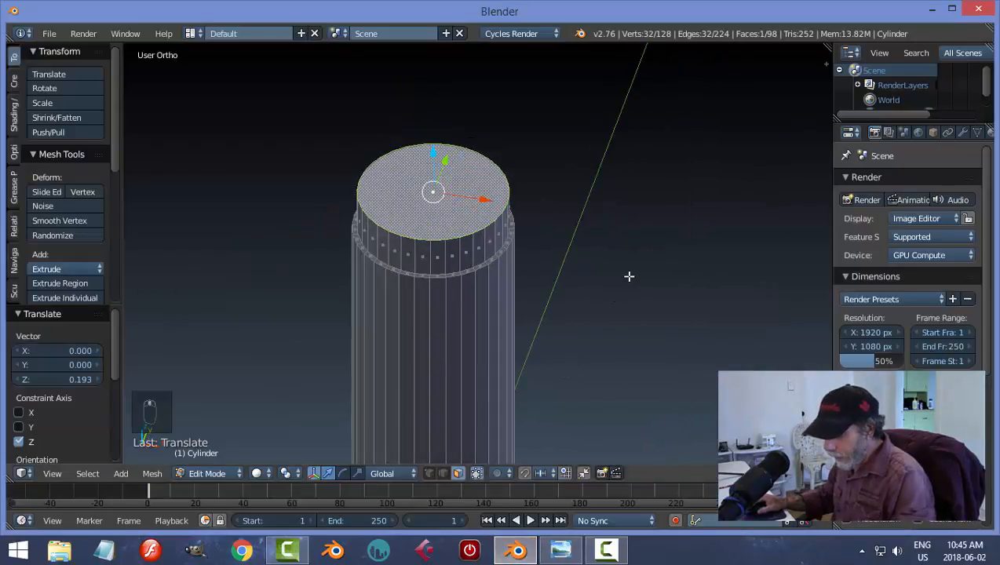
key("i")
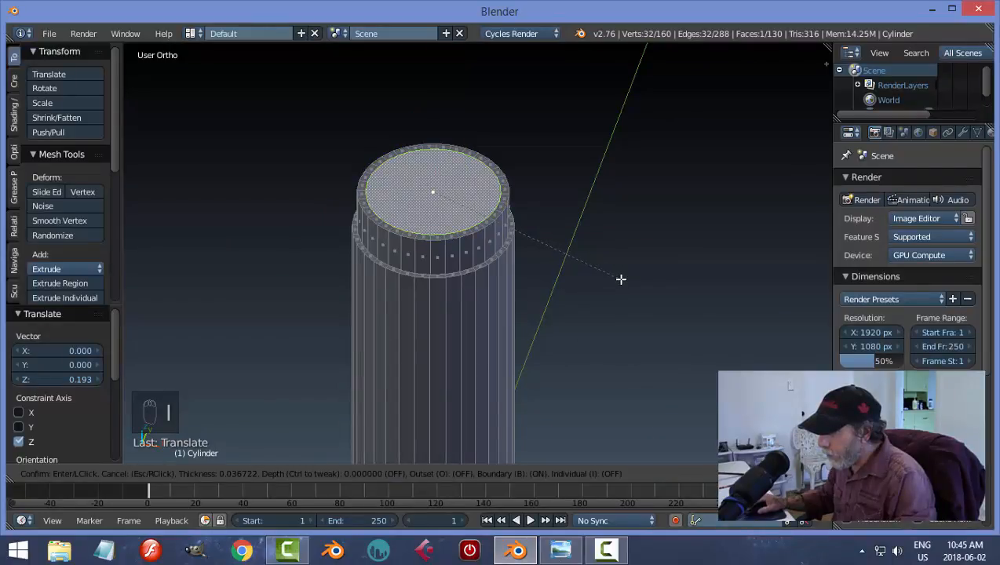
left_click(623, 281)
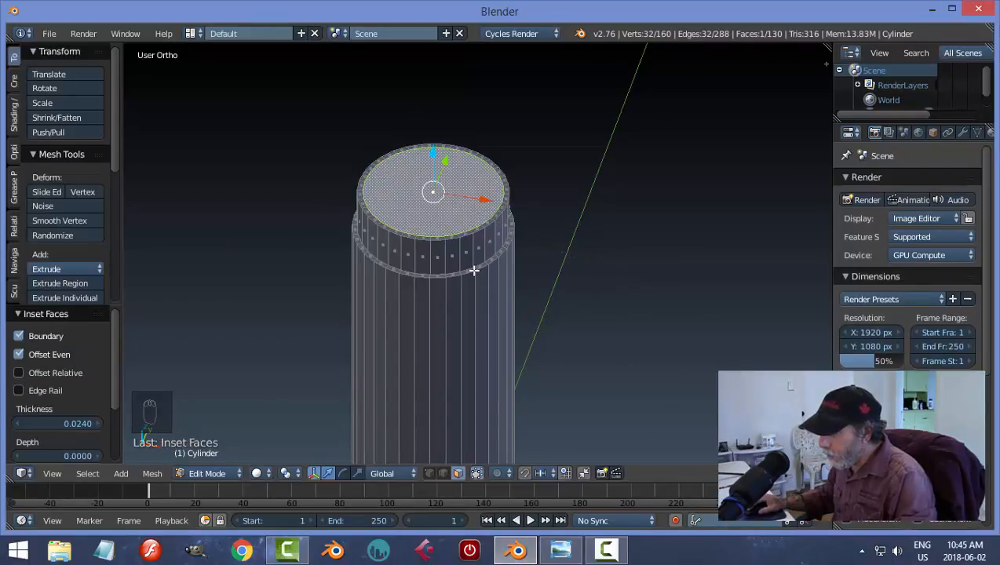
Extrude the inset top face and raise it along Z to form a tall block for the crayon's tip.
middle_click_drag(560, 294, 567, 335)
key("e")
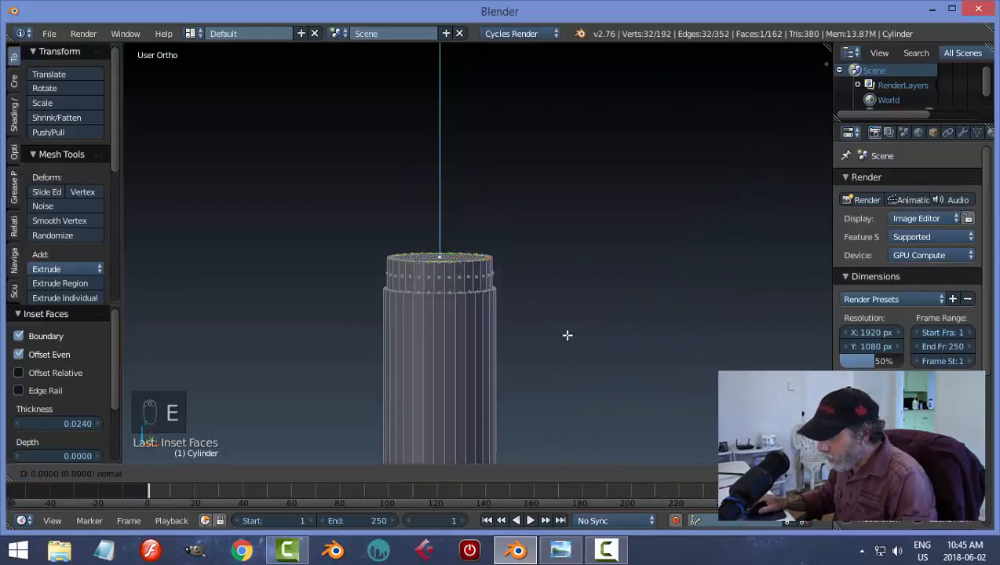
right_click(567, 335)
left_click_drag(439, 211, 447, 68)
scroll(617, 320, "down", 1)
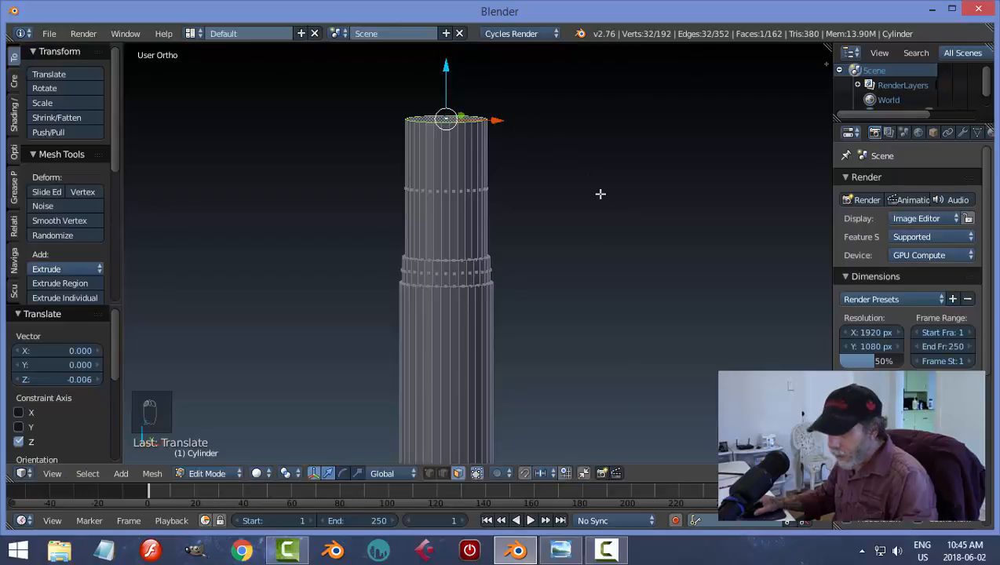
Scale the raised top face to about 0.312 so the tip tapers into a cone.
key("s")
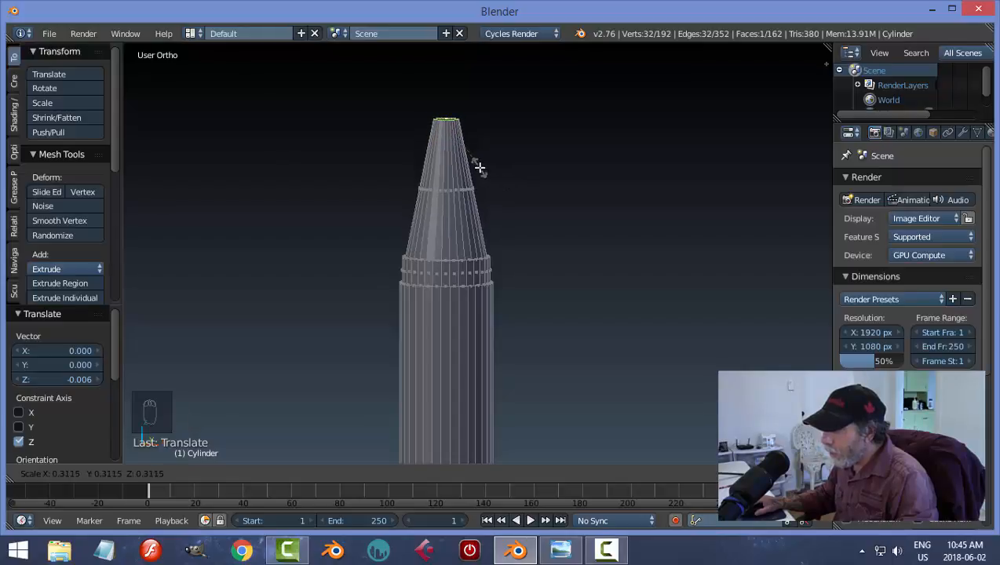
left_click(480, 168)
middle_click_drag(536, 154, 549, 224)
scroll(553, 227, "up", 4)
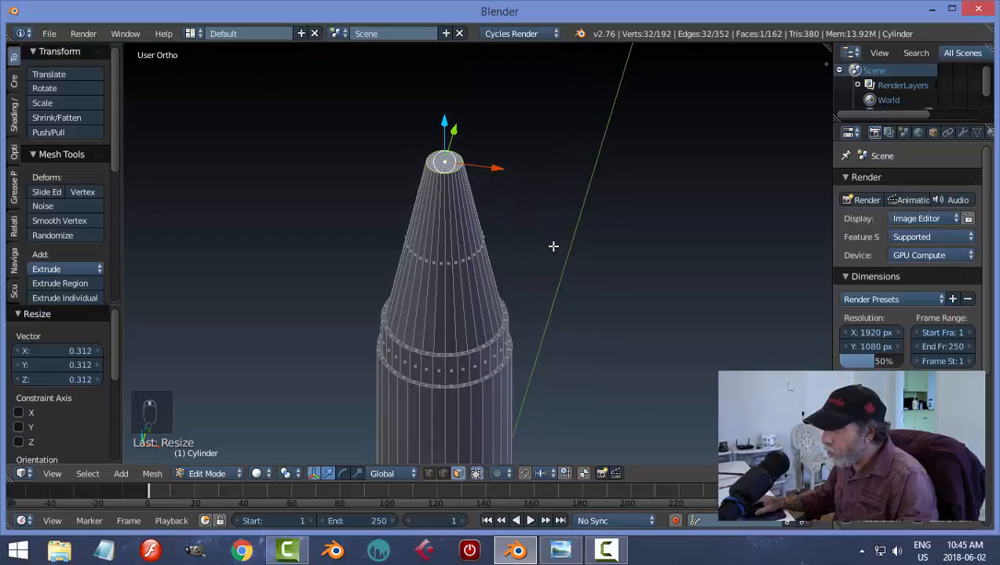
middle_click_drag(559, 269, 559, 316)
In the front view, rotate the tip's top face about 13° around the Y axis to slant it.
key("KP_1")
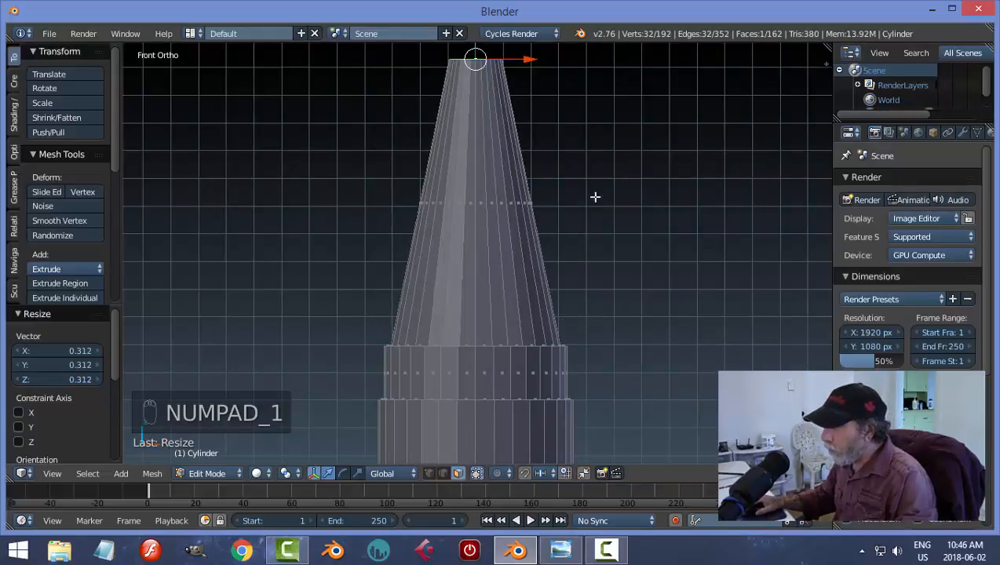
middle_click_drag(576, 273, 563, 328, "shift")
scroll(547, 303, "up", 5)
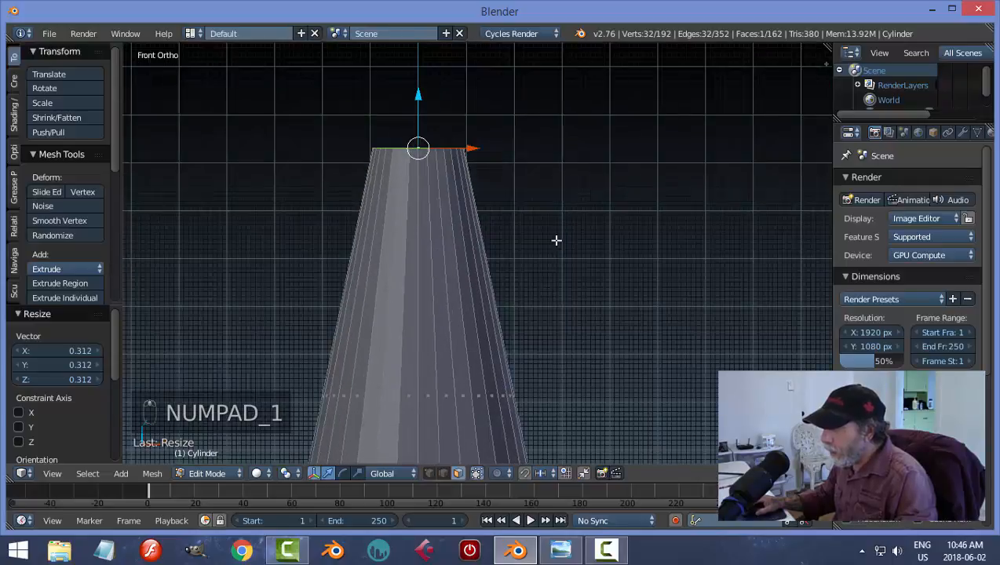
middle_click_drag(537, 226, 551, 279, "shift")
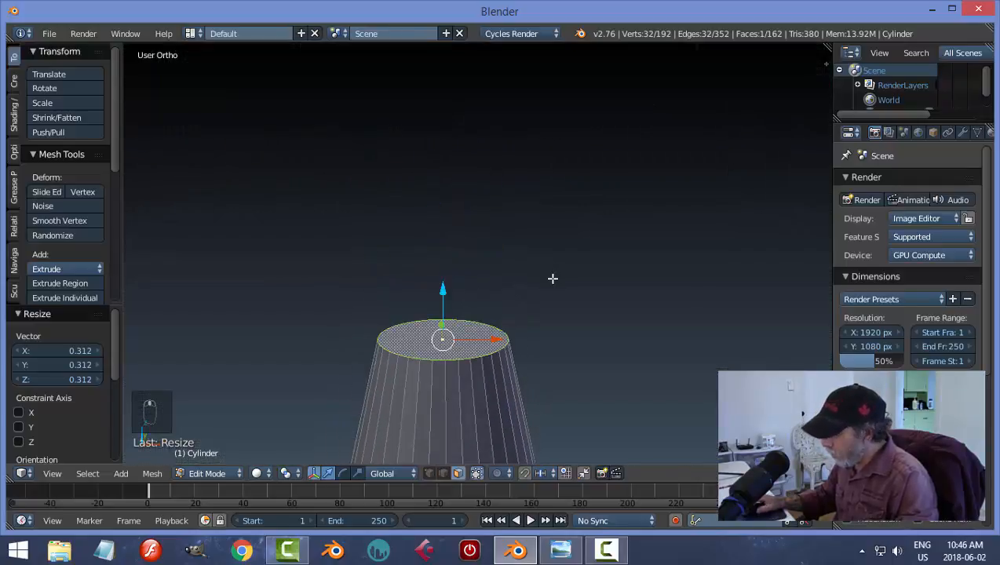
key("KP_1")
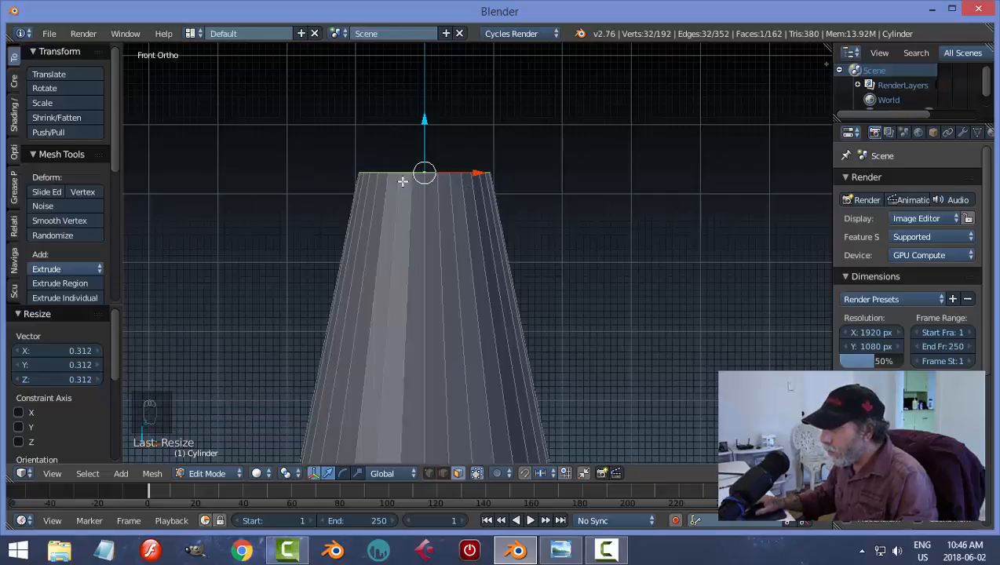
middle_click_drag(405, 179, 454, 264)
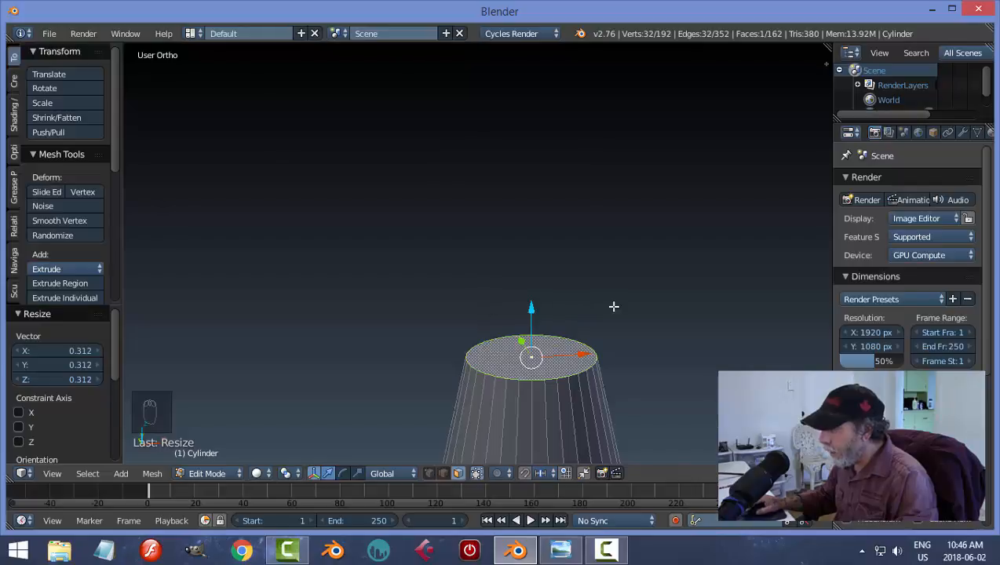
key("KP_1")
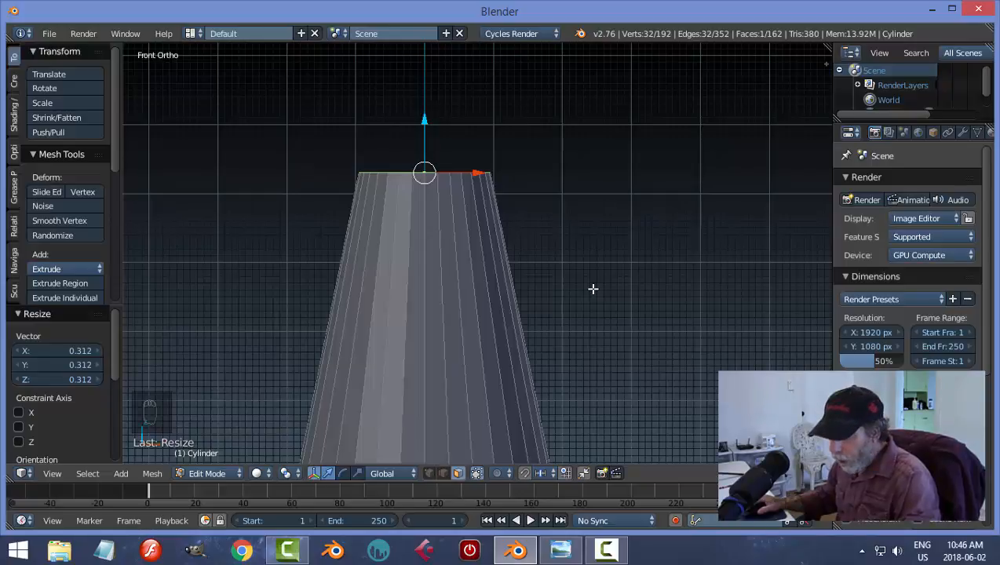
key("r")
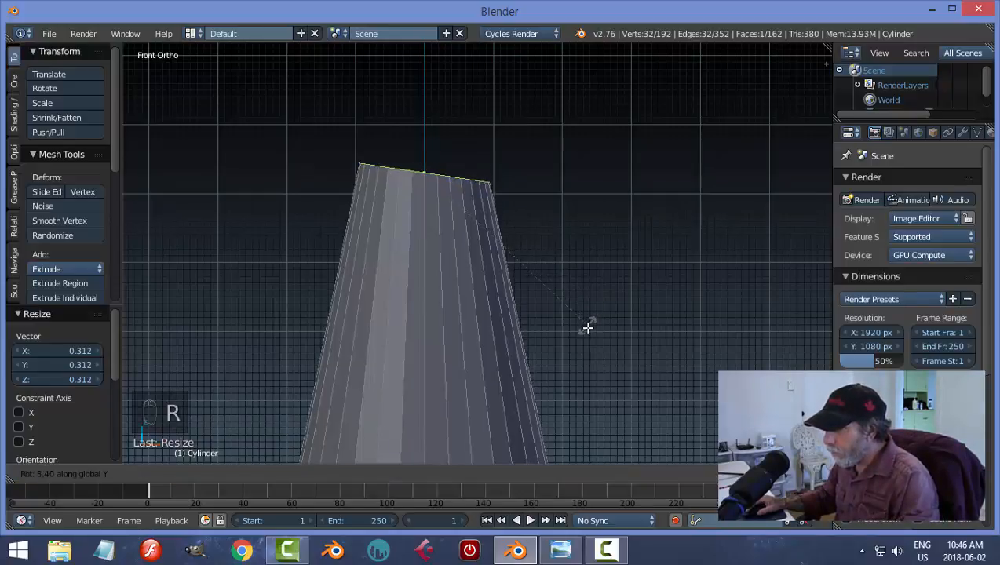
left_click(588, 351)
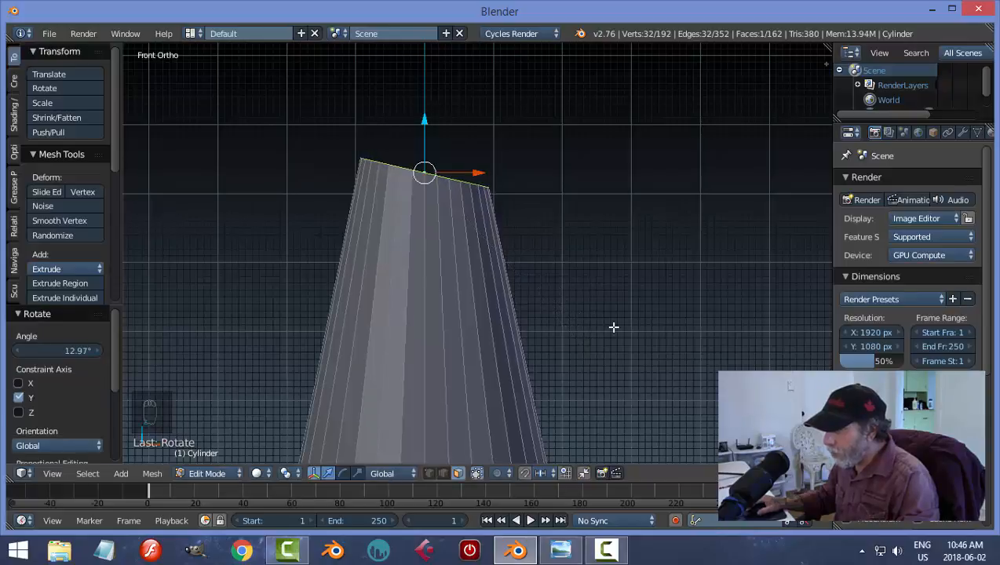
Deselect the tip's face and select the face at the bottom end of the crayon body.
scroll(613, 327, "down", 2)
key("a")
scroll(575, 361, "down", 5)
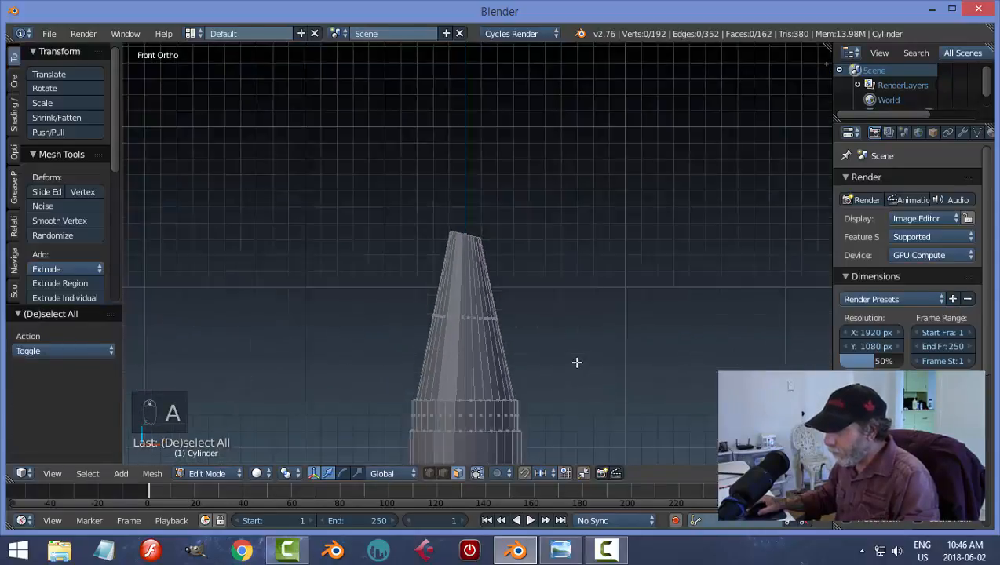
scroll(537, 342, "down", 3, "shift")
scroll(541, 375, "down", 1)
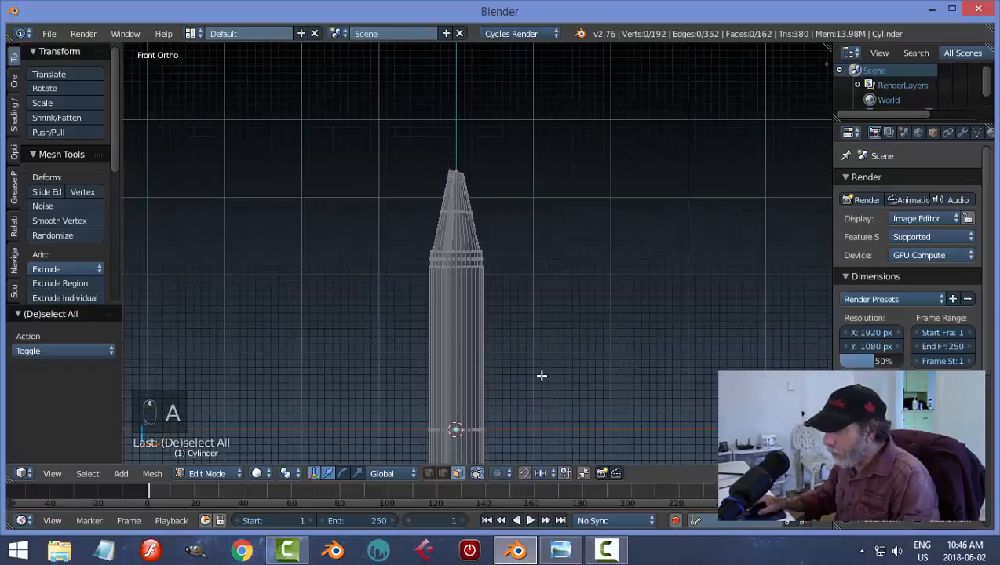
scroll(546, 350, "down", 4, "shift")
middle_click_drag(544, 271, 543, 255, "shift")
scroll(540, 321, "down", 1)
middle_click_drag(539, 324, 539, 252, "shift")
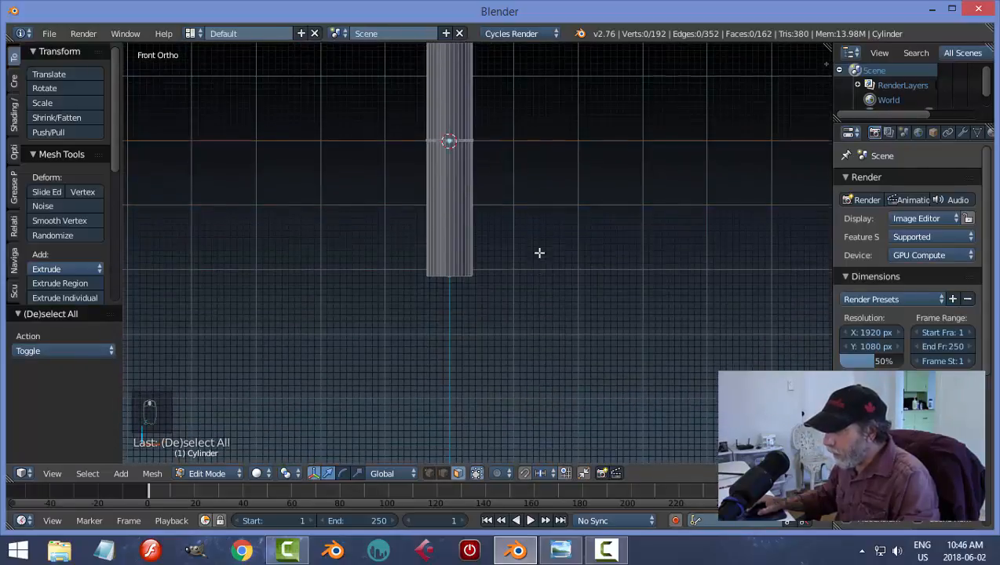
scroll(539, 284, "up", 4)
middle_click_drag(543, 298, 542, 276)
right_click(446, 264)
middle_click_drag(545, 339, 568, 282)
Check the crayon ends in the crayons.png reference, then inset the bottom face with a thickness of about 0.033.
left_click(560, 552)
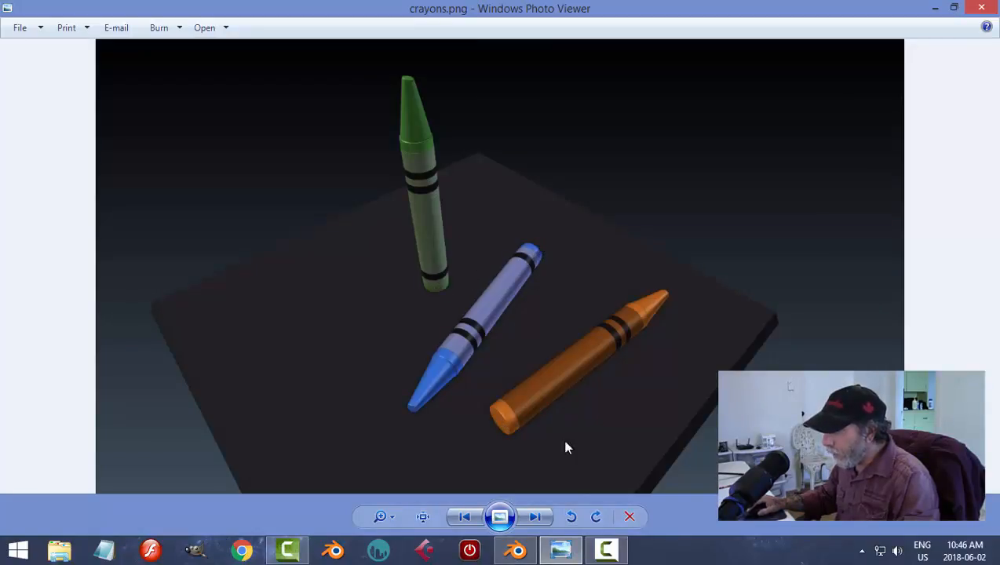
left_click(515, 550)
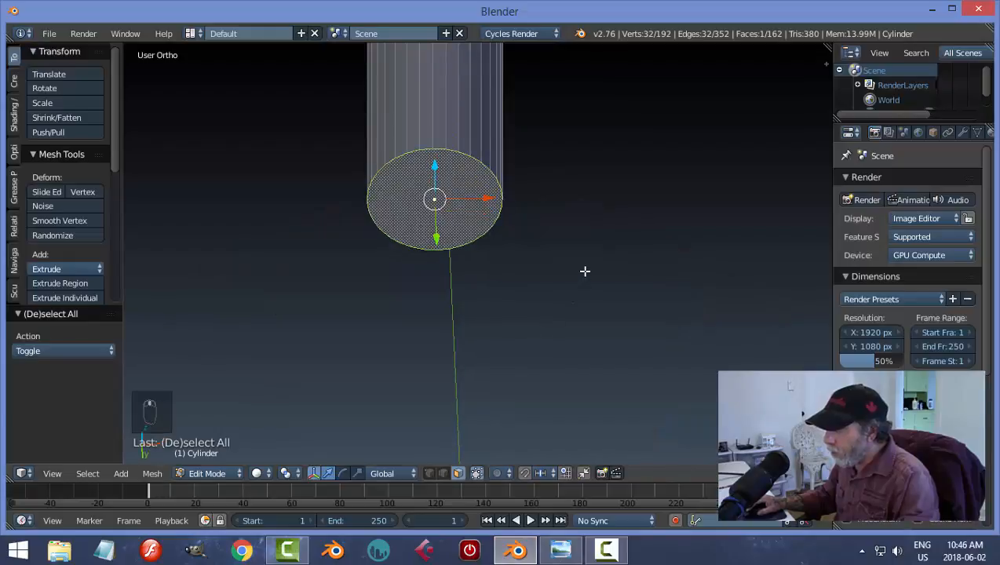
middle_click_drag(584, 271, 584, 298, "shift")
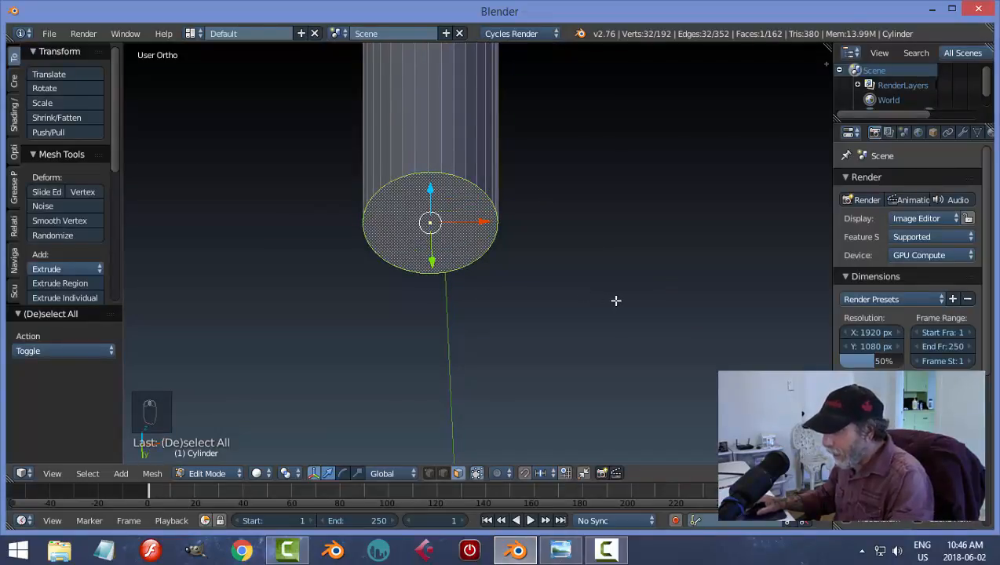
key("i")
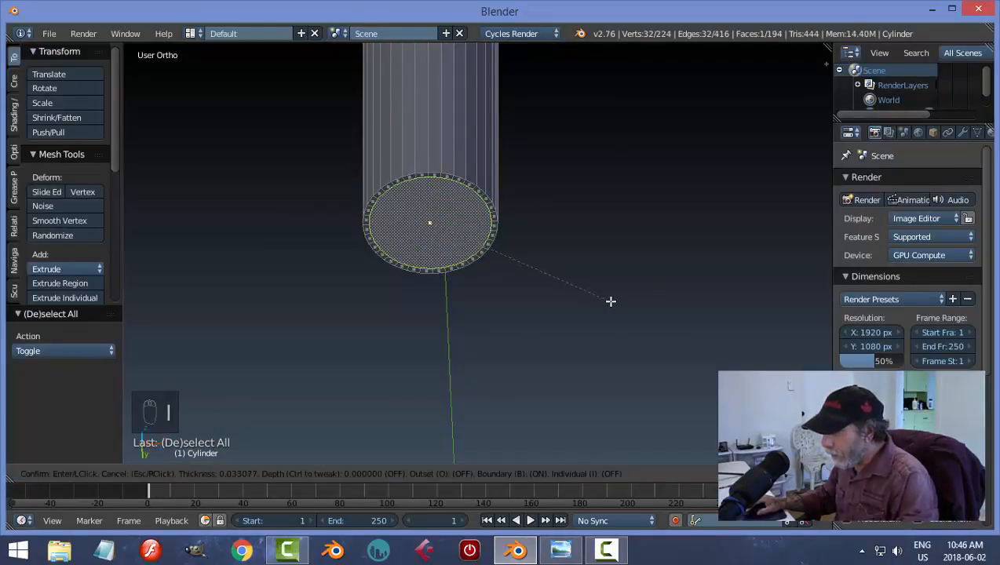
left_click(608, 300)
Try lowering the inset bottom face about 0.103 along Z without extruding it, and undo the move.
mouse_move(608, 300)
middle_mouse_down()
mouse_move(625, 385)
mouse_move(600, 310)
middle_mouse_up()
left_click_drag(443, 244, 447, 264)
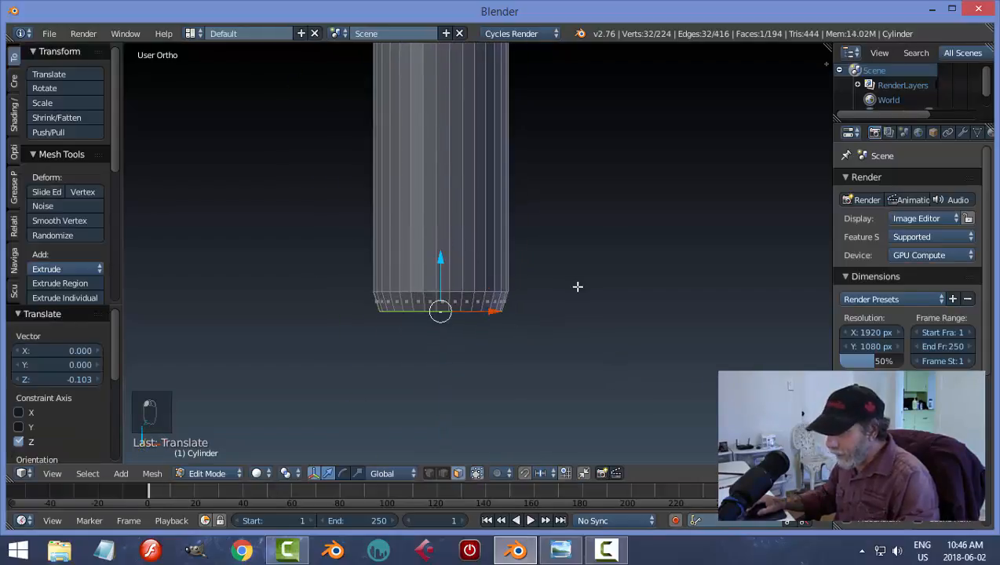
key("ctrl+z")
Extrude the inset bottom face, lower it along Z to form a short stepped end, and deselect everything.
middle_click_drag(589, 340, 580, 301)
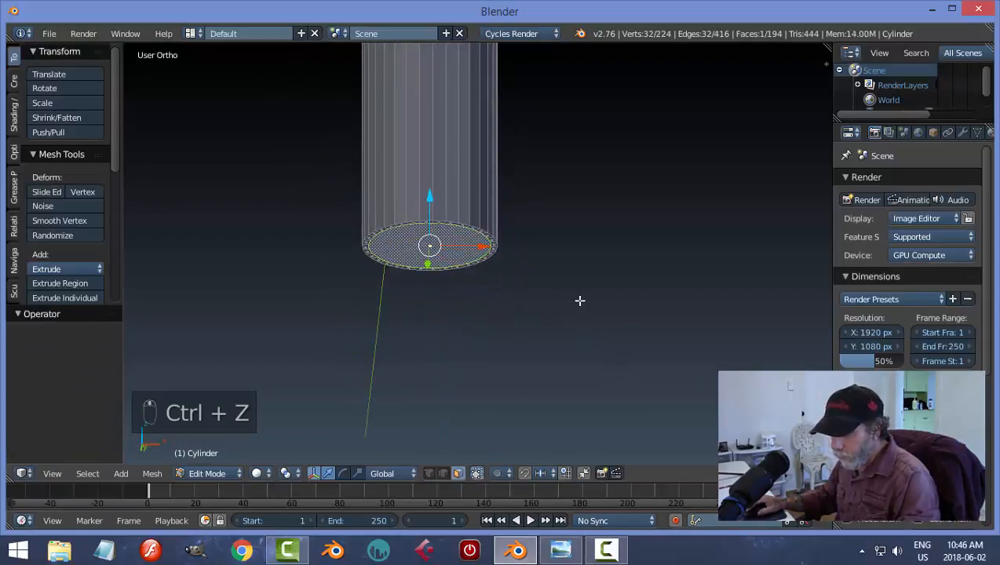
key("e")
right_click(580, 301)
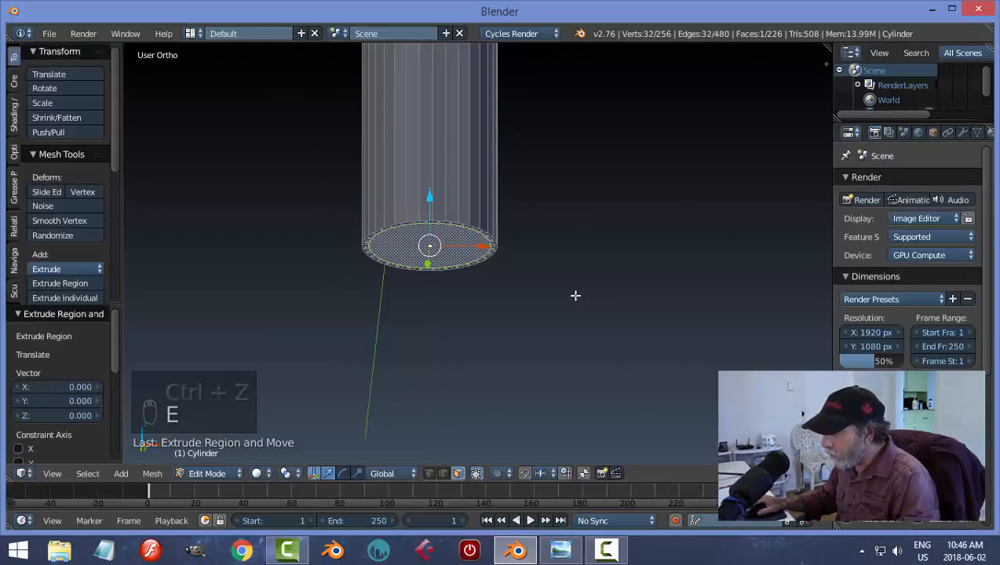
middle_click_drag(576, 292, 547, 310)
left_click_drag(436, 220, 438, 250)
key("a")
scroll(543, 264, "down", 3)
middle_click_drag(550, 248, 550, 278)
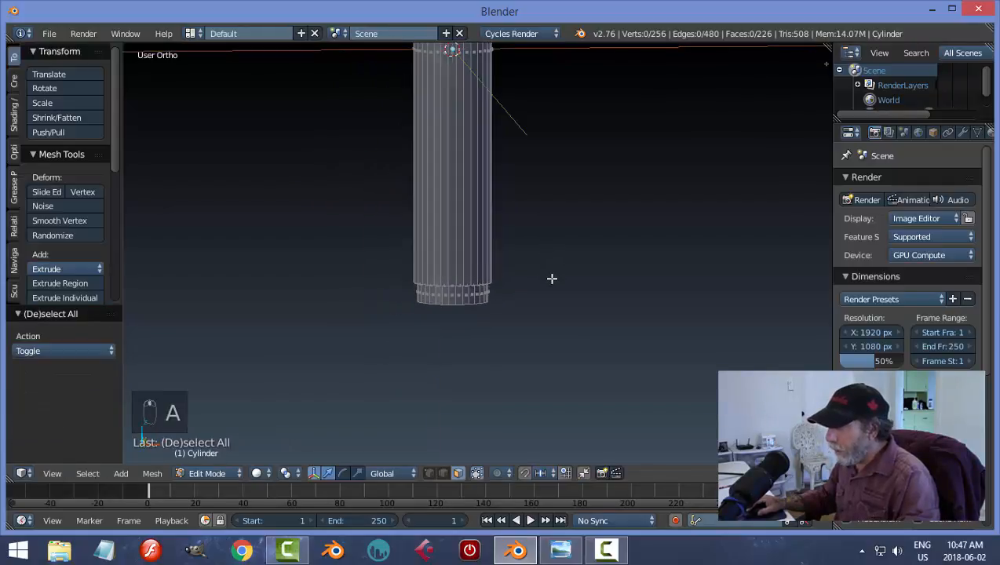
Return the crayon to Object Mode and inspect its shape from the tip down to the stepped end.
key("Tab")
left_click(474, 268)
scroll(622, 277, "down", 2)
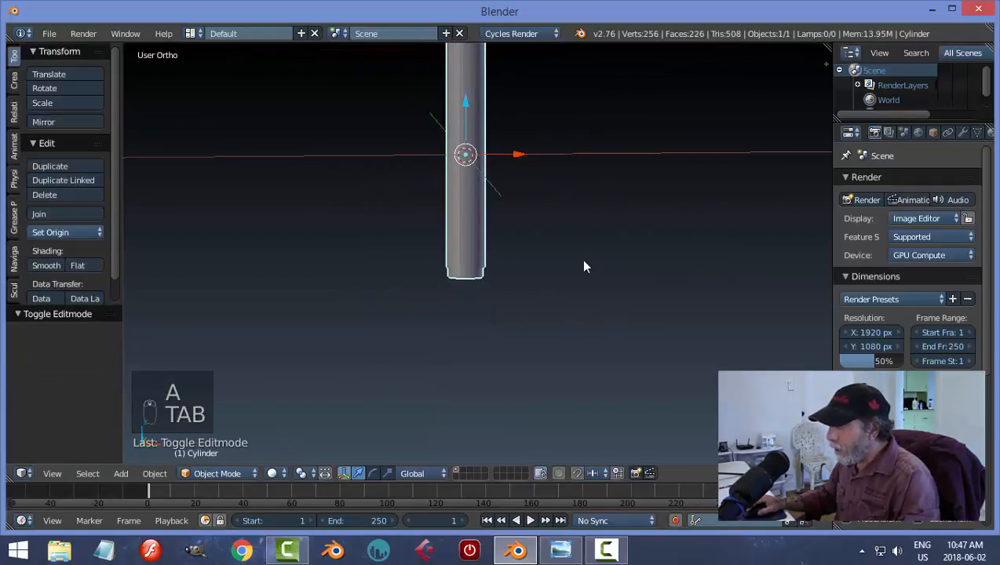
middle_click_drag(574, 198, 574, 283)
scroll(580, 270, "up", 2)
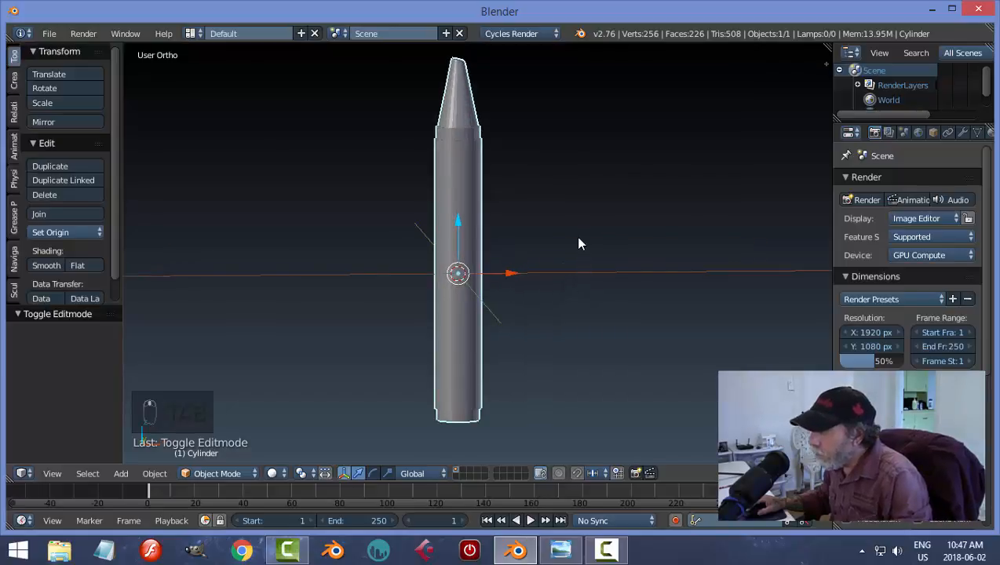
mouse_move(578, 241)
middle_mouse_down()
mouse_move(584, 336)
mouse_move(568, 375)
mouse_move(570, 294)
middle_mouse_up()
scroll(567, 369, "up", 1)
mouse_move(573, 363)
middle_mouse_down()
mouse_move(571, 341)
mouse_move(564, 372)
middle_mouse_up()
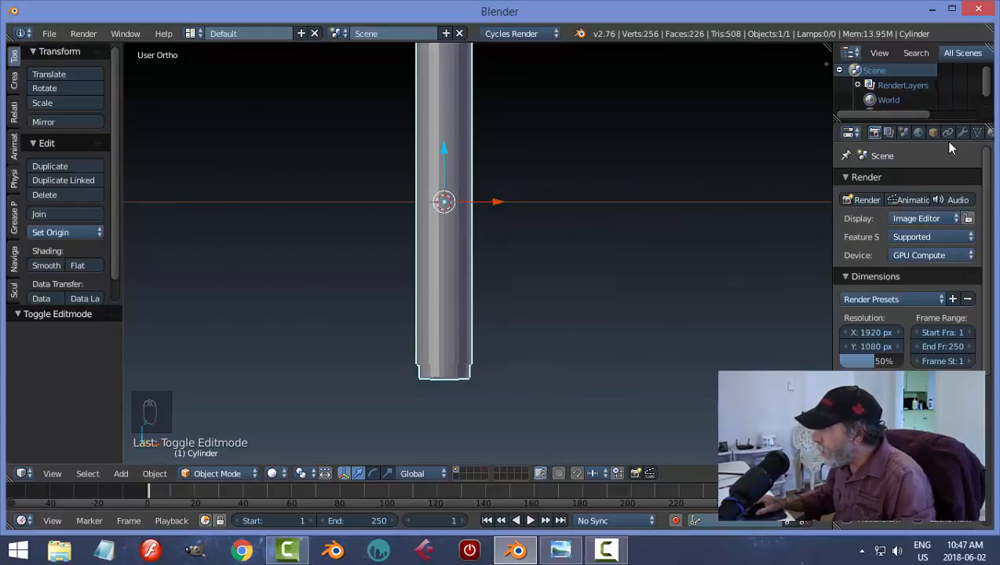
Widen the properties area slightly and add a Subdivision Surface modifier to the crayon with 2 view subdivisions.
left_click_drag(827, 215, 822, 215)
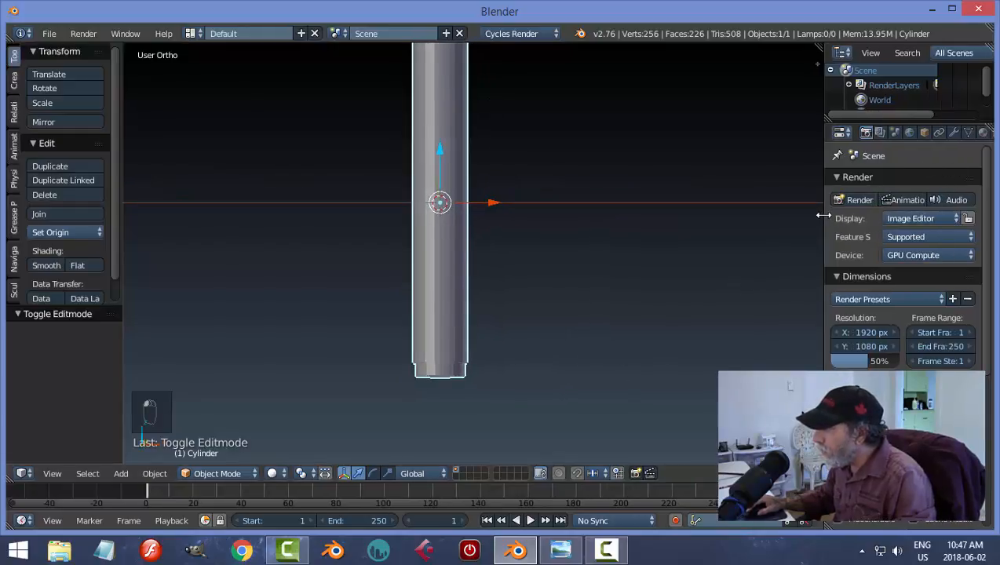
left_click(953, 132)
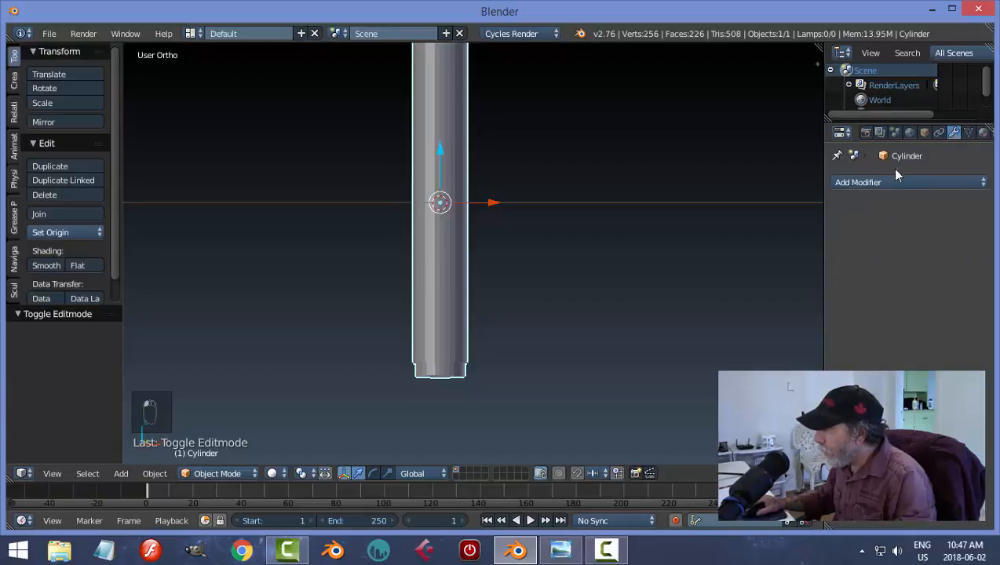
left_click(863, 183)
left_click(695, 426)
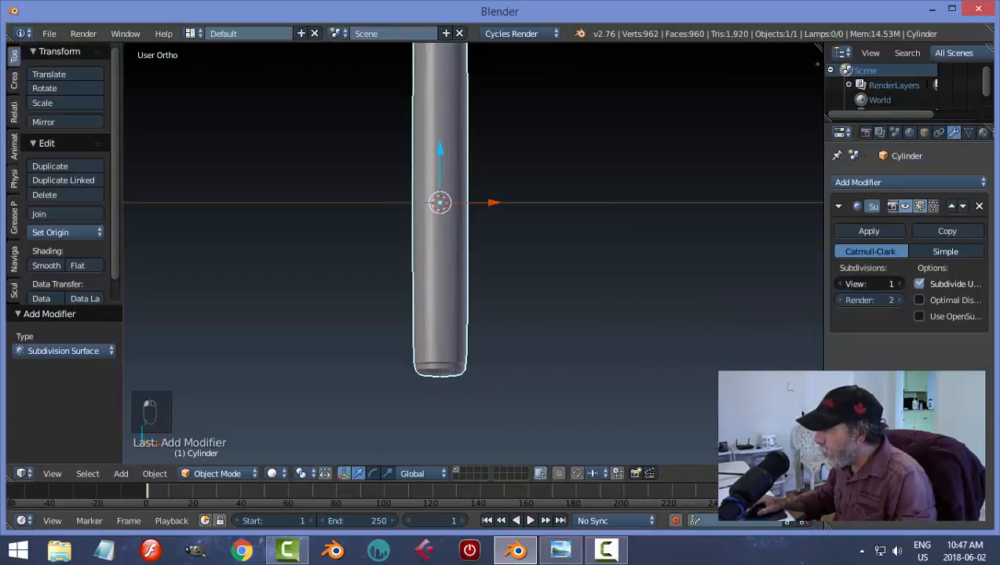
left_click(900, 284)
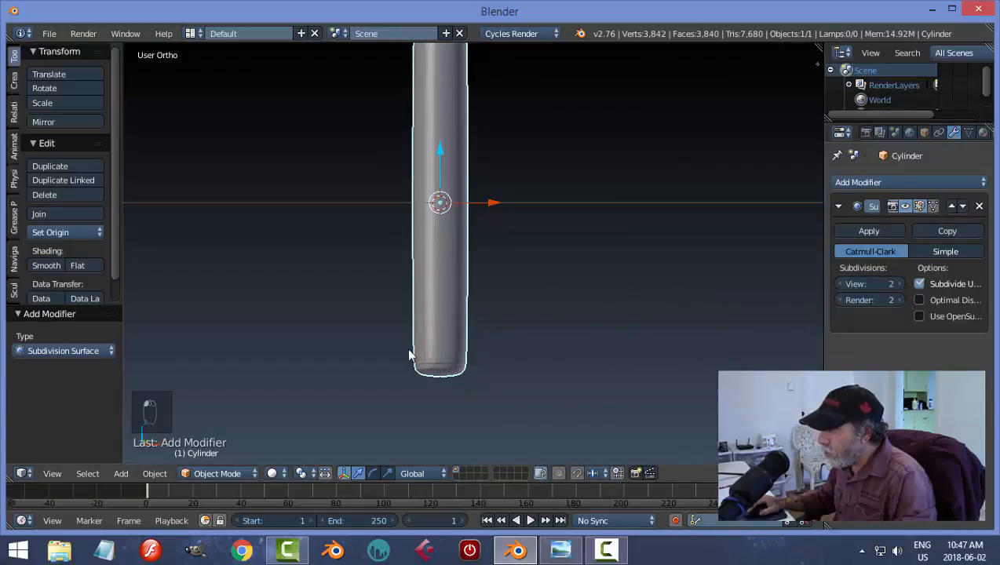
Apply smooth shading to the crayon and inspect how its collar and tip are rounded.
left_click(47, 265)
middle_click_drag(576, 226, 566, 272, "shift")
scroll(575, 223, "up", 2)
middle_click_drag(575, 223, 569, 331, "shift")
scroll(569, 331, "up", 2)
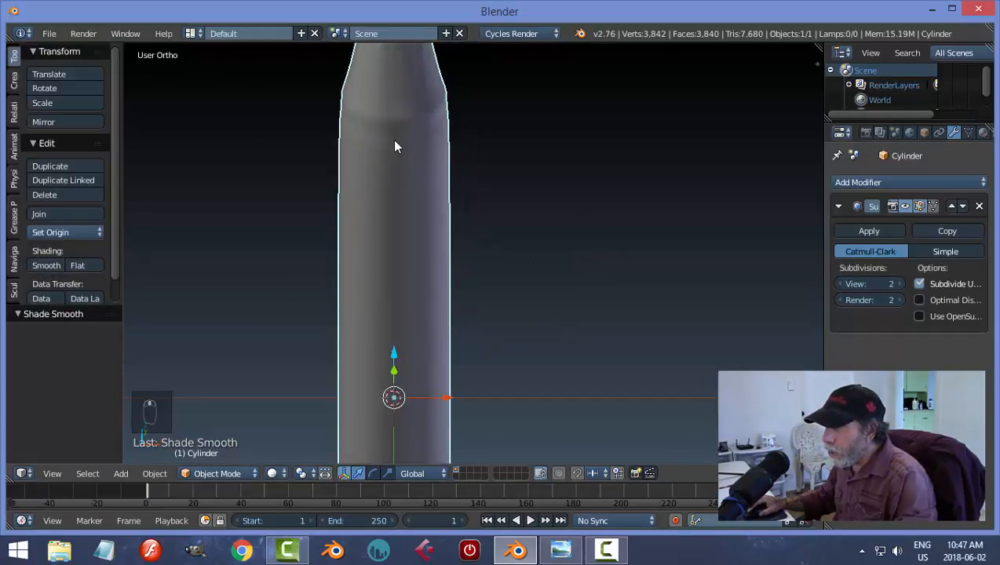
scroll(564, 227, "down", 1)
scroll(569, 218, "down", 1)
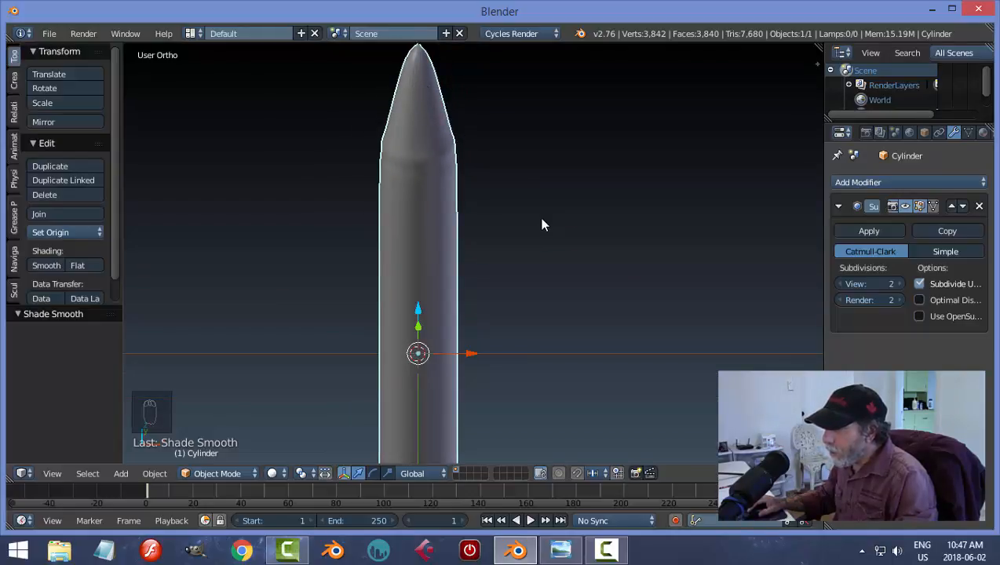
middle_click_drag(541, 225, 564, 311, "shift")
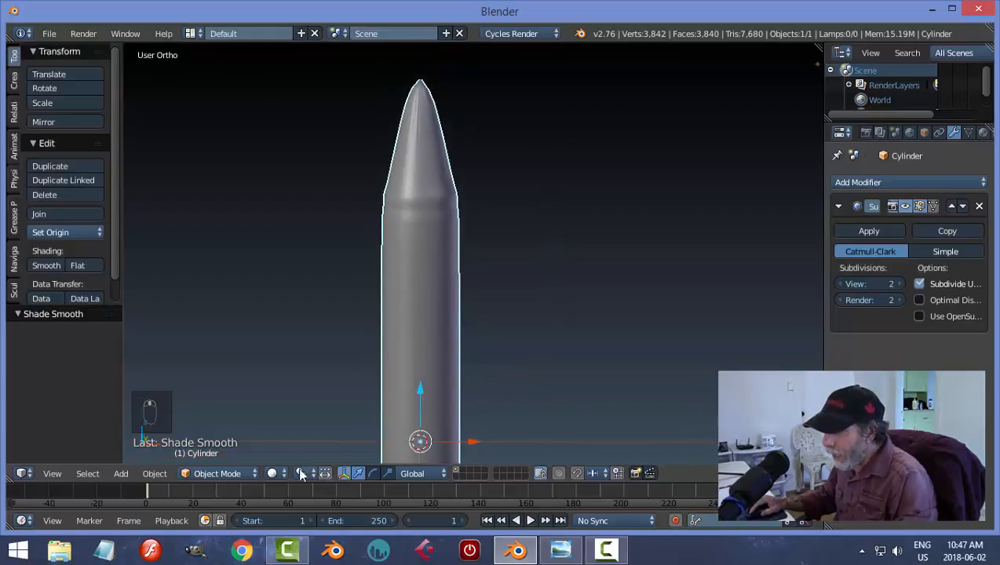
Put the crayon back into Edit Mode and focus on the collar below the tip.
left_click(218, 473)
left_click(214, 438)
scroll(564, 277, "up", 3)
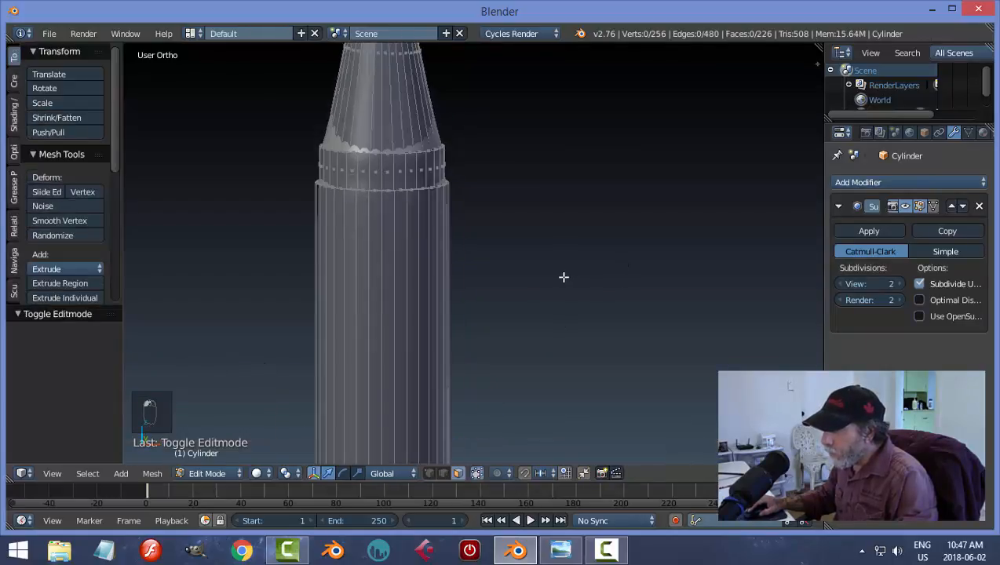
middle_click_drag(511, 234, 543, 302, "shift")
scroll(582, 311, "up", 1)
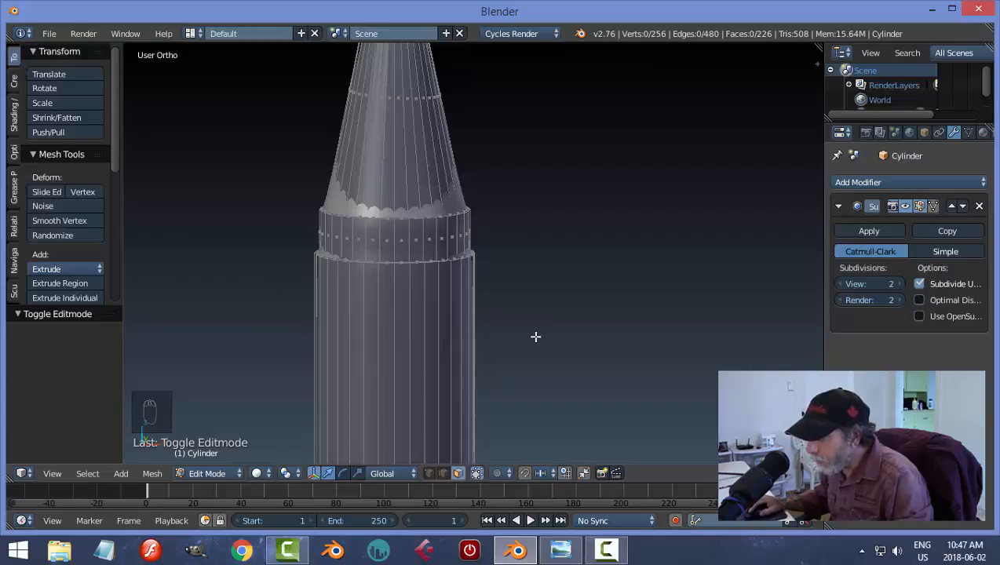
In Edit Mode, add one loop cut around the crayon's body and slide it up close to the collar.
middle_click_drag(536, 335, 533, 302)
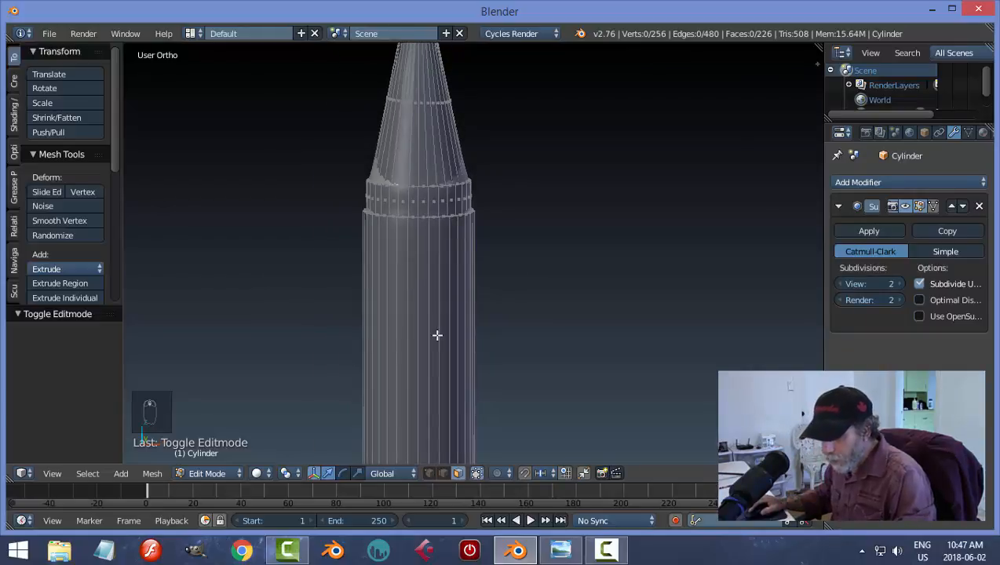
key("ctrl+r")
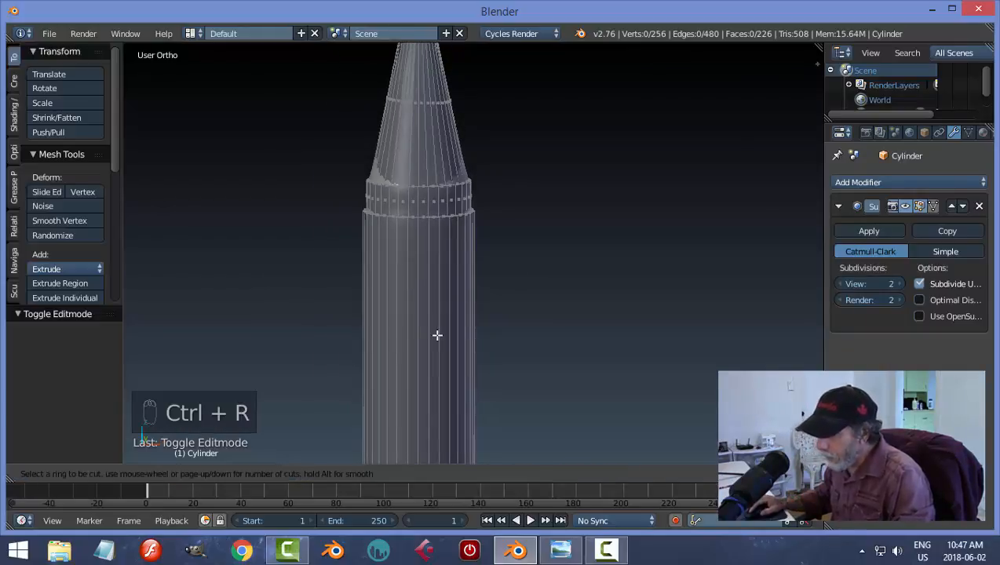
scroll(540, 335, "down", 2)
scroll(539, 335, "down", 2)
middle_click_drag(518, 349, 514, 315, "shift")
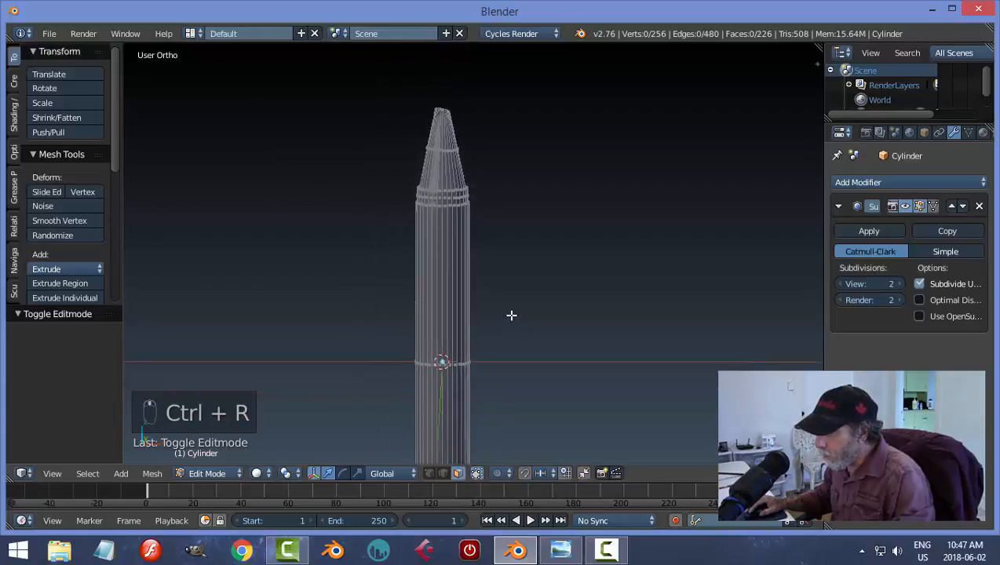
key("ctrl+r")
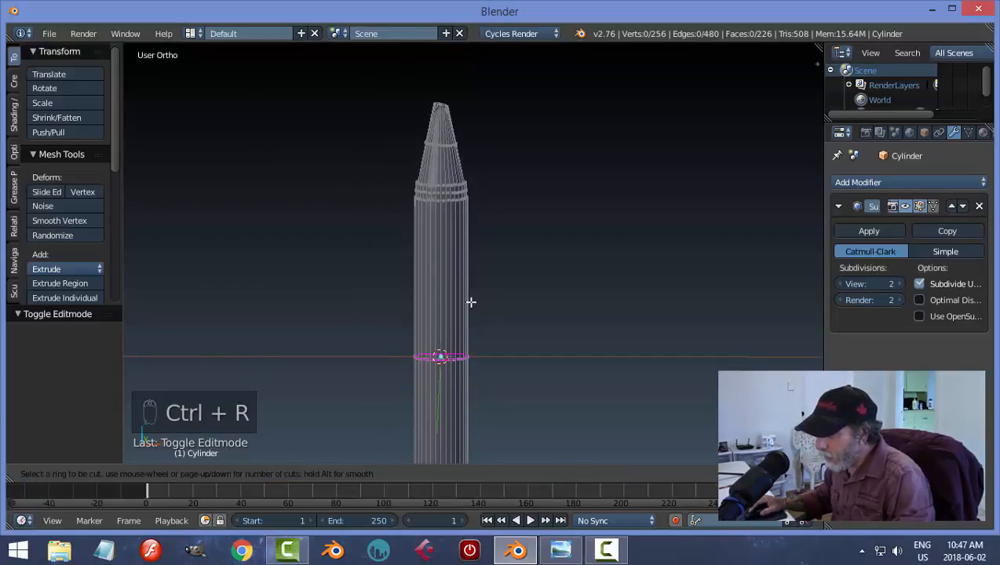
left_click(470, 301)
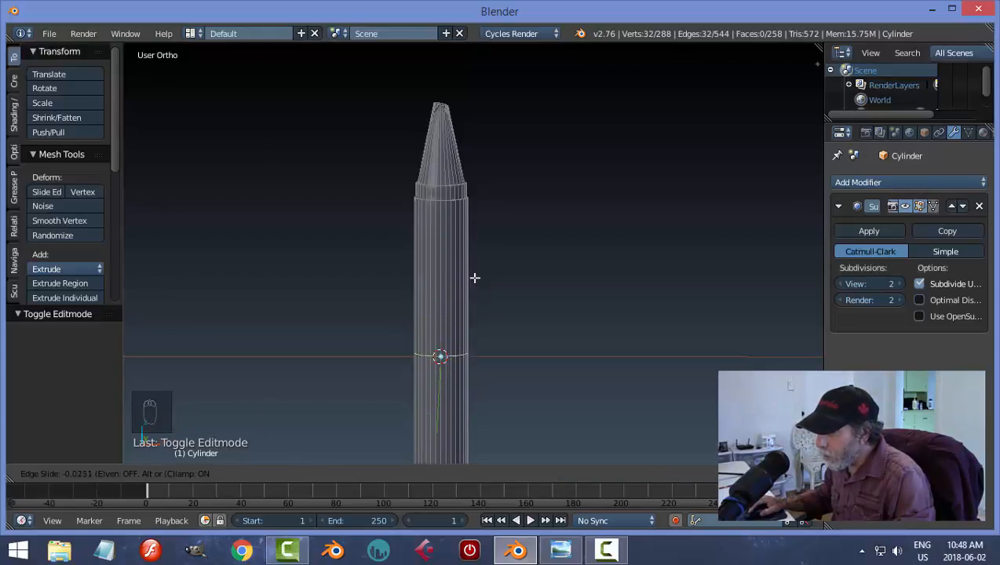
left_click(482, 148)
Move the new body edge loop up about 0.078 along Z, close below the body's upper rim, and deselect it.
scroll(558, 270, "up", 3)
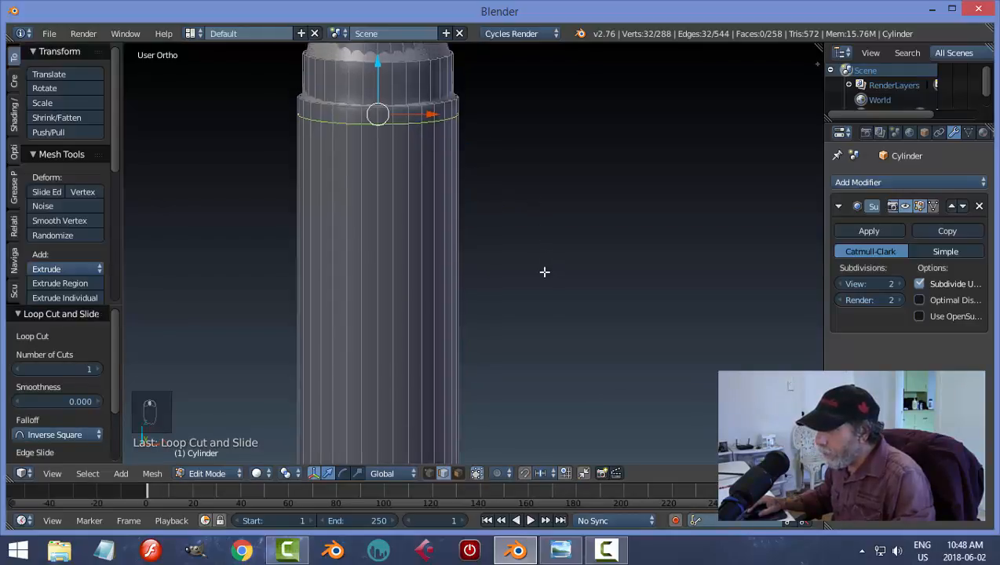
middle_click_drag(544, 271, 569, 361, "shift")
scroll(564, 362, "up", 1)
scroll(653, 340, "up", 2)
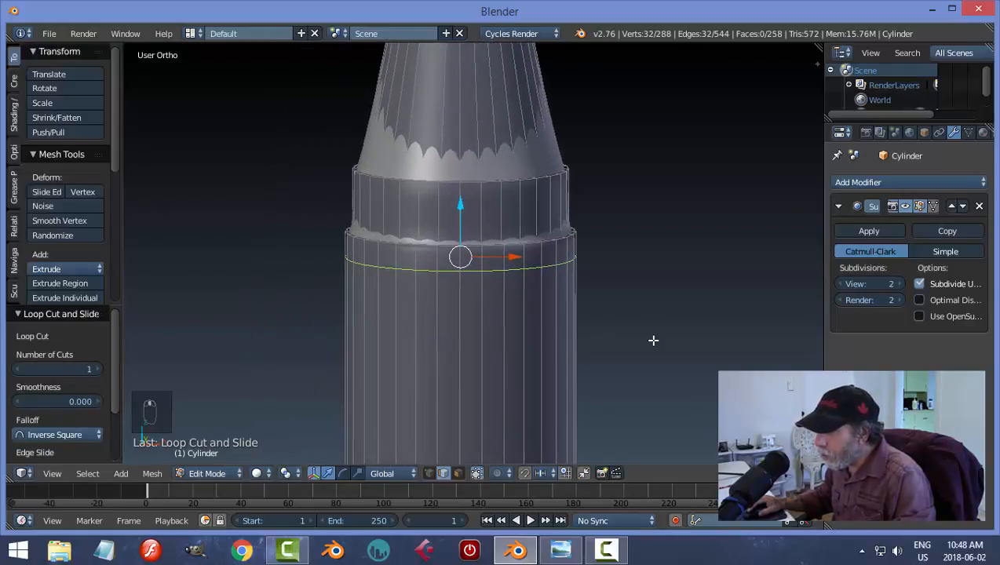
scroll(651, 342, "up", 2)
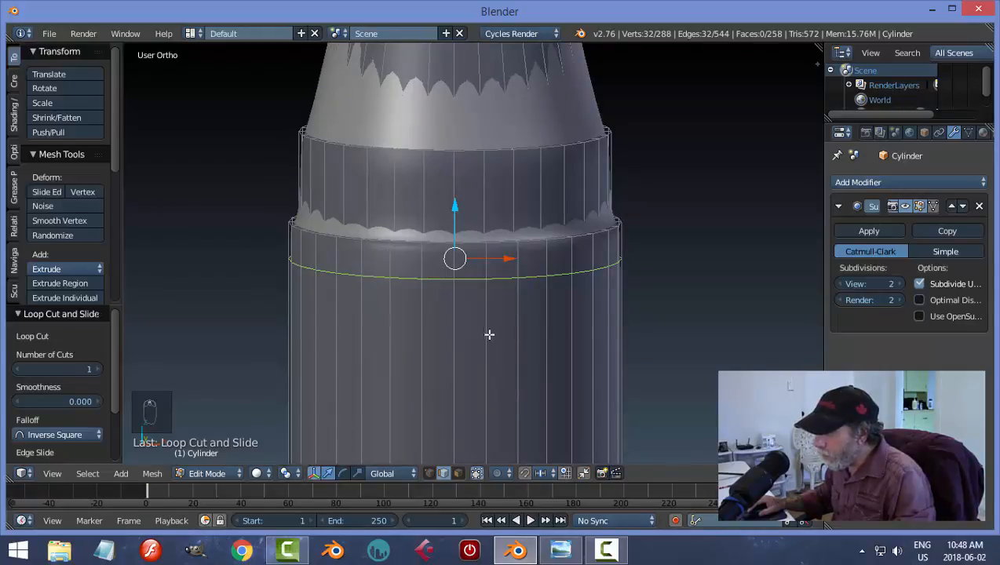
scroll(667, 296, "up", 2)
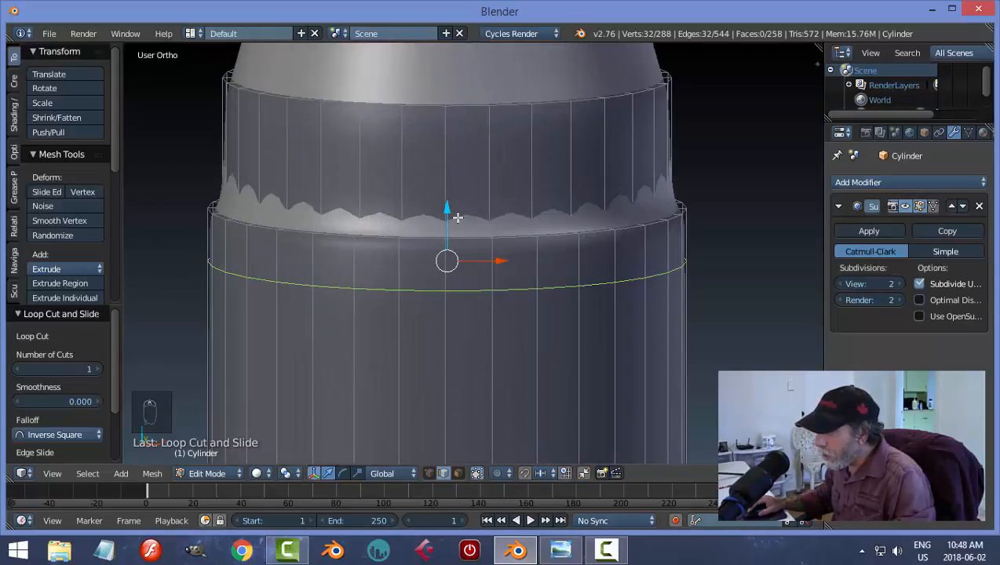
left_click_drag(448, 210, 467, 169)
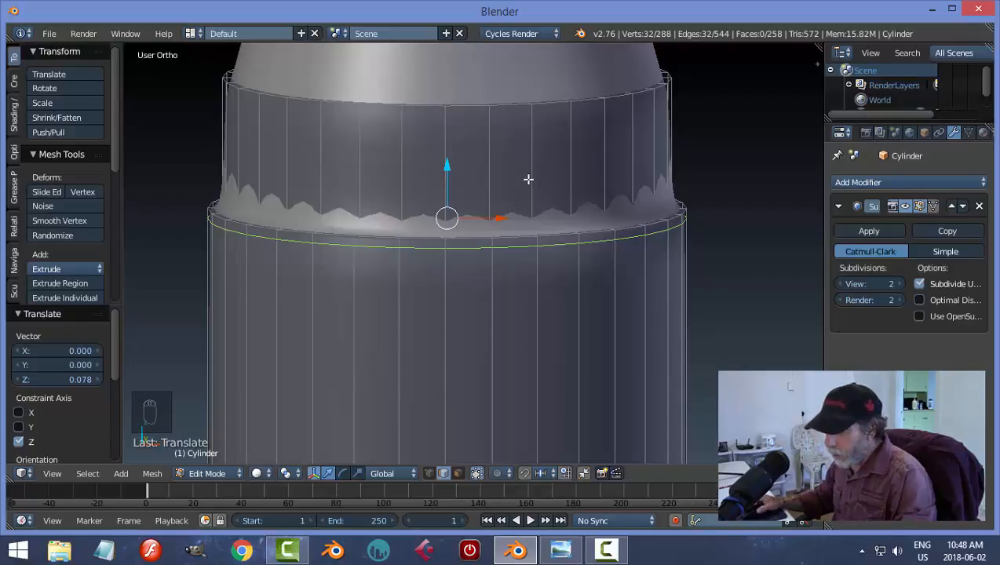
key("a")
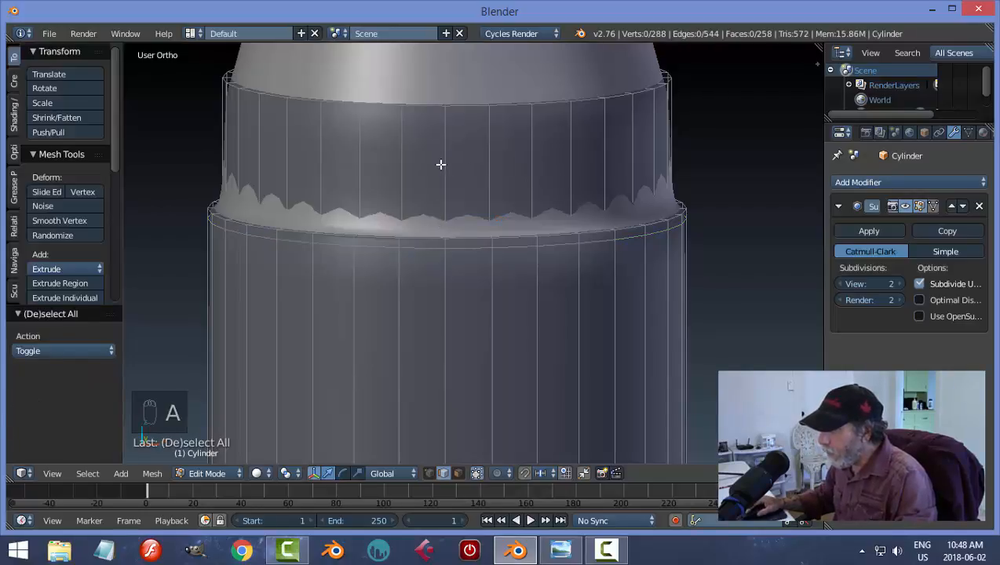
Add a loop cut around the collar, slide it down about 0.92 to the collar's lower edge, and deselect it.
key("ctrl+r")
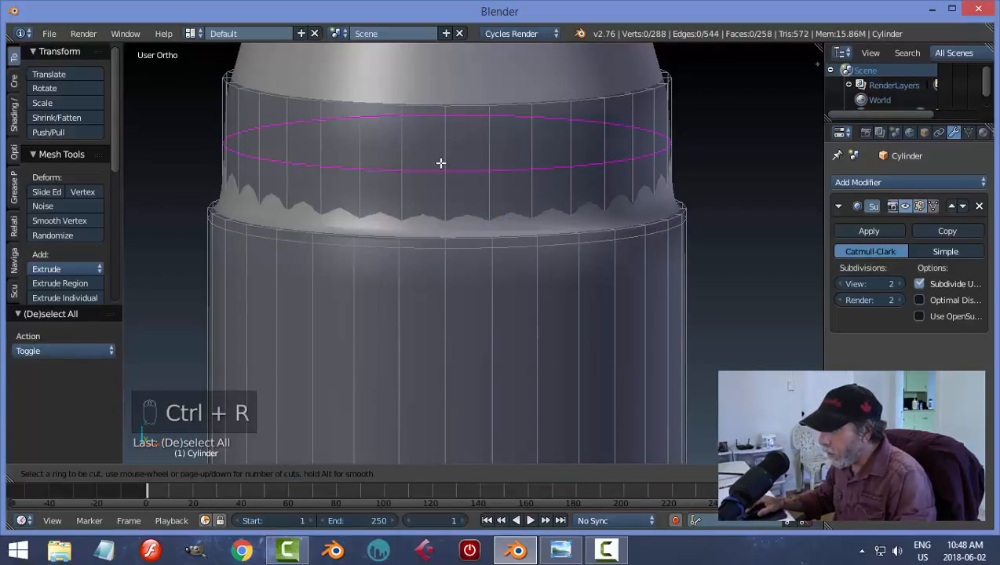
left_click(440, 163)
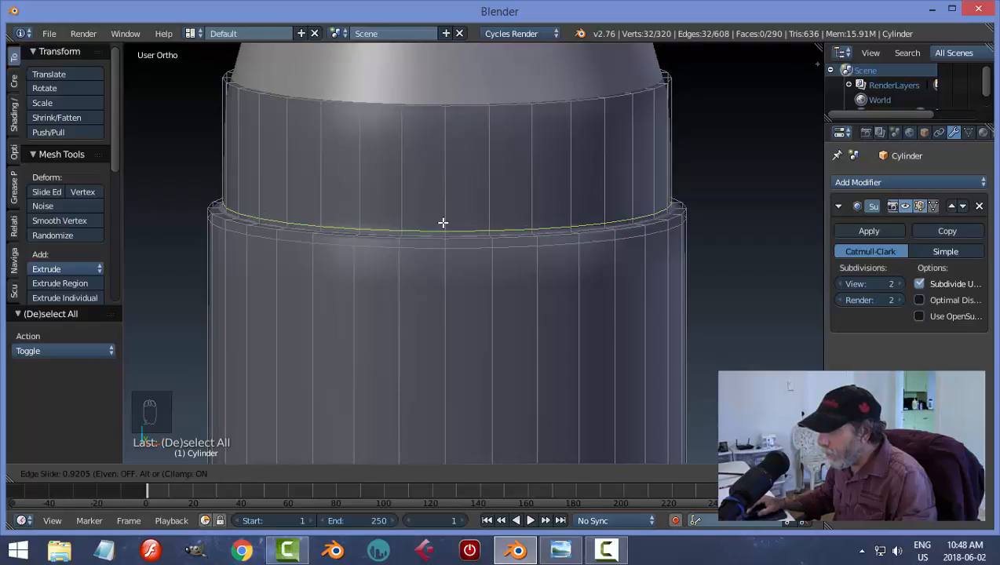
left_click(442, 223)
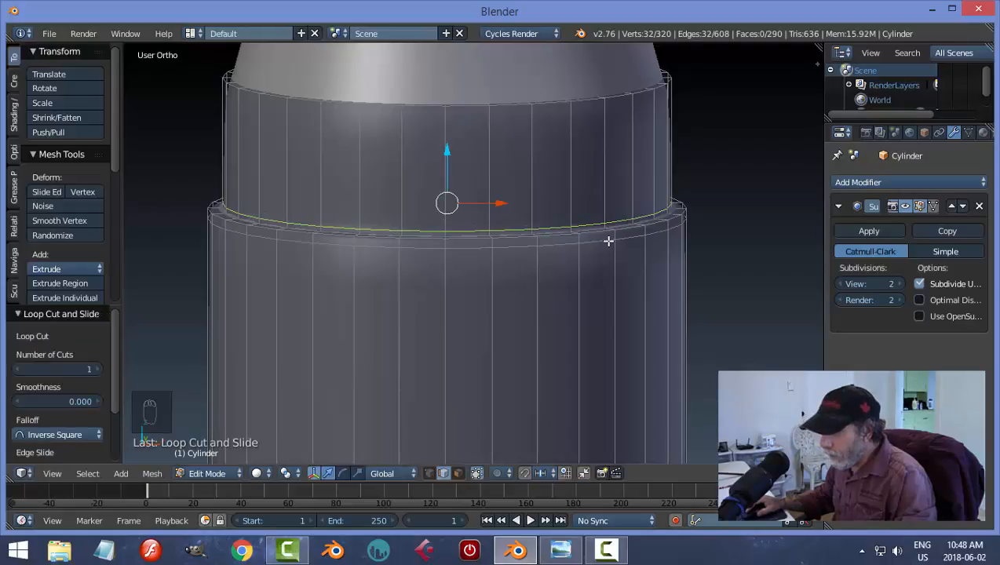
key("a")
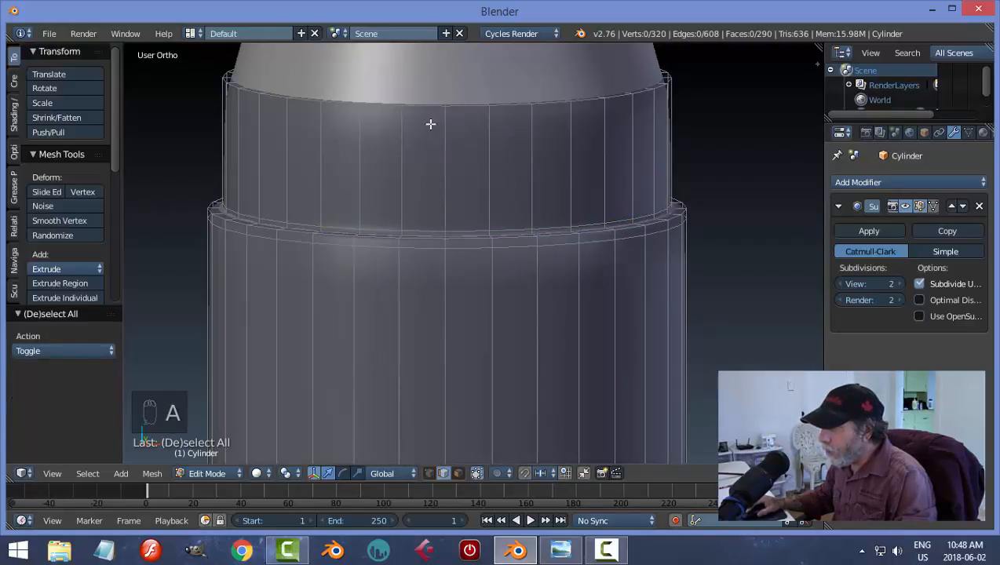
Add another loop cut around the collar, slide it up about 0.86 toward the collar's upper edge, and deselect it.
key("ctrl+r")
left_click(500, 162)
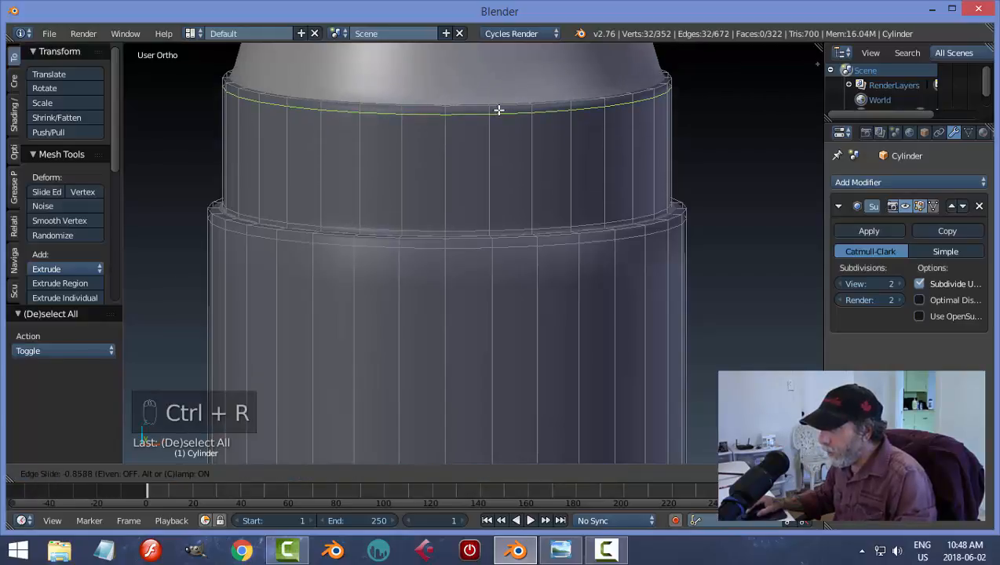
left_click(498, 110)
key("a")
Return to Object Mode and examine how sharp the collar and body edges look with the smoothing.
key("Tab")
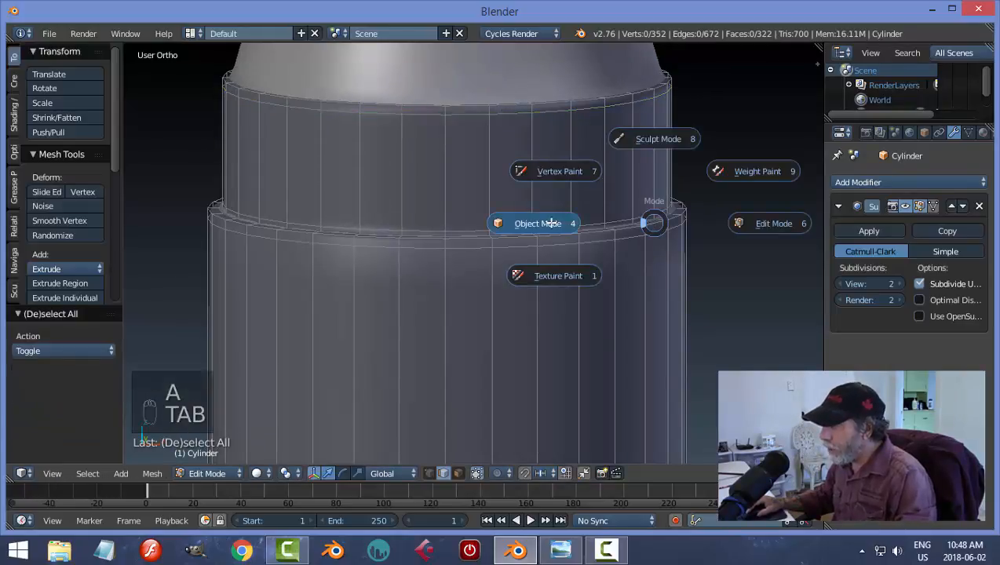
scroll(654, 276, "down", 3)
middle_click_drag(638, 280, 610, 305)
scroll(569, 283, "up", 4)
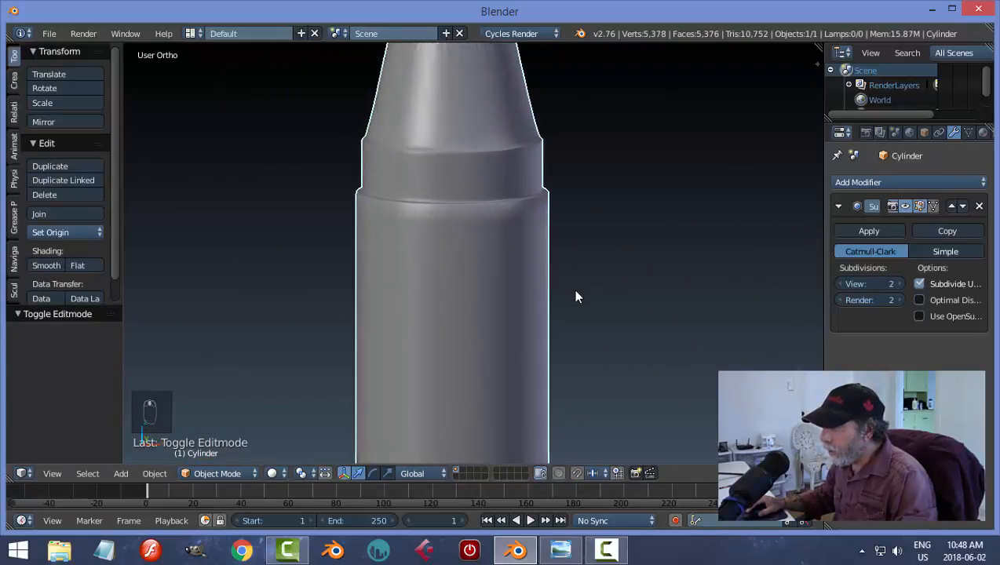
scroll(576, 280, "down", 1)
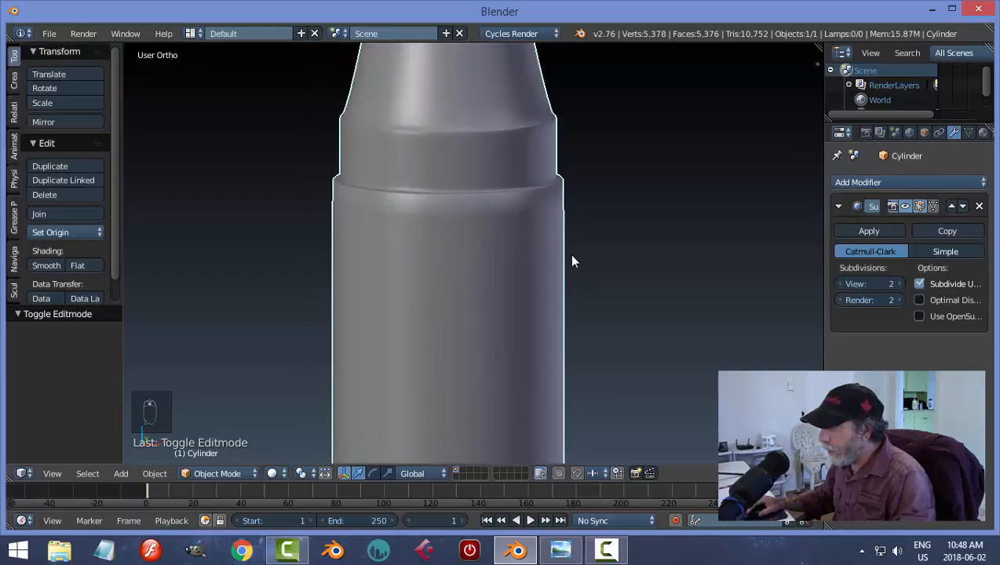
scroll(577, 246, "up", 3, "ctrl")
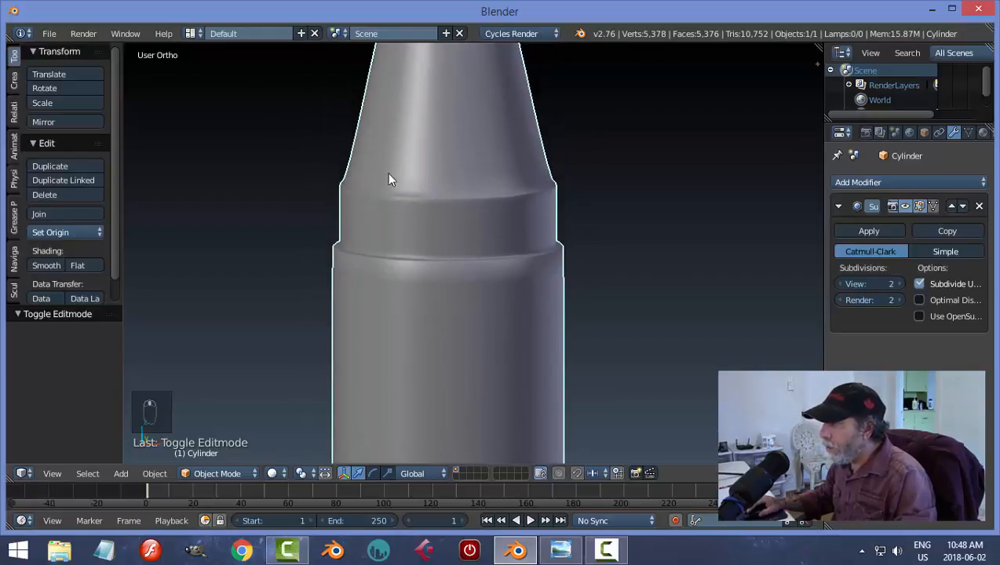
middle_click_drag(627, 210, 514, 288)
Add a loop cut around the cone in Edit Mode, slide it down to the cone's base, and check the edge in Object Mode.
key("Tab")
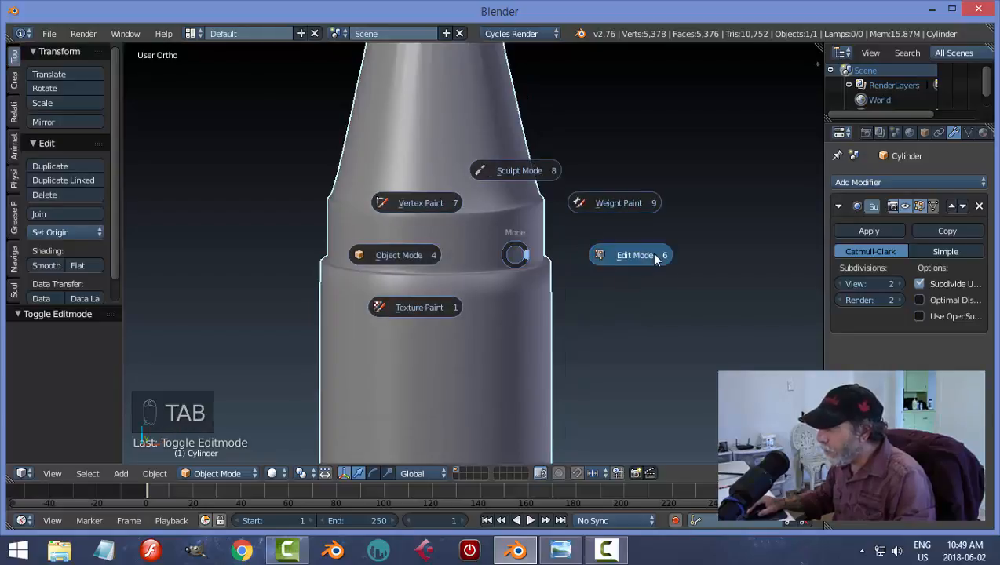
left_click(656, 255)
middle_click_drag(520, 206, 527, 241, "shift")
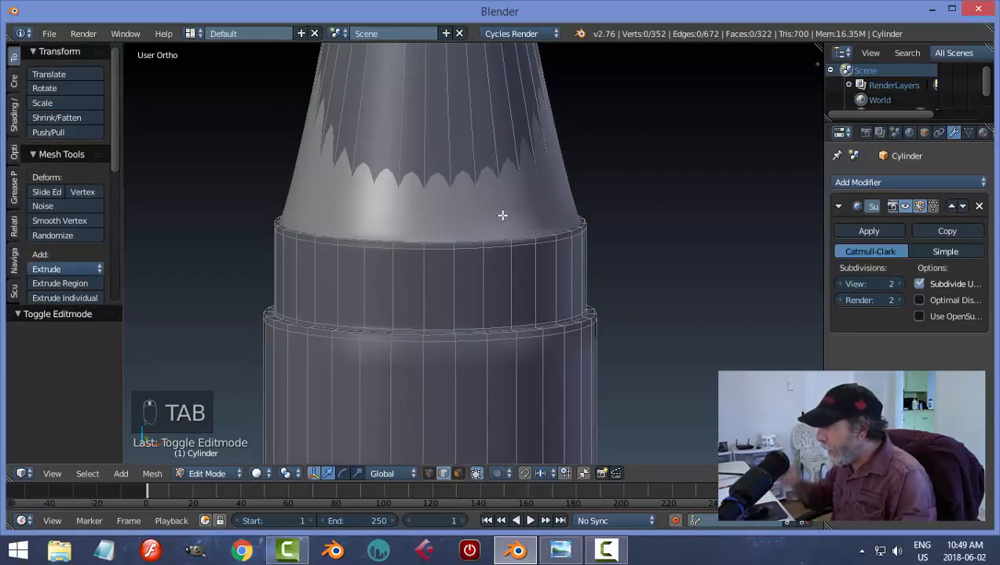
key("ctrl+r")
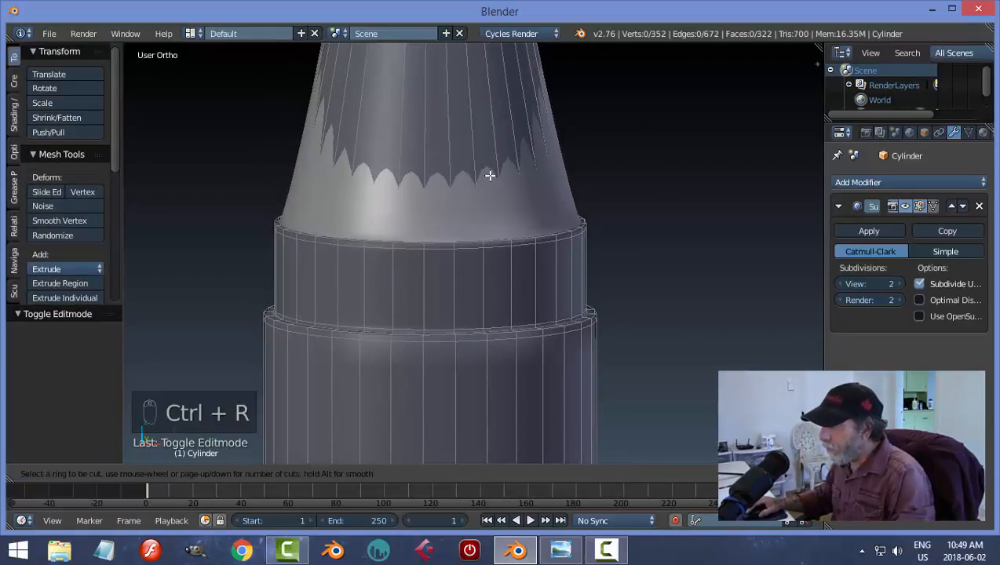
right_click(489, 175)
scroll(654, 215, "down", 4)
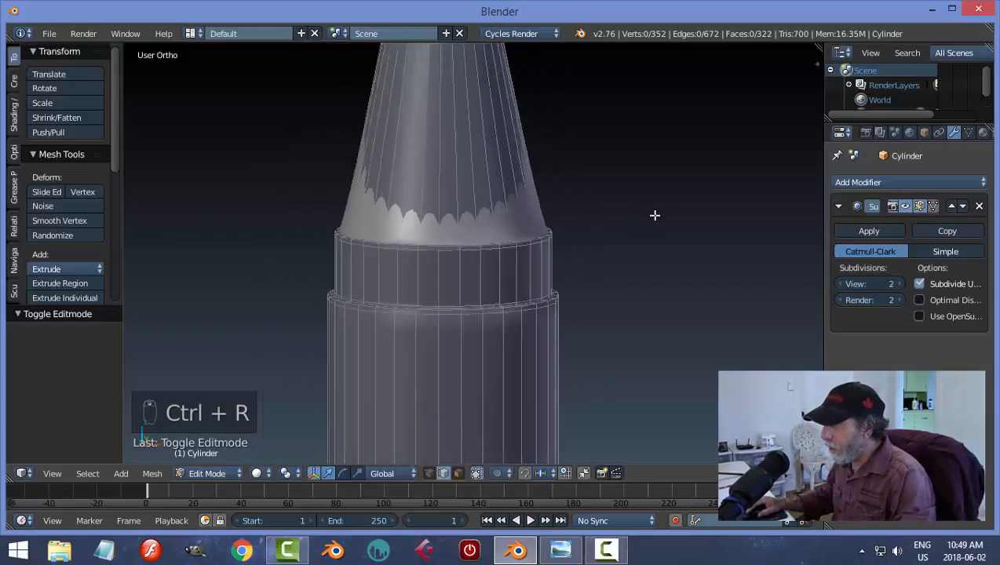
key("ctrl+r")
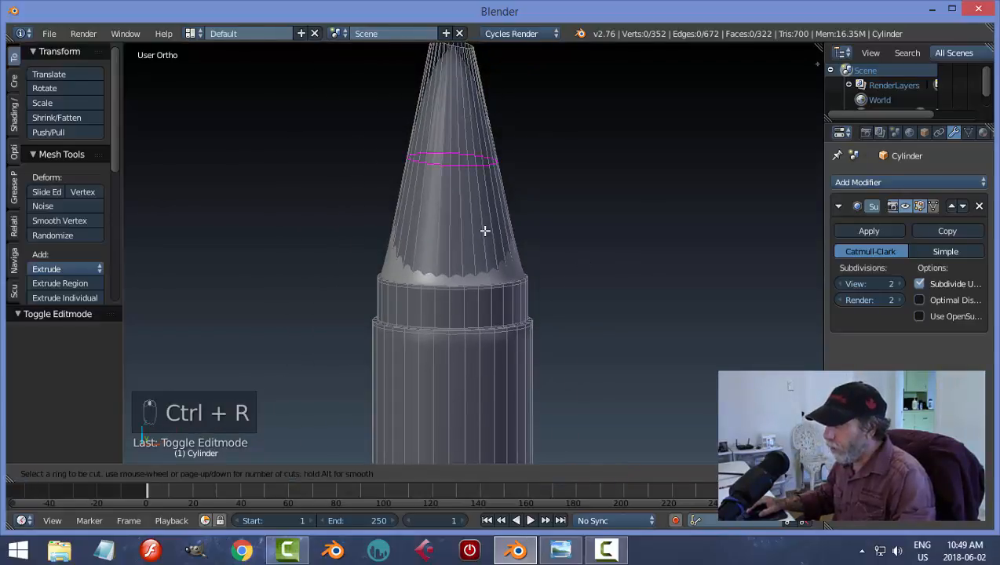
left_click(484, 229)
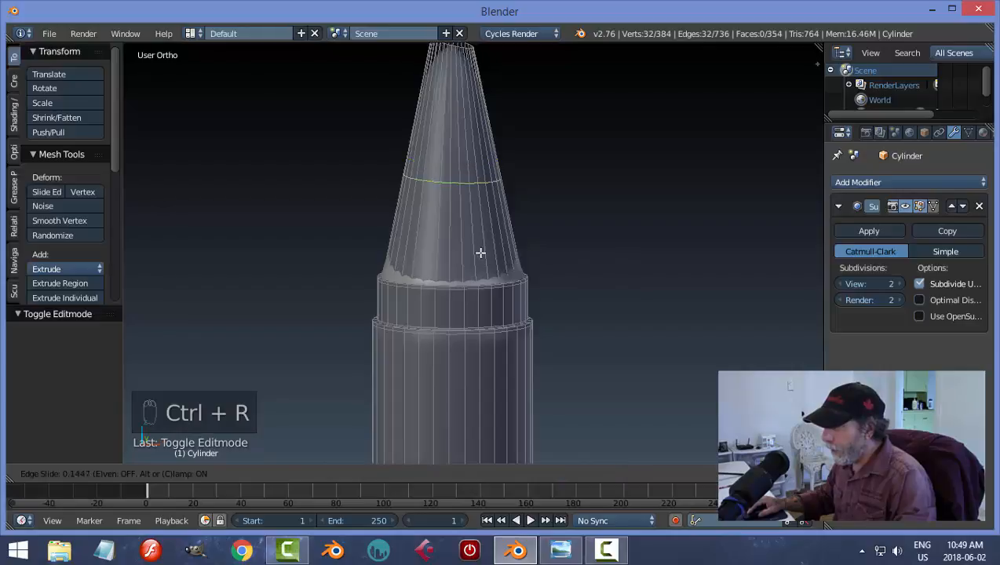
left_click(483, 347)
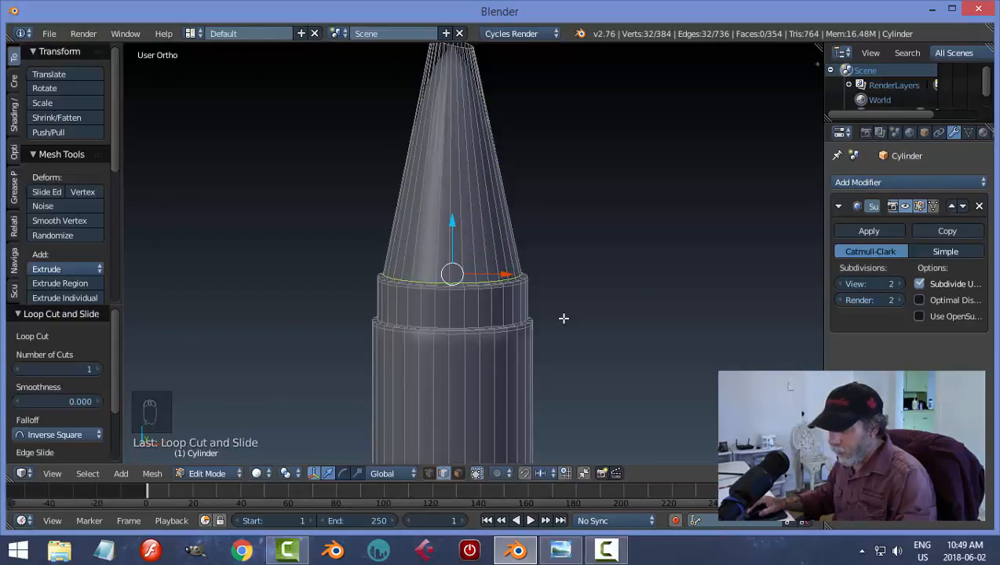
key("a")
key("Tab")
mouse_move(575, 294)
middle_mouse_down()
mouse_move(574, 306)
mouse_move(575, 283)
middle_mouse_up()
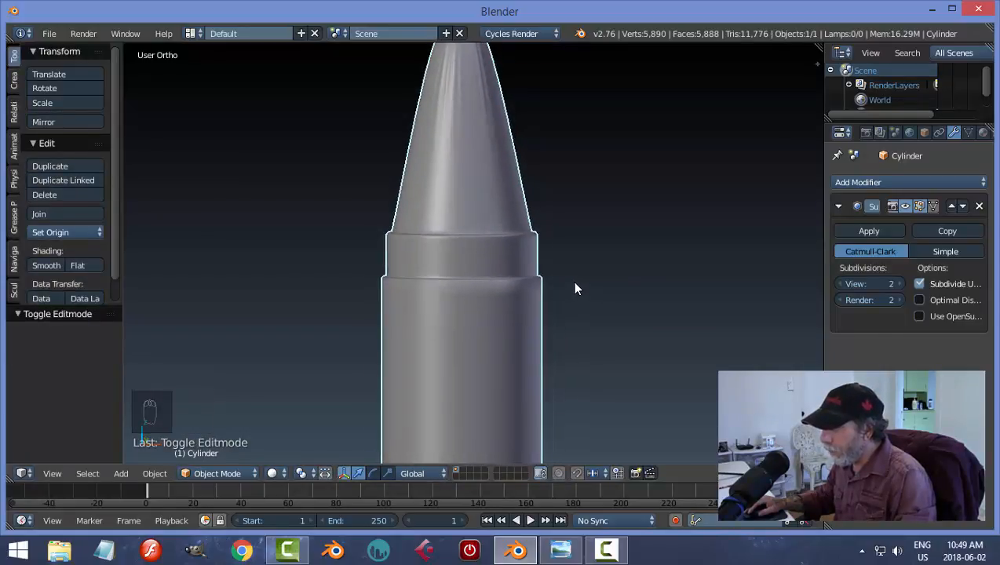
Bevel the collar's upper outer edge loop in Edit Mode by about 0.007 with 3 segments, and deselect it.
key("Tab")
left_click(647, 296)
scroll(619, 294, "up", 5)
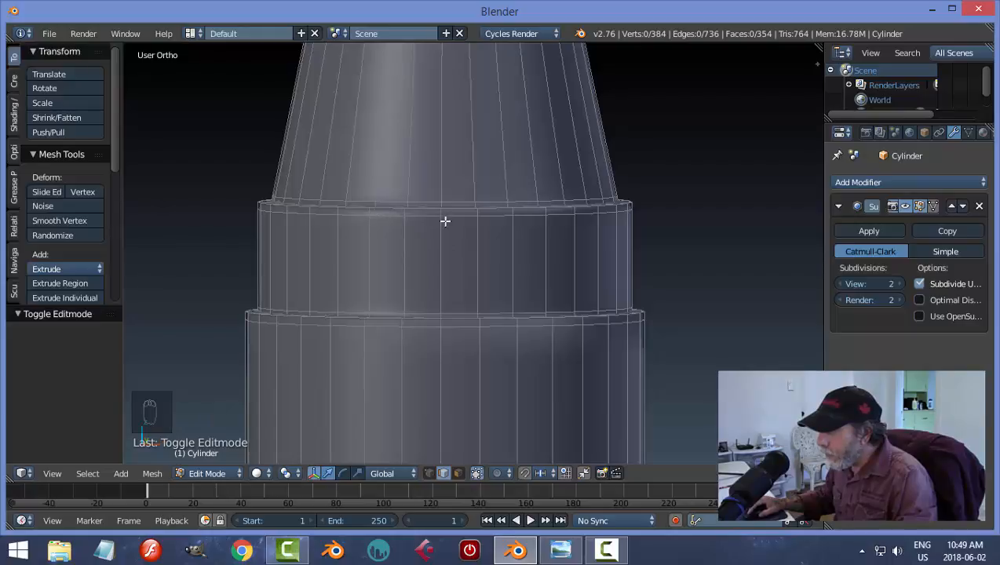
scroll(481, 236, "up", 2)
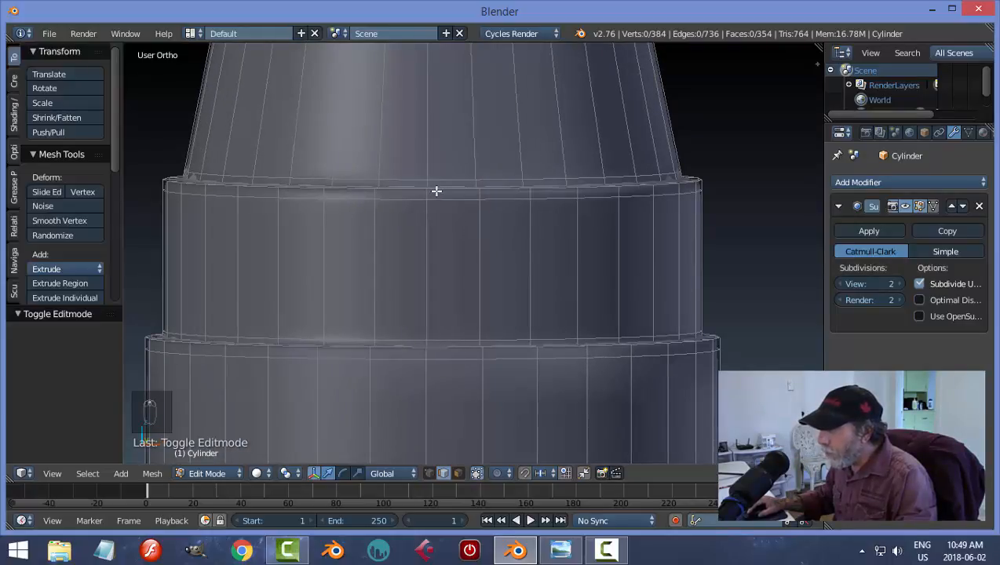
right_click(396, 189)
scroll(537, 232, "up", 4, "shift")
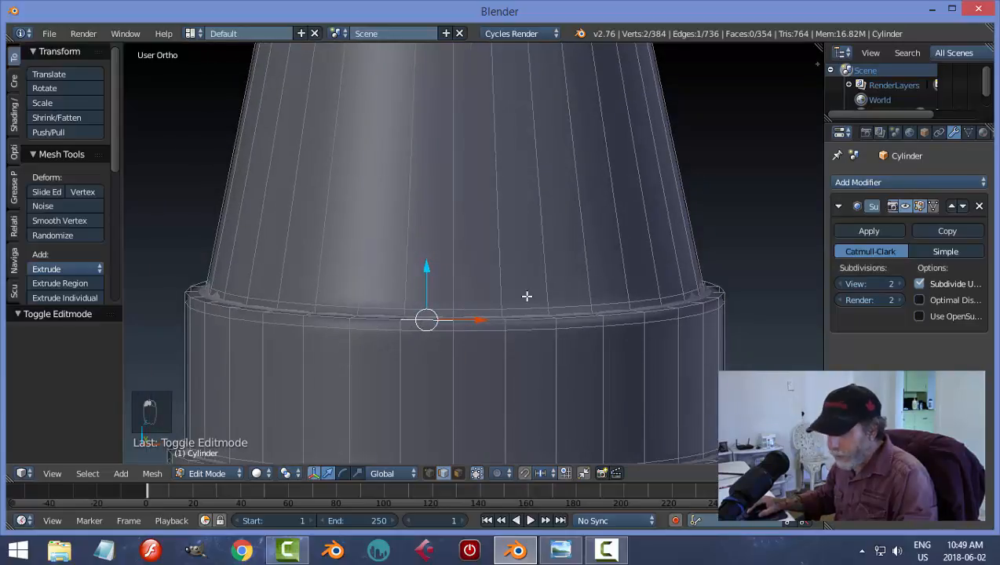
key("a")
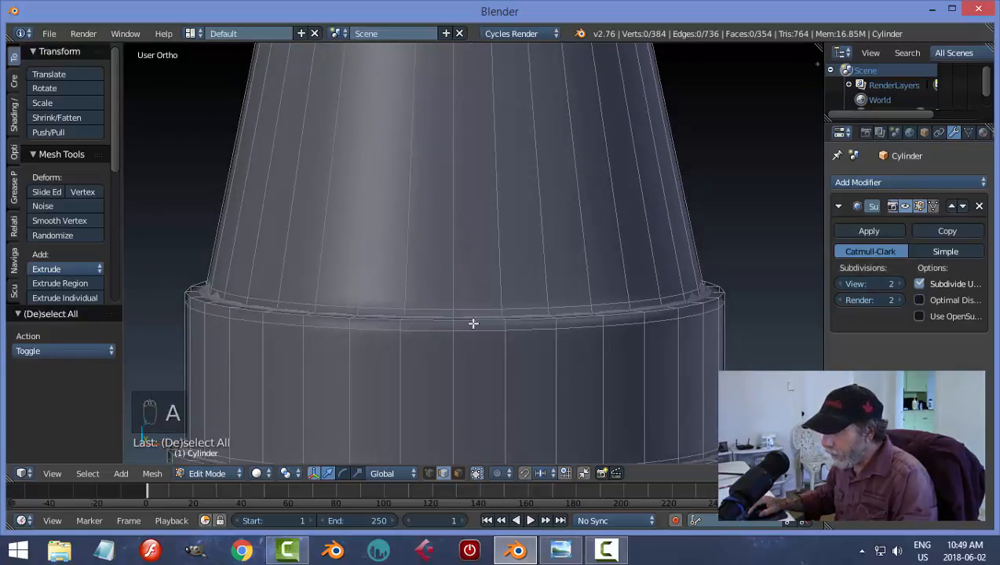
right_click(473, 323, "alt")
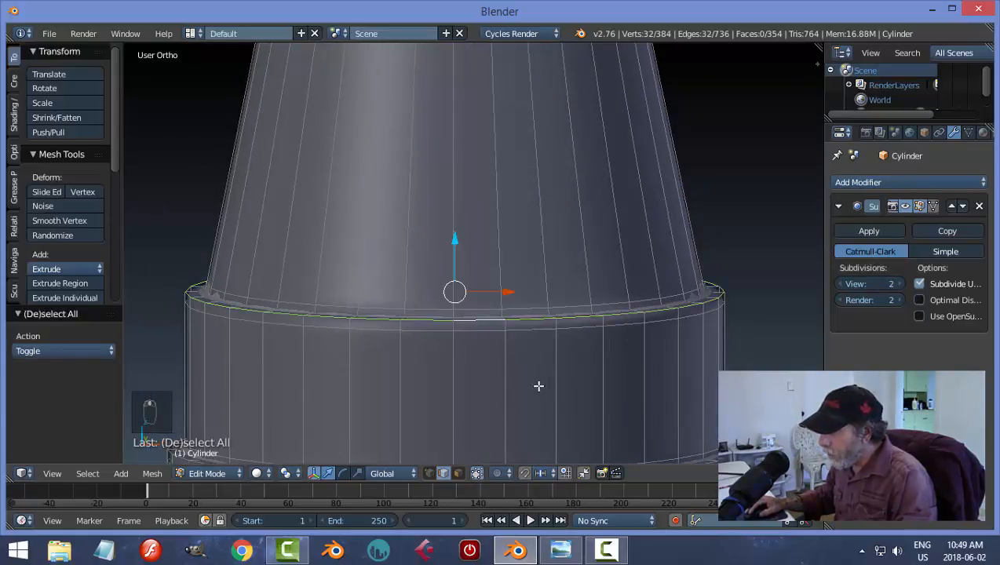
scroll(538, 386, "up", 3)
middle_click_drag(473, 323, 514, 318)
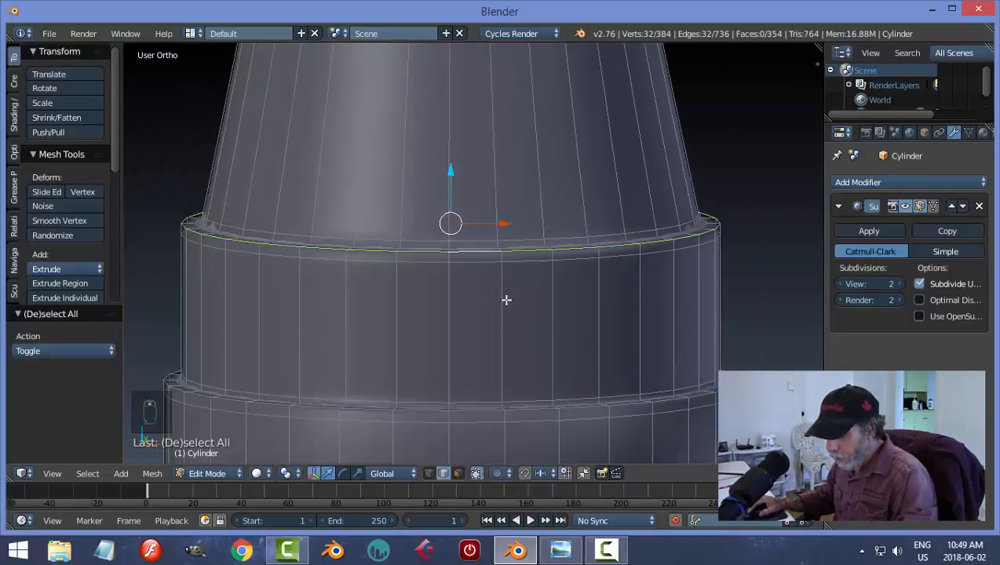
key("ctrl+b")
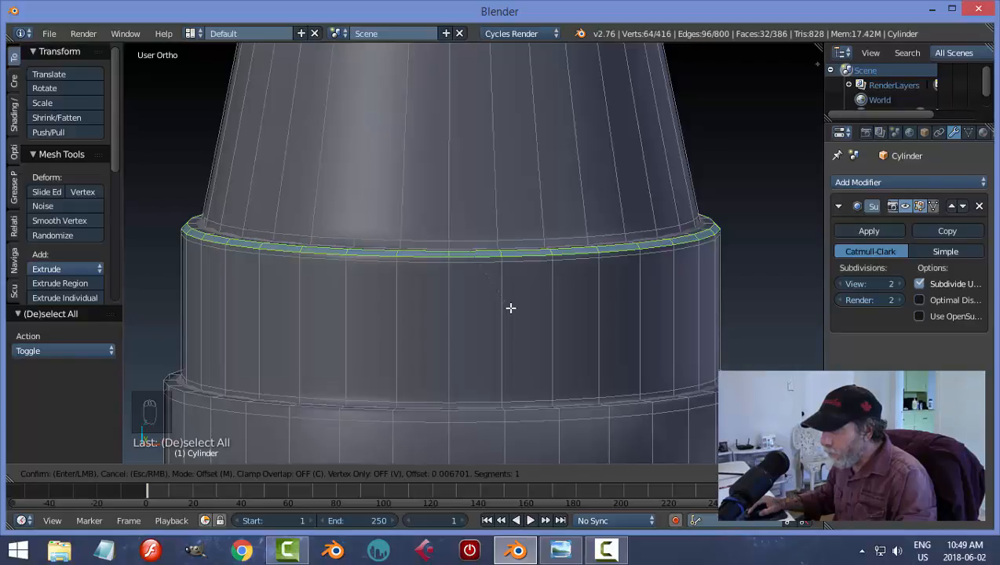
scroll(510, 308, "up", 2)
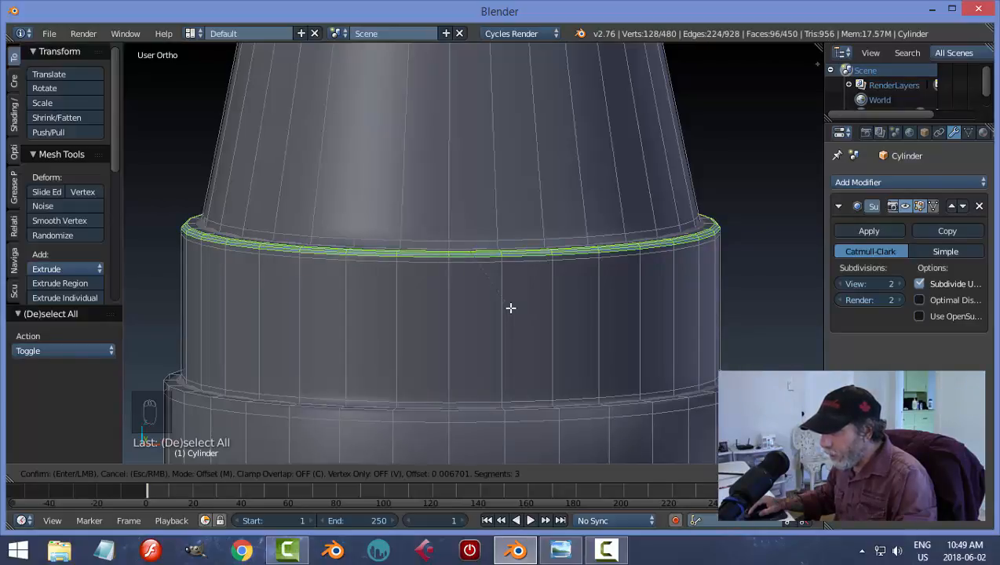
left_click(510, 307)
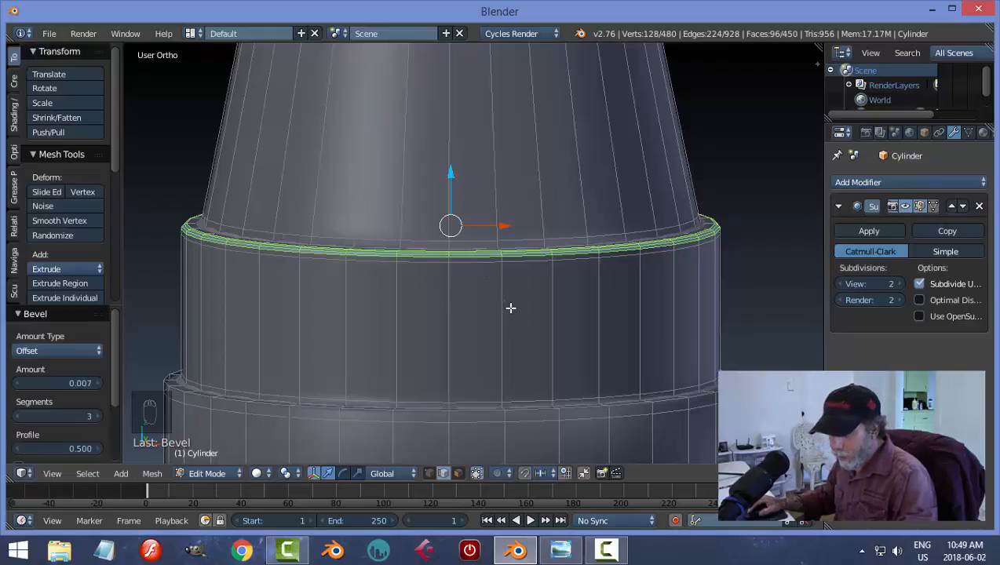
key("a")
Return to Object Mode and examine the bevelled collar edge and the body's upper edge with the smoothing.
key("Tab")
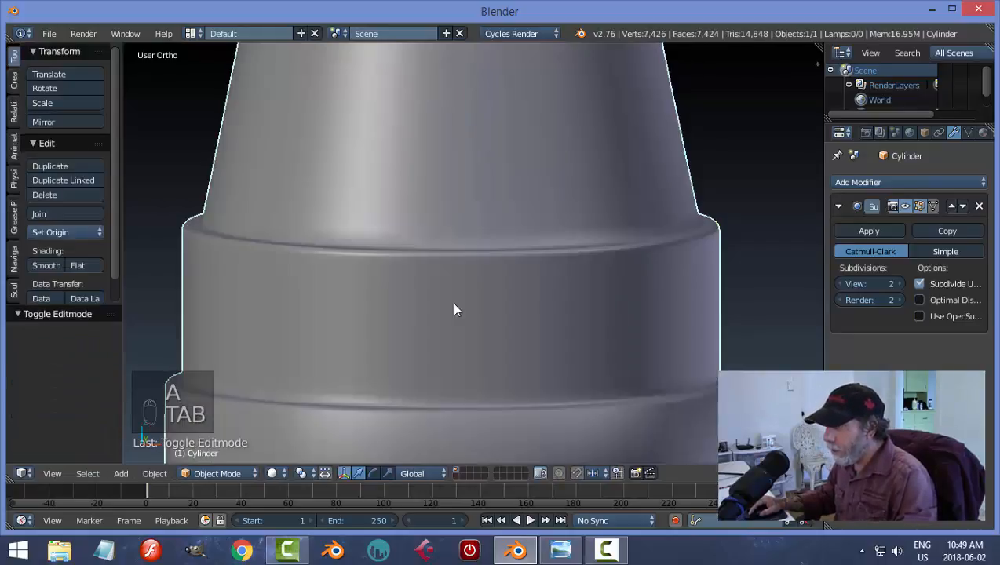
middle_click_drag(590, 305, 566, 325, "shift")
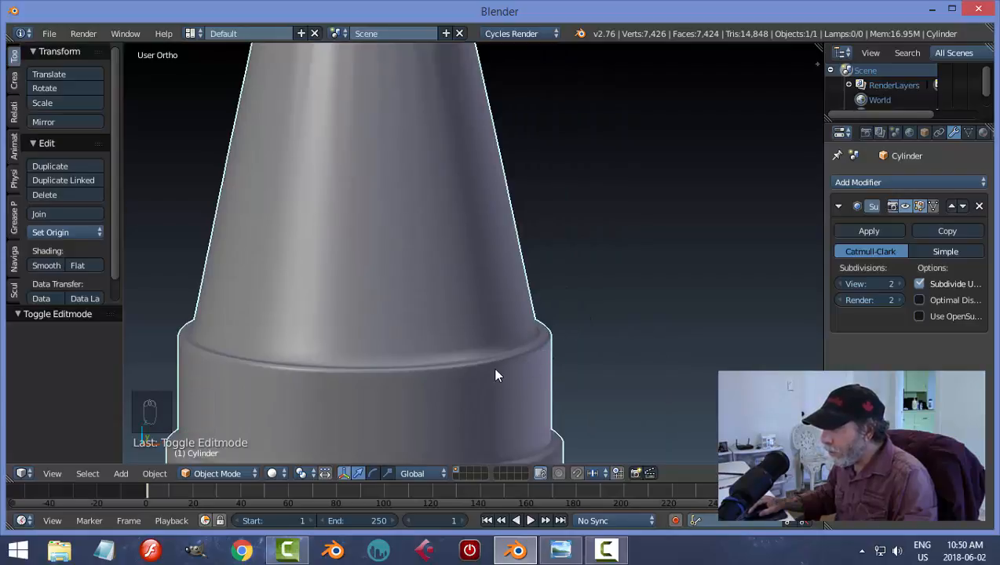
scroll(492, 367, "down", 4)
middle_click_drag(481, 357, 481, 291, "shift")
scroll(434, 329, "up", 3)
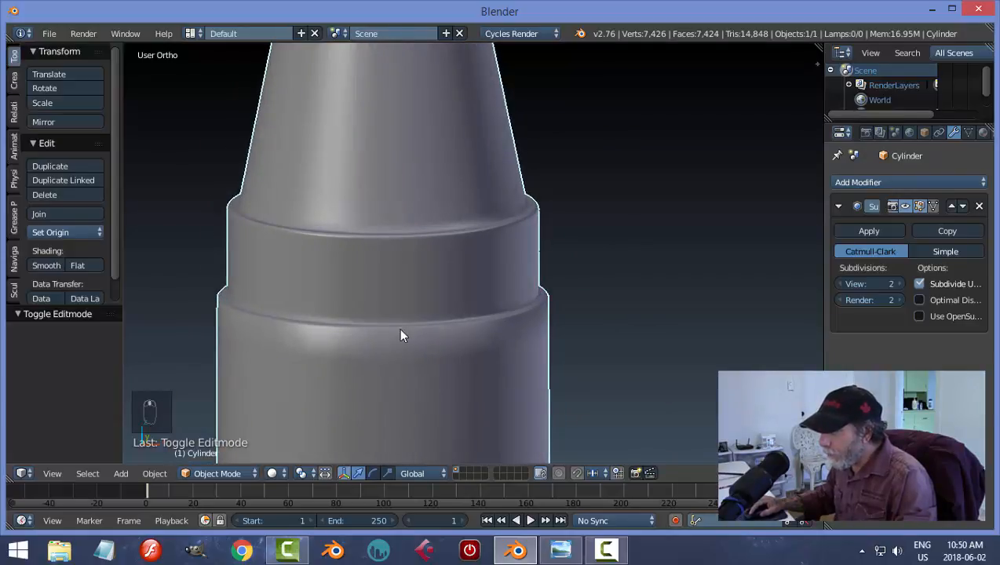
Bevel the body's upper outer edge loop below the collar in Edit Mode by about 0.004 with 3 segments, and deselect it.
key("Tab")
left_click(468, 355)
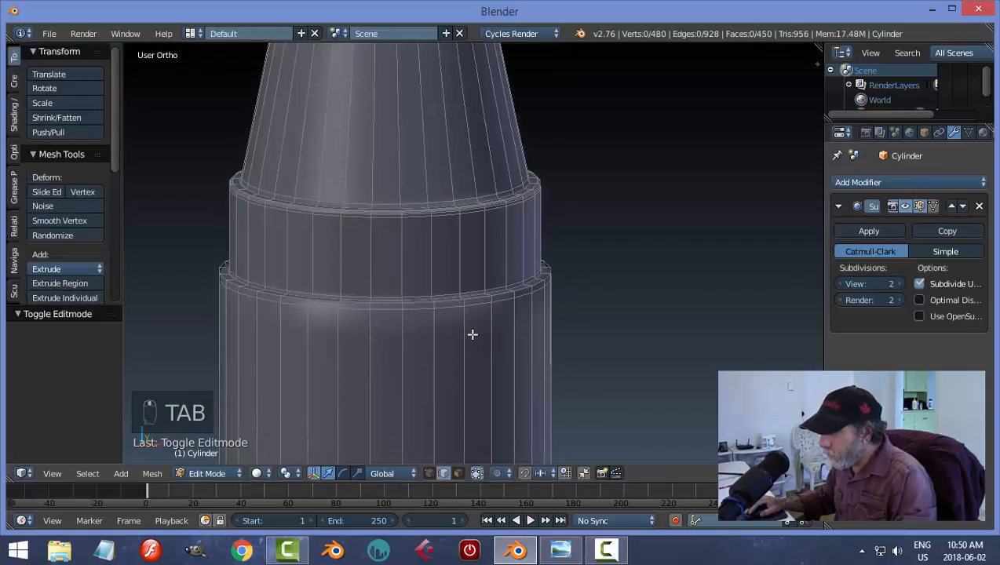
scroll(478, 343, "up", 2)
scroll(479, 364, "up", 2)
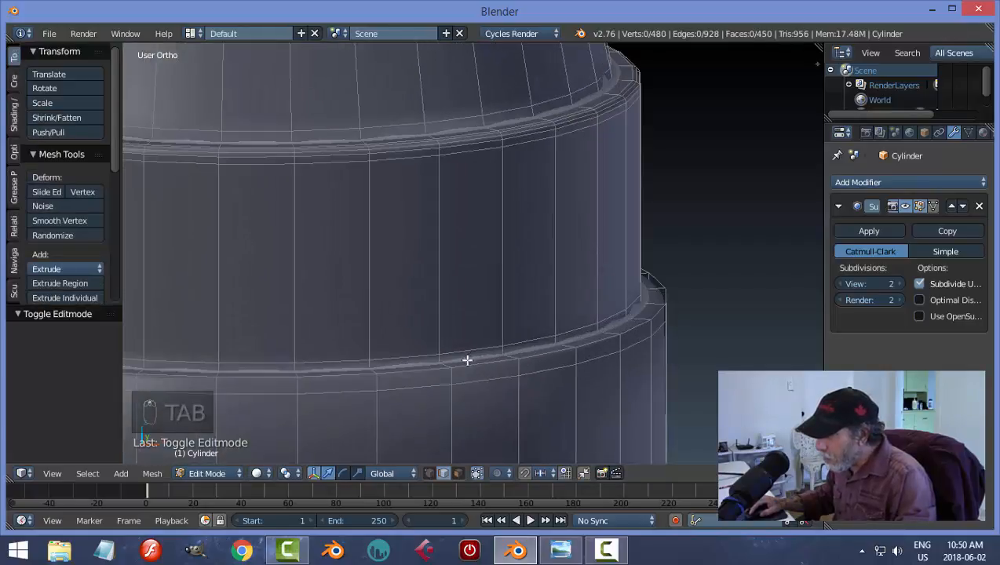
right_click(555, 352, "alt")
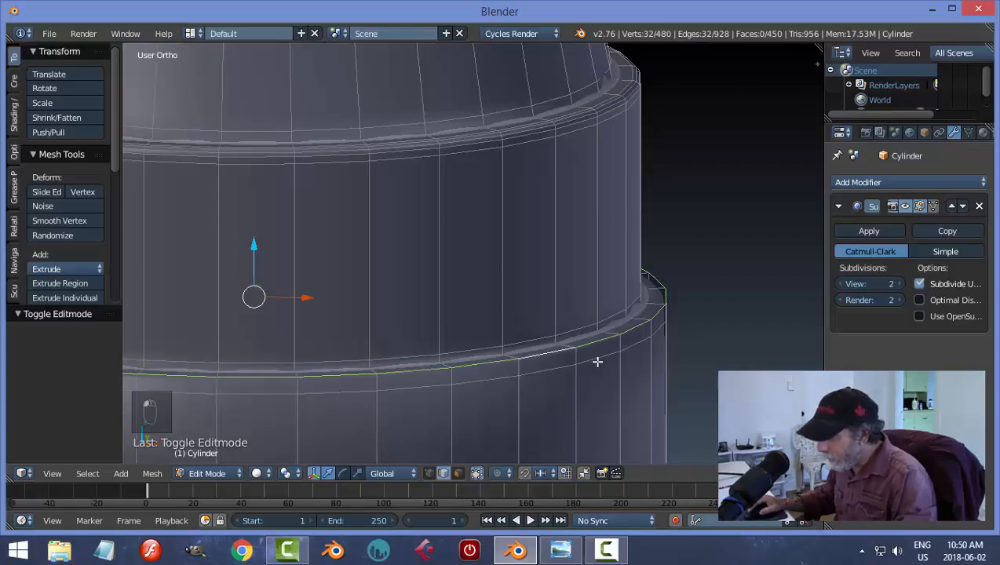
key("ctrl+b")
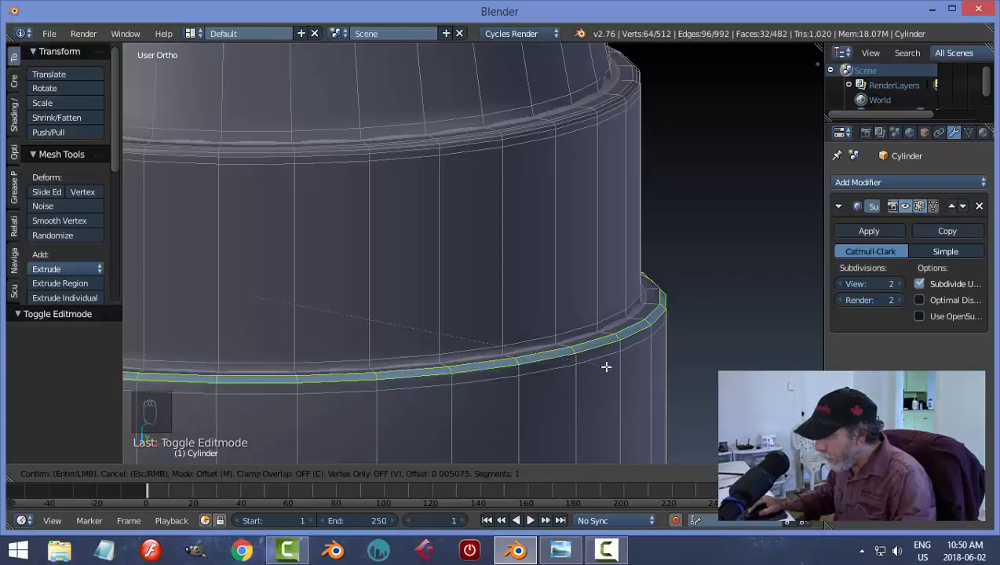
scroll(606, 366, "up", 2)
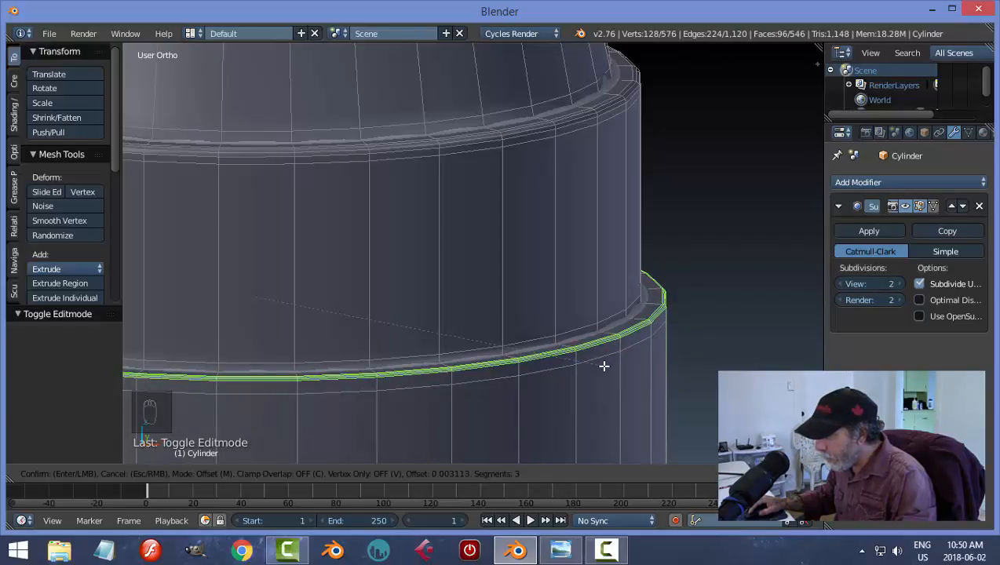
left_click(603, 366)
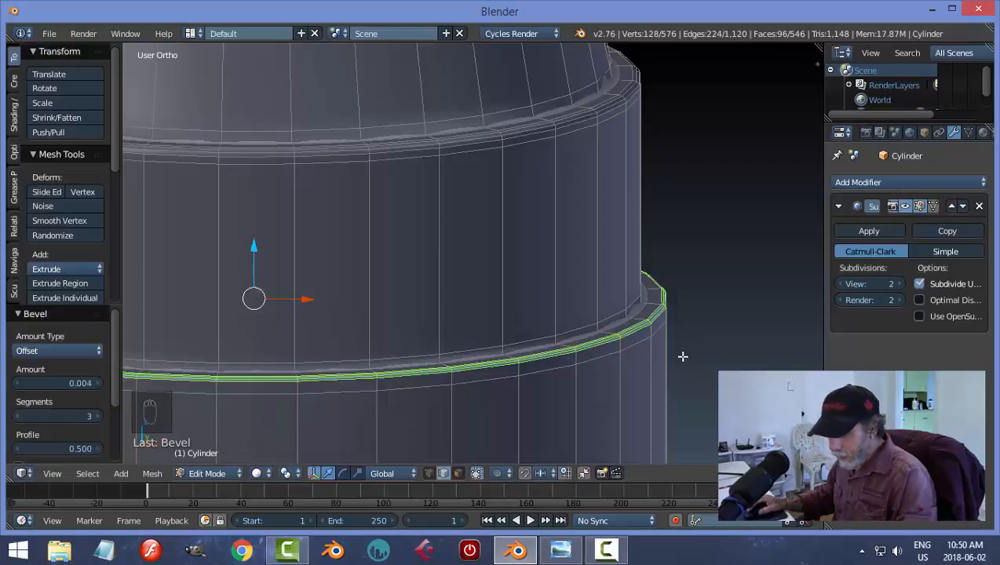
key("a")
Return to Object Mode and examine the bevelled edges, the length of the body and the crayon's bottom end.
key("Tab")
left_click(589, 357)
scroll(722, 344, "down", 4)
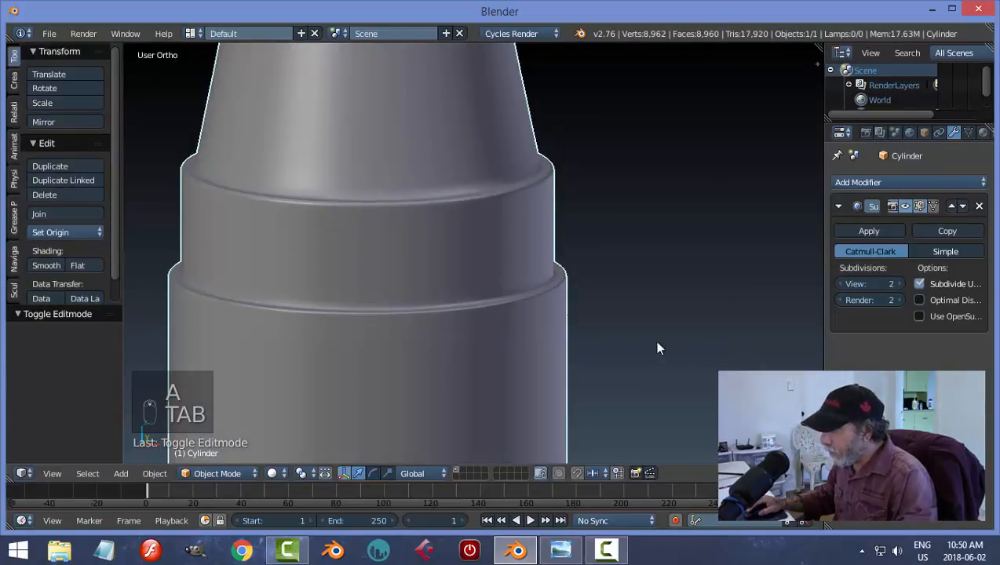
middle_click_drag(656, 345, 609, 364)
scroll(609, 361, "down", 6)
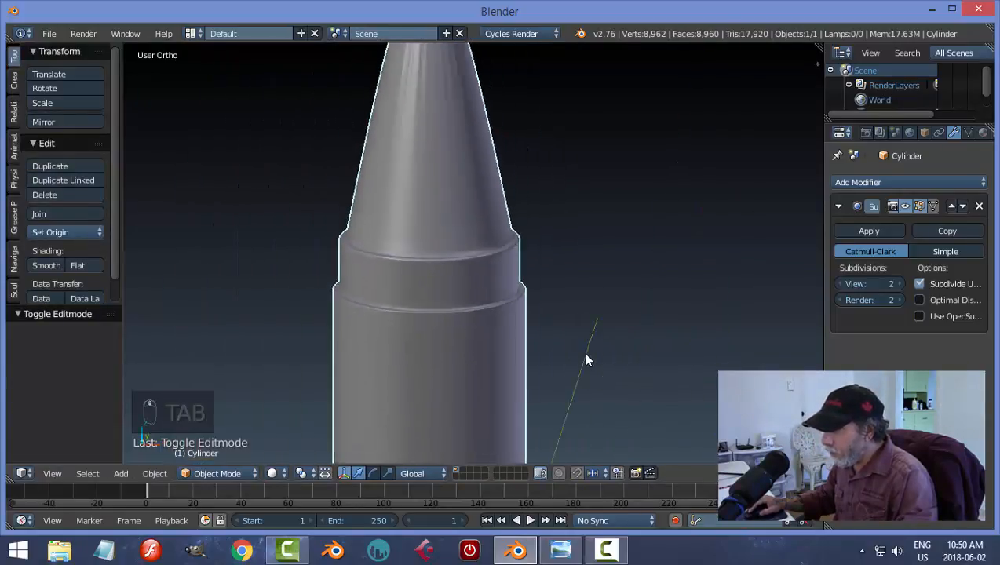
scroll(528, 355, "down", 1)
middle_click_drag(508, 459, 501, 353, "shift")
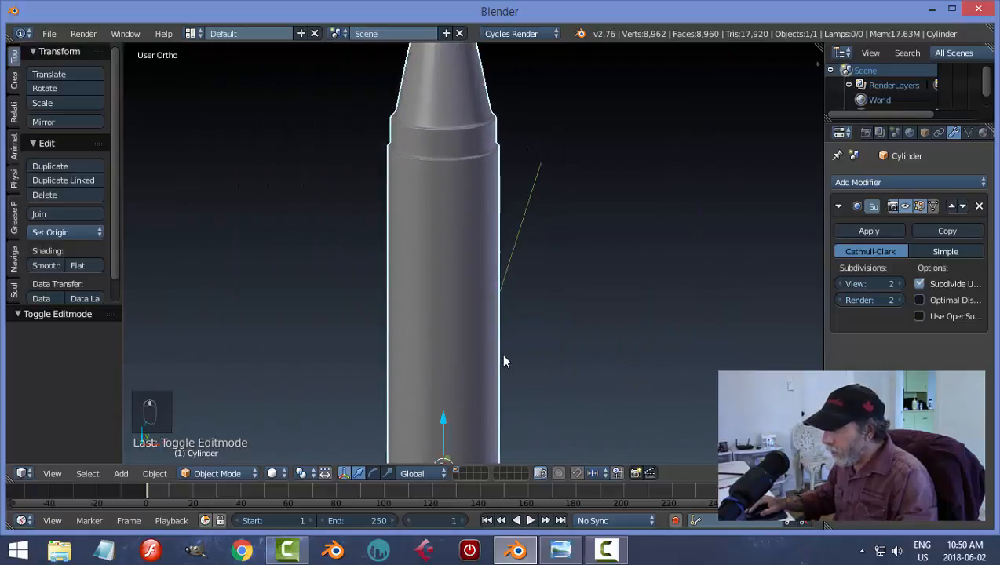
middle_click_drag(503, 414, 499, 303, "shift")
middle_click_drag(482, 309, 514, 216)
scroll(504, 306, "up", 2)
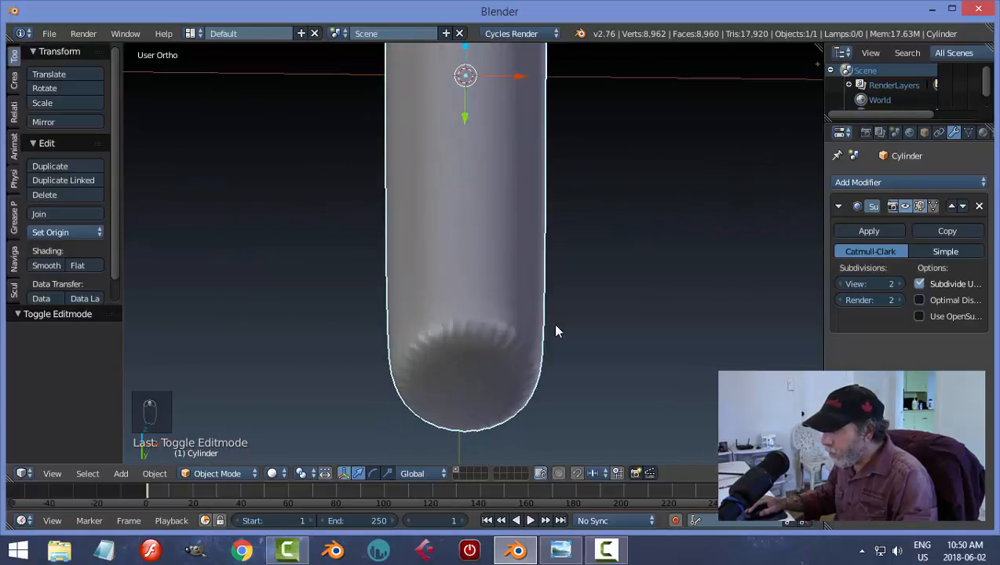
middle_click_drag(554, 322, 452, 280, "shift")
scroll(503, 323, "down", 3)
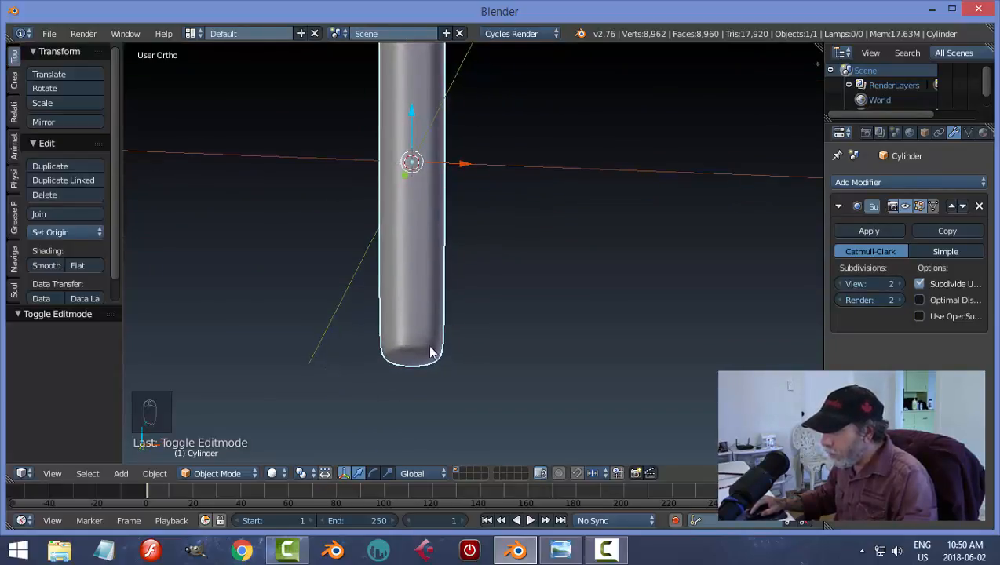
Add a loop cut around the body in Edit Mode, slide it down close to the body's lower edge, nudge it along Z, and deselect it.
key("Tab")
left_click(596, 314)
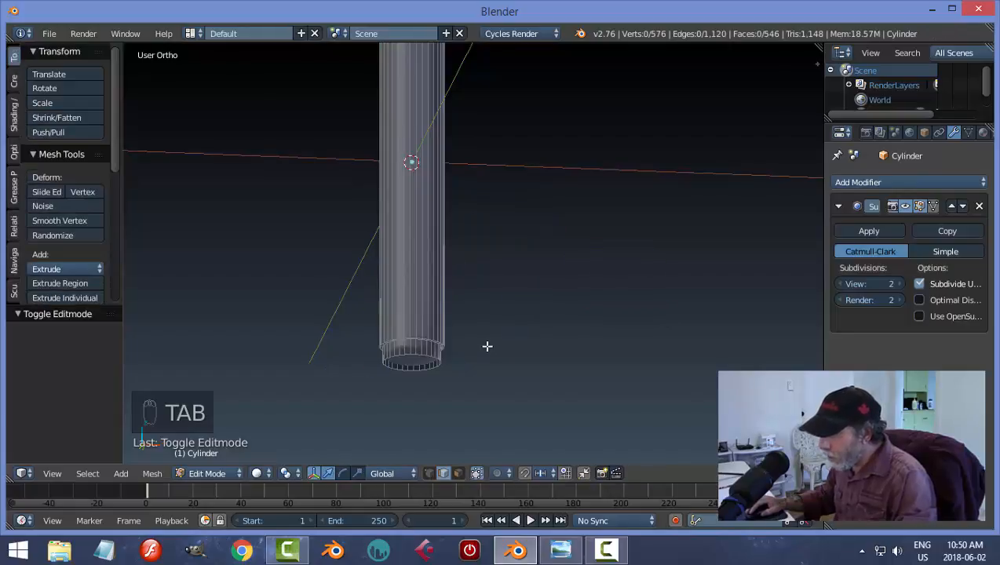
key("ctrl+r")
left_click(421, 235)
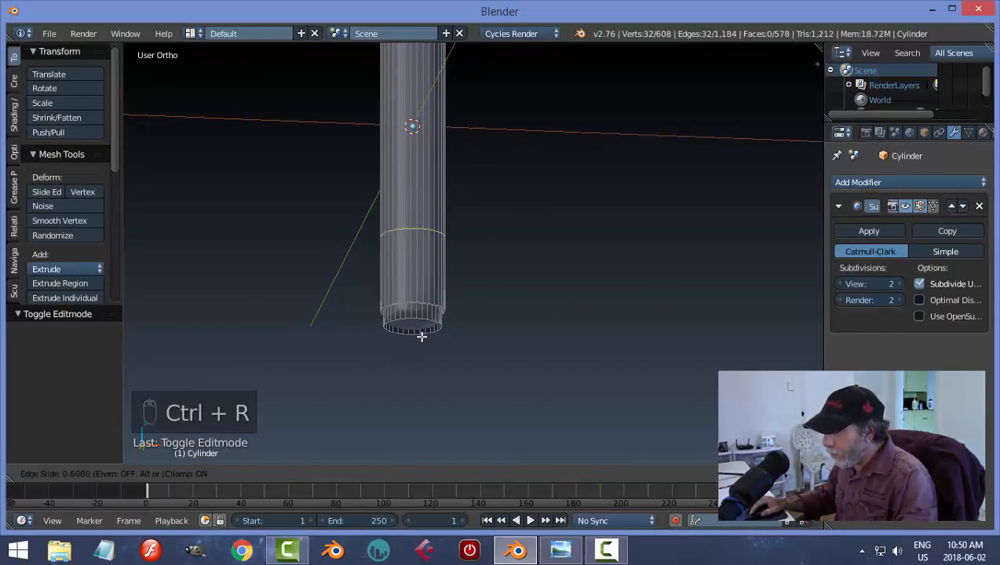
left_click(423, 402)
scroll(471, 373, "up", 6)
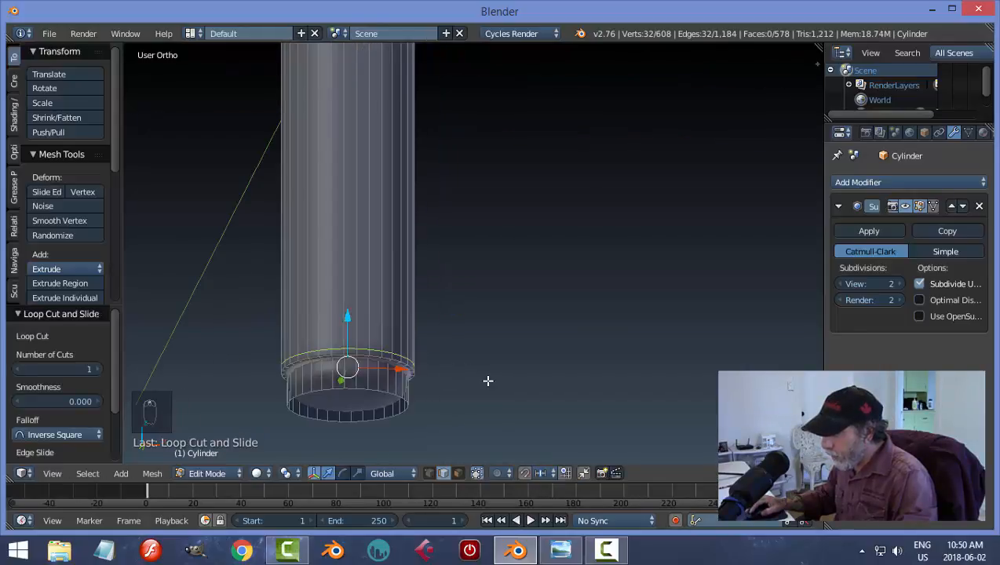
middle_click_drag(385, 297, 480, 307, "shift")
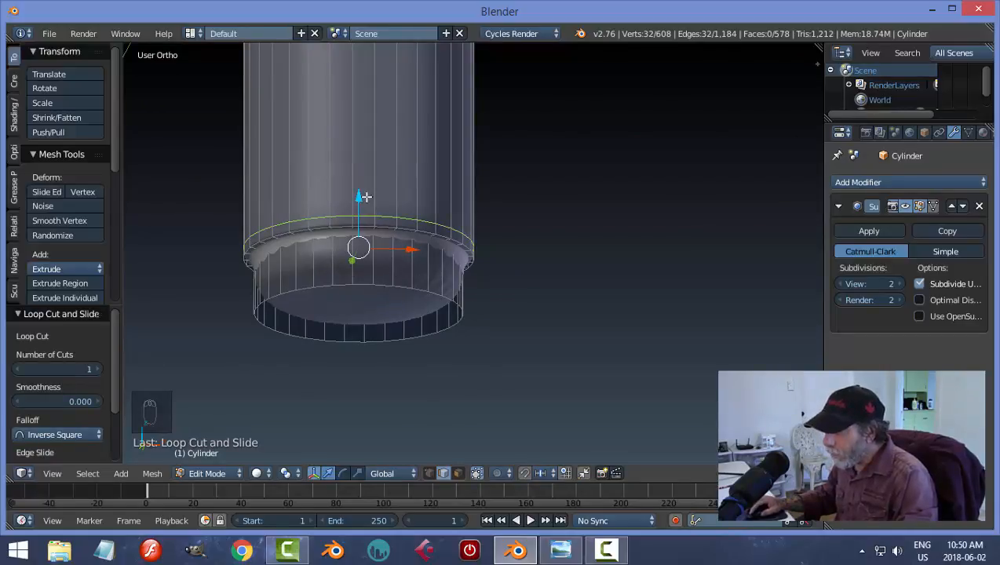
left_click_drag(359, 197, 362, 198)
key("a")
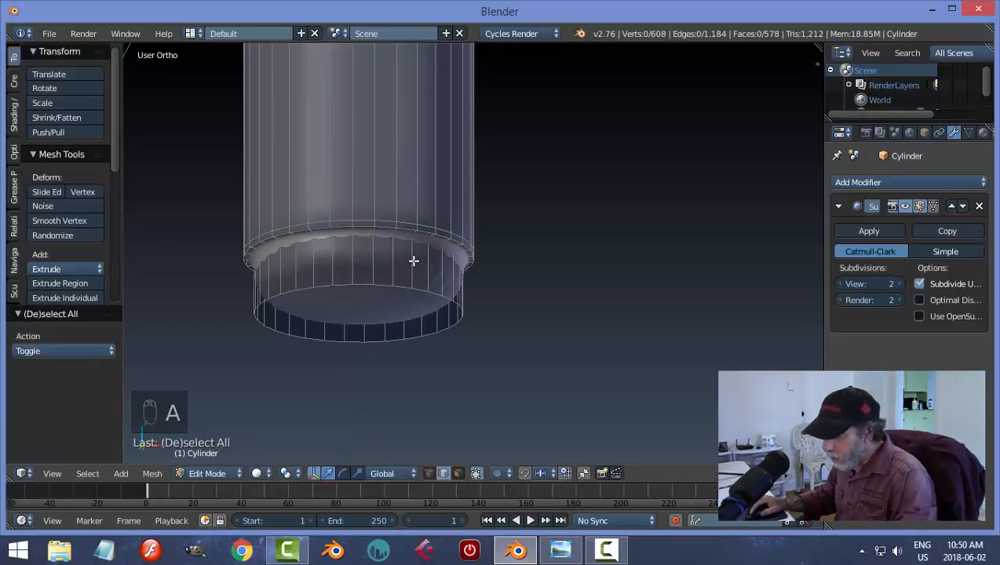
Add a loop cut around the narrower bottom end, slide it up to where it meets the body, and check the edge in Object Mode.
key("ctrl+r")
left_click(413, 261)
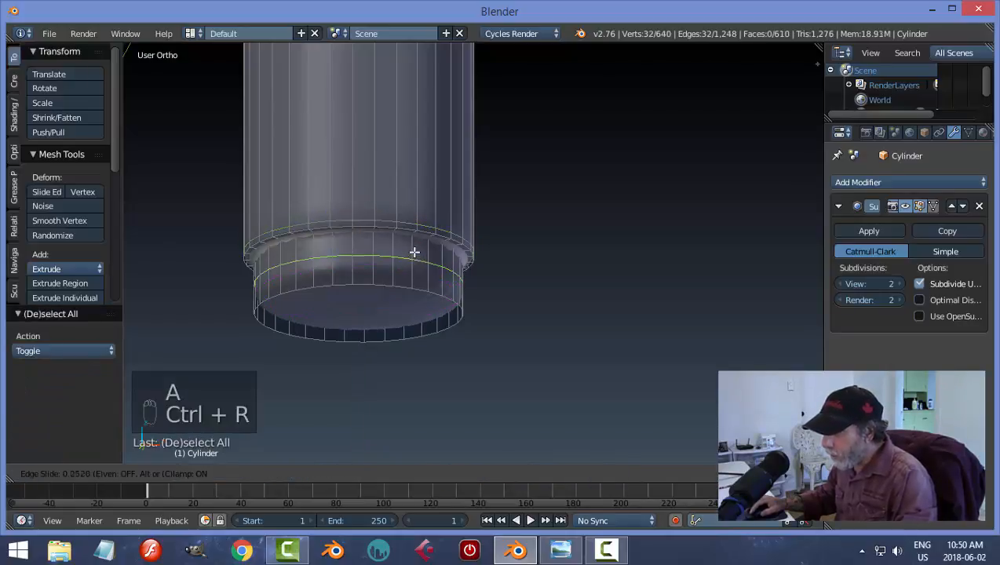
left_click(413, 236)
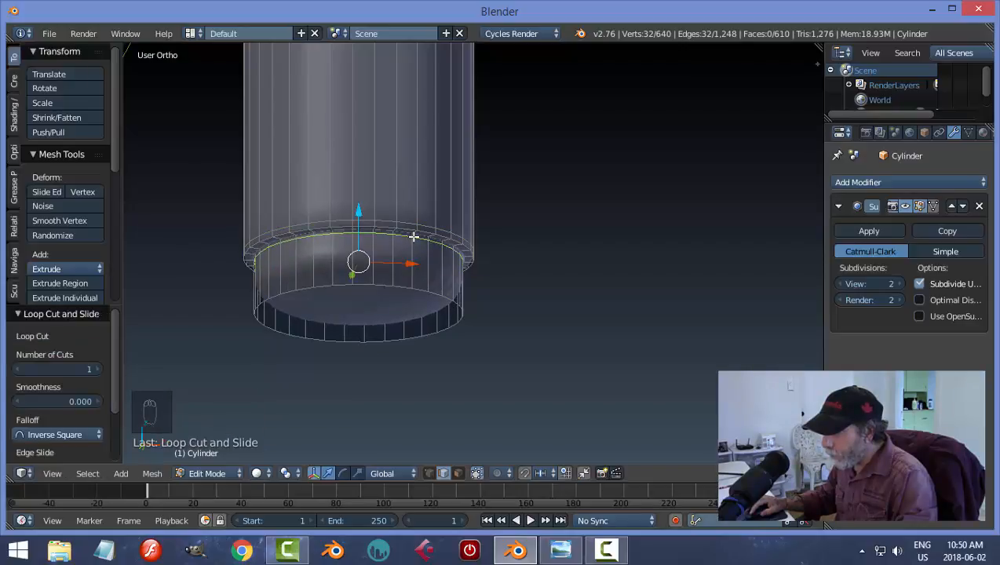
key("a")
key("Tab")
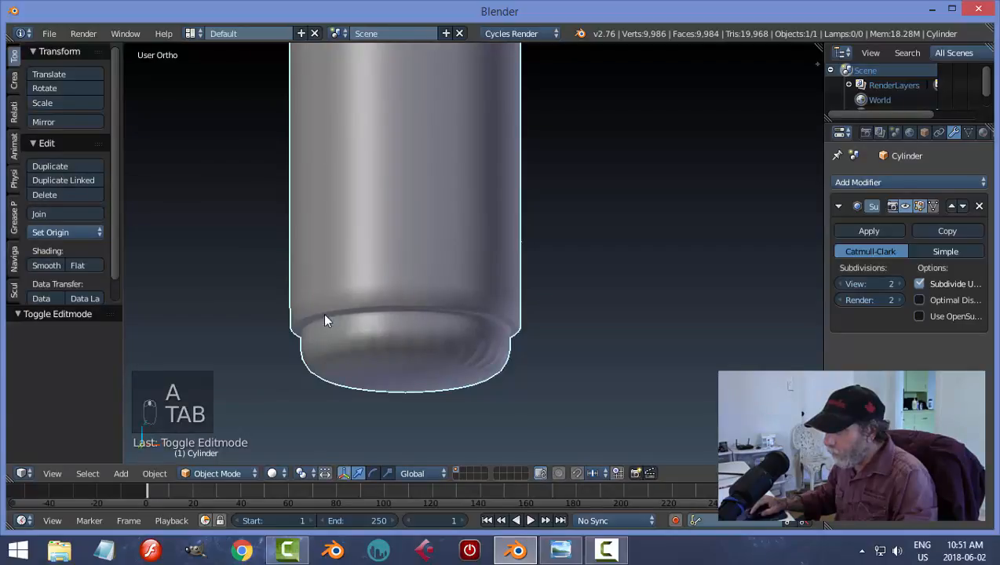
Bevel the body's lower outer edge loop in Edit Mode by about 0.007 with 3 segments, deselect it, and check the edge in Object Mode.
key("Tab")
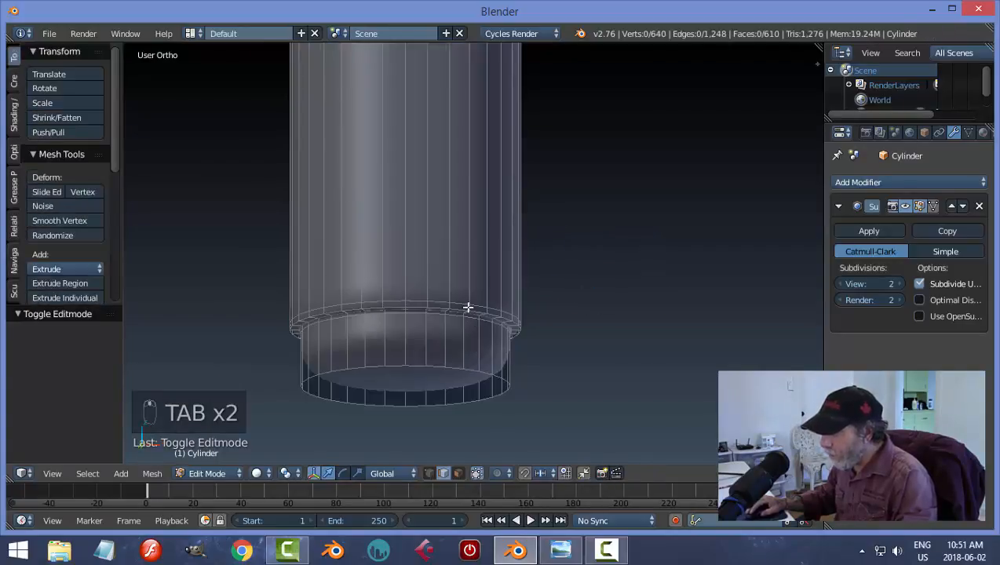
scroll(456, 288, "up", 2)
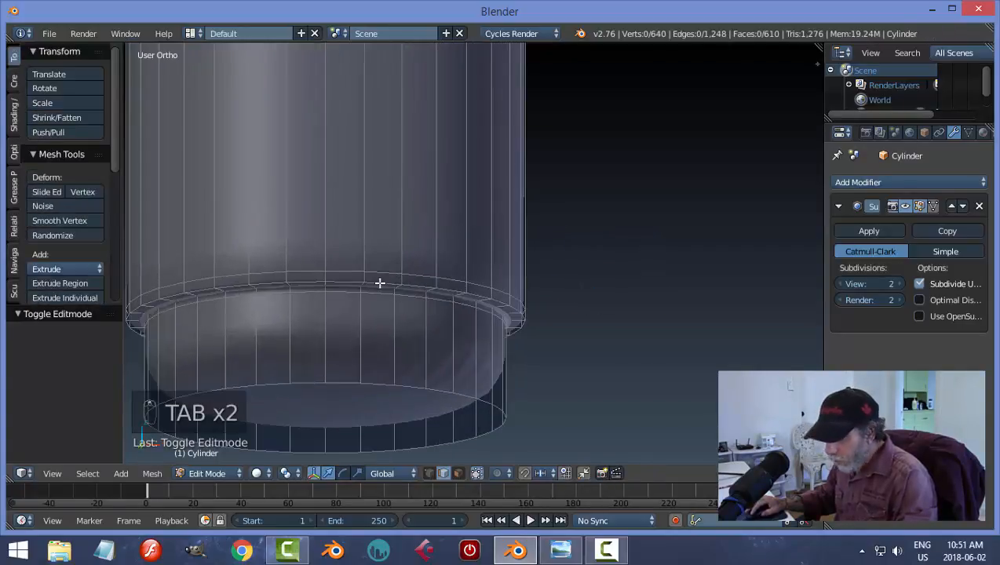
right_click(379, 283, "alt")
scroll(423, 306, "down", 4, "shift")
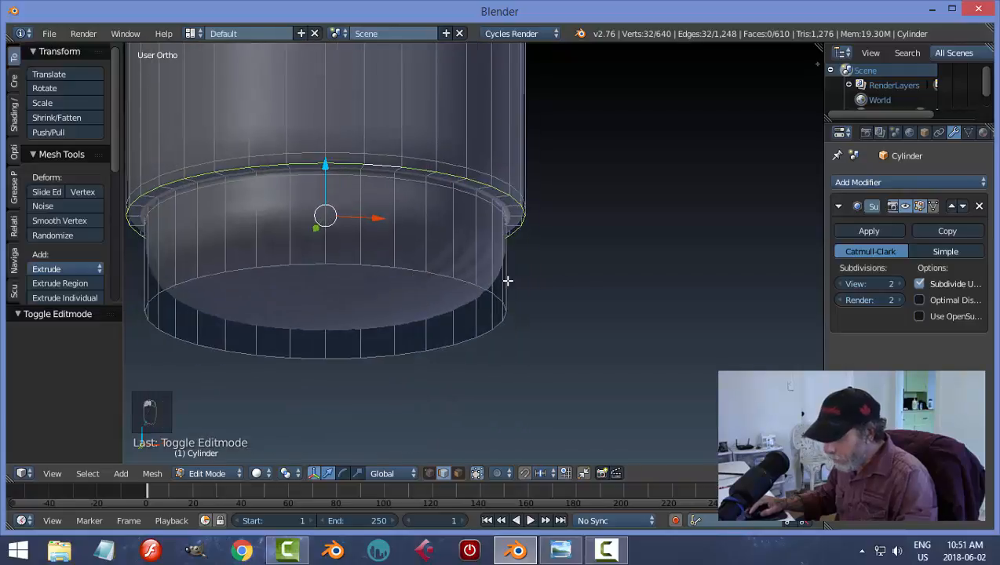
key("ctrl+b")
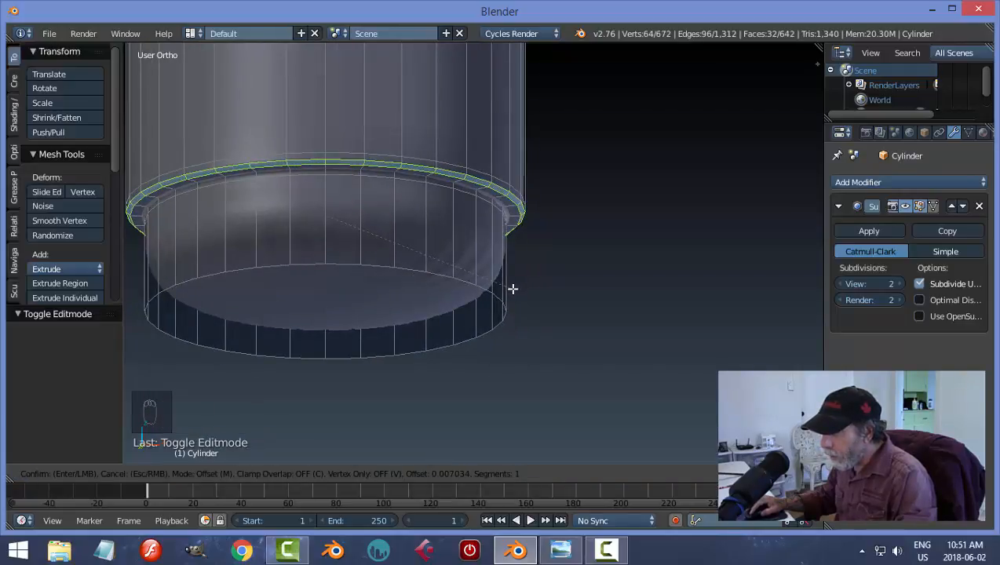
scroll(513, 288, "up", 2)
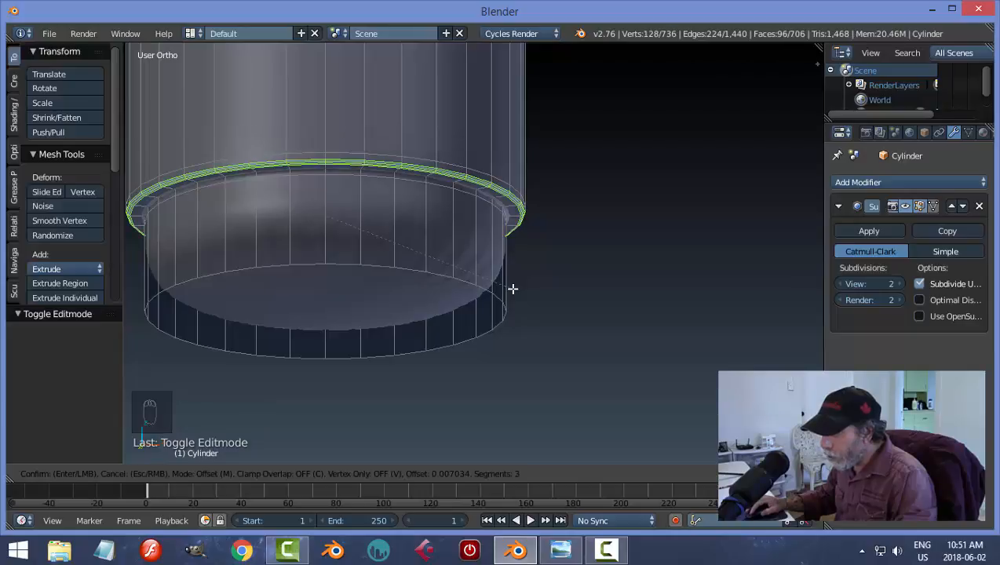
left_click(512, 288)
key("a")
key("Tab")
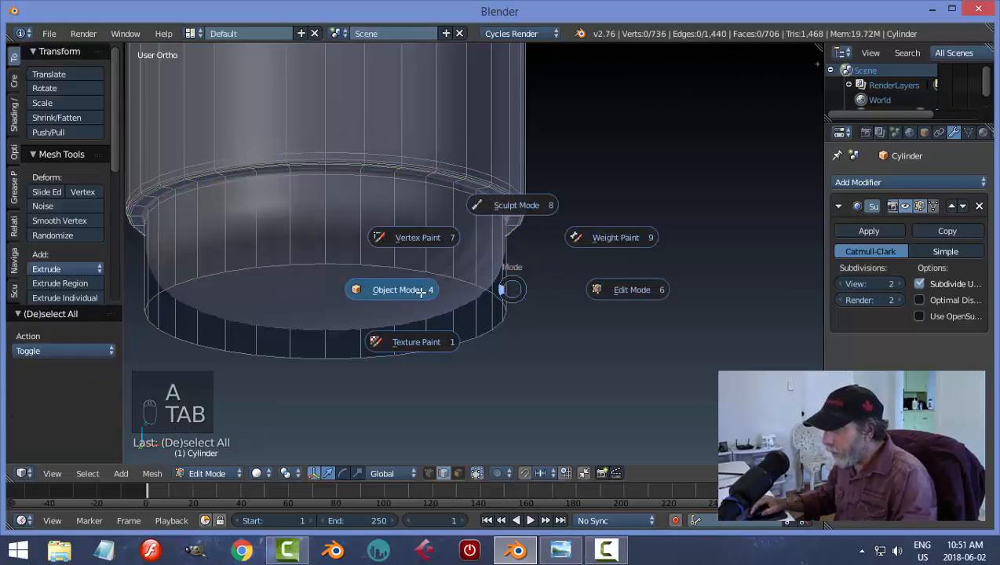
scroll(516, 258, "down", 1)
middle_click_drag(469, 257, 472, 271, "shift")
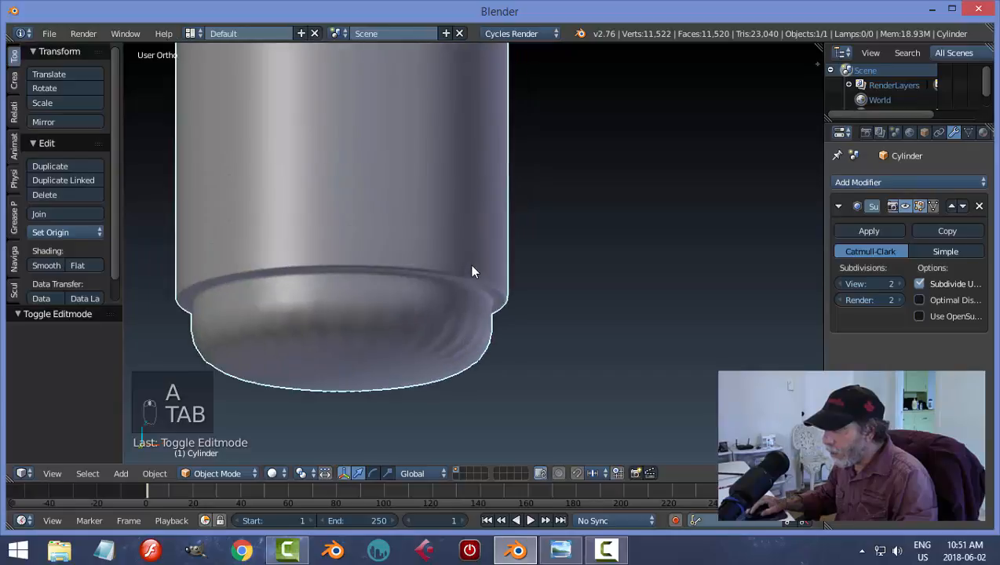
middle_click_drag(439, 338, 451, 289, "shift")
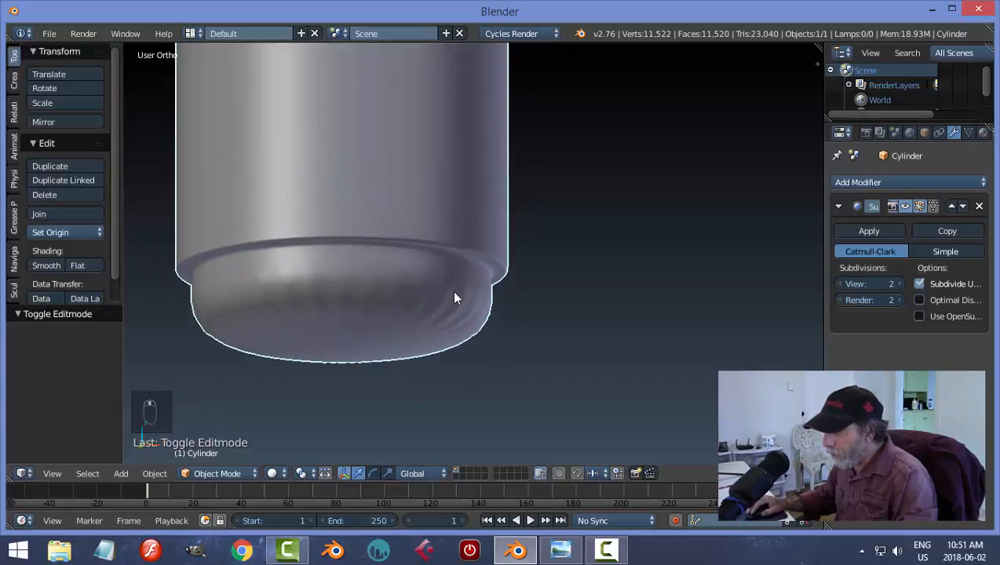
Inset the crayon's bottom end face by about 0.03 in Edit Mode using face selection, deselect it, and return to Object Mode.
key("Tab")
left_click(568, 292)
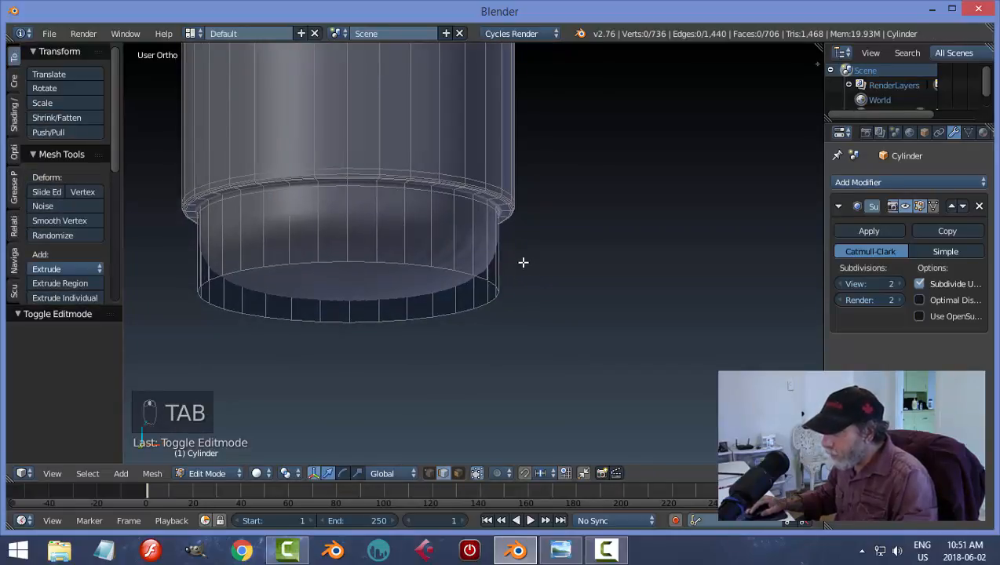
scroll(526, 306, "down", 2)
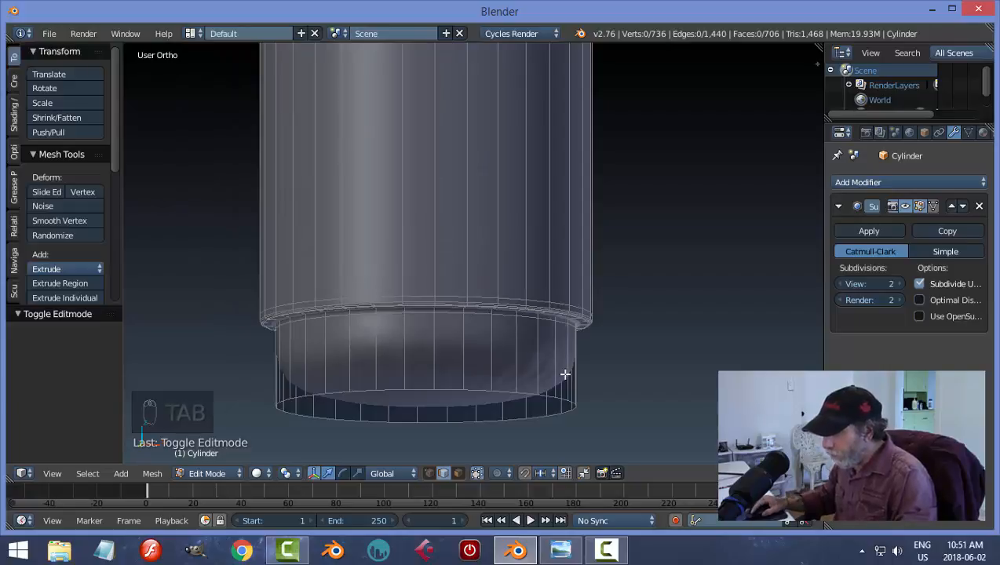
middle_click_drag(578, 380, 562, 372, "shift")
key("Tab")
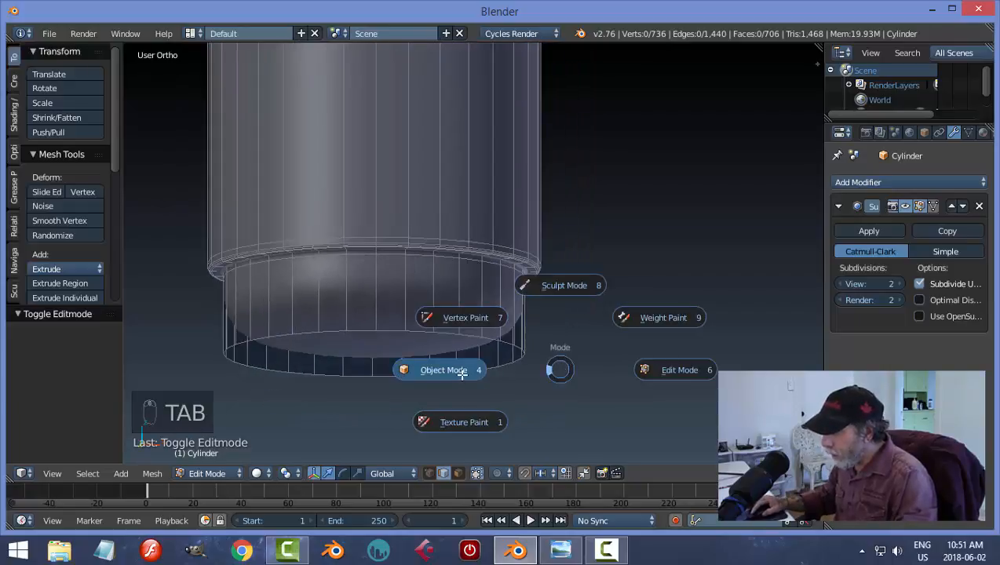
key("Escape")
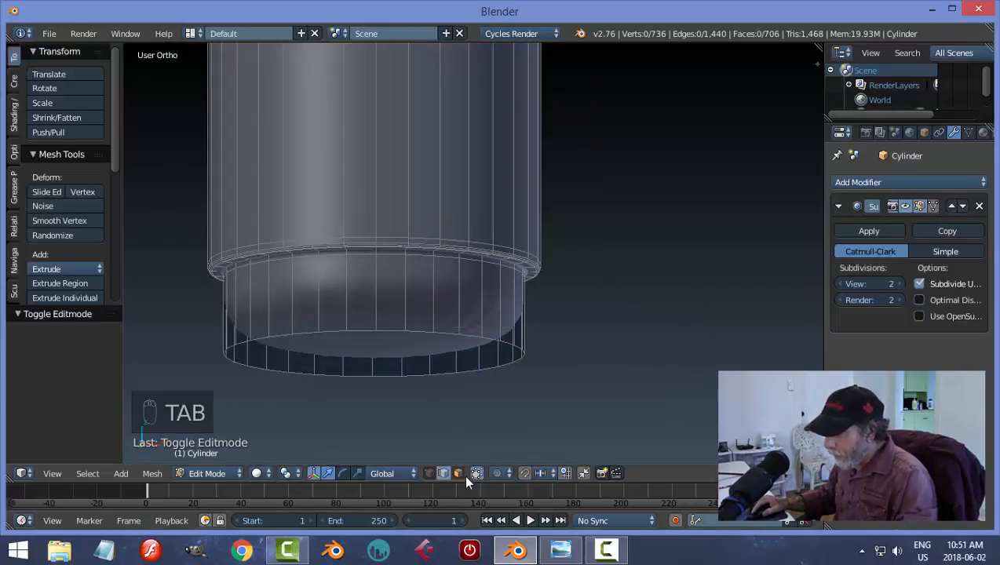
left_click(458, 472)
right_click(397, 348)
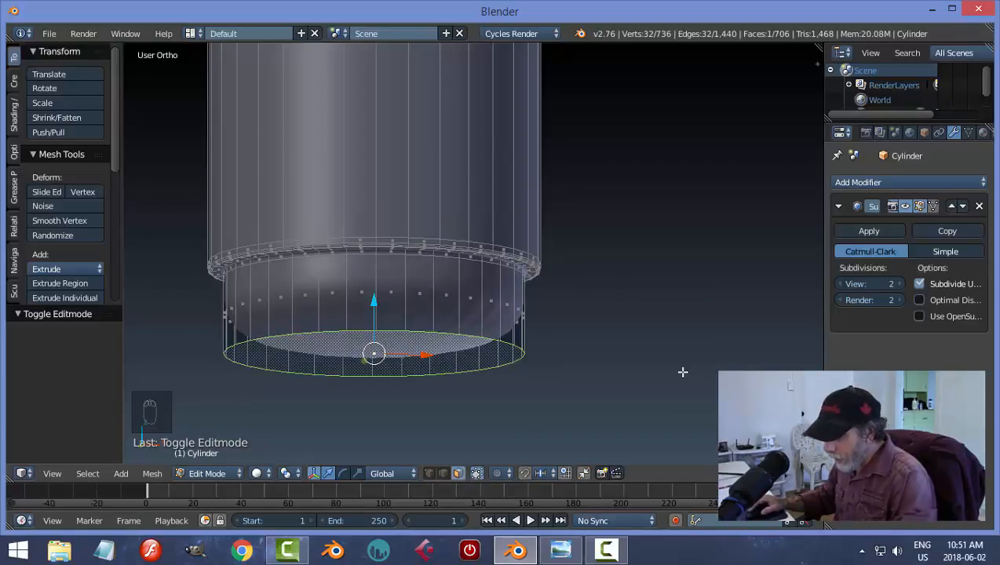
key("i")
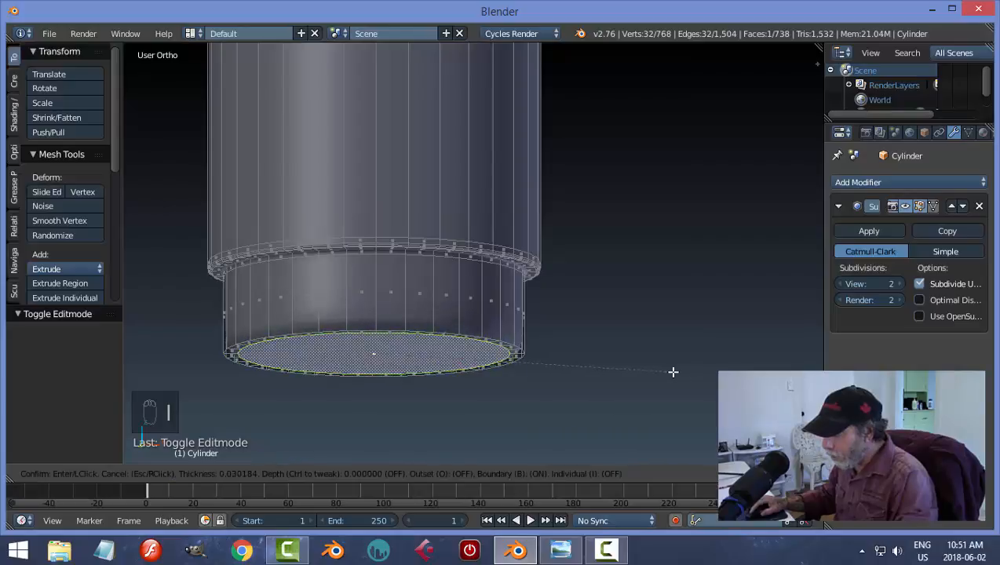
left_click(672, 372)
key("a")
key("Tab")
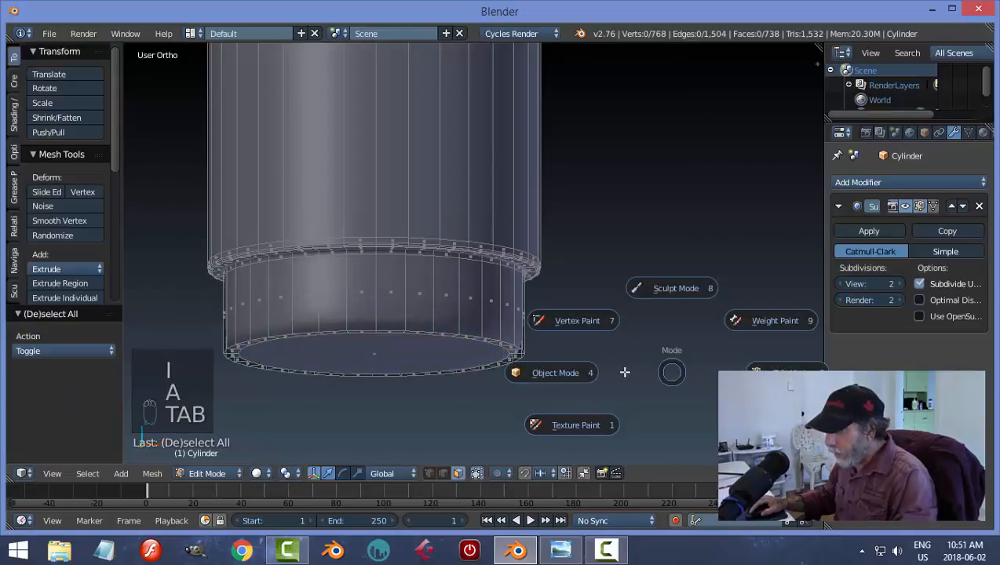
left_click(607, 370)
Deselect the crayon and examine its bottom end, its full length and the shape of its pointed tip.
scroll(611, 329, "down", 3)
middle_click_drag(597, 305, 571, 354)
key("a")
middle_click_drag(551, 299, 569, 350)
scroll(567, 288, "down", 4)
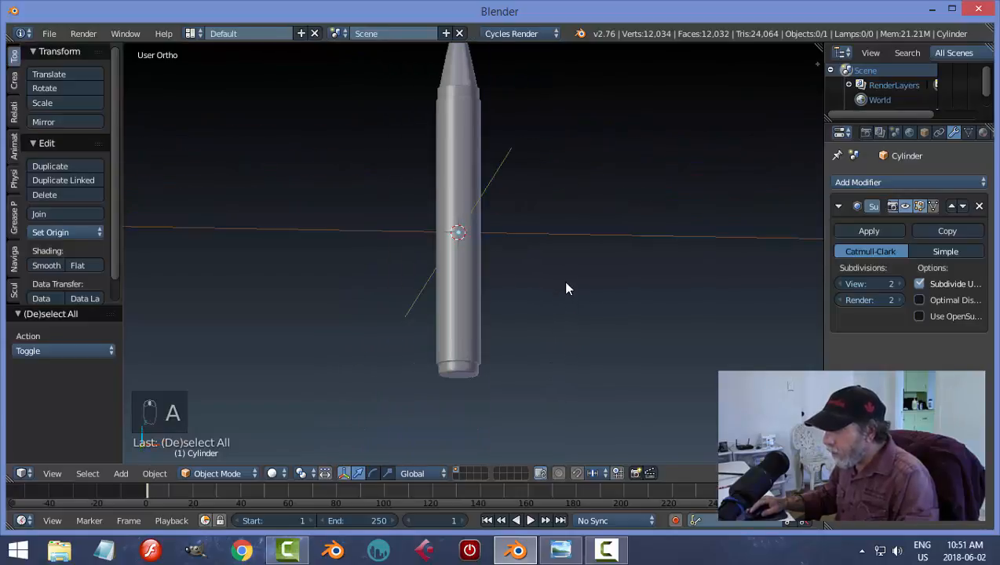
middle_click_drag(567, 288, 544, 302)
scroll(545, 302, "up", 7)
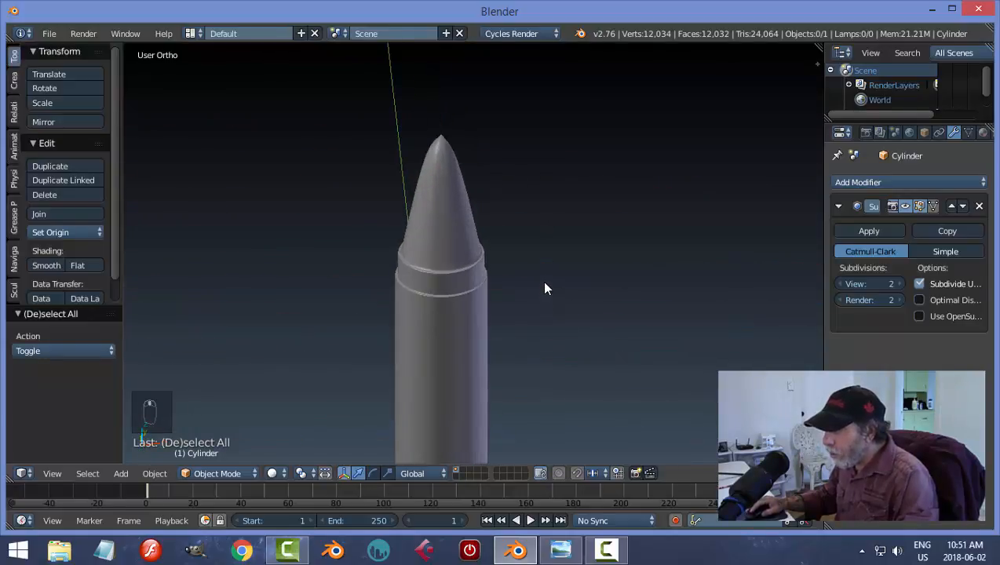
middle_click_drag(545, 217, 564, 299, "shift")
scroll(564, 299, "up", 2)
Select the small end face of the tip in Edit Mode and compare the tip with the Subdivision Surface display off and on.
key("a")
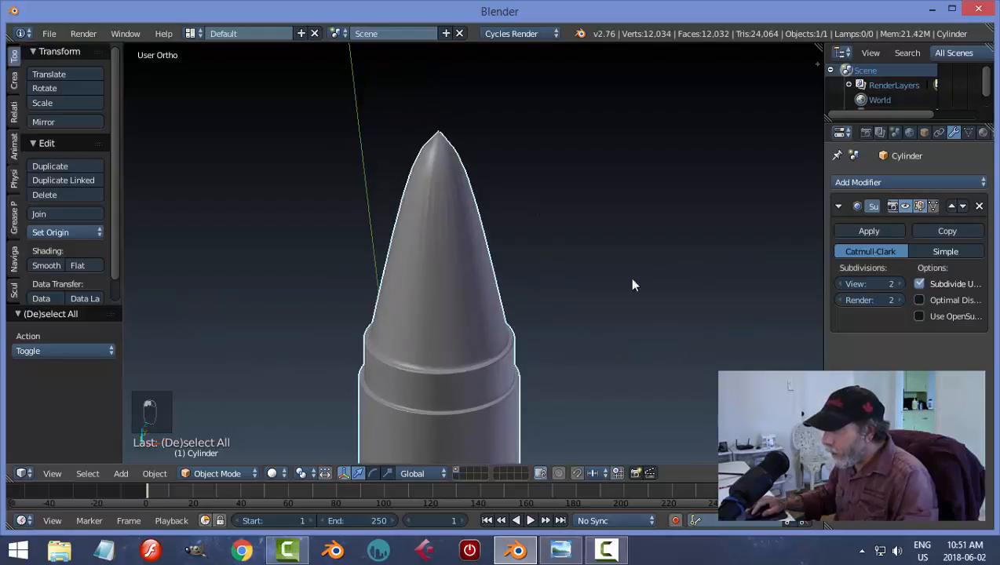
key("Tab")
left_click(755, 289)
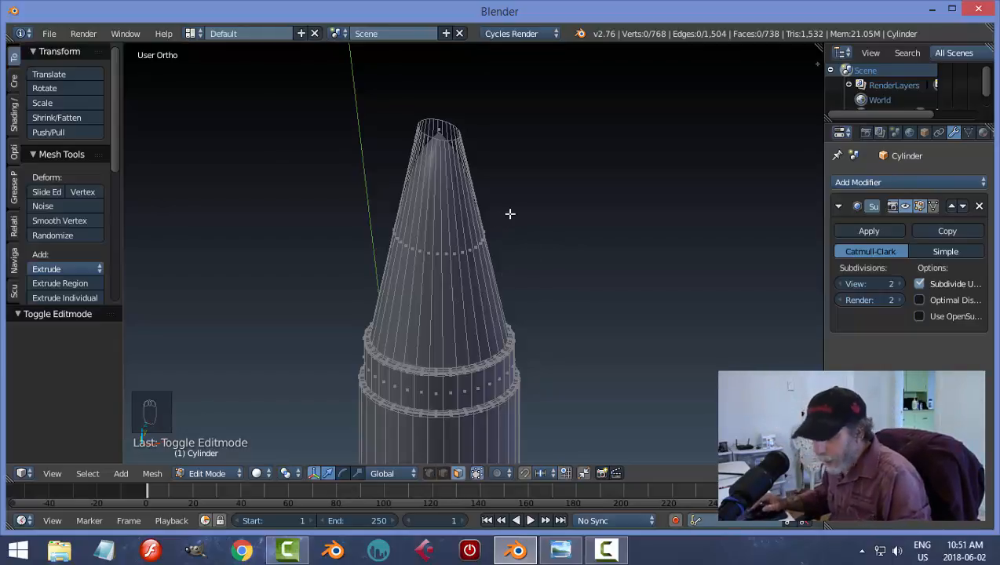
right_click(440, 131)
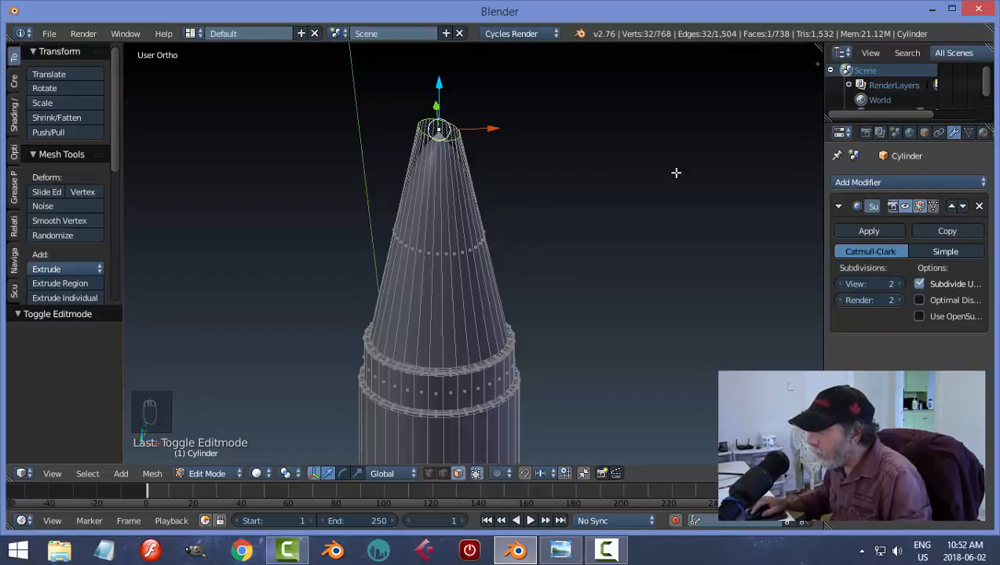
left_click(906, 208)
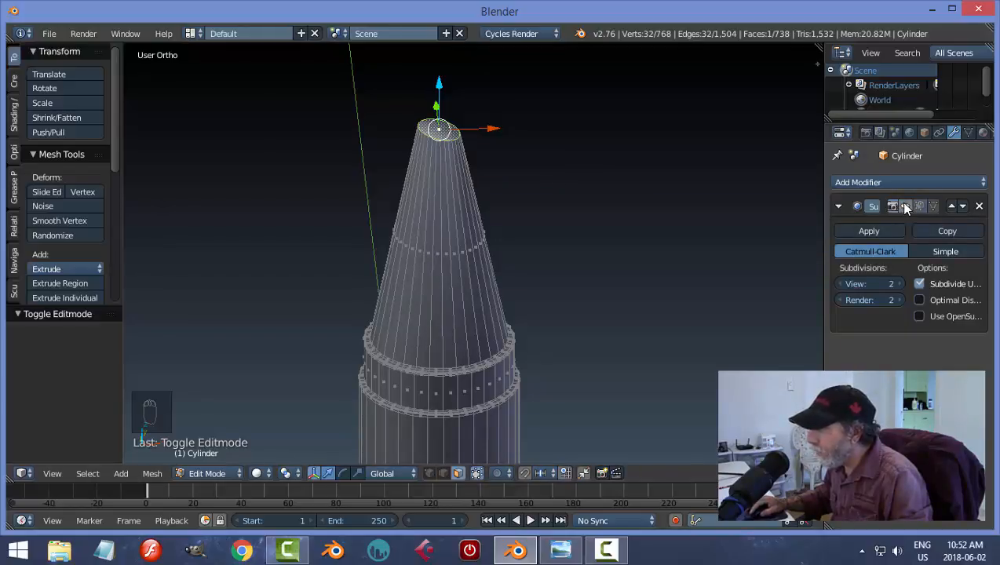
left_click(906, 208)
Inset the tip's end face by 0.01, deselect it, and check the tip in Object Mode.
scroll(604, 198, "up", 2)
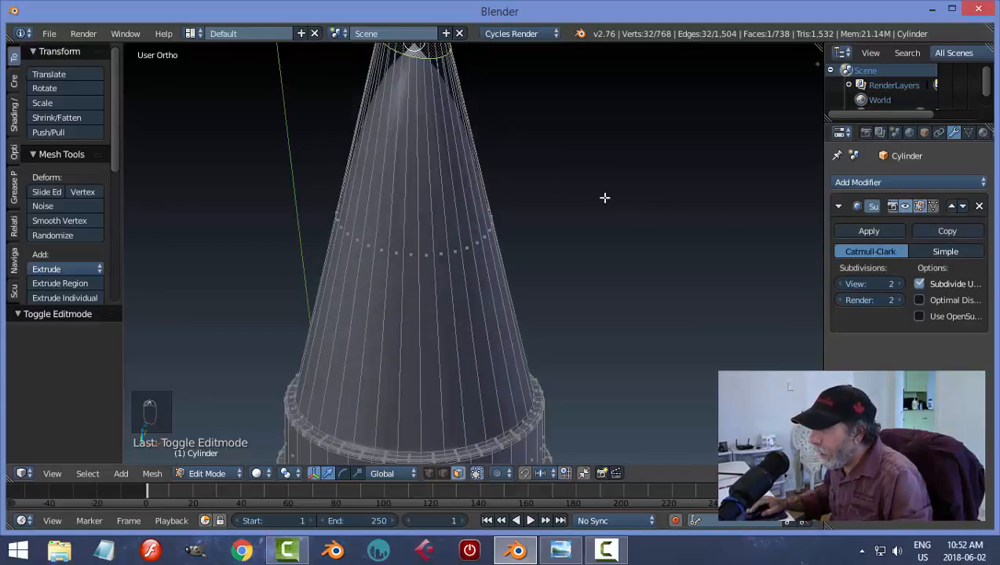
scroll(596, 236, "down", 3)
scroll(577, 267, "up", 1)
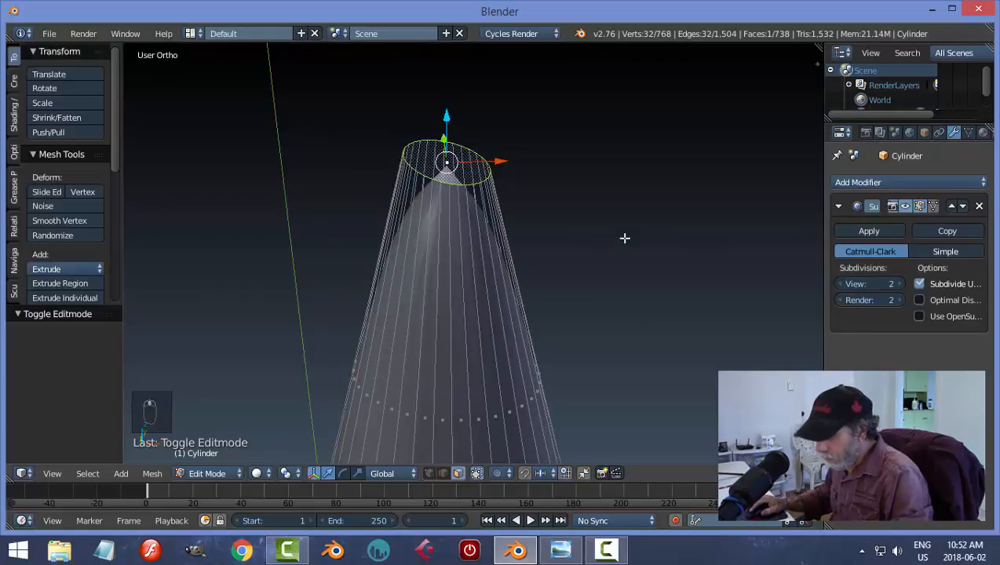
key("i")
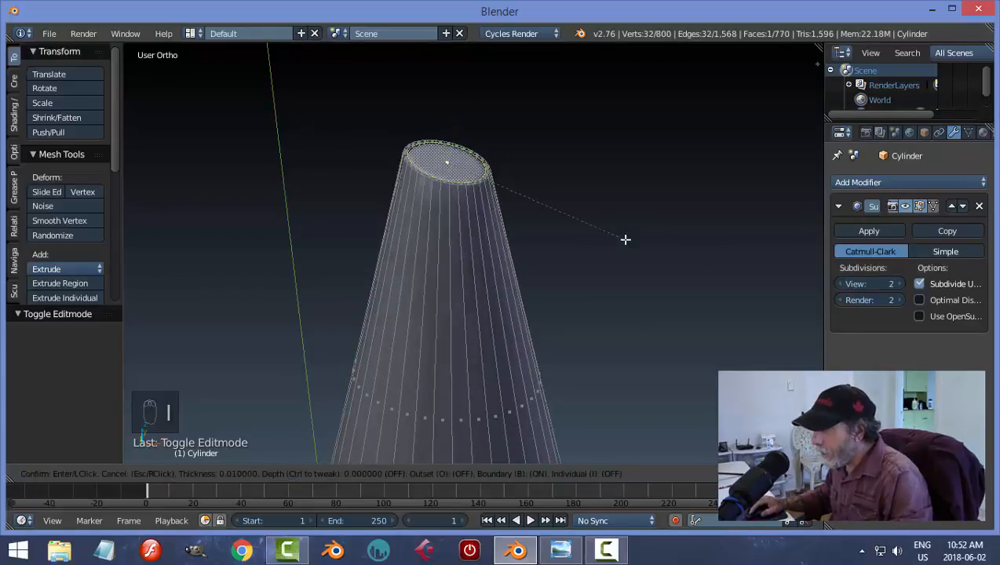
left_click(624, 240)
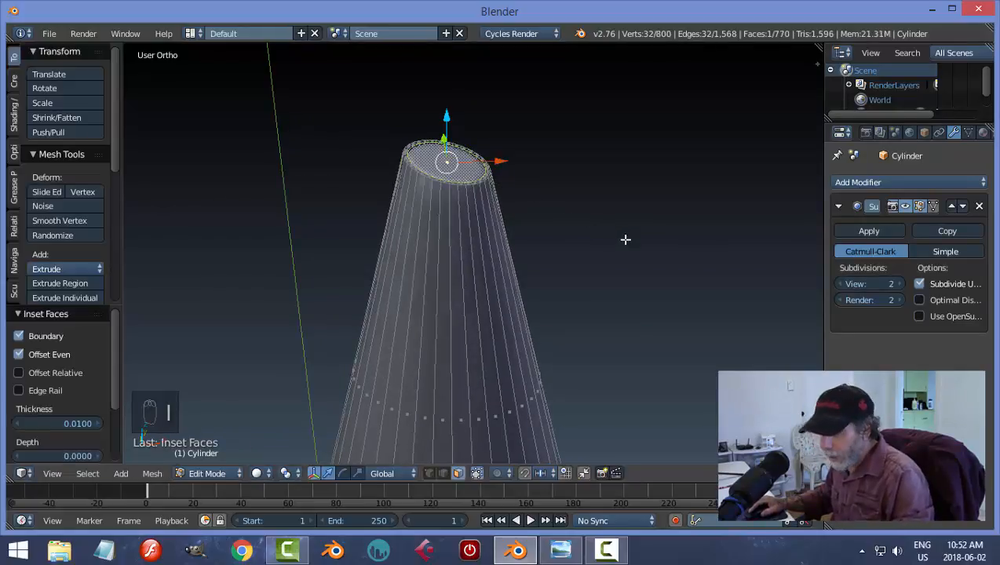
key("a")
key("Tab")
left_click(534, 240)
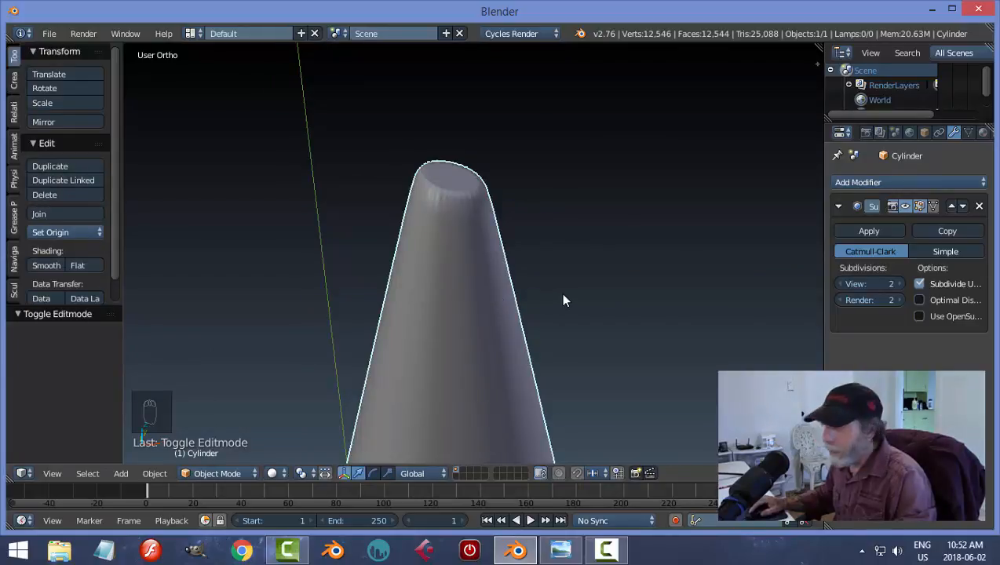
Add a loop cut around the tip's cone in Edit Mode, slide it up close to the end edge, deselect it, and return to Object Mode.
key("Tab")
left_click(675, 292)
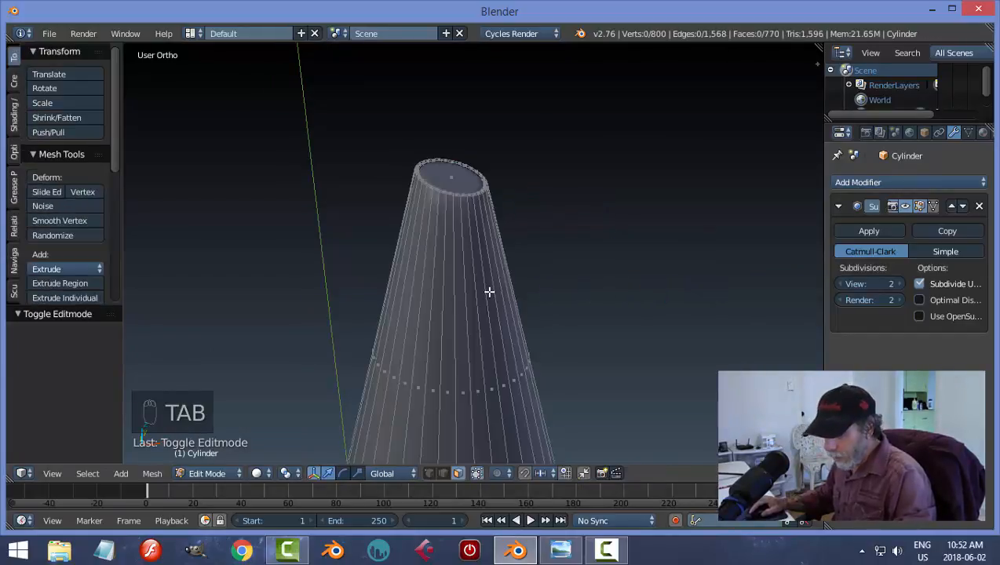
key("ctrl+r")
left_click(489, 292)
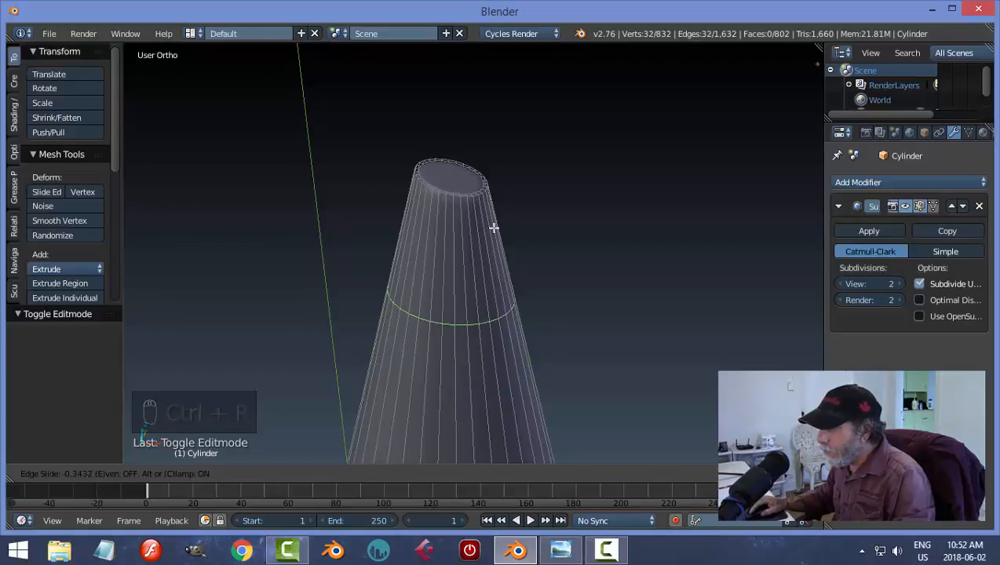
left_click(515, 135)
key("a")
key("Tab")
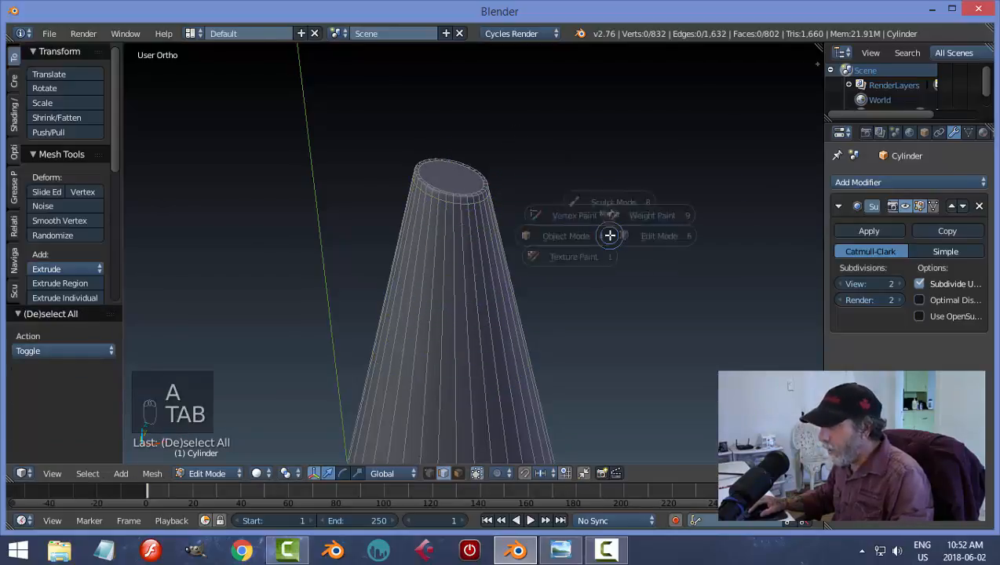
left_click(502, 234)
Deselect the crayon and examine the flattened tip, the collar edges and the overall shape.
key("a")
scroll(591, 243, "down", 4)
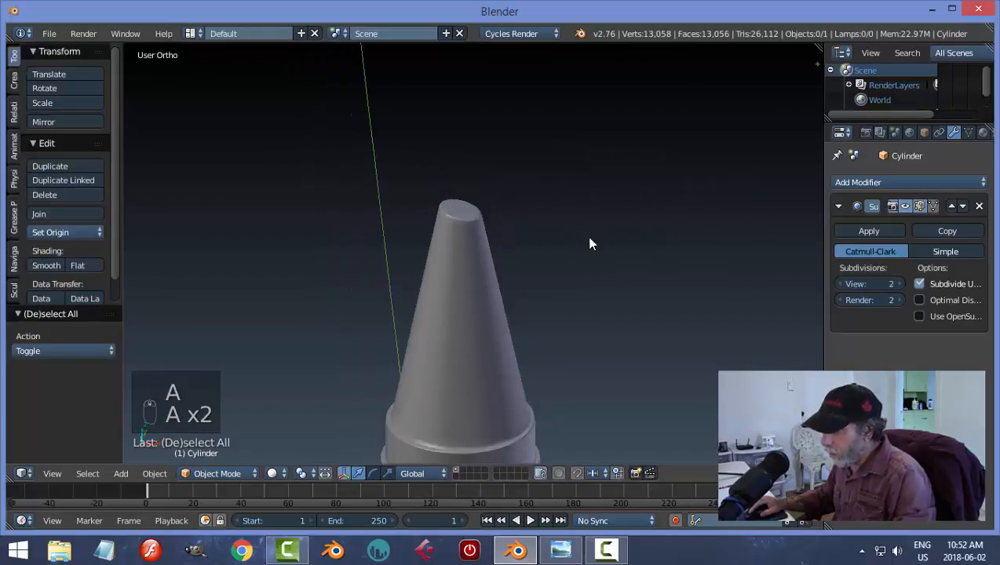
scroll(553, 299, "down", 1)
mouse_move(542, 363)
middle_mouse_down()
mouse_move(537, 339)
mouse_move(555, 372)
middle_mouse_up()
scroll(553, 371, "up", 4)
scroll(552, 370, "up", 2)
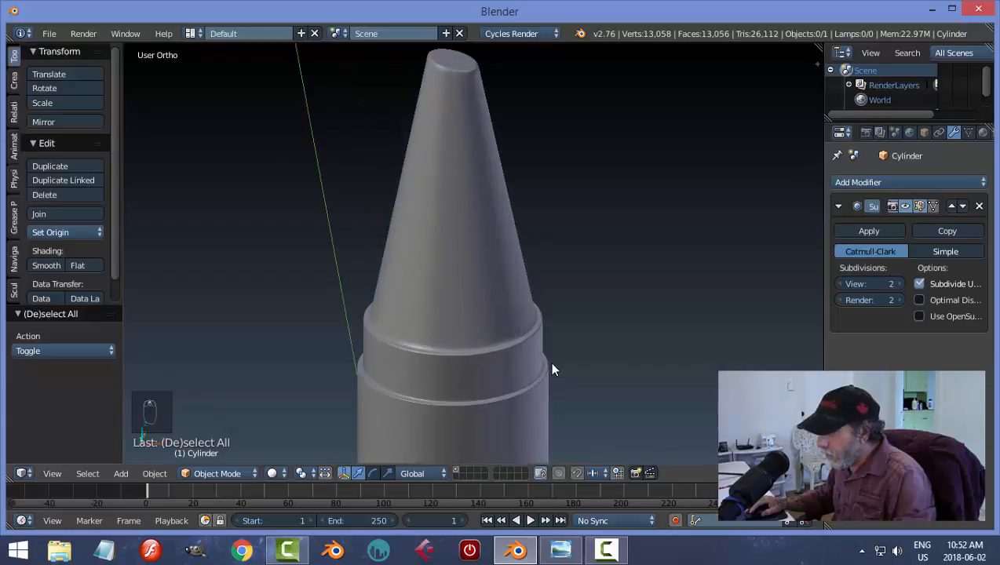
scroll(551, 361, "down", 1)
scroll(569, 357, "up", 2)
scroll(550, 353, "down", 5)
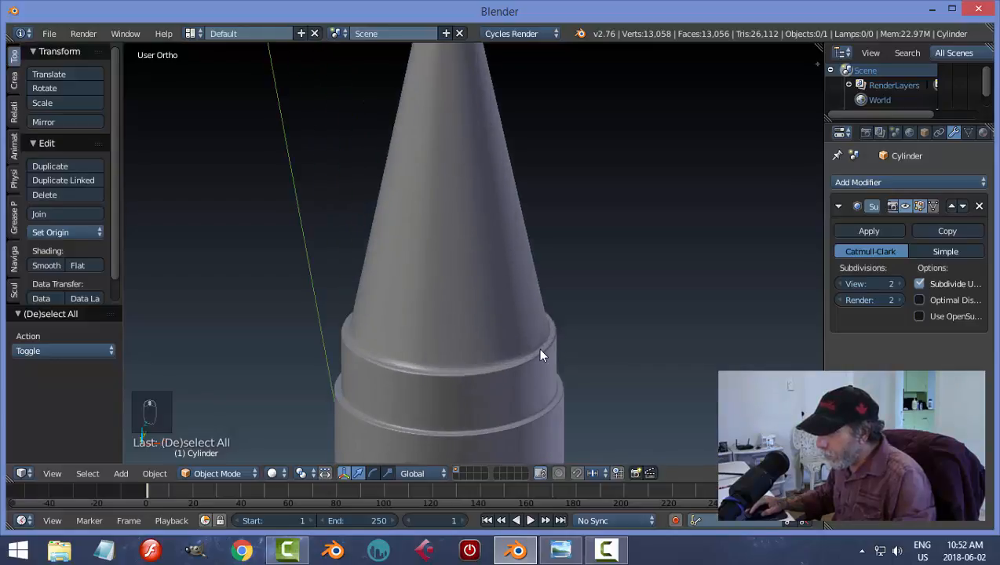
scroll(541, 364, "up", 2)
middle_click_drag(540, 346, 556, 288)
scroll(580, 253, "down", 2)
middle_click_drag(581, 254, 556, 306)
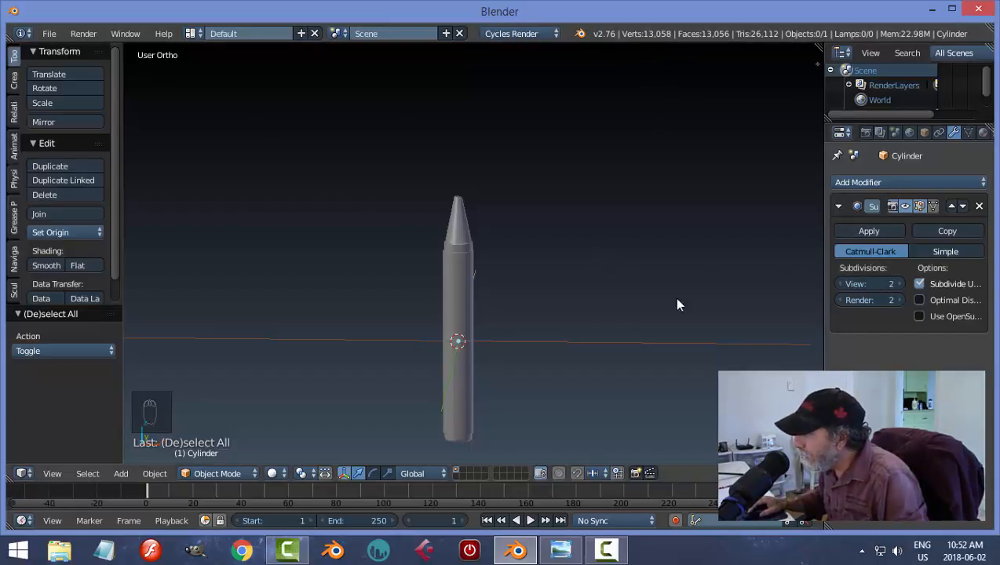
scroll(634, 326, "up", 3)
scroll(634, 325, "down", 2)
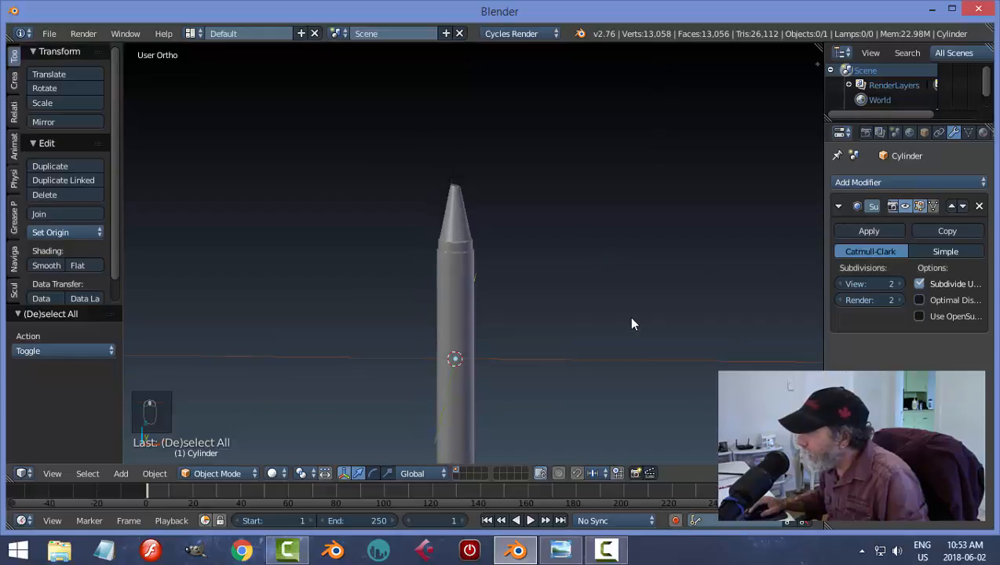
Create a new material for the crayon and set its Diffuse BSDF color to a bright red.
left_click_drag(822, 171, 806, 171)
left_click(964, 132)
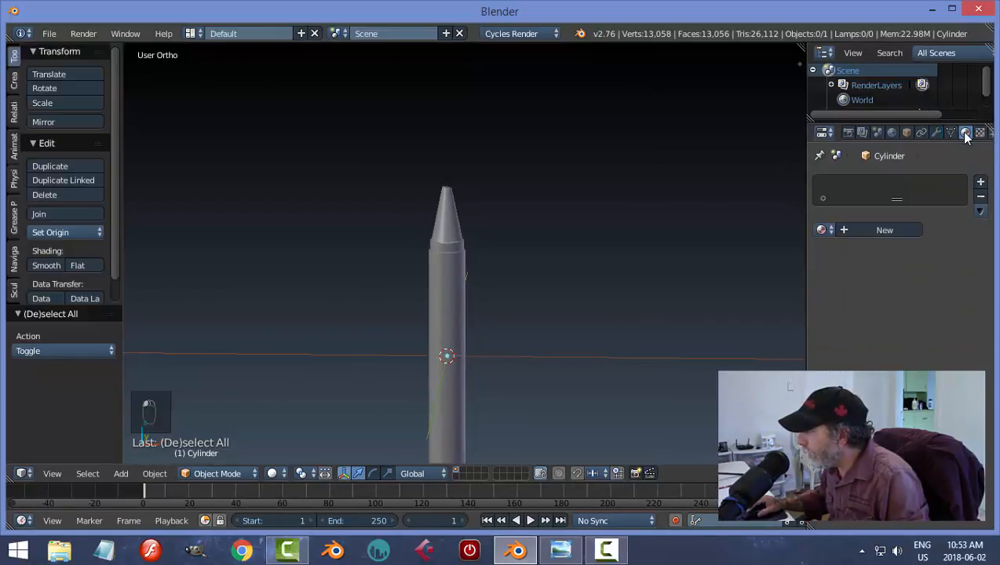
left_click(865, 229)
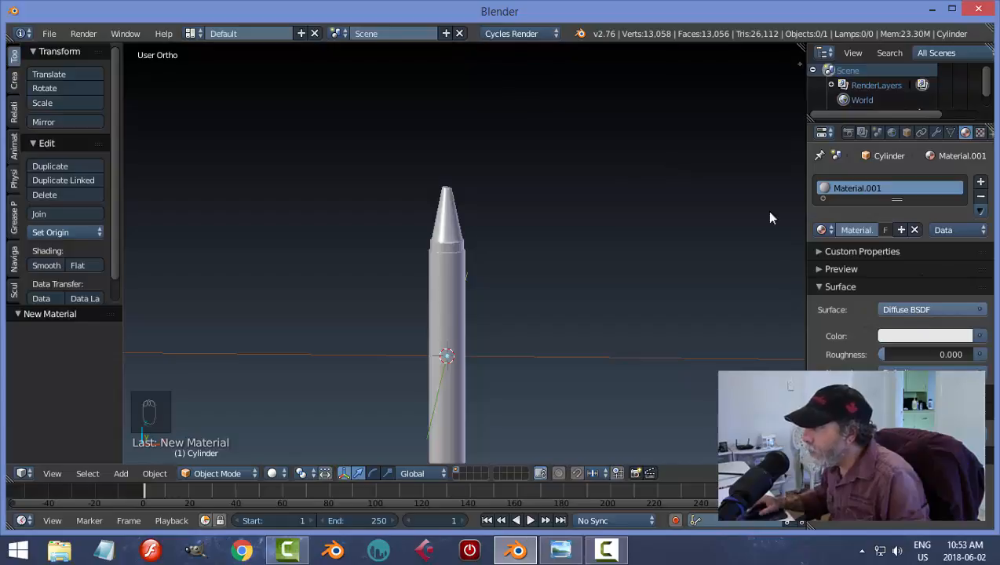
left_click(517, 34)
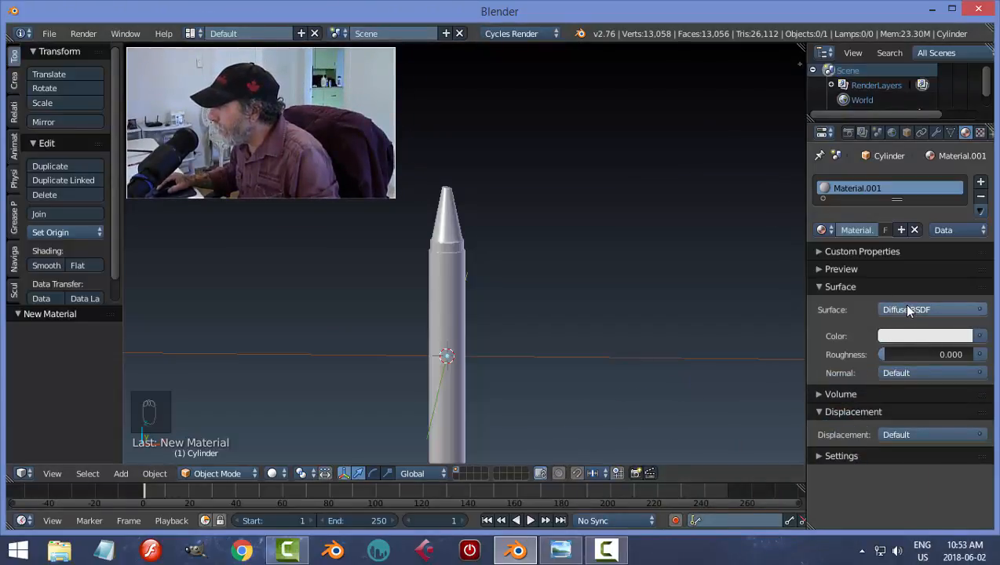
left_click(909, 338)
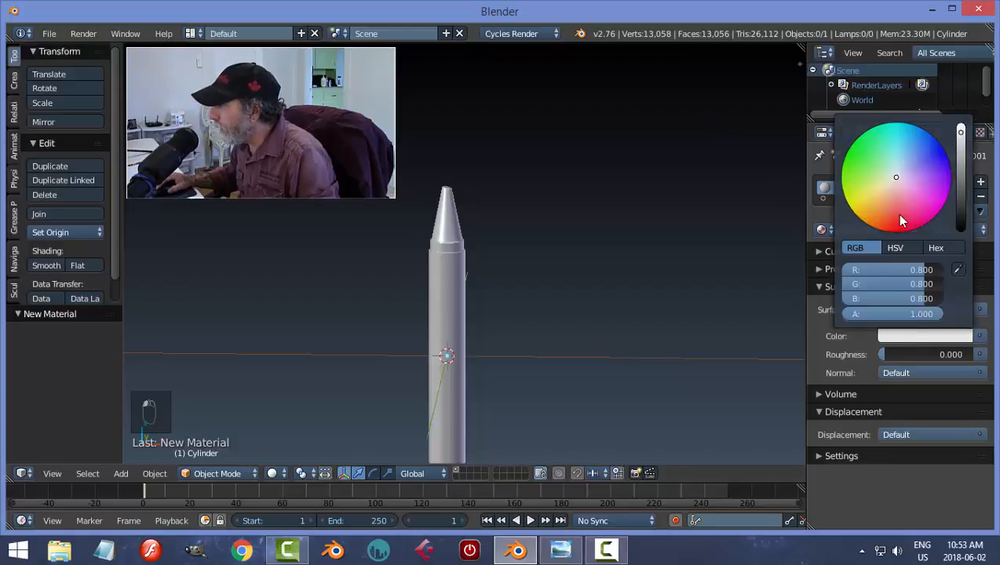
left_click_drag(895, 178, 891, 222)
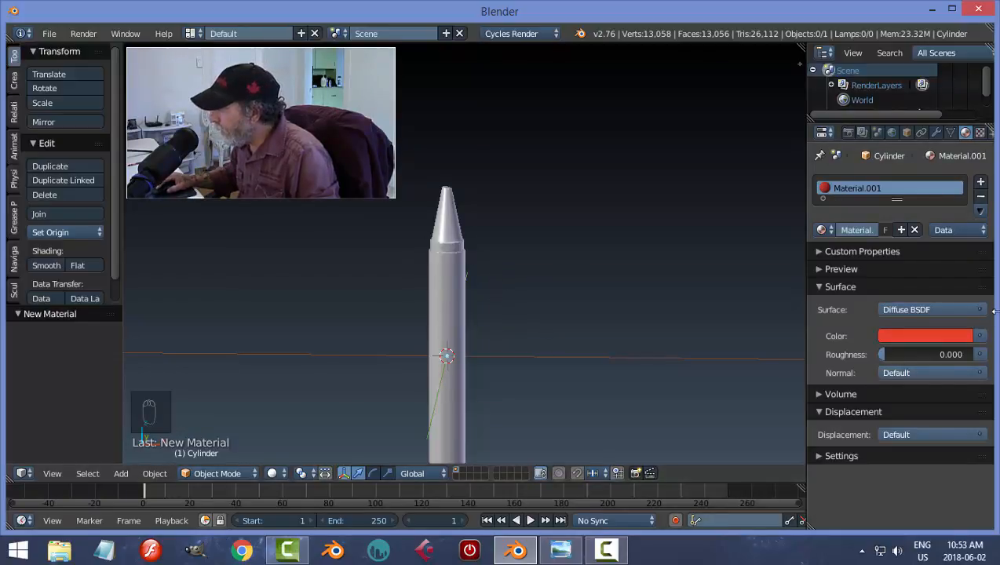
Match the material's viewport color to its red diffuse color by sampling it with the eyedropper.
left_click(818, 456)
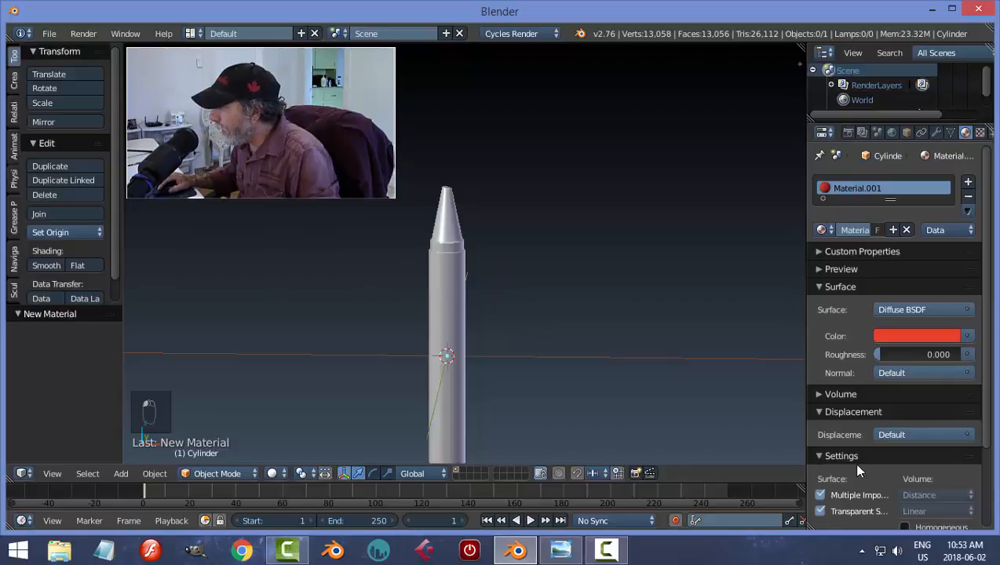
scroll(985, 474, "down", 1)
scroll(985, 474, "down", 4)
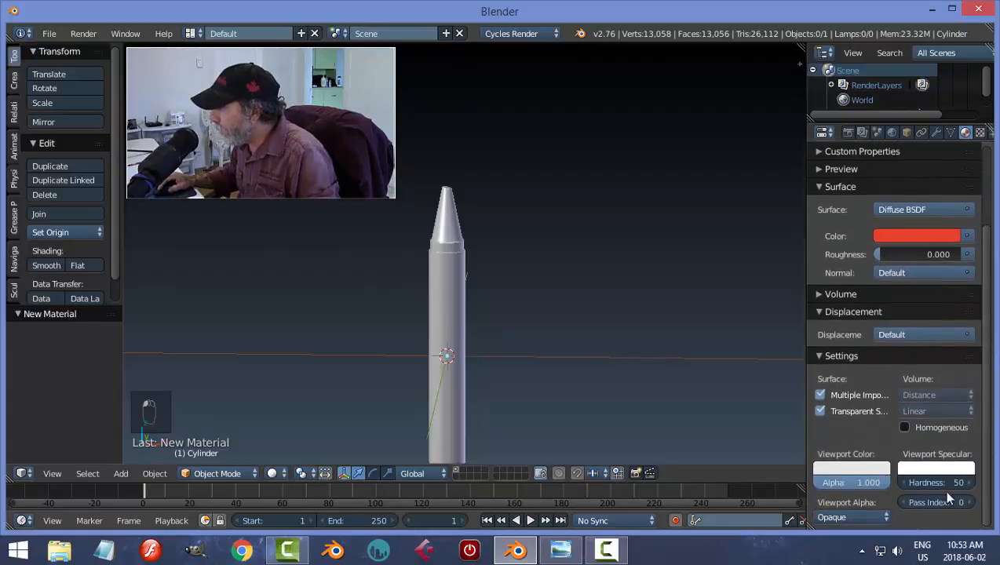
left_click(834, 474)
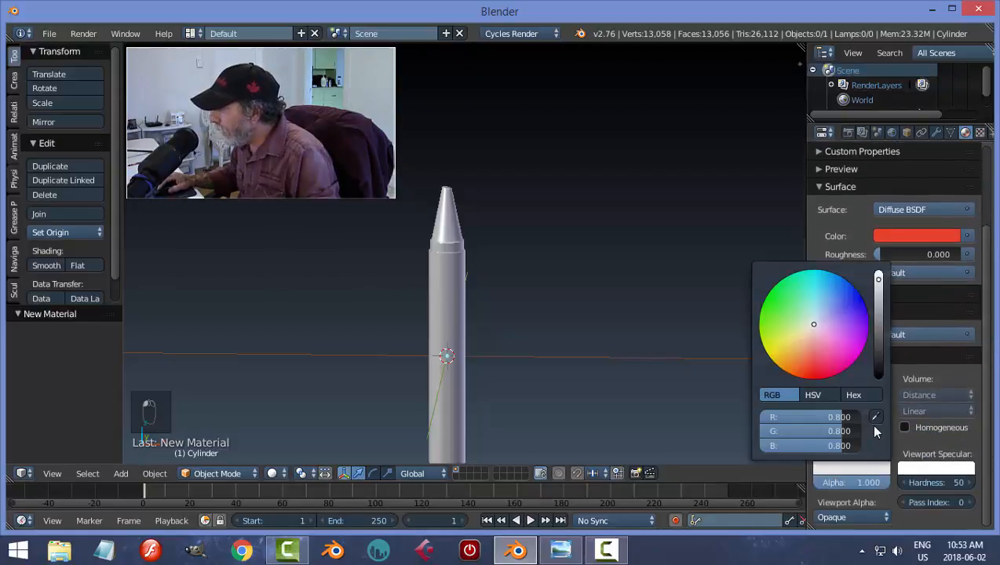
left_click(875, 416)
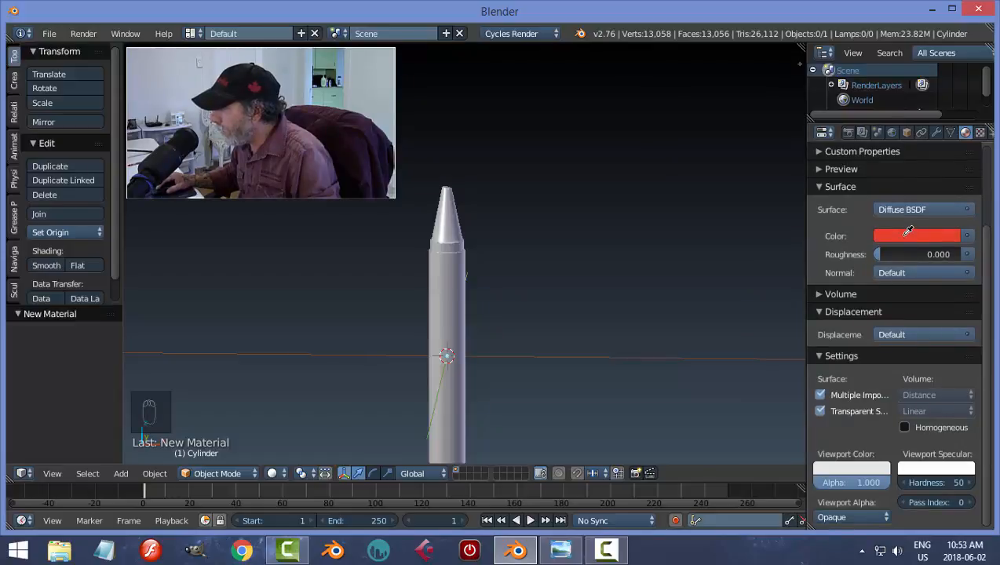
left_click(906, 233)
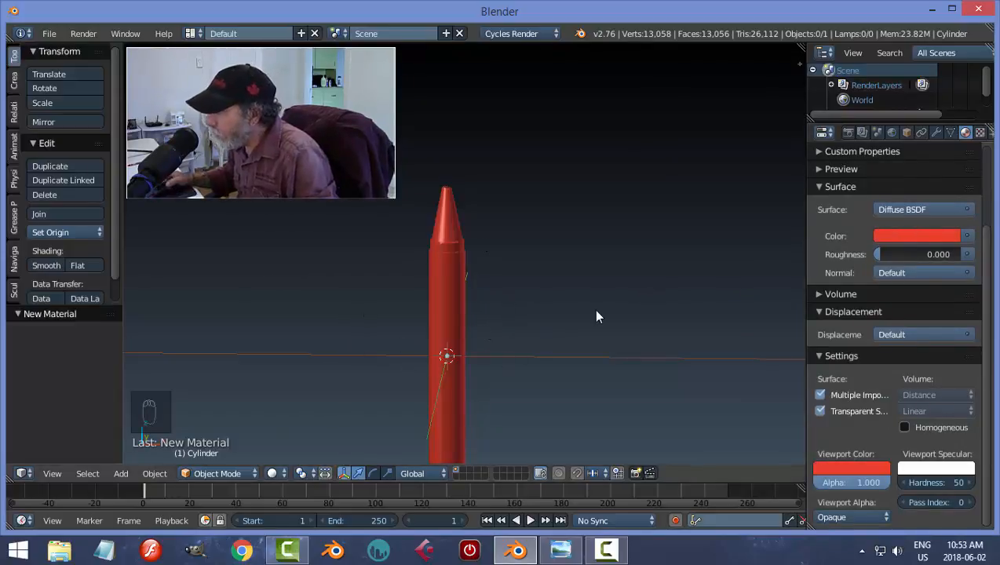
Rename the crayon's material as red.
left_click_drag(988, 267, 987, 179)
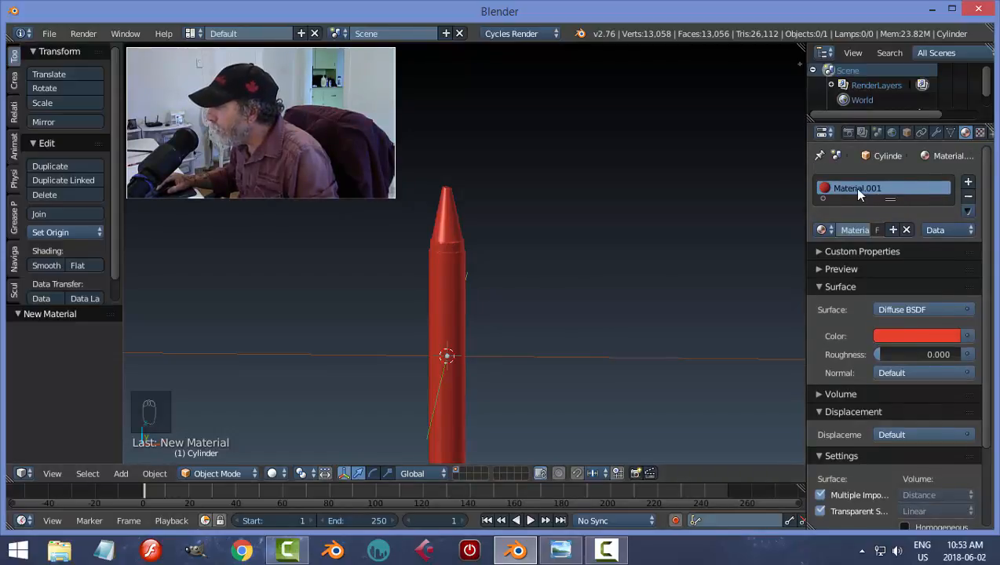
left_click(855, 229)
type("red")
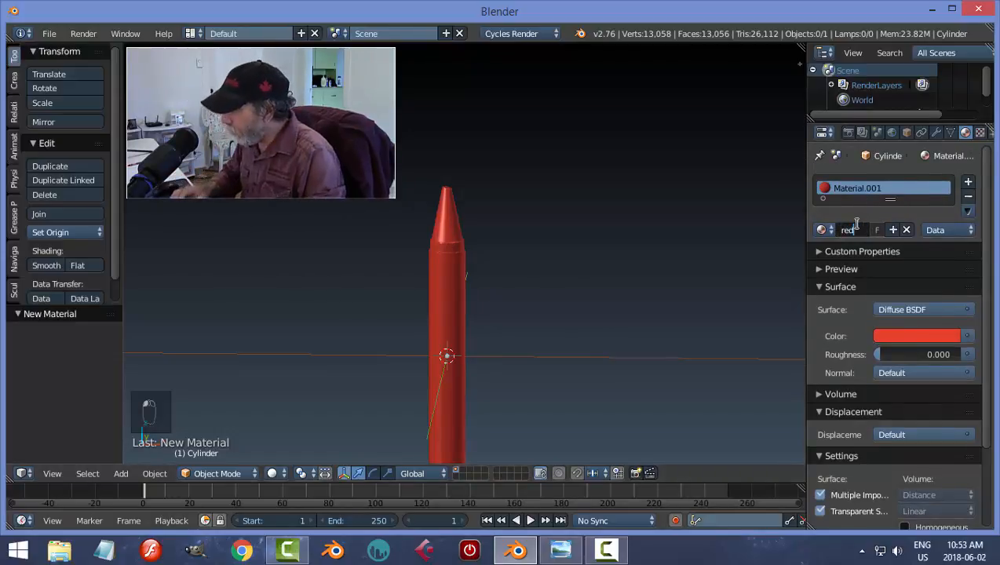
key("Return")
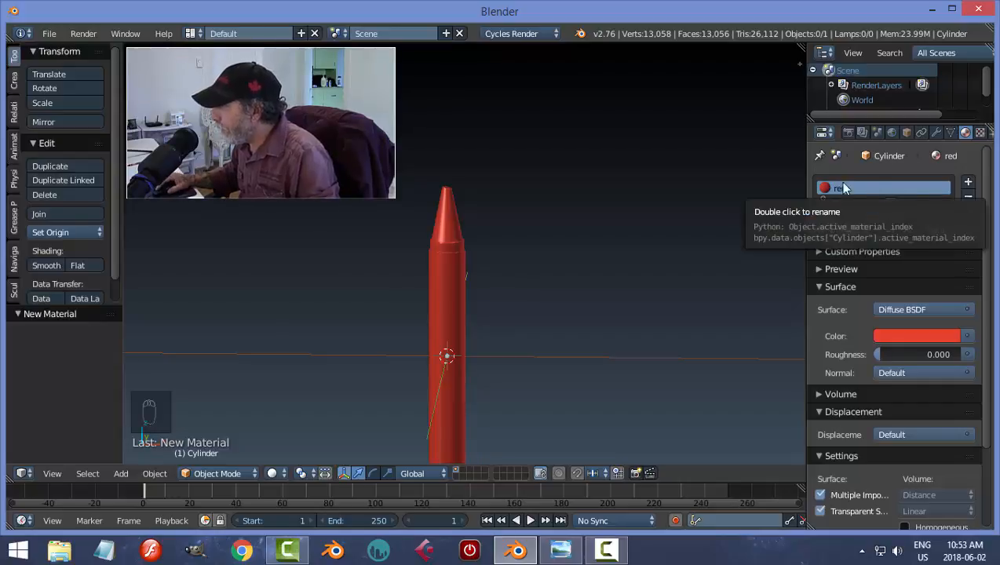
Add a second material slot with a new material and set its diffuse color to dark red, RGB 0.274, 0.055, 0.046.
left_click(968, 182)
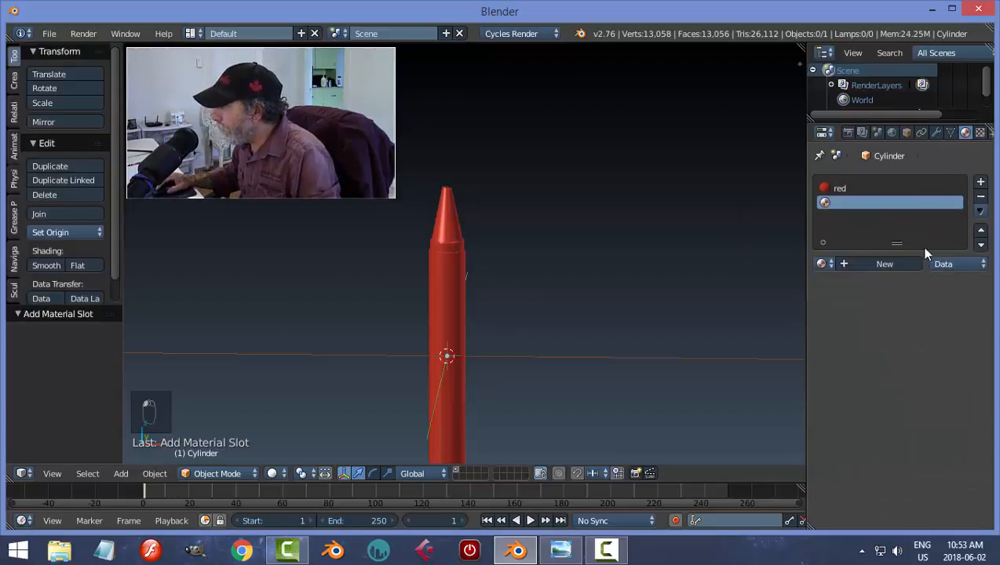
left_click(891, 264)
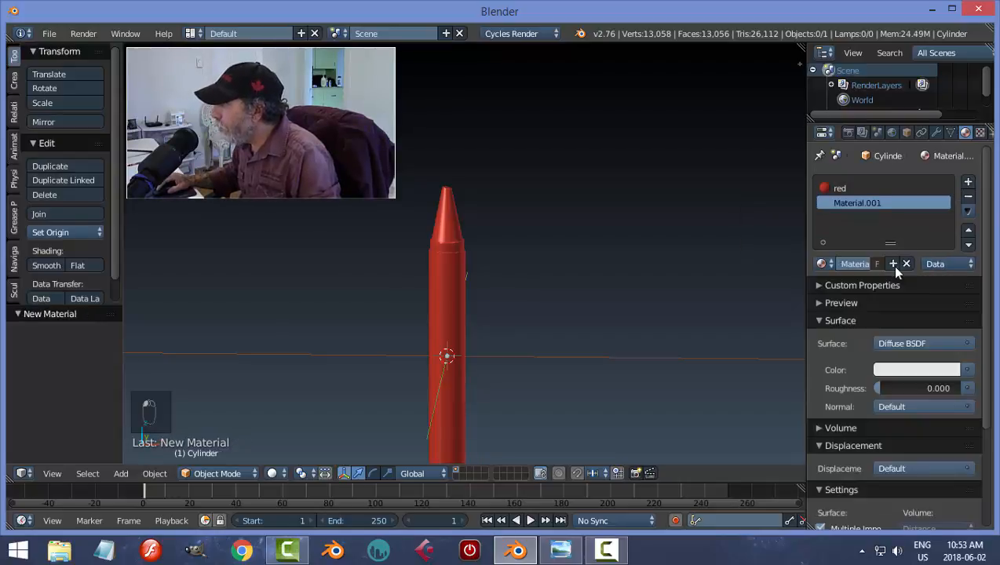
left_click(913, 369)
left_click_drag(948, 181, 948, 205)
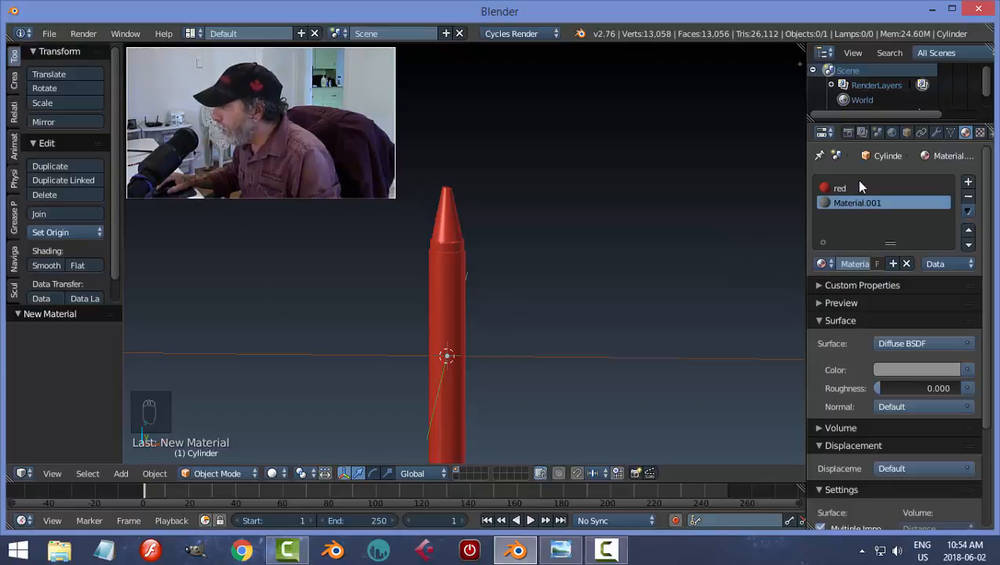
left_click(922, 370)
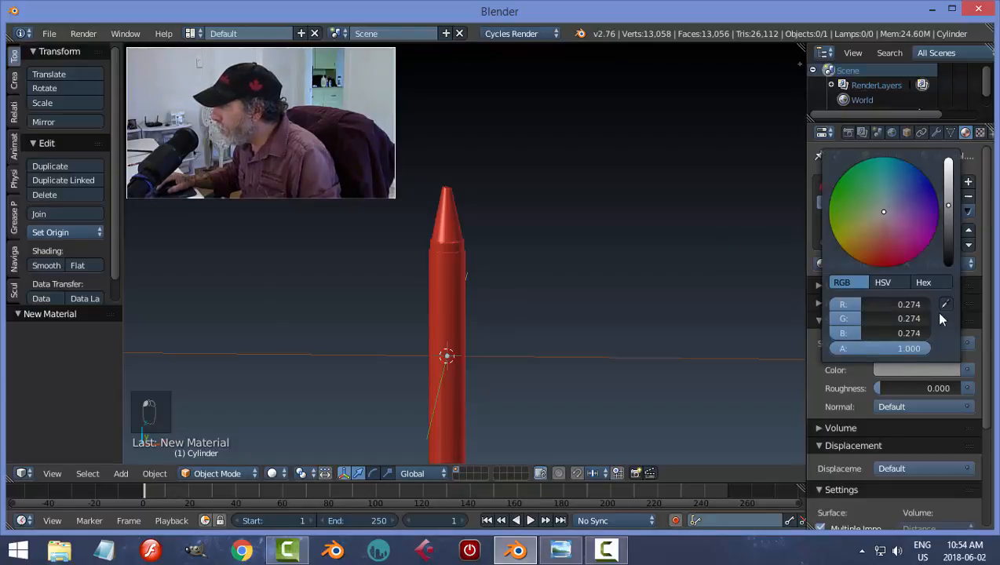
left_click_drag(883, 212, 881, 243)
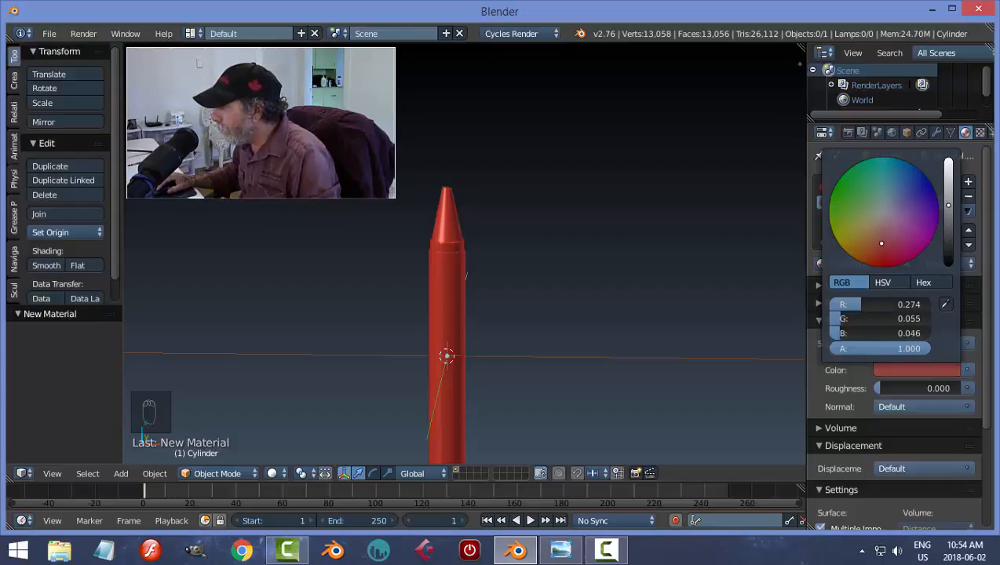
Match the second material's viewport color to its dark red diffuse color by sampling it with the eyedropper.
scroll(988, 393, "down", 5)
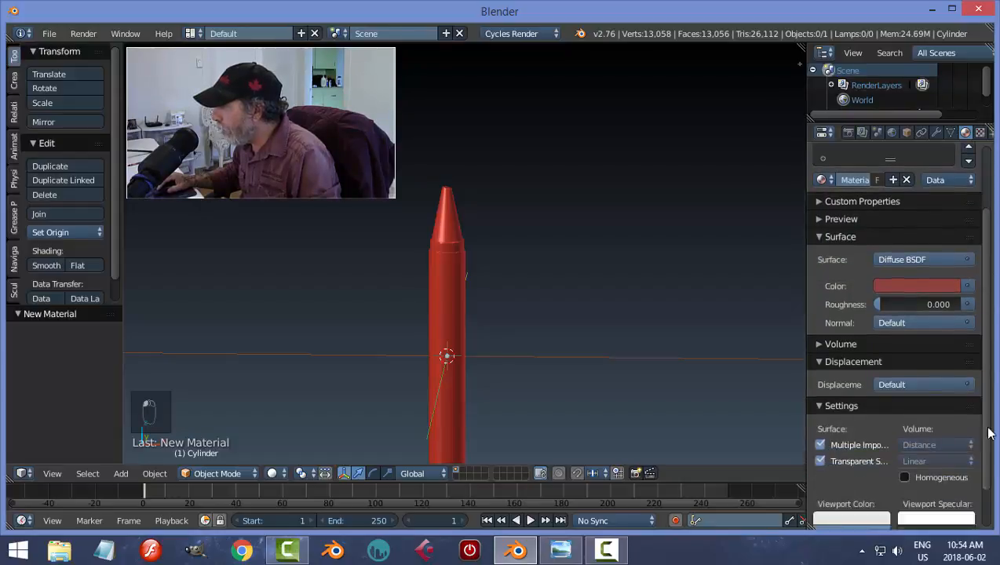
left_click(859, 468)
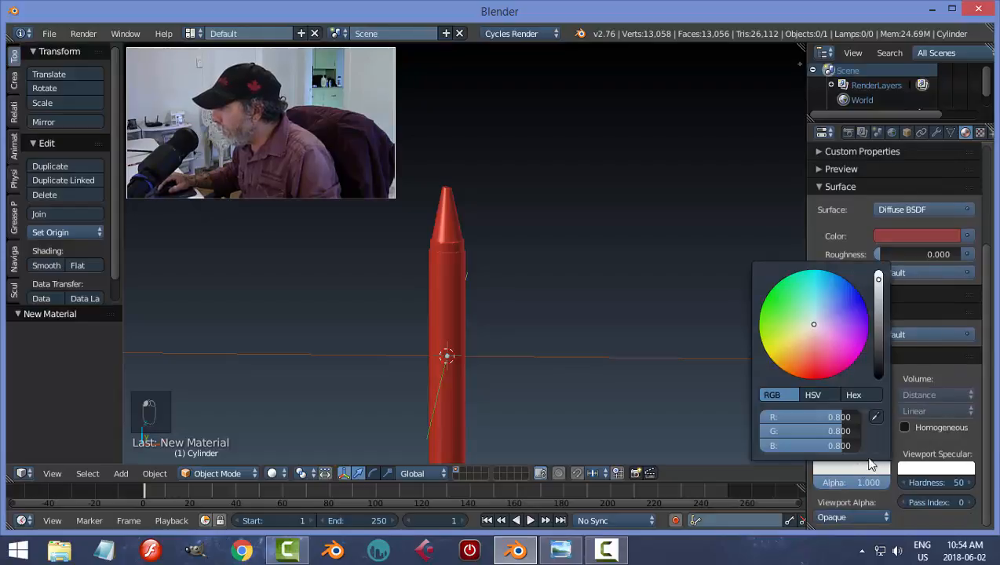
left_click(876, 424)
left_click(908, 234)
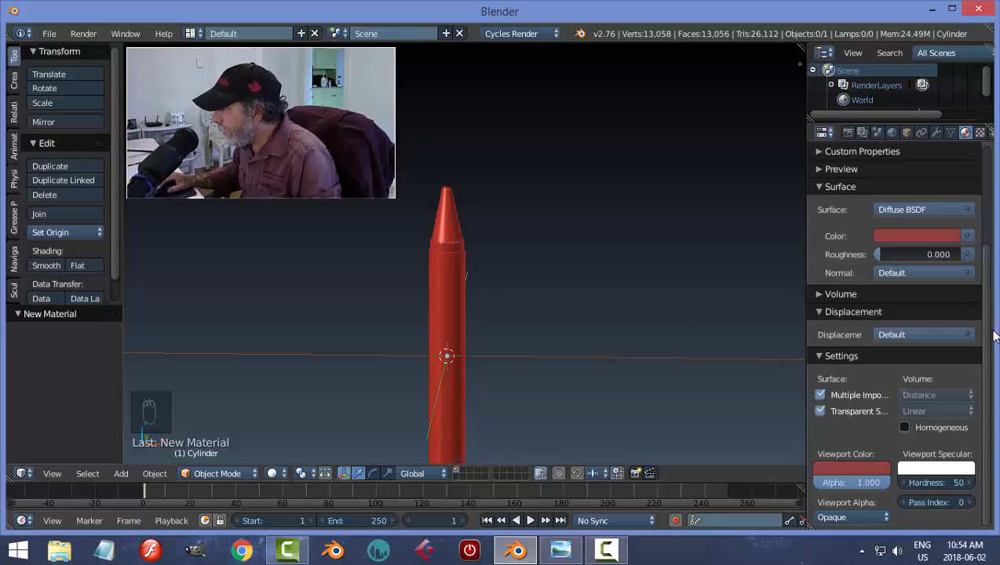
Rename the second material as red paper.
scroll(990, 336, "up", 5)
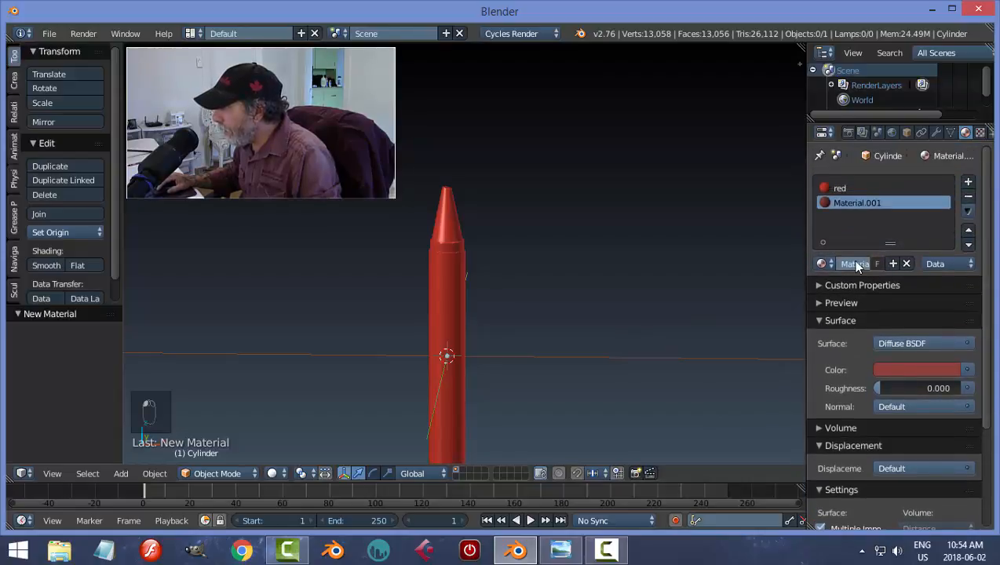
double_click(853, 262)
type("red paper")
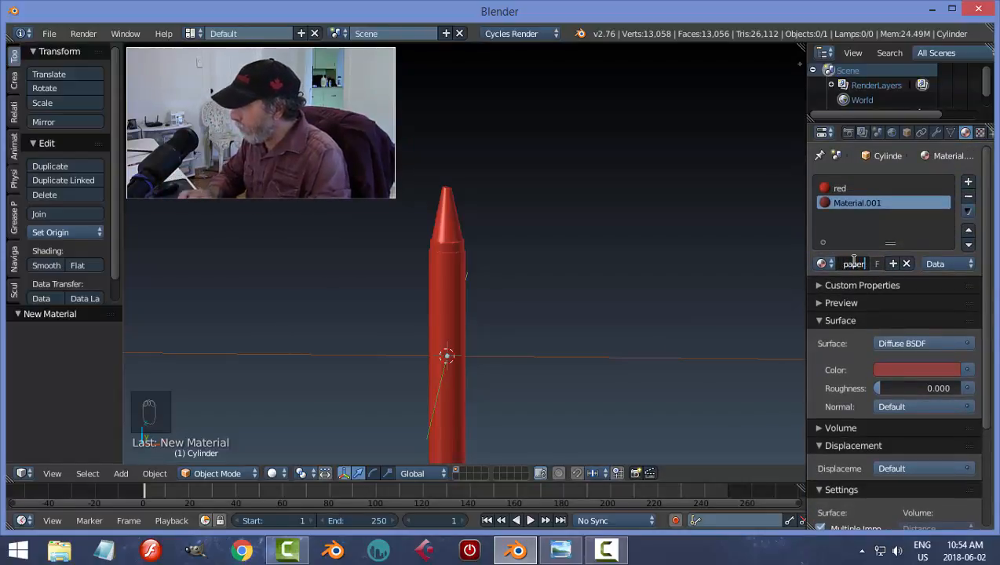
key("Return")
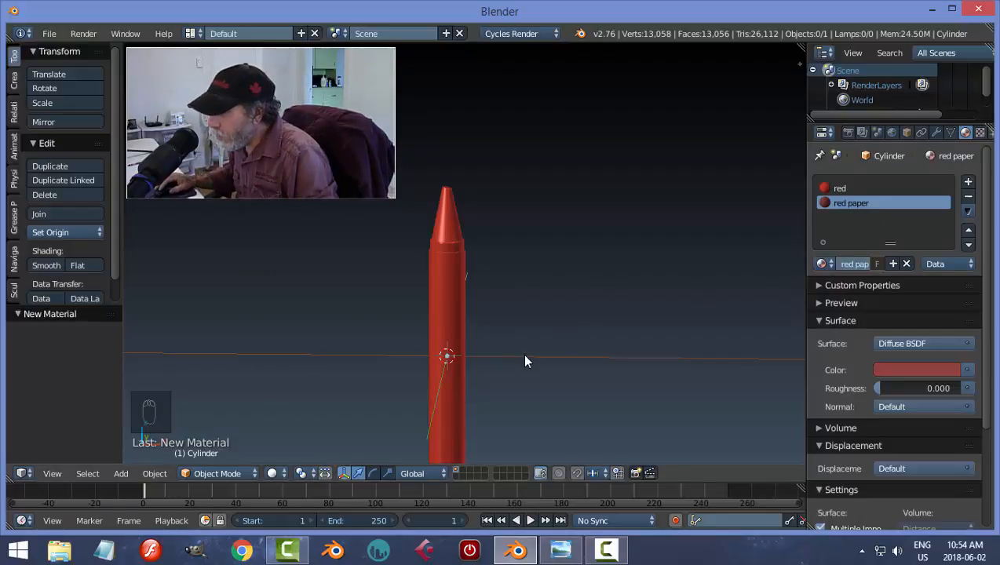
Select the crayon, enter Edit Mode and switch to face selection.
middle_click_drag(525, 355, 525, 312, "shift")
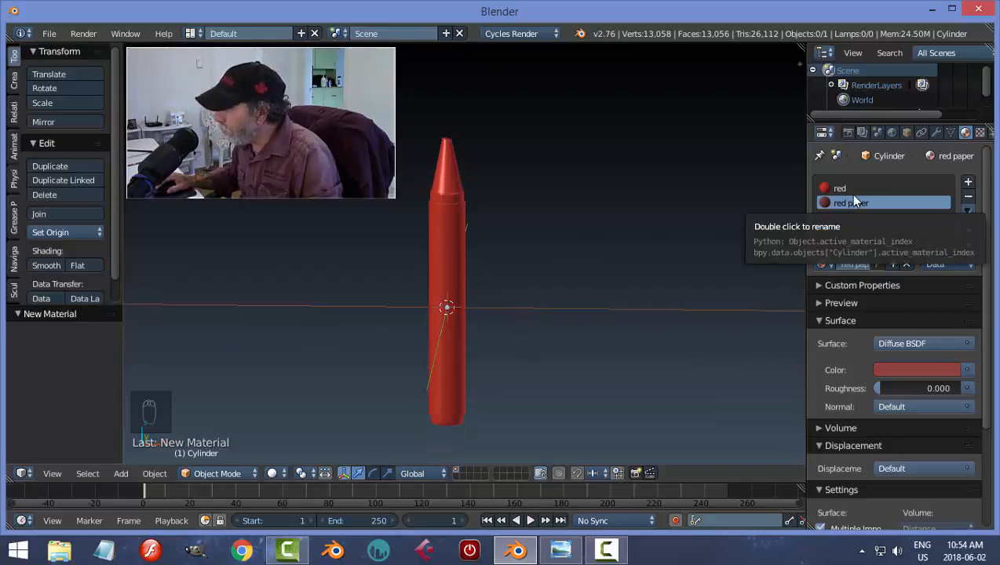
right_click(456, 239)
key("Tab")
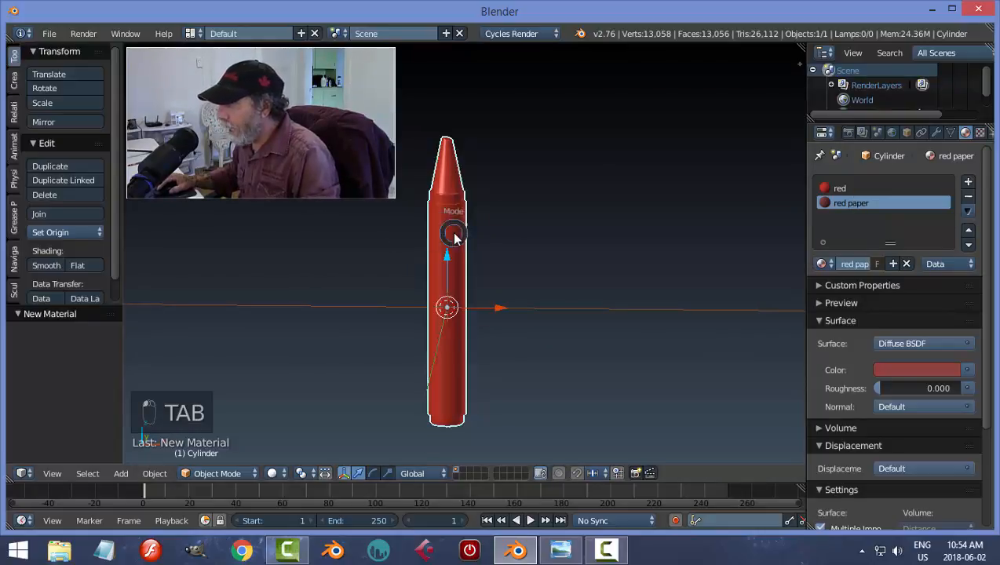
left_click(568, 241)
middle_click_drag(520, 276, 504, 278)
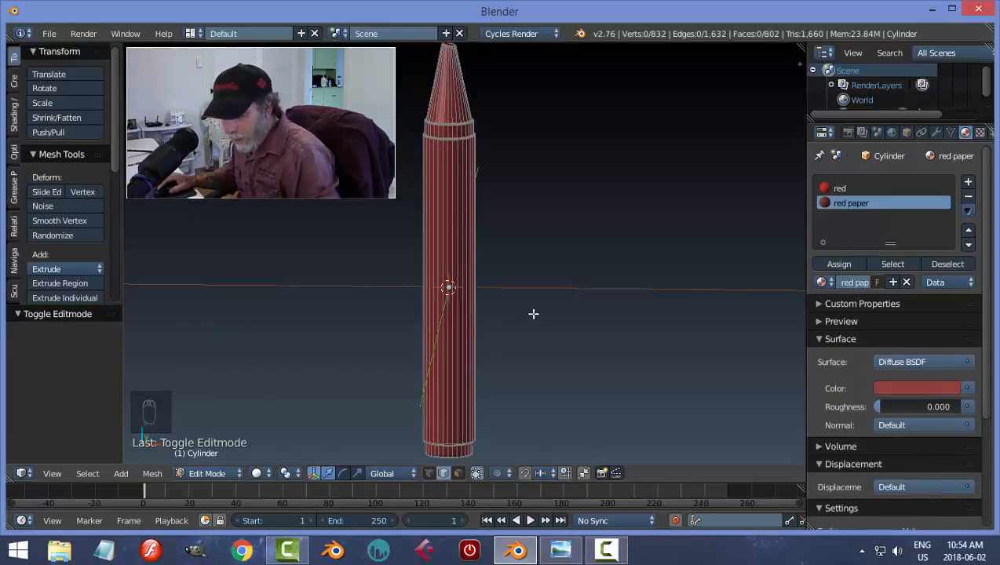
left_click(458, 473)
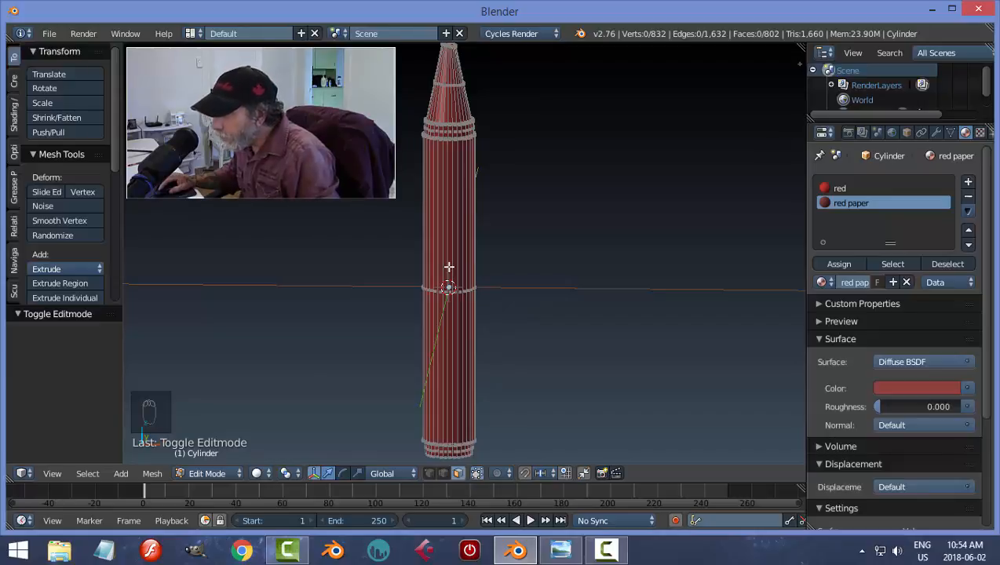
Select the loop of long faces around the crayon's body, assign the red paper material to it, and deselect everything.
left_click(449, 267, "alt")
scroll(551, 283, "up", 2)
middle_click_drag(552, 294, 558, 372, "shift")
scroll(558, 361, "up", 1)
scroll(574, 320, "up", 1)
scroll(573, 321, "down", 2)
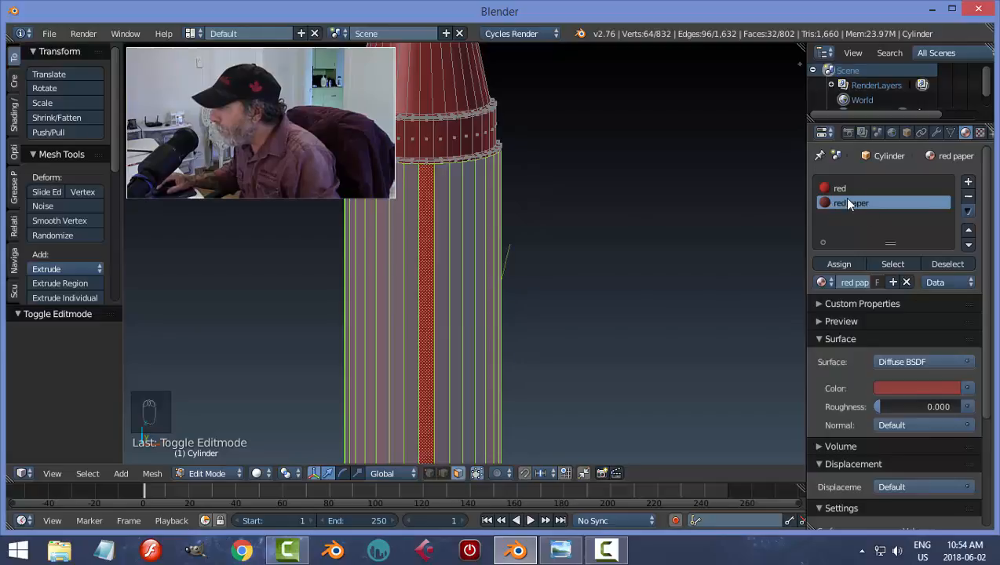
left_click(840, 265)
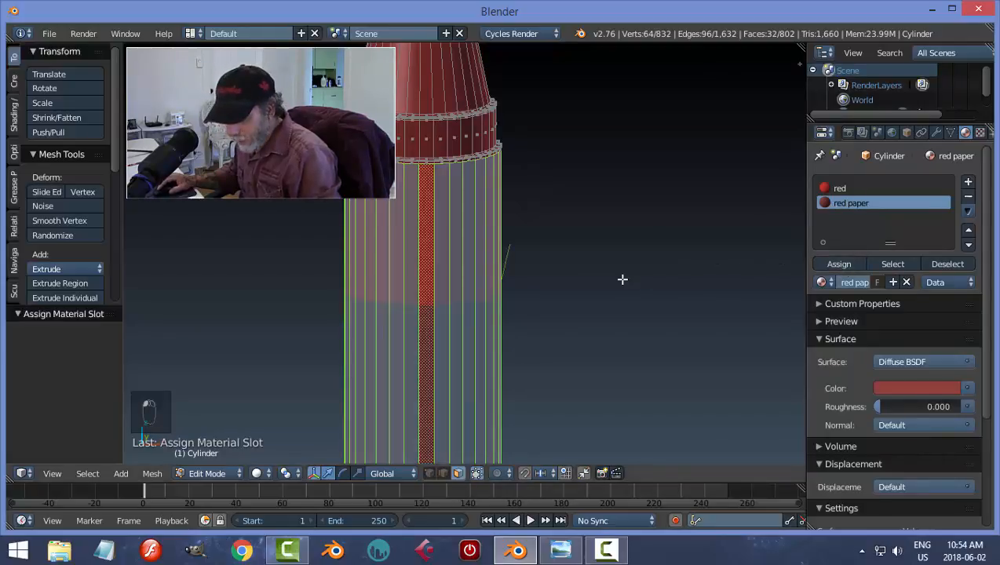
key("a")
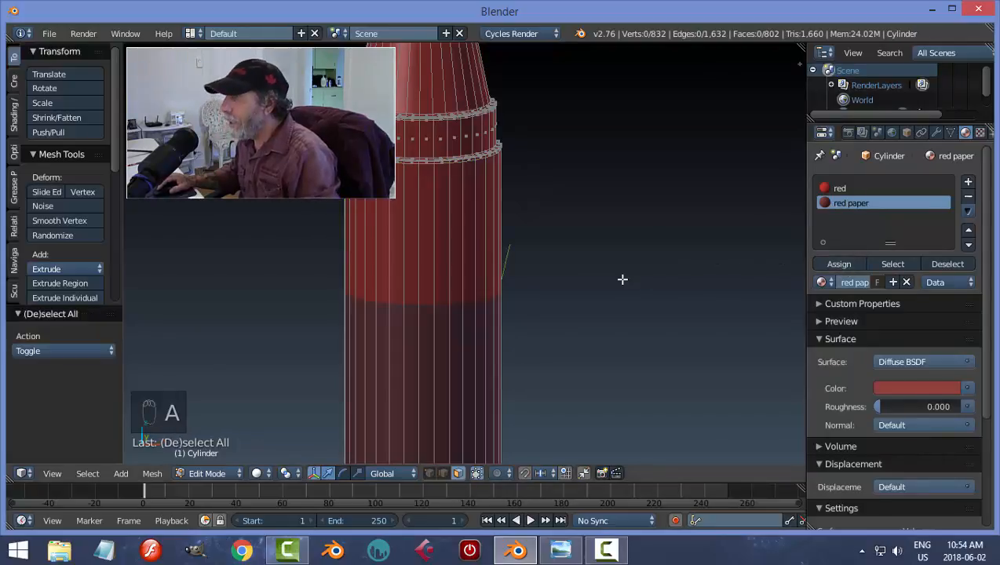
Examine the extent of the red paper band on the body in Object Mode, and return to Edit Mode.
key("Tab")
scroll(662, 293, "down", 6)
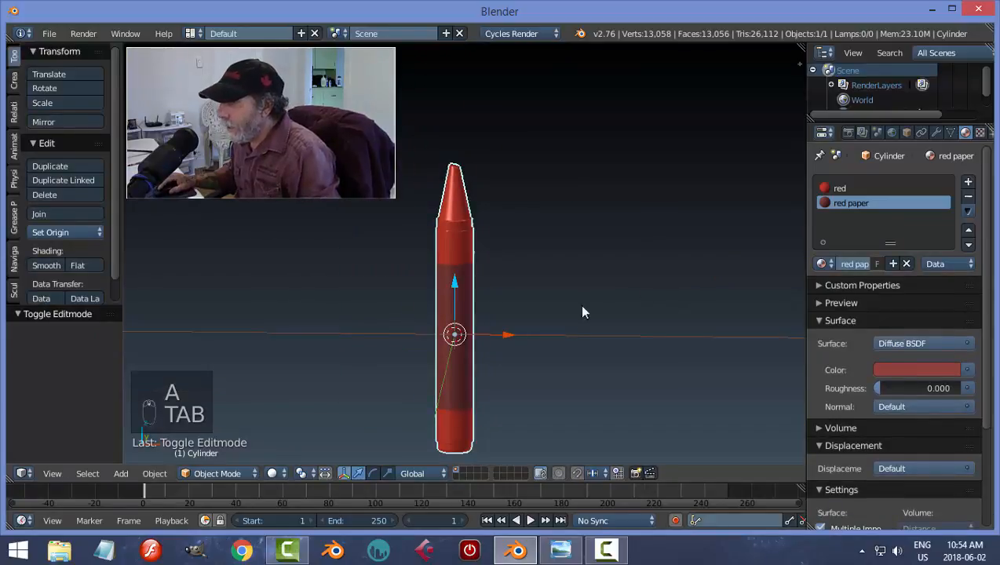
scroll(559, 298, "up", 4)
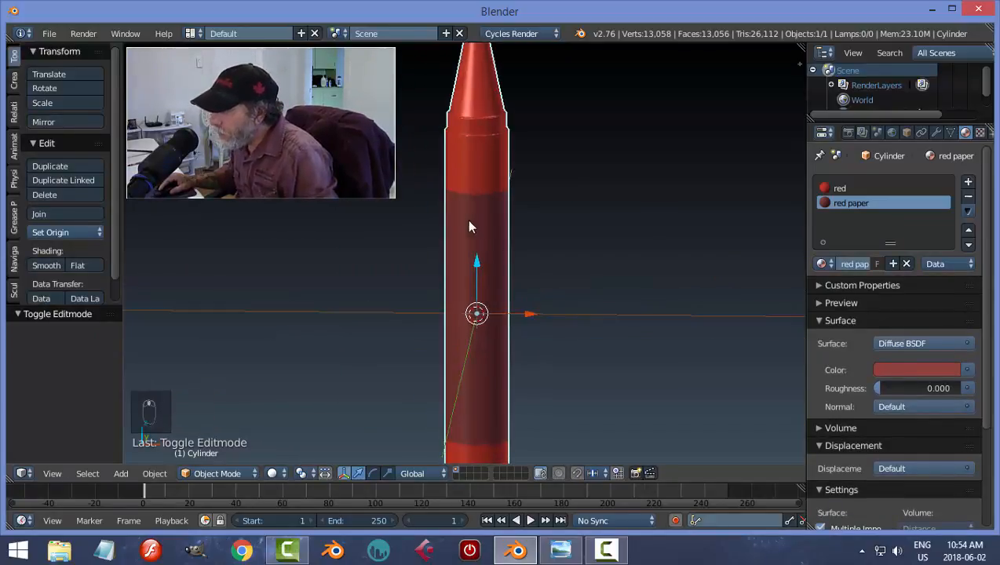
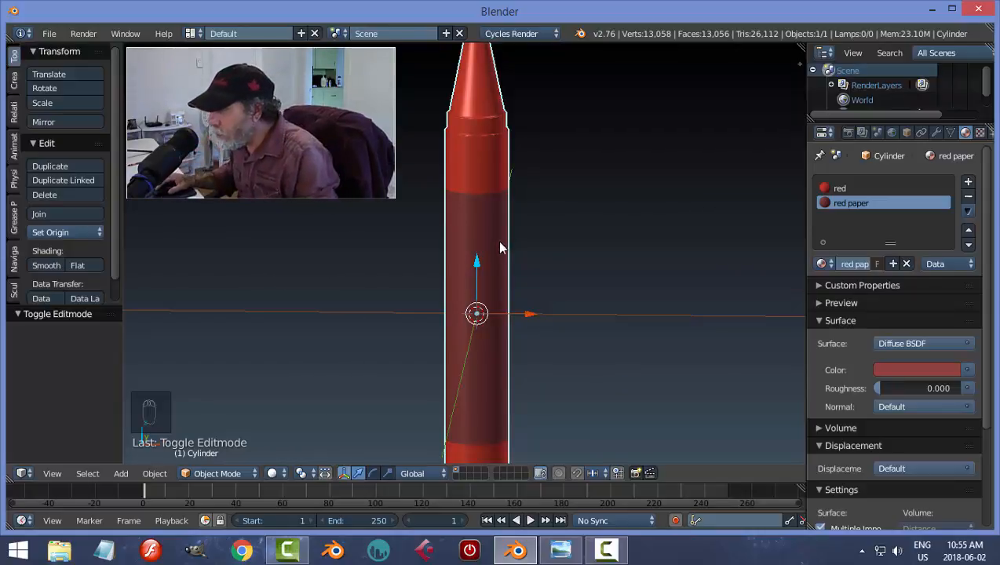
key("Tab")
left_click(637, 248)
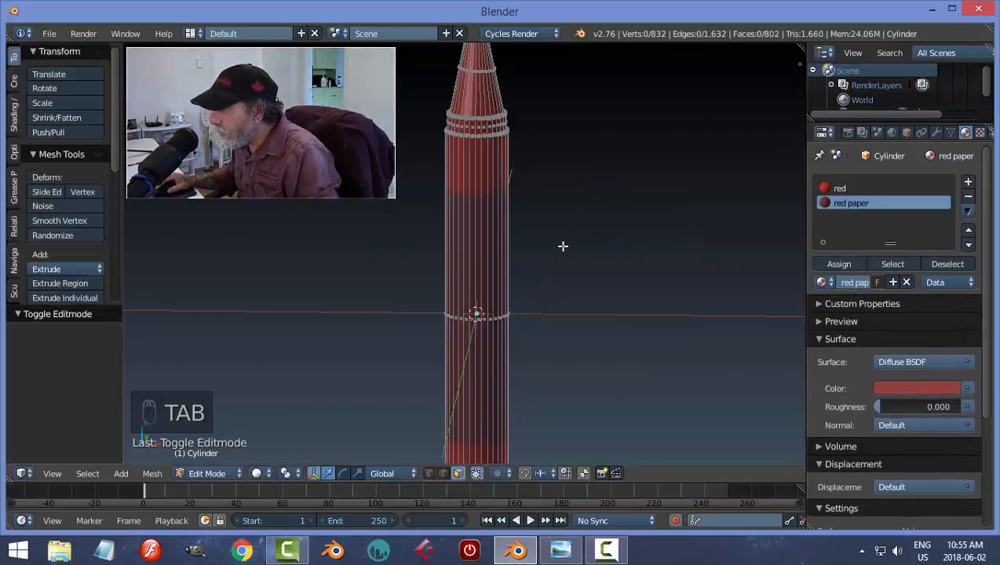
Add an edge loop around the crayon's upper body and slide it up close to the tip-end shoulder.
middle_click_drag(567, 215, 571, 248, "shift")
scroll(572, 248, "up", 2)
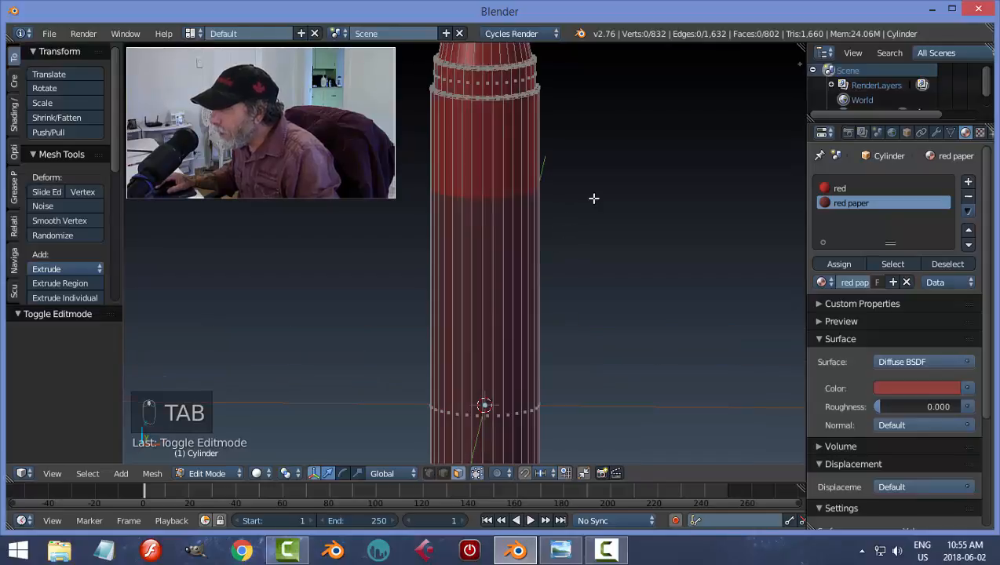
middle_click_drag(593, 199, 572, 251, "shift")
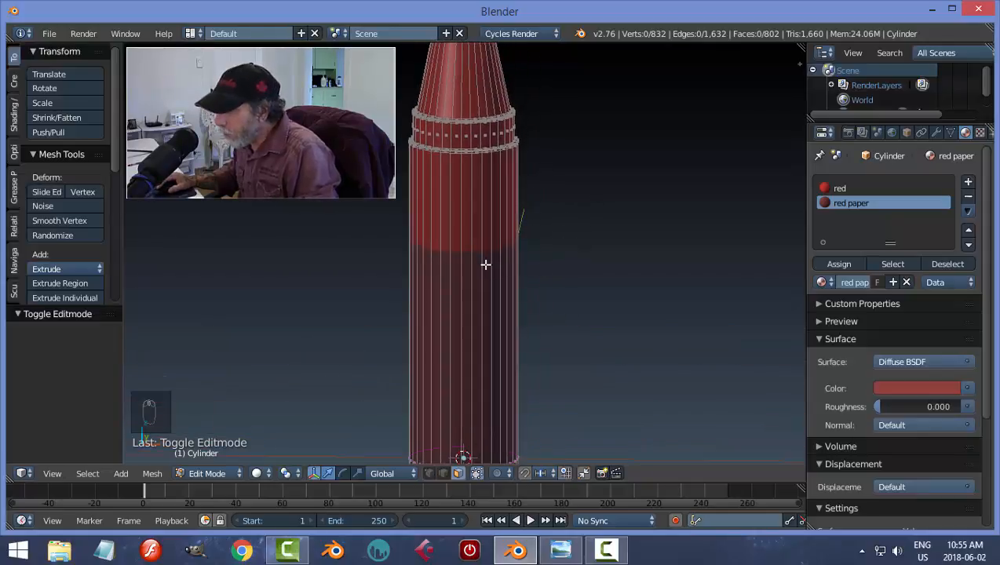
key("ctrl+r")
left_click(487, 255)
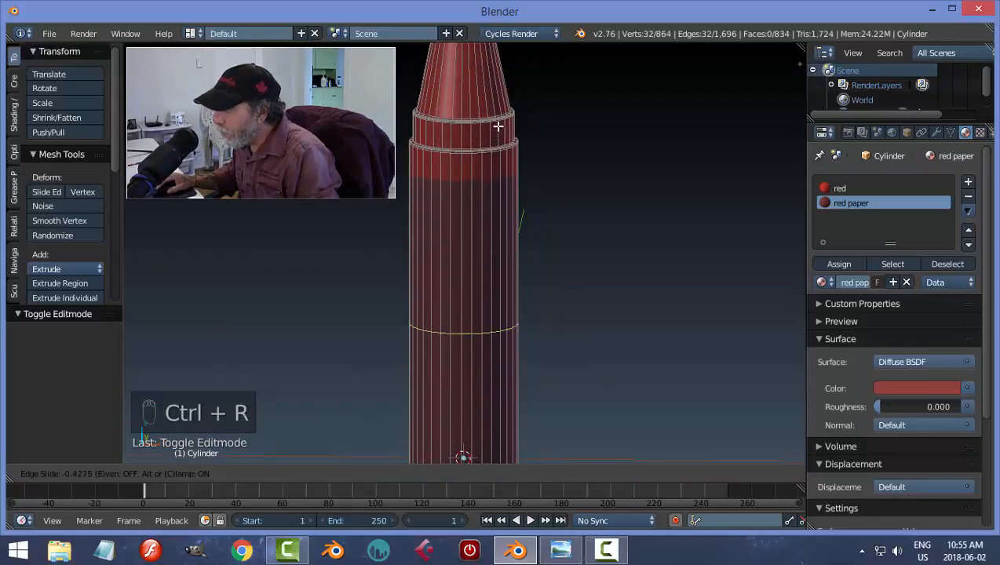
left_click(491, 370)
Add an edge loop around the crayon's lower body, slide it down close to the base-end shoulder, and deselect everything.
middle_click_drag(601, 392, 585, 258, "shift")
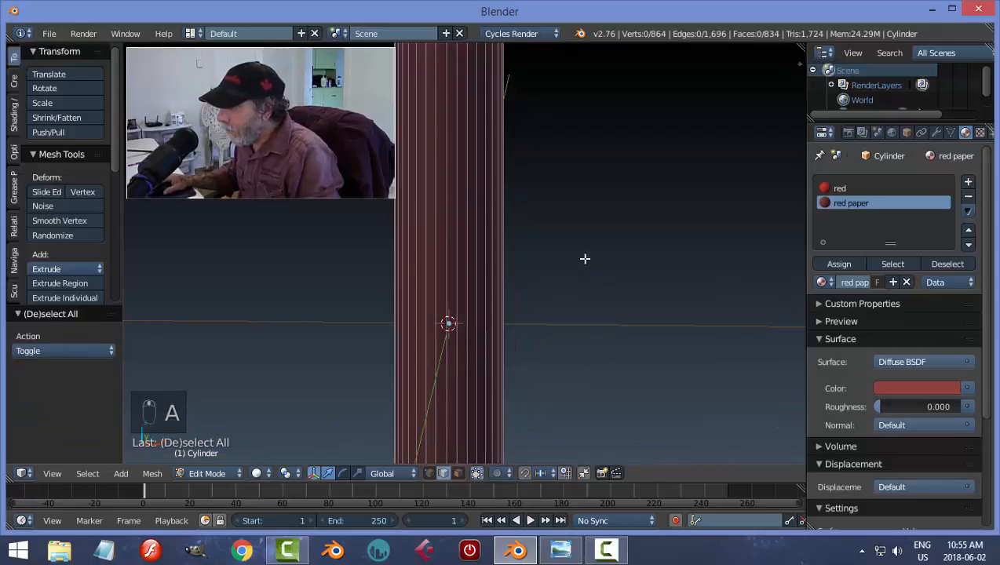
middle_click_drag(571, 342, 596, 207, "shift")
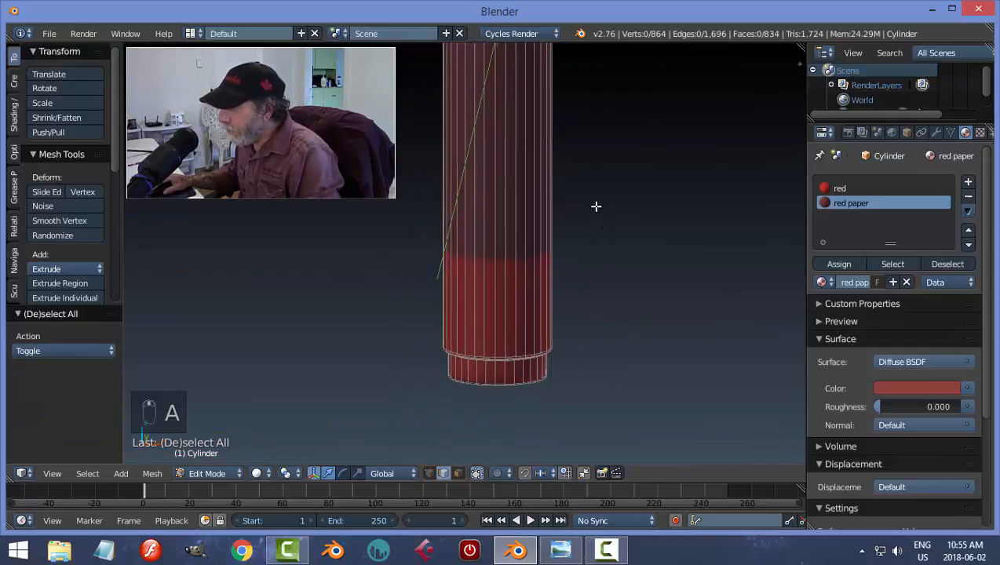
scroll(531, 187, "down", 1)
key("ctrl+r")
left_click(531, 188)
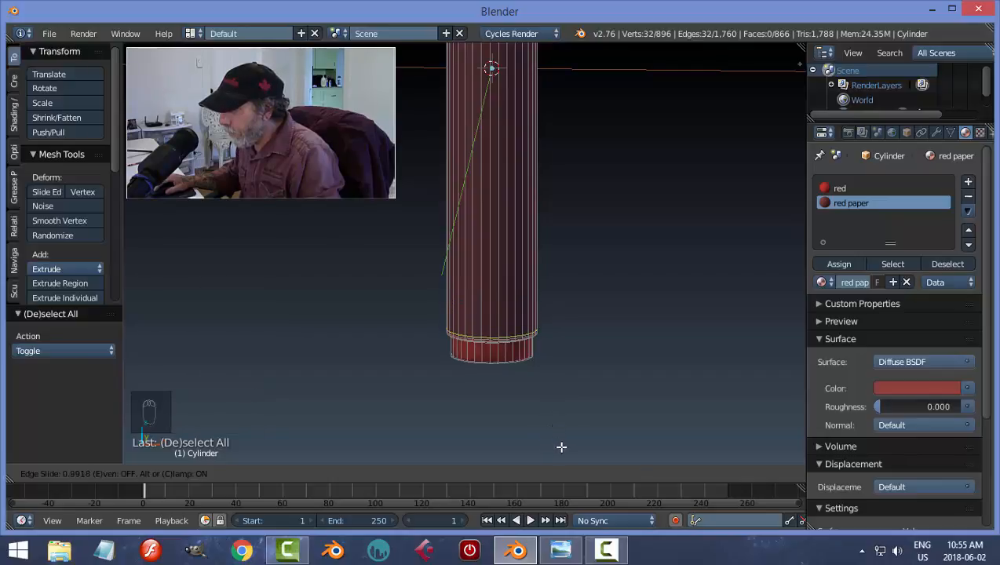
left_click(585, 420)
key("a")
Examine the red paper's coverage at the base and tip ends of the crayon in Object Mode.
key("Tab")
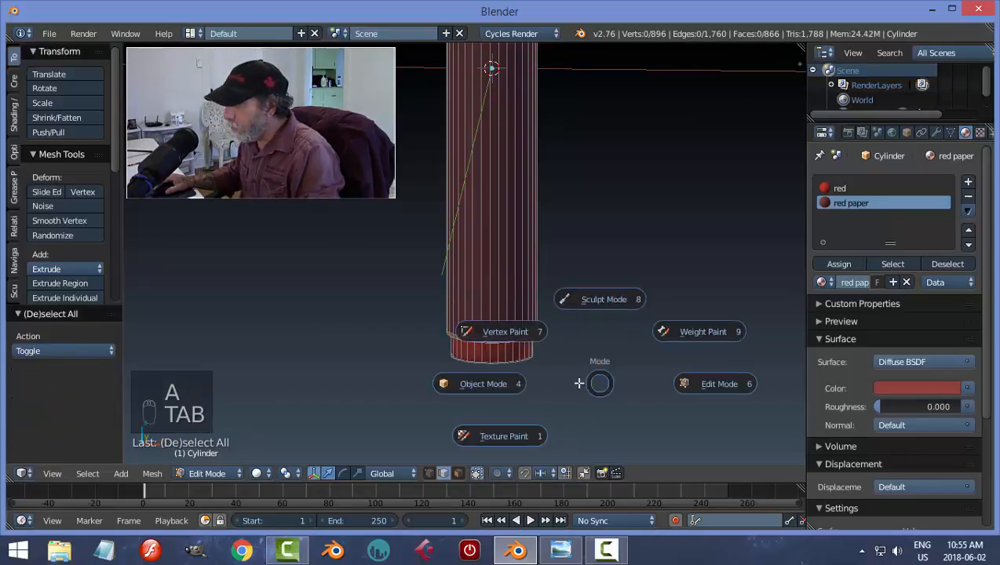
left_click(518, 384)
scroll(587, 360, "down", 1)
scroll(518, 384, "up", 4)
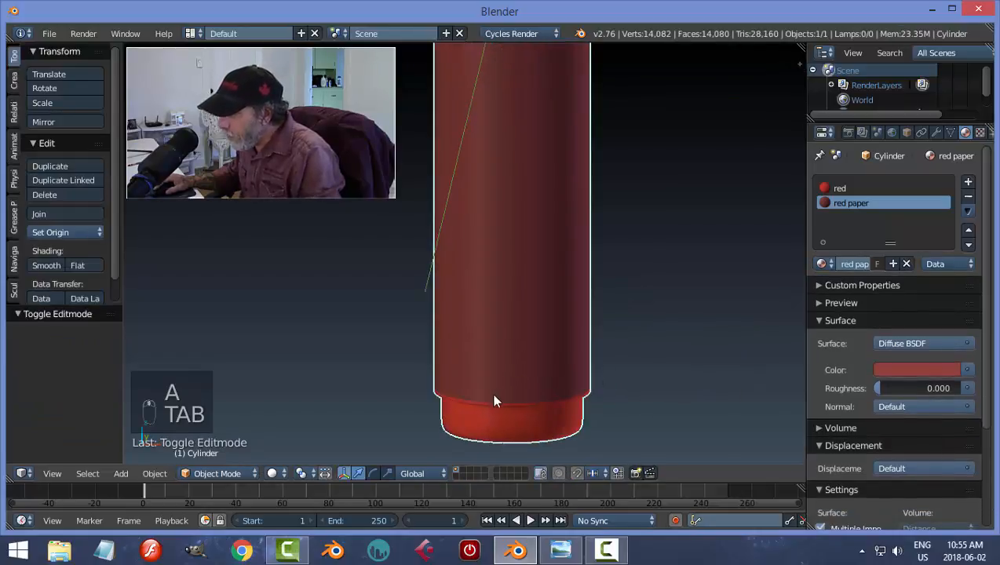
scroll(602, 321, "down", 5)
middle_click_drag(596, 283, 493, 321, "shift")
scroll(563, 416, "up", 4)
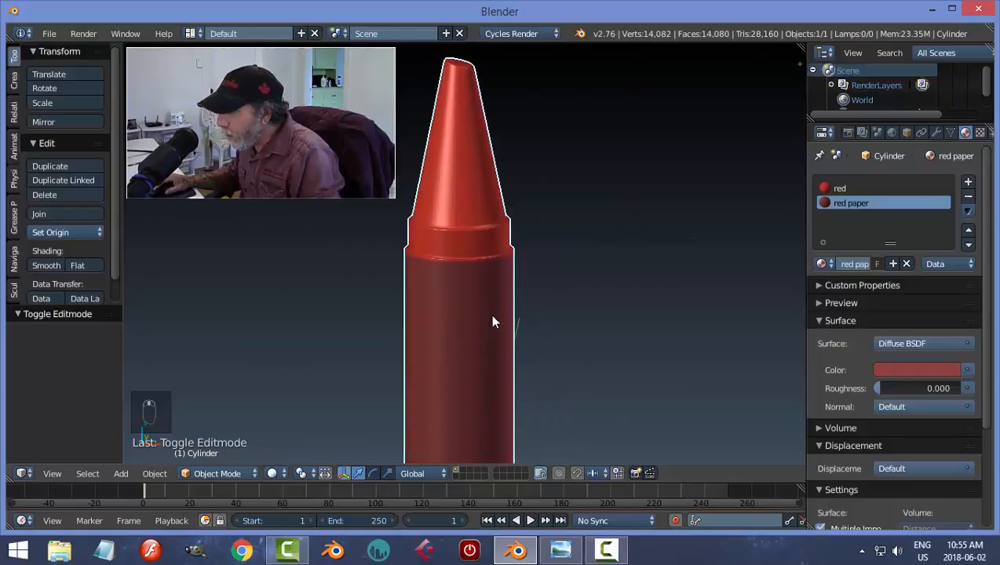
In Edit Mode, raise the edge loop just under the tip-end shoulder by 0.007 along Z, then deselect it.
key("Tab")
left_click(606, 315)
scroll(531, 330, "up", 5)
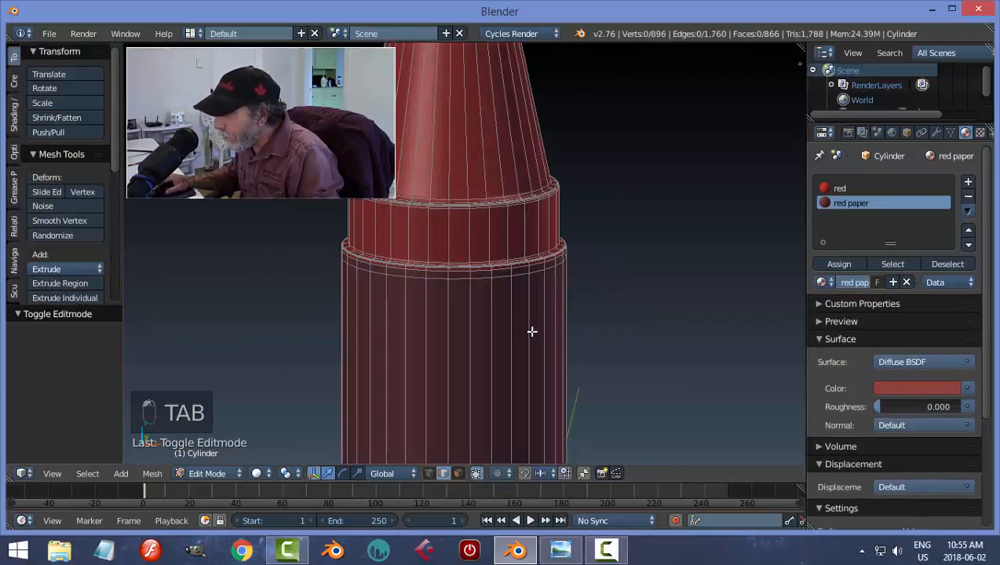
scroll(532, 331, "up", 2)
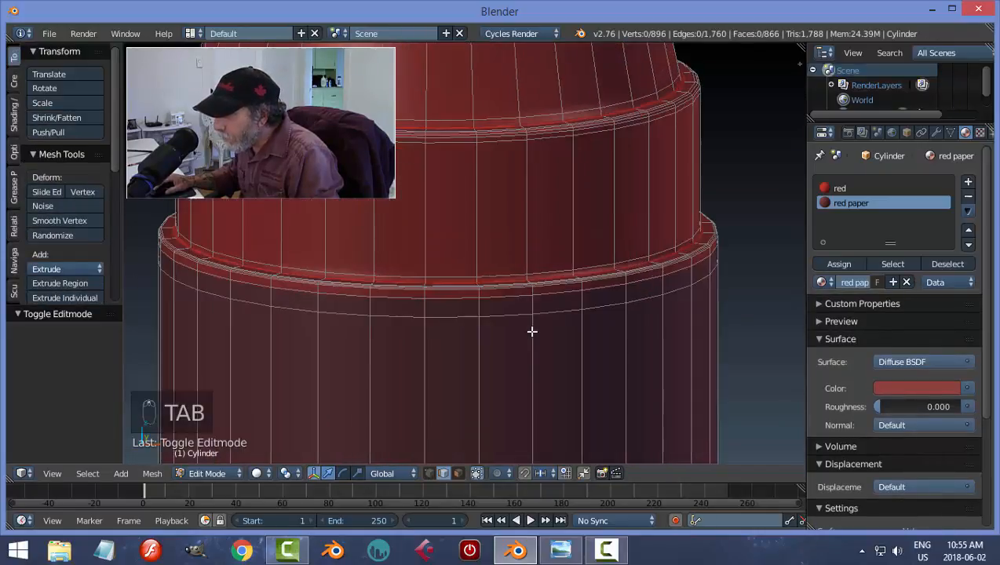
right_click(452, 299, "alt")
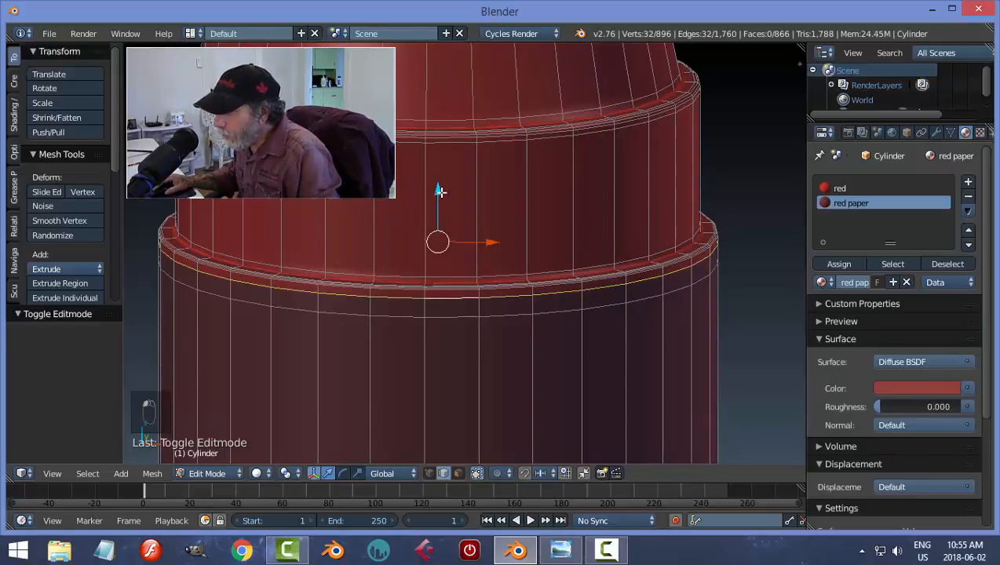
left_click_drag(440, 192, 439, 189)
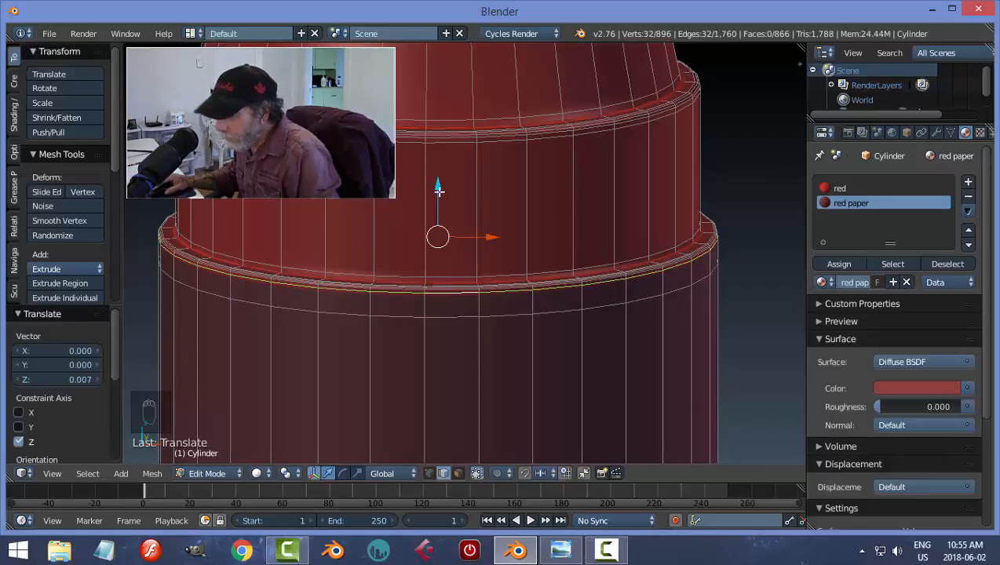
key("a")
Raise the edge loop at the upper end of the body's long faces by about 0.03 along Z, close under the rim, and deselect it.
right_click(441, 316, "alt")
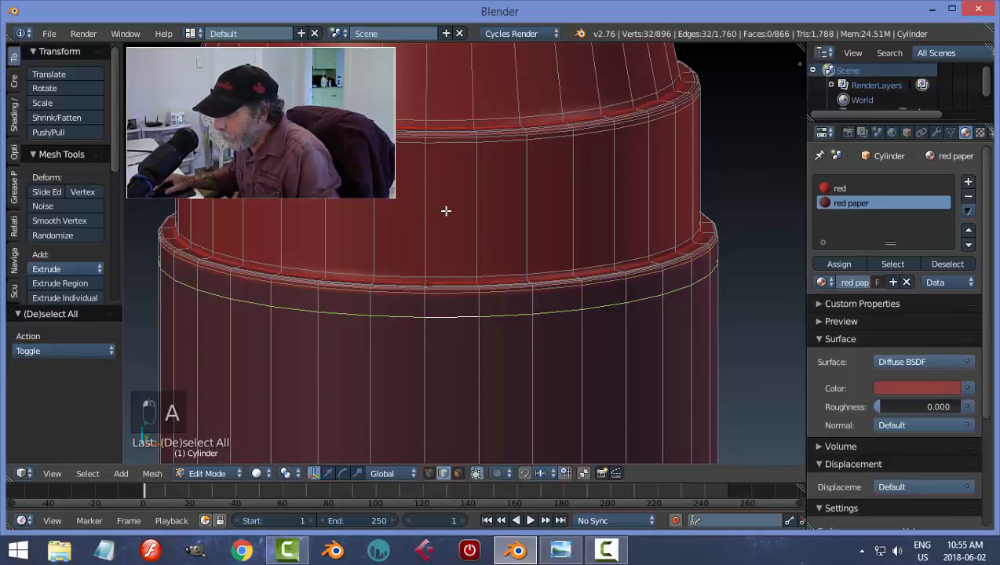
key("g")
key("z")
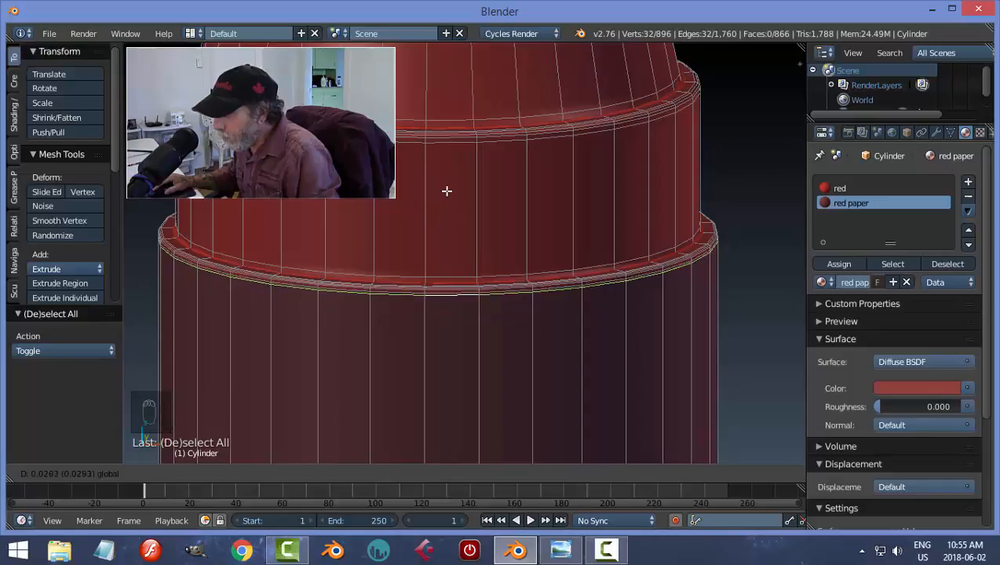
left_click(445, 189)
key("a")
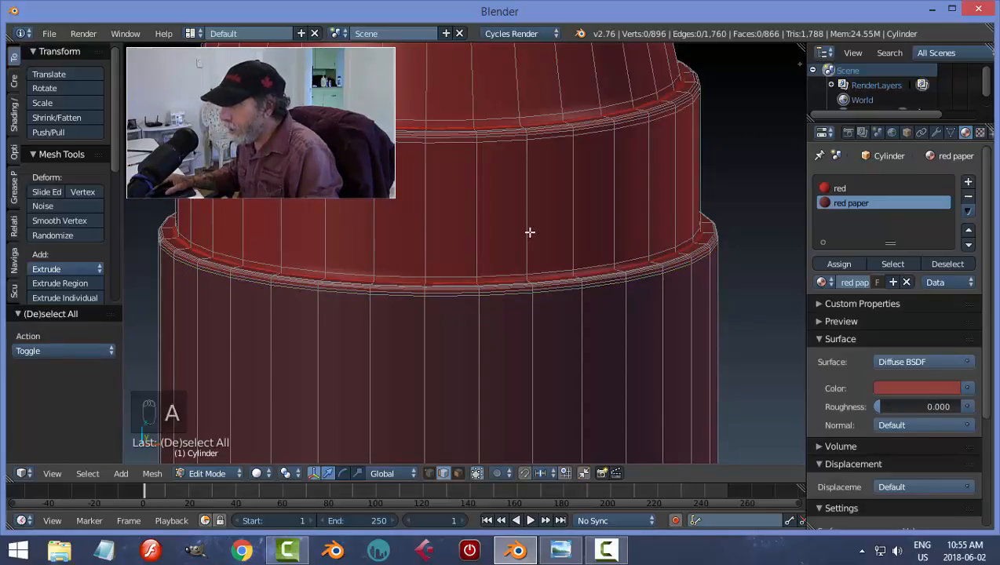
Examine the boundary between wax and paper at the tip-end shoulder in Object Mode.
scroll(529, 232, "down", 6)
key("Tab")
left_click(444, 232)
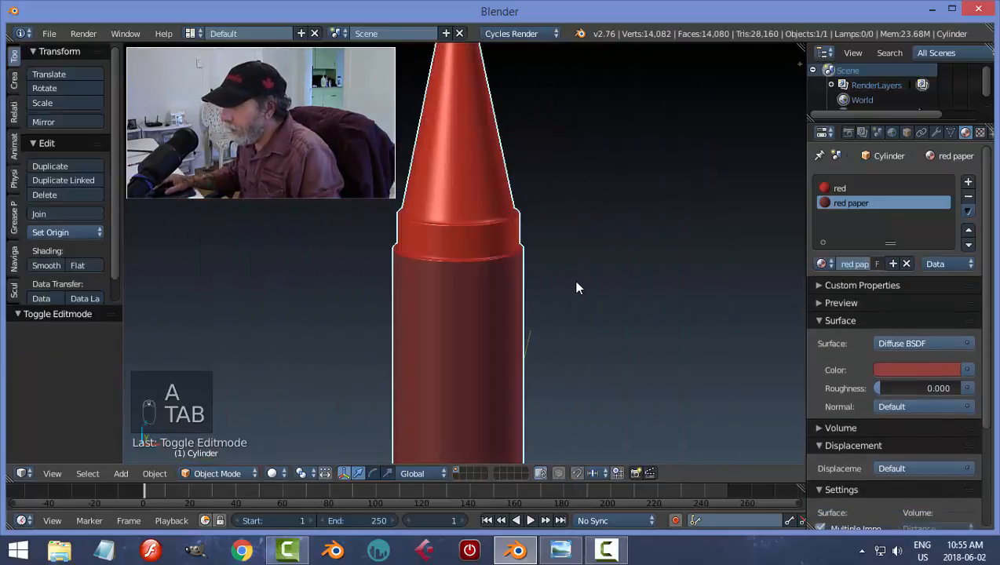
scroll(576, 298, "down", 4)
scroll(563, 311, "up", 10)
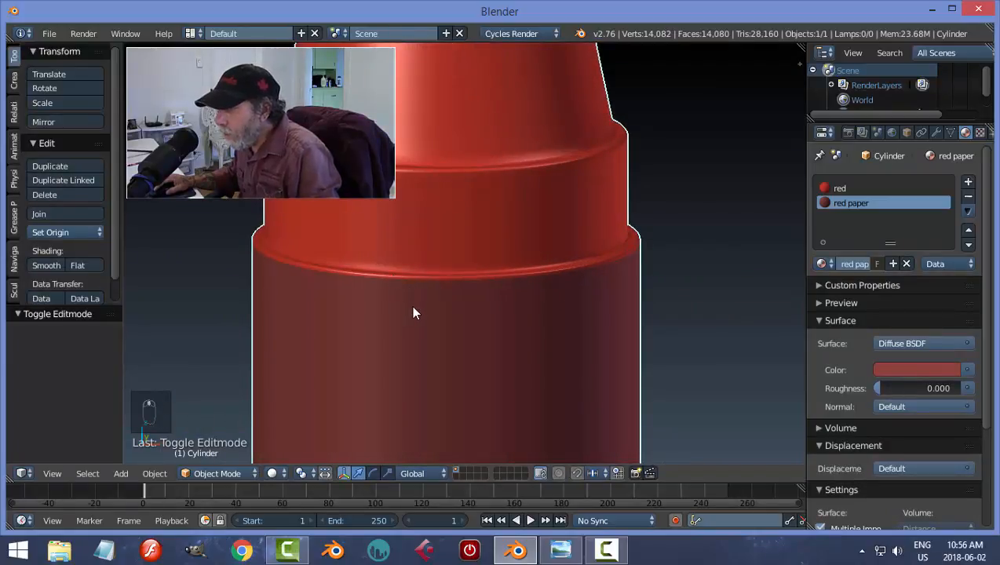
middle_click_drag(411, 304, 415, 316)
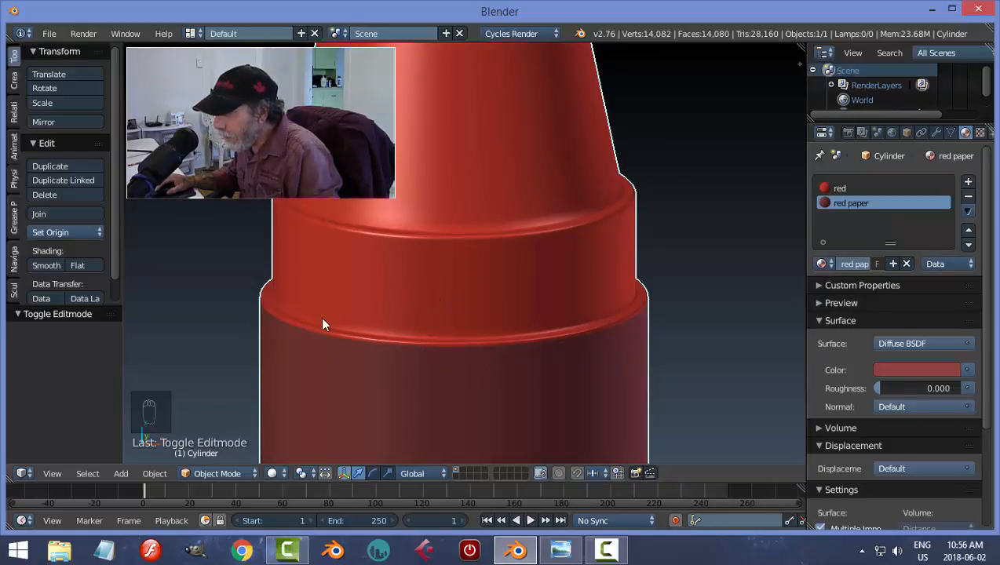
In Edit Mode with face selection, assign the red paper material to the first wax-coloured face ring above the paper, then deselect it.
key("Tab")
scroll(547, 351, "up", 3)
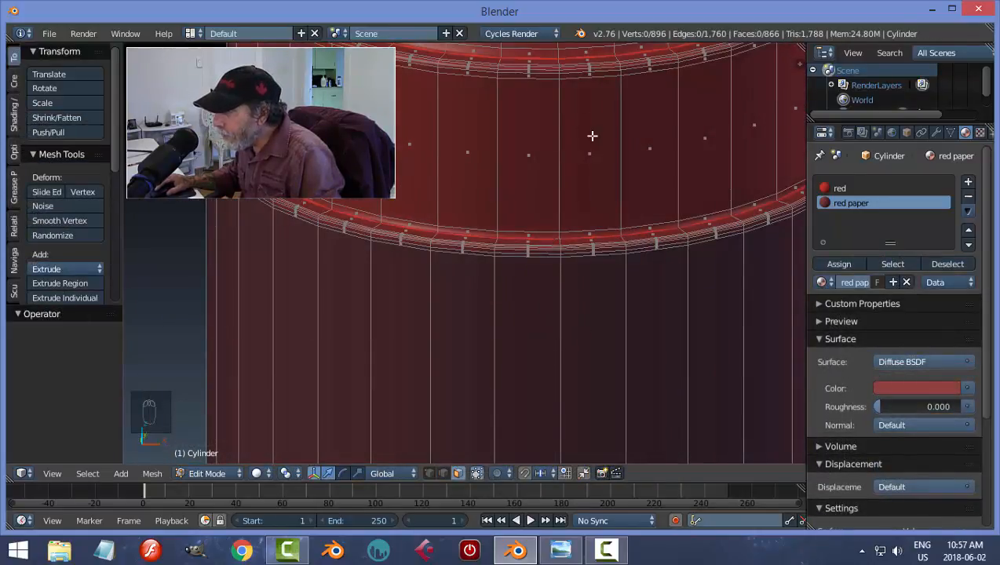
middle_click_drag(494, 208, 576, 257)
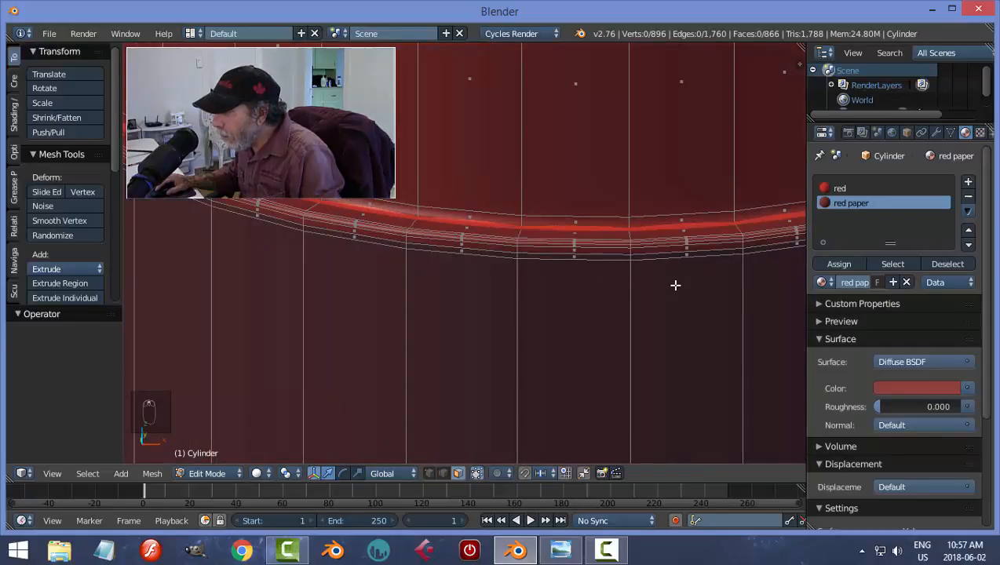
middle_click_drag(675, 285, 415, 279)
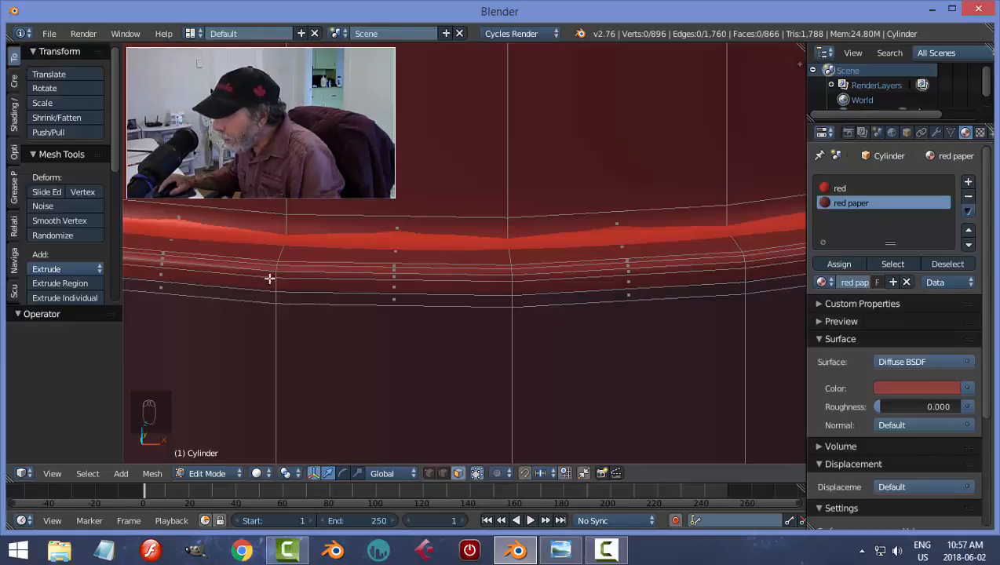
right_click(552, 288, "alt")
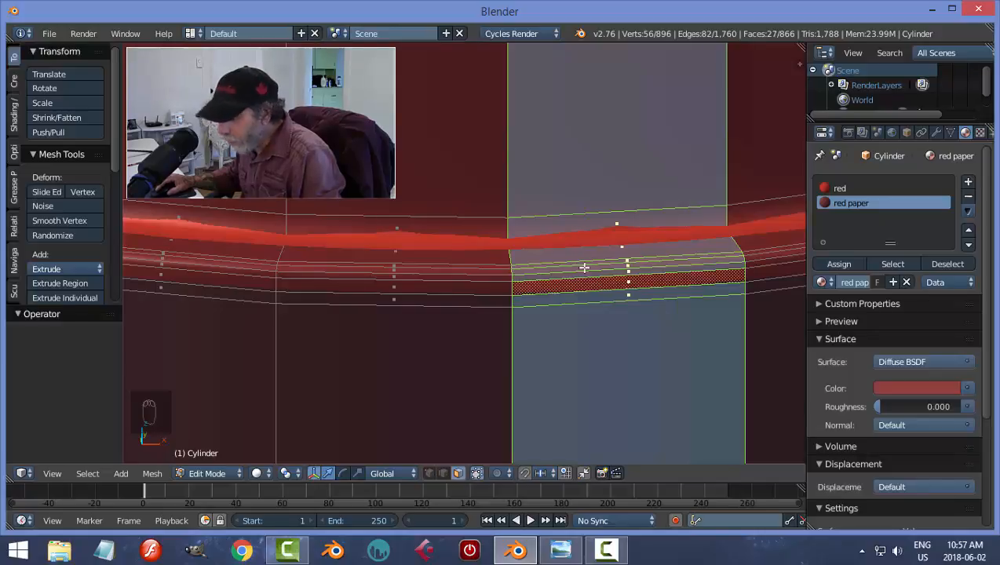
key("a")
scroll(528, 295, "up", 1)
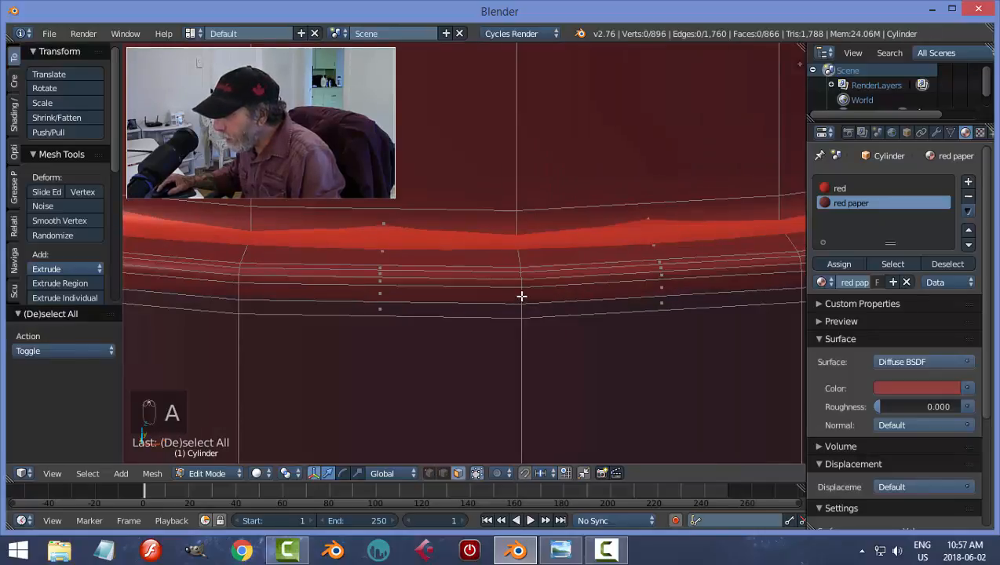
right_click(520, 294, "alt")
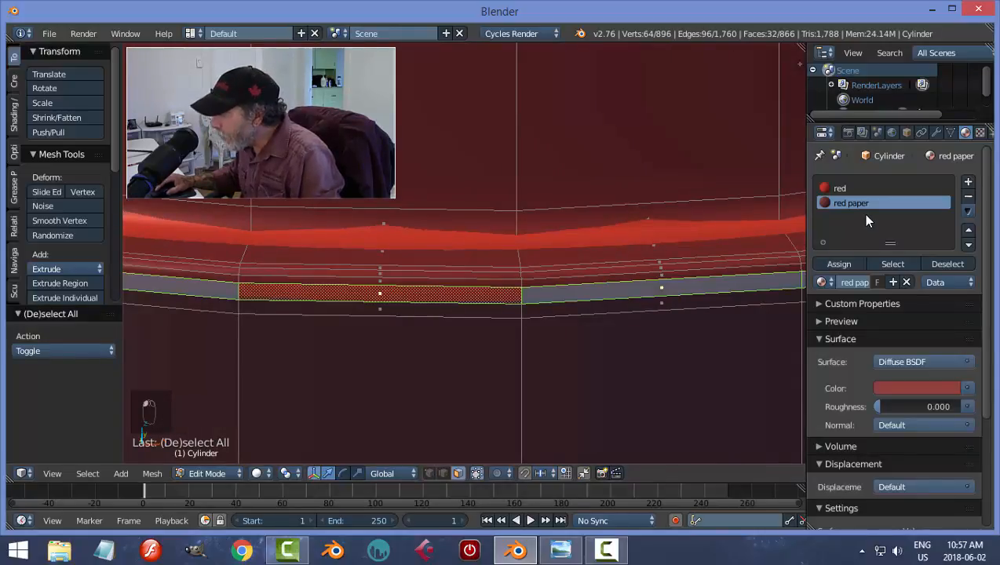
left_click(837, 264)
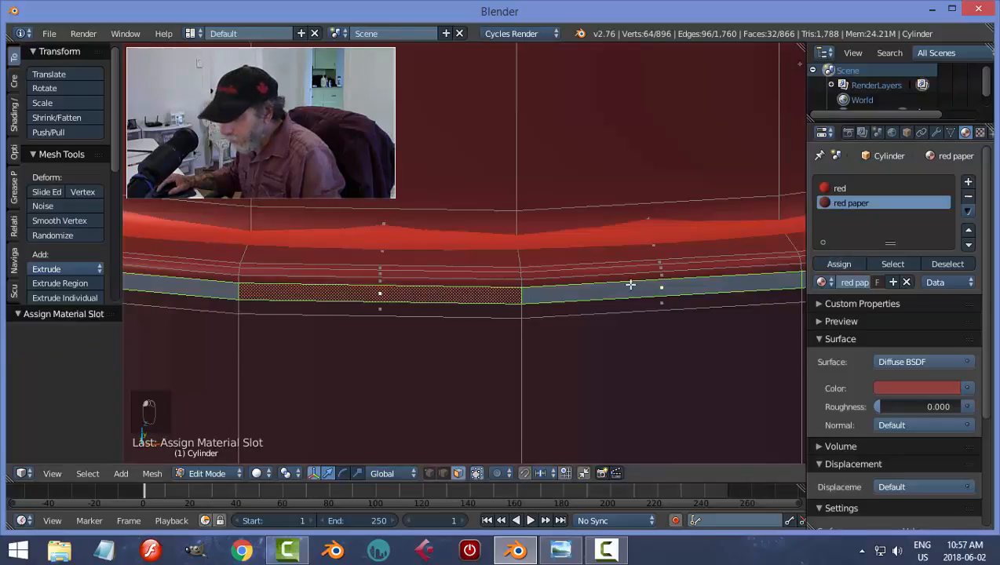
key("a")
Assign the red paper material to the next two thin face rings up the shoulder's rim, deselecting each one.
right_click(523, 282, "alt")
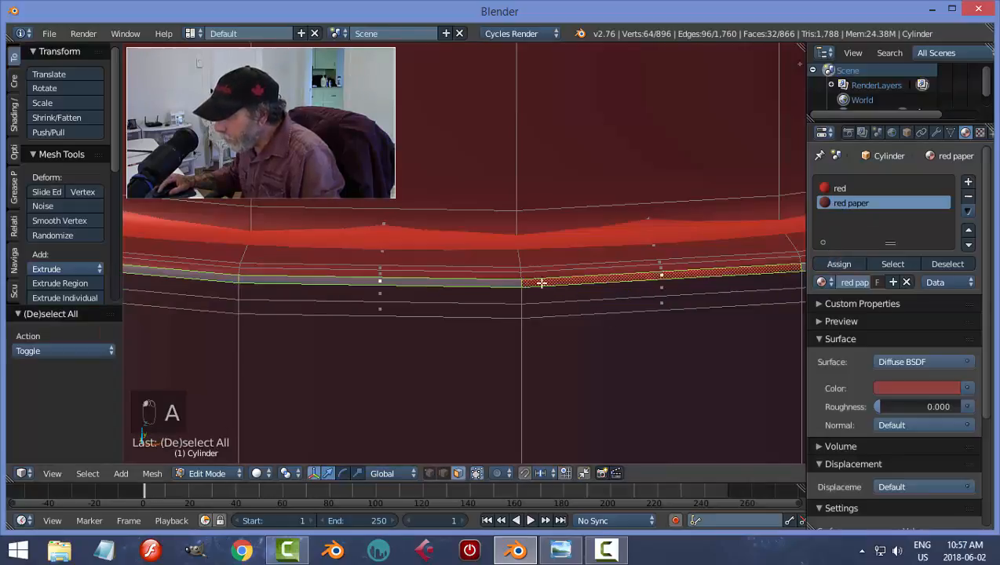
left_click(836, 264)
key("a")
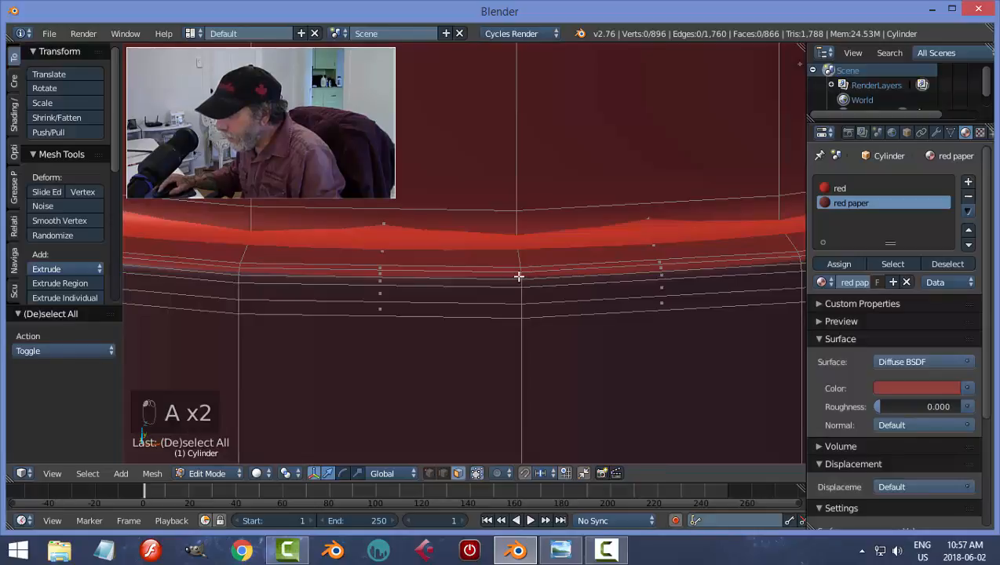
right_click(520, 274, "alt")
left_click(836, 264)
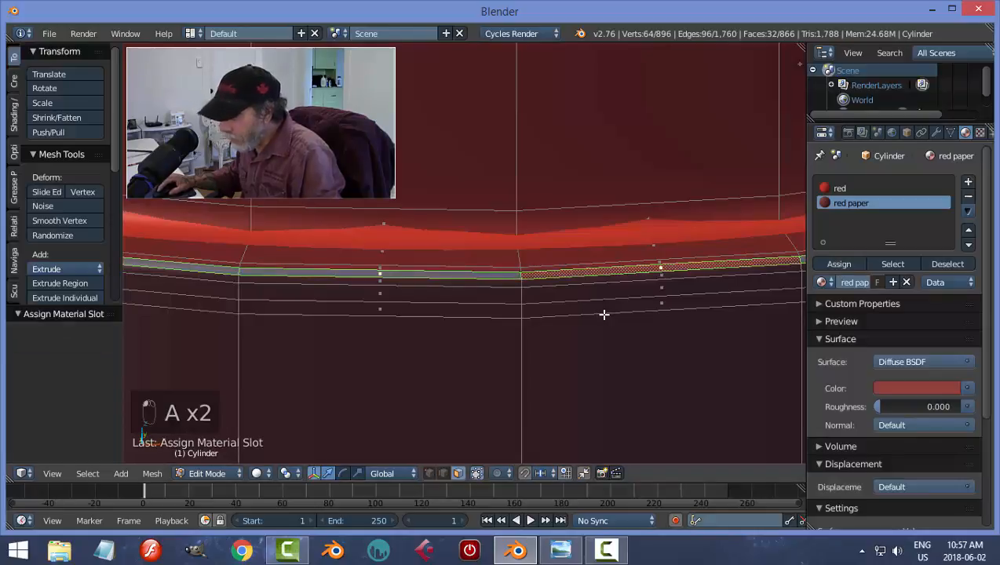
key("a")
Assign the red paper material to the thin face ring just below the shoulder's sloped faces, and deselect it.
scroll(599, 321, "up", 2)
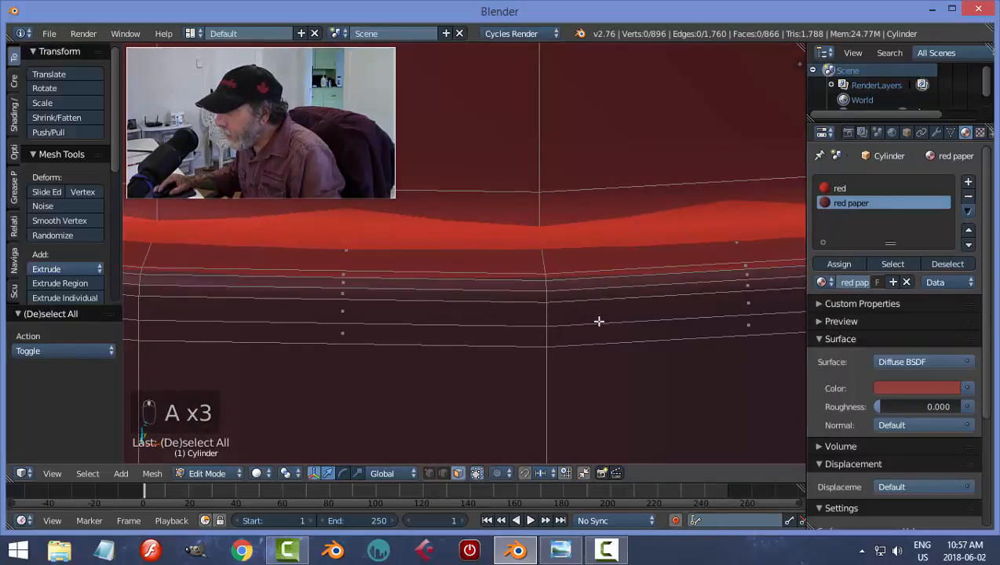
scroll(574, 315, "up", 3, "shift")
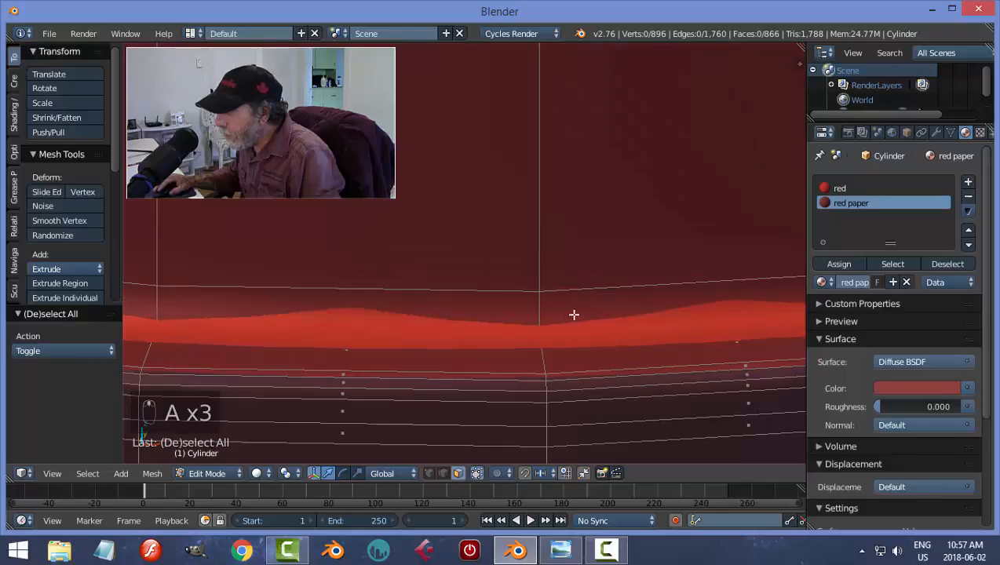
right_click(541, 377, "alt")
left_click(832, 265)
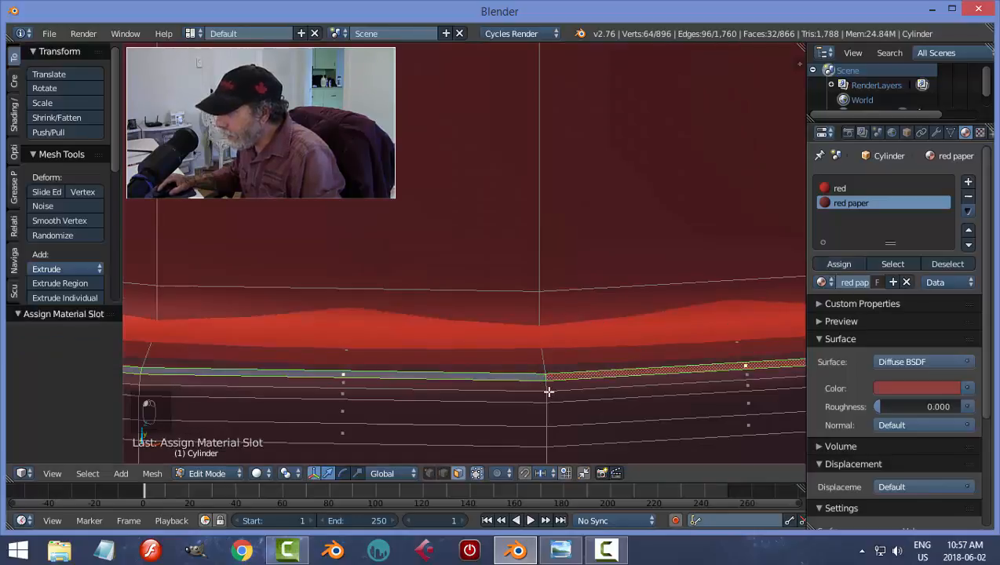
key("a")
Examine the paper edge around the tip-end shoulder in Object Mode, and return to Edit Mode.
scroll(569, 389, "down", 5)
key("Tab")
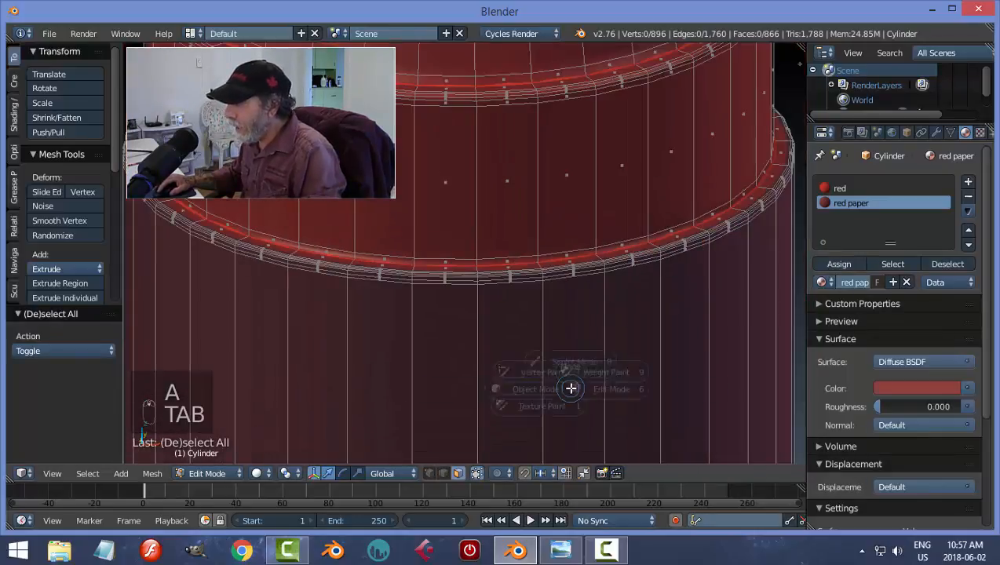
left_click(462, 386)
scroll(625, 380, "down", 3)
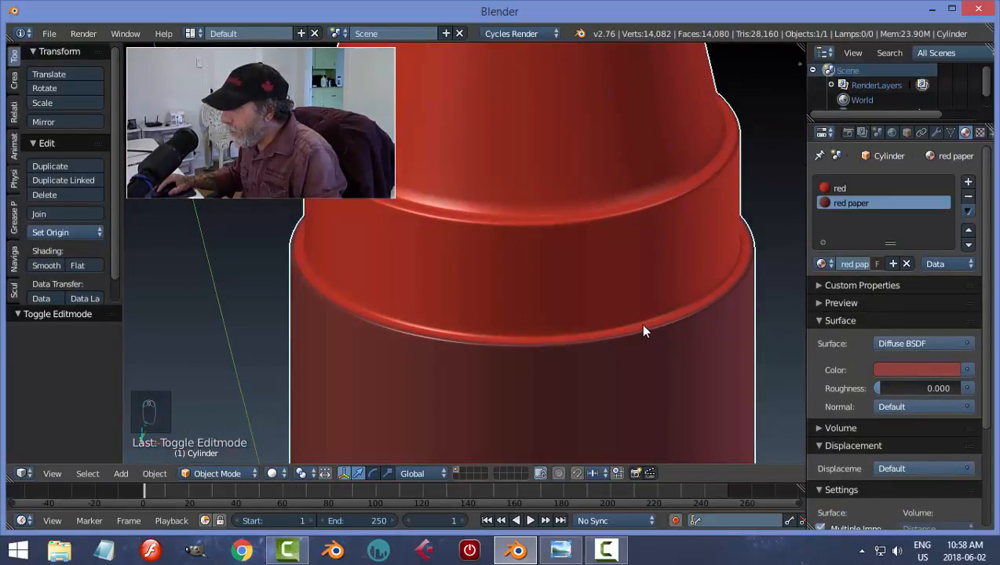
key("Tab")
left_click(653, 379)
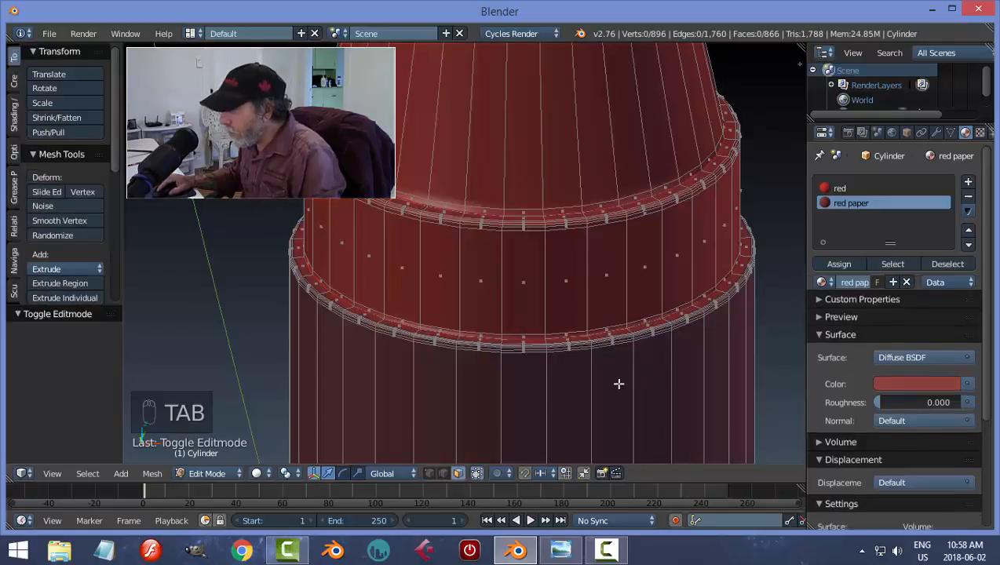
Assign the red paper material to the sloped face ring on the tip-end shoulder, deselect it, and return to Object Mode.
scroll(619, 381, "up", 5)
scroll(531, 403, "up", 2)
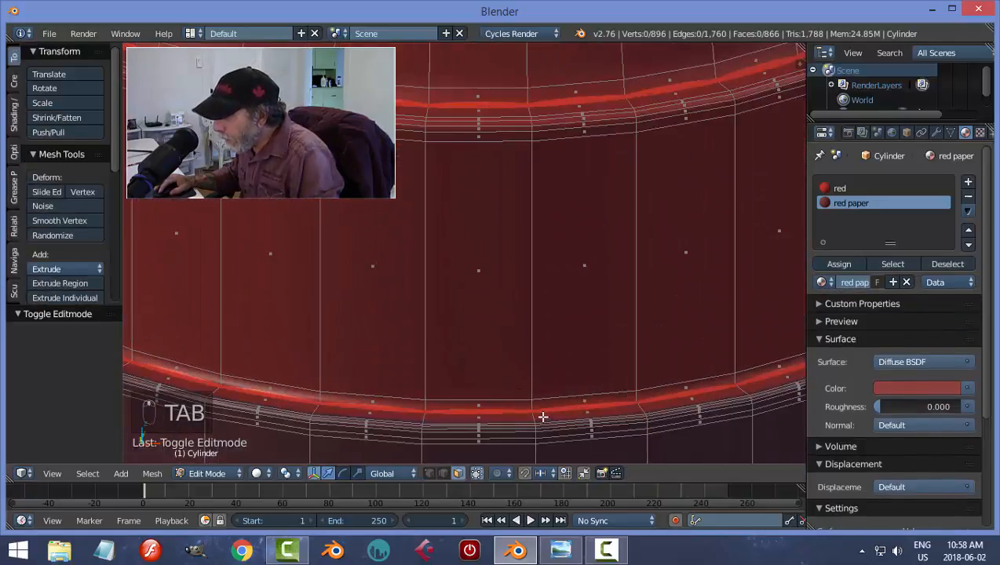
right_click(535, 417, "alt")
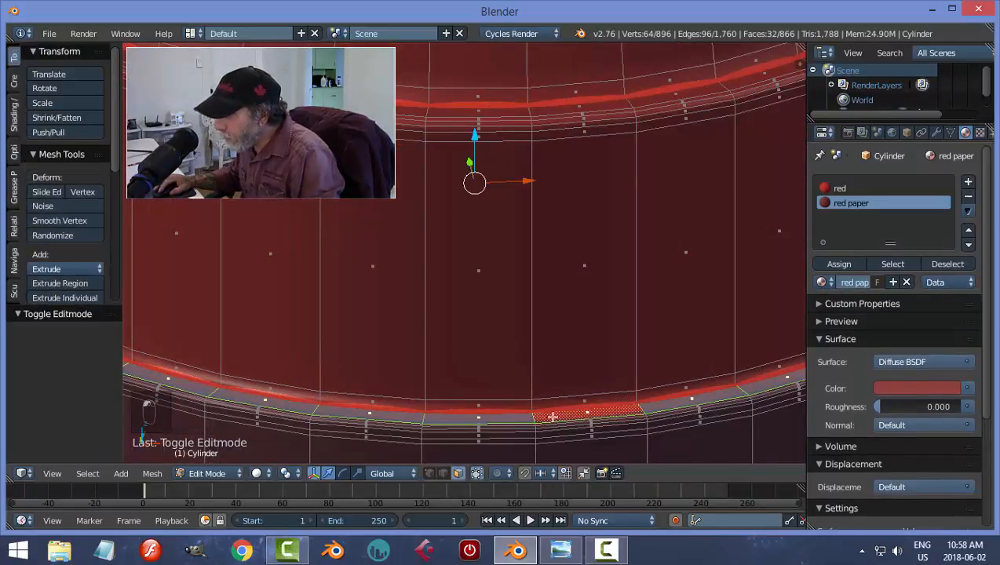
left_click(838, 264)
key("a")
key("Tab")
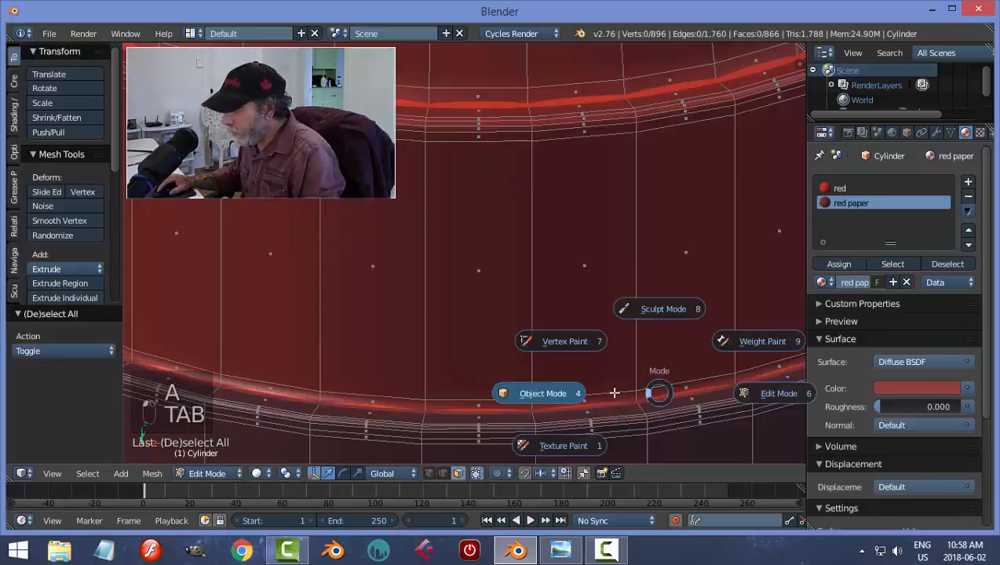
left_click(615, 393)
scroll(616, 392, "down", 4)
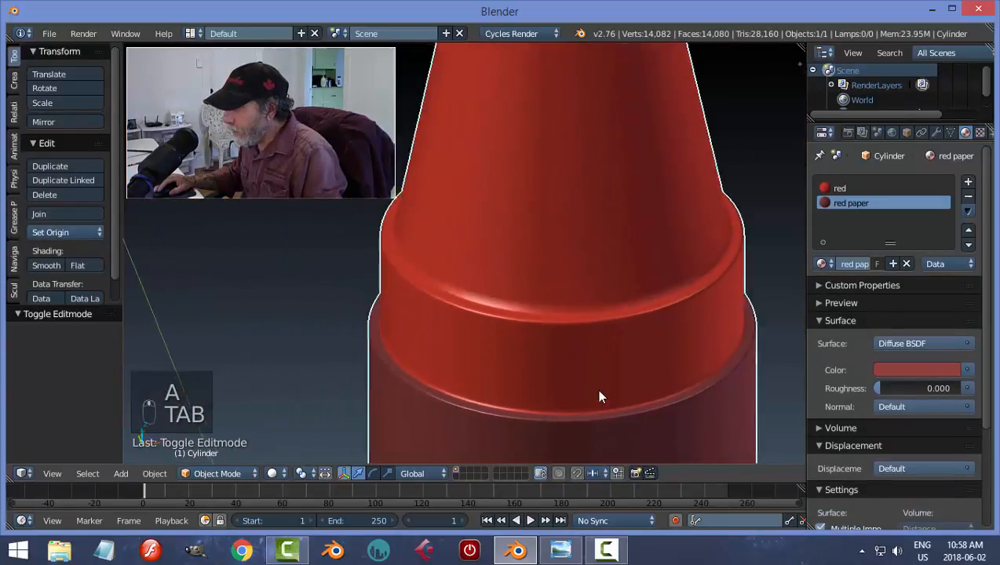
middle_click_drag(598, 396, 560, 399)
scroll(562, 402, "up", 4)
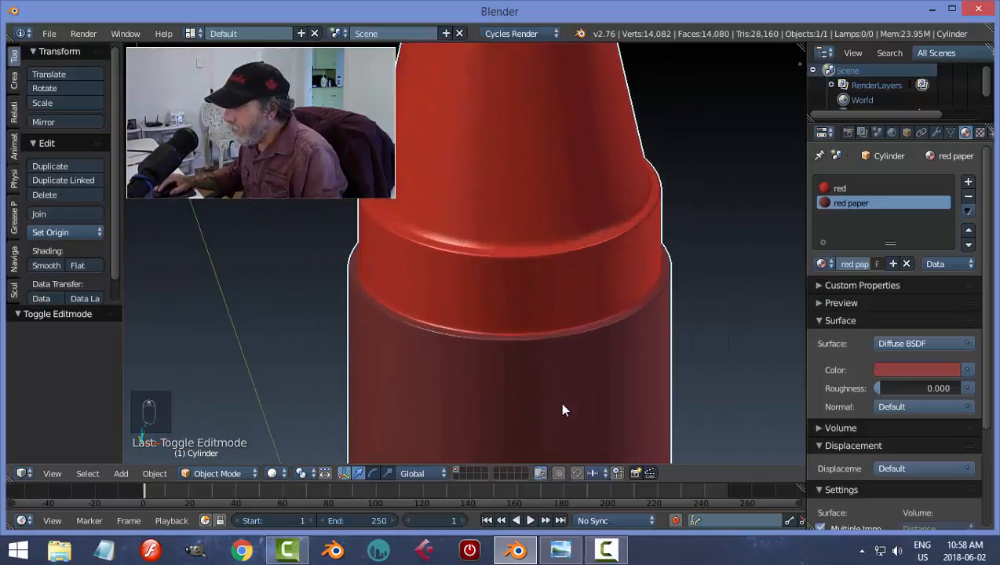
scroll(562, 410, "down", 6)
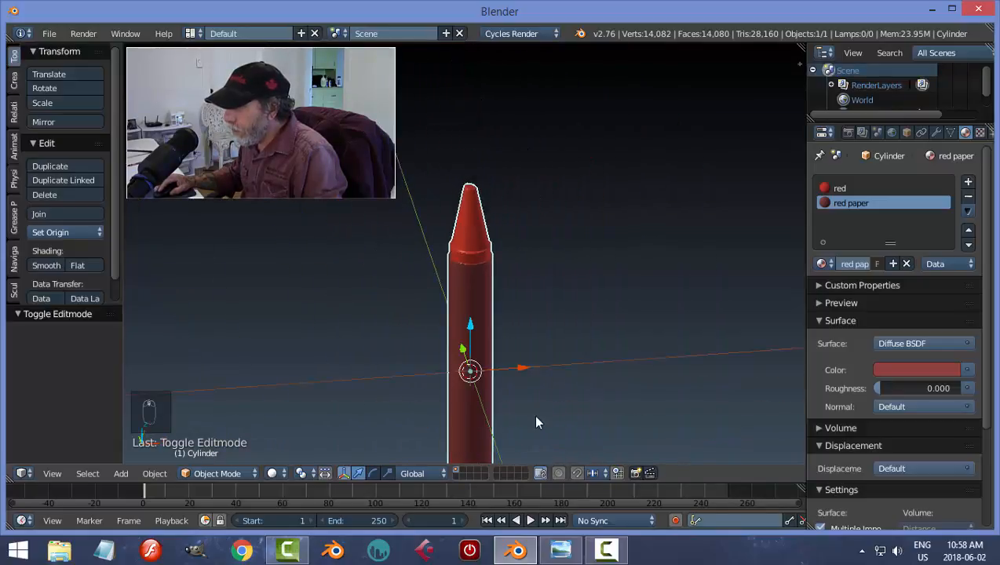
In Edit Mode, assign the red paper material to the widest wax-coloured face ring bordering the paper at the crayon's flat end, and deselect it.
middle_click_drag(536, 422, 553, 239)
scroll(551, 358, "up", 3)
scroll(574, 343, "up", 2)
key("Tab")
left_click(669, 232)
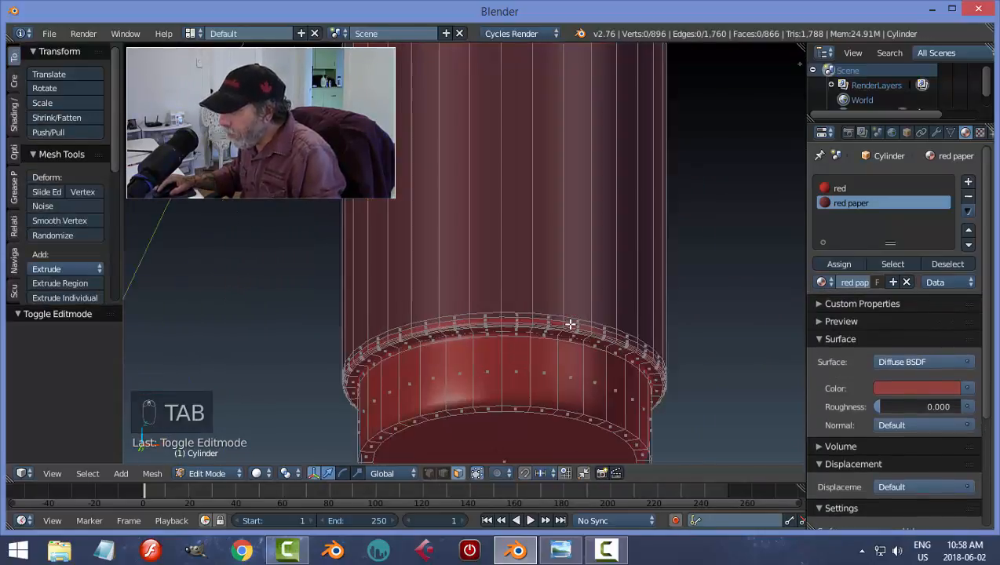
scroll(570, 324, "up", 3)
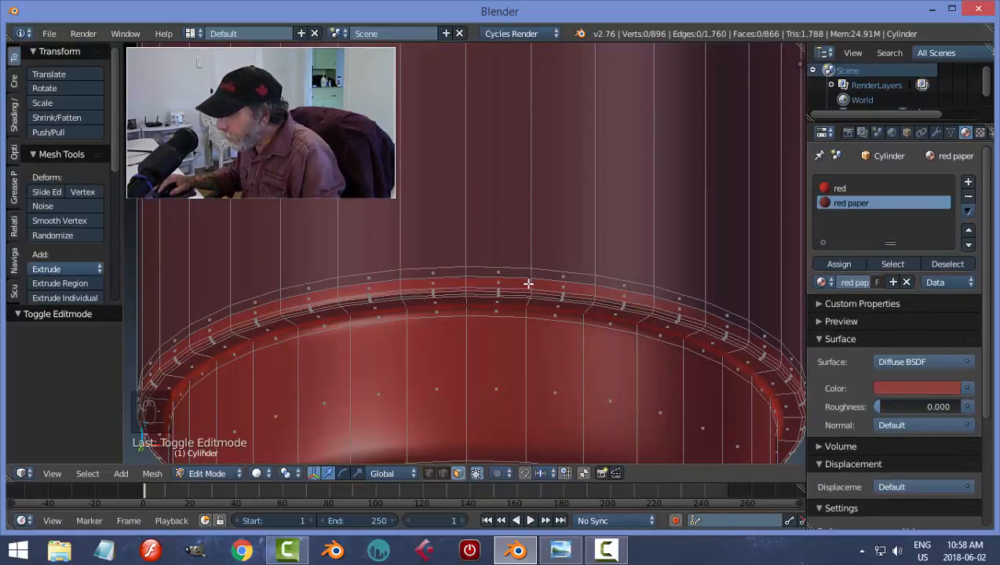
right_click(531, 283, "alt")
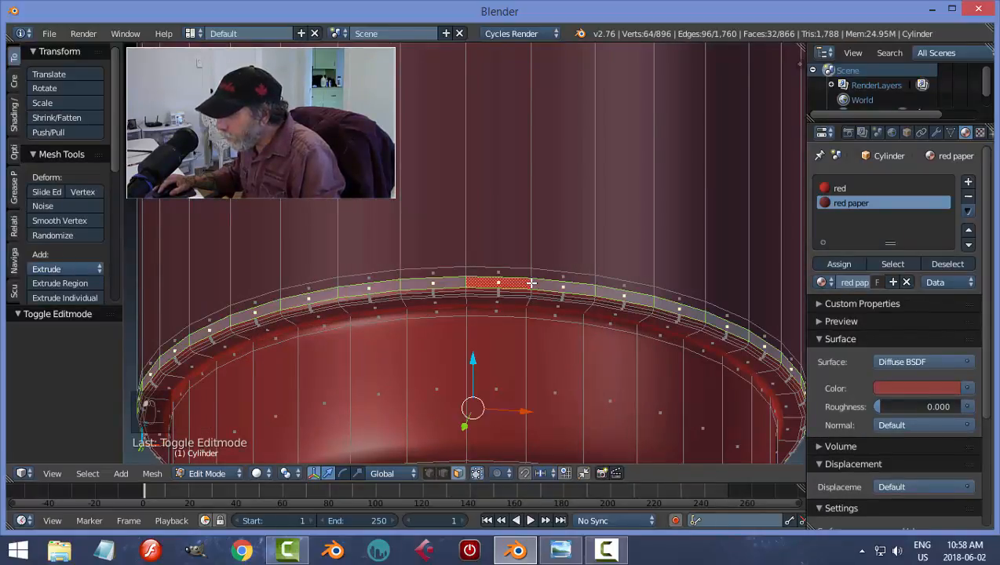
left_click(838, 264)
key("a")
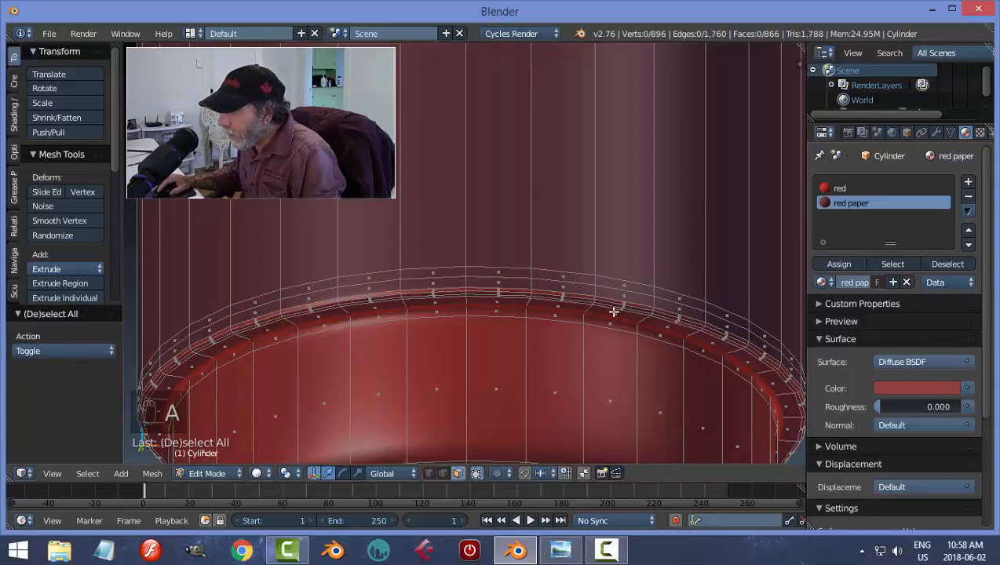
Assign the red paper material to the adjacent thin face ring on the flat-end shoulder's rim, and deselect it.
scroll(591, 321, "up", 2)
right_click(580, 317, "alt")
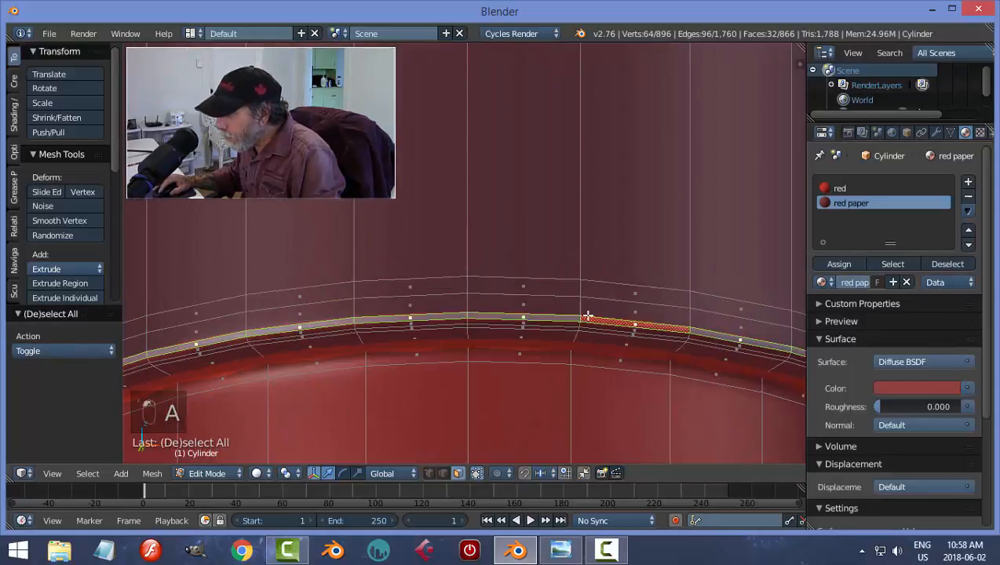
left_click(838, 263)
key("a")
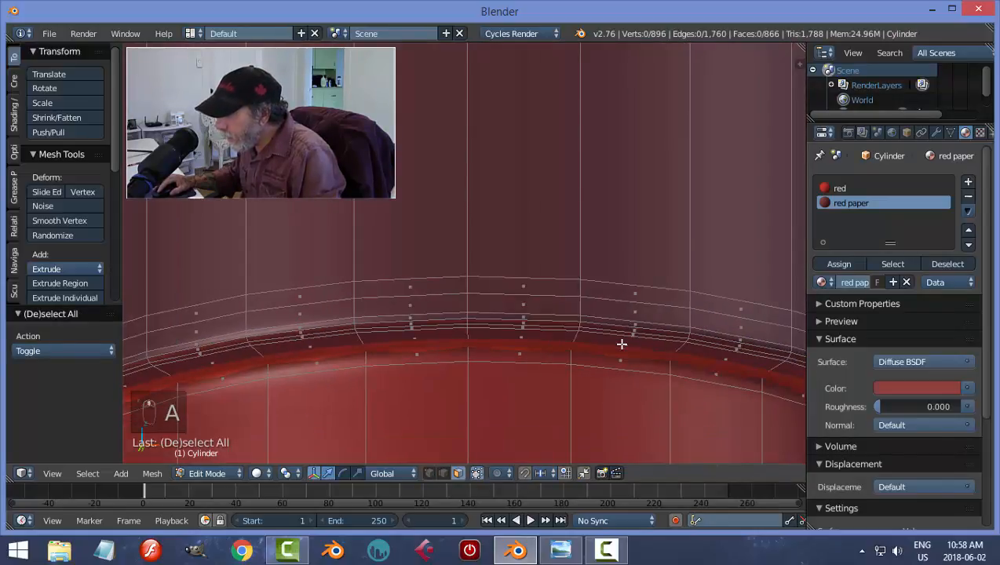
With edge selection, move the edge loop where the flat-end wax meets the shoulder 0.005 along Z, deselect it, and check it in Object Mode.
key("ctrl+Tab")
left_click(593, 330)
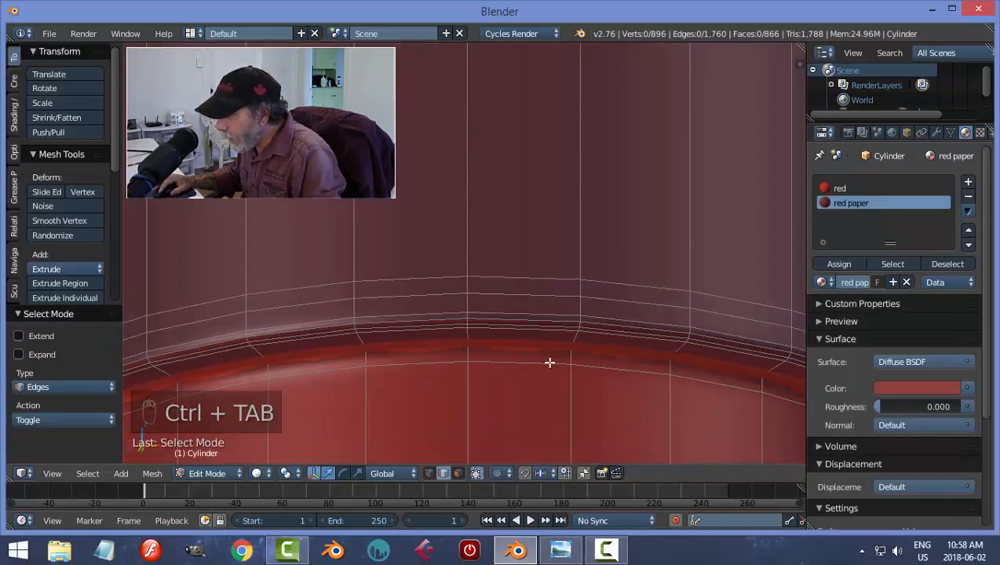
right_click(549, 361, "alt")
scroll(627, 362, "down", 3)
middle_click_drag(483, 338, 523, 297)
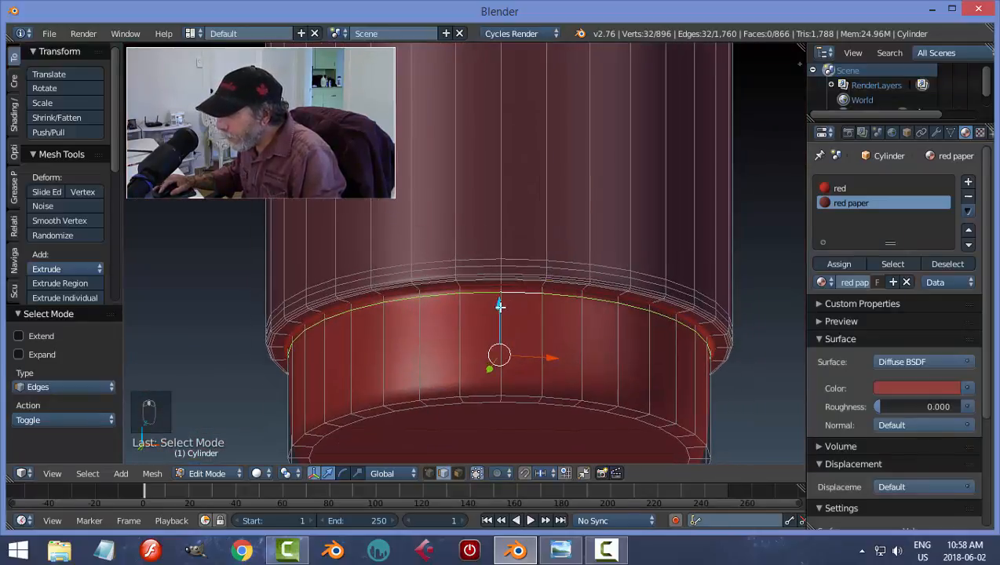
left_click_drag(499, 306, 495, 302)
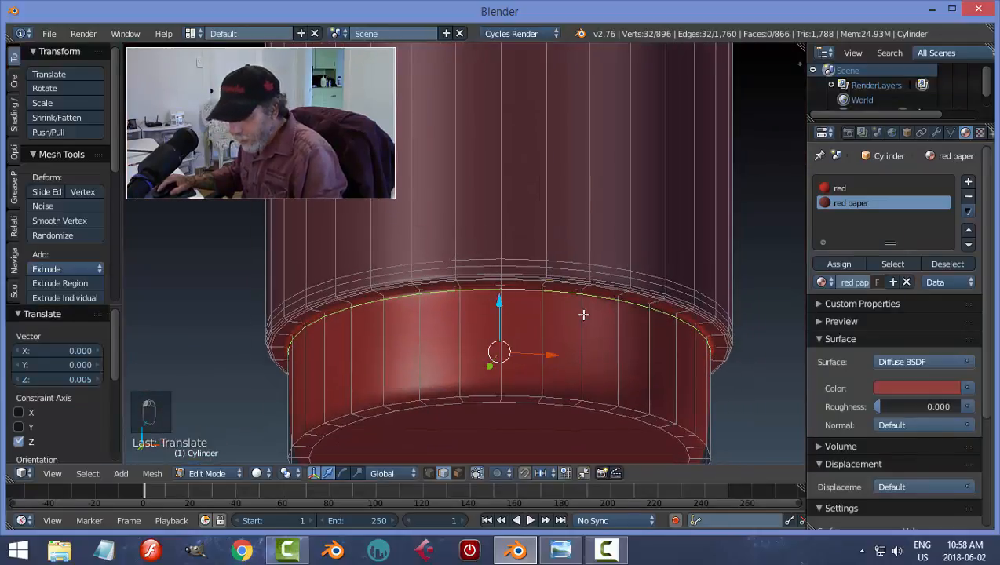
key("a")
key("Tab")
scroll(582, 320, "down", 3)
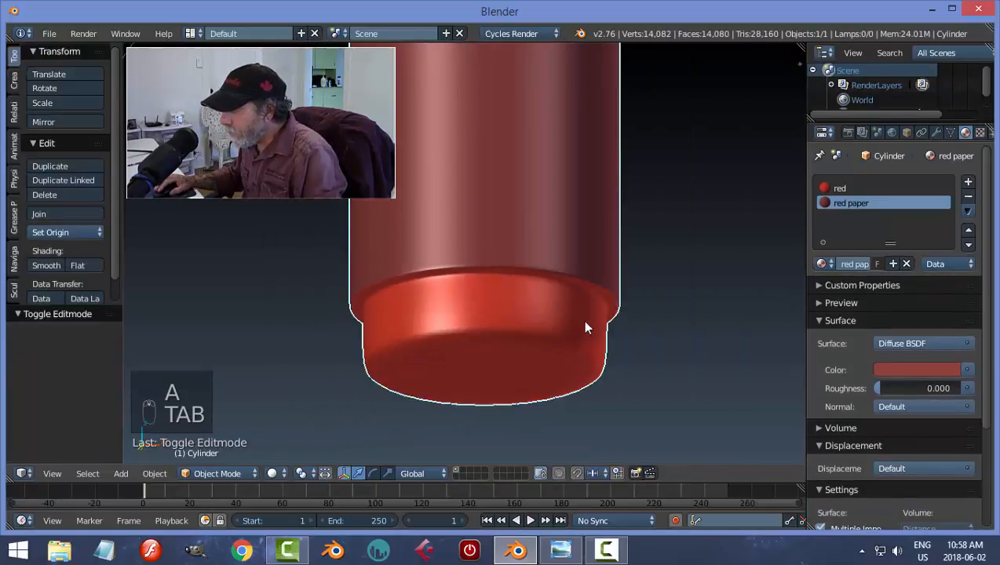
middle_click_drag(583, 319, 594, 324)
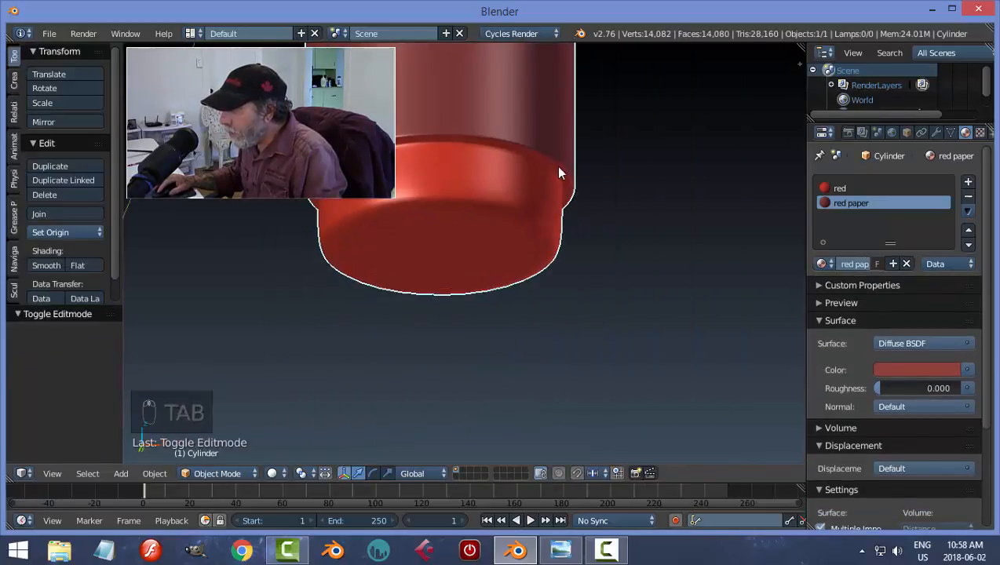
middle_click_drag(614, 183, 616, 298, "shift")
In Edit Mode with face selection, assign the red paper material to the flat-end shoulder's two thin rim rings and its sloped ring, then deselect them.
key("Tab")
left_click(681, 298)
scroll(691, 302, "up", 6)
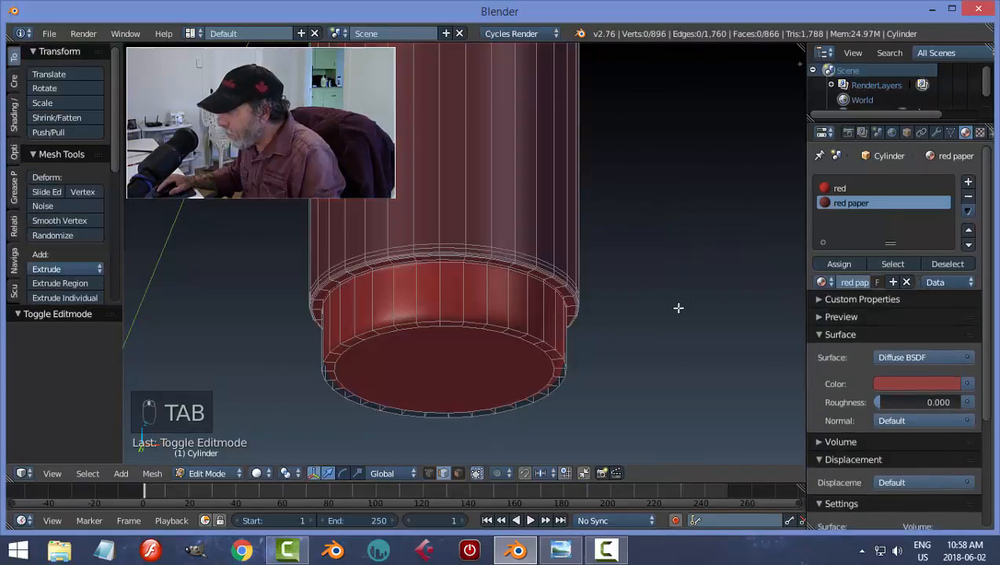
scroll(624, 303, "up", 2)
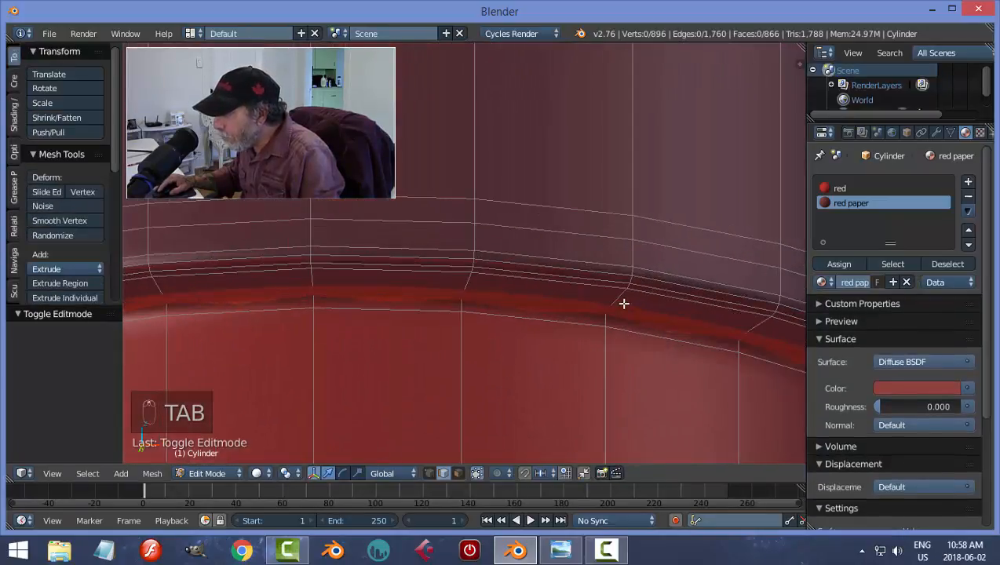
scroll(621, 298, "up", 1)
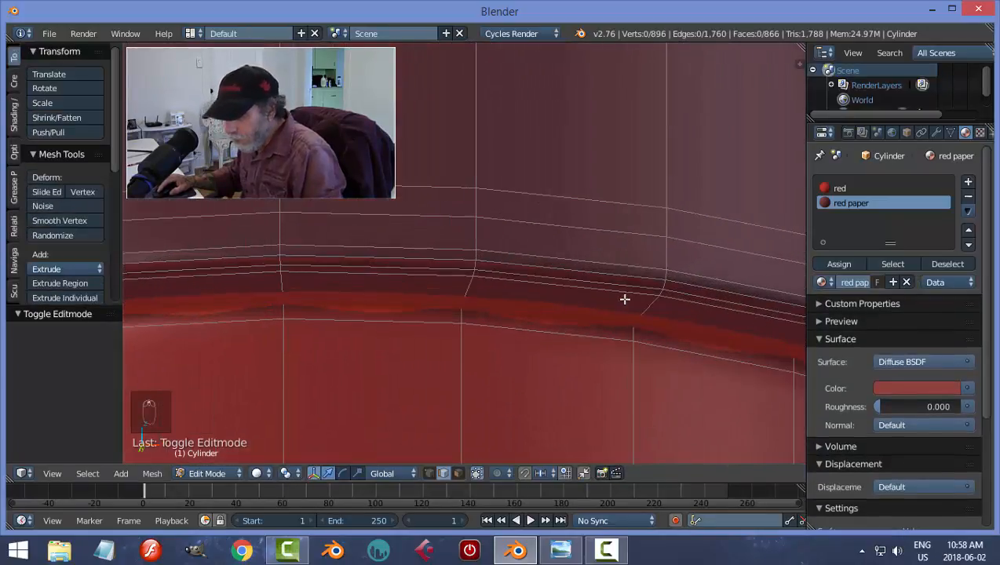
left_click(455, 473)
right_click(663, 283, "alt")
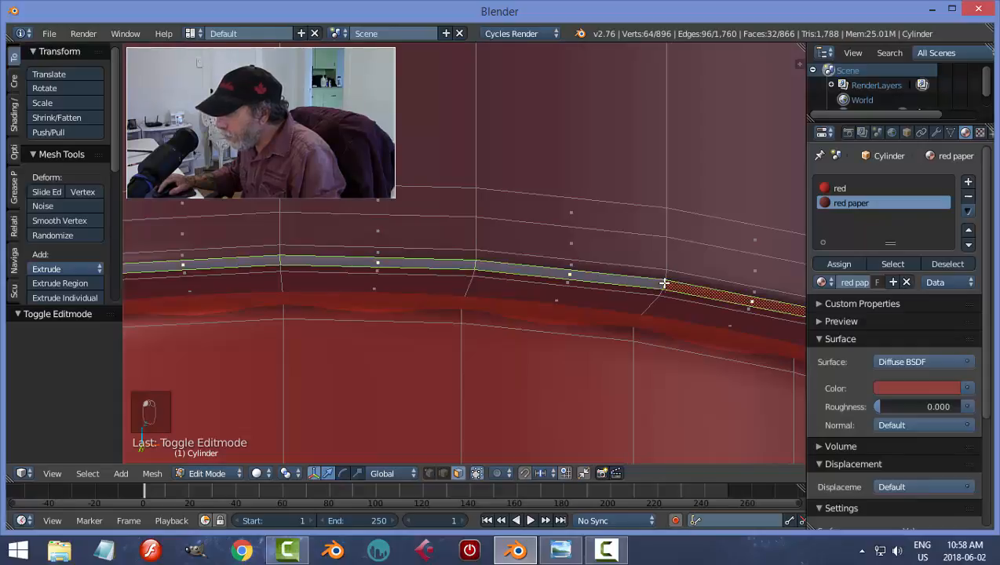
right_click(664, 294, "alt+shift")
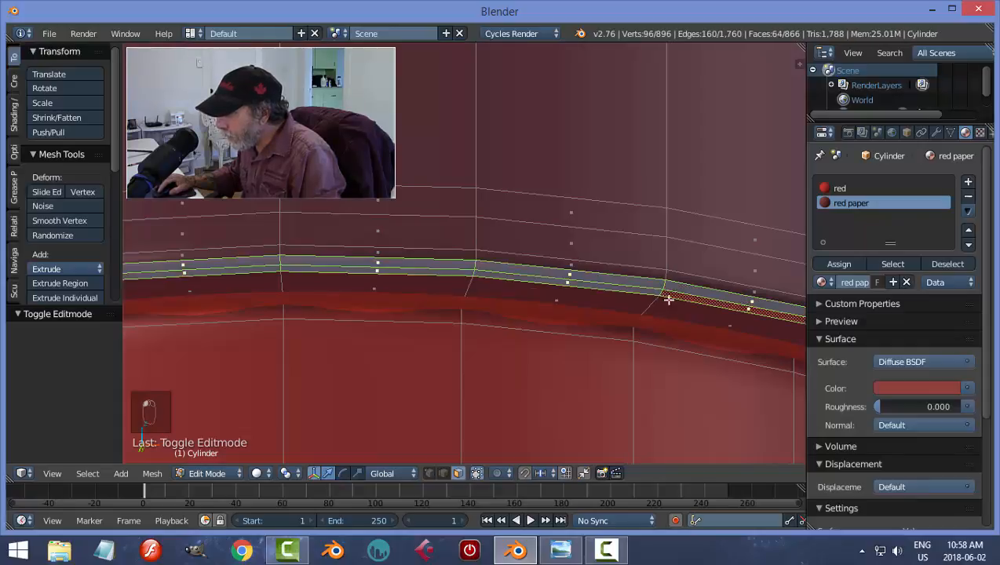
right_click(648, 304, "alt+shift")
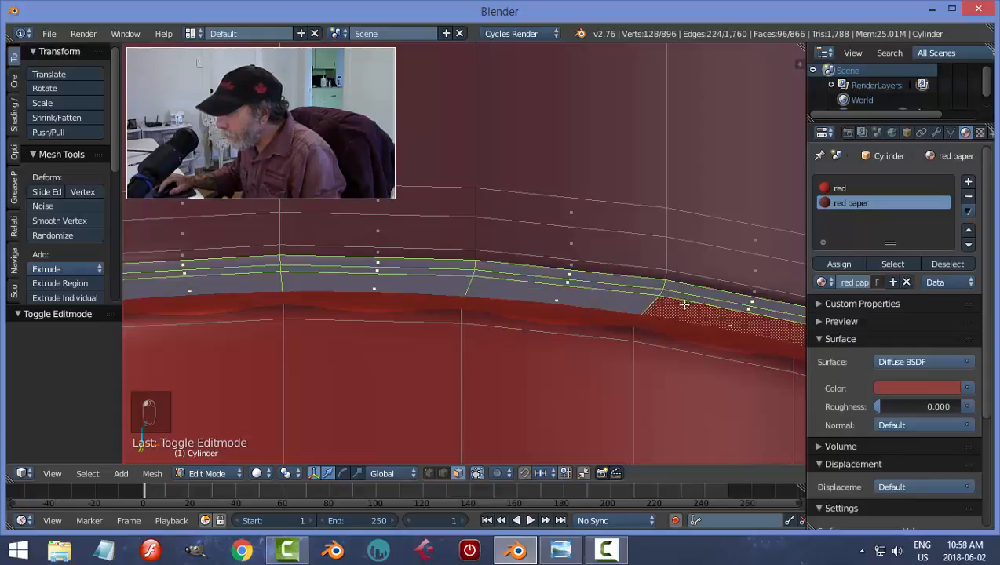
left_click(831, 261)
key("a")
In Object Mode, deselect the crayon and examine the paper edges at its flat end and tip-end shoulder.
key("Tab")
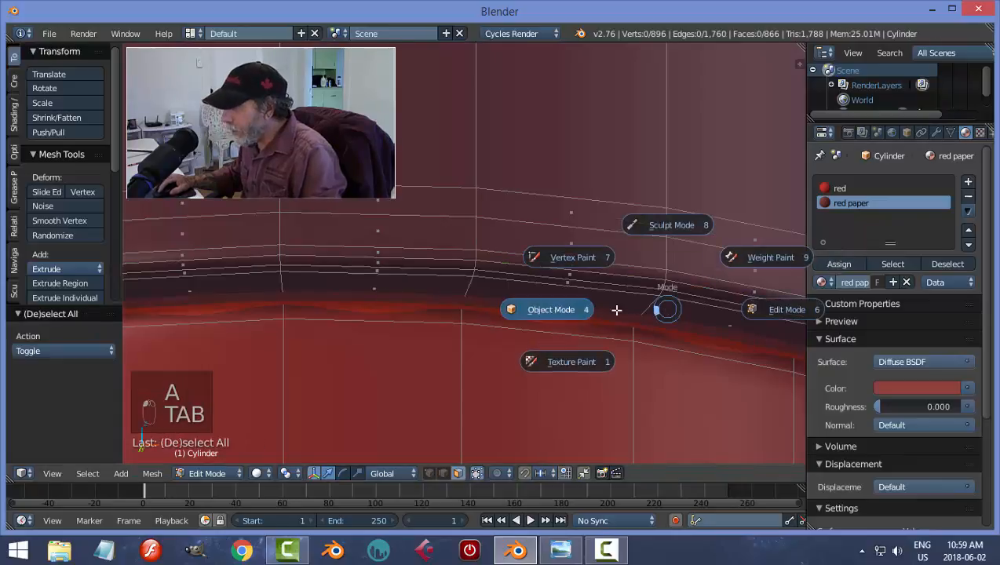
scroll(611, 312, "down", 5)
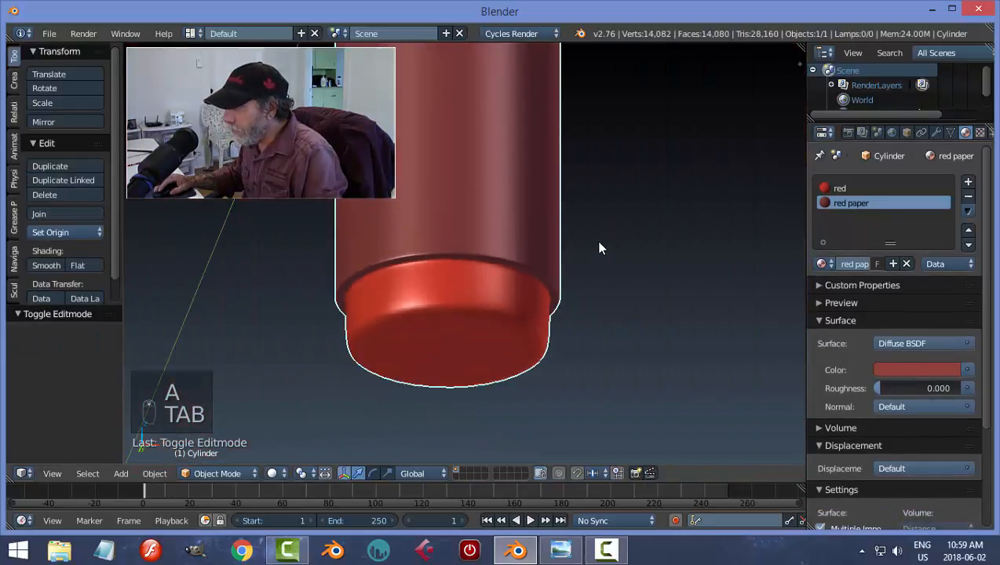
scroll(595, 240, "down", 3)
middle_click_drag(602, 227, 598, 285)
key("a")
scroll(598, 287, "up", 5)
scroll(600, 278, "up", 3)
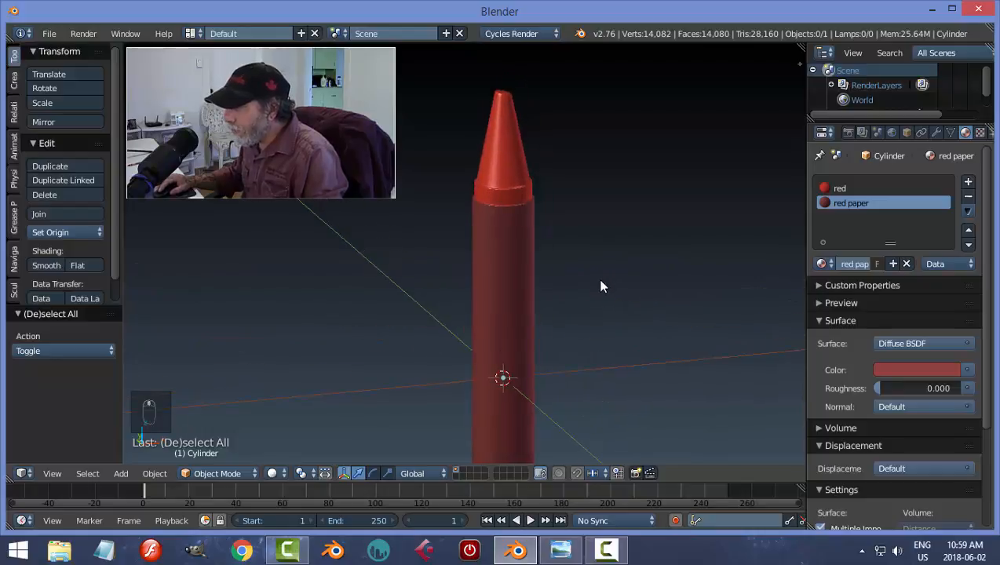
scroll(616, 239, "up", 2)
middle_click_drag(627, 223, 611, 301)
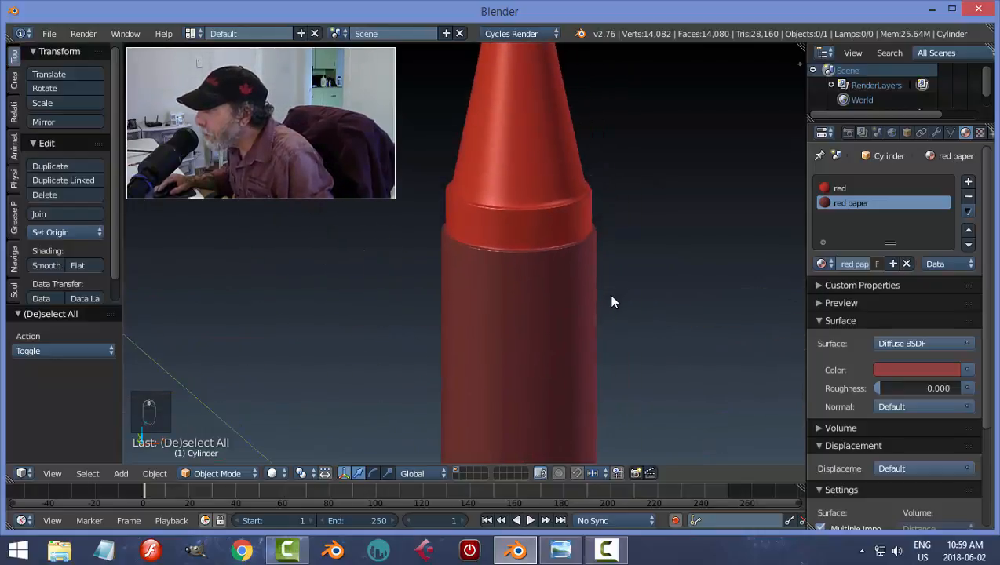
scroll(611, 305, "up", 4)
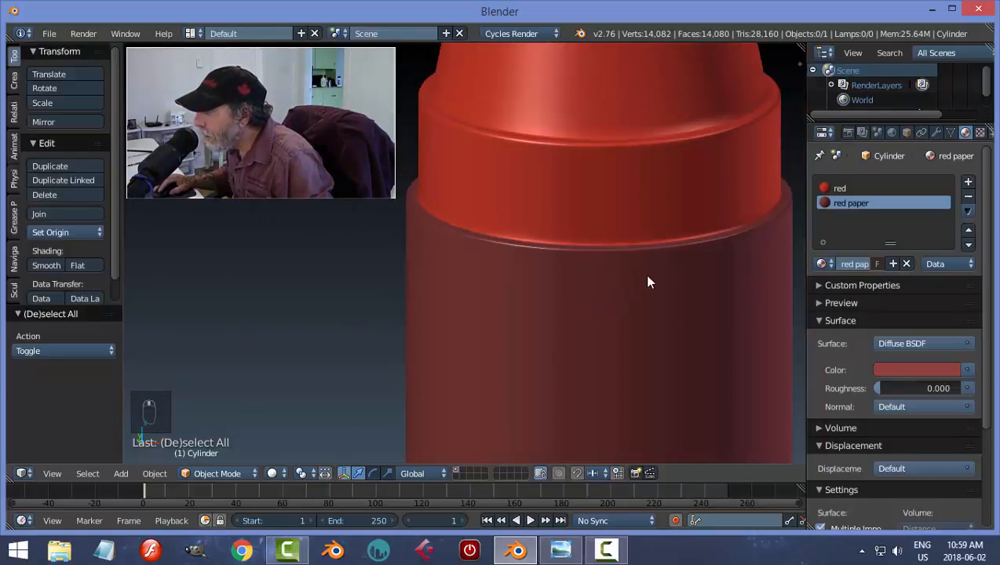
In Edit Mode with edge selection, lower the edge loop at the tip-end wax collar's base slightly along Z, deselect it, and return to Object Mode.
key("Tab")
left_click(744, 272)
scroll(591, 308, "up", 2)
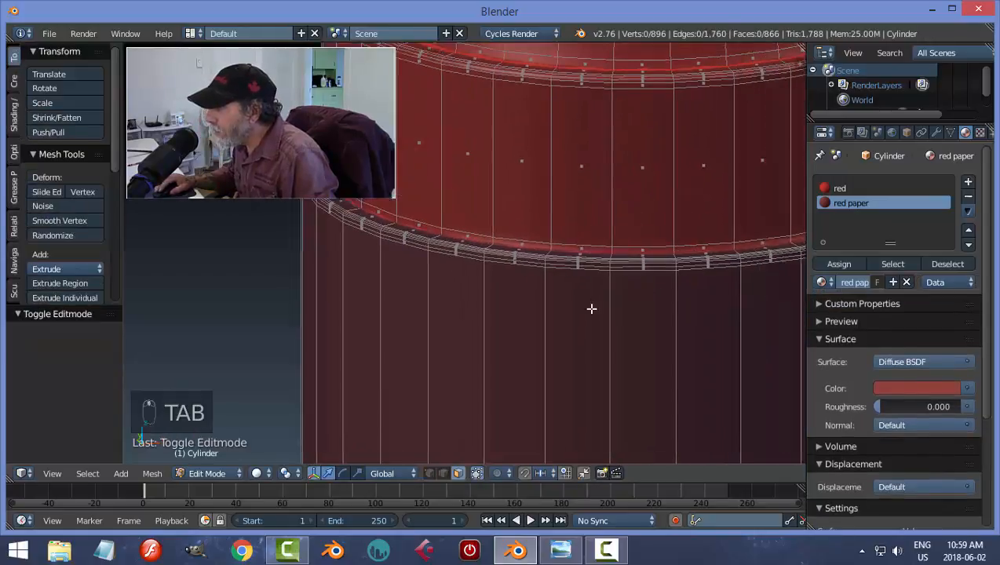
scroll(558, 328, "up", 3)
key("ctrl+Tab")
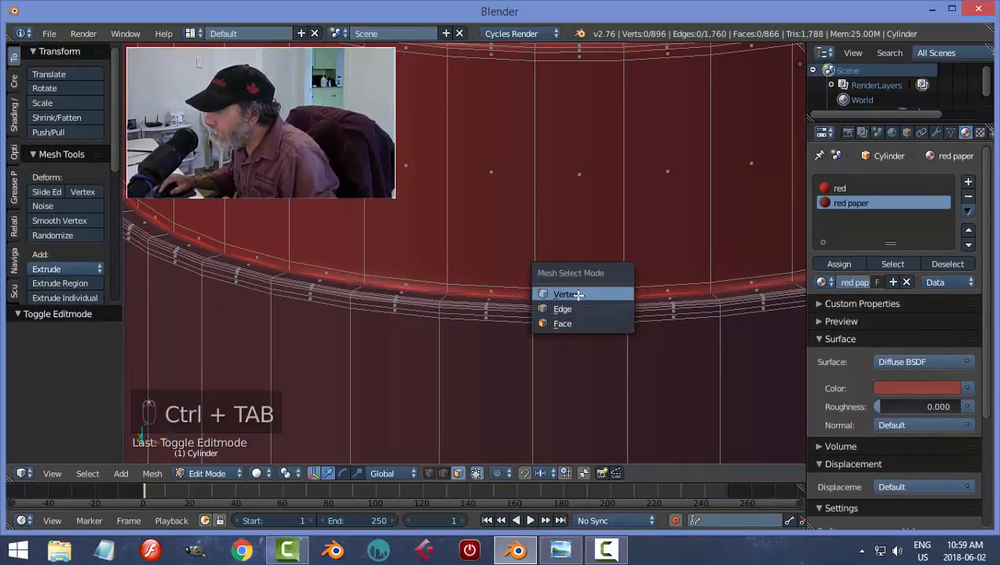
left_click(580, 310)
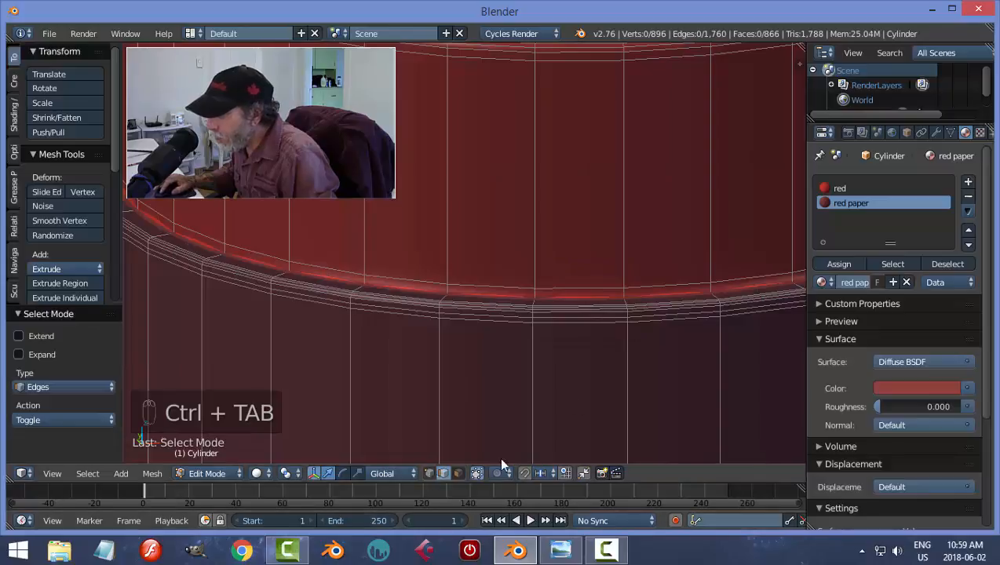
right_click(585, 288, "alt")
scroll(613, 247, "down", 2)
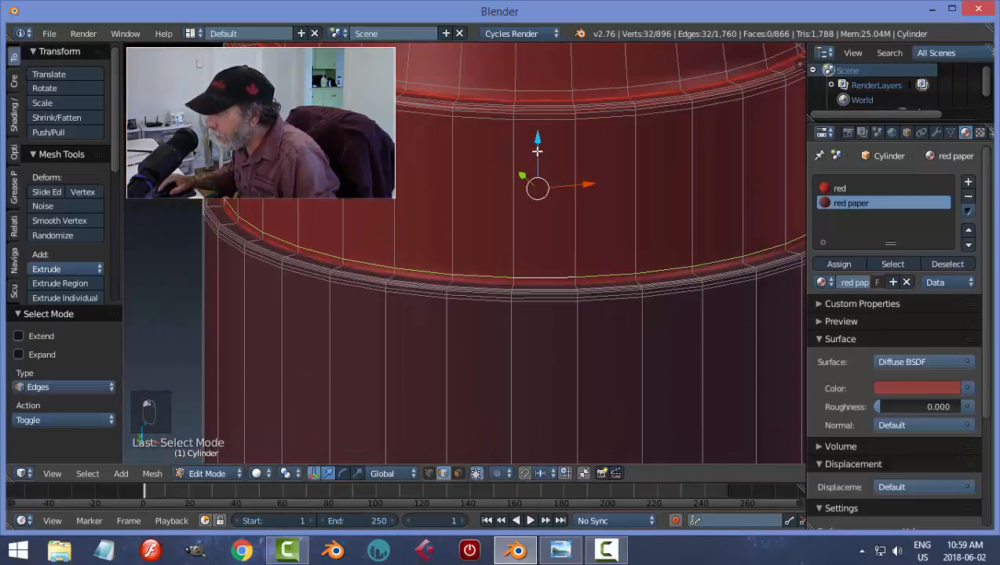
scroll(602, 215, "up", 3)
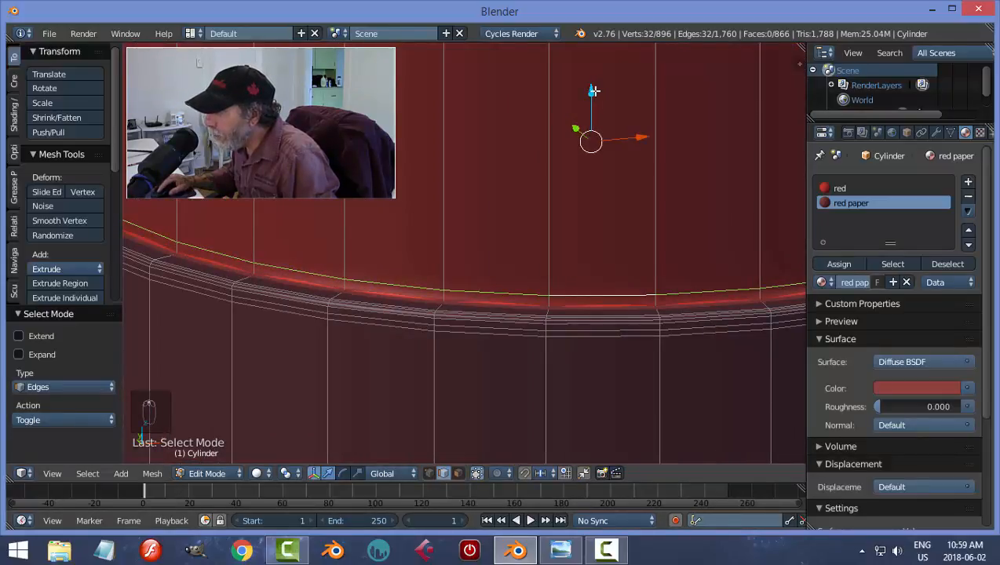
left_click_drag(594, 91, 593, 100)
key("a")
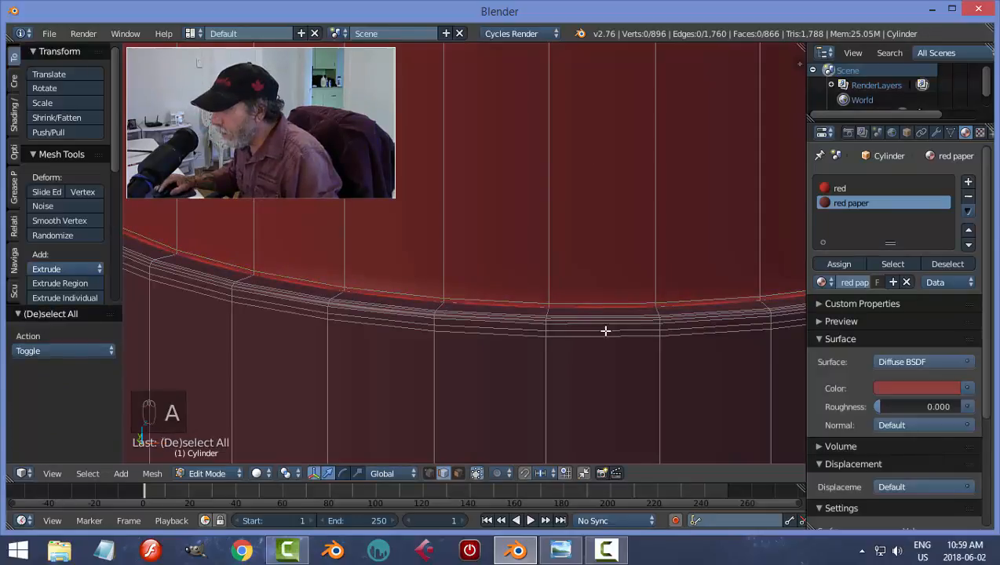
scroll(605, 330, "down", 5)
key("Tab")
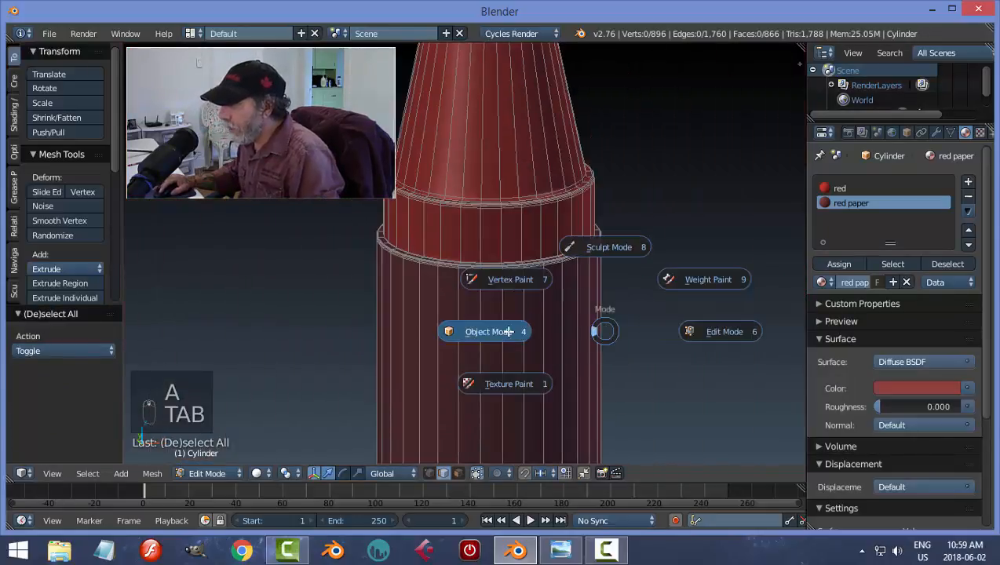
Examine the paper edge around the tip-end shoulder in Object Mode, then re-enter Edit Mode at that edge.
left_click(507, 332)
scroll(662, 333, "down", 2)
middle_click_drag(602, 319, 576, 308)
scroll(606, 335, "up", 3)
scroll(577, 309, "up", 2)
scroll(559, 353, "down", 2)
key("Tab")
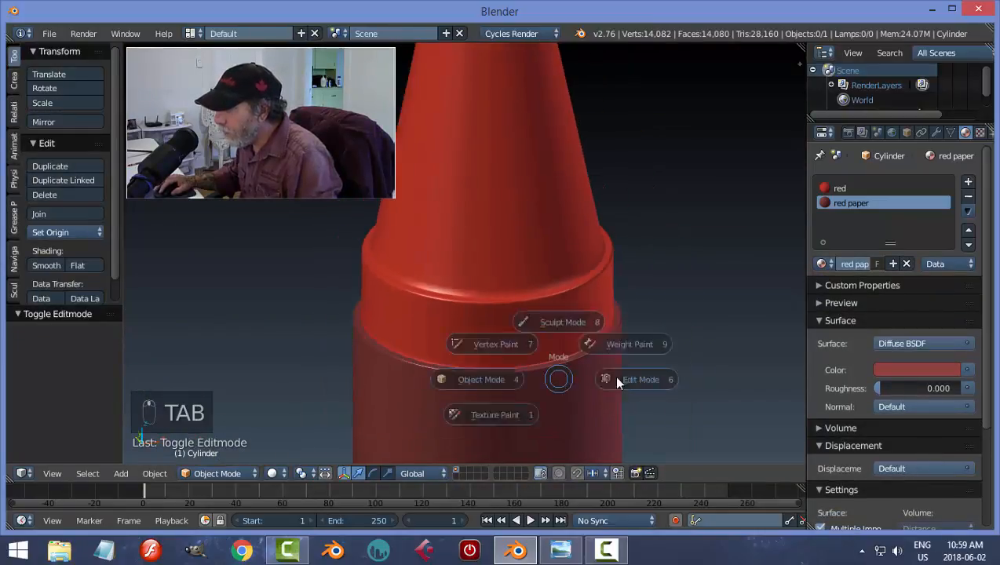
left_click(572, 381)
scroll(574, 381, "up", 6)
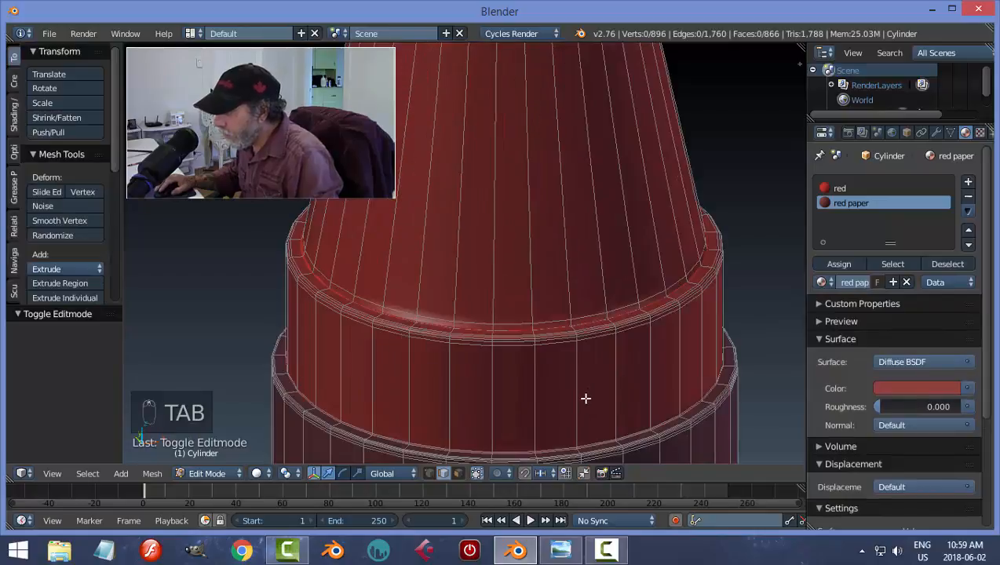
scroll(589, 335, "up", 1)
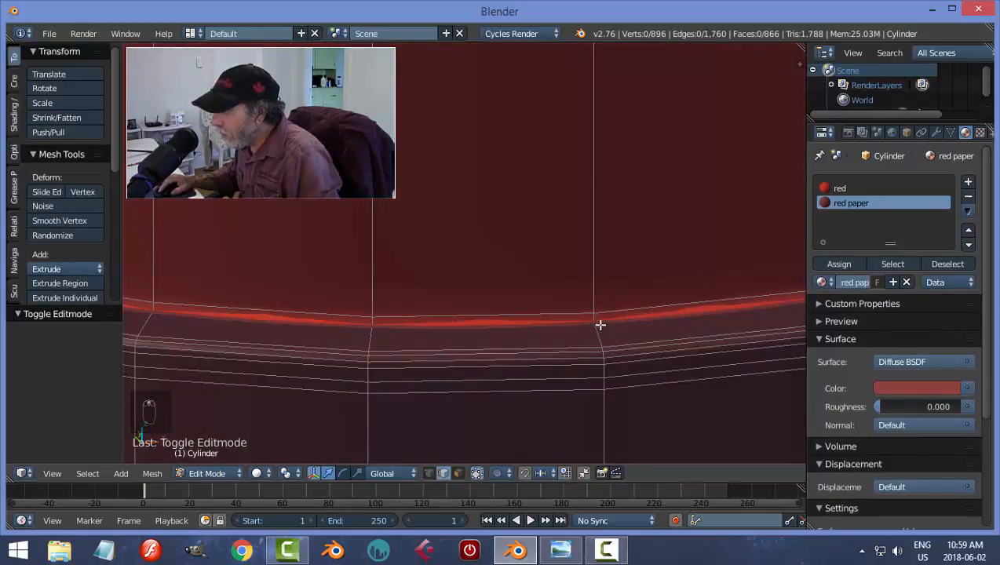
With face selection, try assigning the red paper material to the thin face ring at the tip-end collar's base, then undo it and deselect.
key("ctrl+Tab")
left_click(604, 339)
right_click(594, 318, "alt")
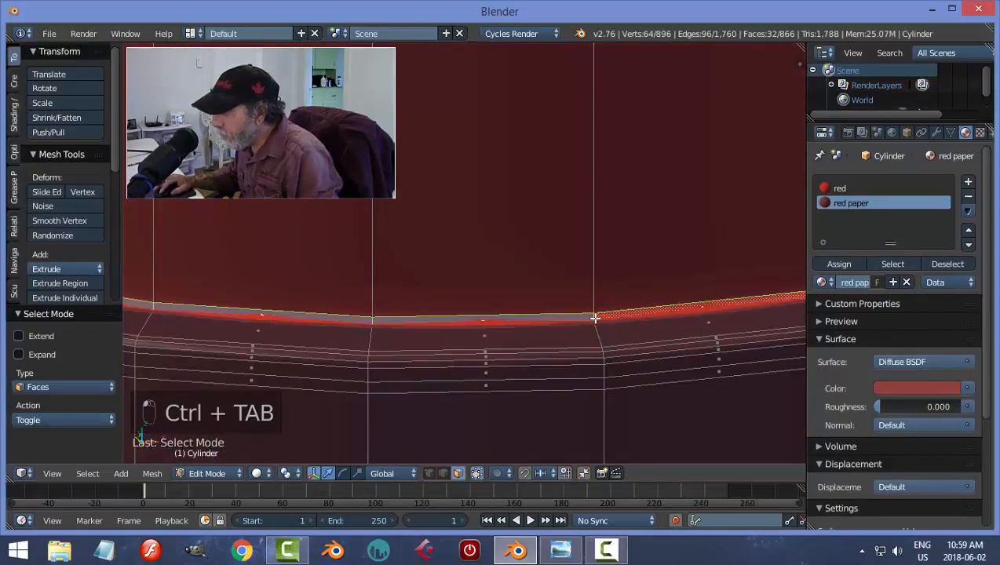
left_click(836, 265)
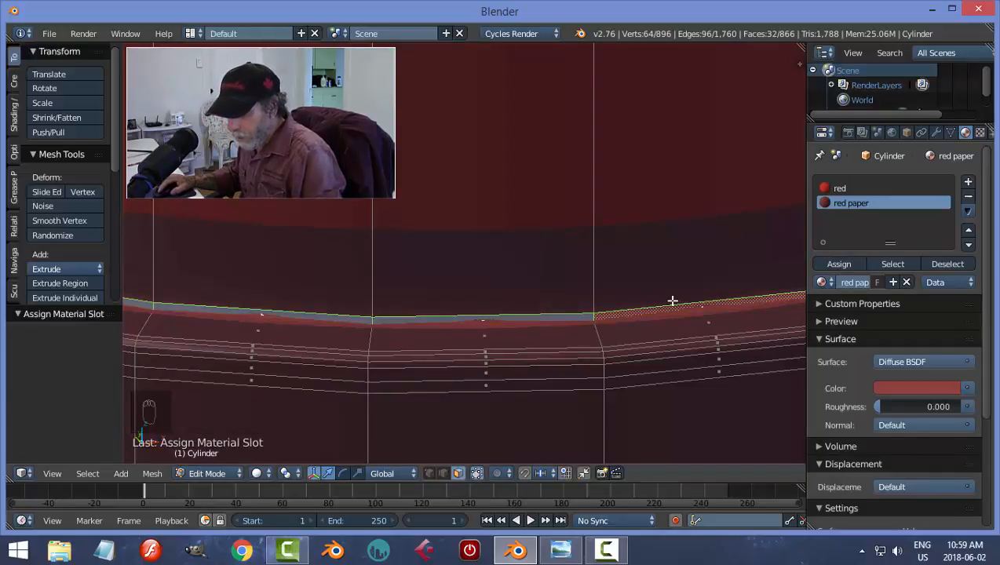
key("ctrl+z")
key("a")
With edge selection, lower the loop at the tip-end collar's base slightly further along Z, deselect it, and check the crayon in Object Mode.
key("ctrl+Tab")
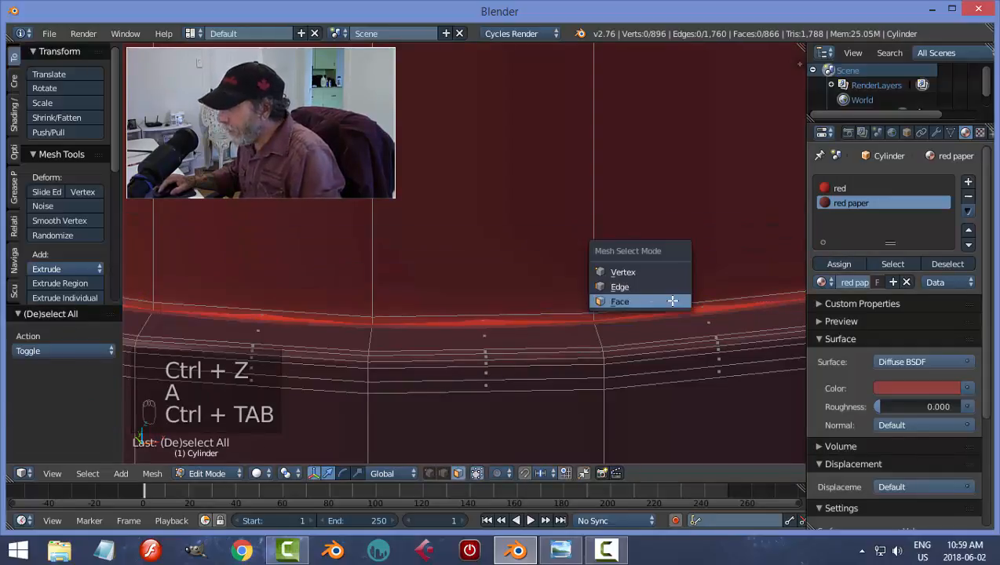
left_click(609, 286)
right_click(593, 314, "alt")
scroll(596, 303, "down", 3)
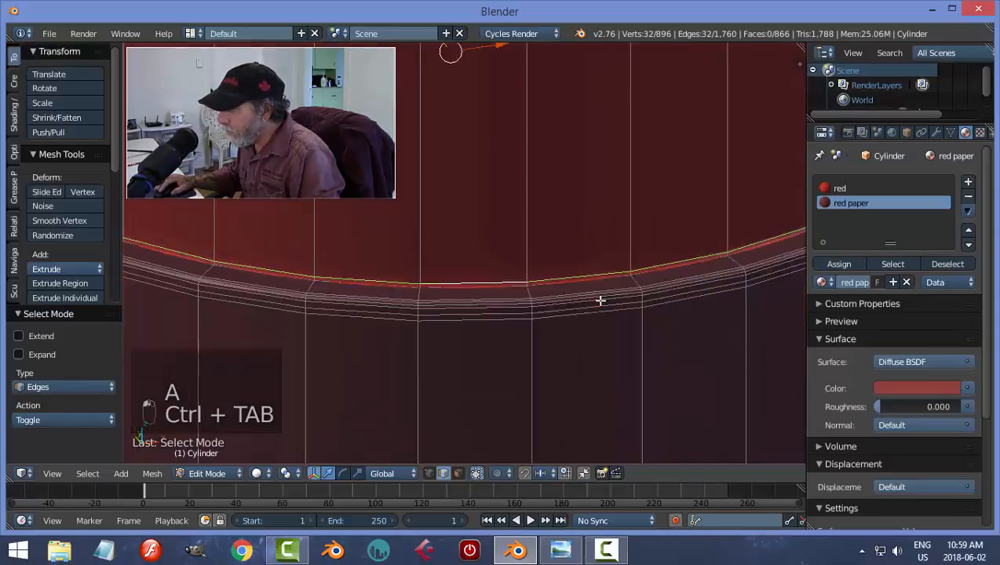
middle_click_drag(472, 131, 480, 186, "shift")
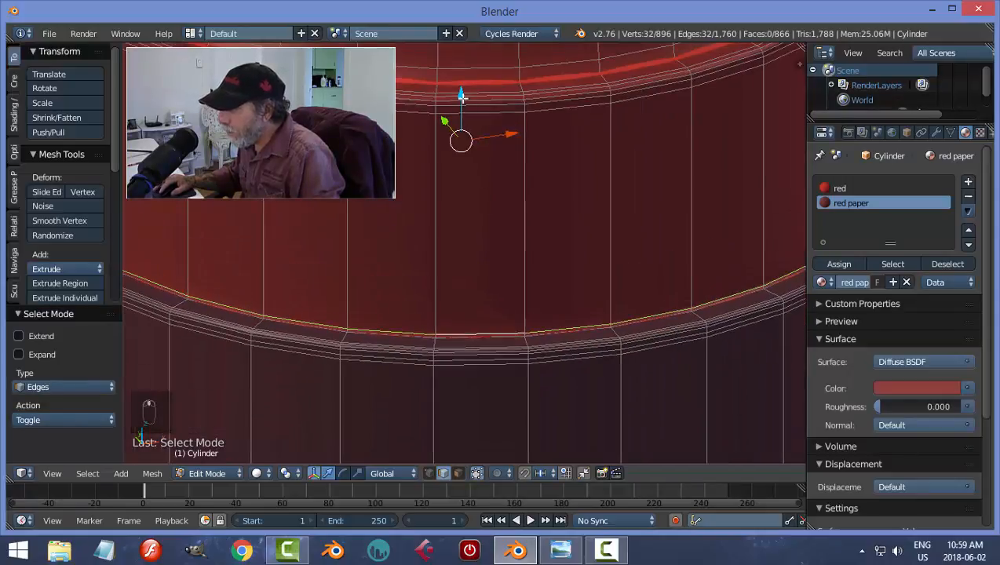
left_click_drag(462, 95, 462, 100)
key("a")
key("Tab")
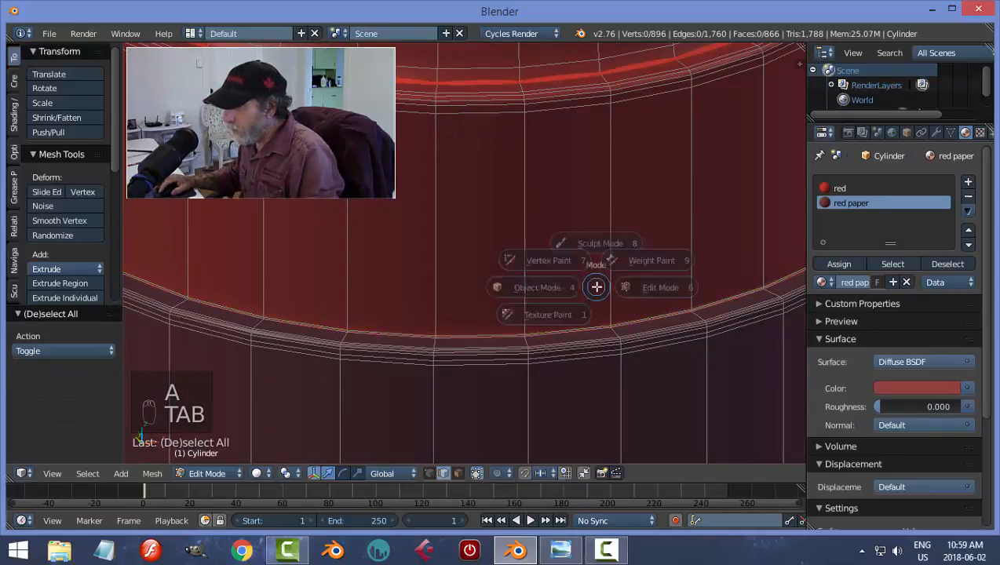
scroll(609, 291, "down", 5)
scroll(540, 361, "down", 4)
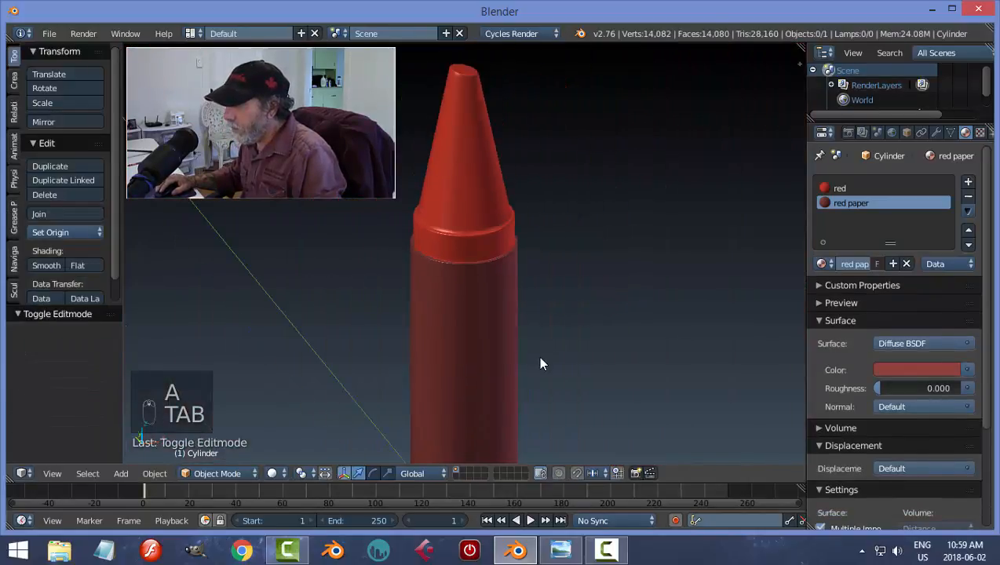
middle_click_drag(516, 364, 574, 291)
scroll(536, 296, "up", 2)
scroll(577, 314, "down", 2)
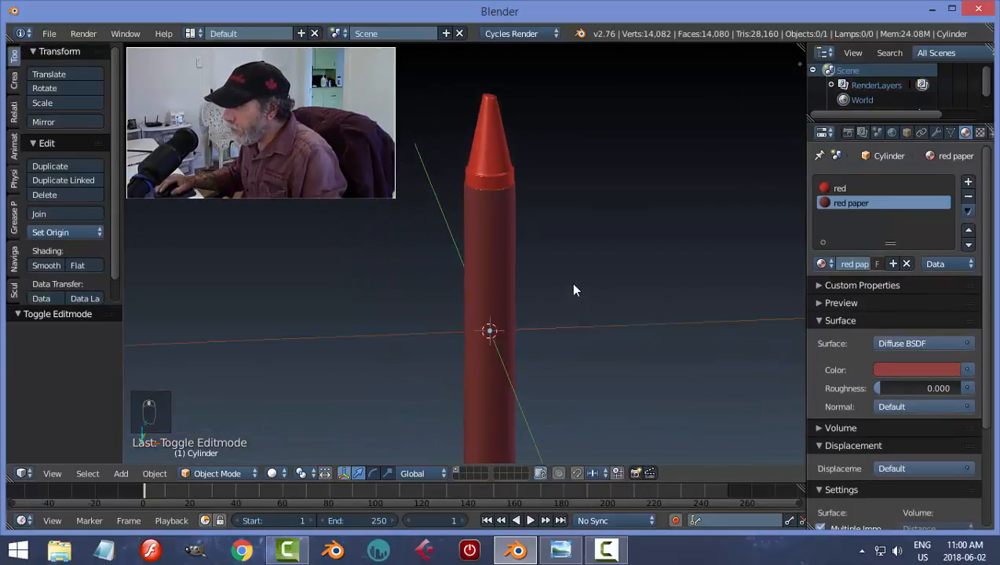
Select the crayon, enter Edit Mode, and add a horizontal loop cut around the paper wrapper just below the tip-end shoulder.
right_click(502, 280)
key("Tab")
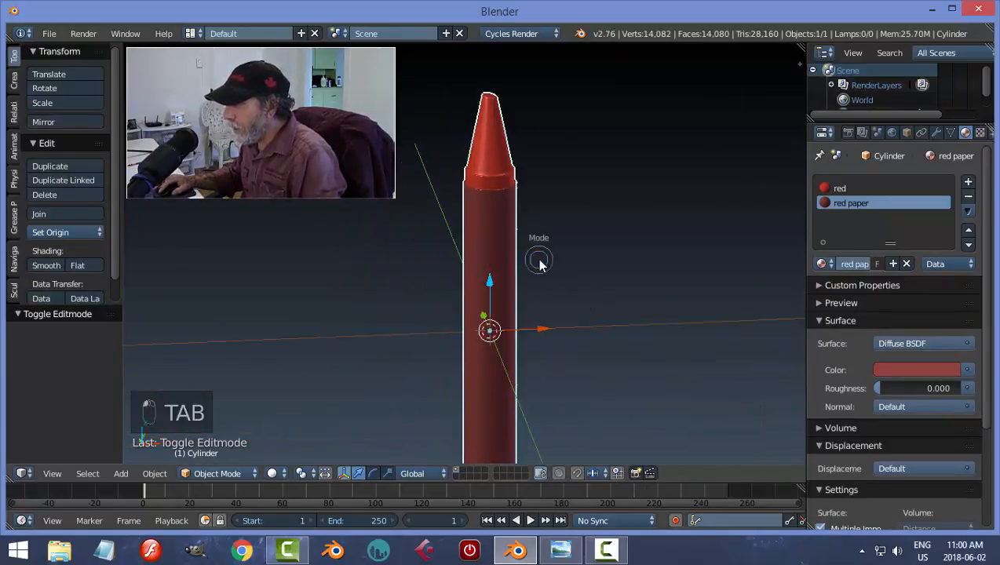
left_click(637, 258)
middle_click_drag(580, 290, 615, 284)
scroll(614, 284, "down", 3)
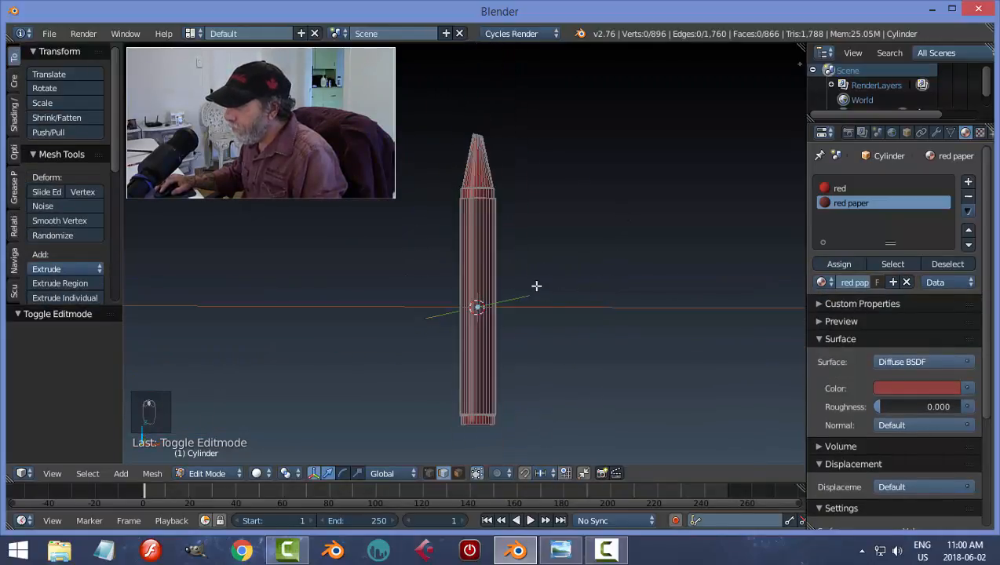
key("ctrl+r")
left_click(482, 256)
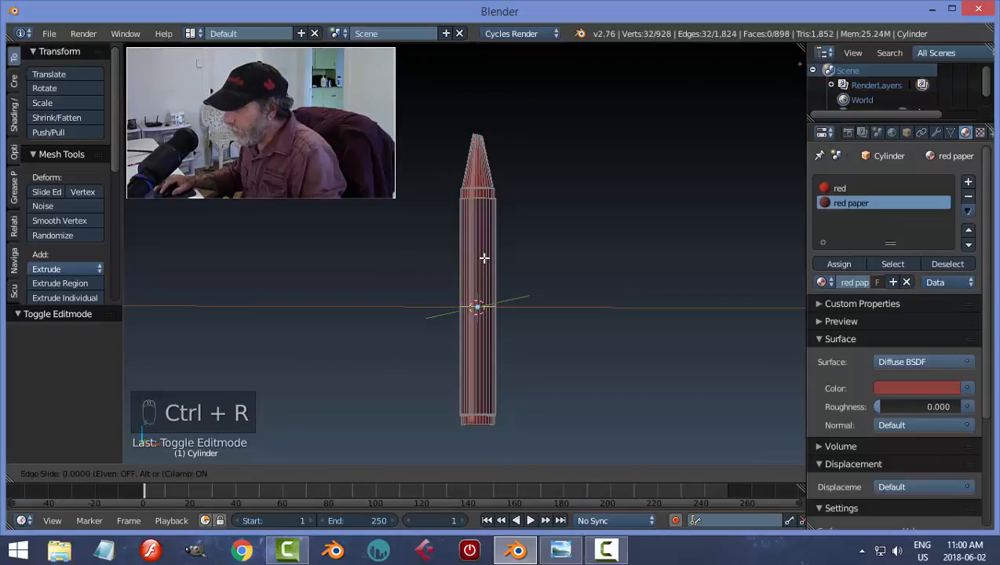
left_click(497, 161)
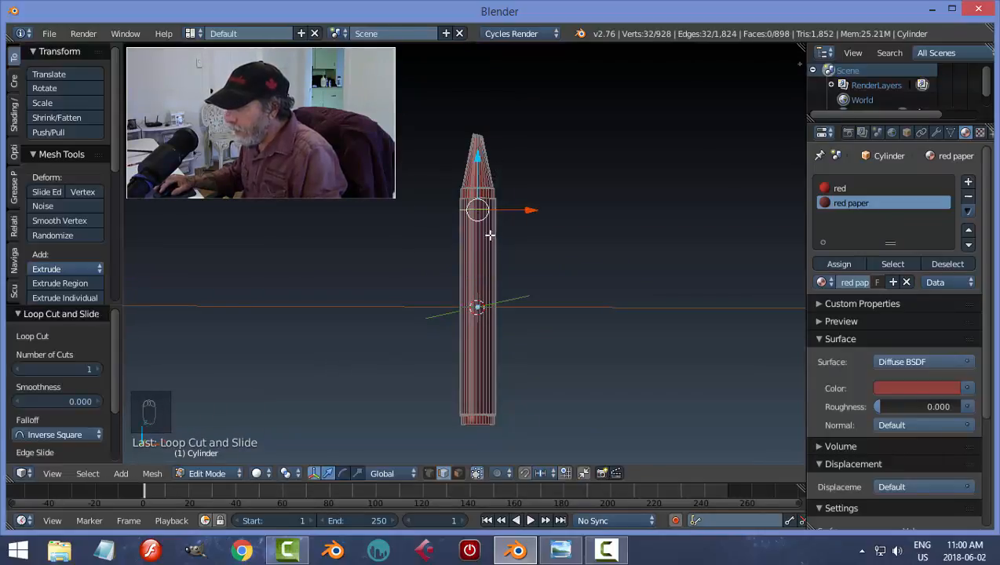
Add a second loop cut just below the first on the wrapper, raise it 0.036 along Z, and deselect it.
key("ctrl+r")
left_click(489, 240)
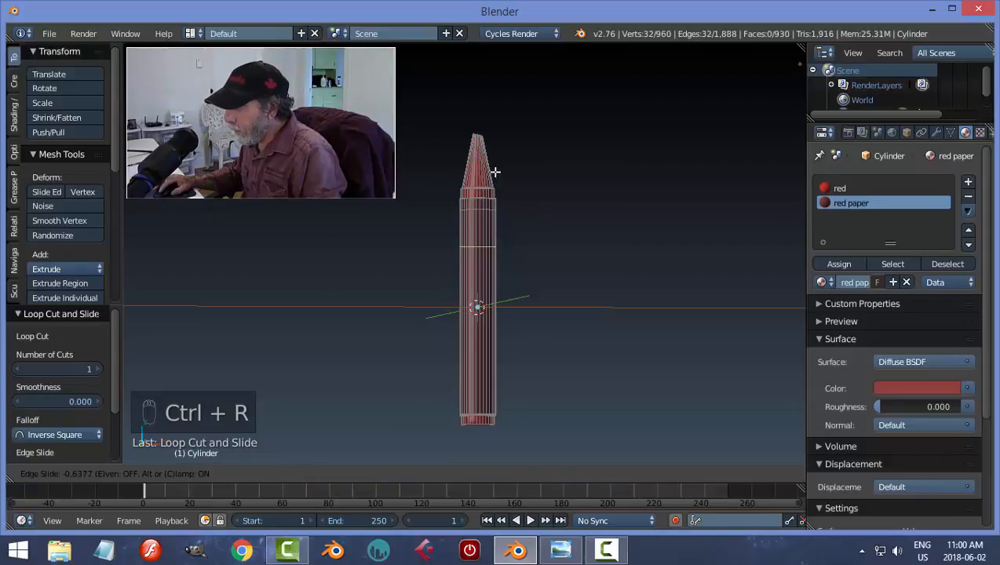
left_click(502, 149)
scroll(584, 241, "up", 6)
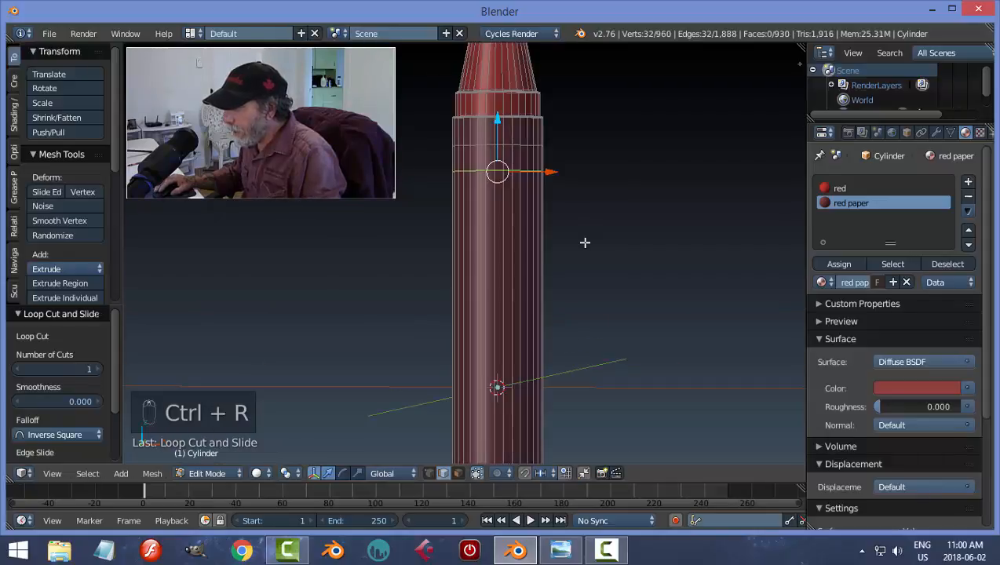
middle_click_drag(616, 249, 613, 252, "shift")
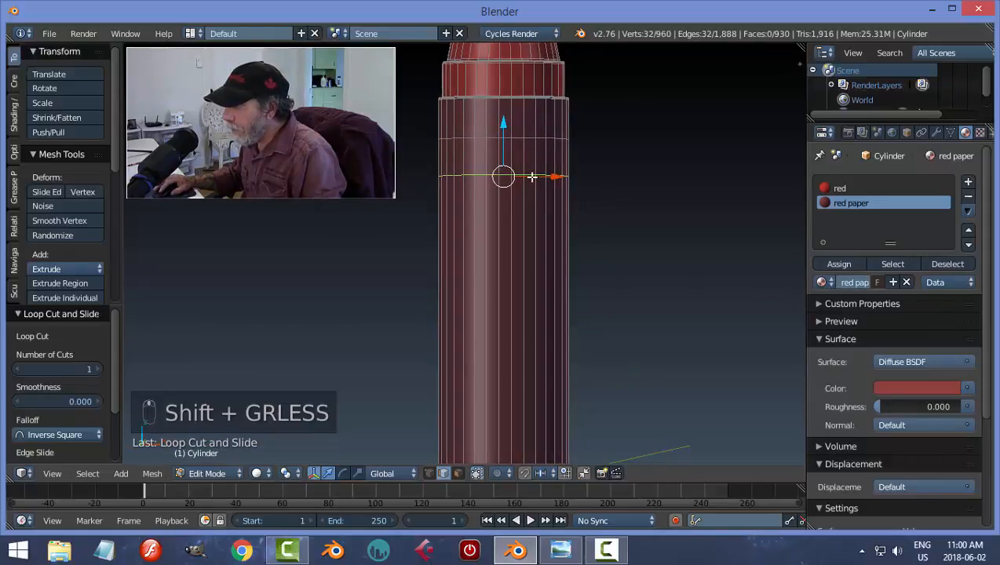
mouse_move(504, 136)
left_mouse_down()
mouse_move(505, 116)
mouse_move(504, 129)
left_mouse_up()
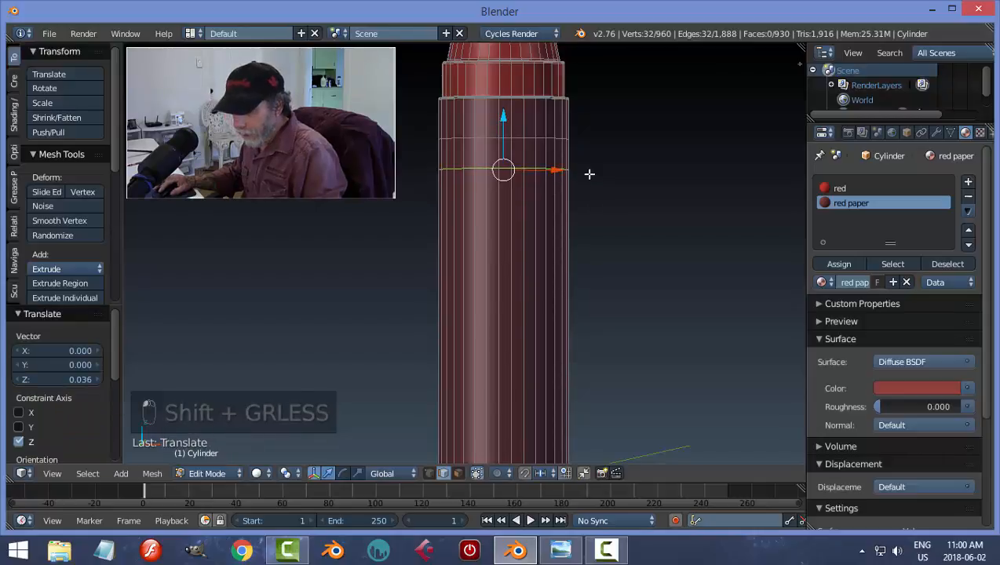
key("a")
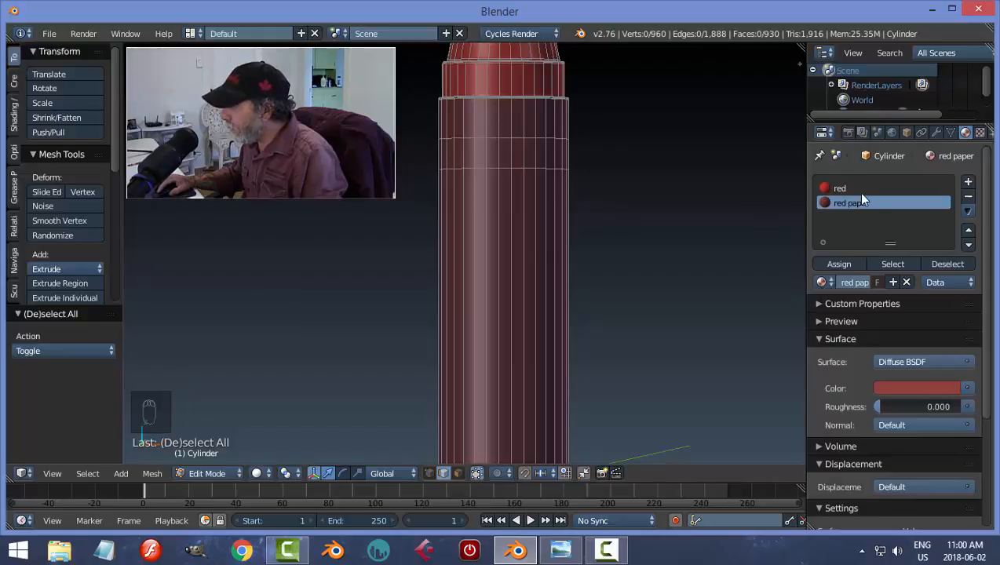
Add a third material slot with a new material and set its diffuse color to near-black, RGB 0.010.
left_click(969, 184)
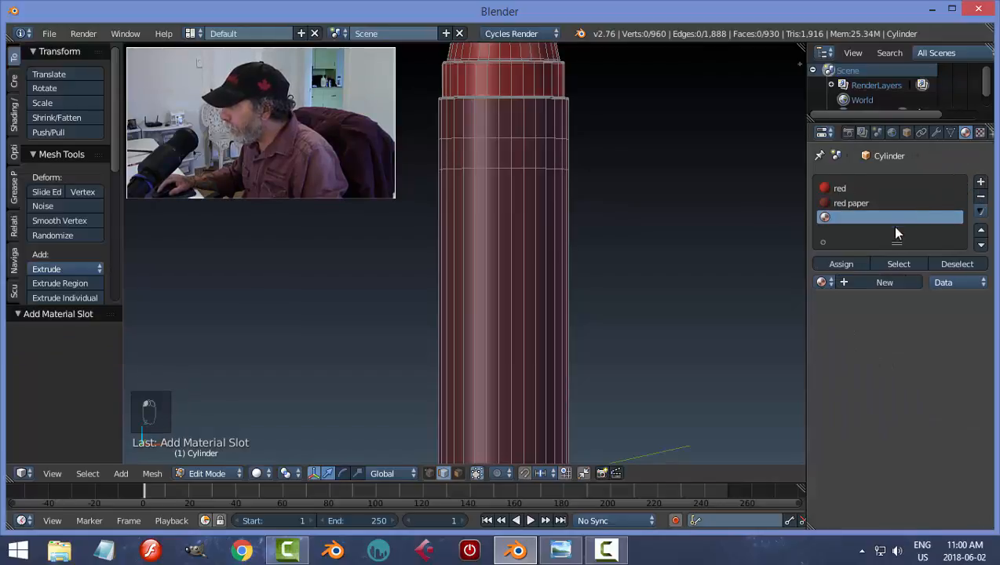
left_click(870, 284)
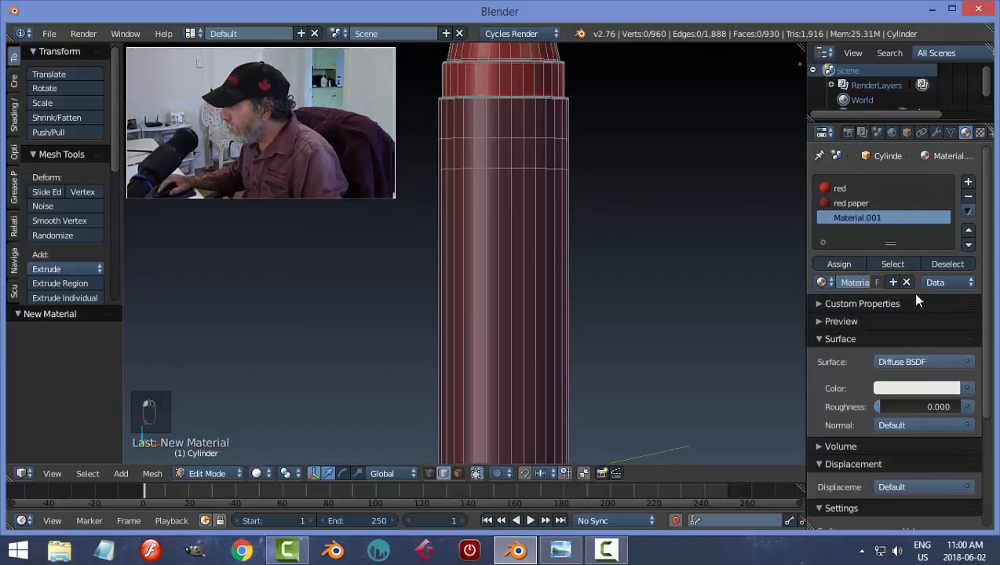
left_click(923, 394)
left_click_drag(943, 262, 948, 275)
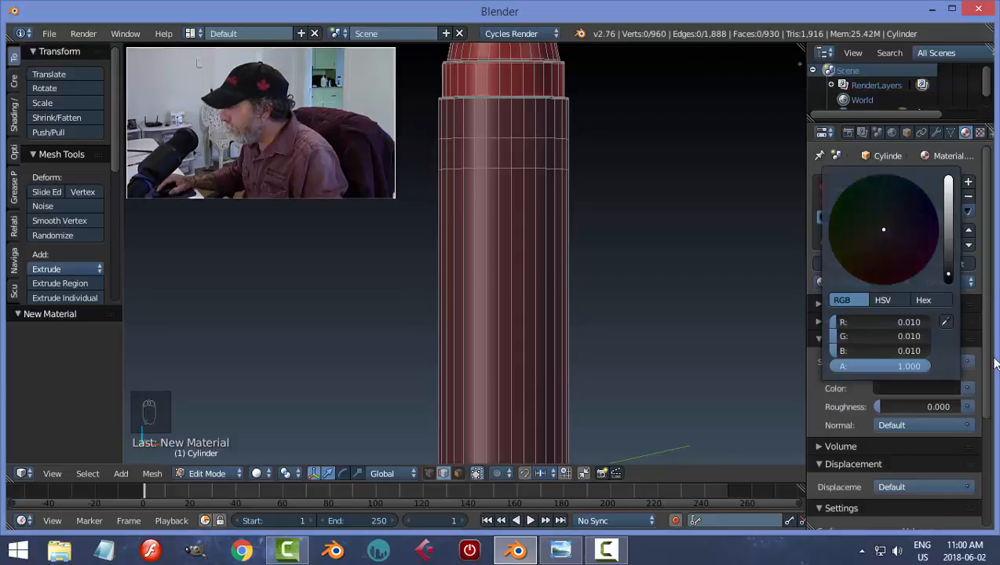
left_click_drag(988, 339, 979, 465)
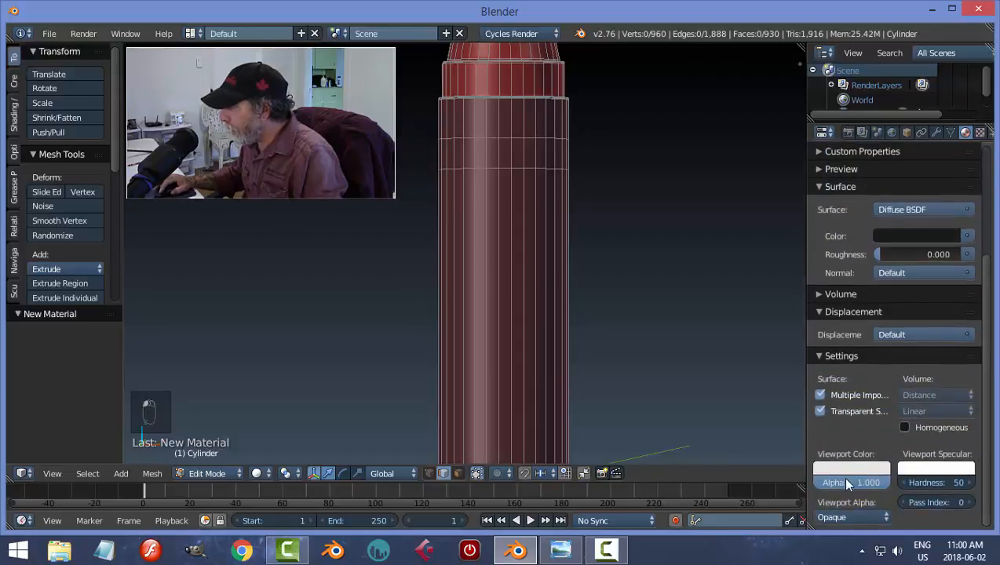
Match the new material's viewport color to its black diffuse surface color by sampling that color.
left_click(863, 468)
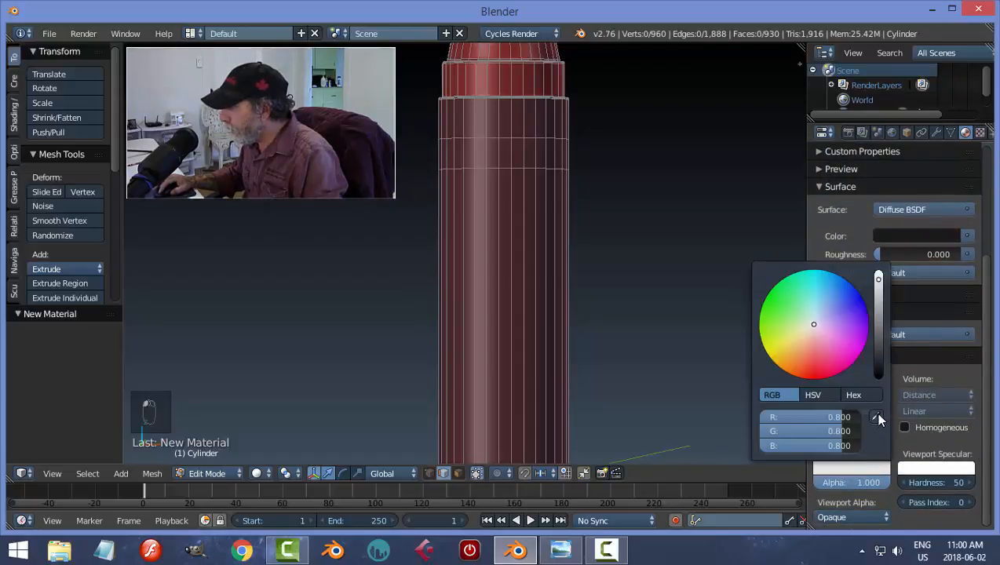
left_click(876, 416)
left_click(902, 231)
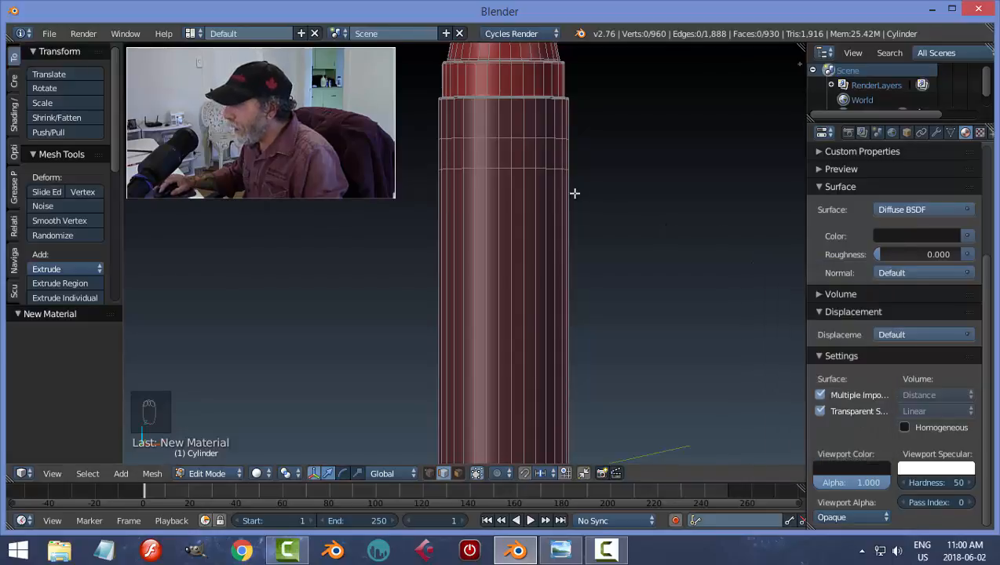
scroll(990, 287, "up", 5)
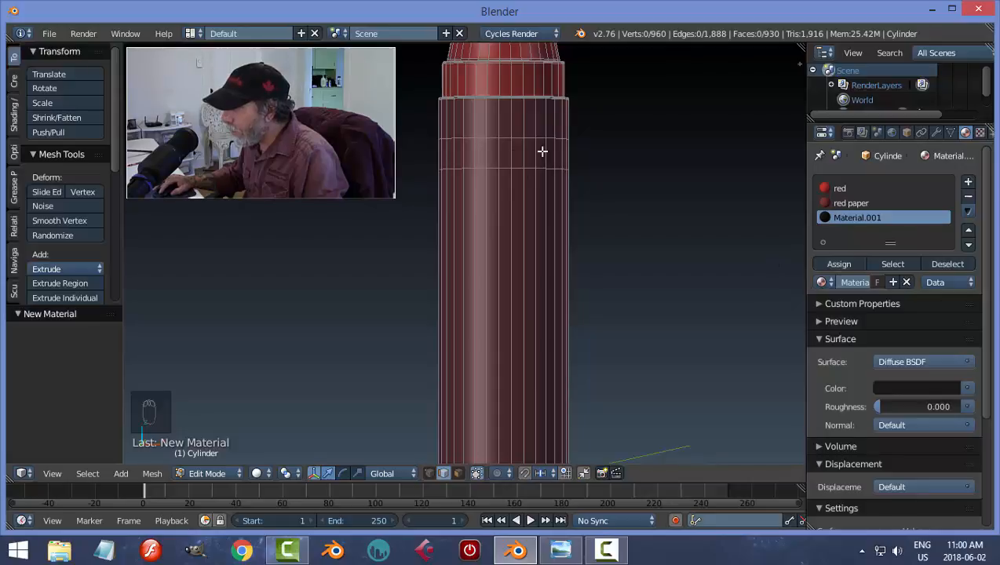
Select the ring of faces between the two loops near the wrapper's upper end and assign the black Material.001 to it.
key("ctrl+Tab")
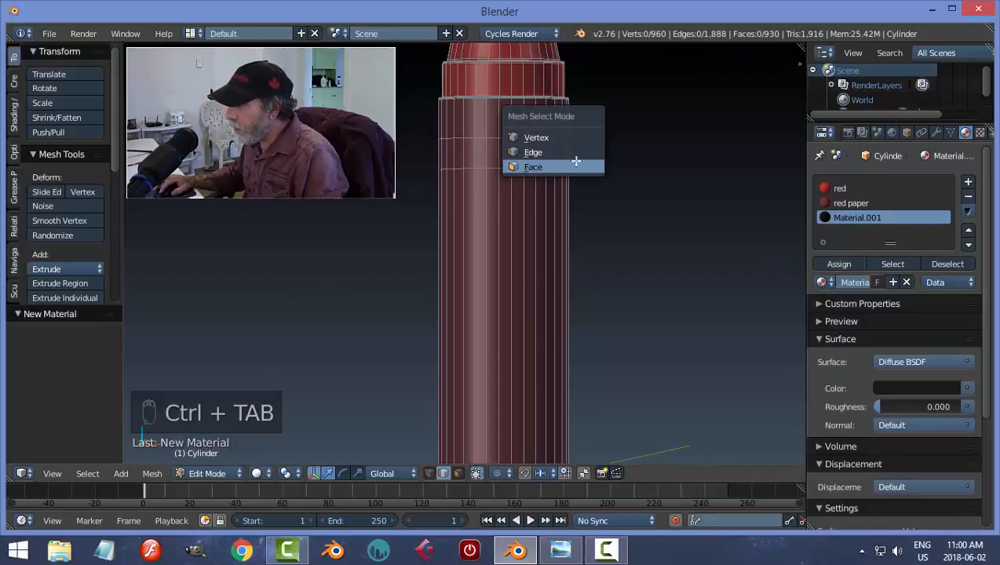
left_click(584, 164)
key("ctrl+Tab")
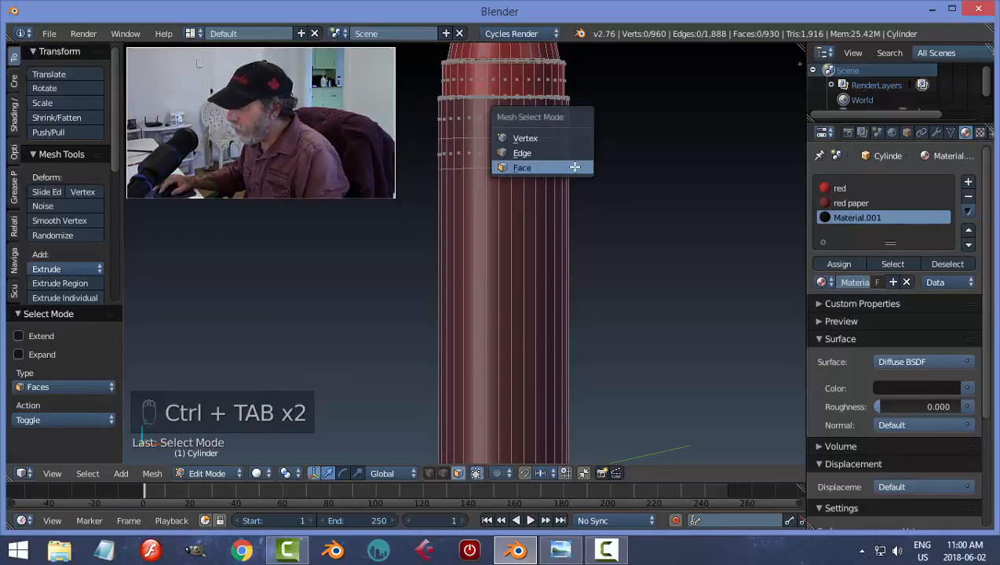
left_click(575, 167)
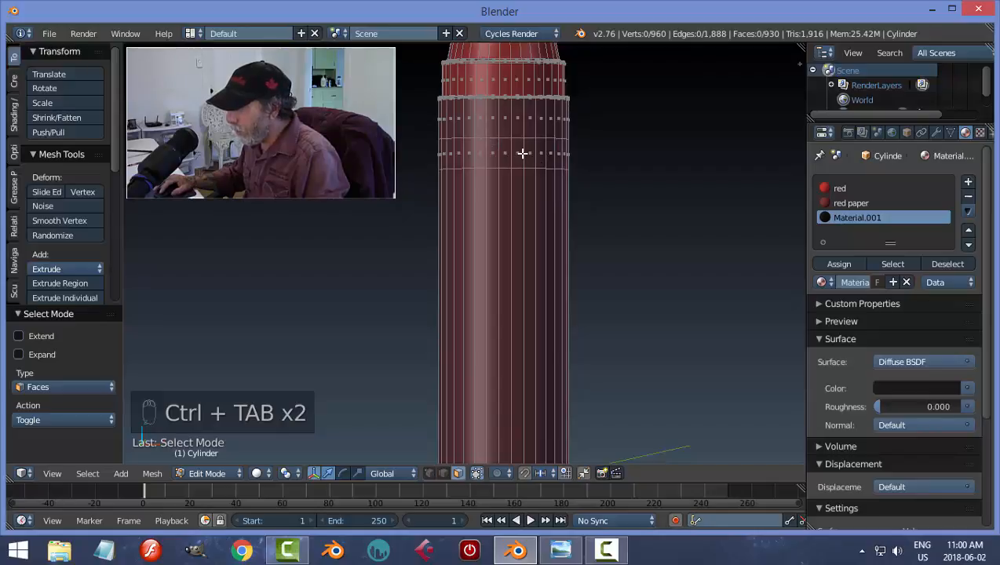
right_click(519, 152, "alt")
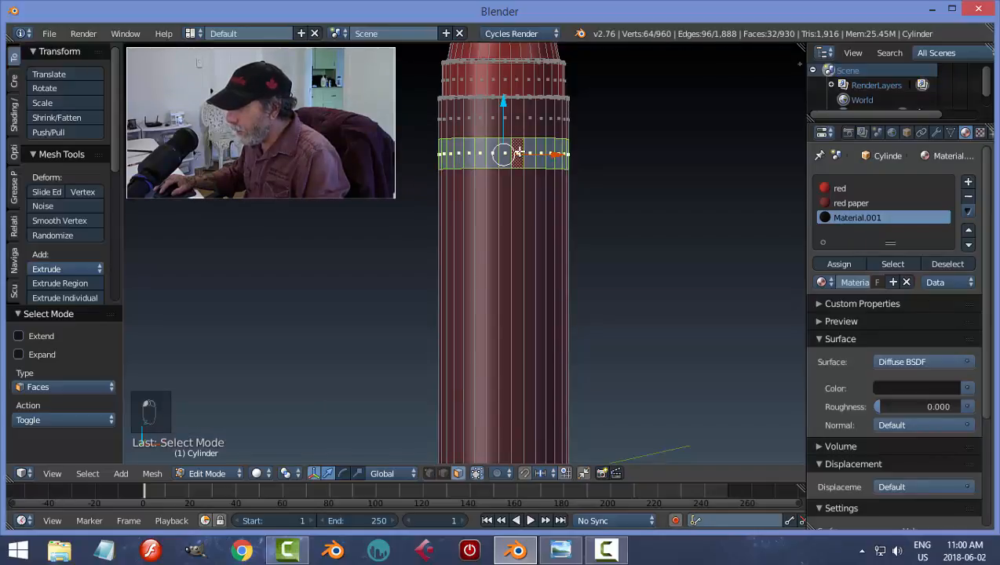
key("a")
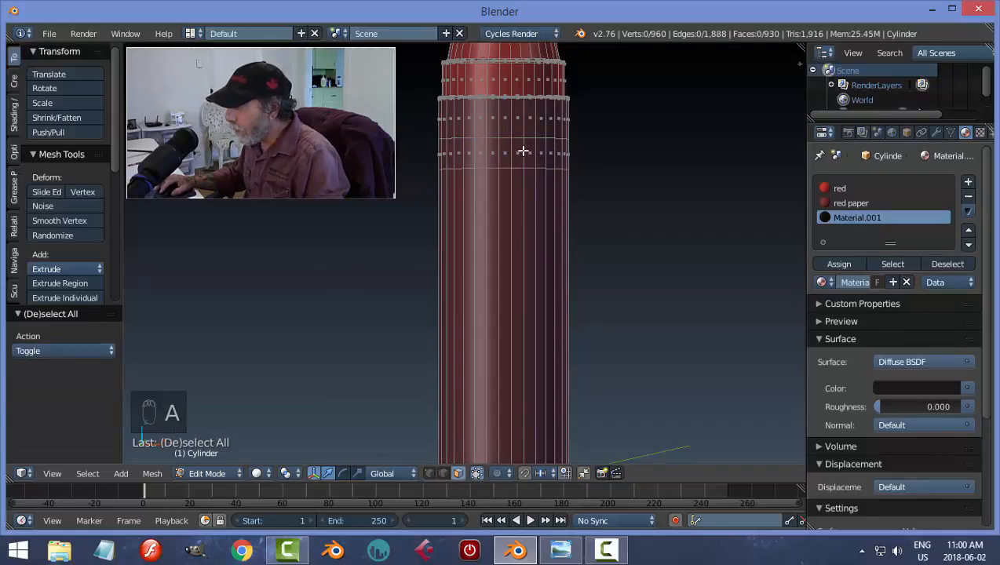
right_click(523, 152, "alt")
scroll(647, 251, "up", 4)
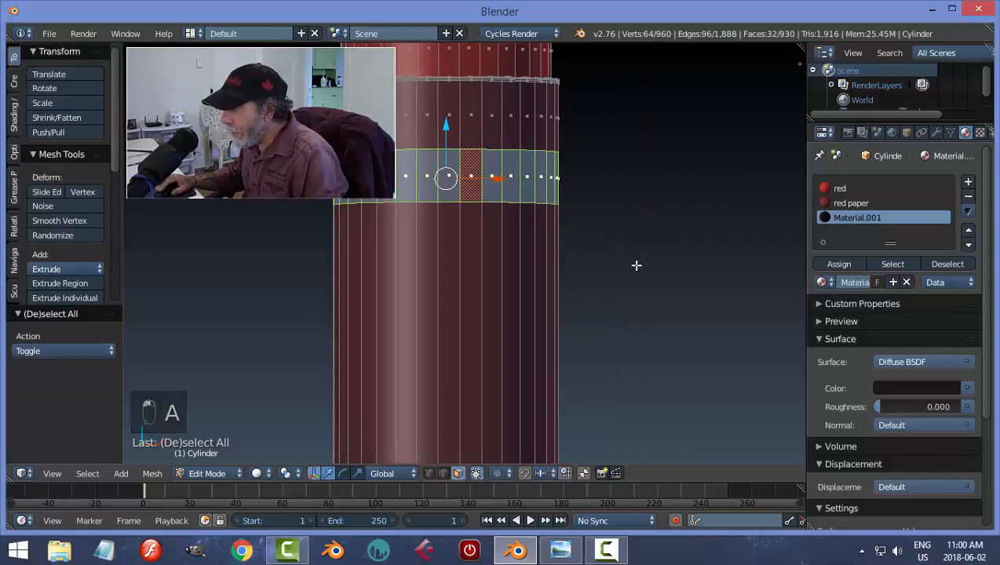
scroll(636, 265, "up", 1)
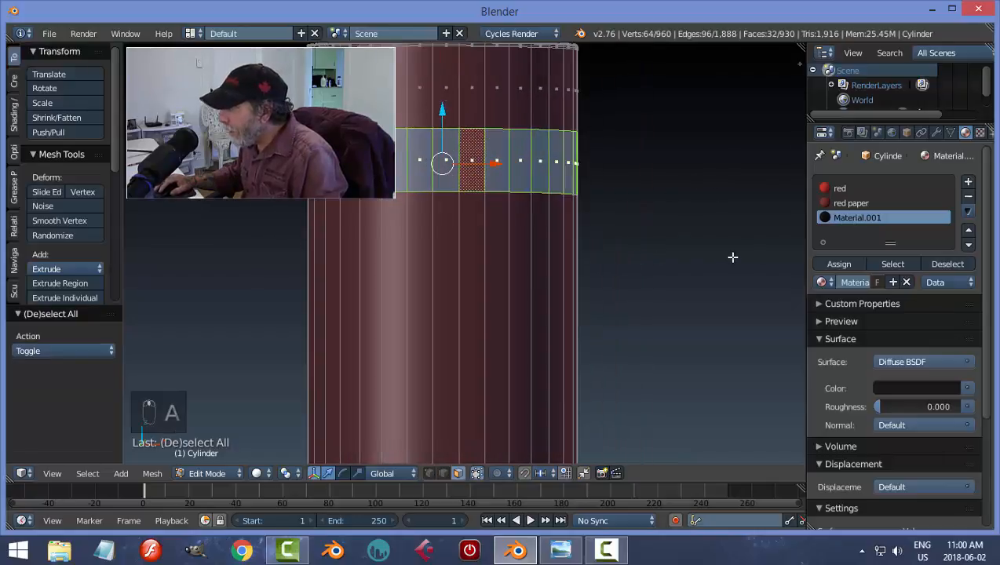
left_click(836, 264)
scroll(658, 260, "down", 1)
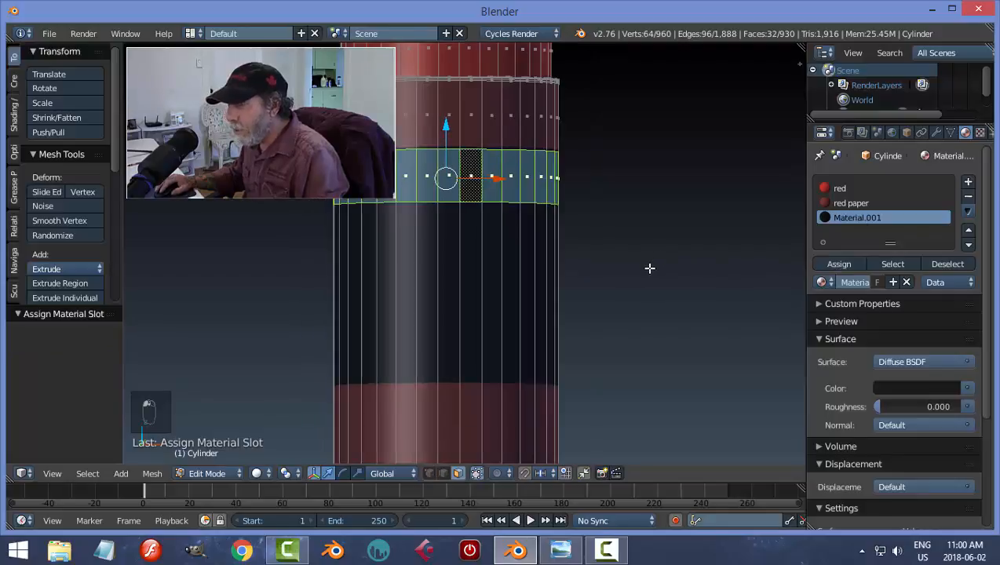
key("a")
Add a loop cut around the wrapper and slide it close below the black band to sharpen its lower border.
scroll(656, 268, "down", 2)
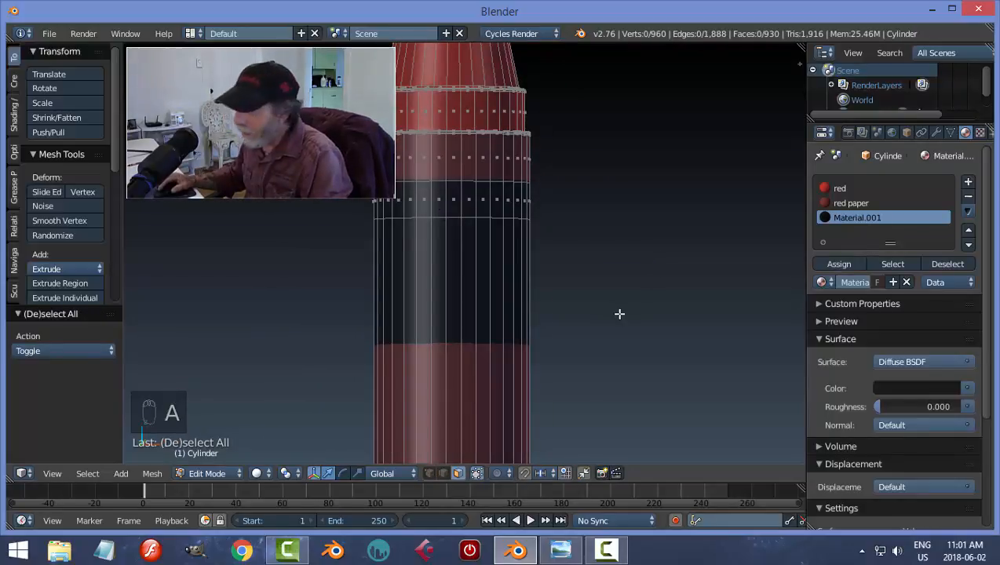
key("ctrl+r")
left_click(514, 314)
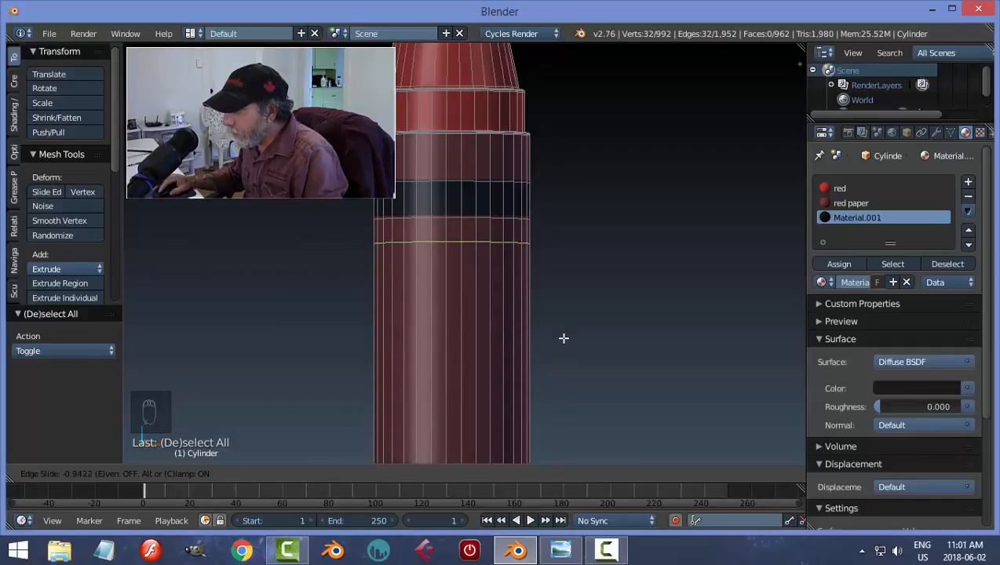
left_click(563, 341)
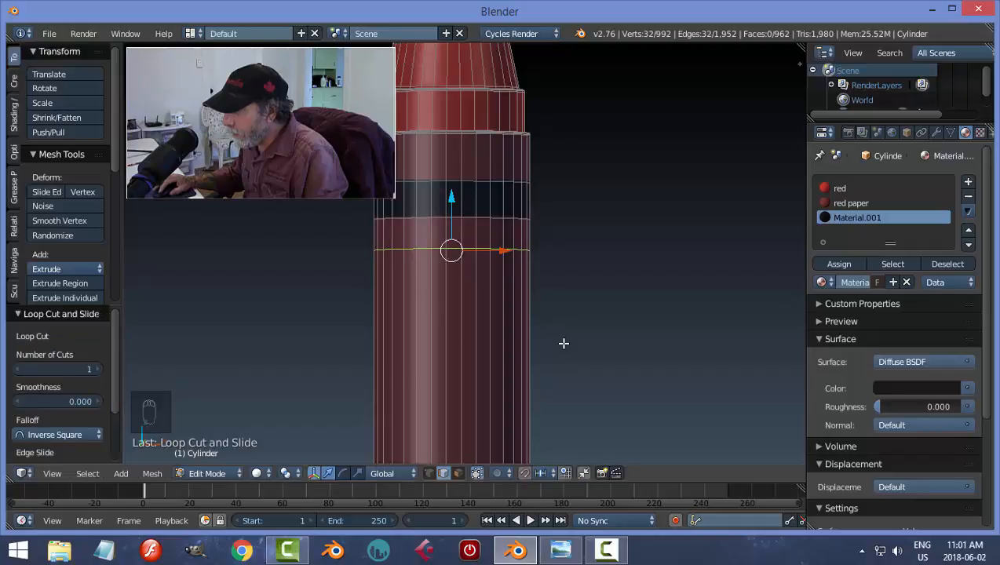
key("a")
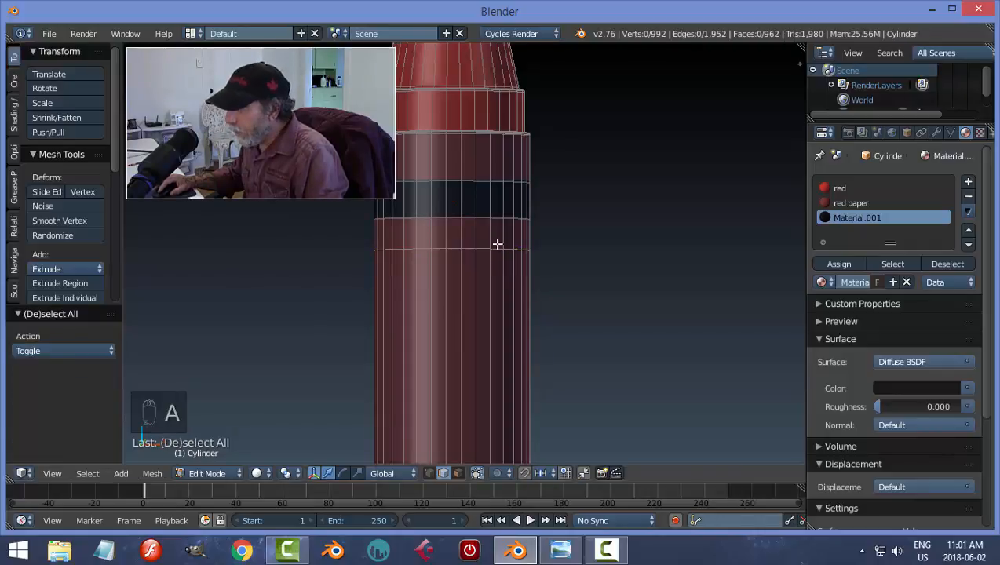
Add a loop cut between the black band and the wrapper's upper edge, slid toward that upper edge.
key("ctrl+r")
left_click(521, 165)
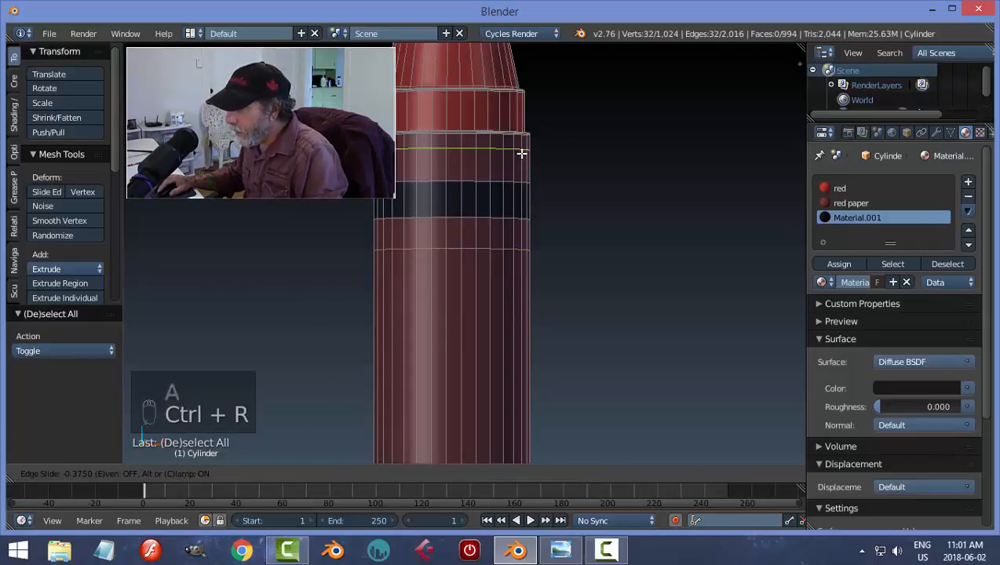
left_click(520, 153)
key("a")
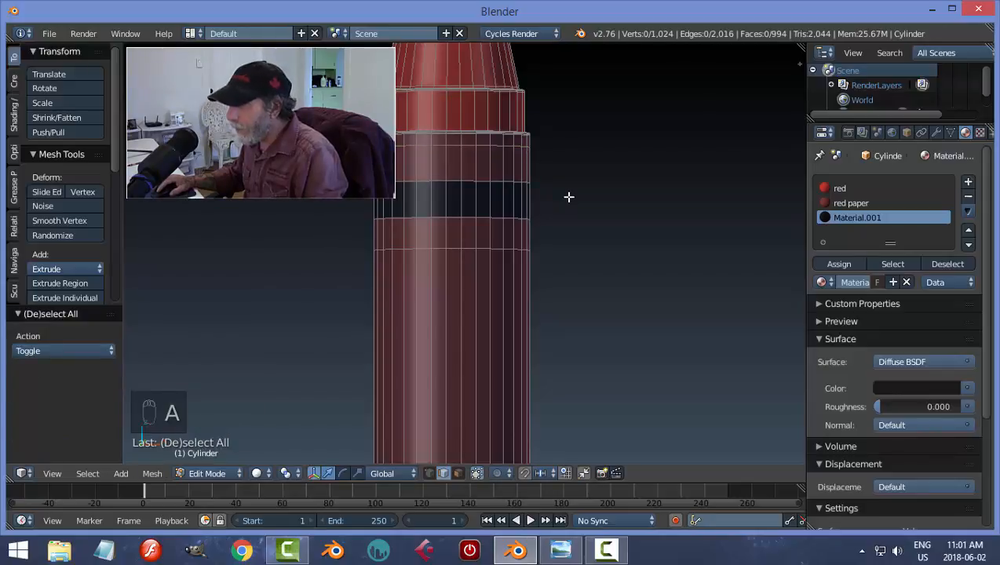
Examine the crayon and its black band in Object Mode from several angles and in a quick OpenGL viewport render.
key("Tab")
scroll(611, 252, "down", 8)
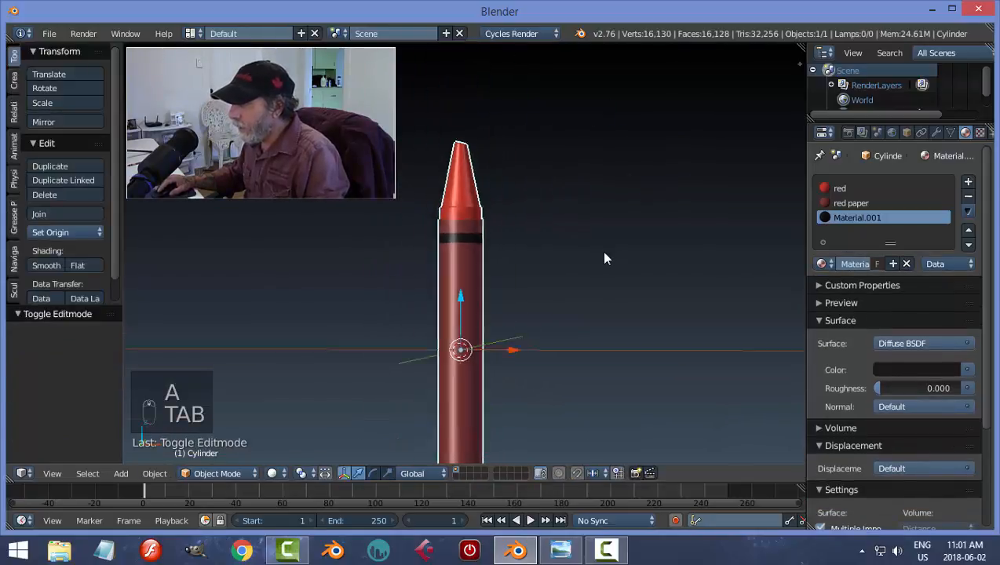
scroll(573, 302, "up", 2)
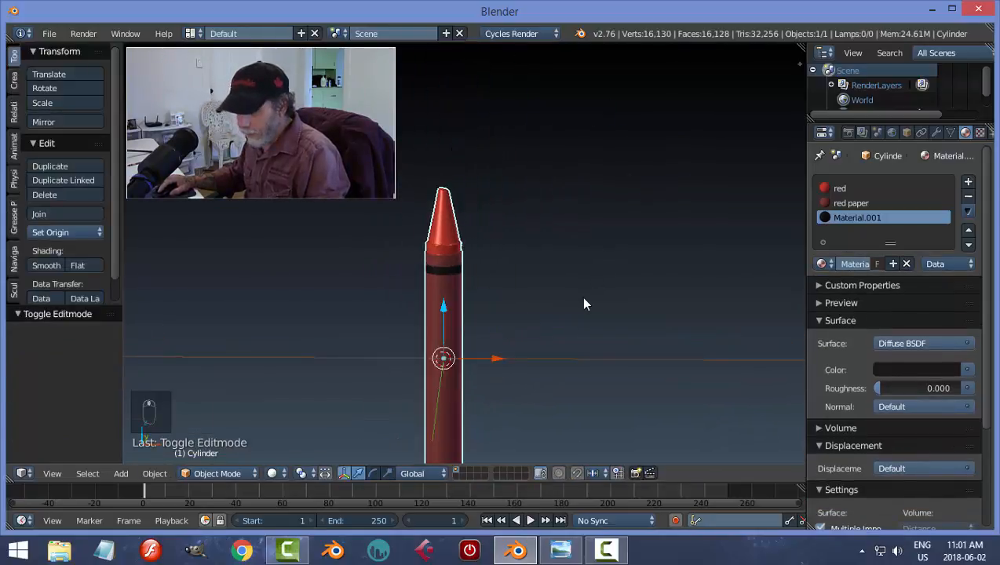
key("a")
scroll(568, 291, "up", 3)
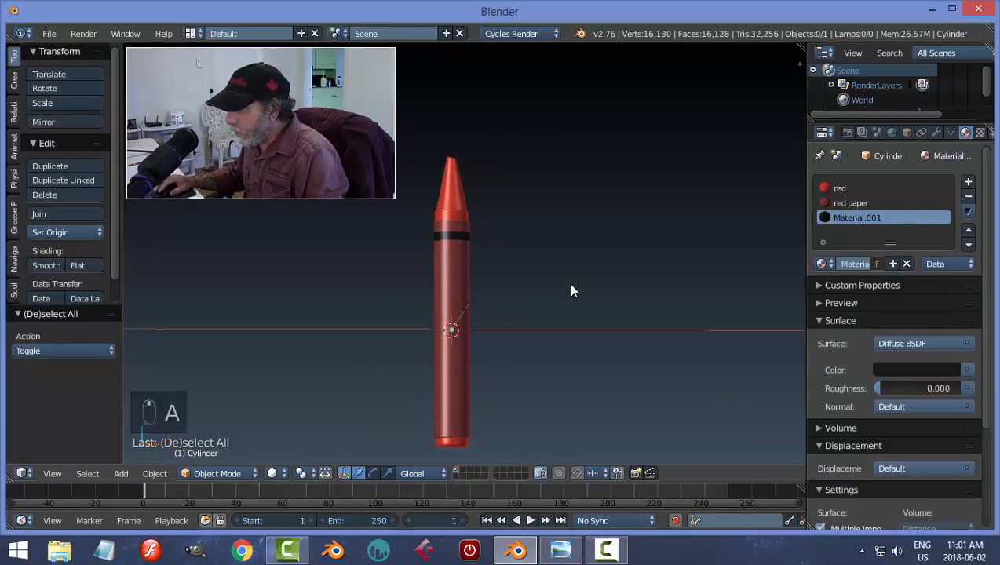
left_click(635, 473)
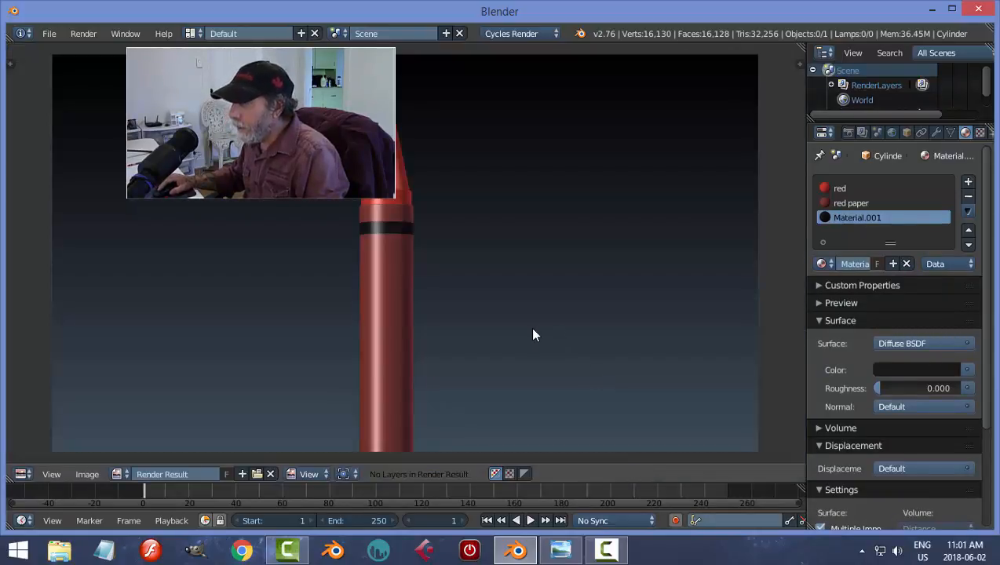
key("Escape")
scroll(543, 337, "down", 4)
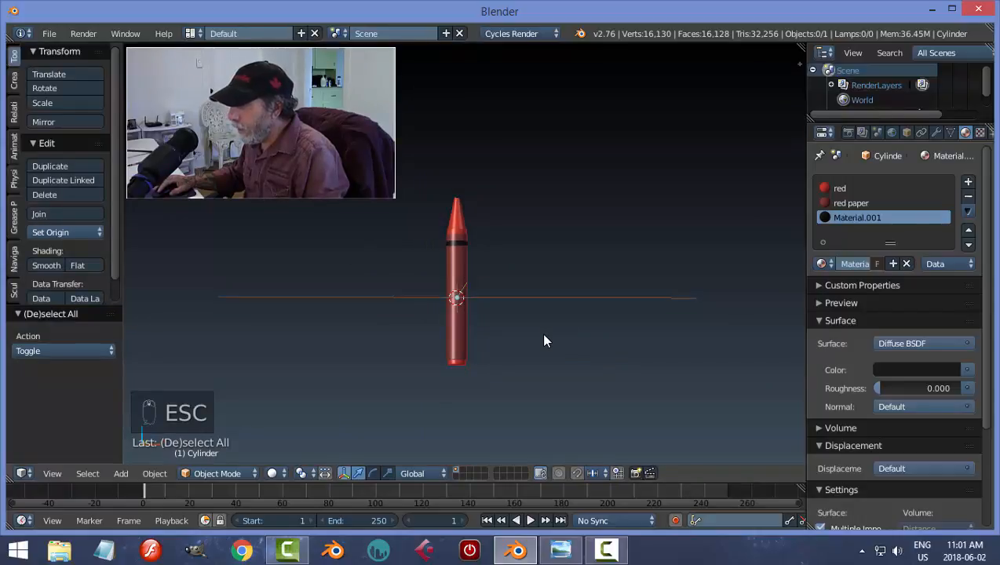
middle_click_drag(555, 341, 464, 321)
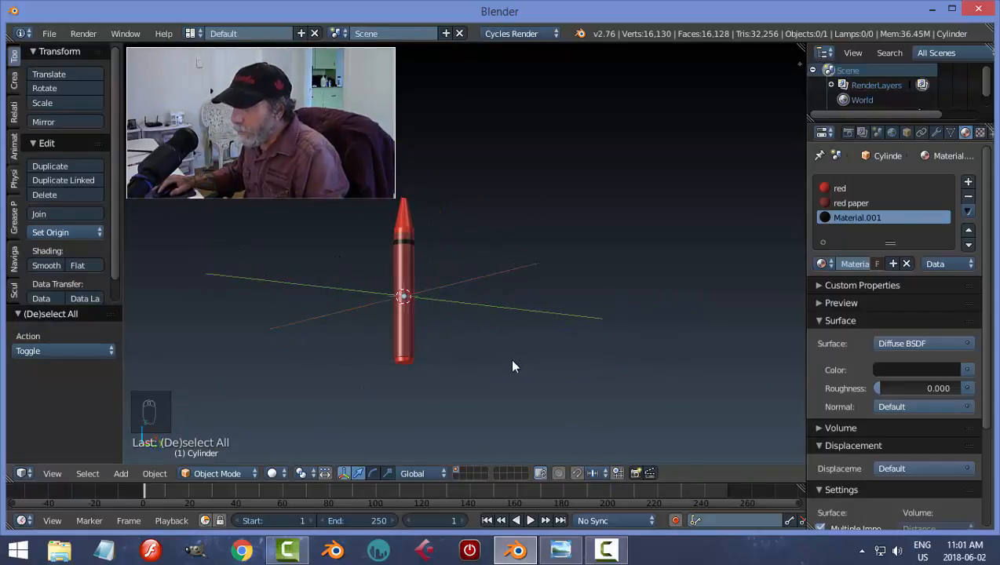
middle_click_drag(524, 362, 461, 359)
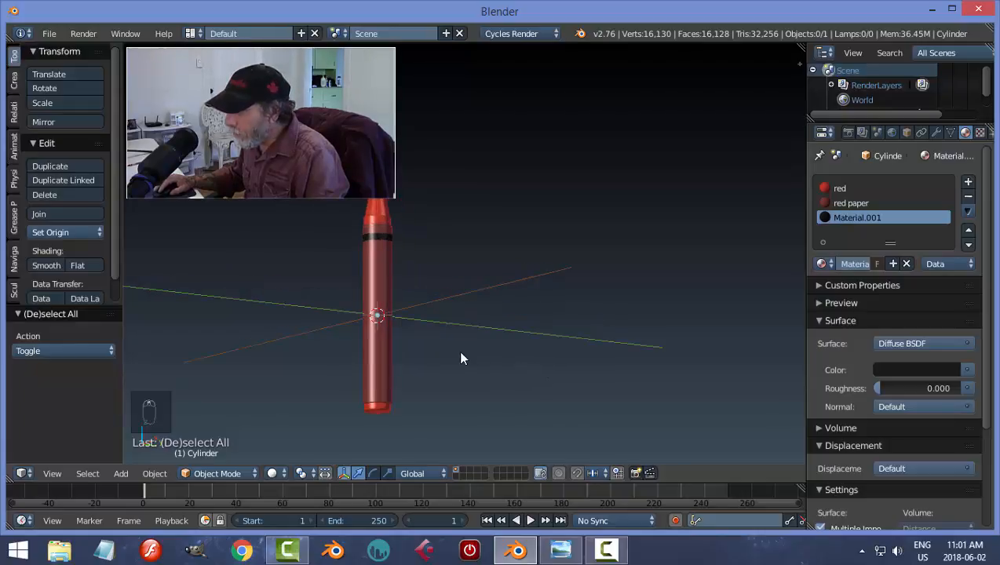
middle_click_drag(436, 314, 481, 331)
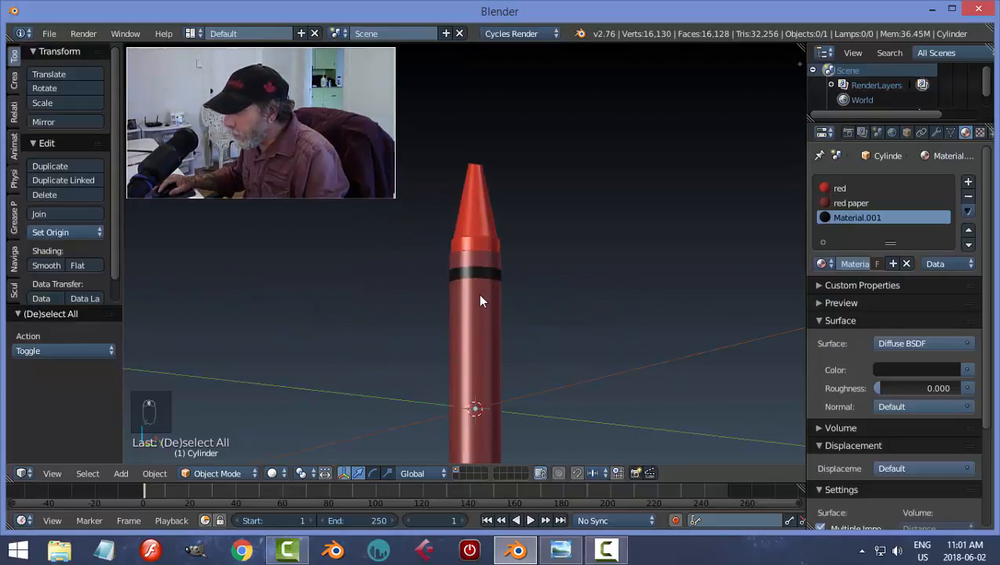
Reopen the crayon in Edit Mode and add another loop cut just below the lowest upper loop, outlining a second band.
right_click(481, 299)
key("Tab")
left_click(596, 294)
scroll(509, 335, "up", 2)
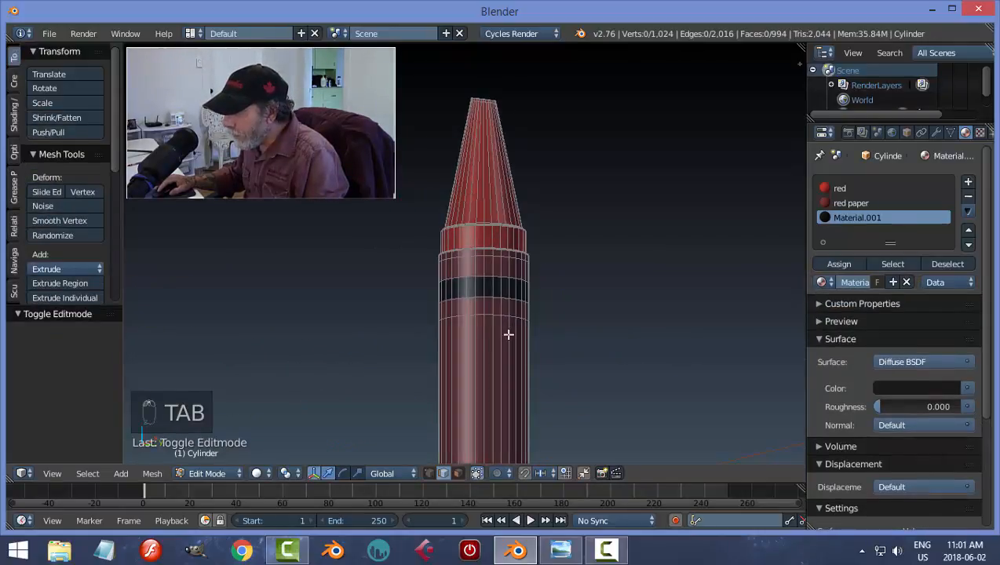
scroll(508, 335, "up", 2)
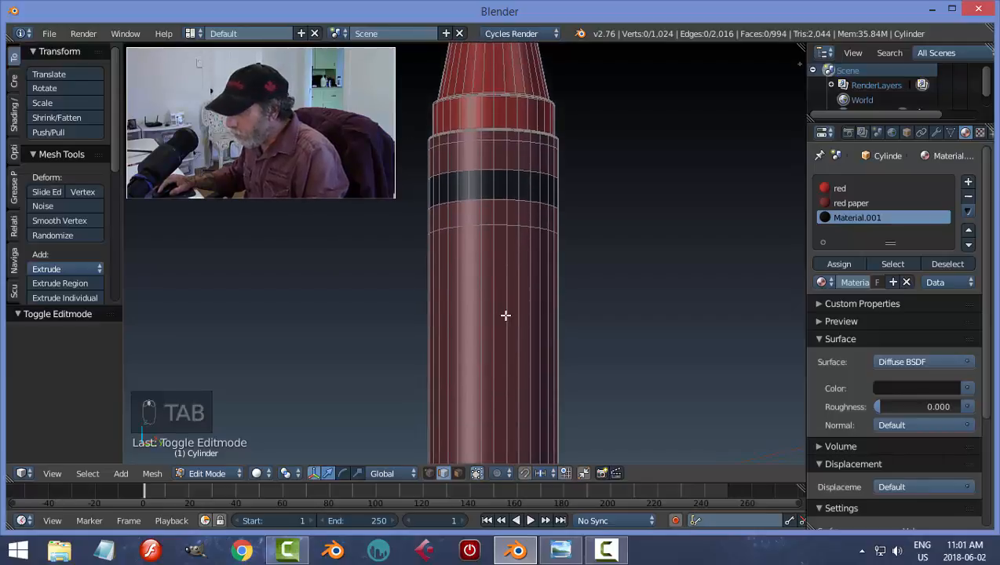
scroll(514, 337, "down", 5)
key("ctrl+r")
left_click(495, 345)
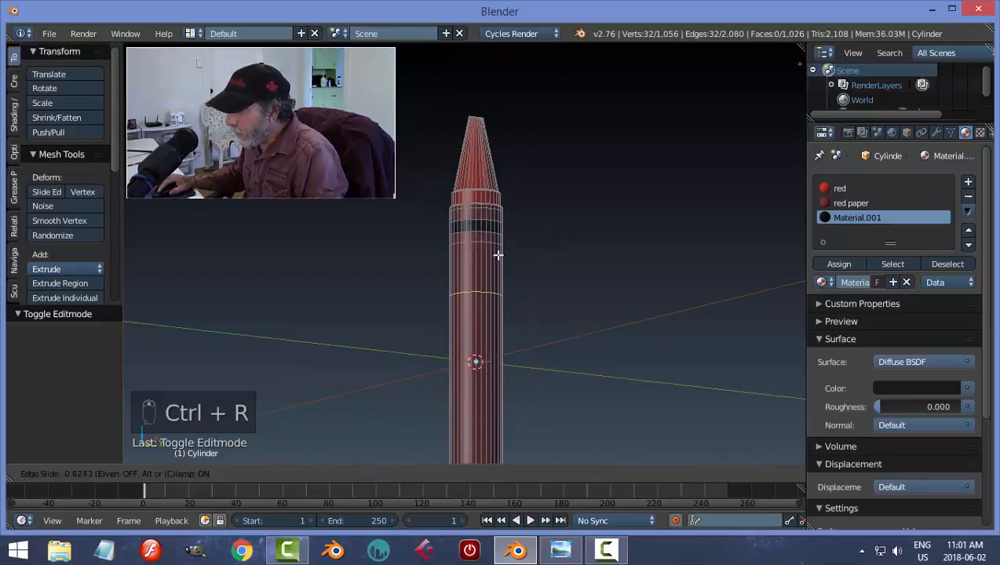
left_click(502, 227)
scroll(532, 268, "up", 4)
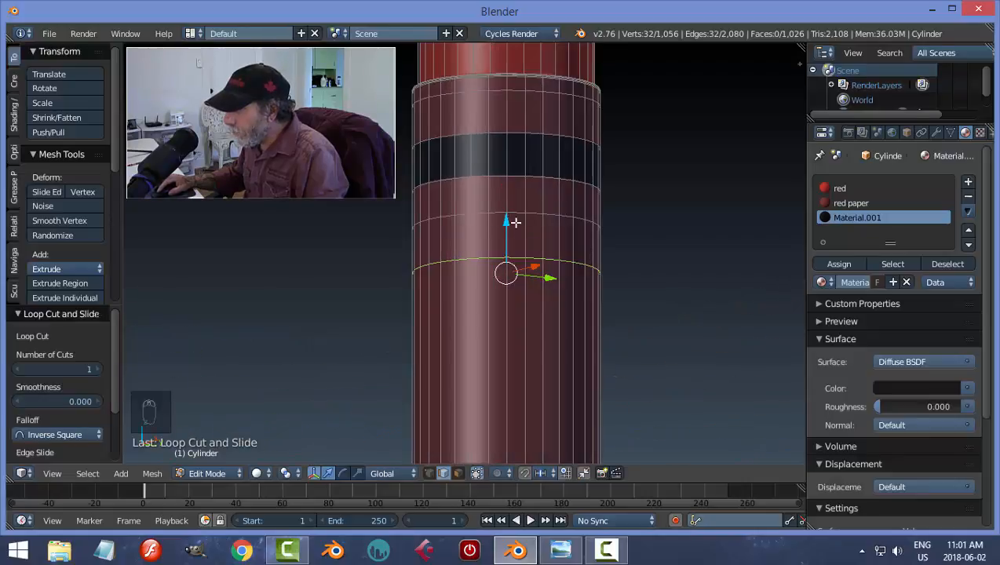
key("a")
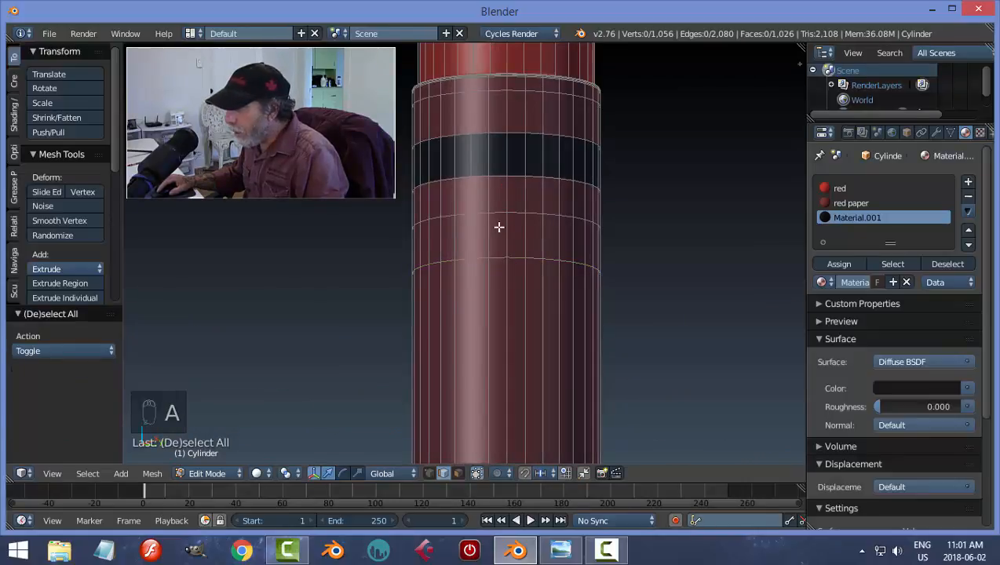
Select the face ring of the second band in face mode and assign the black Material.001 to it.
key("ctrl+Tab")
left_click(482, 225)
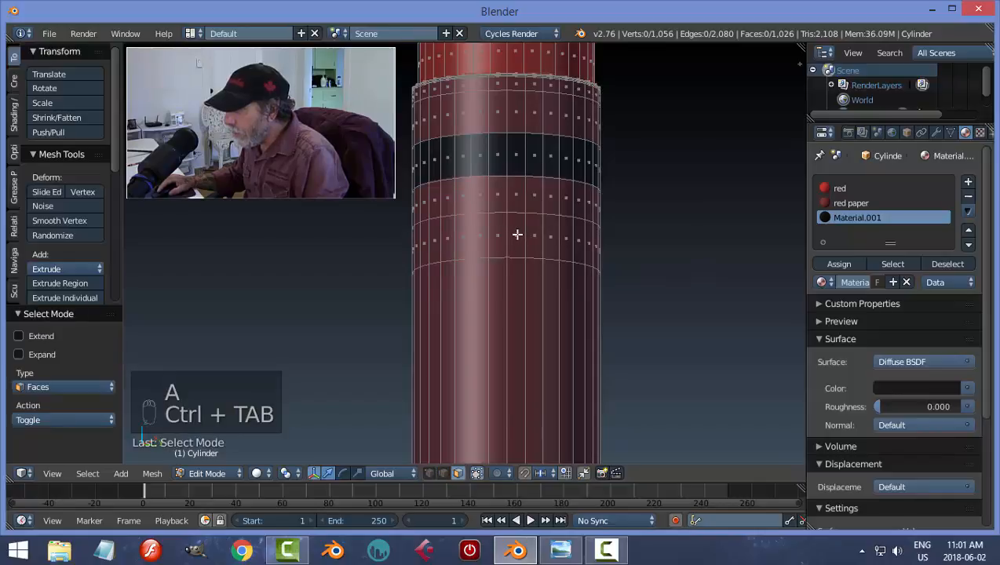
right_click(507, 243, "alt")
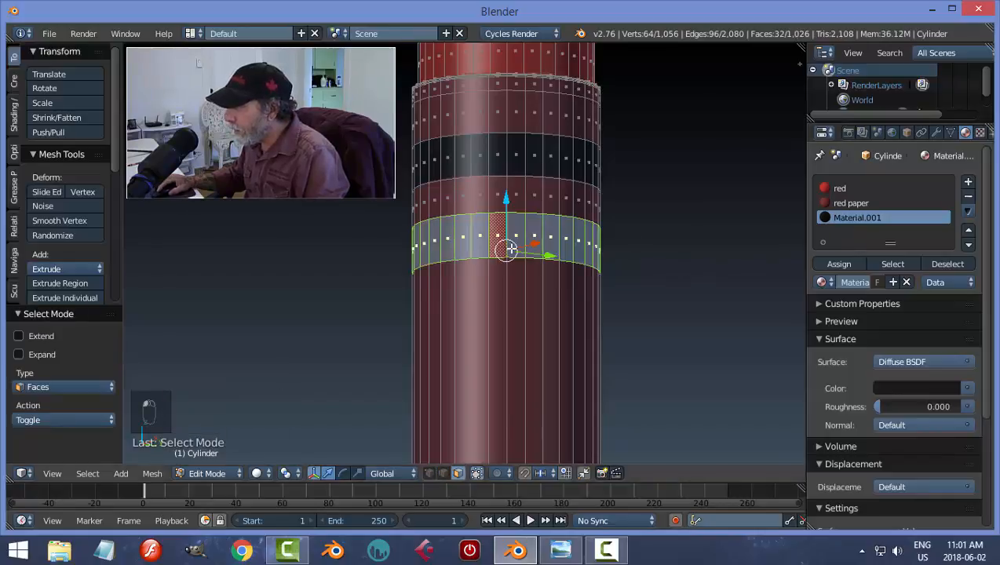
left_click(821, 265)
key("a")
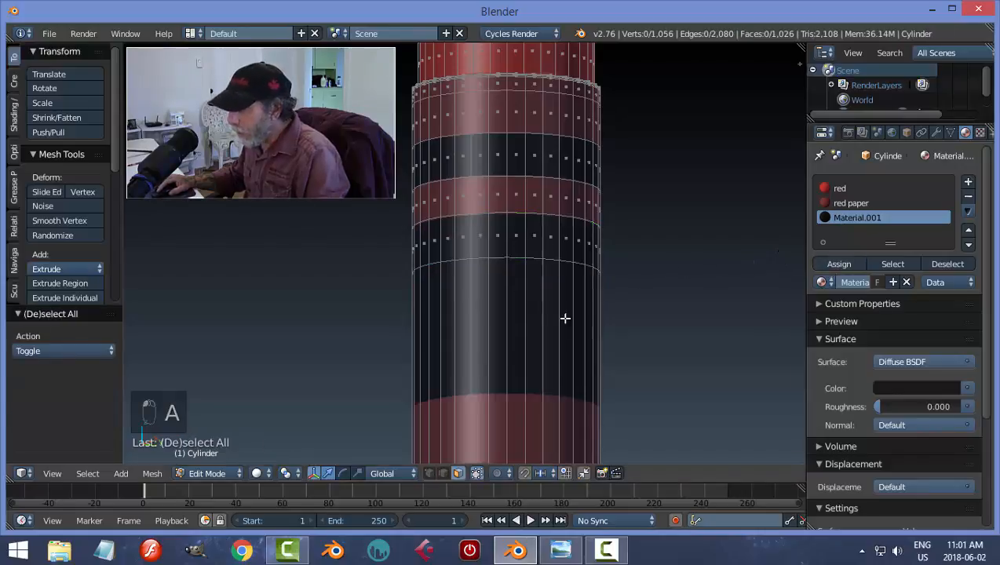
Add a loop cut around the lower wrapper and slide it up close below the second black band.
scroll(547, 368, "down", 5)
key("ctrl+r")
left_click(547, 372)
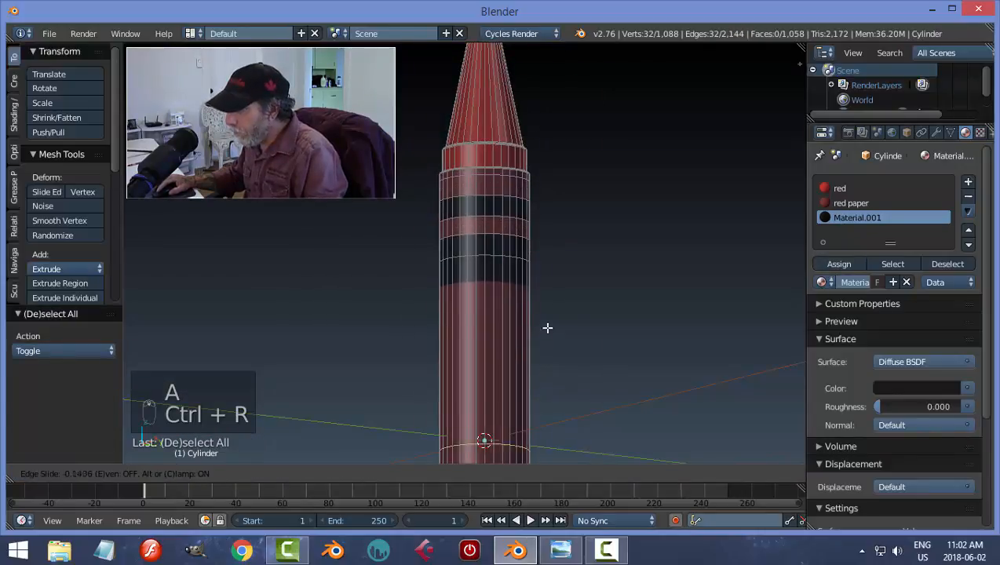
left_click(561, 201)
key("a")
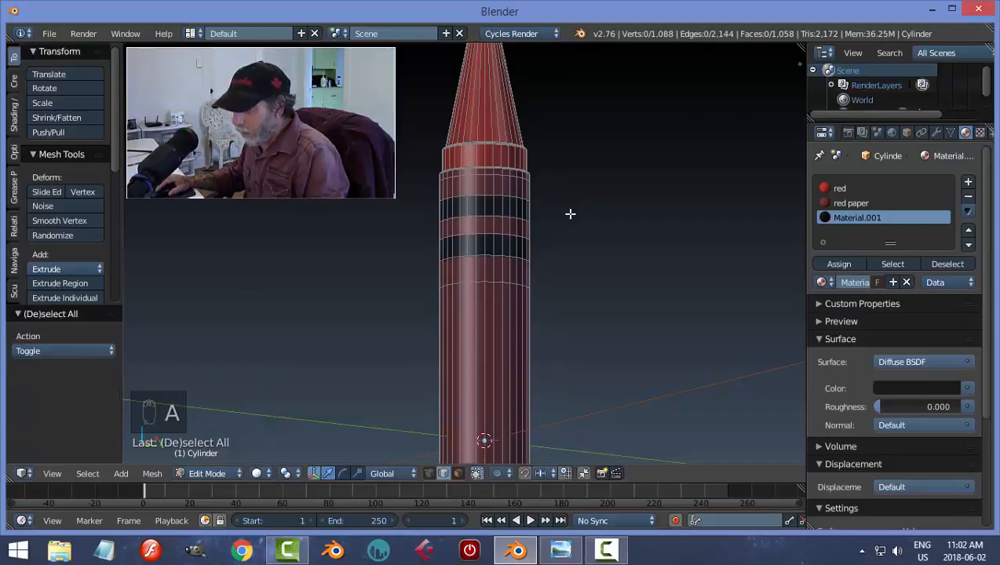
Return the crayon to Object Mode and check both black bands in a quick OpenGL viewport render.
key("Tab")
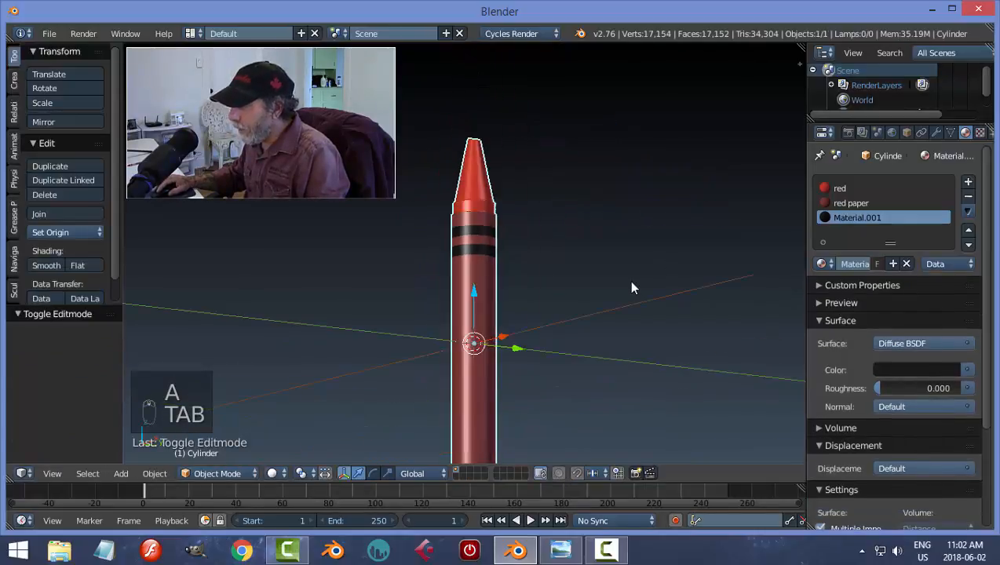
scroll(628, 281, "down", 5)
left_click(636, 473)
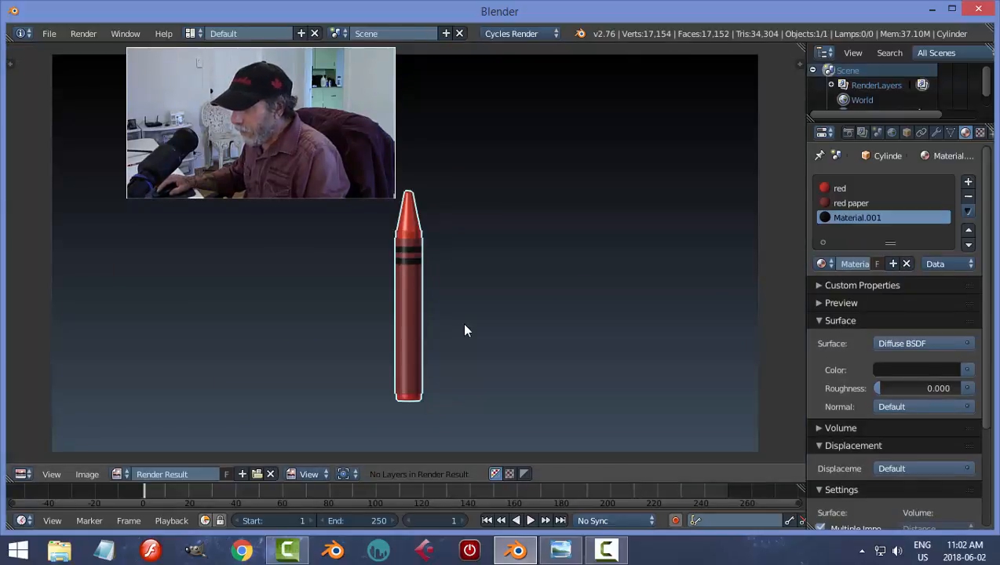
key("Escape")
Raise the crayon about 2.29 units along Z so its base sits at the origin.
key("a")
mouse_move(519, 333)
middle_mouse_down()
mouse_move(509, 345)
mouse_move(524, 339)
middle_mouse_up()
scroll(524, 340, "down", 3)
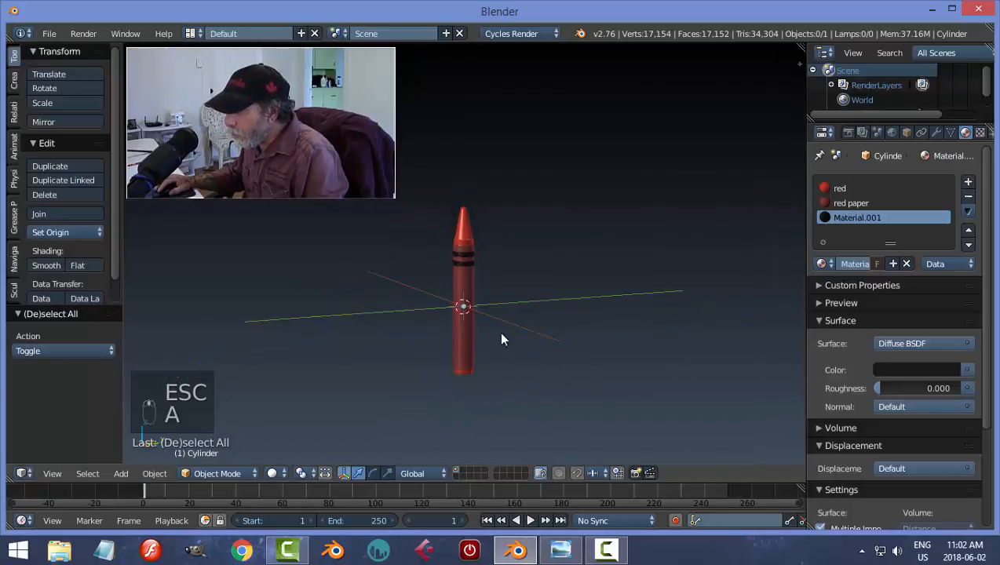
right_click(454, 287)
left_click_drag(463, 261, 466, 191)
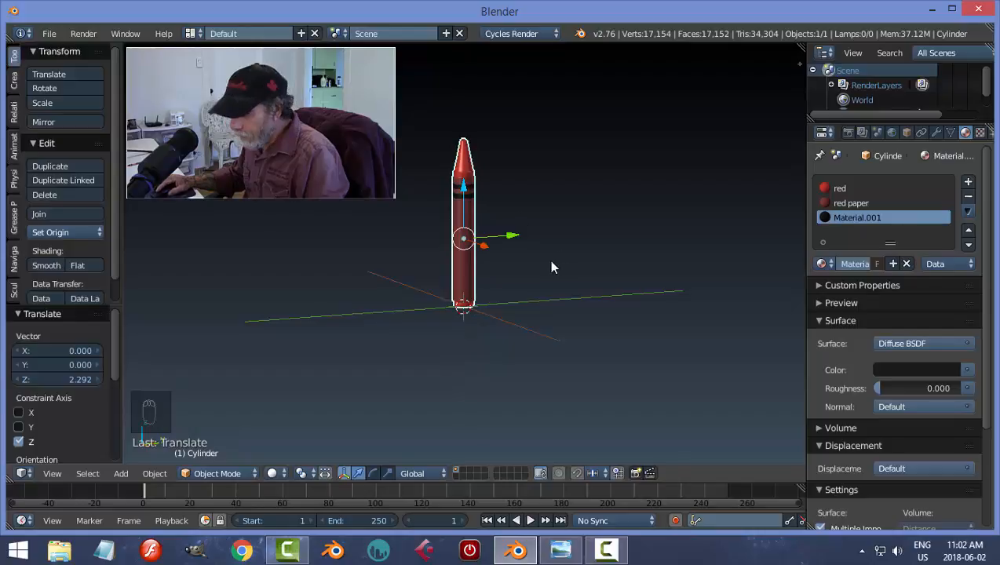
Add a plane under the crayon and scale it by 6 as a ground surface.
key("shift+a")
left_click(593, 262)
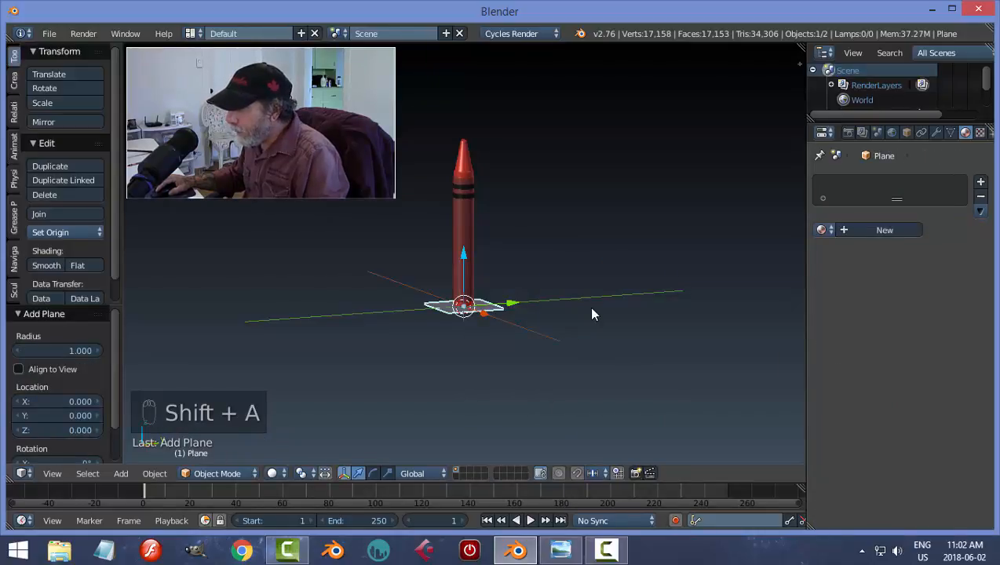
key("s")
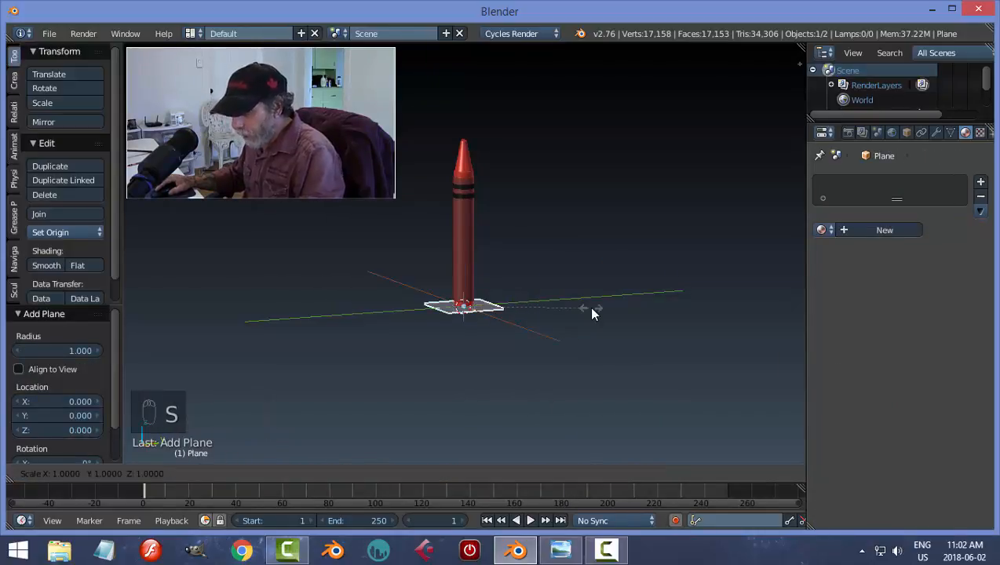
key("6")
left_click(591, 310)
middle_click_drag(542, 294, 554, 328)
scroll(554, 330, "up", 4)
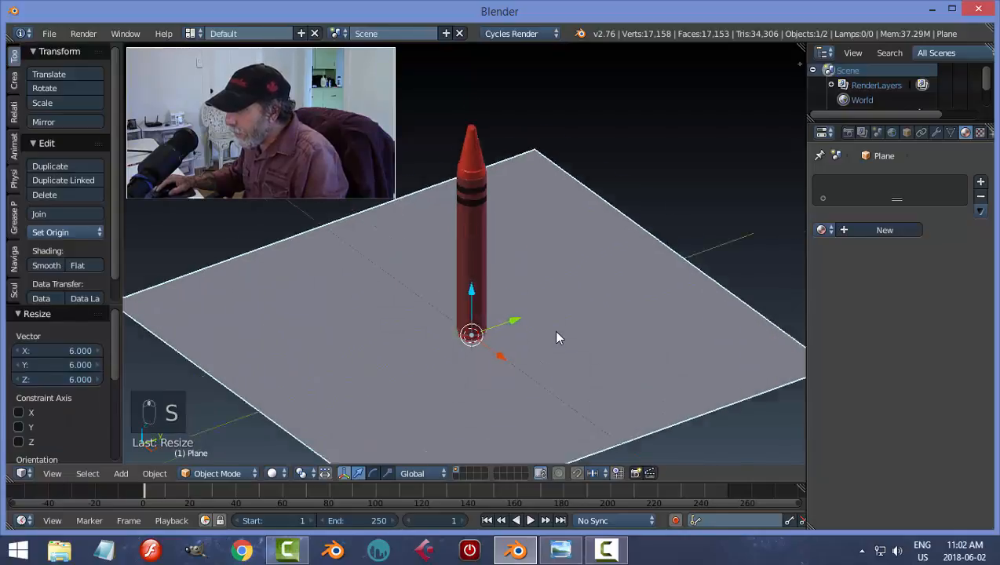
scroll(556, 338, "down", 3)
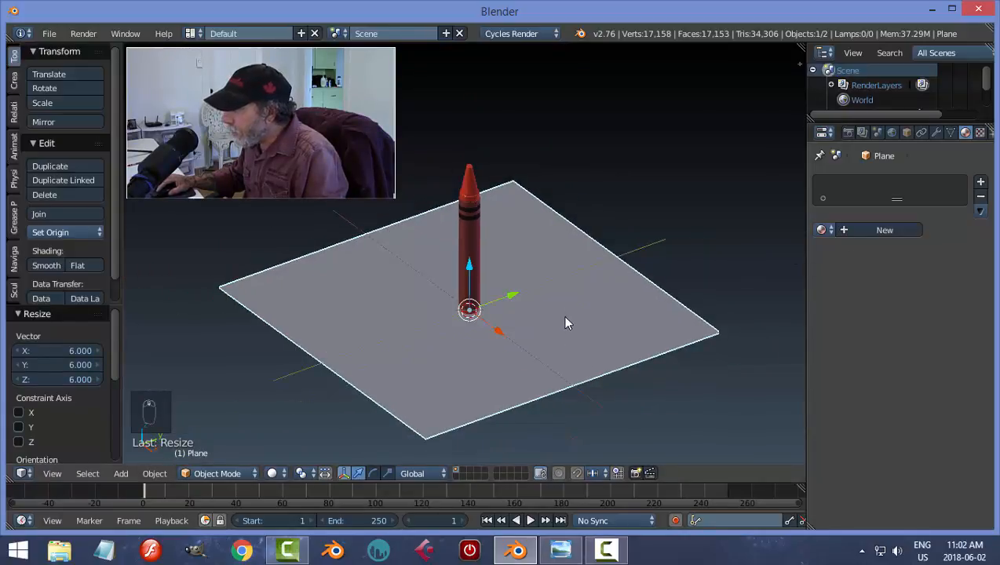
middle_click_drag(569, 318, 561, 292)
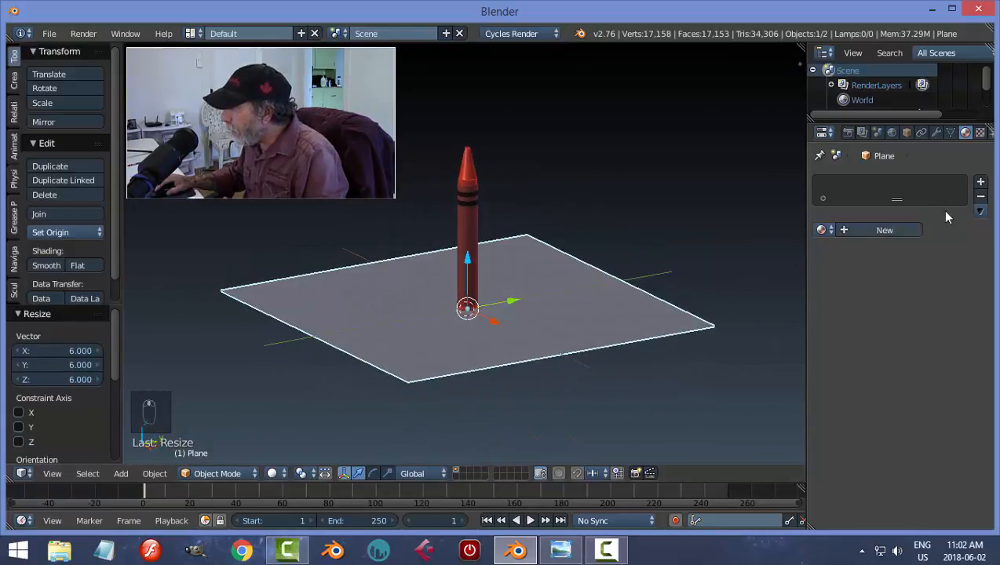
Give the plane a new Diffuse BSDF material in mid grey, with R, G and B at 0.214.
left_click(884, 230)
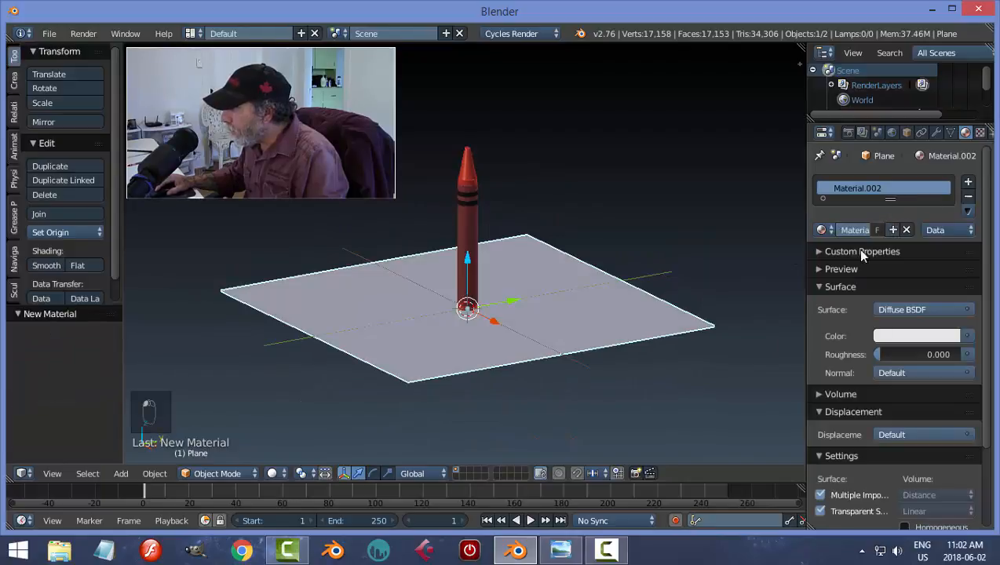
left_click(898, 338)
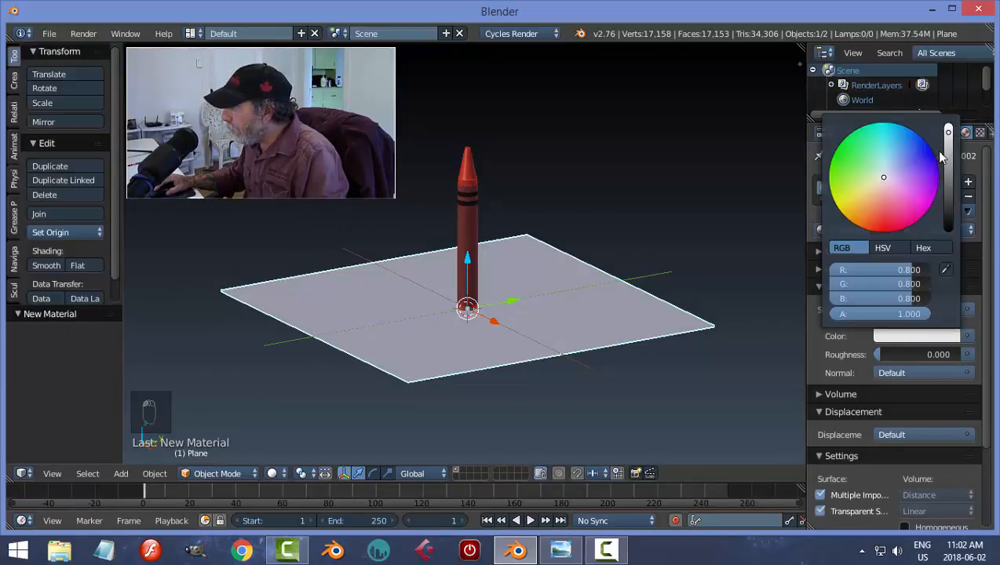
left_click_drag(948, 155, 948, 177)
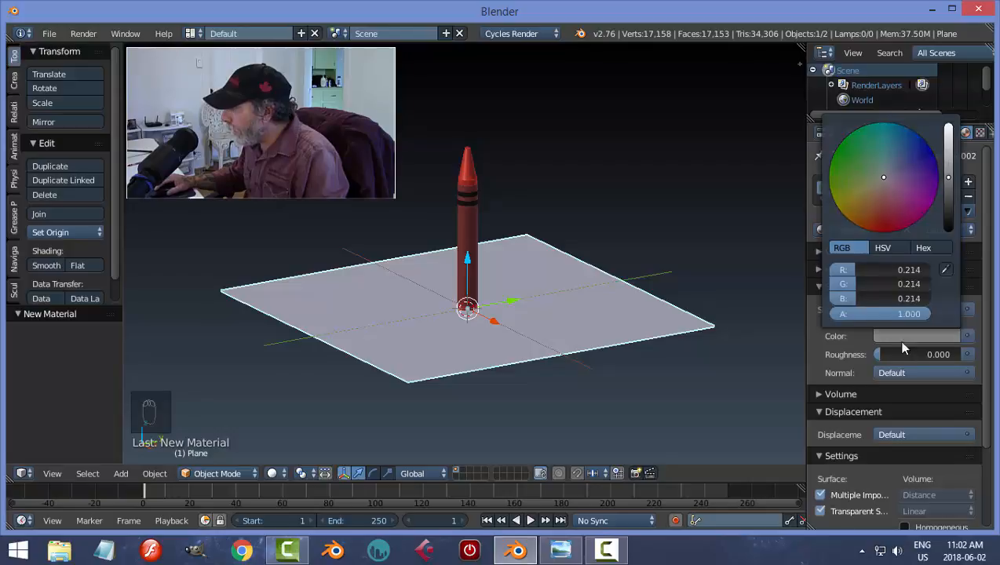
Match the plane material's viewport color to its grey surface color by sampling it with the eyedropper.
left_click(837, 396)
scroll(837, 401, "down", 5)
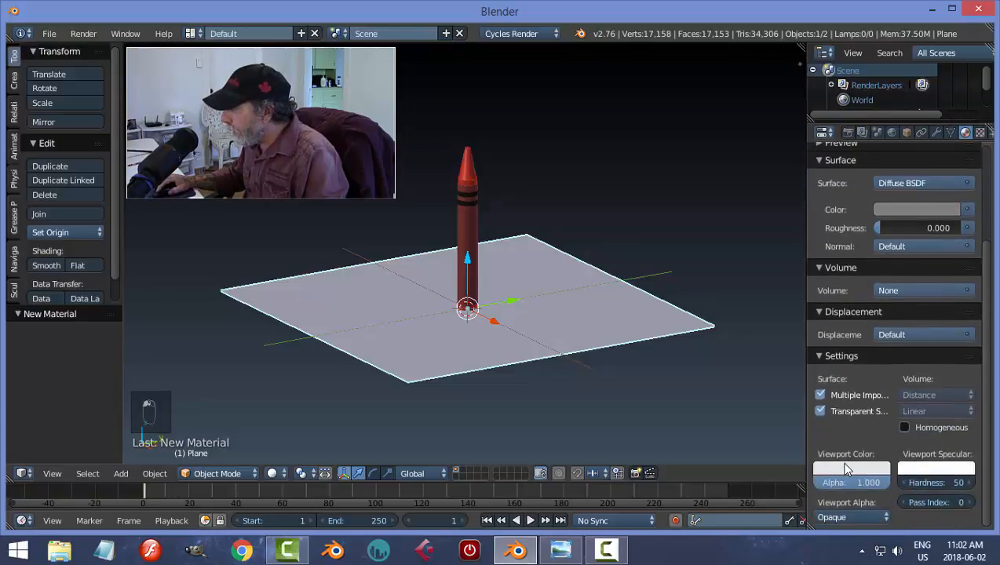
left_click(848, 469)
left_click(876, 418)
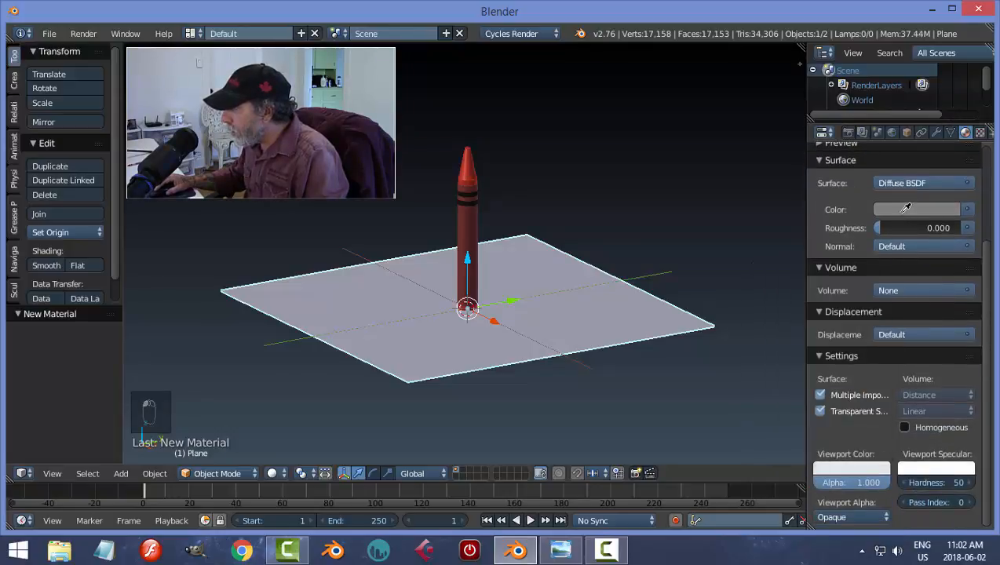
left_click(666, 336)
key("a")
scroll(622, 361, "up", 3)
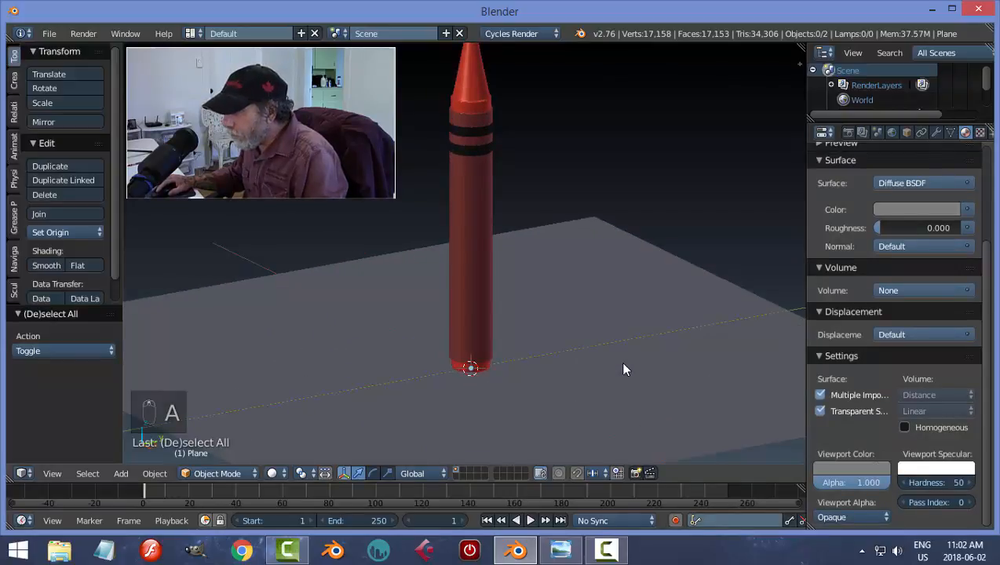
In Edit Mode, extrude the whole plane downward about 0.52 units along Z to form a slab.
scroll(619, 361, "down", 3)
key("a")
key("Tab")
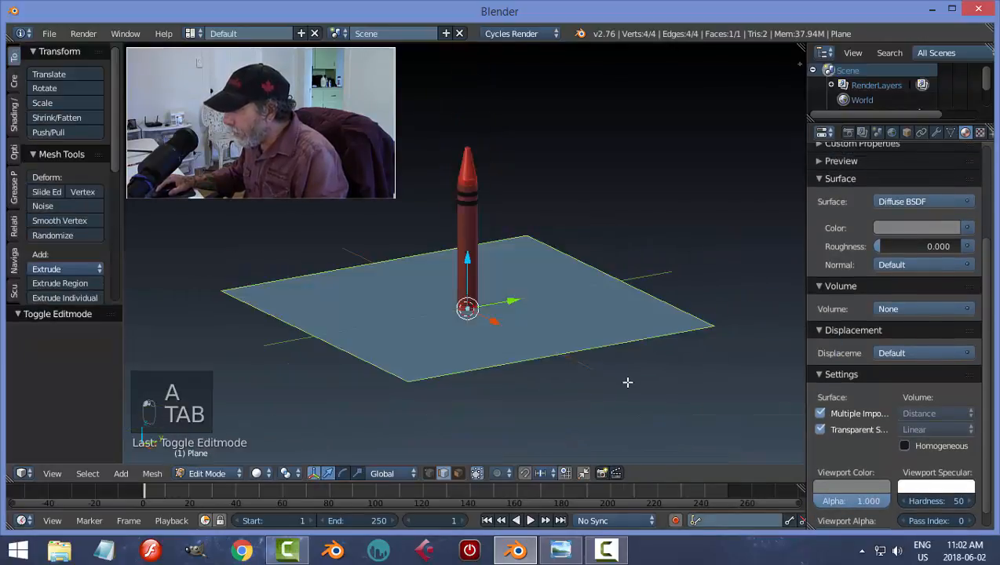
middle_click_drag(620, 390, 623, 363)
key("e")
right_click(623, 364)
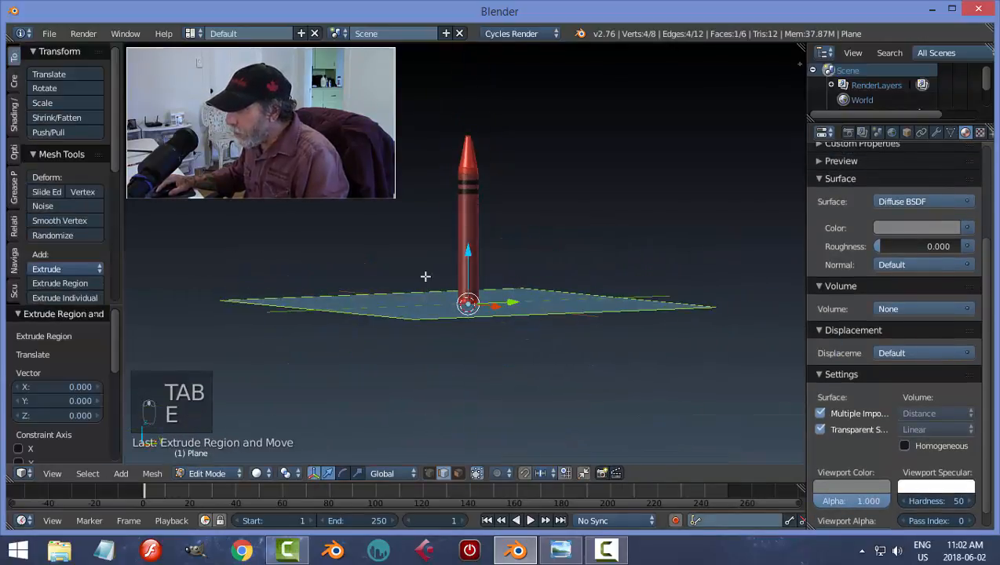
key("e")
left_click(470, 269)
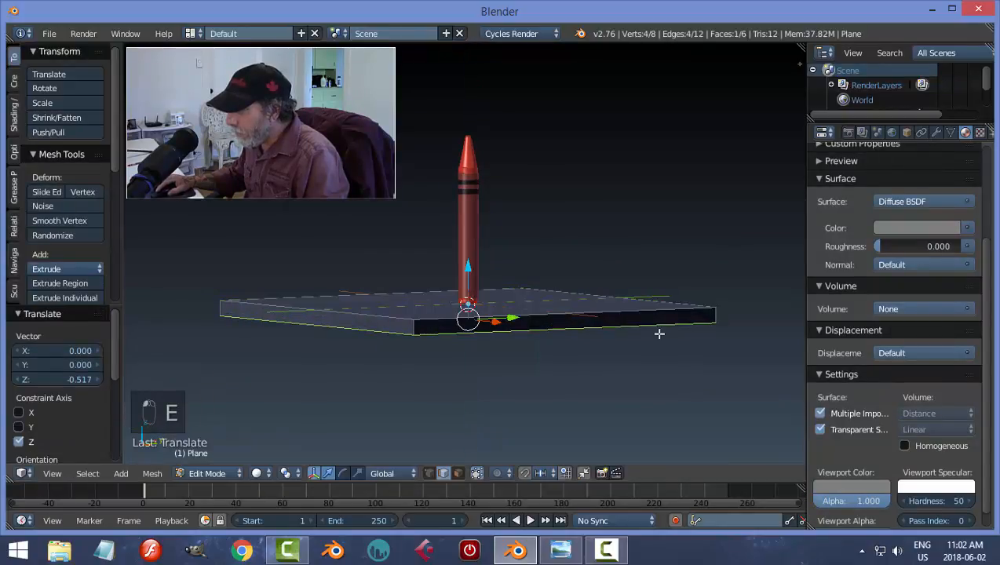
Recalculate the normals of all the slab's faces and return it to Object Mode.
key("a")
key("a")
key("ctrl+b")
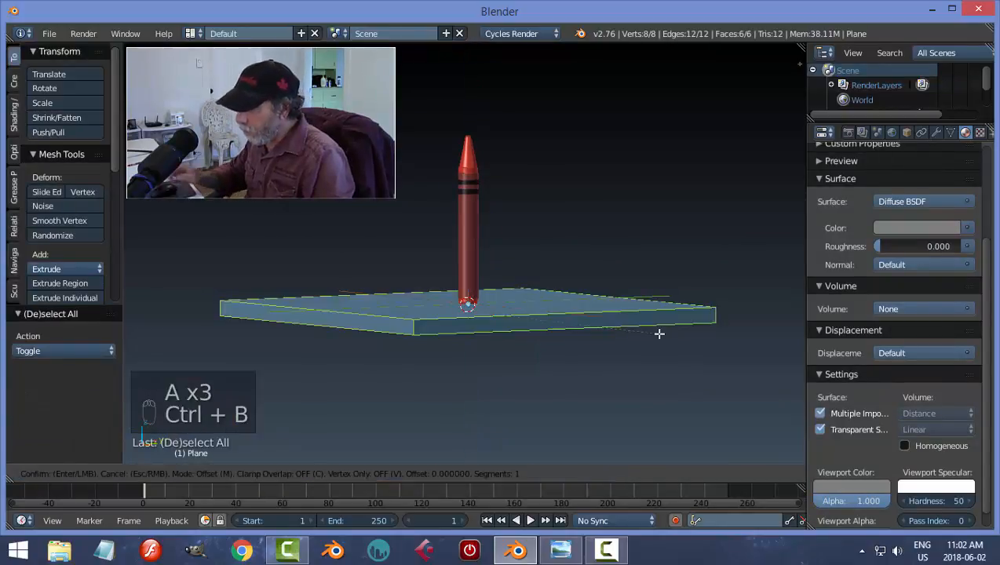
right_click(660, 333)
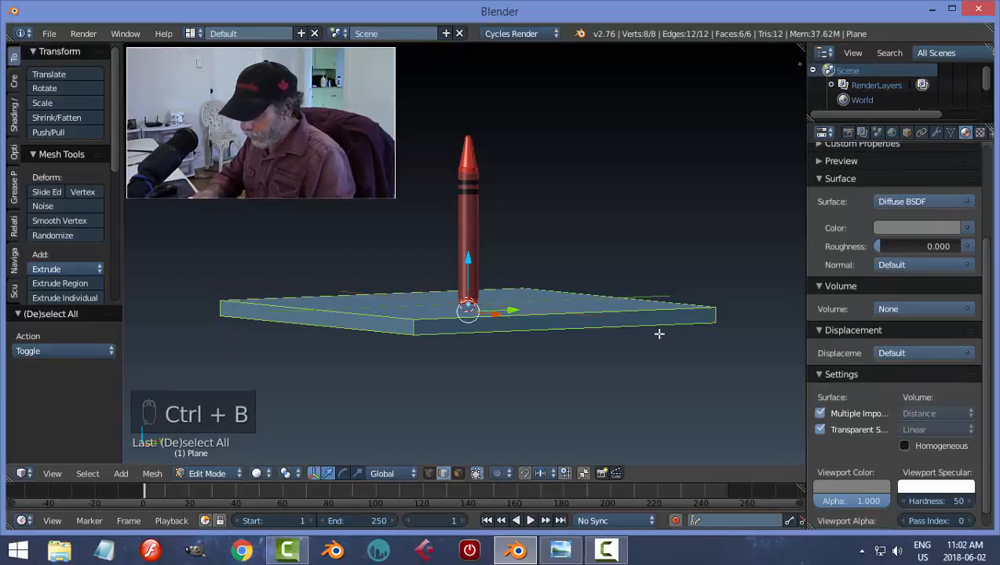
key("ctrl+n")
key("a")
key("Tab")
left_click(565, 328)
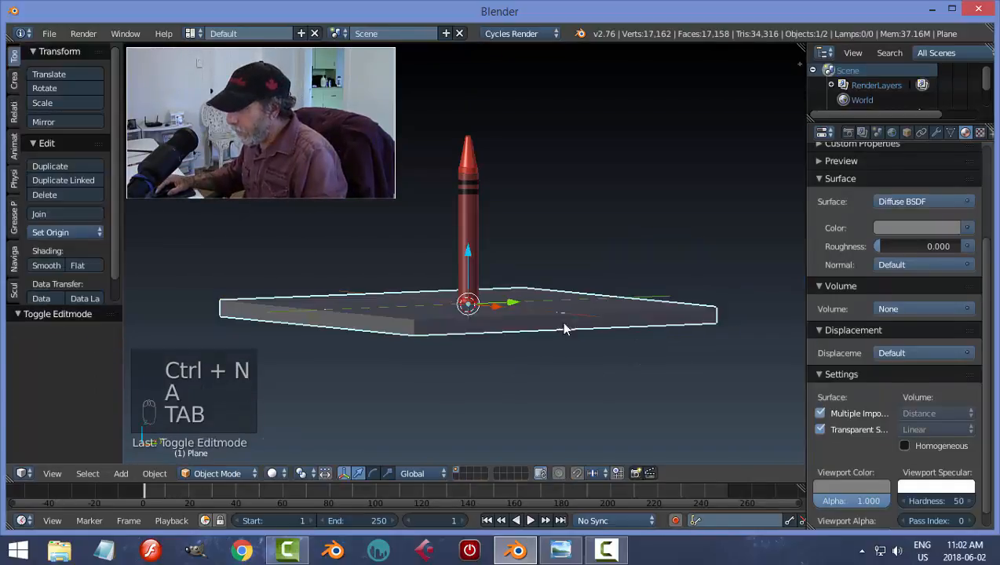
mouse_move(565, 328)
middle_mouse_down()
mouse_move(603, 314)
mouse_move(609, 324)
mouse_move(549, 328)
middle_mouse_up()
key("a")
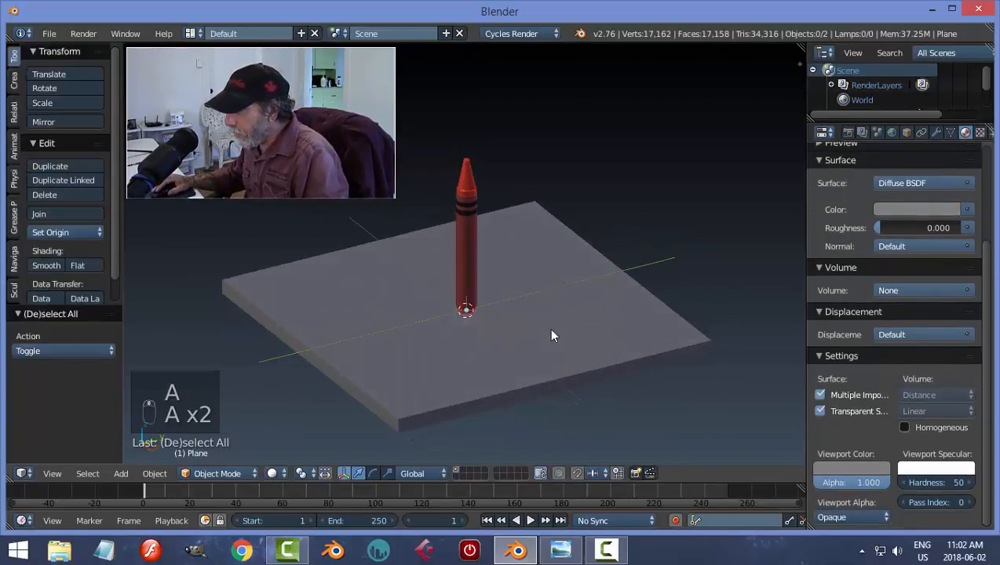
Select the crayon and rotate it 90° about the global X axis so it lies horizontally.
scroll(476, 285, "up", 3)
right_click(476, 285)
scroll(438, 337, "down", 3)
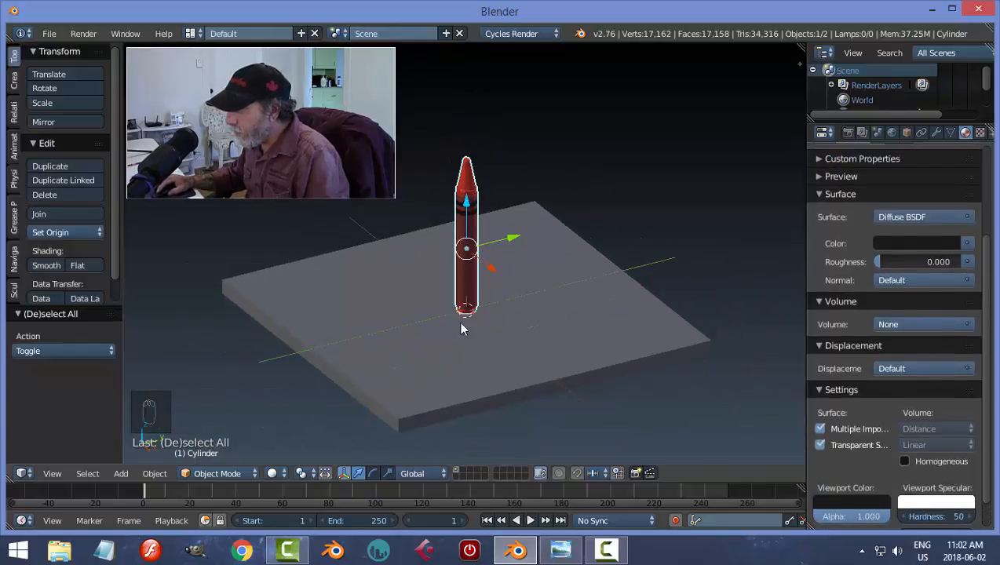
type("rx9")
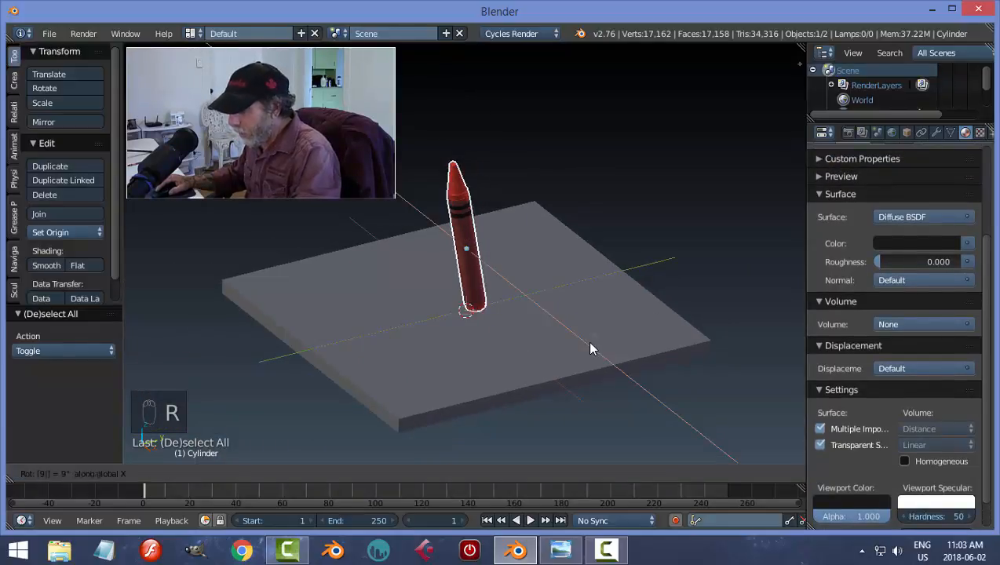
type("0")
key("Return")
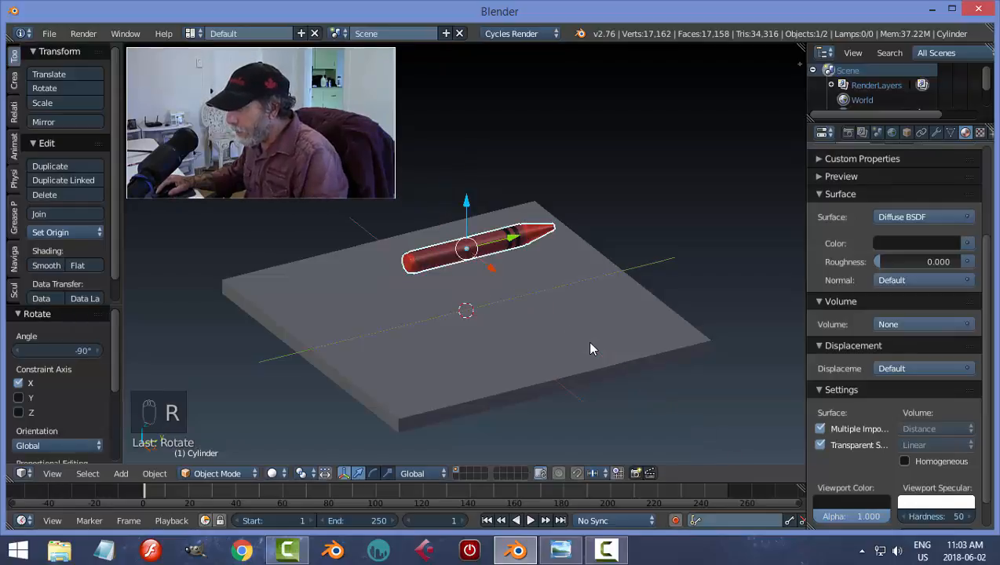
Lower the crayon about 1.95 units along Z, then nudge it up about 0.02 in front view to rest on the slab.
left_click_drag(466, 205, 476, 248)
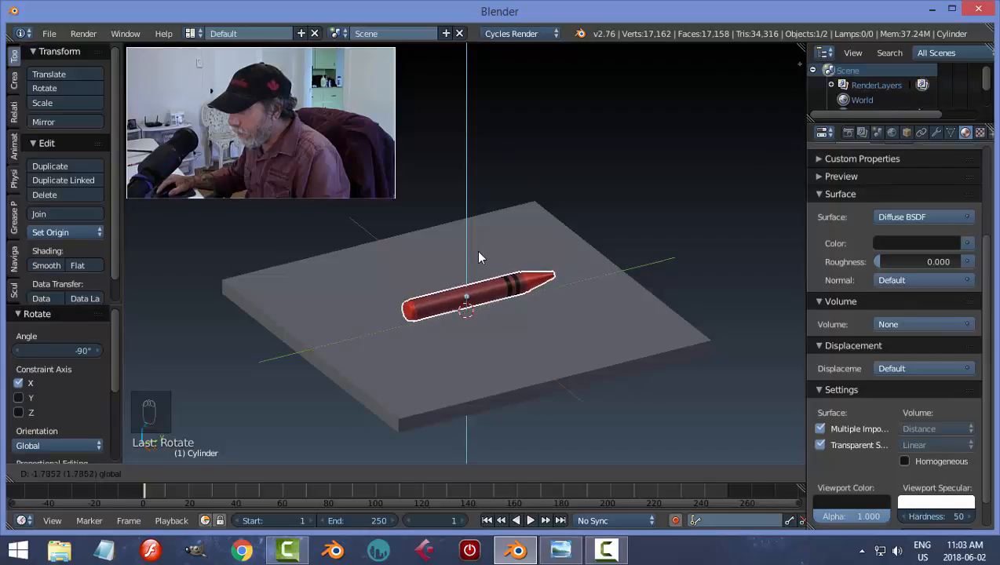
left_click(480, 256)
key("KP_1")
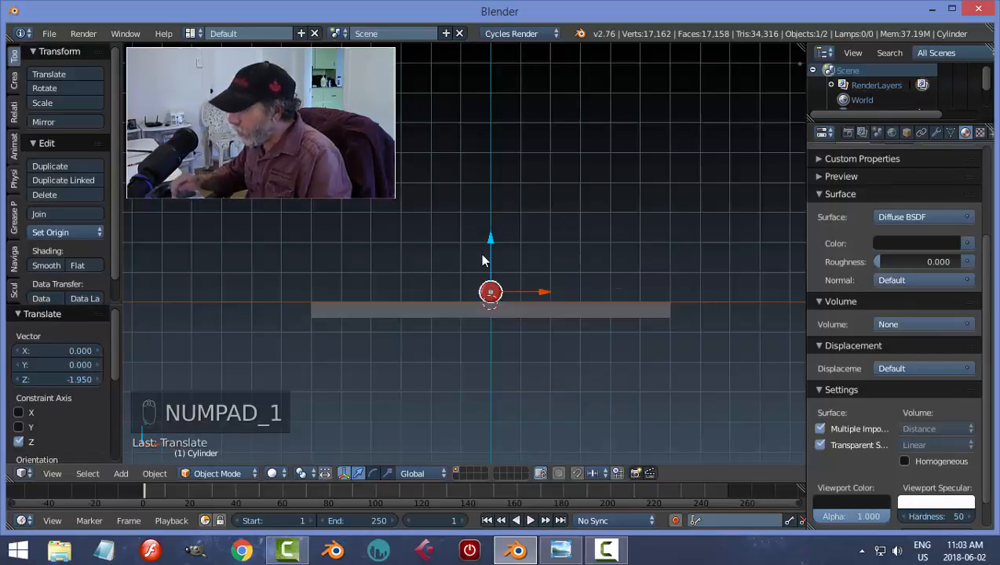
scroll(510, 290, "up", 5)
left_click_drag(523, 279, 525, 278)
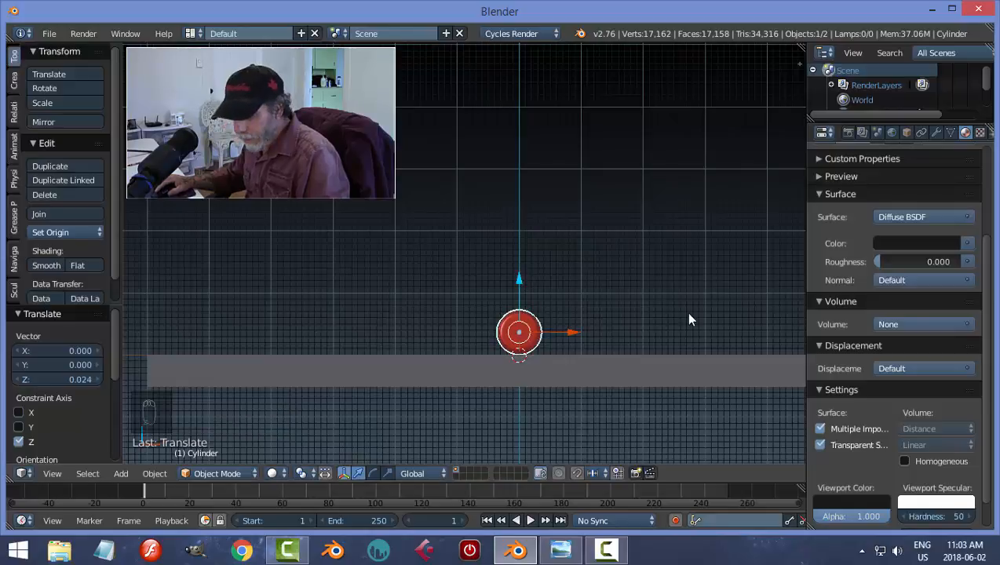
key("a")
scroll(704, 315, "down", 4)
middle_click_drag(703, 315, 559, 313)
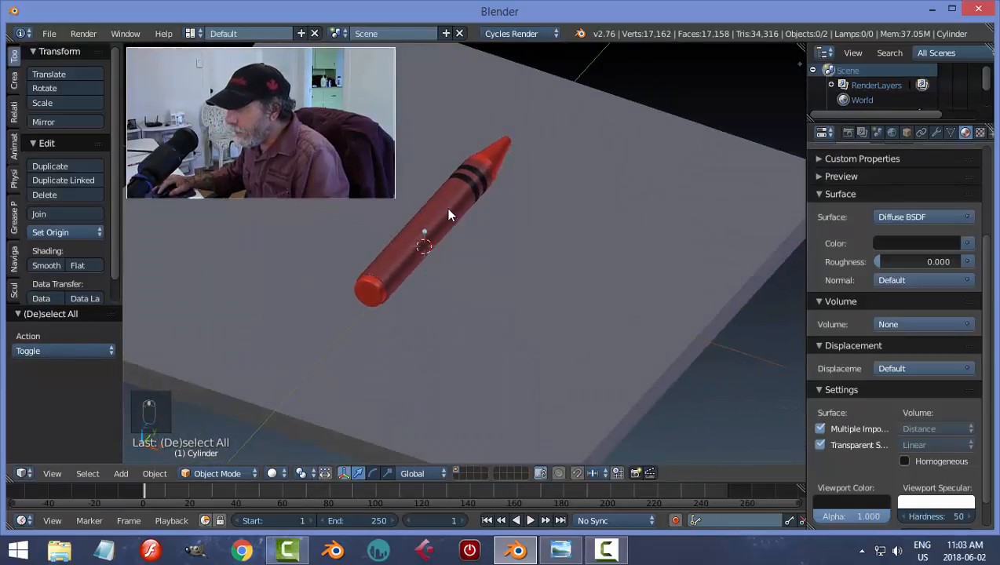
Duplicate the crayon and place the copy about 2.5 units away along the X axis.
right_click(446, 207)
key("shift+d")
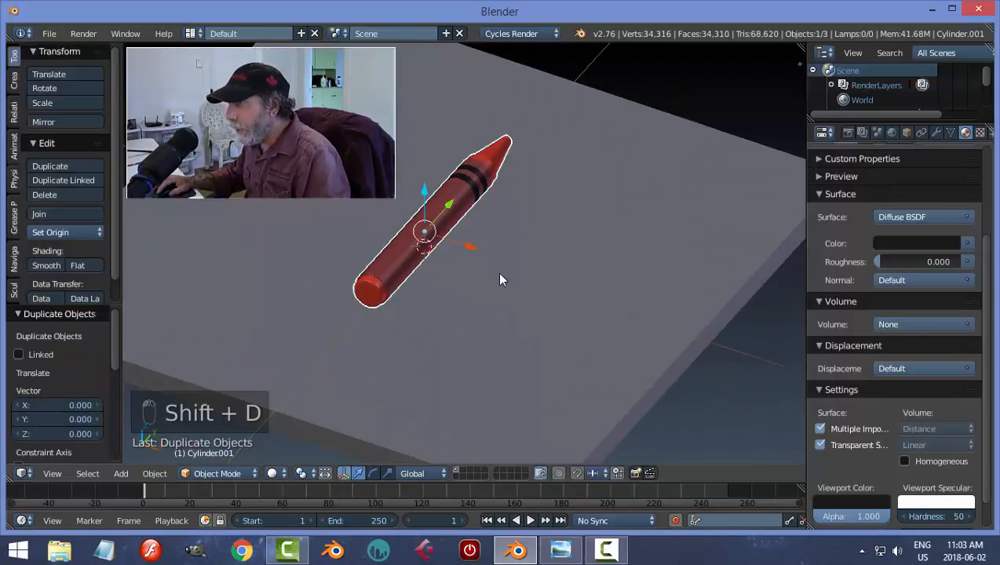
key("x")
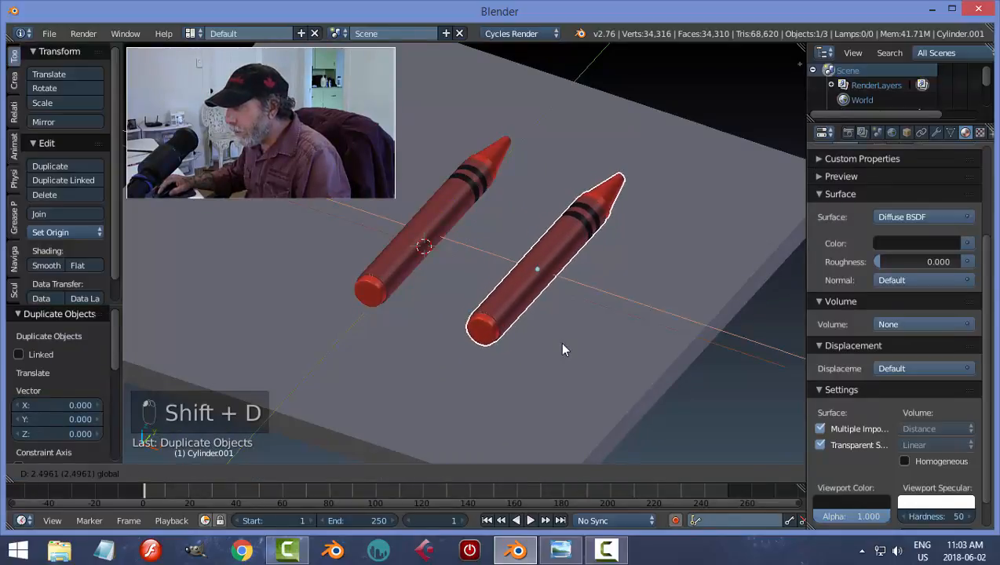
left_click(565, 337)
Rotate the duplicate crayon about -28° around the global Z axis so it lies at an angle to the original.
key("r")
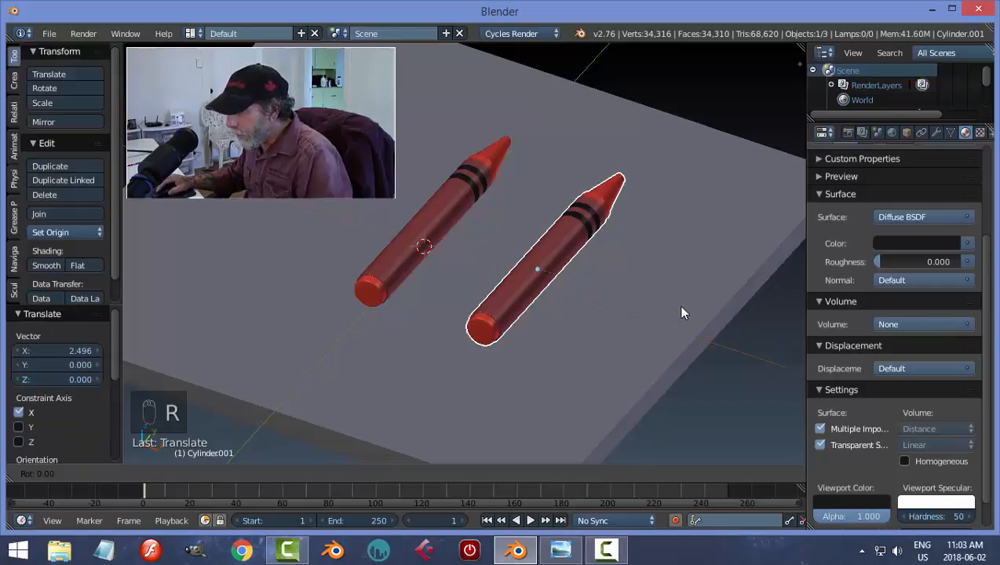
key("z")
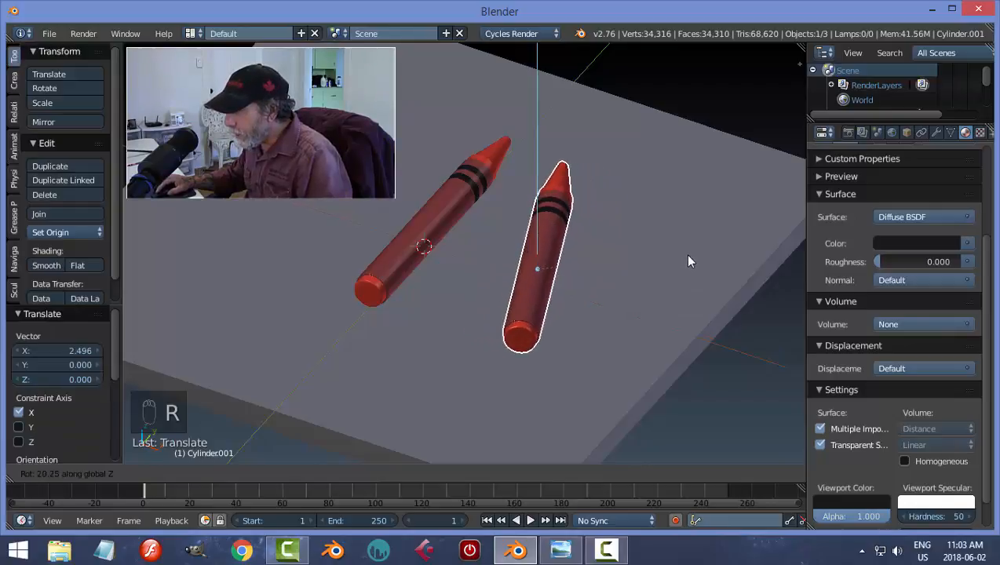
left_click(610, 340)
middle_click_drag(657, 339, 604, 337)
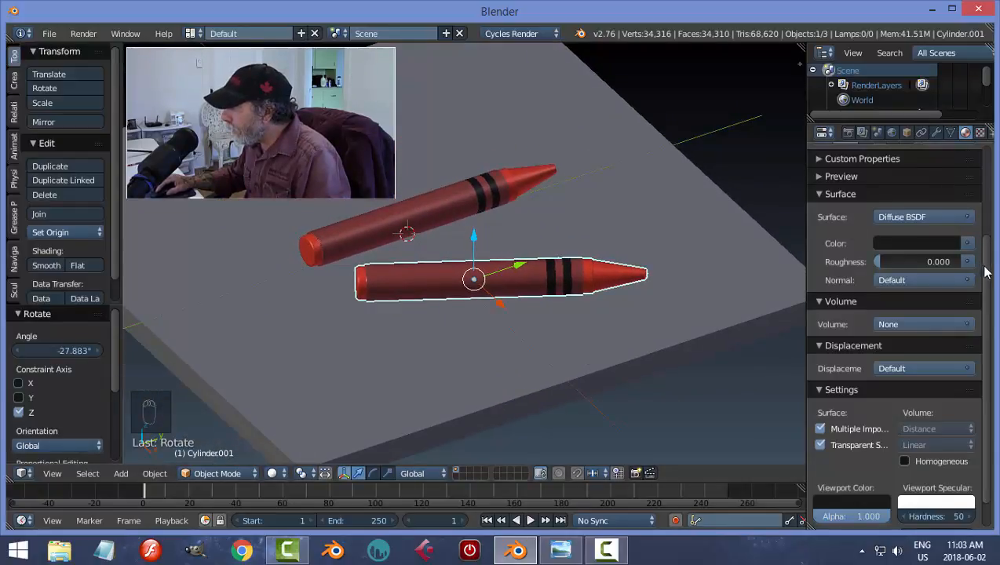
scroll(942, 228, "up", 5)
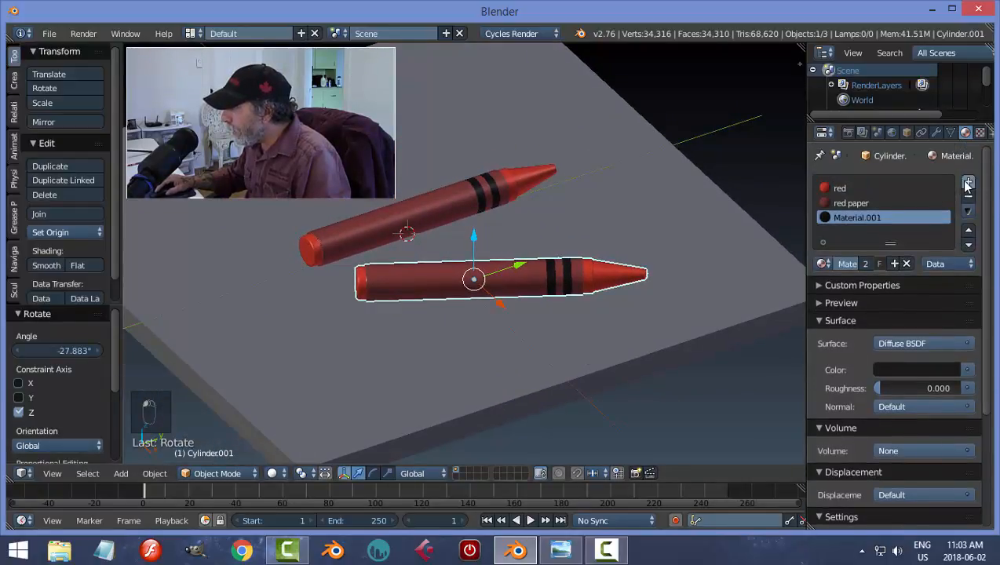
Add a new material in a fourth slot on the duplicate crayon and set its diffuse color to golden yellow.
left_click(968, 183)
left_click(882, 264)
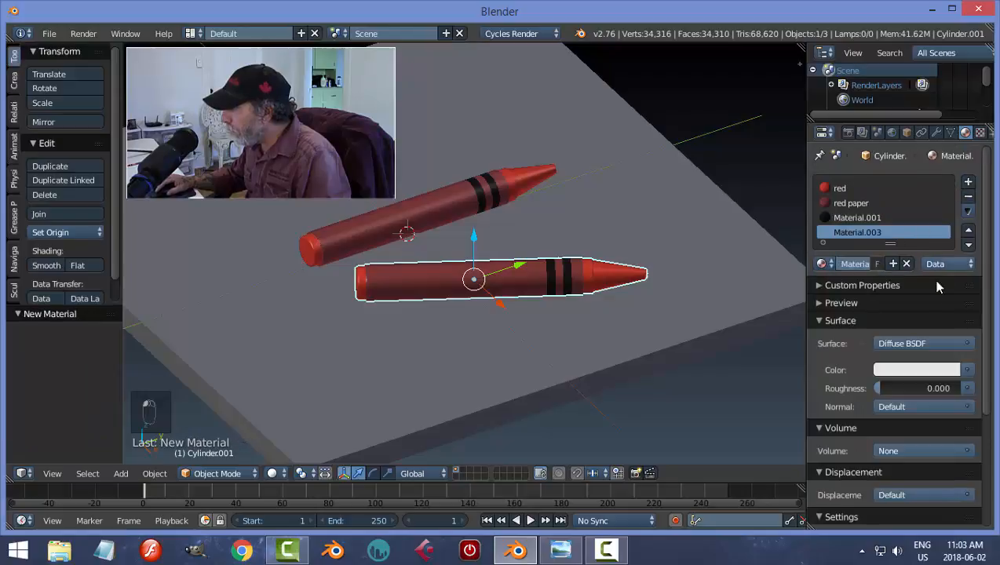
left_click(902, 369)
mouse_move(892, 229)
left_mouse_down()
mouse_move(867, 247)
mouse_move(849, 243)
left_mouse_up()
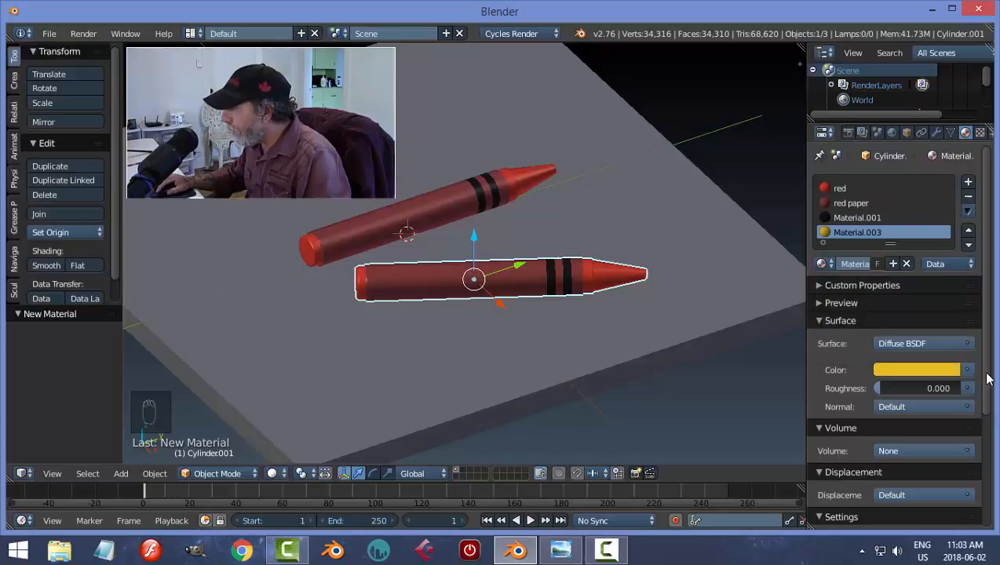
Match the new material's viewport color to its yellow diffuse color by sampling that color.
scroll(984, 380, "down", 5)
left_click(861, 469)
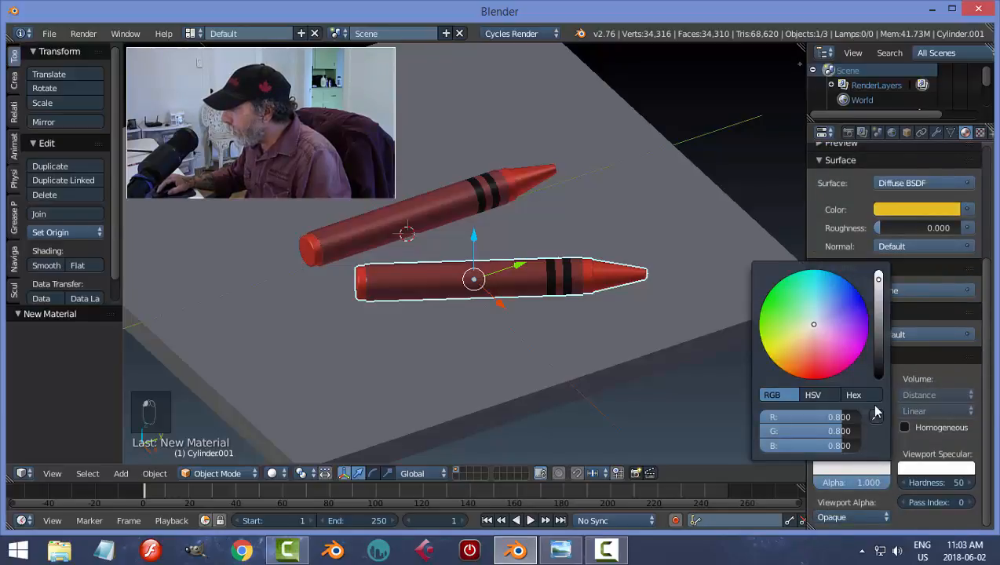
left_click(876, 414)
left_click(927, 208)
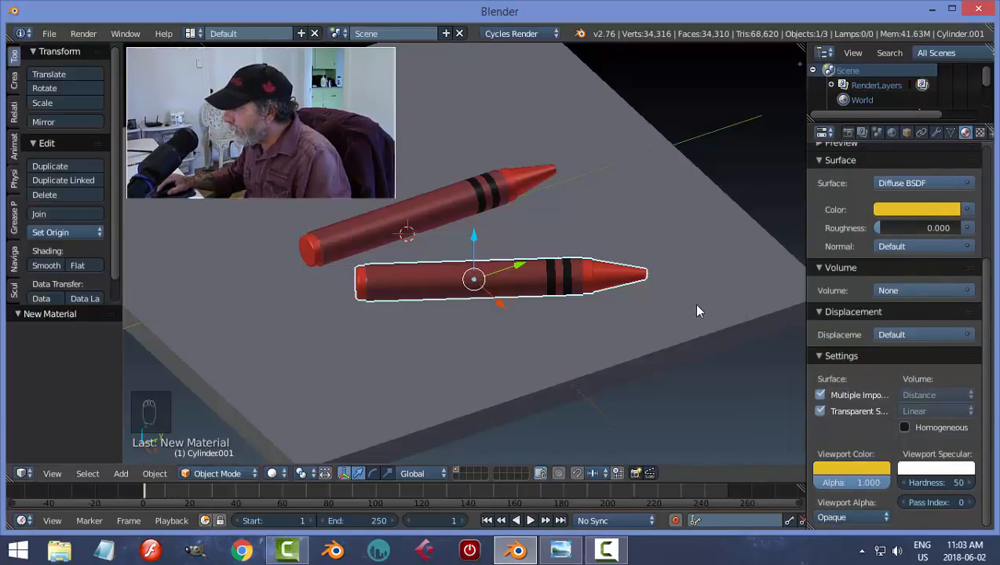
scroll(979, 352, "up", 5)
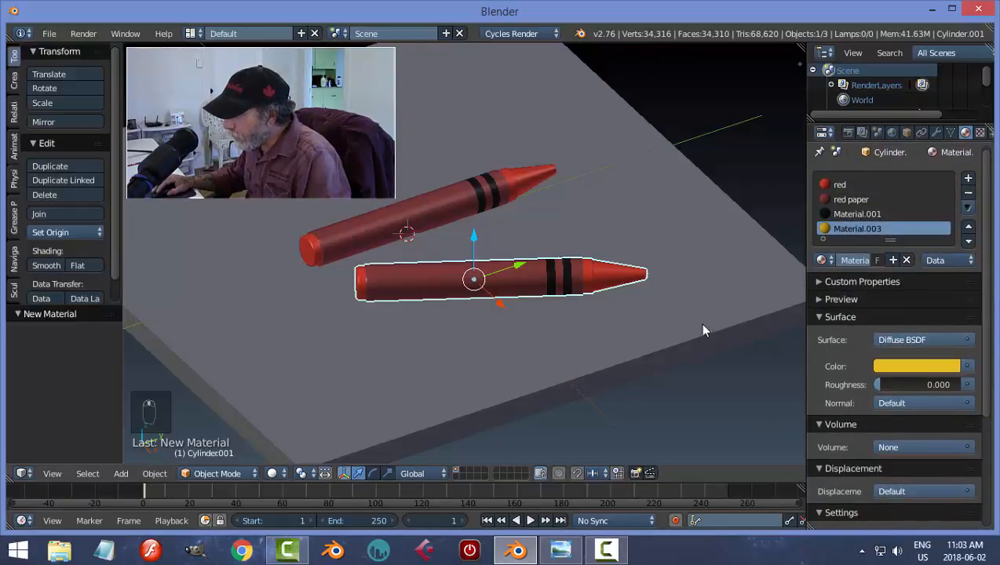
Enter edit mode on the duplicate crayon and select the flat end face of its tip in face select mode.
middle_click_drag(699, 322, 524, 283)
key("Tab")
left_click(743, 349)
scroll(546, 333, "up", 2)
scroll(546, 333, "up", 3)
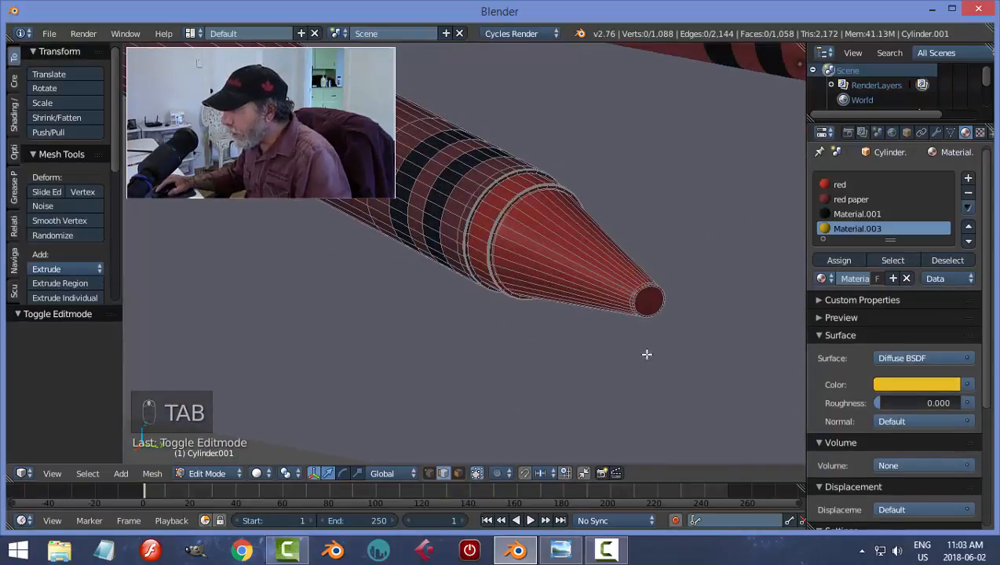
key("ctrl+Tab")
left_click(636, 314)
right_click(649, 302)
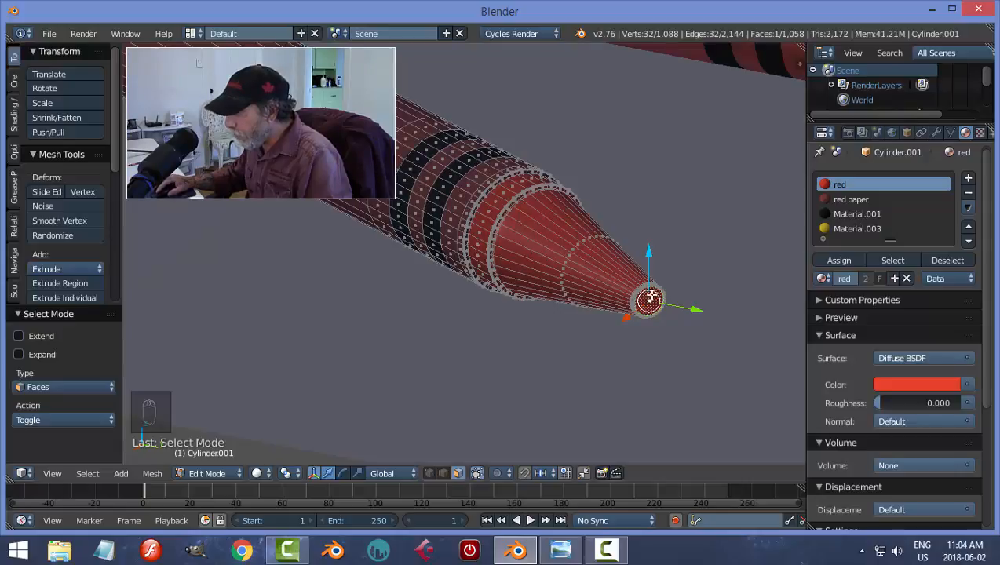
Grow the face selection from the tip over the cone and the exposed collar up near the wrapper's edge.
key("ctrl+KP_Add")
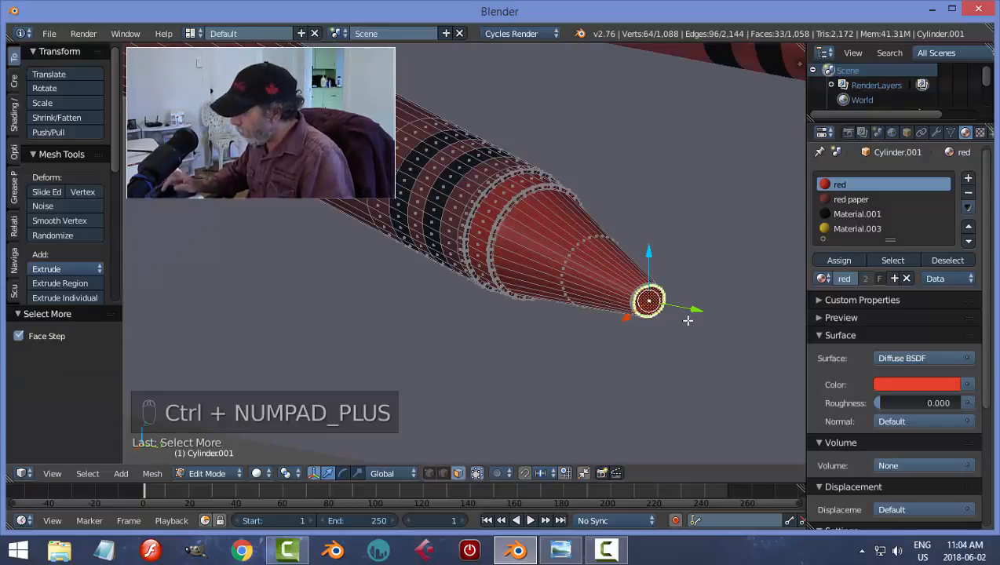
key("ctrl+KP_Add")
key("ctrl+KP_Add")
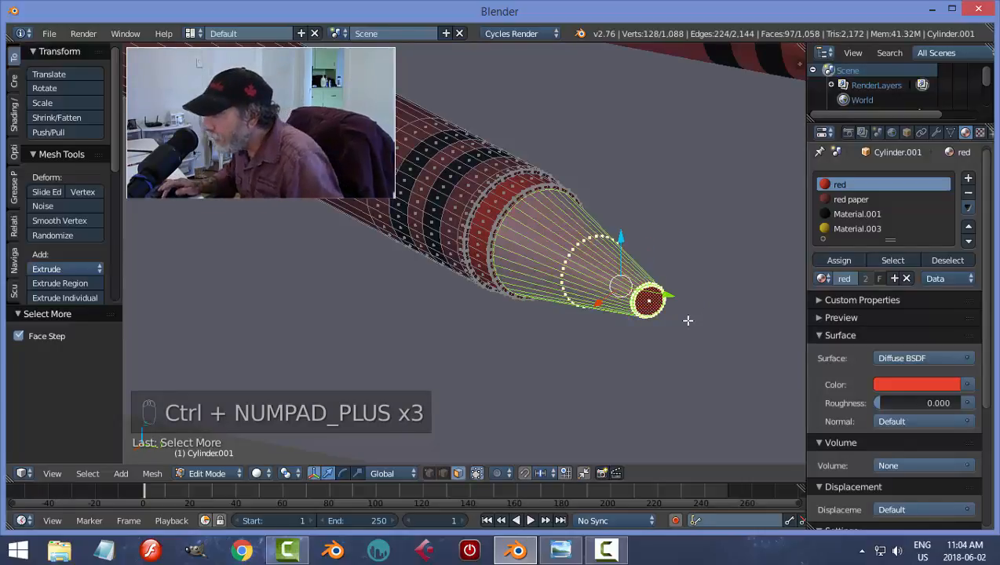
scroll(561, 381, "up", 1)
scroll(562, 381, "up", 2)
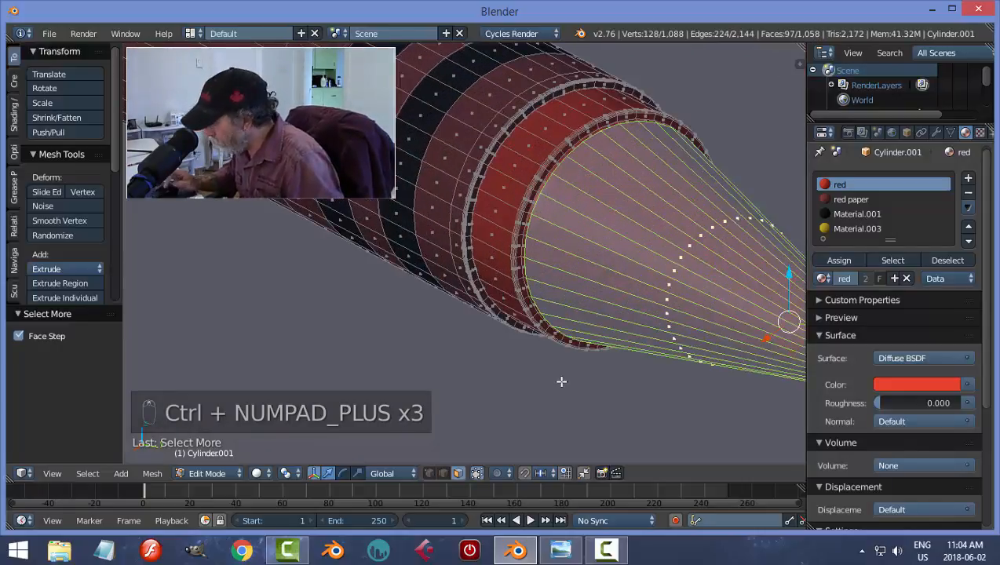
key("ctrl+KP_Add")
key("ctrl+KP_Add")
key("ctrl+KP_Add")
key("ctrl+KP_Add")
key("ctrl+KP_Add")
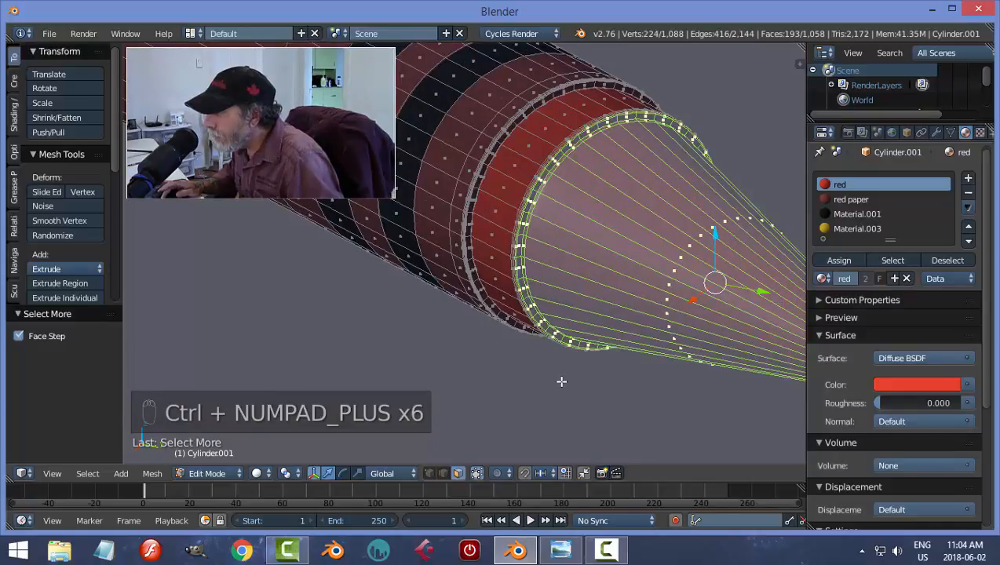
key("ctrl+KP_Add")
key("ctrl+KP_Add")
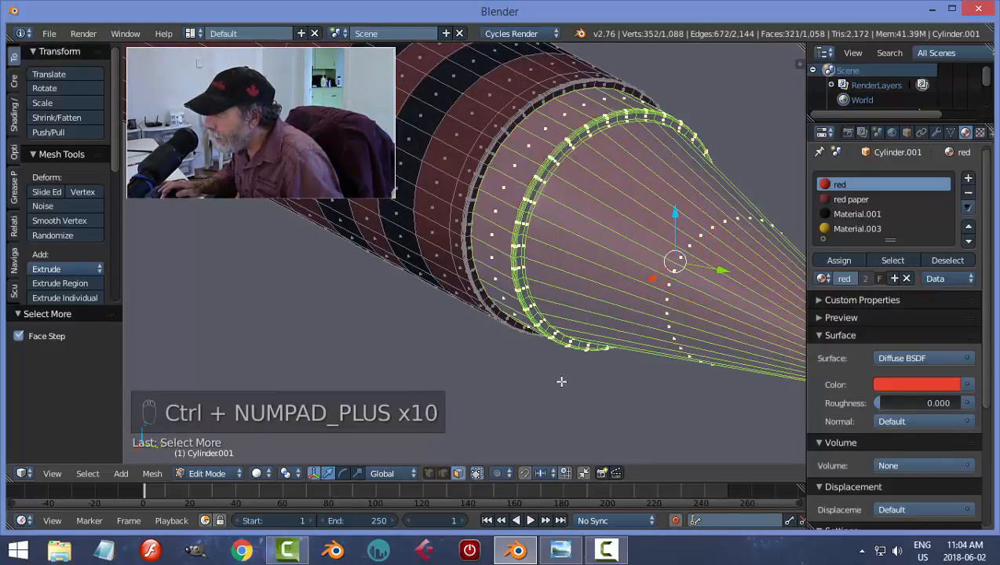
Assign the yellow material to the selected tip faces and clear the selection.
left_click(857, 228)
left_click(838, 261)
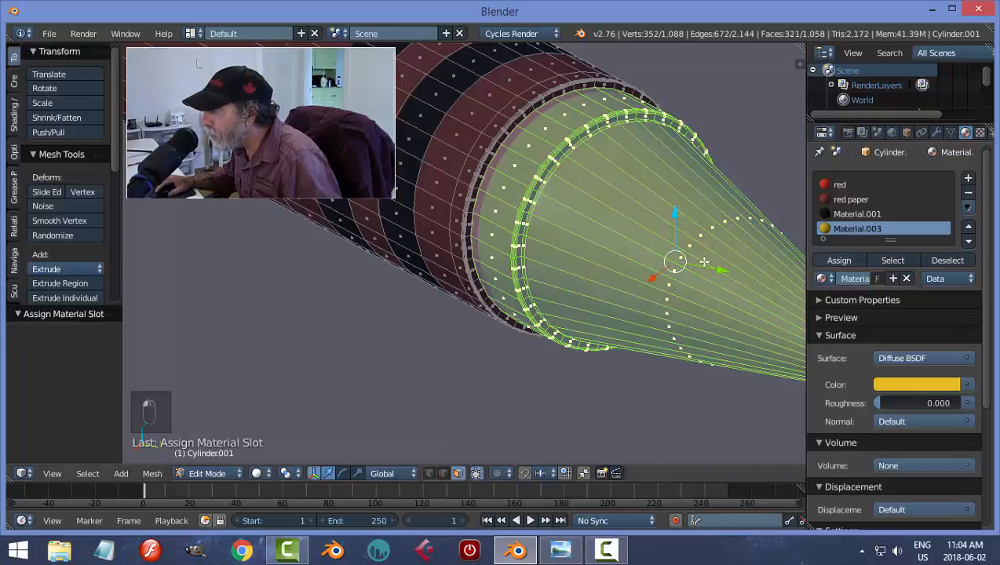
key("a")
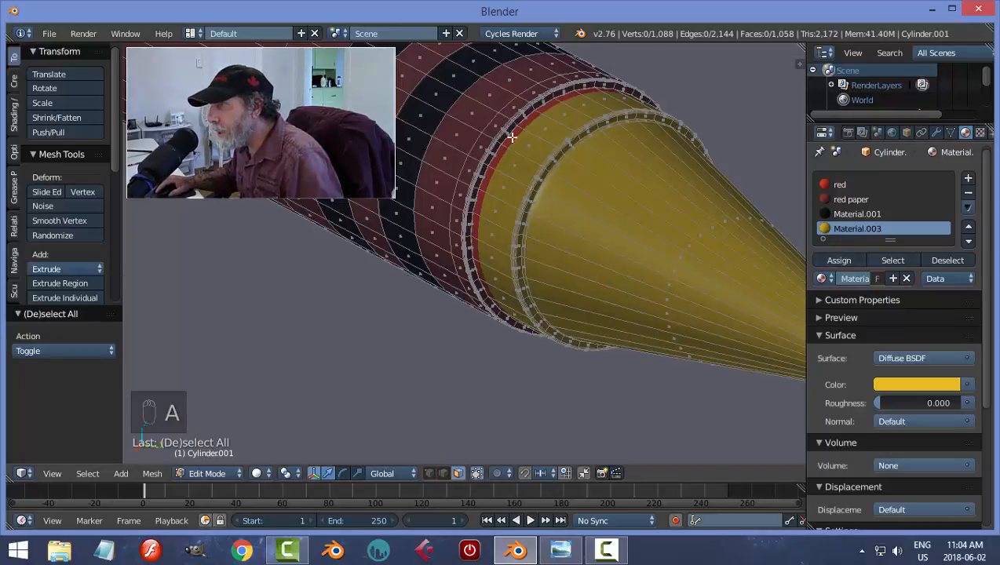
Restore the tip selection, extend it by one face ring, assign the yellow material to it and return to object mode.
key("ctrl+z")
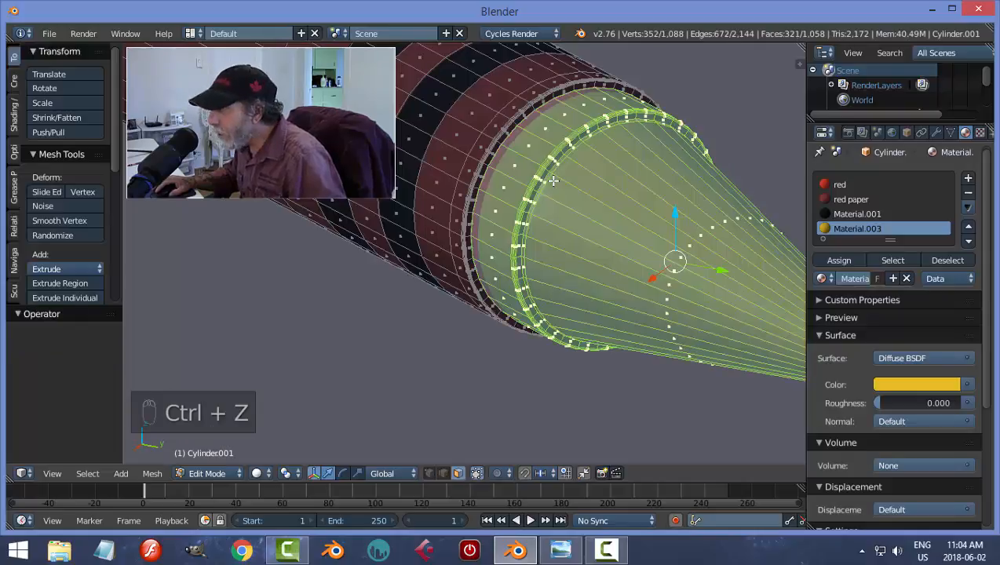
key("ctrl+KP_Add")
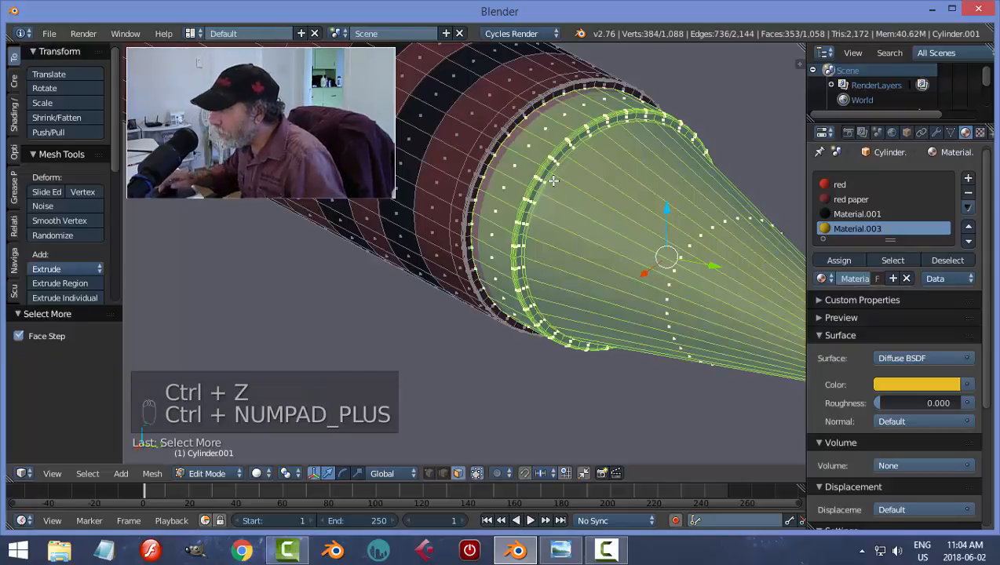
left_click(837, 260)
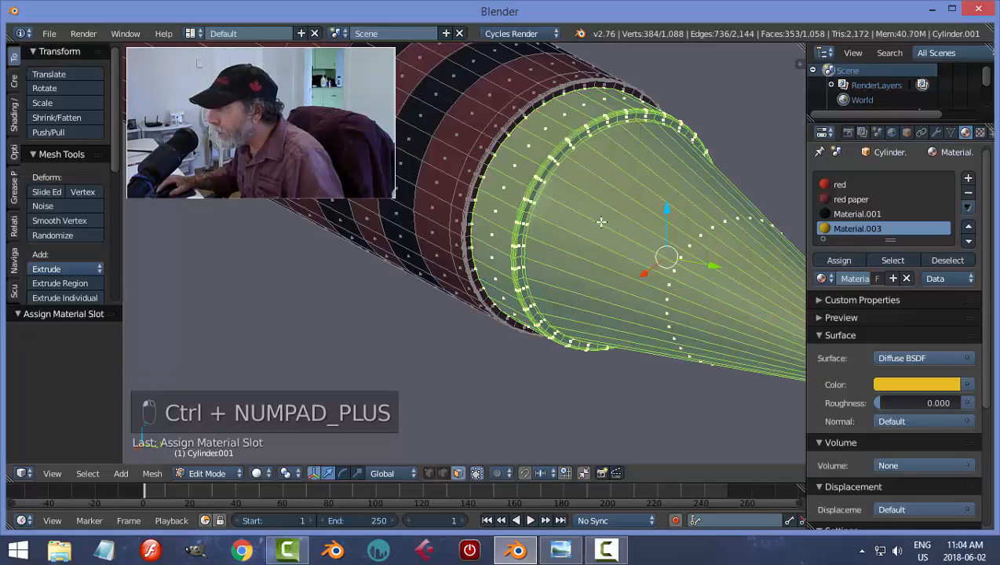
key("a")
key("Tab")
left_click(487, 224)
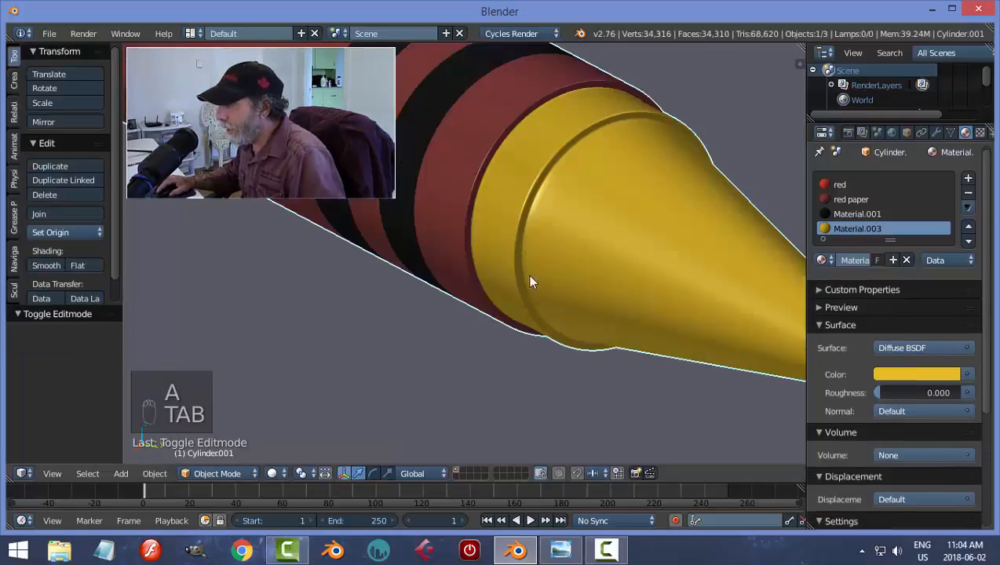
Open the yellow-tipped crayon's mesh for editing at its blunt end.
scroll(520, 322, "down", 5)
middle_click_drag(424, 330, 629, 310)
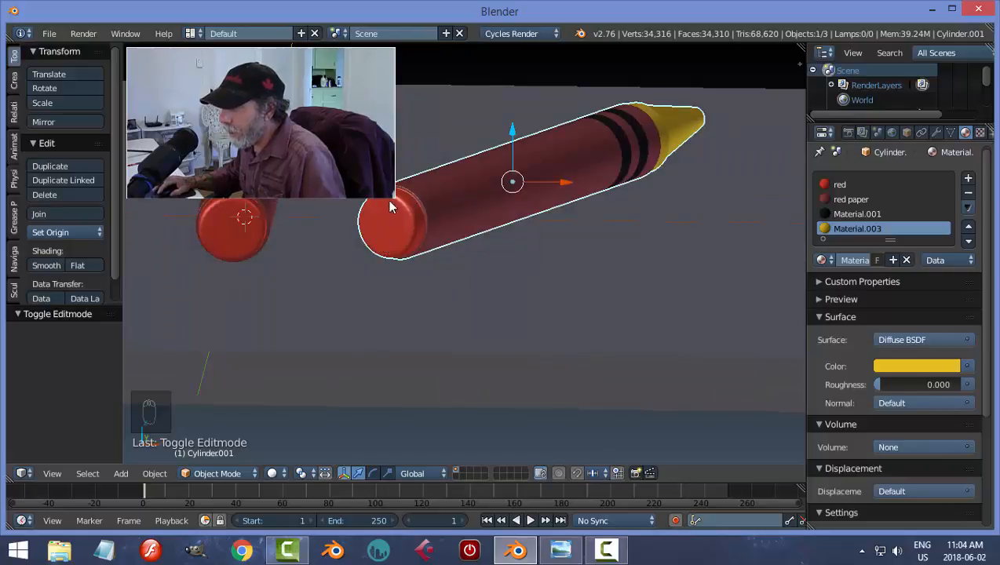
middle_click_drag(400, 241, 472, 221)
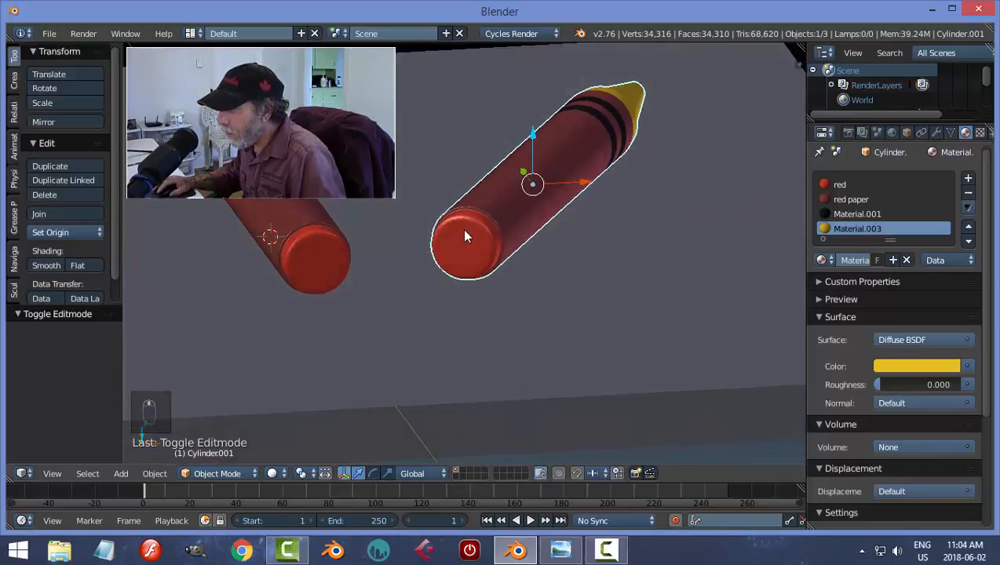
scroll(462, 228, "up", 2)
key("Tab")
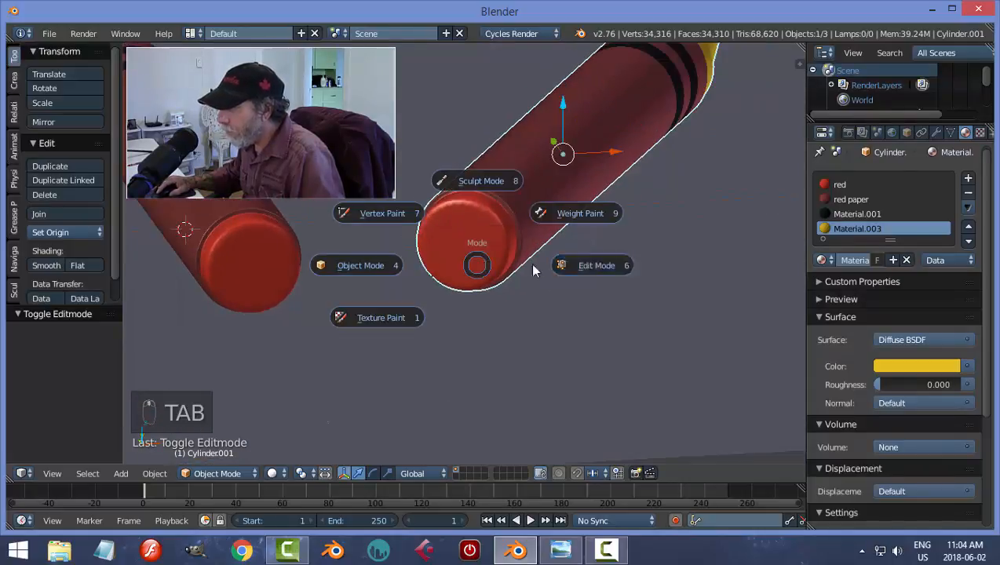
left_click(596, 266)
key("ctrl+Tab")
left_click(501, 293)
right_click(481, 252)
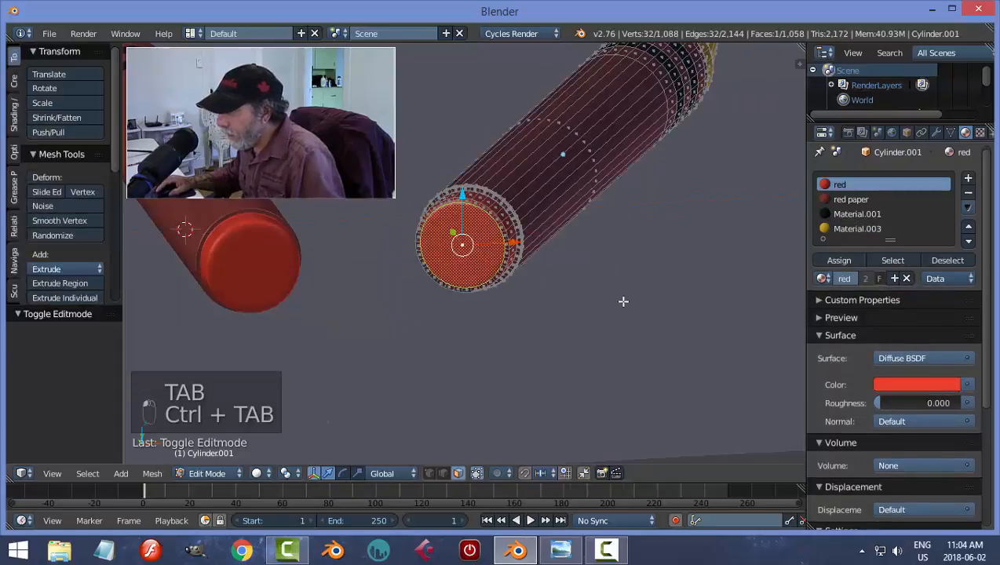
scroll(620, 301, "up", 3)
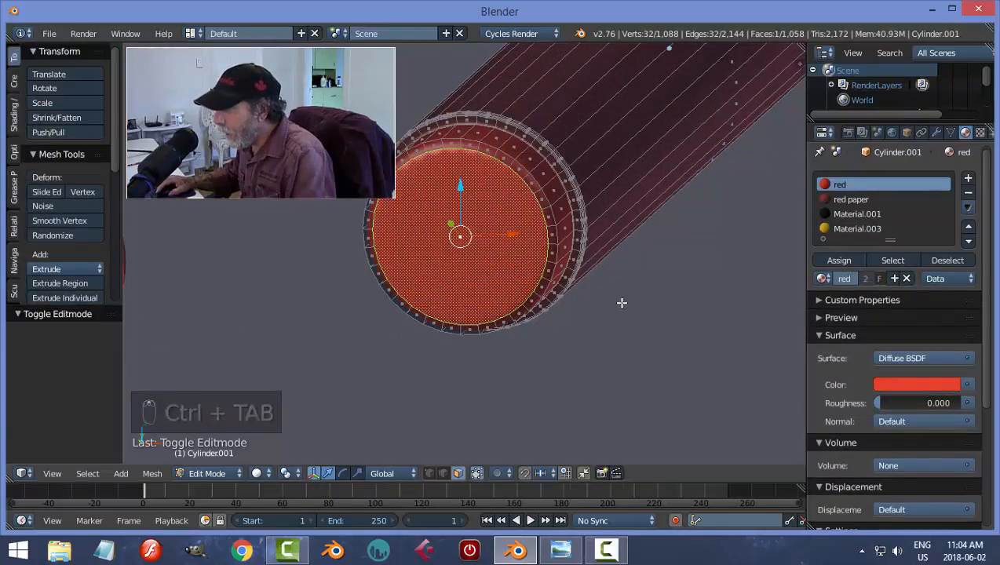
key("a")
Bevel the outer edge loop of the yellow-tipped crayon's blunt end by about 0.009 with 3 segments, and return to object mode.
scroll(621, 302, "up", 2)
key("ctrl+Tab")
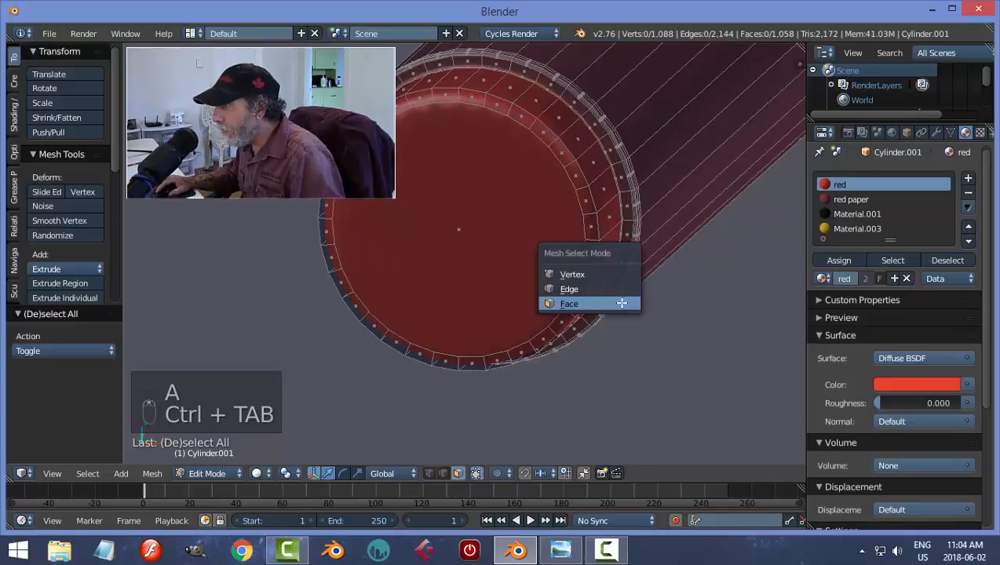
left_click(592, 286)
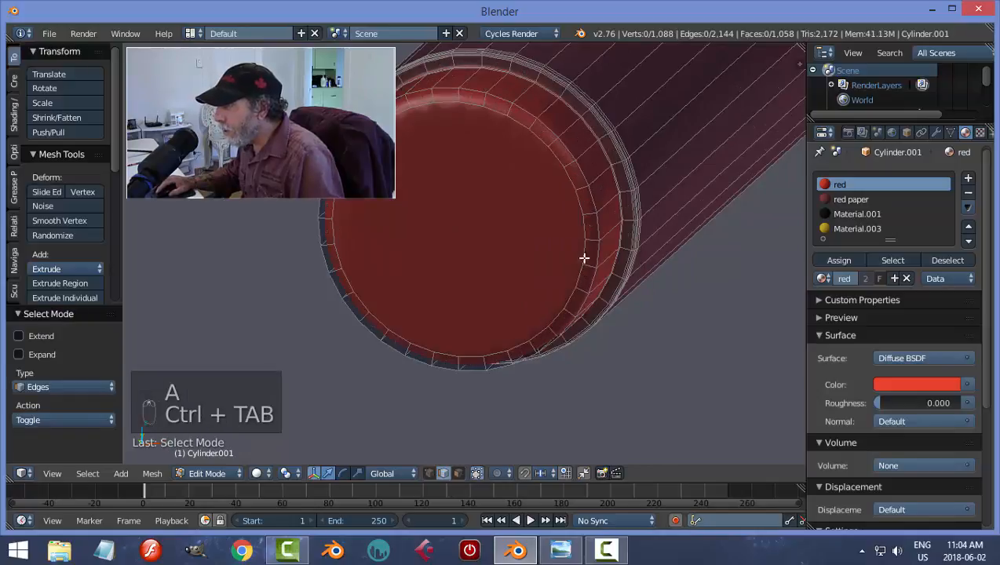
right_click(554, 128, "alt")
key("ctrl+b")
key("ctrl+b")
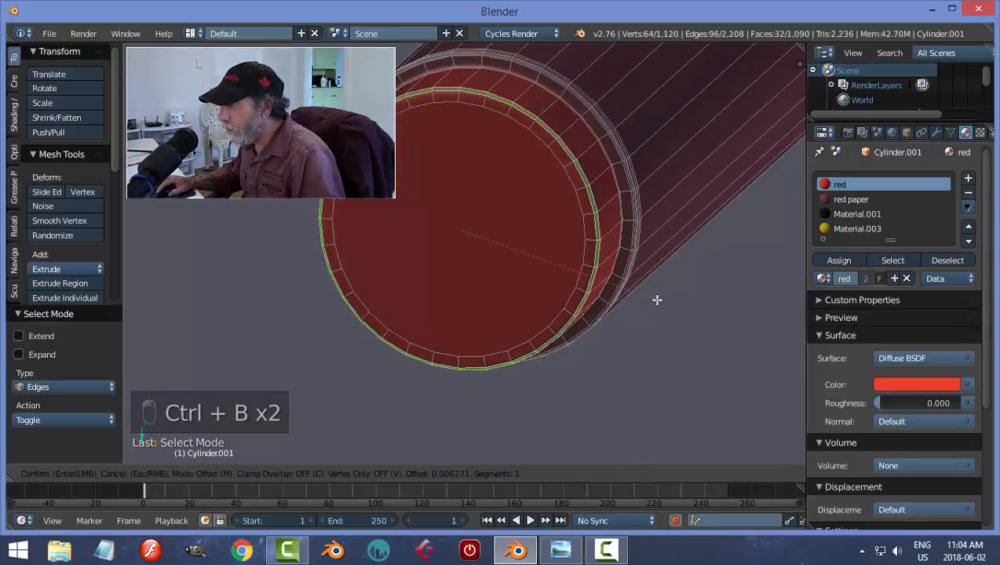
scroll(657, 299, "up", 2)
left_click(657, 300)
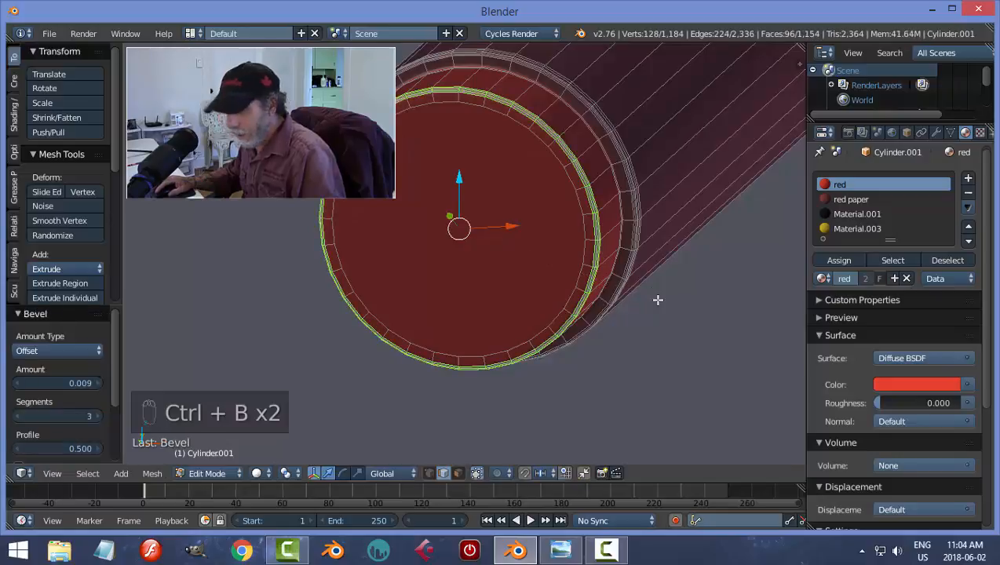
key("a")
key("Tab")
scroll(642, 310, "down", 2)
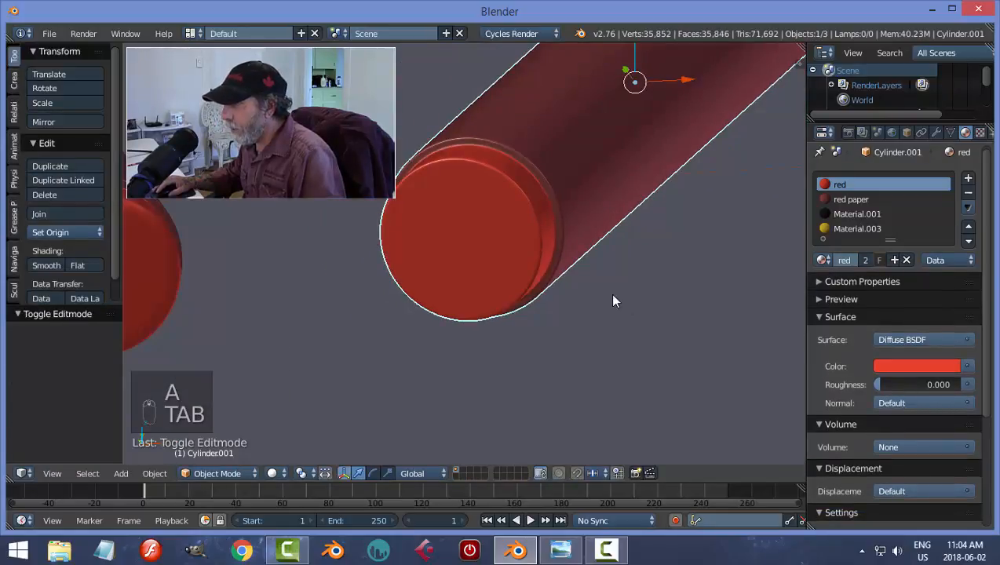
scroll(613, 296, "down", 3)
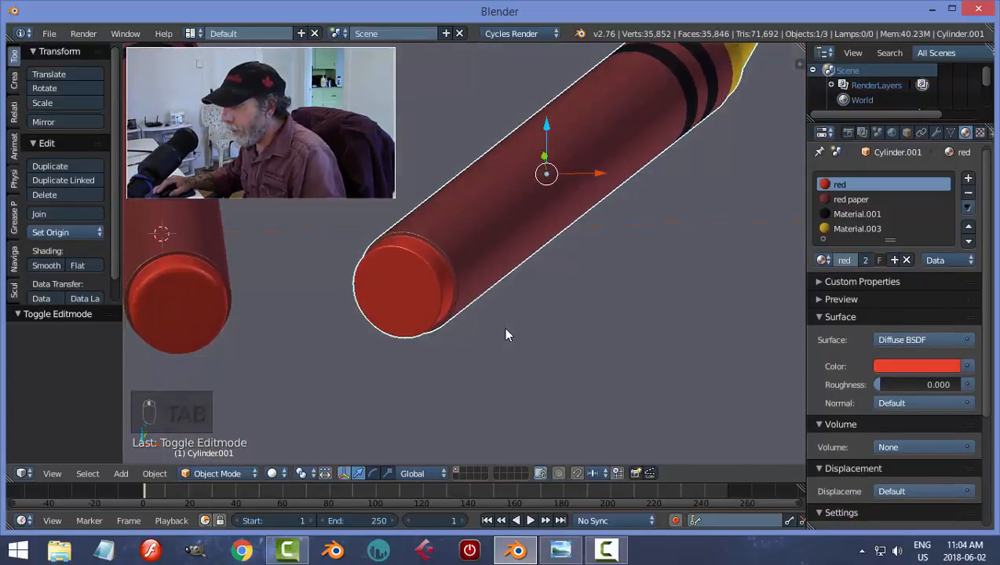
Bevel the outer edge loop of the original red crayon's blunt end by about 0.010 with 3 segments, and return to object mode.
right_click(211, 311)
key("Tab")
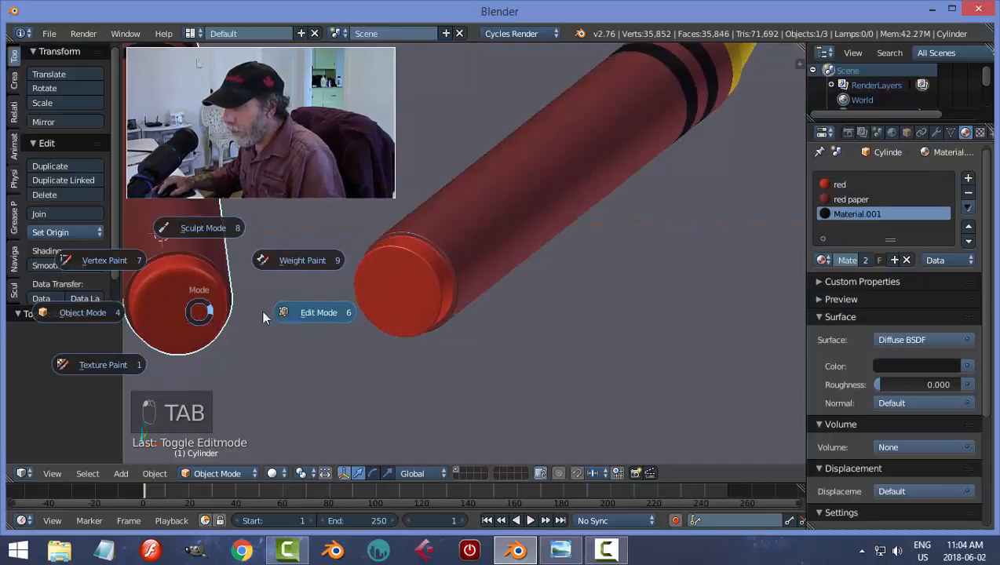
left_click(263, 316)
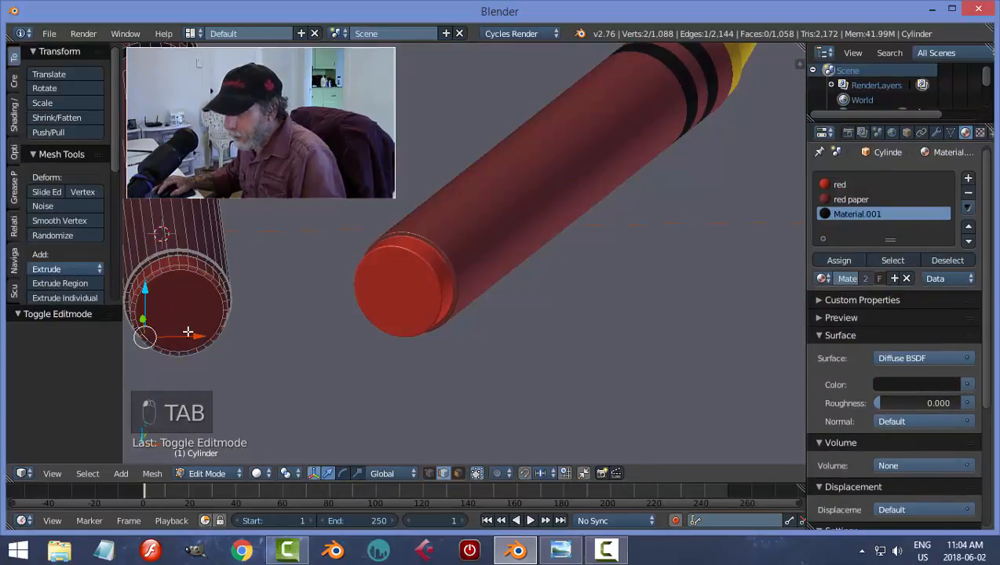
key("a")
scroll(180, 325, "up", 3)
middle_click_drag(176, 324, 507, 301, "shift")
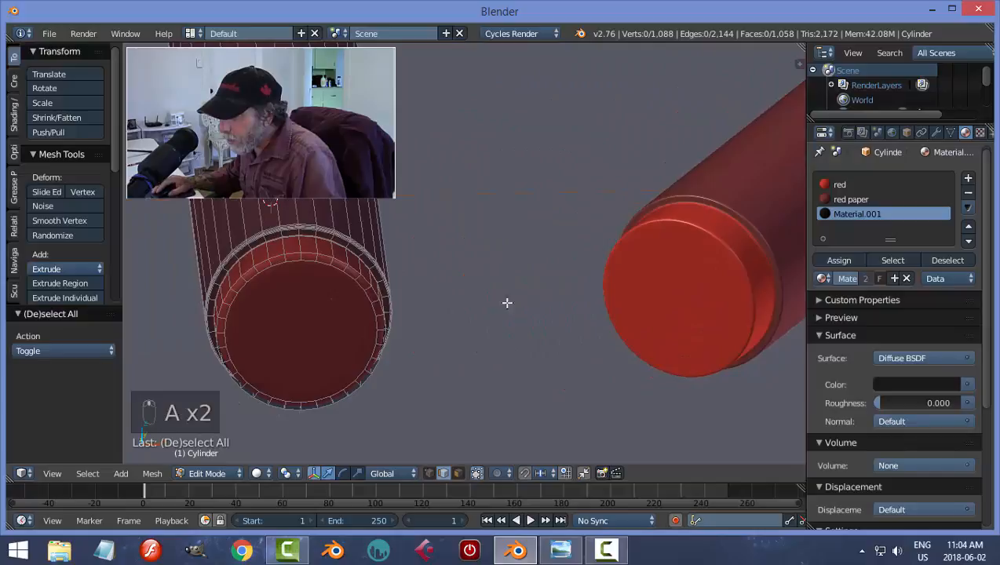
right_click(311, 259, "alt")
key("ctrl+b")
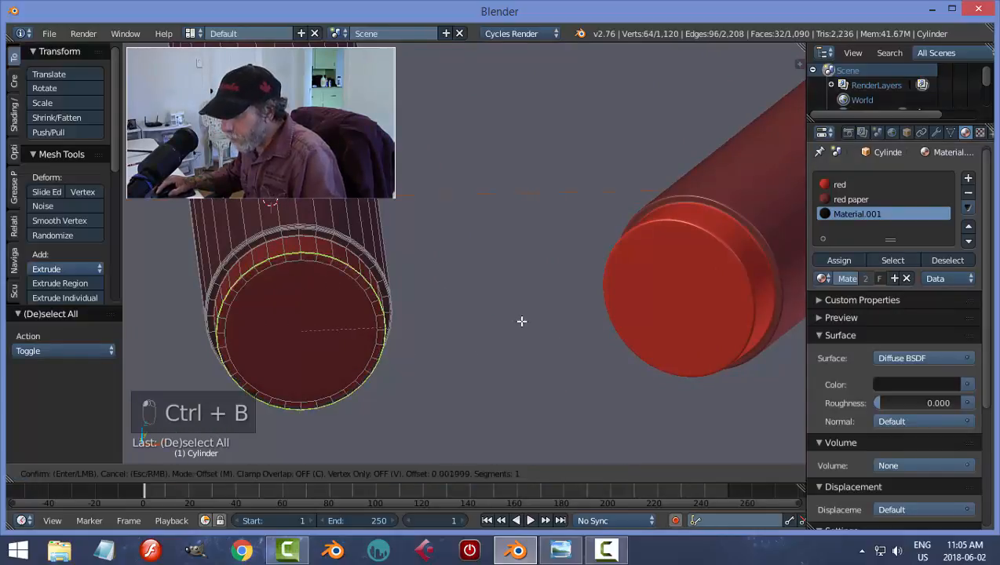
scroll(521, 320, "up", 2)
left_click(524, 321)
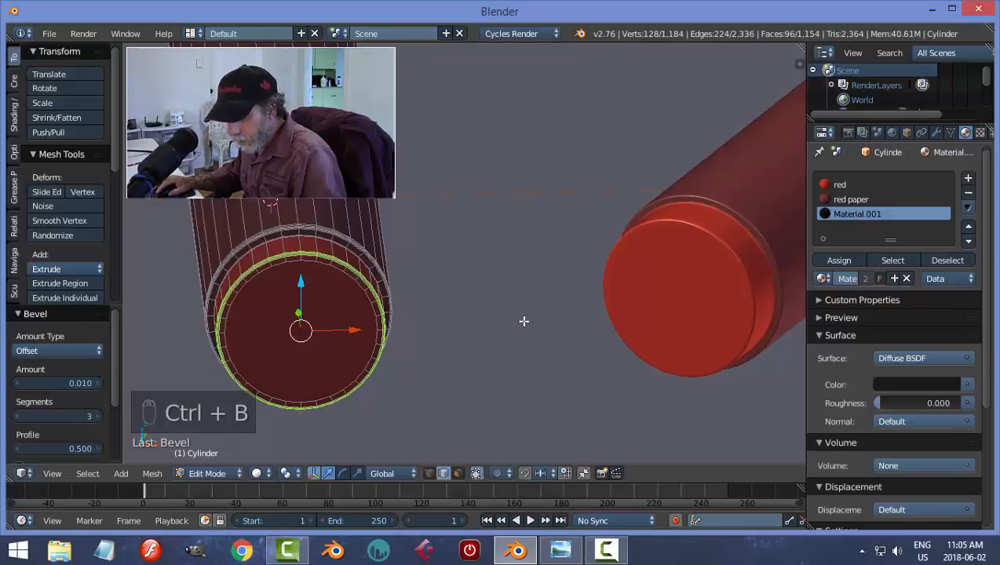
key("a")
key("Tab")
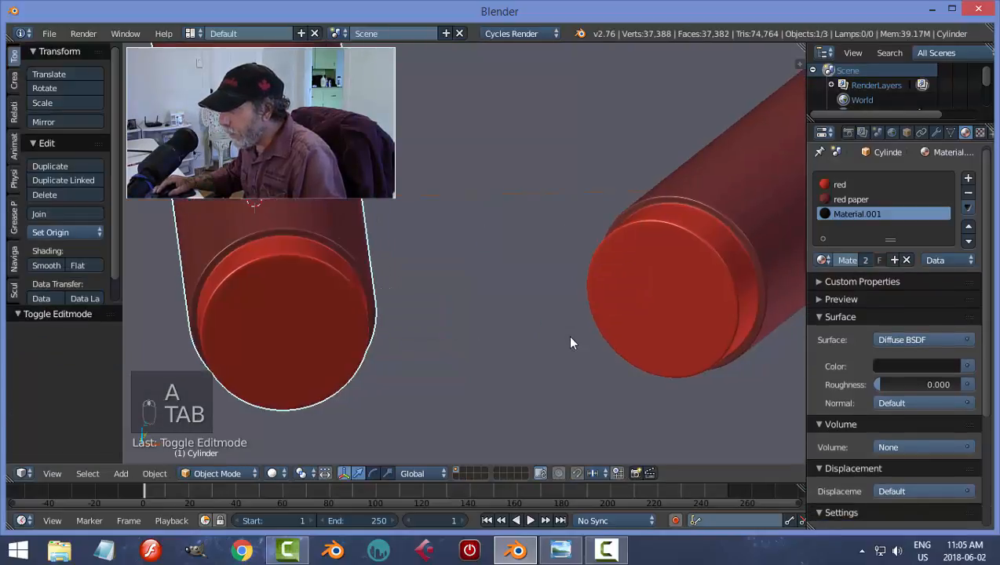
Open the yellow-tipped crayon's mesh for editing with face selection and select the flat cap face of its blunt end.
right_click(655, 297)
middle_click_drag(655, 297, 512, 312, "shift")
key("Tab")
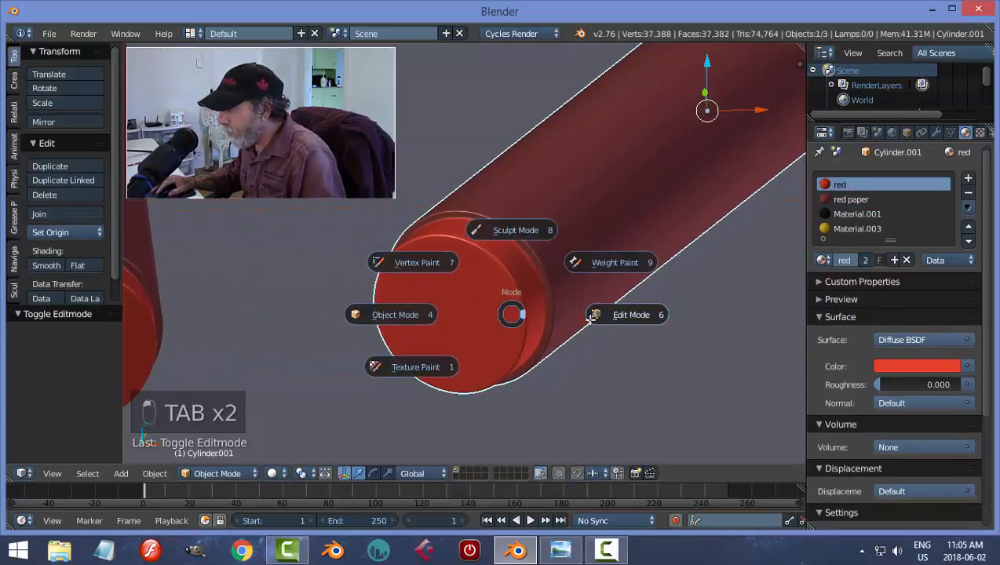
left_click(514, 312)
left_click(459, 473)
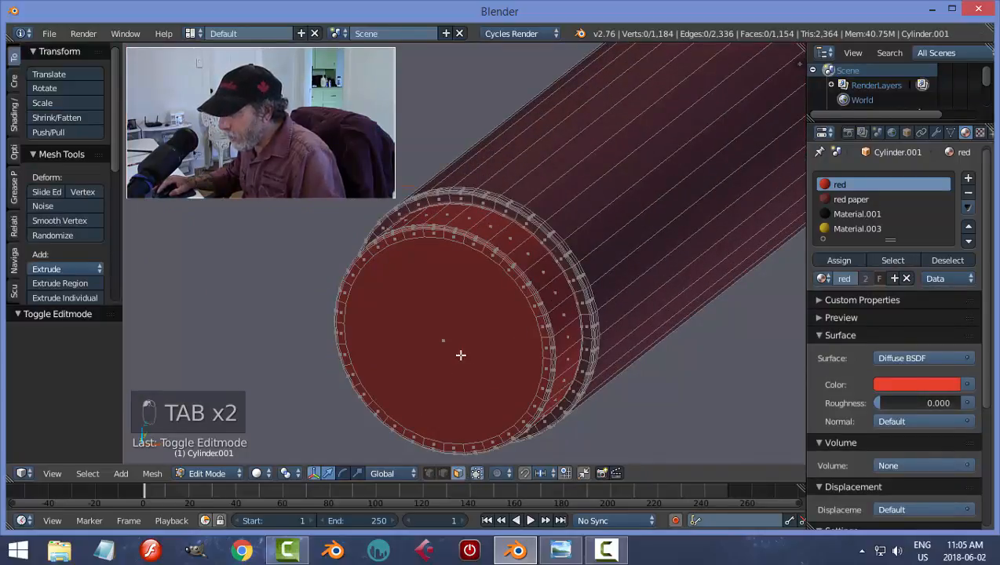
right_click(458, 353)
middle_click_drag(458, 353, 614, 259)
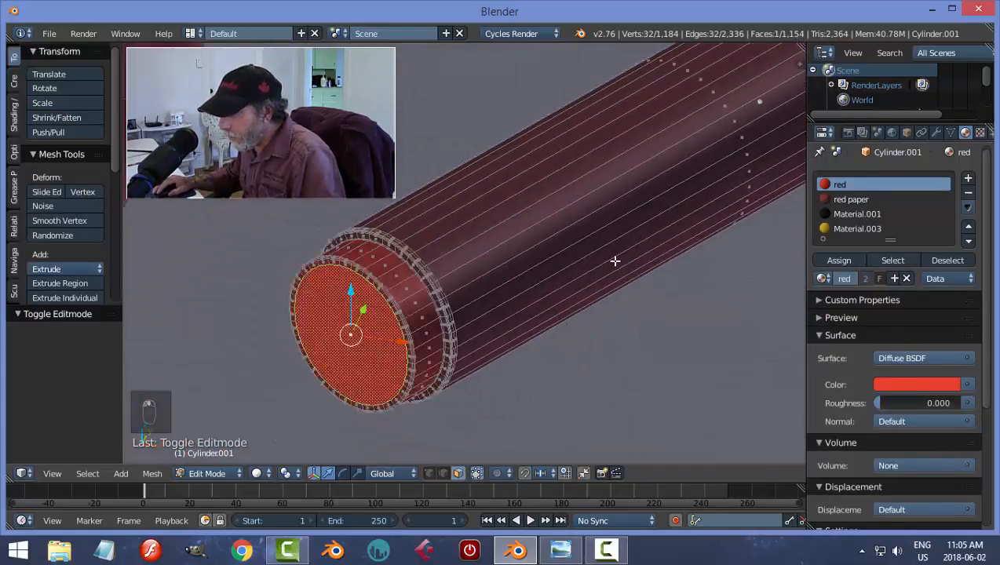
Grow the cap selection six times so it covers the exposed red wax of the blunt end up to the wrapper.
key("ctrl+KP_Add")
key("ctrl+KP_Add")
key("ctrl+KP_Add")
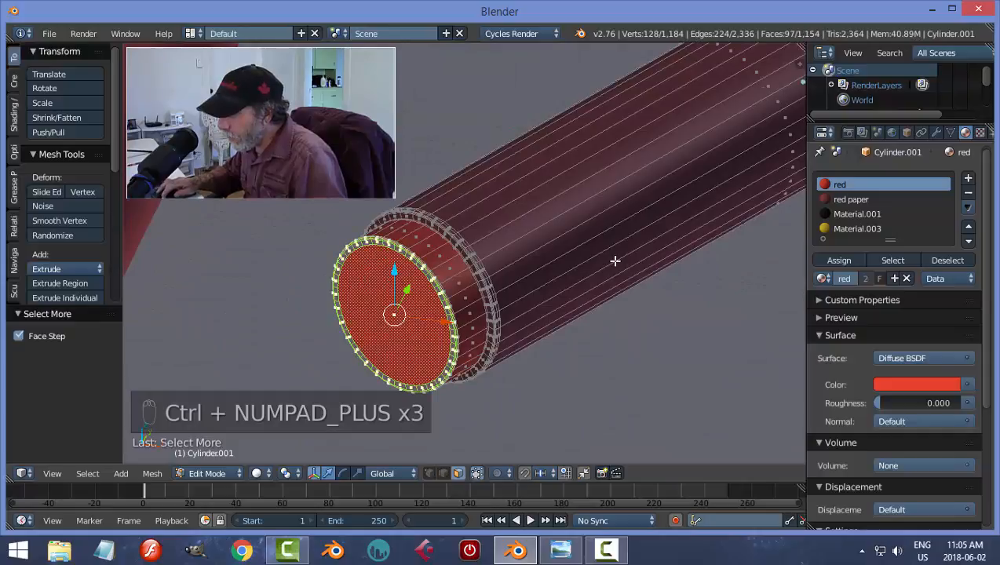
key("ctrl+KP_Add")
key("ctrl+KP_Add")
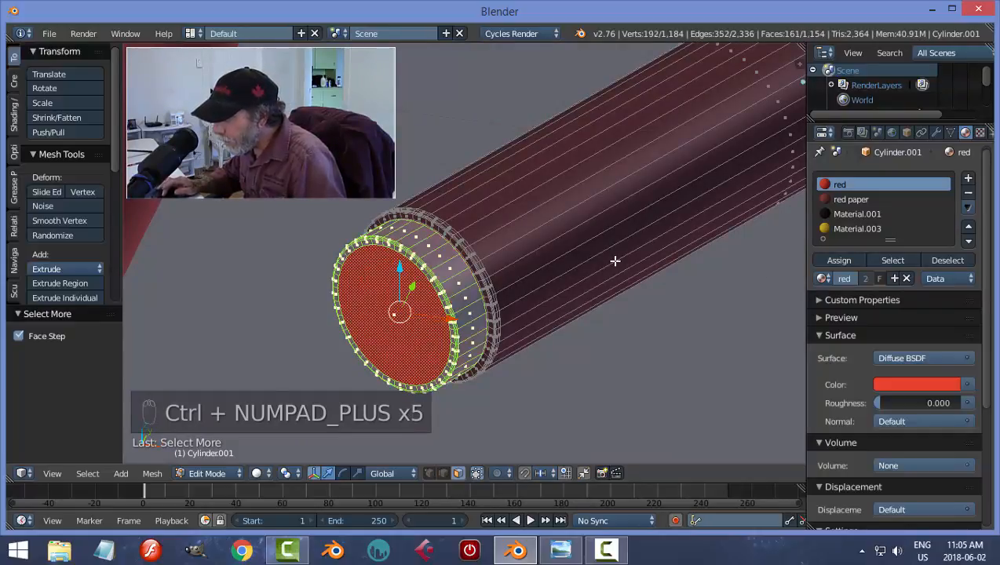
key("ctrl+KP_Add")
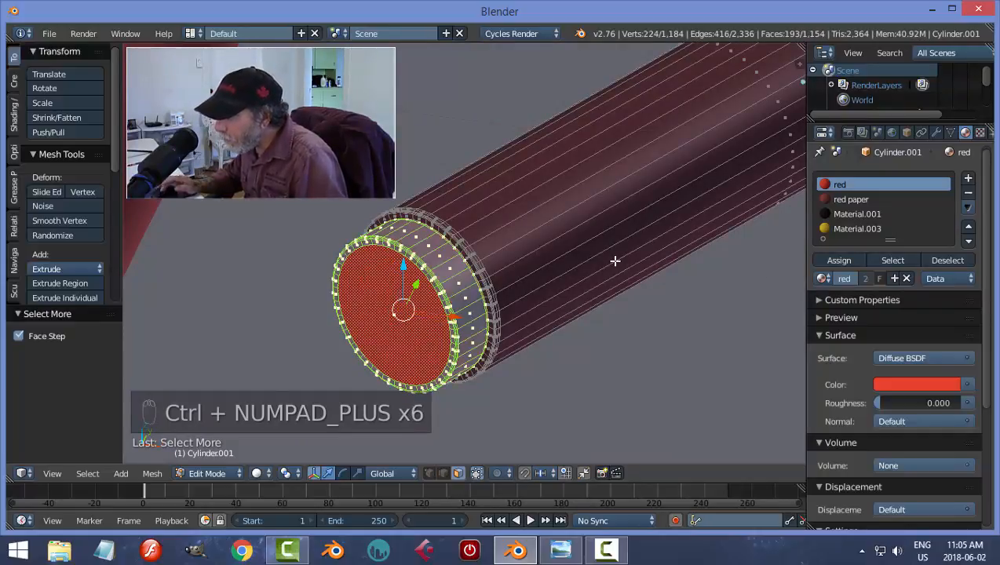
Assign the yellow Material.003 to the selected blunt-end faces, clear the selection and return to object mode.
left_click(855, 229)
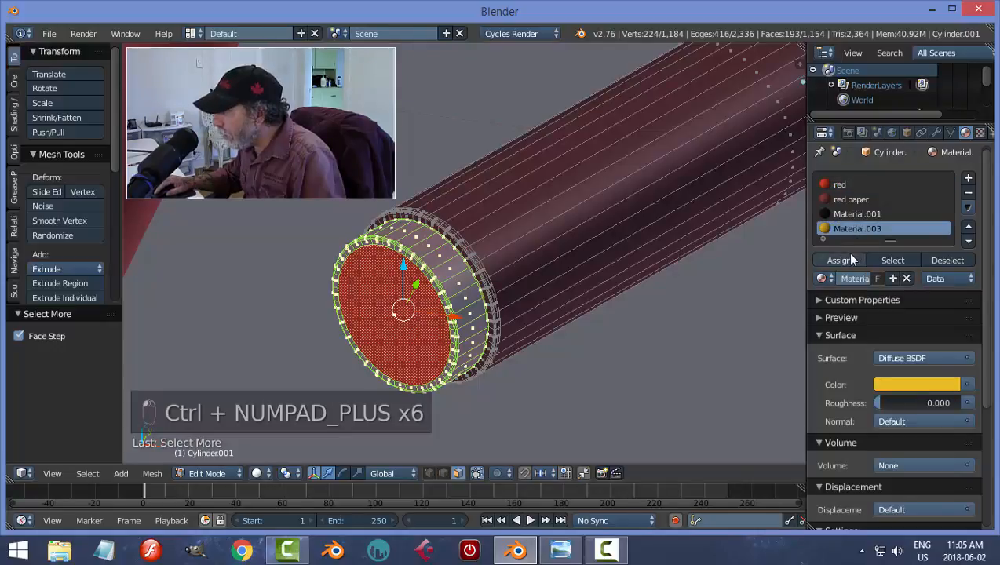
left_click(844, 256)
key("a")
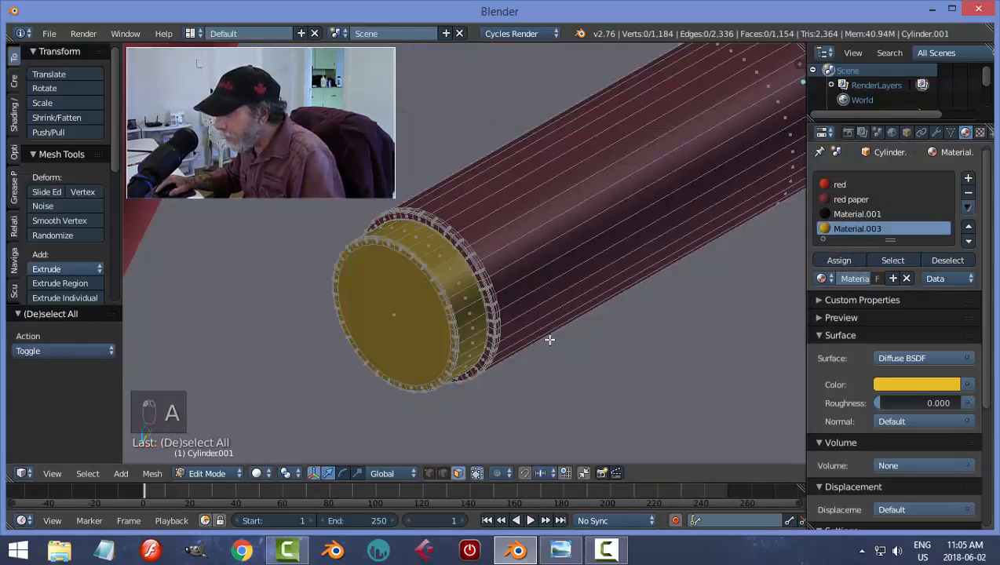
key("Tab")
scroll(609, 352, "down", 4)
middle_click_drag(606, 350, 762, 308)
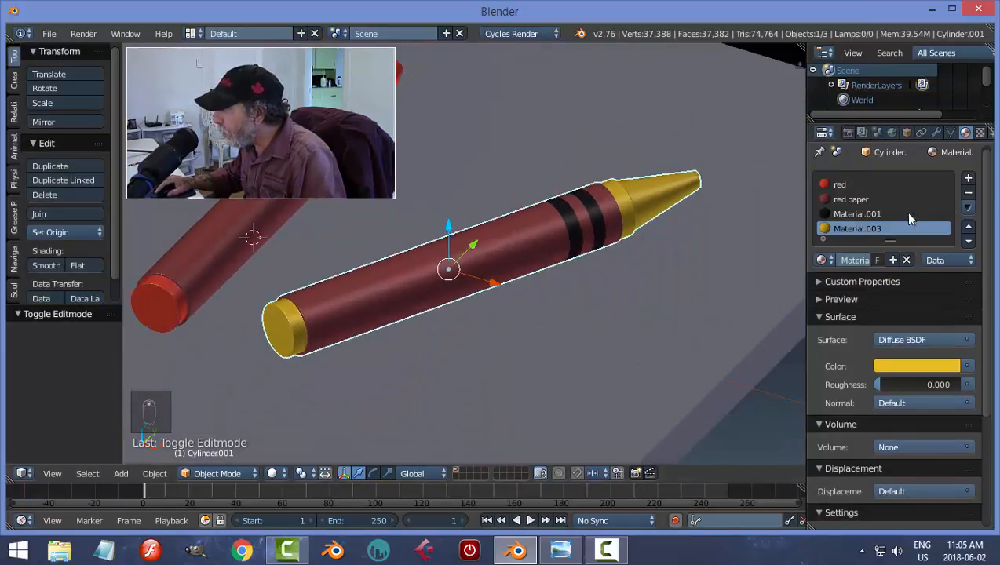
Add another material slot to the yellow-tipped crayon with a new material in a darkened golden-yellow diffuse color.
left_click(967, 179)
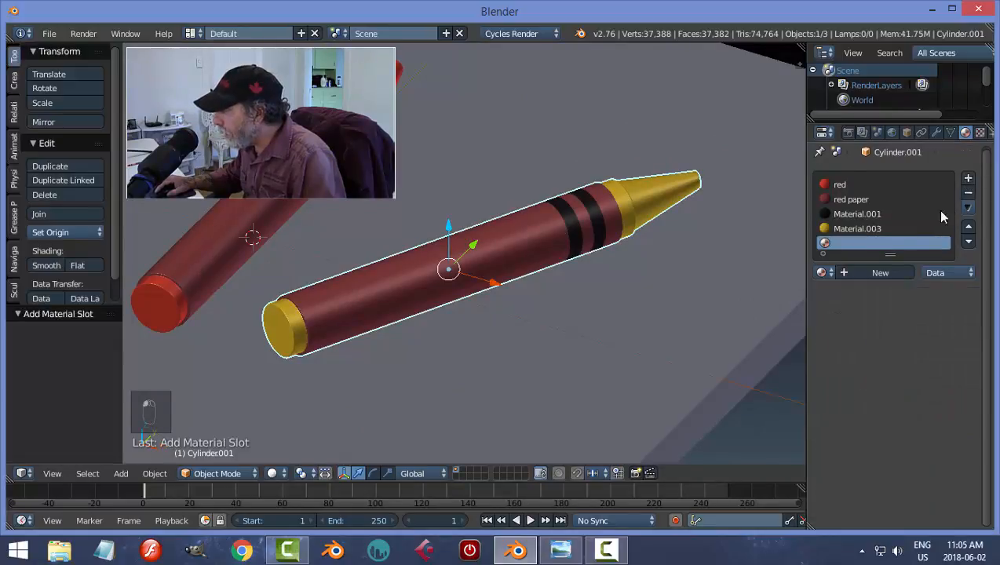
left_click(877, 274)
left_click(928, 379)
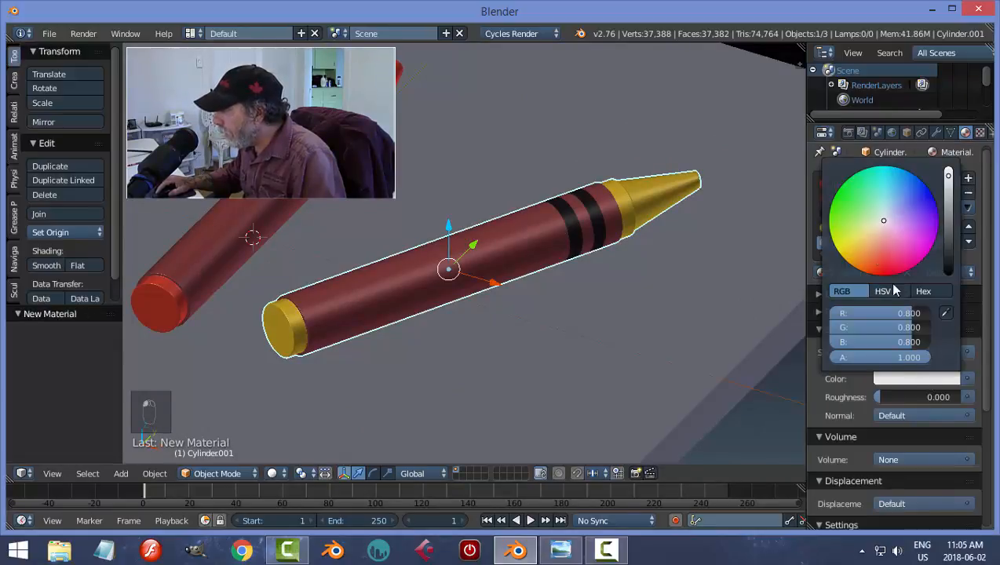
left_click_drag(883, 221, 849, 255)
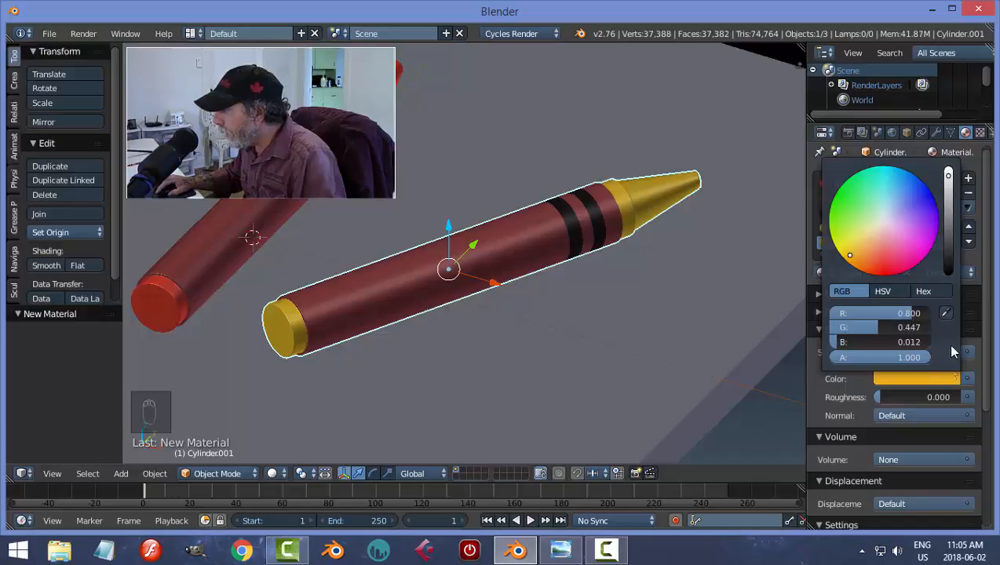
left_click_drag(949, 181, 948, 204)
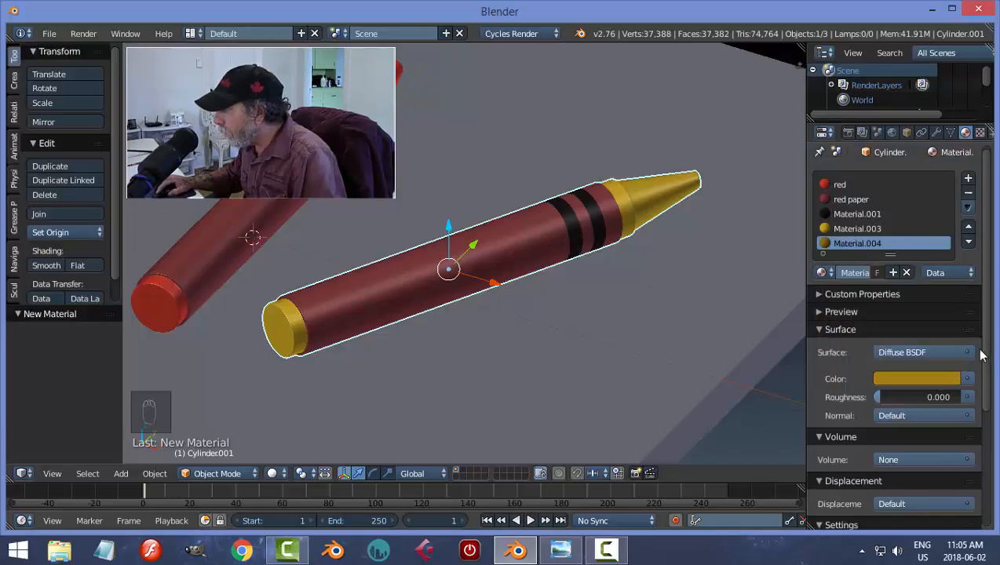
Match the new material's viewport color to its dark golden diffuse color by sampling it.
scroll(973, 471, "down", 5)
left_click(855, 471)
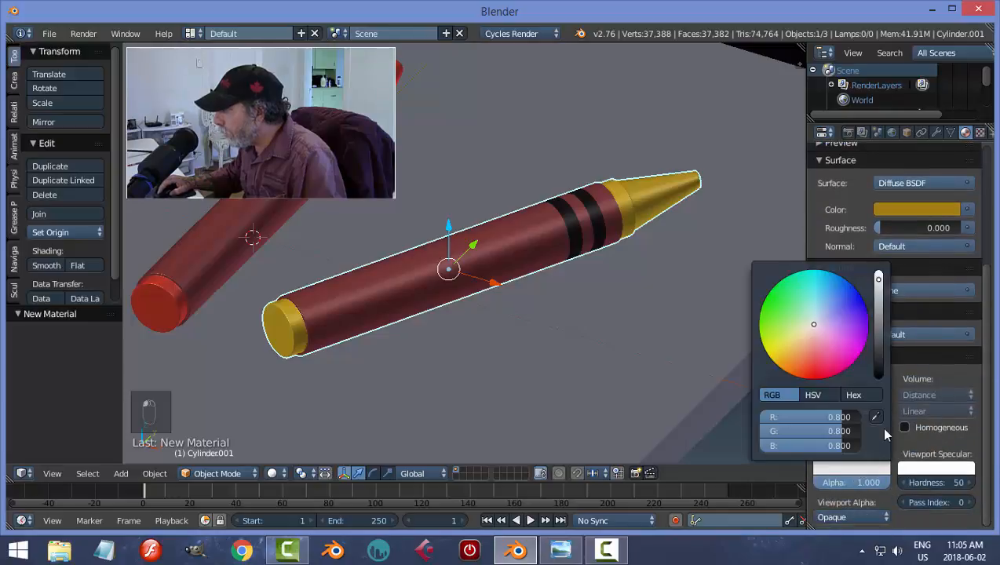
left_click(910, 207)
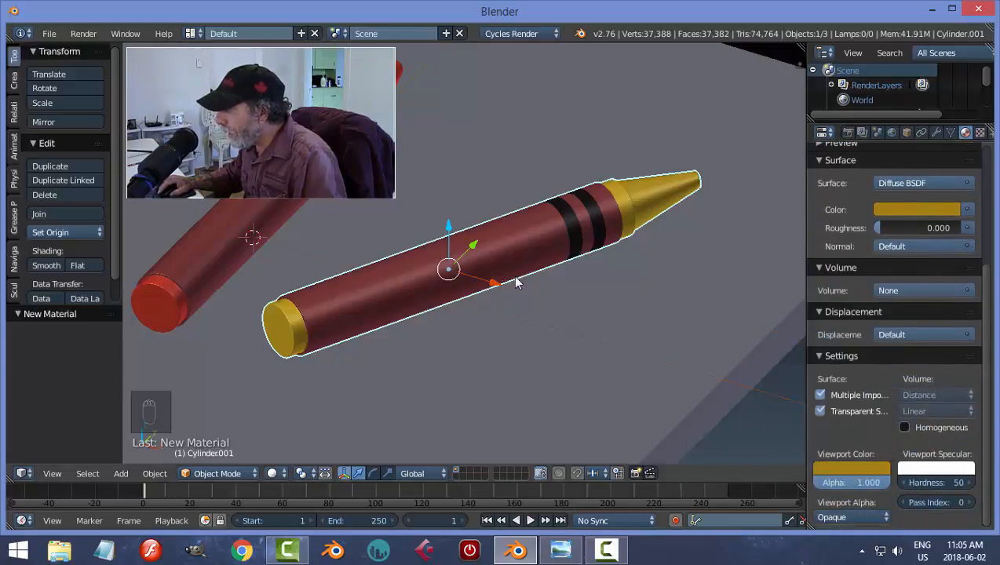
In edit mode, select the loop of long faces around the wrapper's main body and assign Material.004 to it.
key("Tab")
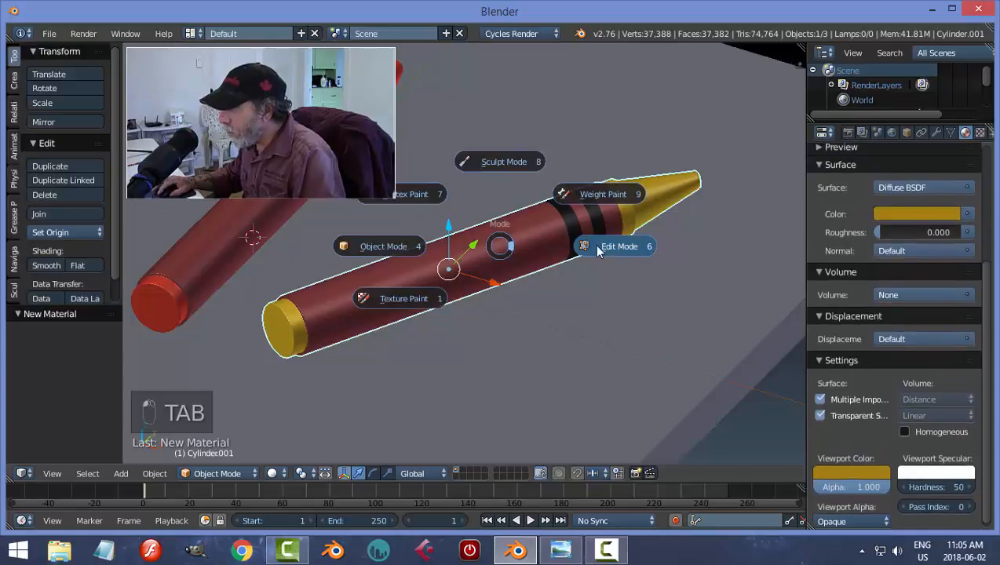
scroll(455, 336, "up", 5)
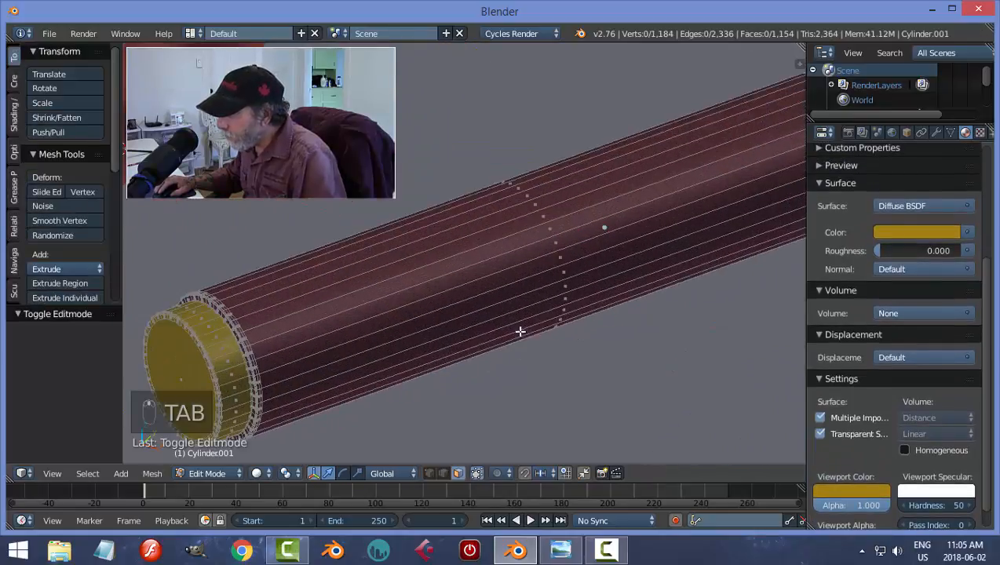
scroll(543, 302, "down", 5)
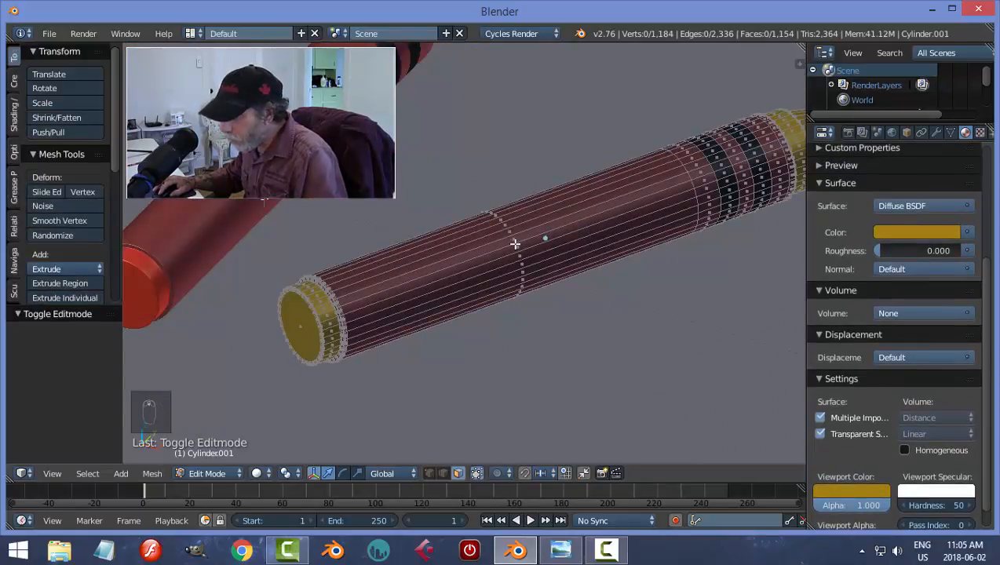
right_click(518, 243, "alt")
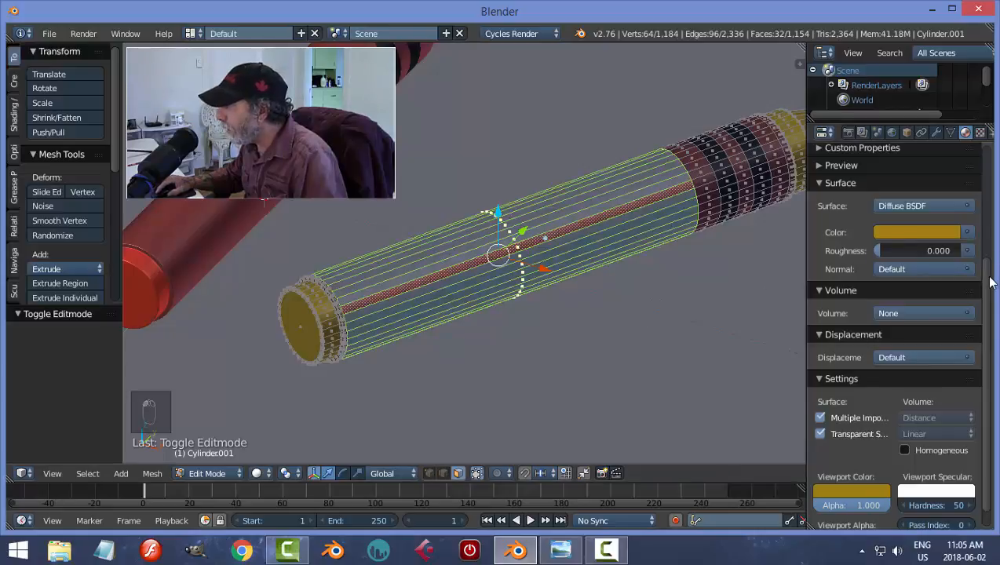
scroll(926, 235, "up", 5)
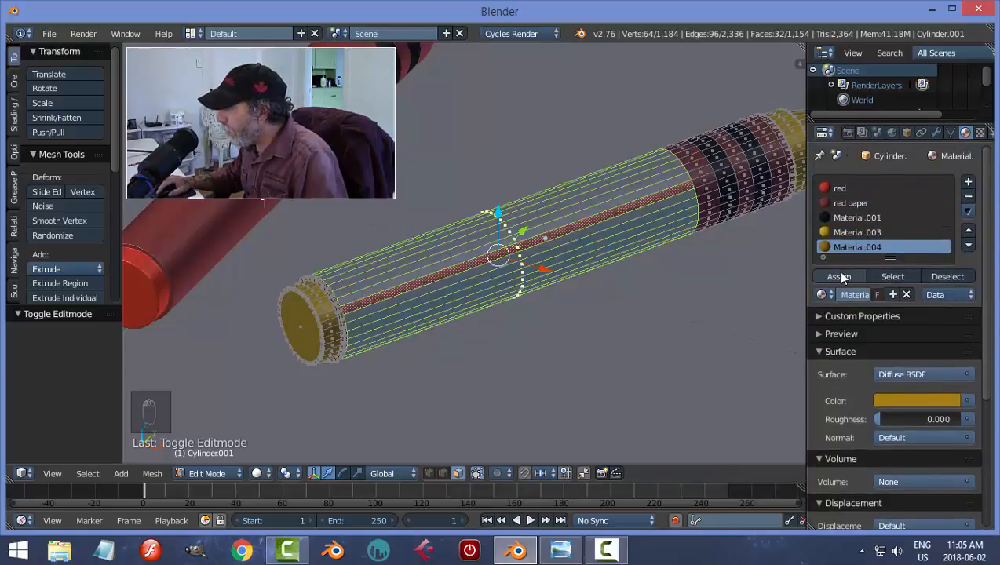
left_click(837, 275)
key("a")
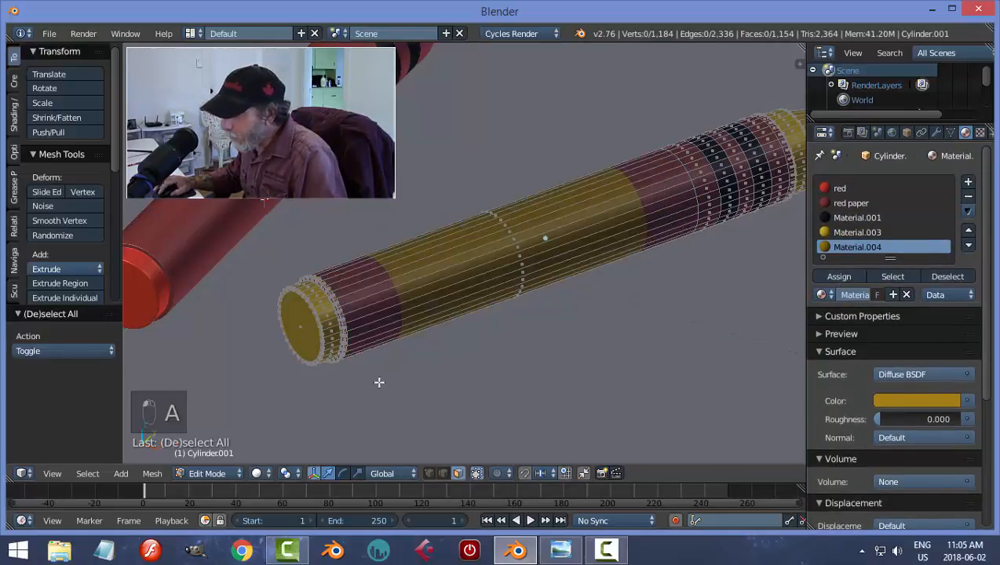
Select the three adjacent narrow face rings on the wrapper's rim at the blunt end, starting beside the long body faces.
scroll(379, 381, "up", 7)
scroll(299, 362, "up", 2)
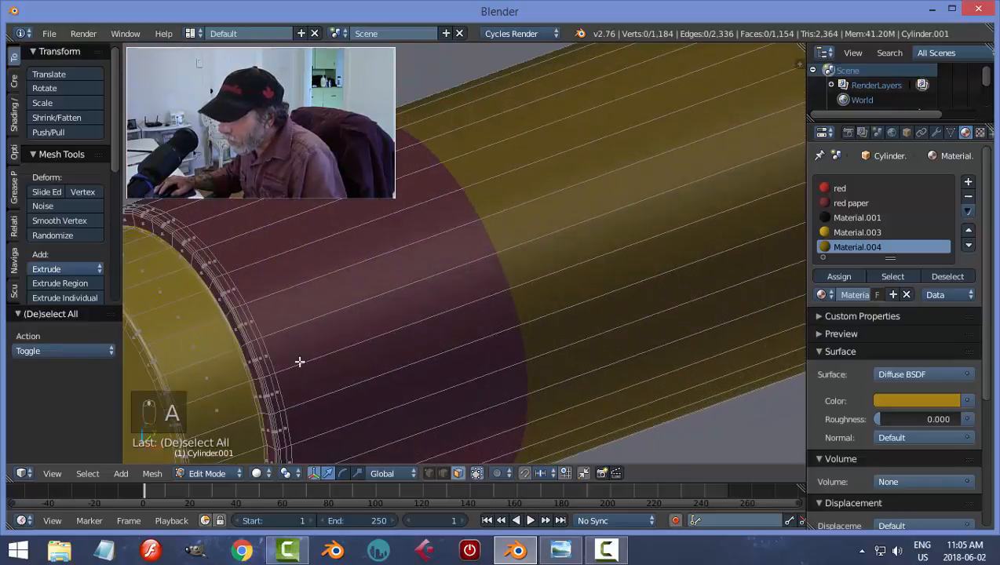
scroll(286, 321, "up", 3)
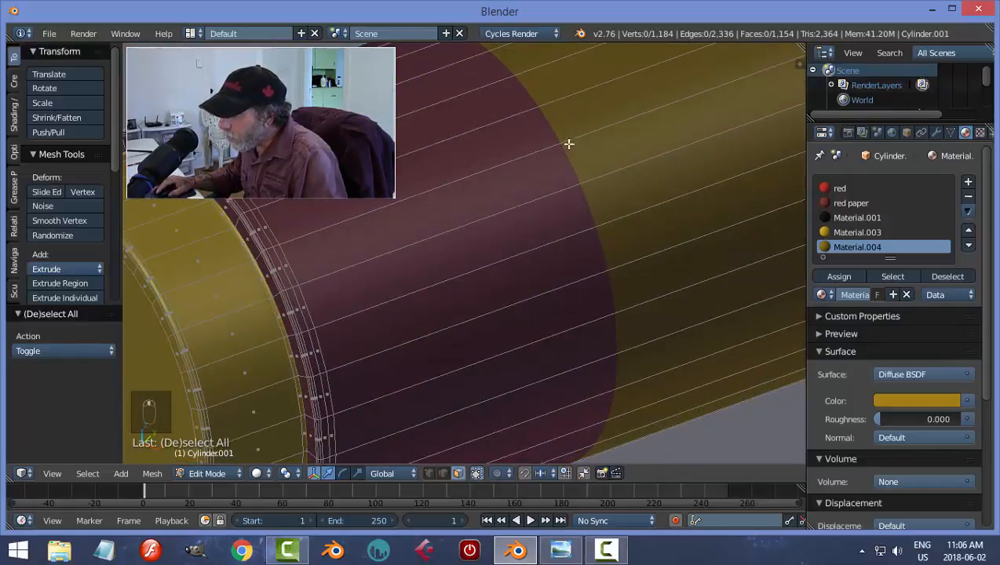
right_click(278, 246, "alt")
scroll(228, 258, "up", 2)
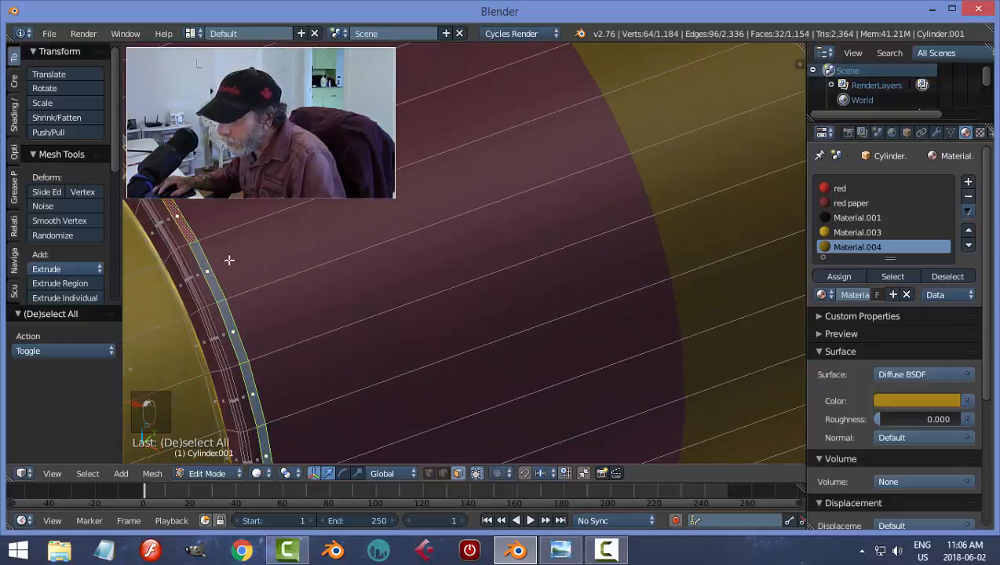
right_click(186, 247, "alt+shift")
right_click(178, 249, "alt+shift")
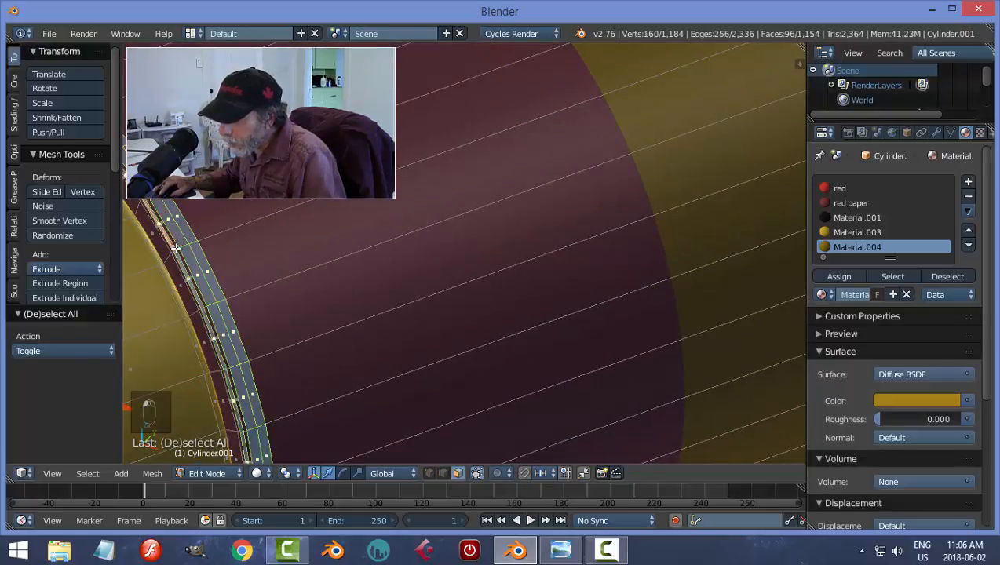
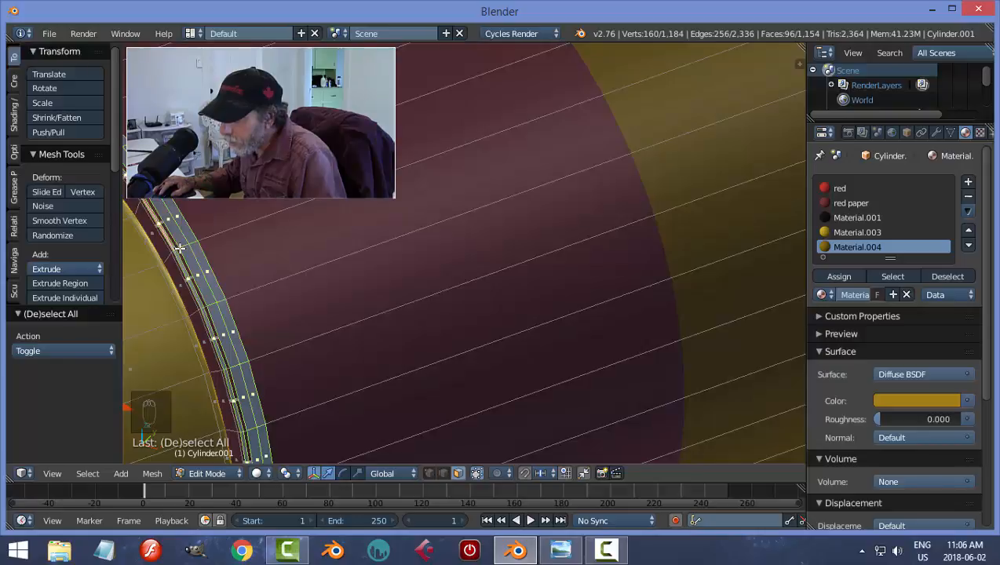
Add the remaining three narrow face rings of the wrapper's blunt-end rim to the selection, up to the yellow wax.
key("ctrl+z")
key("ctrl+a")
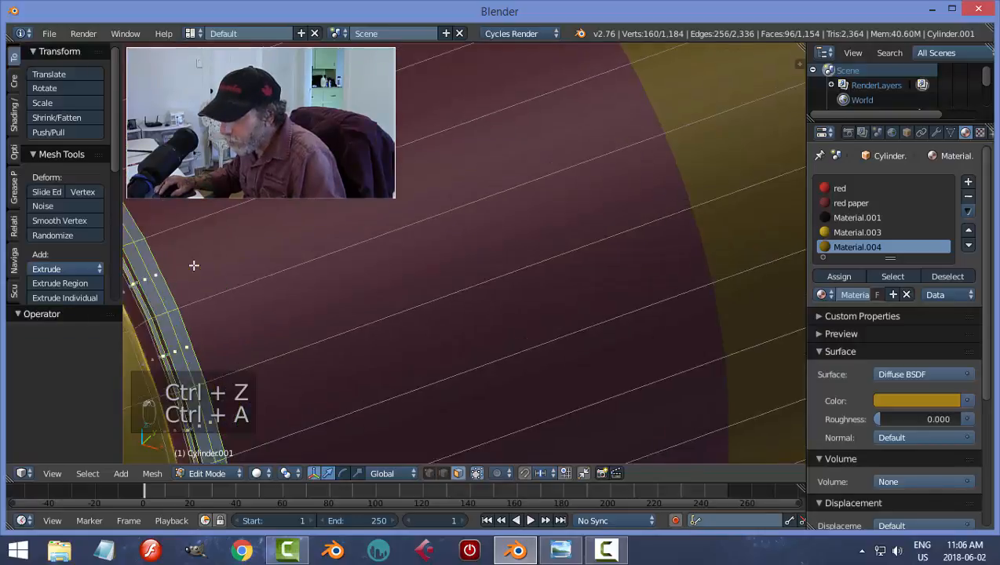
scroll(194, 265, "up", 1)
middle_click_drag(210, 292, 433, 214, "shift")
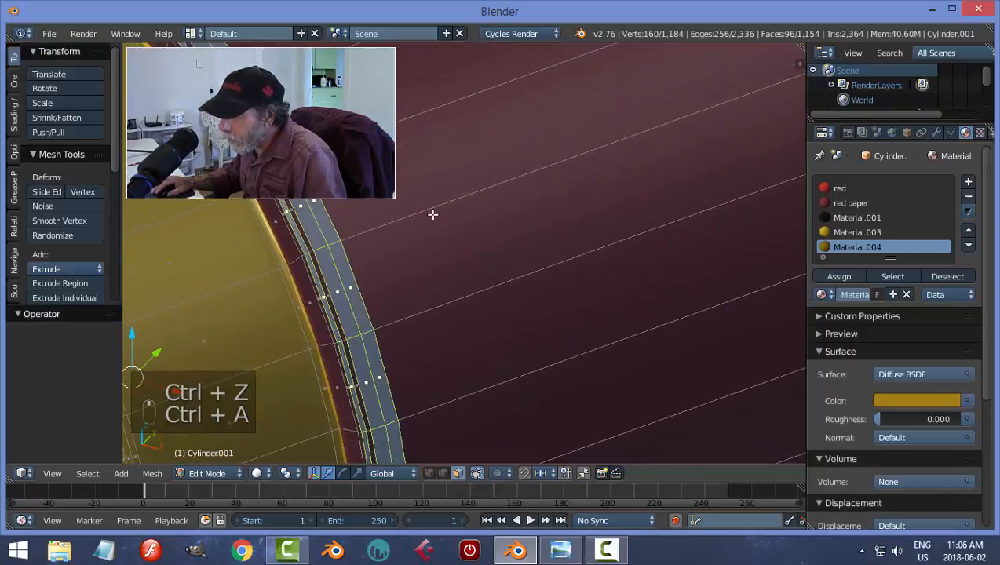
scroll(433, 214, "up", 3)
middle_click_drag(251, 241, 398, 200, "shift")
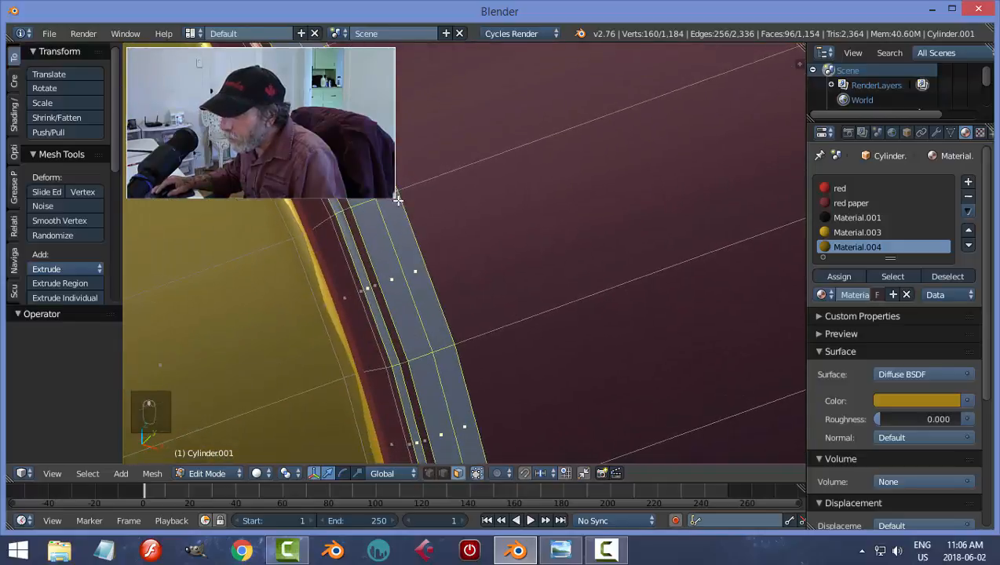
left_click(345, 208, "alt+shift")
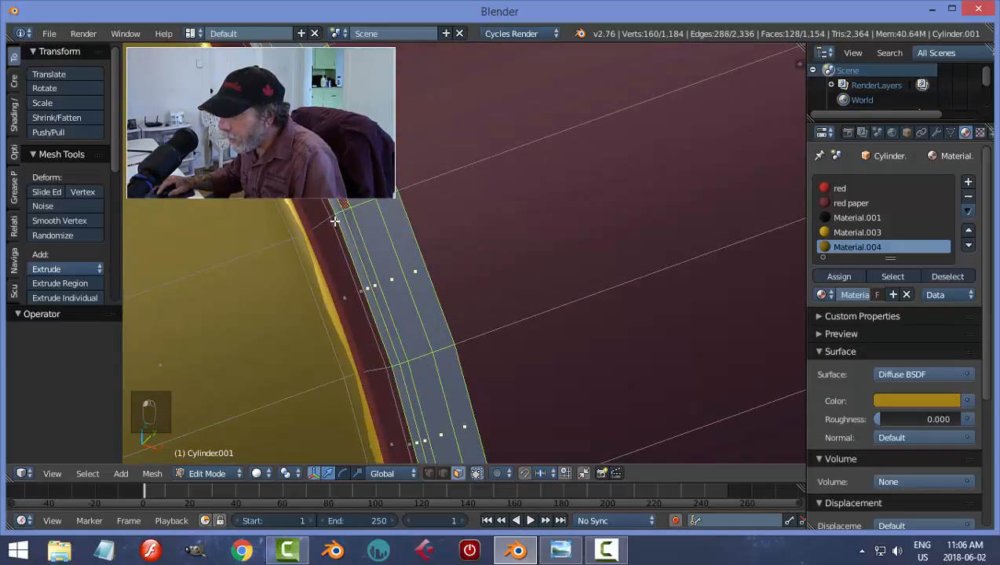
left_click(332, 214, "alt+shift")
left_click(317, 223, "alt+shift")
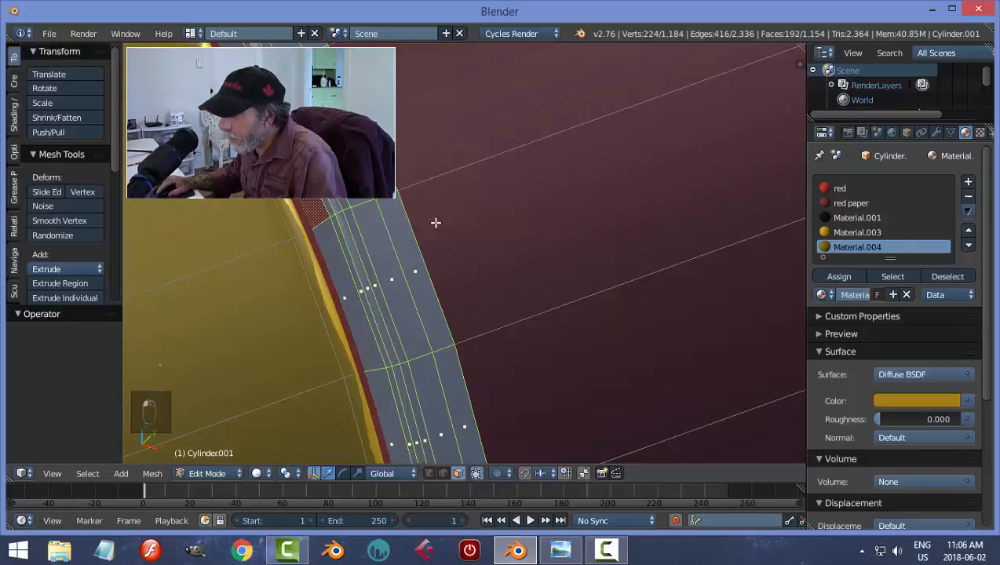
Assign the dark golden Material.004 to the selected rim rings at the wrapper's blunt end and clear the selection.
left_click(855, 273)
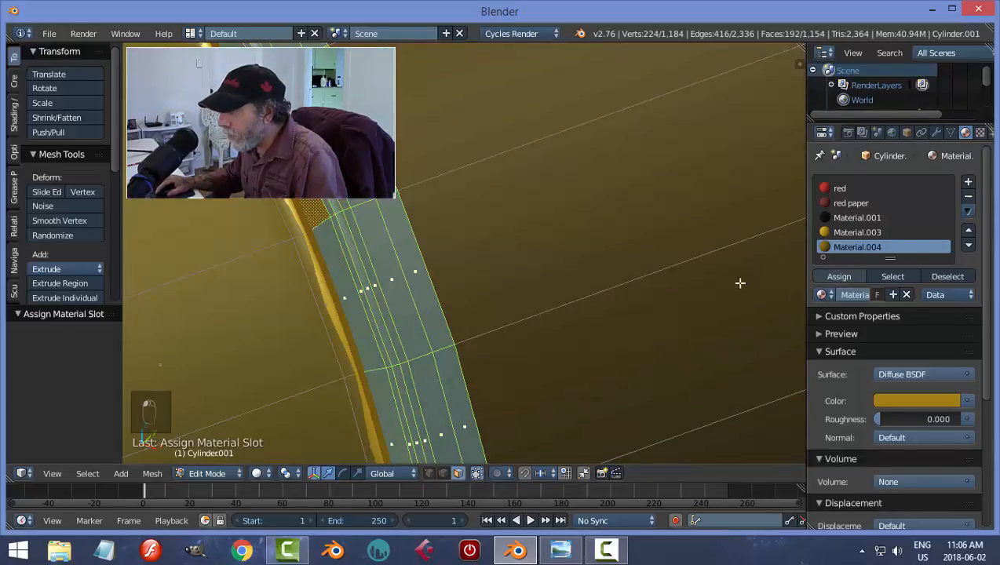
middle_click_drag(739, 283, 540, 297)
scroll(540, 297, "up", 2)
scroll(651, 291, "down", 3)
key("a")
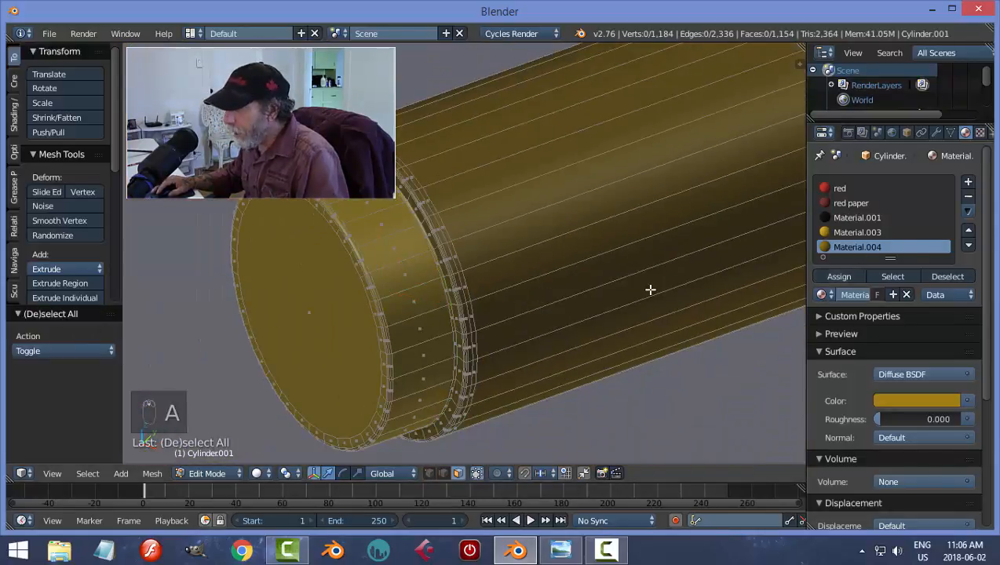
Select the red paper face rings beside and between the two black bands near the tip, and assign Material.004 to them.
scroll(650, 290, "down", 2)
middle_click_drag(660, 268, 780, 247)
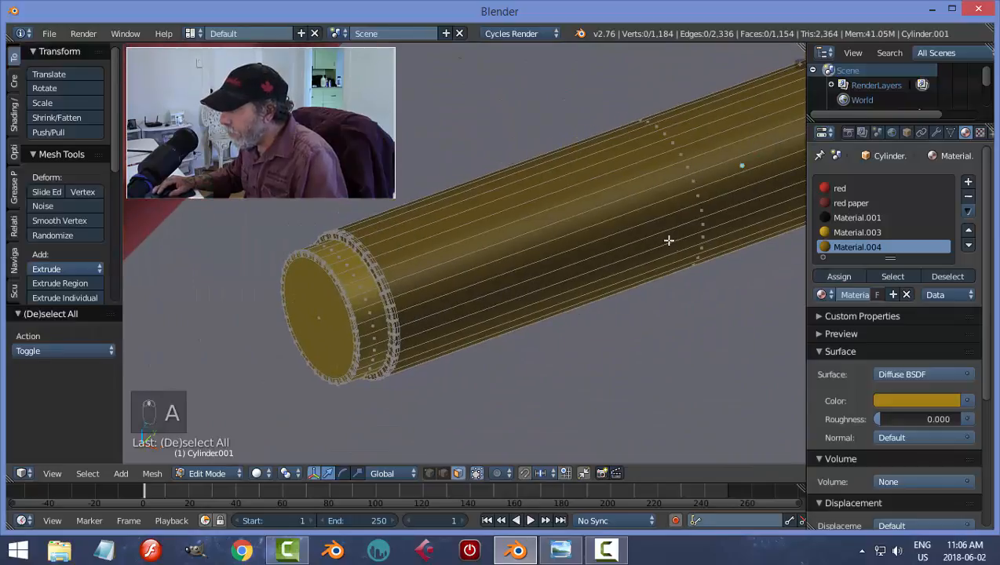
middle_click_drag(668, 240, 355, 298)
scroll(413, 268, "up", 2)
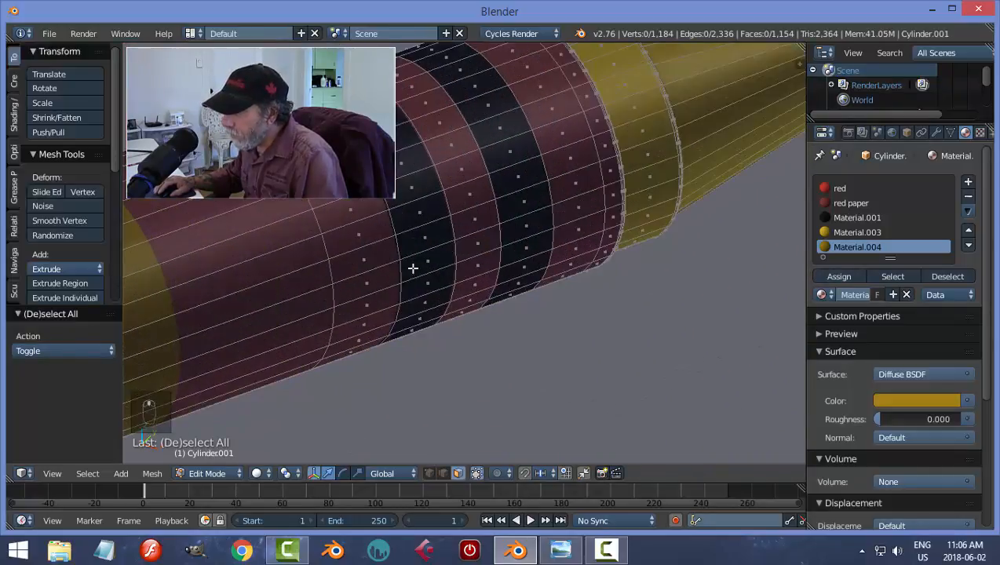
right_click(345, 194, "alt")
right_click(447, 157, "alt+shift")
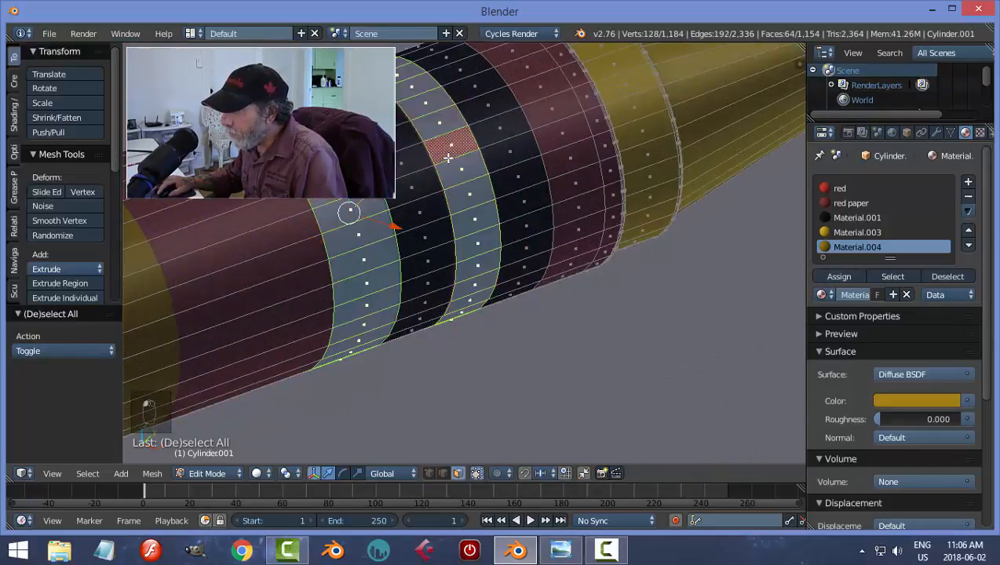
right_click(562, 116, "alt+shift")
right_click(590, 105, "alt+shift")
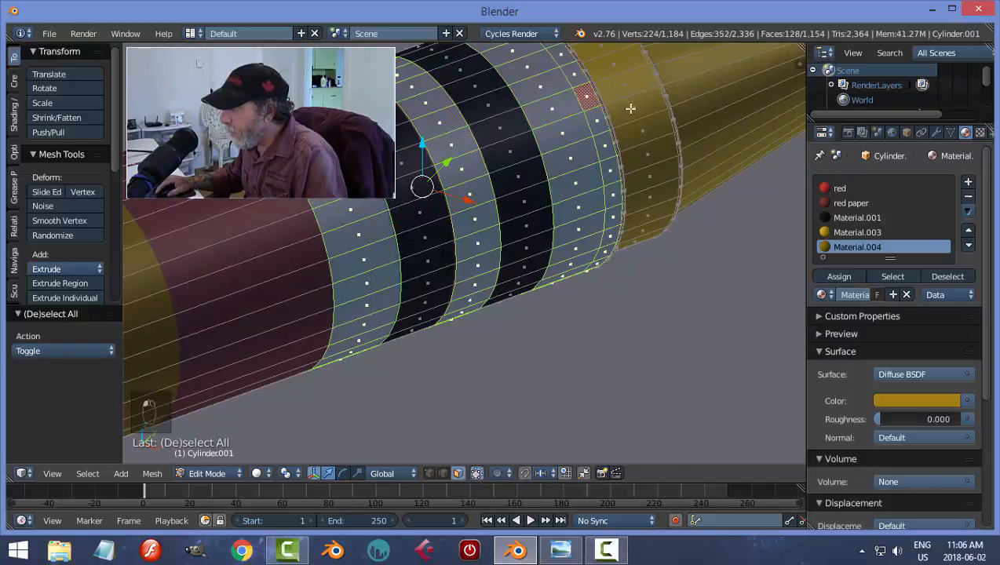
left_click(838, 277)
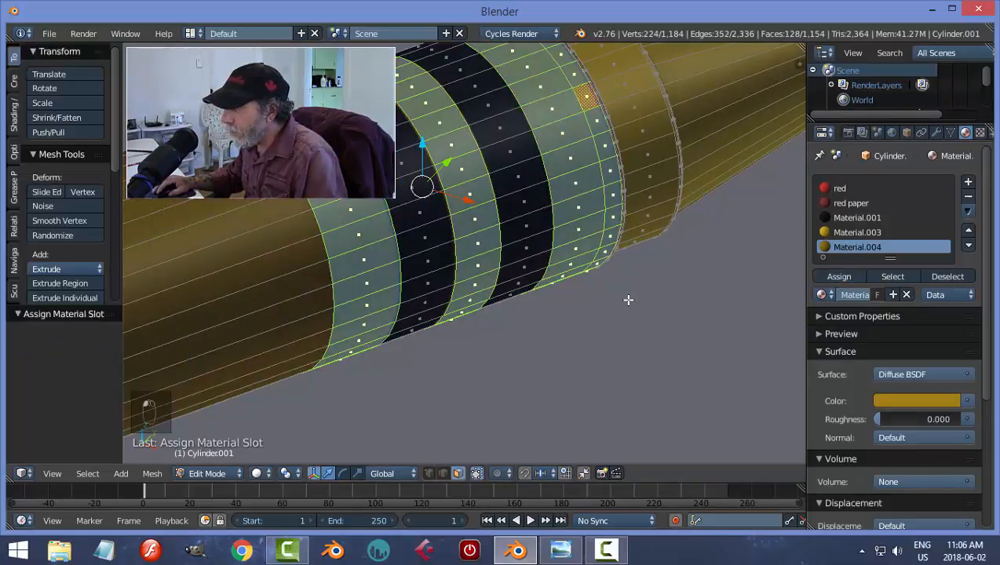
Clear the selection, then select the narrow face rings on the wrapper's tip-end rim and assign Material.004 to them.
scroll(627, 296, "down", 3)
middle_click_drag(635, 264, 489, 263)
scroll(404, 262, "up", 8)
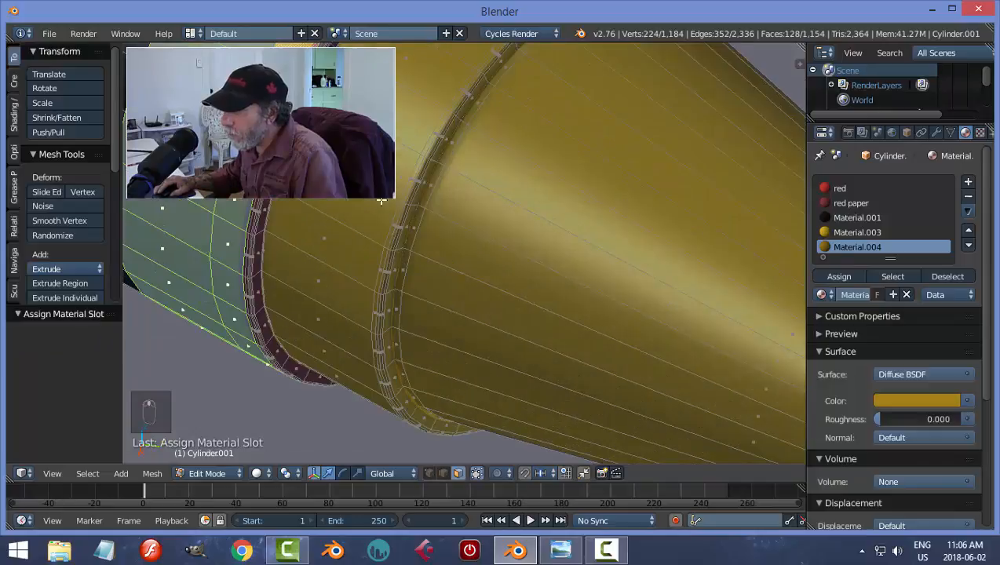
scroll(603, 328, "up", 3)
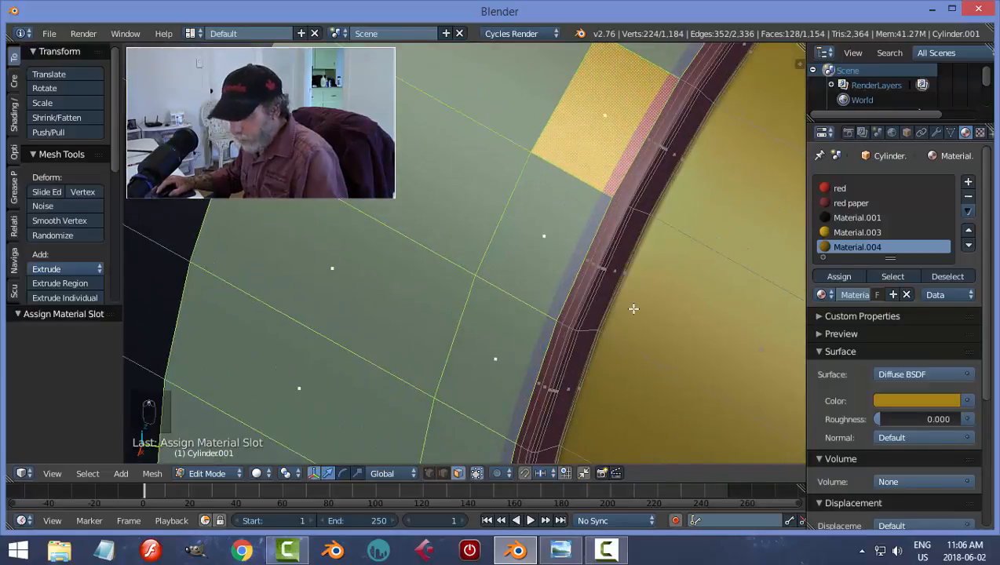
key("a")
scroll(634, 308, "up", 2)
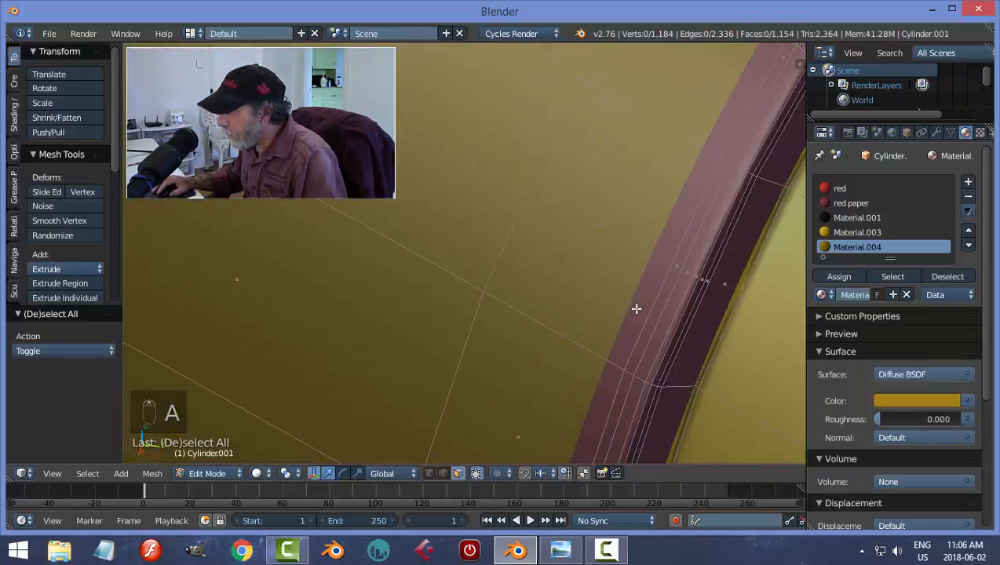
right_click(723, 158, "alt")
right_click(732, 165, "alt+shift")
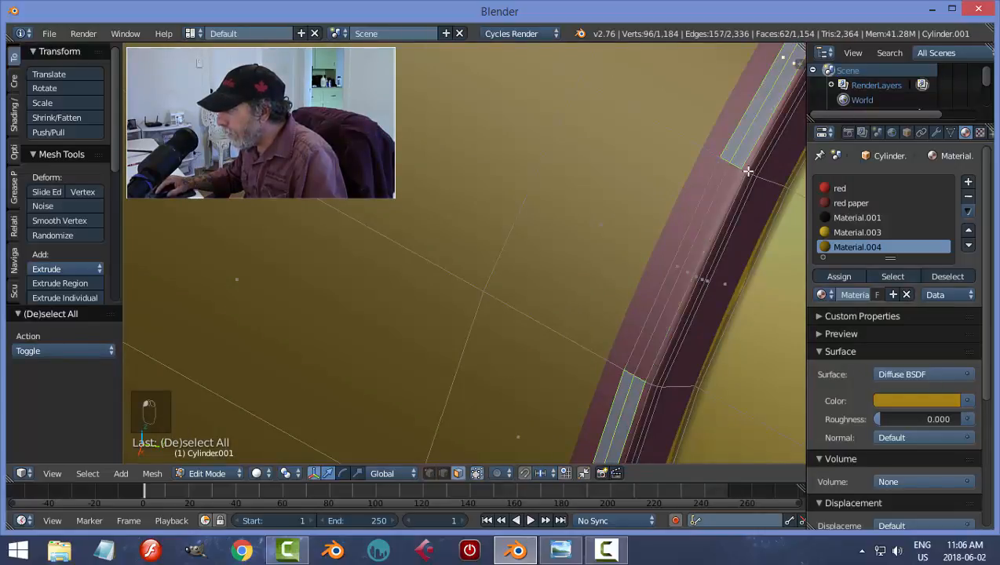
key("ctrl+z")
right_click(746, 171, "alt+shift")
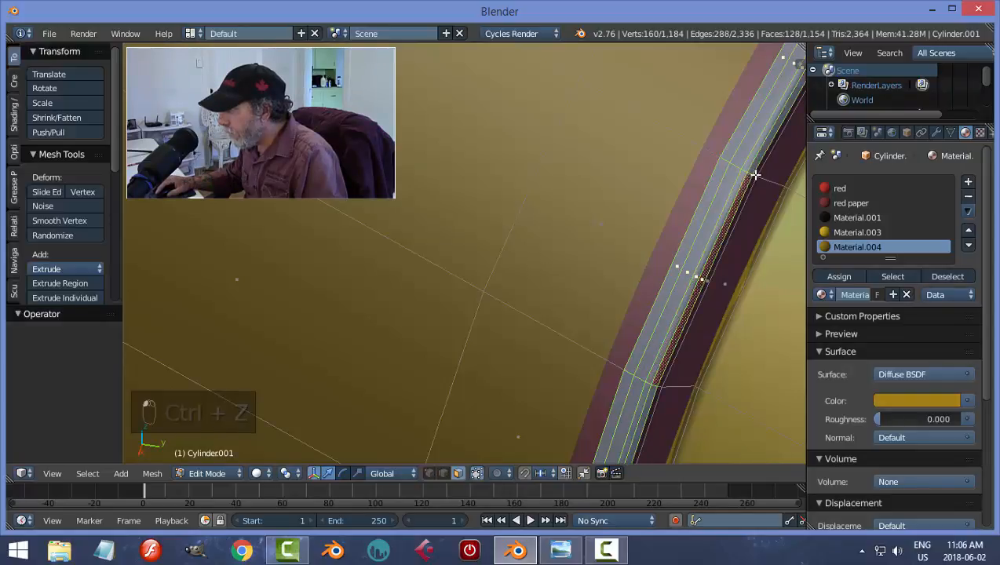
right_click(758, 172, "alt+shift")
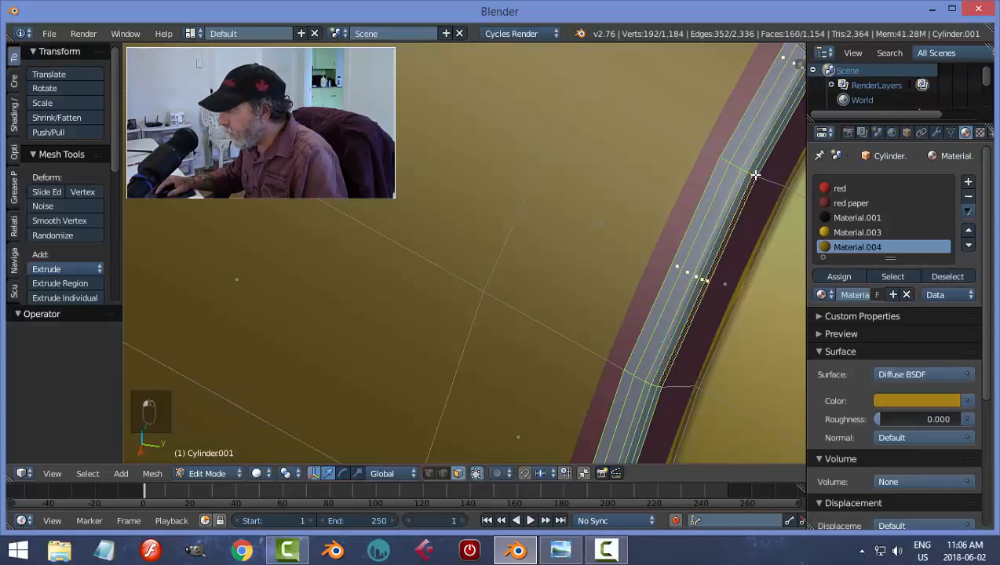
left_click(838, 277)
Add the remaining rim ring facing the yellow wax to the selection, assign Material.004 to it, and leave edit mode.
right_click(778, 186, "alt+shift")
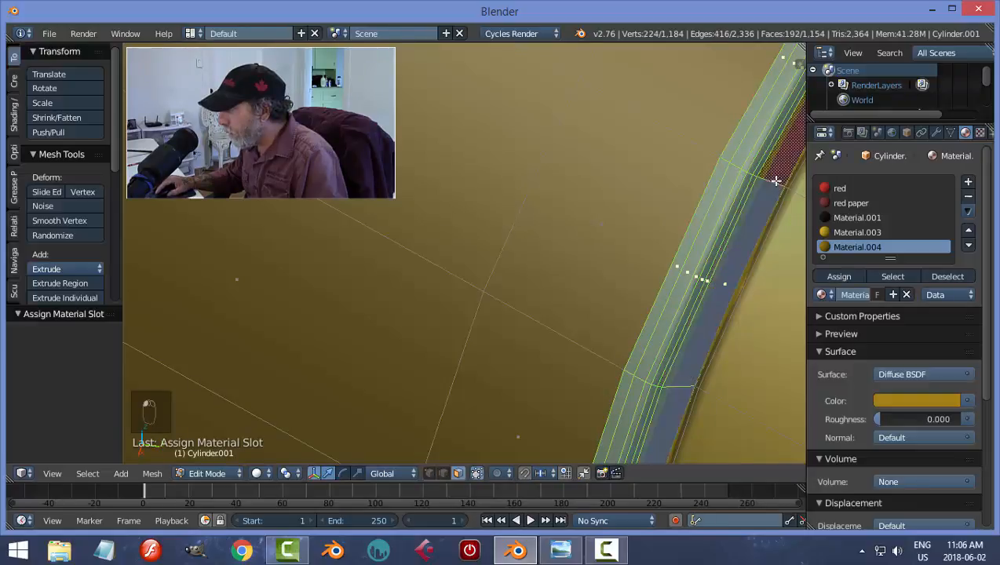
left_click(831, 273)
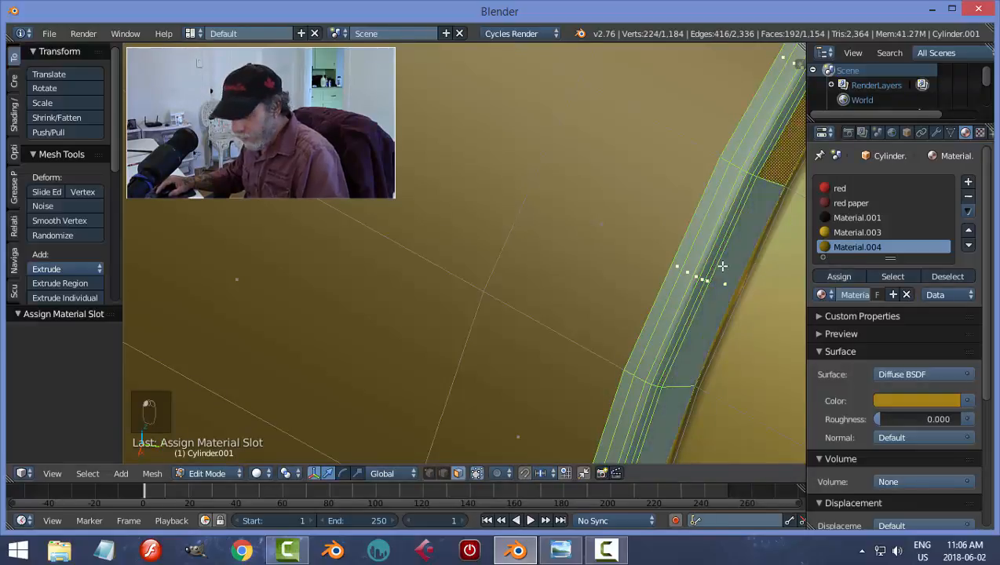
key("a")
key("Tab")
left_click(637, 276)
Deselect everything and make an OpenGL render of the viewport to preview both crayons on the slab, then close it.
scroll(648, 281, "down", 6)
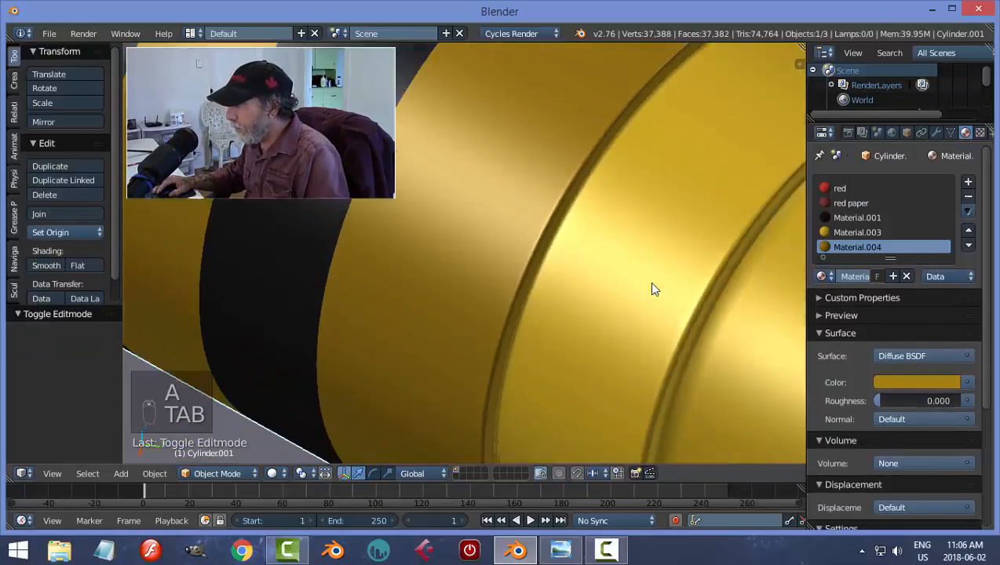
middle_click_drag(522, 312, 624, 295)
scroll(628, 302, "down", 3)
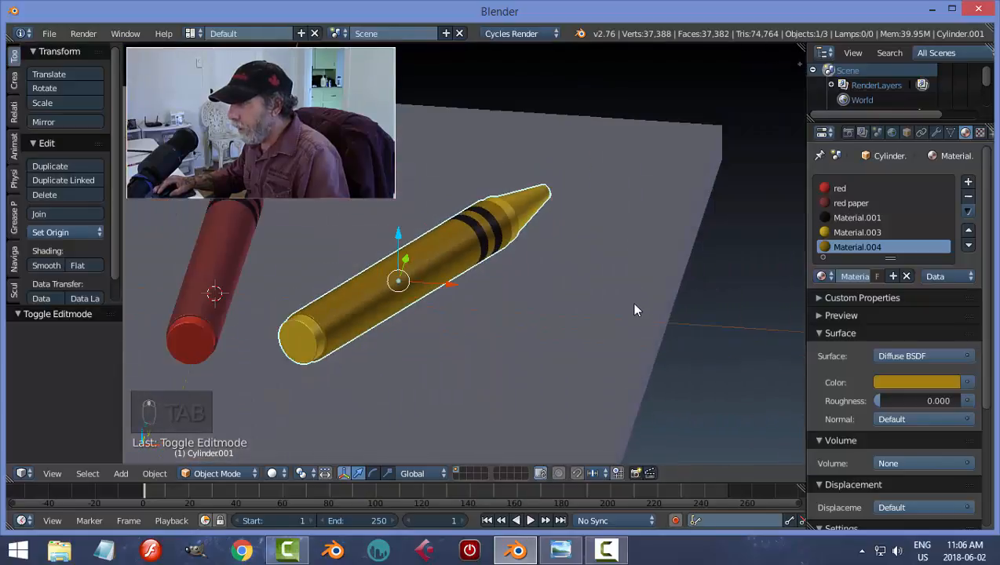
scroll(571, 333, "up", 3)
key("a")
scroll(533, 328, "down", 4)
middle_click_drag(500, 328, 619, 379)
scroll(580, 314, "up", 2)
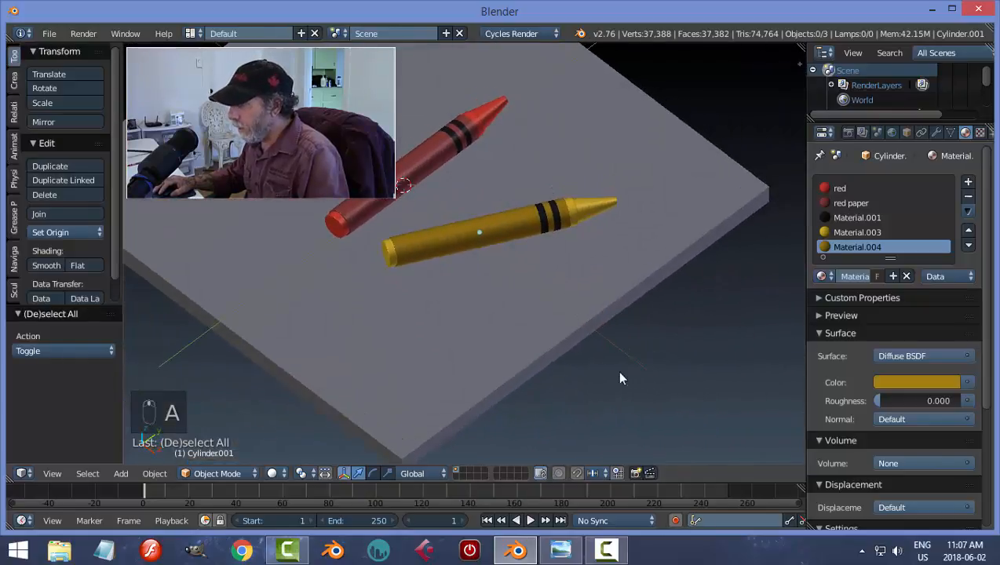
left_click(637, 473)
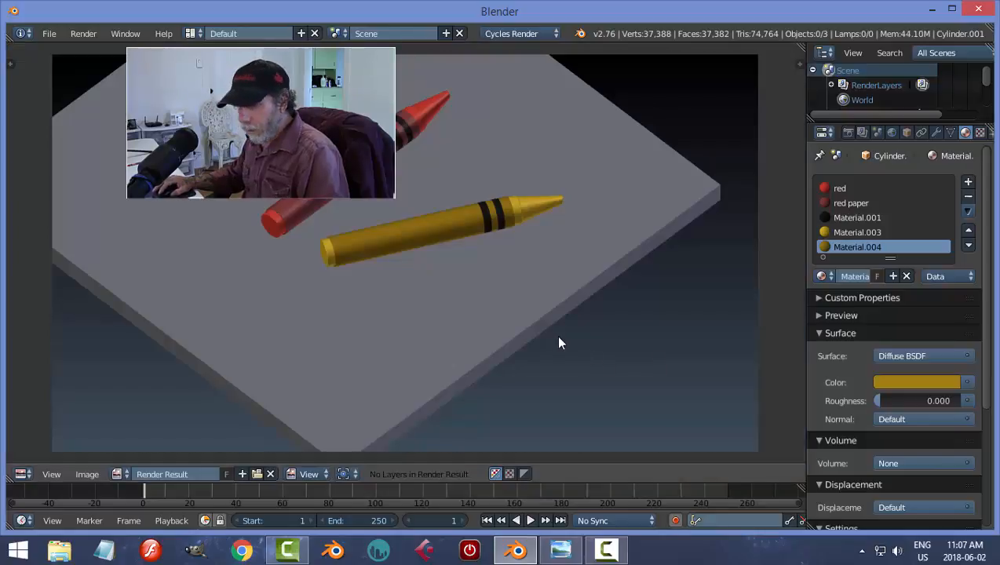
key("Escape")
Enable Ambient Occlusion in the 3D view's shading settings.
key("n")
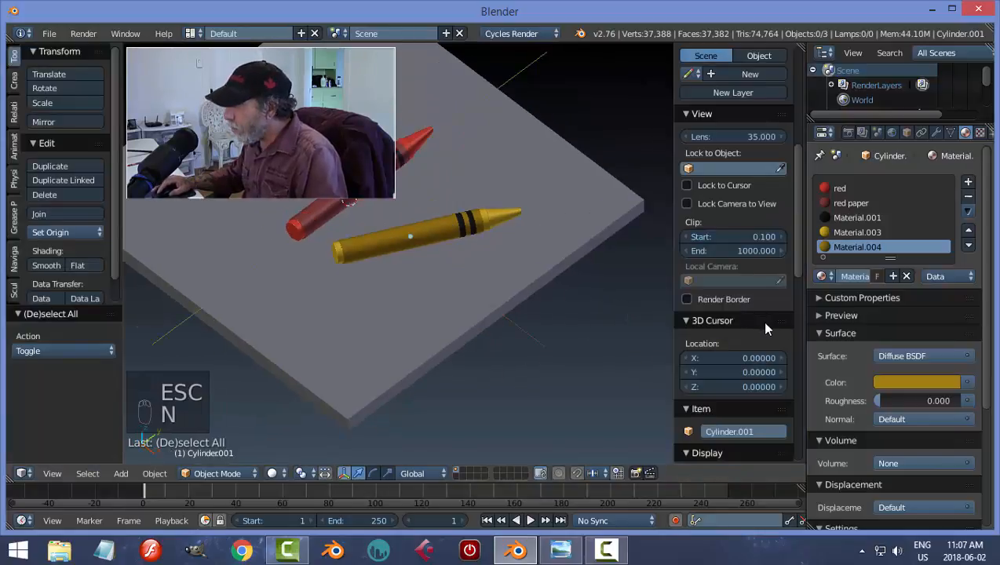
left_click_drag(800, 273, 804, 419)
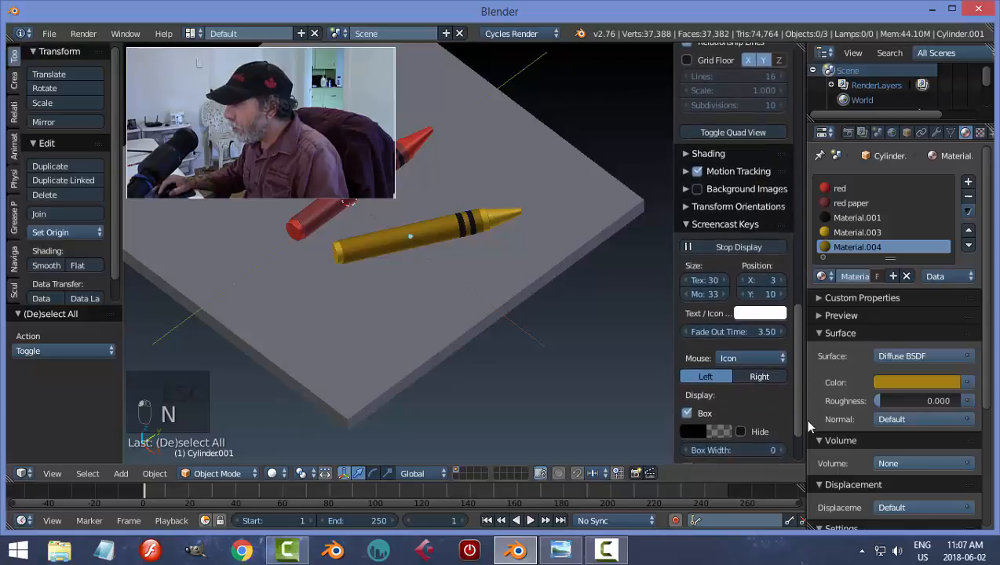
left_click(682, 223)
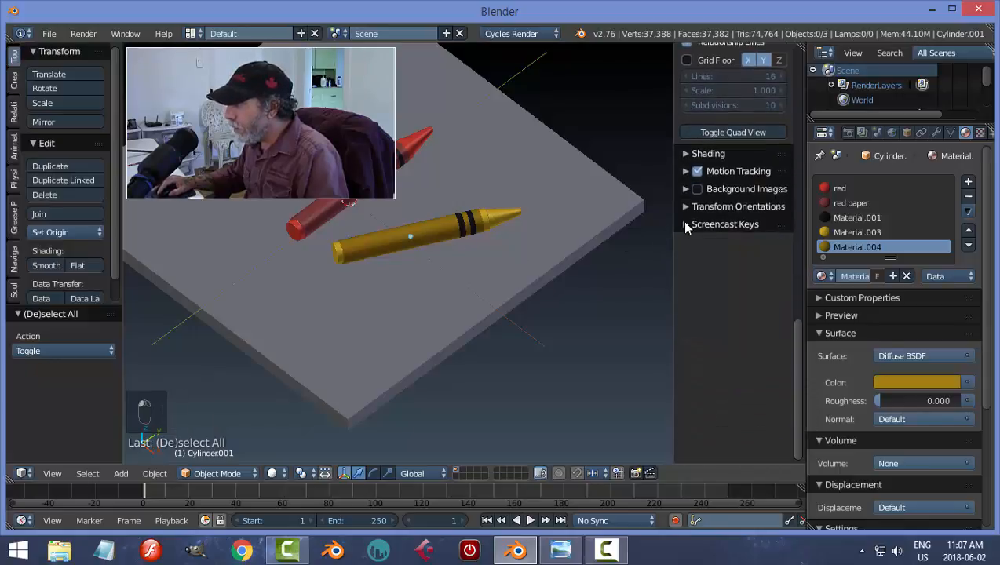
left_click(683, 154)
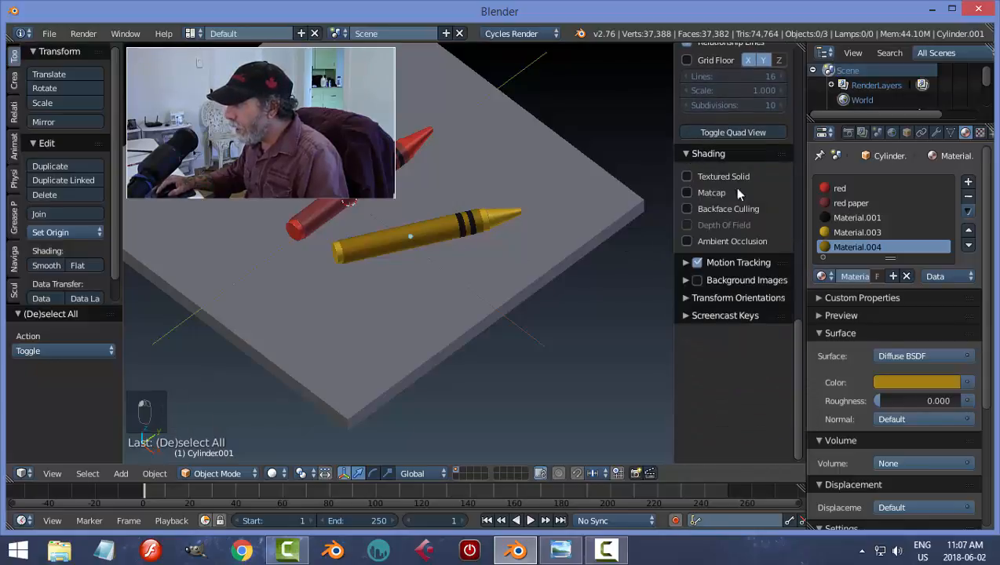
left_click(718, 243)
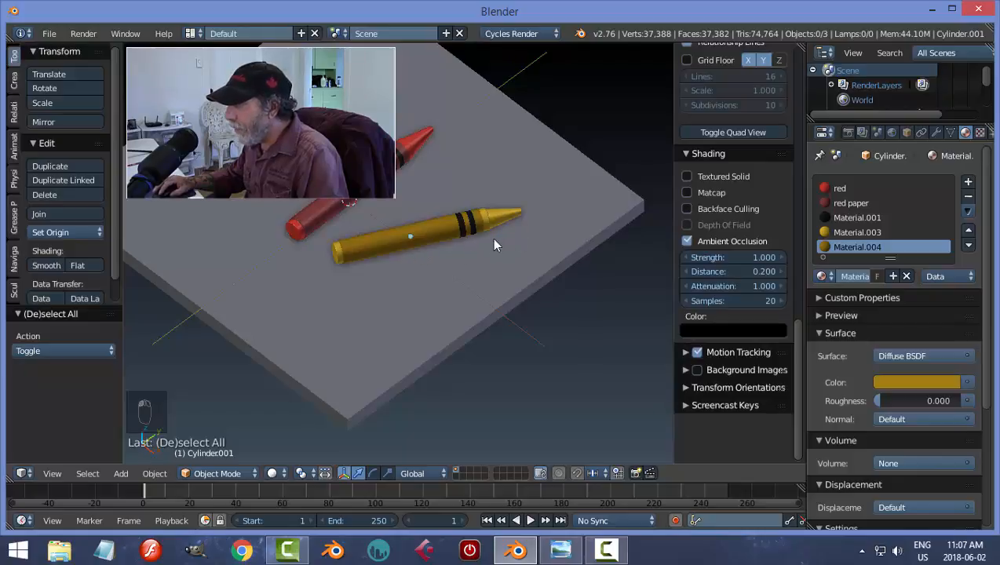
Adjust the viewport ambient occlusion strength to 1.1.
left_click(730, 257)
type("3.5")
key("Return")
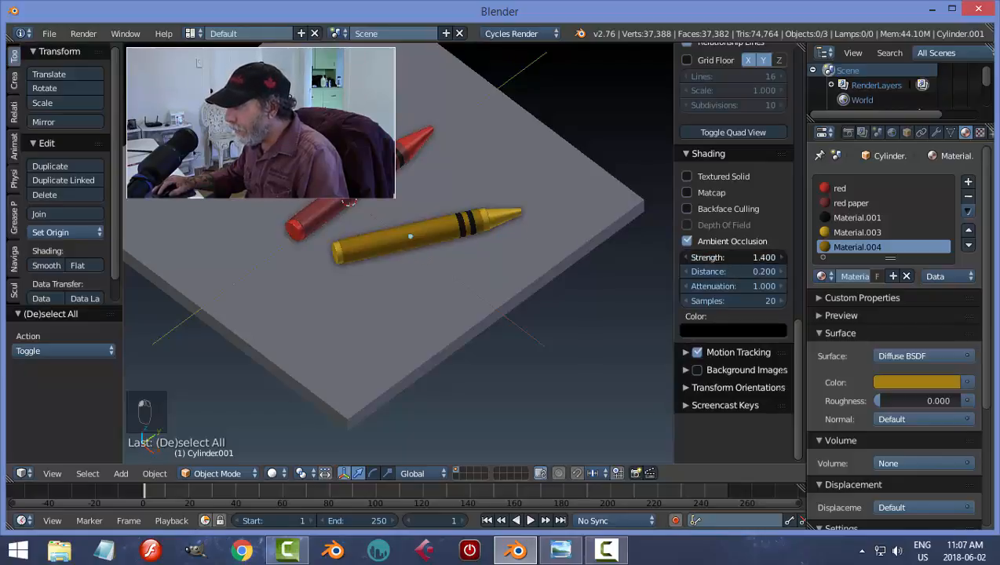
left_click(730, 257)
type("2.5")
key("Return")
left_click_drag(733, 258, 718, 258)
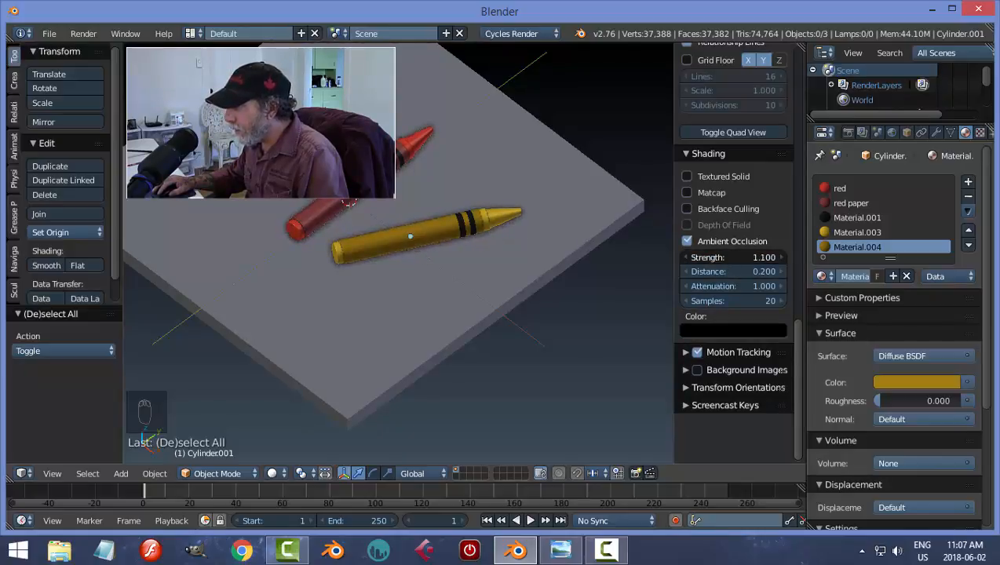
Hide the view properties and make another OpenGL render to preview the crayons with ambient occlusion, then close it.
key("a")
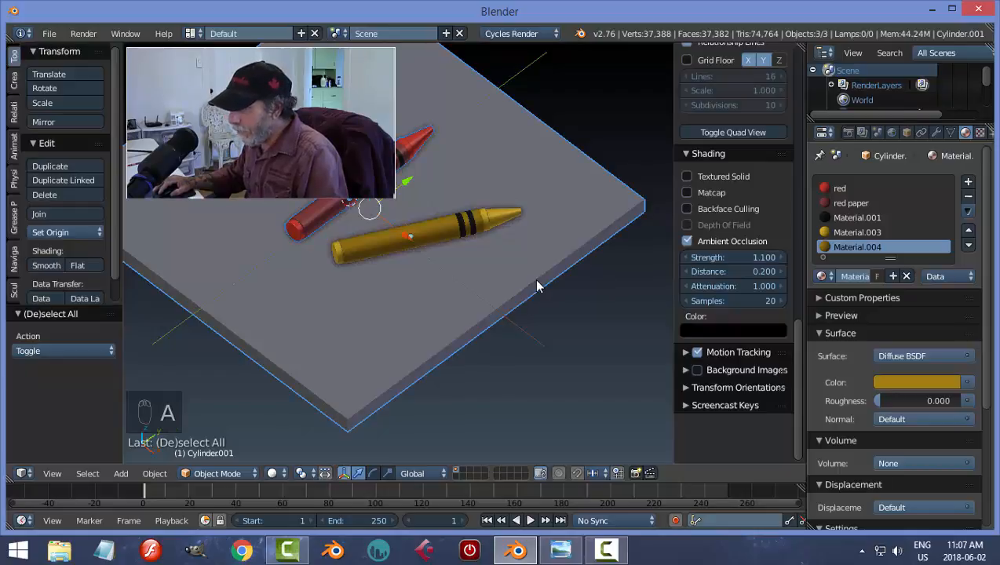
key("a")
key("n")
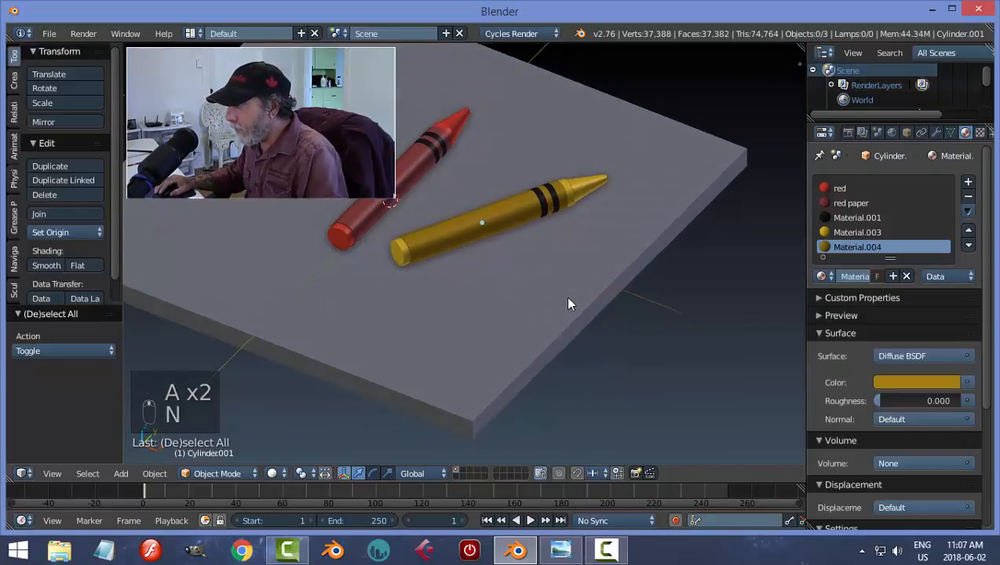
left_click(635, 473)
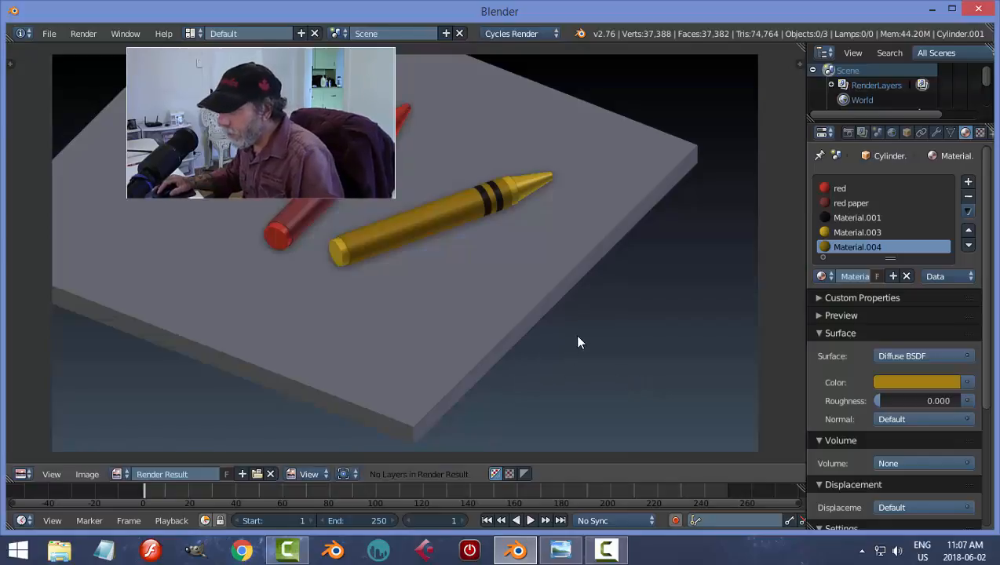
key("Escape")
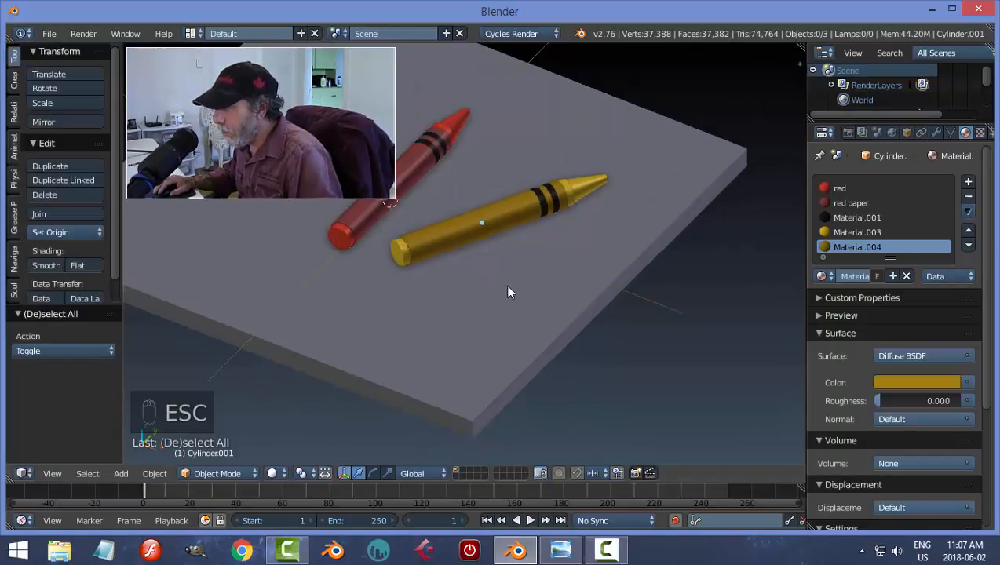
Duplicate the red crayon and move the copy about -2.91 along X, away from the yellow crayon.
middle_click_drag(508, 290, 475, 224)
right_click(475, 224)
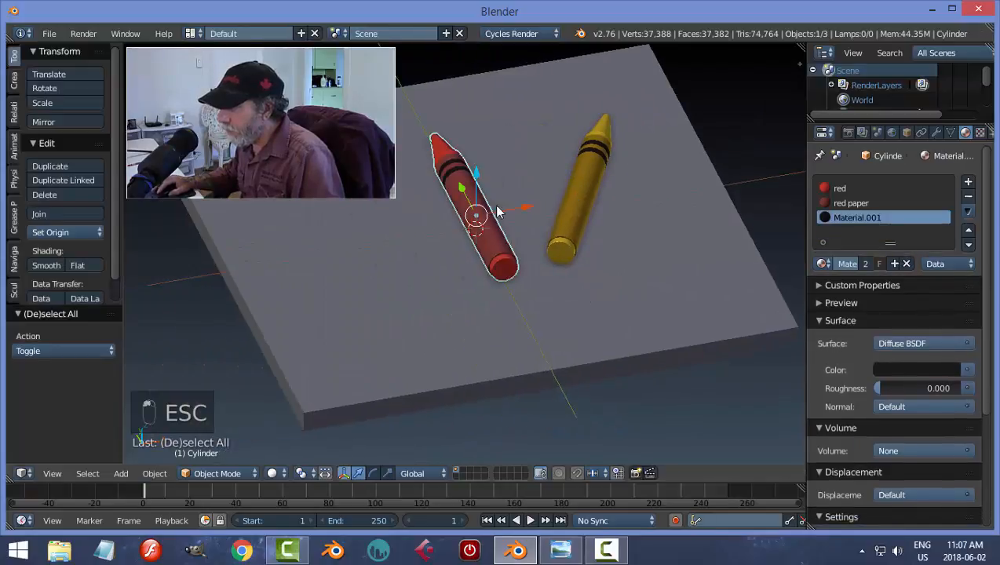
key("shift+d")
key("x")
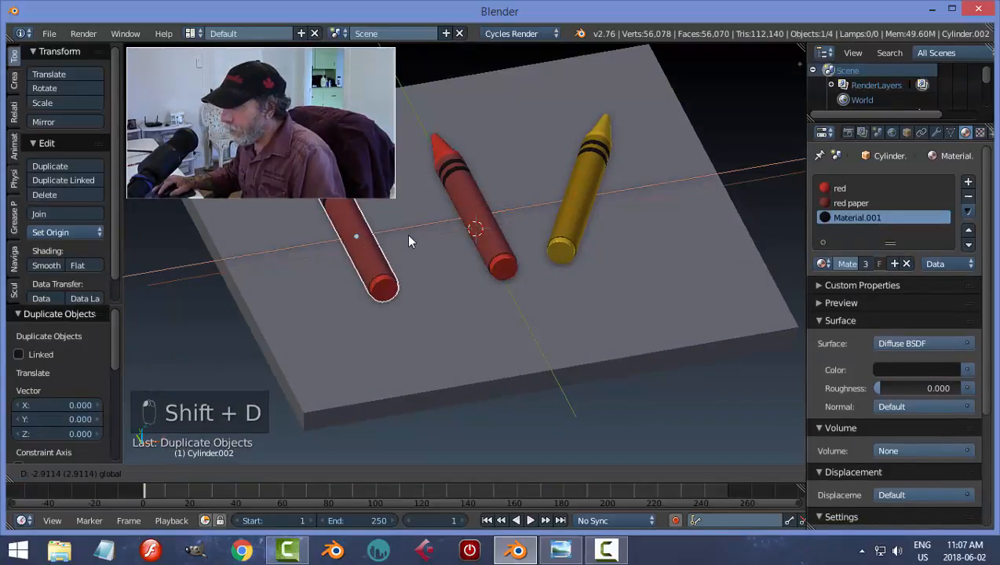
left_click(408, 235)
Rotate the duplicated red crayon 90° around the X axis so it stands with its tip up.
middle_click_drag(408, 235, 440, 239)
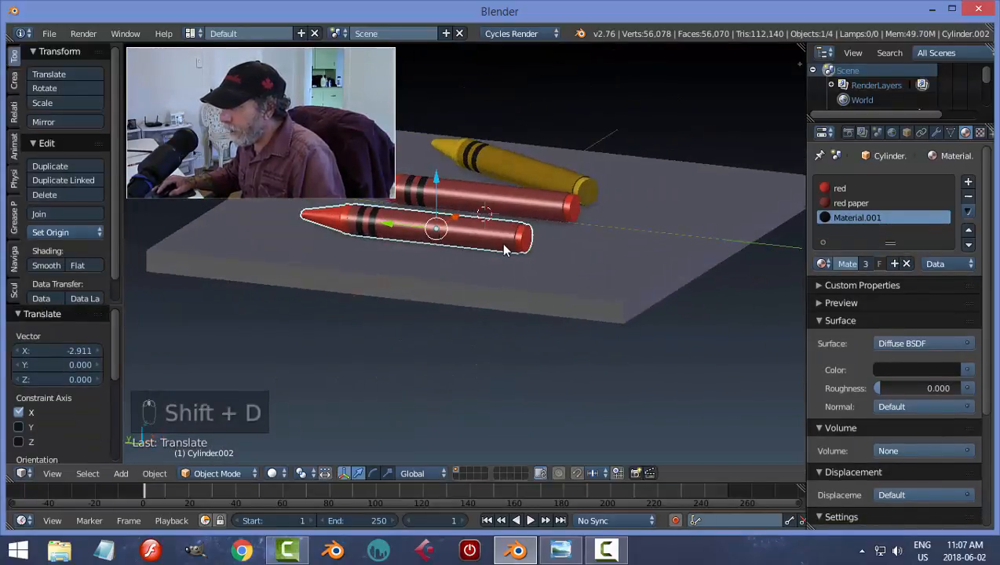
key("r")
key("x")
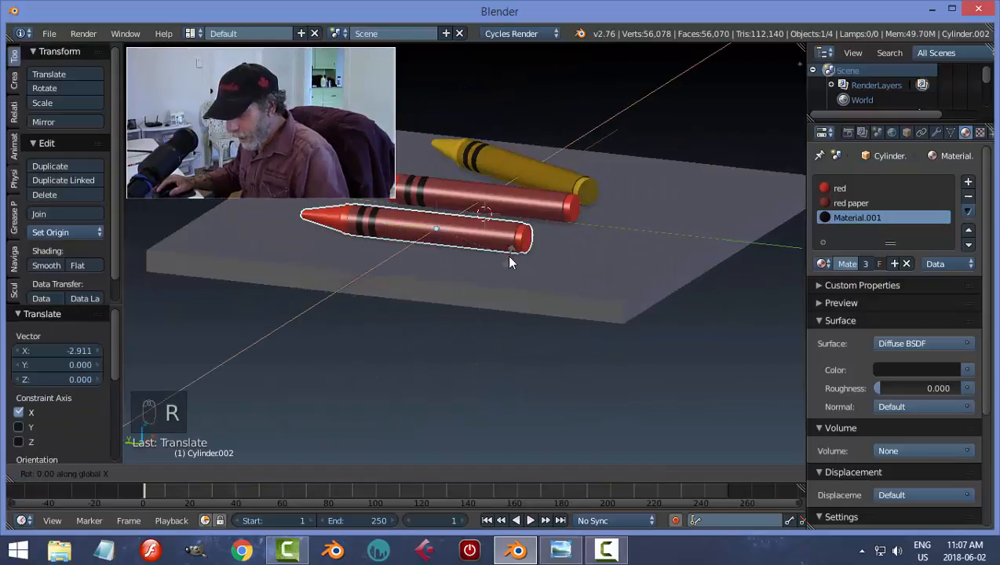
key("9")
key("0")
key("Return")
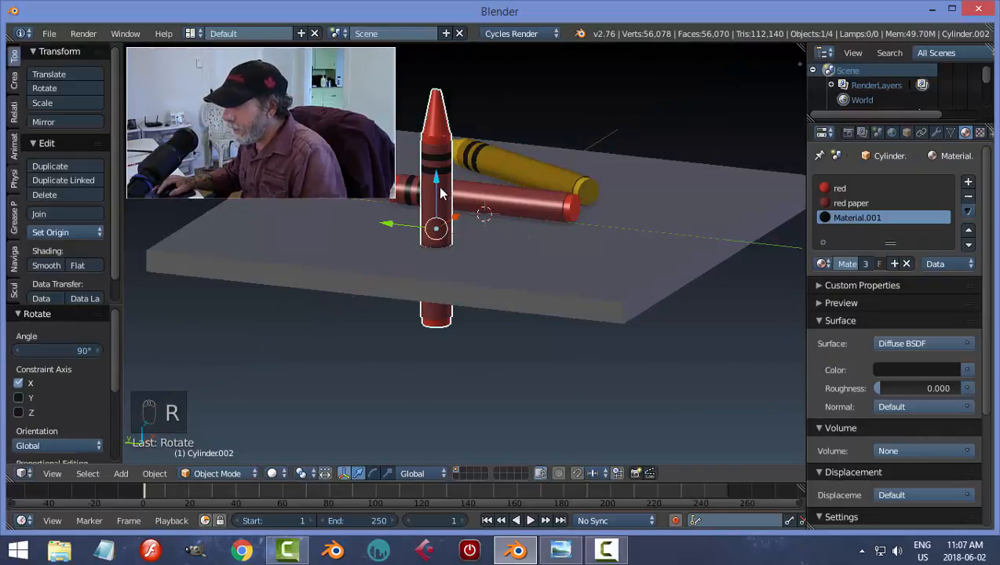
Raise the upright red crayon about 1.91 along Z so its blunt end stands on the slab.
key("g")
key("z")
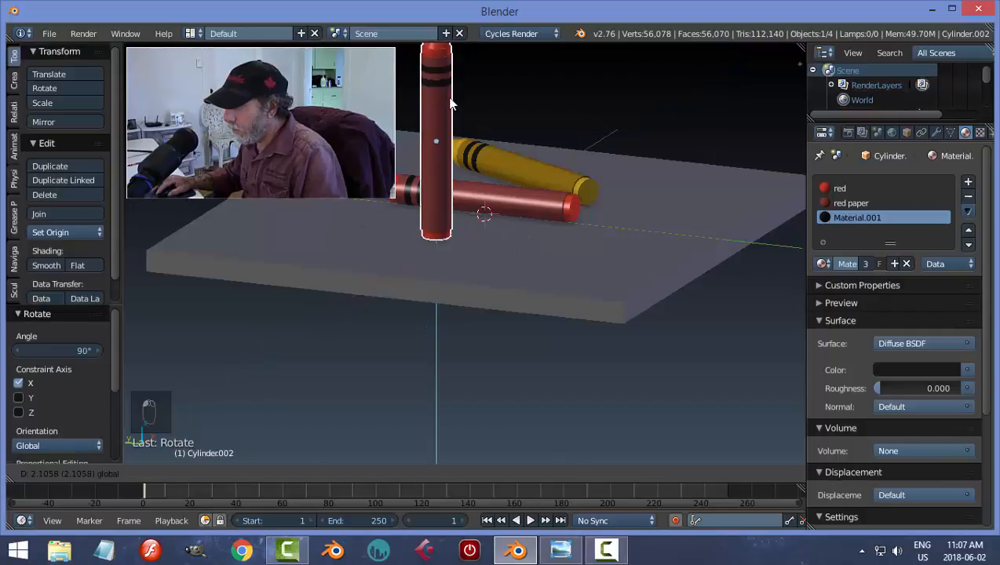
left_click(451, 108)
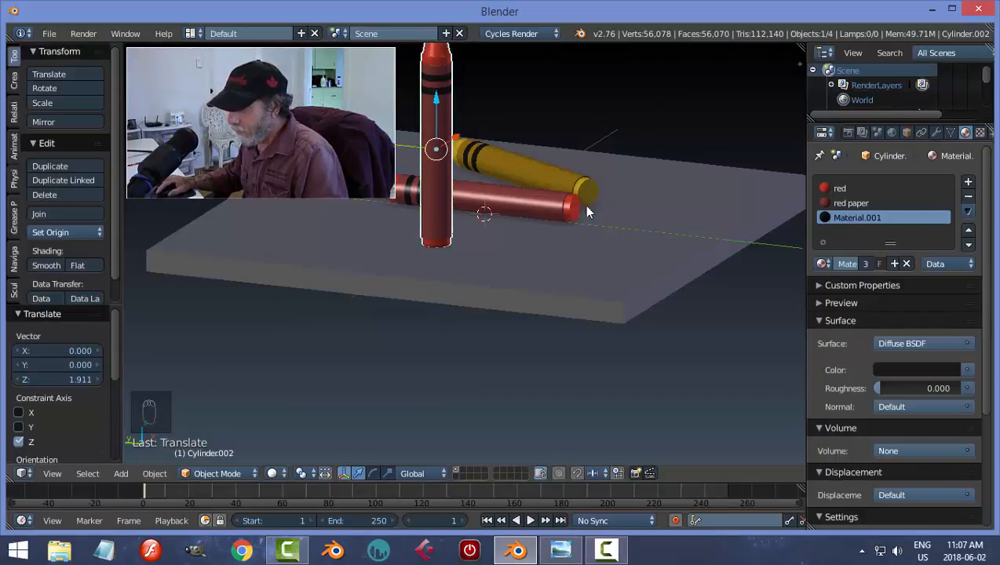
Rotate the upright red crayon about -180.4° around the Z axis.
key("a")
middle_click_drag(585, 206, 505, 263)
scroll(507, 269, "up", 3)
middle_click_drag(488, 223, 583, 243, "shift")
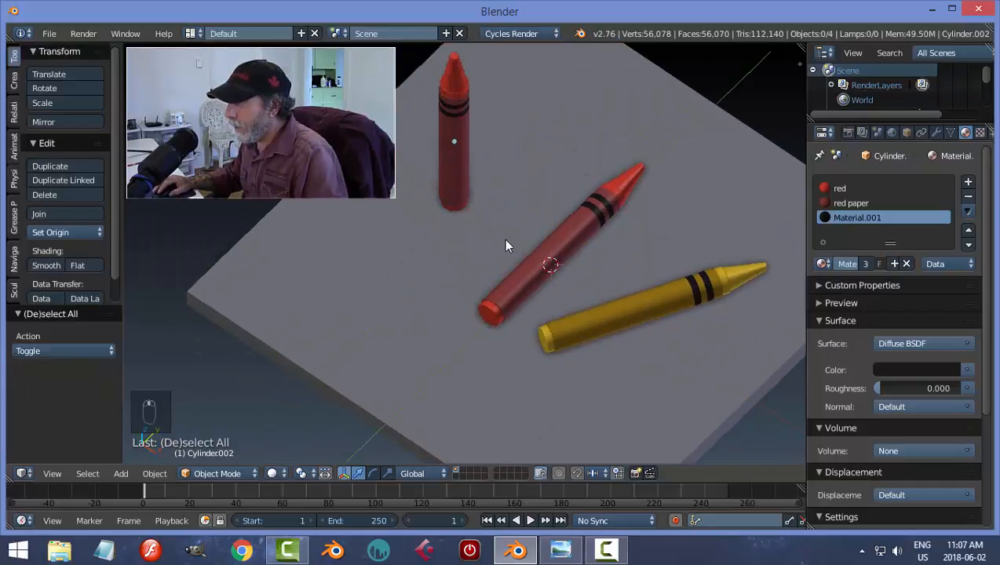
scroll(503, 239, "up", 1)
middle_click_drag(503, 238, 522, 224)
scroll(468, 190, "down", 2)
right_click(471, 189)
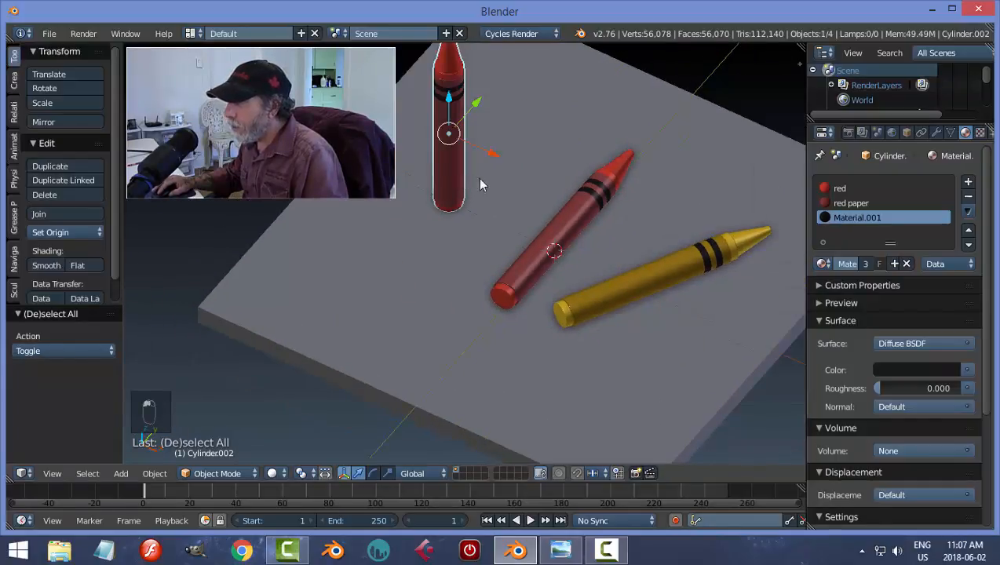
scroll(483, 179, "down", 3)
scroll(478, 141, "up", 2)
middle_click_drag(492, 151, 517, 234, "shift")
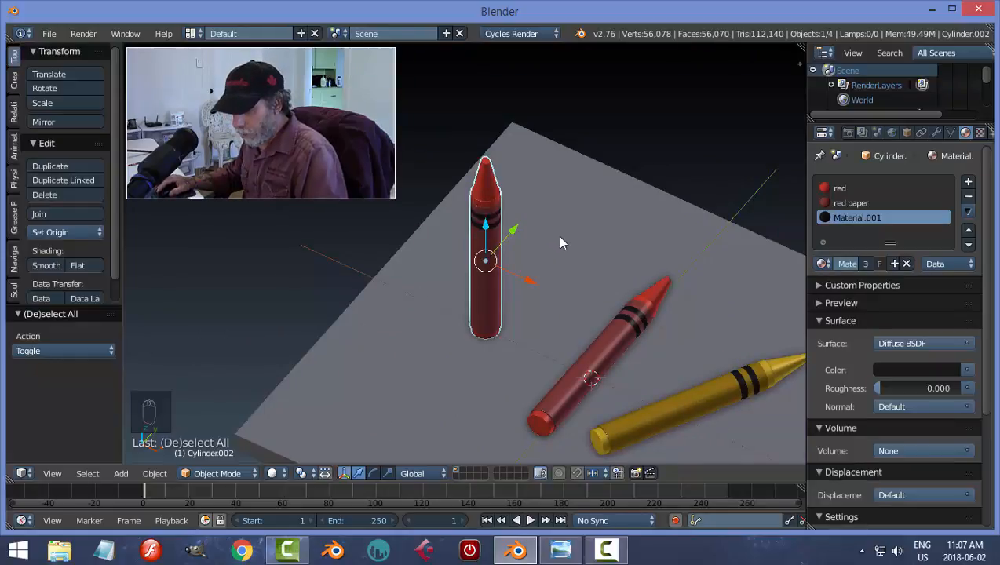
key("r")
key("z")
left_click(441, 272)
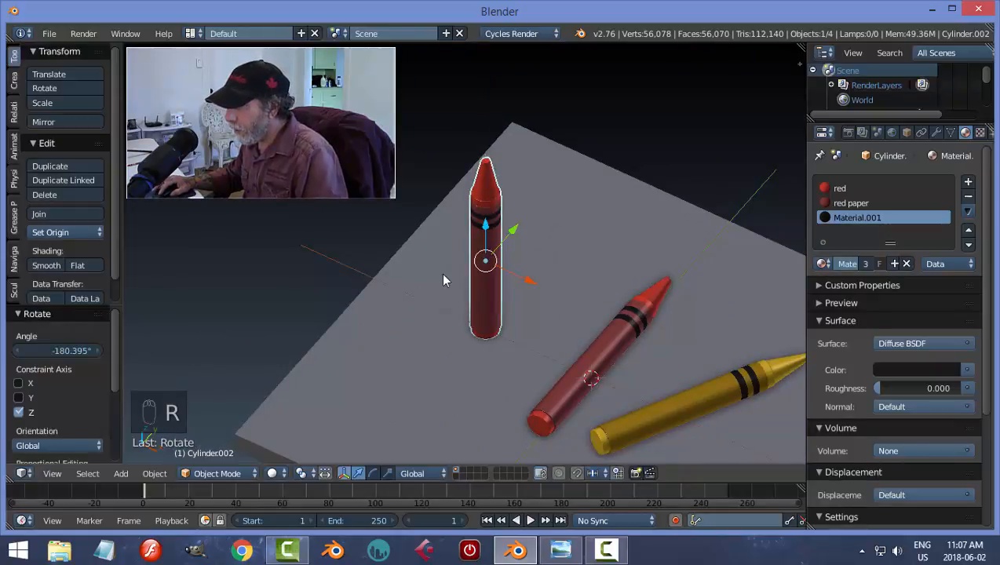
Add a new material to the upright crayon in an extra slot and set its diffuse color to green.
middle_click_drag(550, 277, 571, 248)
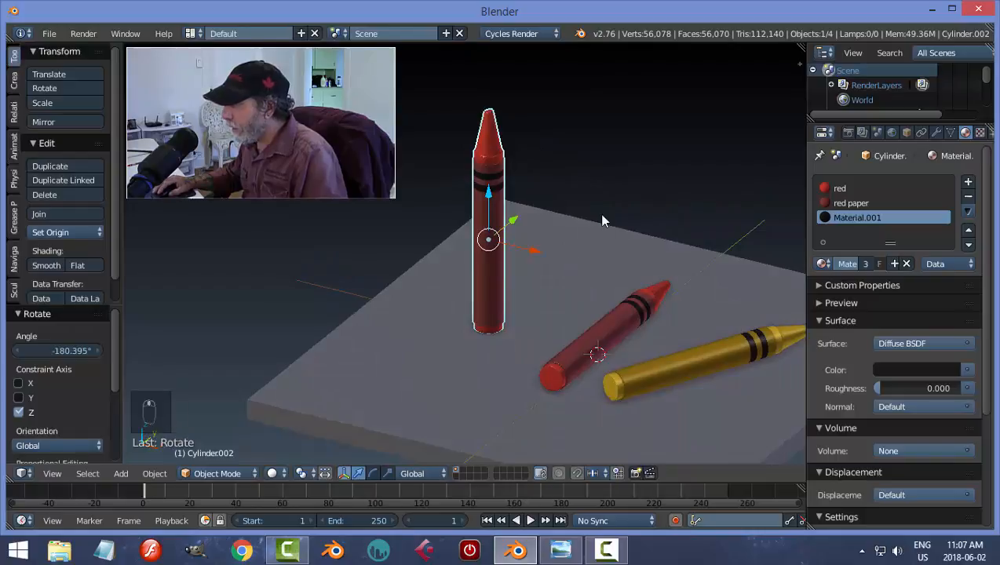
middle_click_drag(603, 219, 530, 236, "shift")
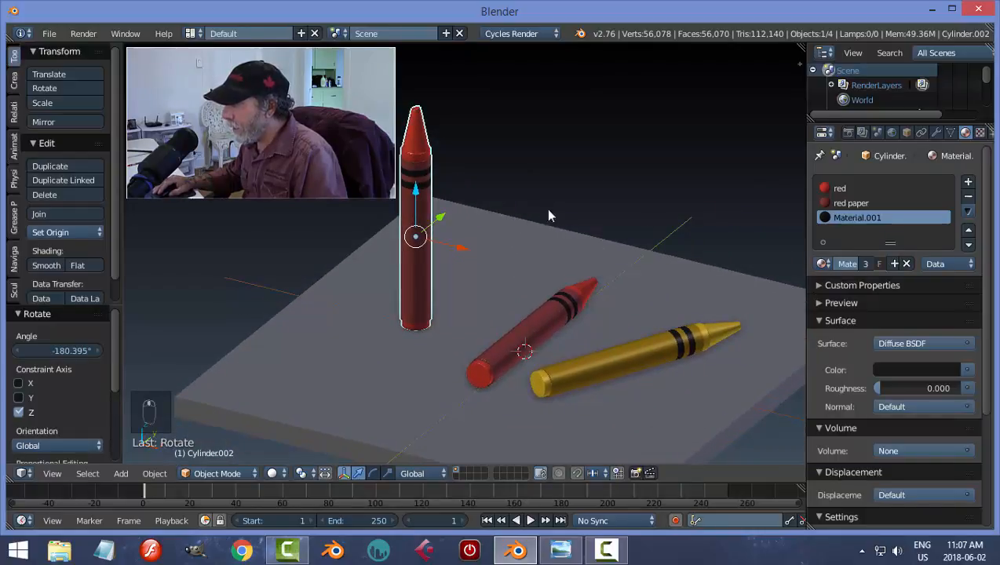
left_click(968, 182)
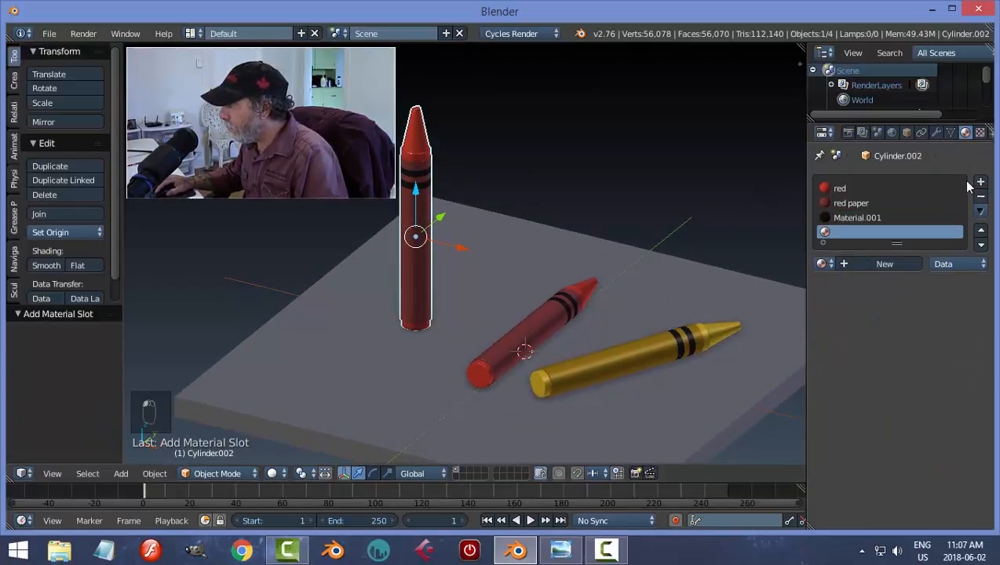
left_click(868, 261)
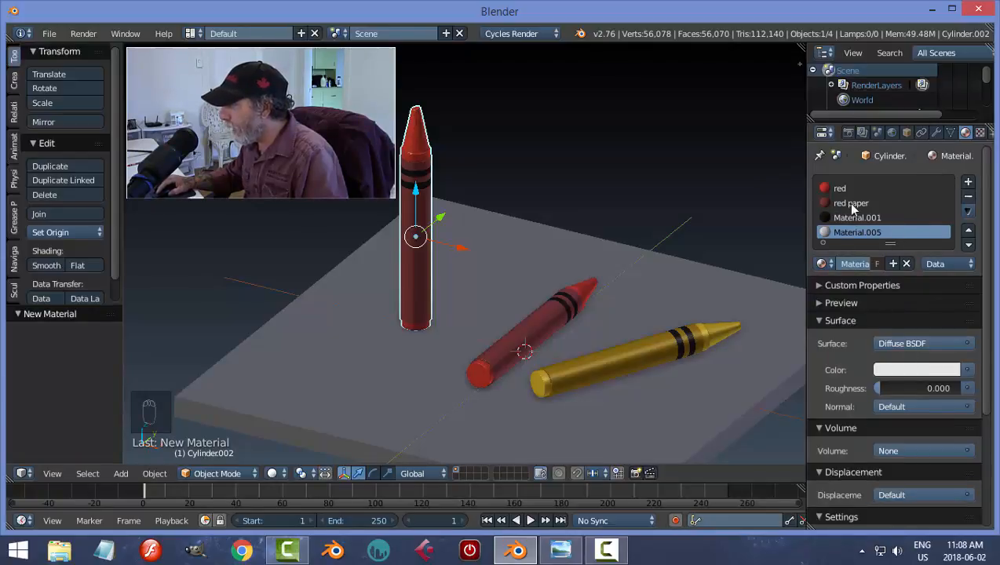
left_click(926, 371)
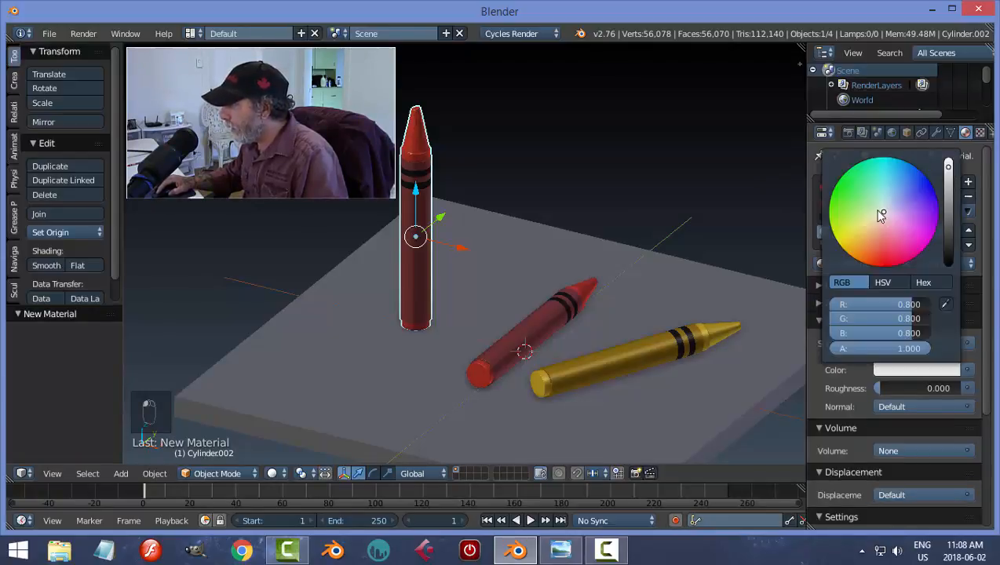
key("ctrl+v")
left_click_drag(950, 187, 948, 191)
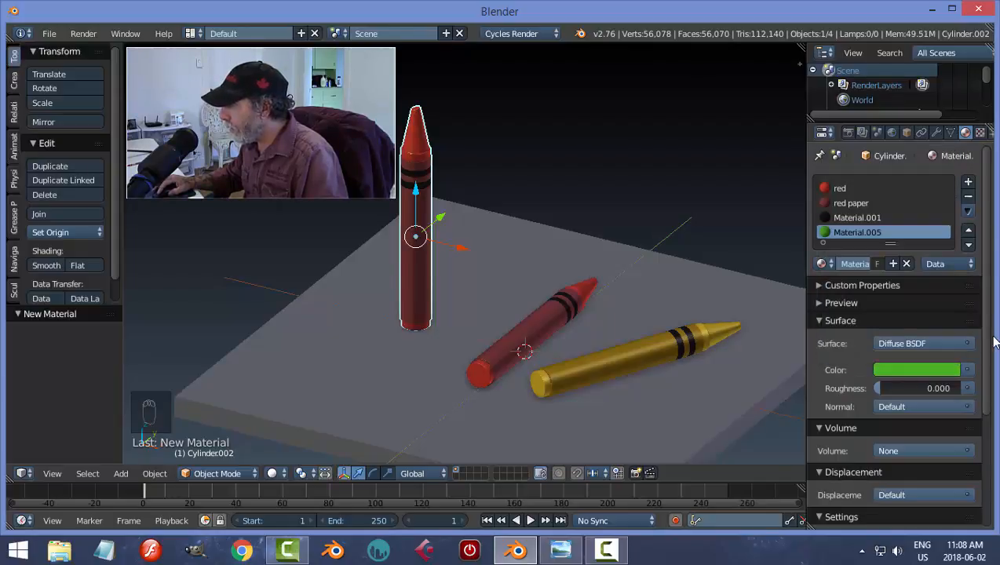
Match the new material's viewport color to its green diffuse color by sampling it with the eyedropper.
scroll(989, 325, "down", 3)
scroll(987, 373, "up", 1)
scroll(987, 439, "down", 4)
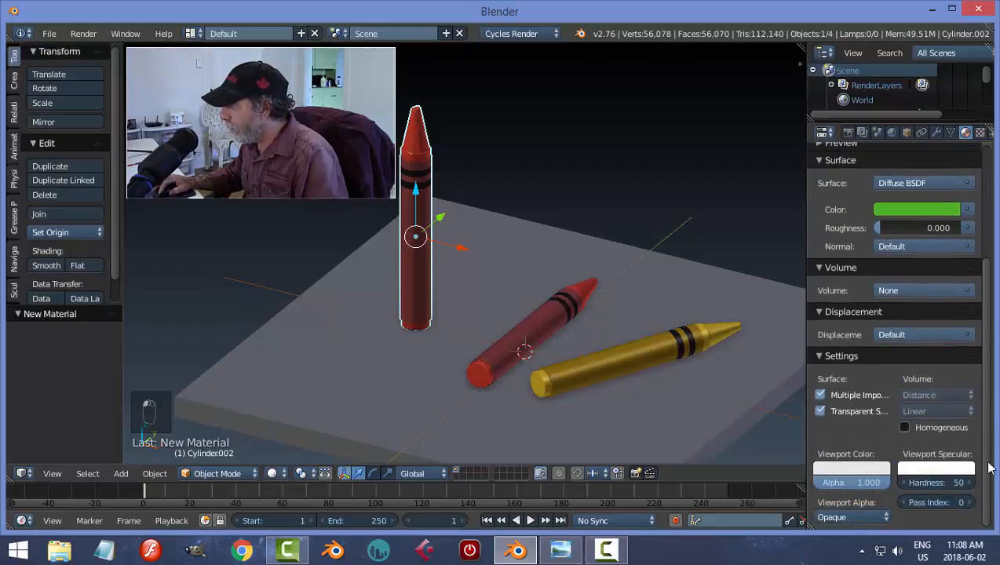
left_click(845, 470)
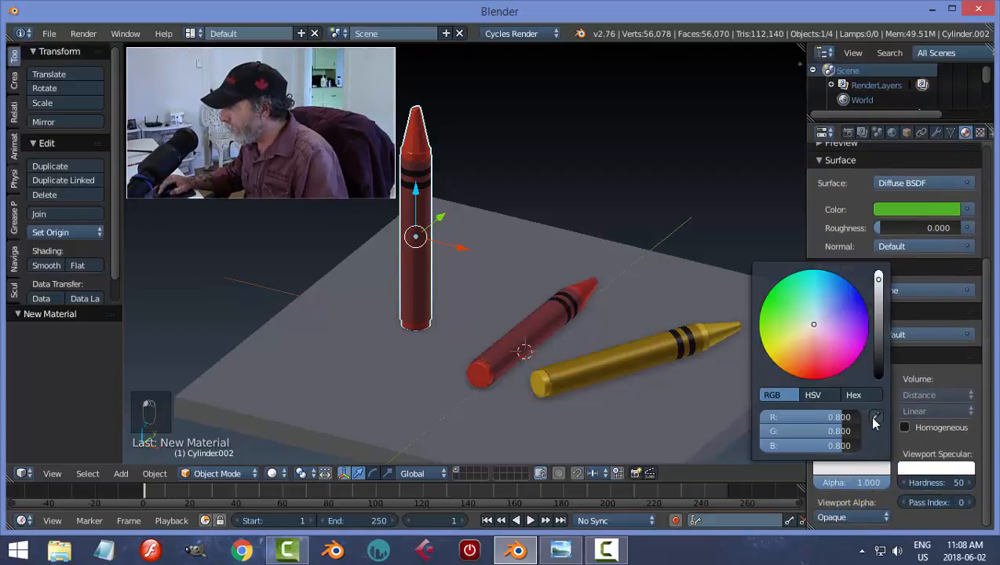
left_click(874, 418)
left_click(902, 208)
In Edit Mode, select all wax faces of the upright crayon's tip, growing the selection from the end face down to the paper edge.
scroll(495, 193, "up", 3)
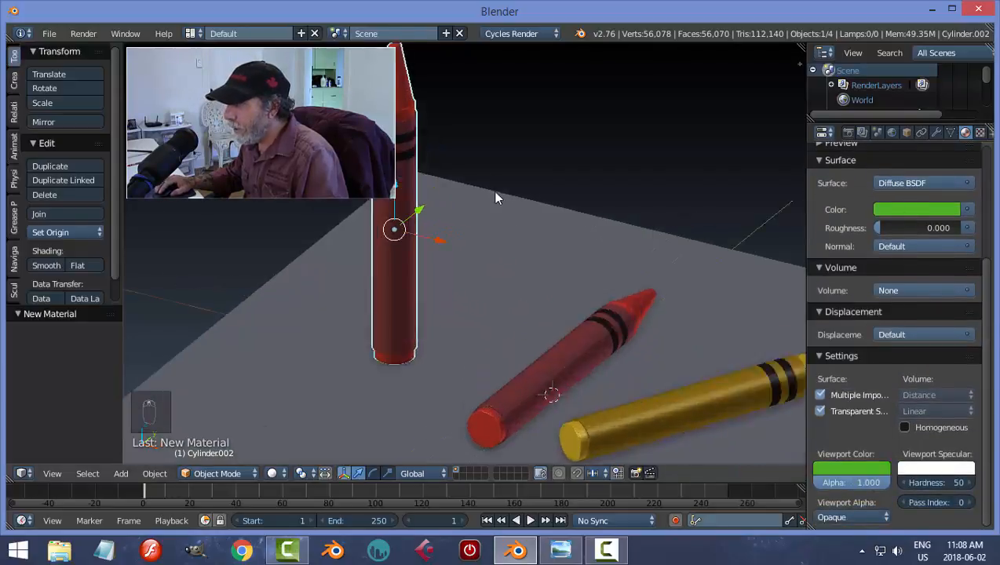
middle_click_drag(495, 193, 543, 231, "shift")
scroll(531, 234, "up", 3)
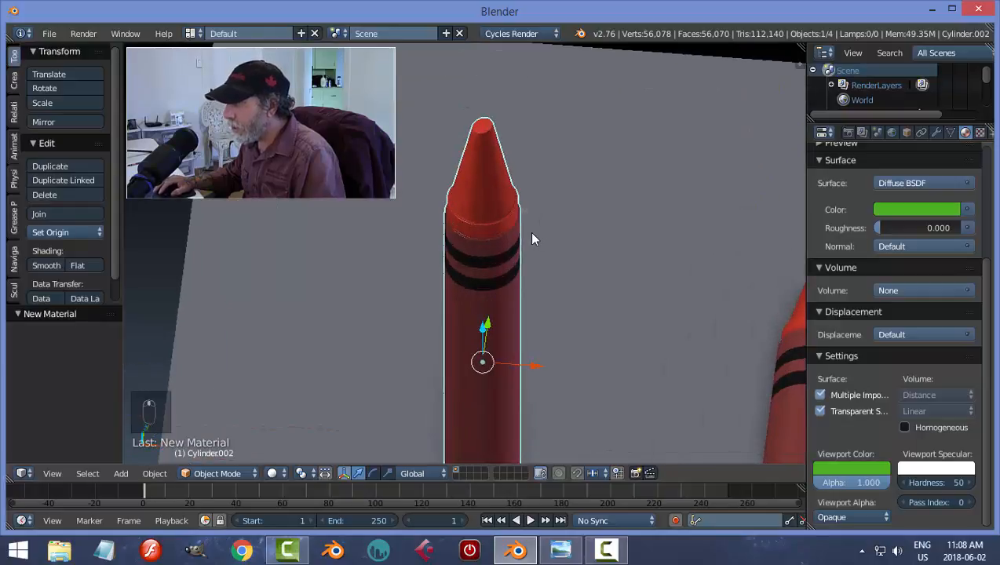
key("Tab")
left_click(631, 234)
scroll(532, 173, "up", 4)
middle_click_drag(532, 173, 522, 258, "shift")
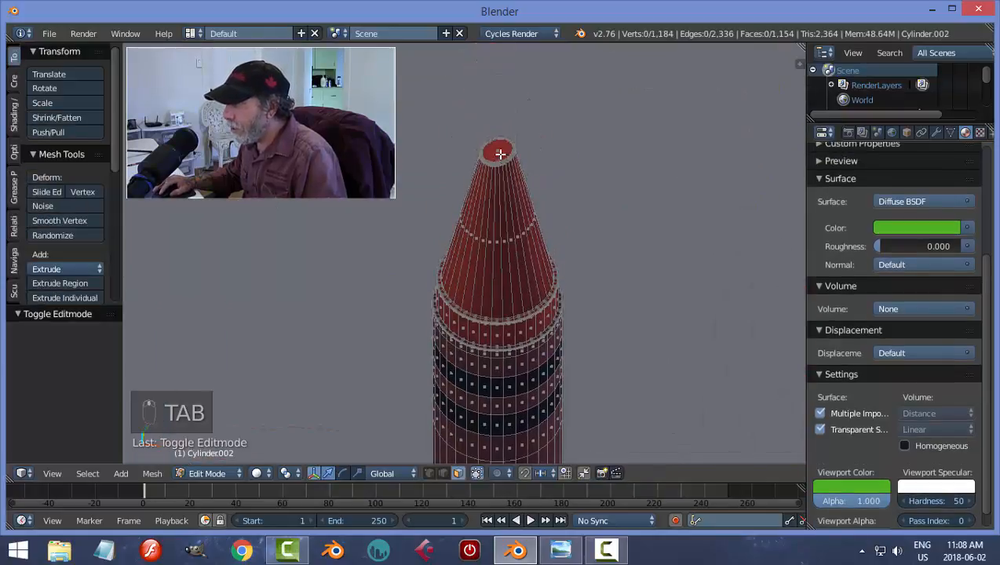
right_click(500, 154)
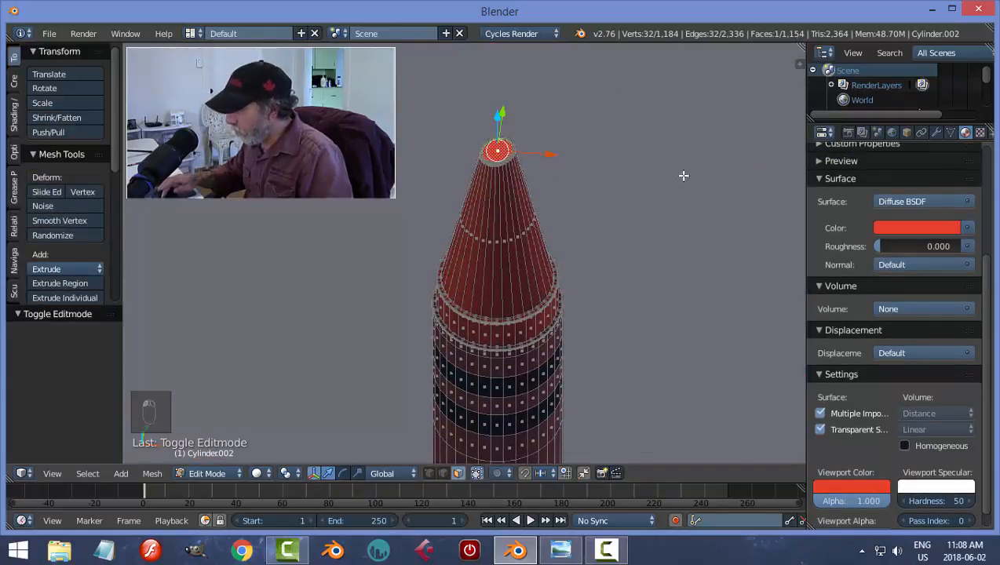
key("ctrl+KP_Add")
key("ctrl+KP_Add")
key("ctrl+KP_Add")
key("ctrl+KP_Add")
key("ctrl+KP_Add")
key("ctrl+KP_Add")
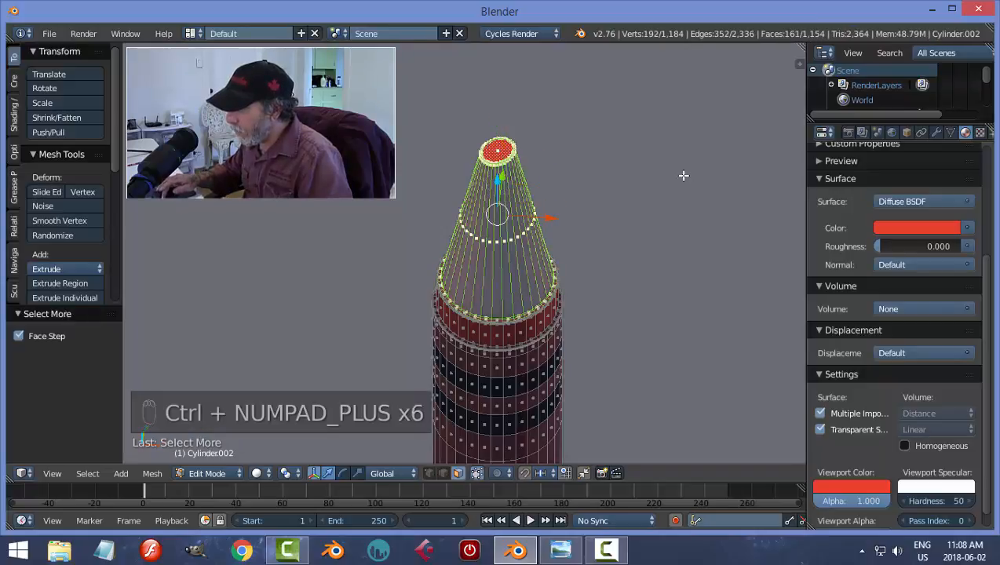
key("ctrl+KP_Add")
key("ctrl+KP_Add")
key("ctrl+KP_Add")
key("ctrl+KP_Add")
key("ctrl+KP_Add")
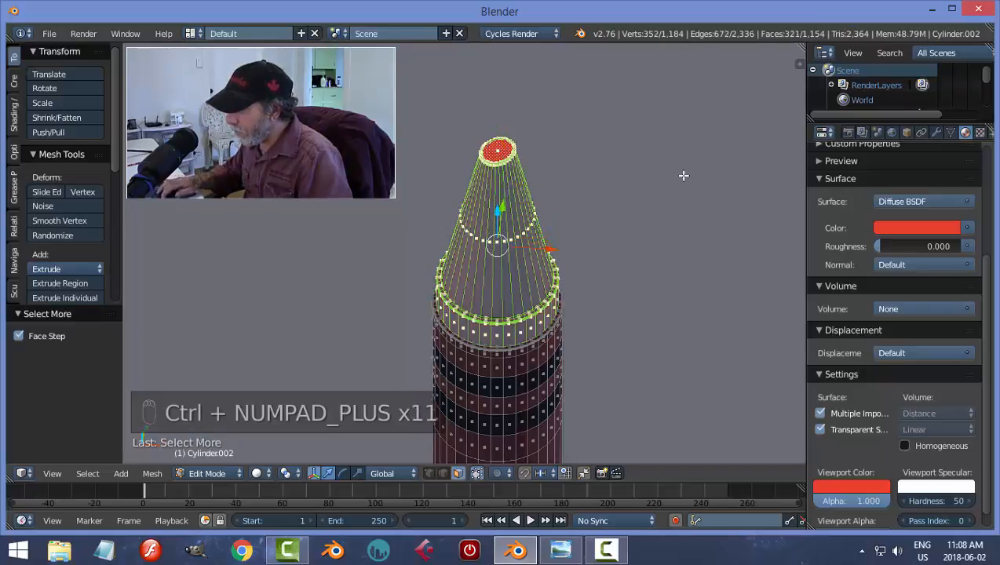
key("ctrl+KP_Add")
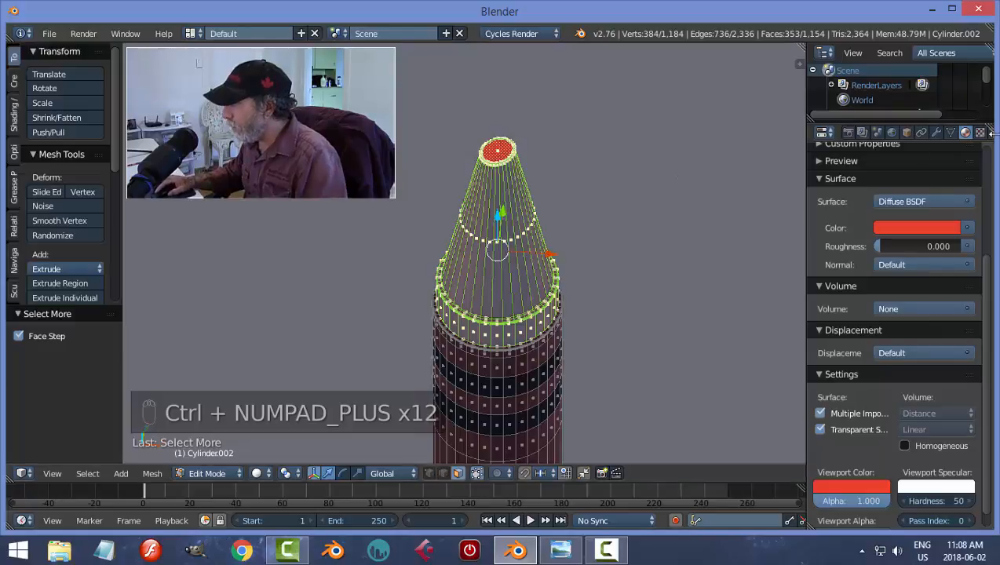
Assign the green Material.005 to the selected tip faces and clear the selection.
left_click_drag(990, 273, 990, 163)
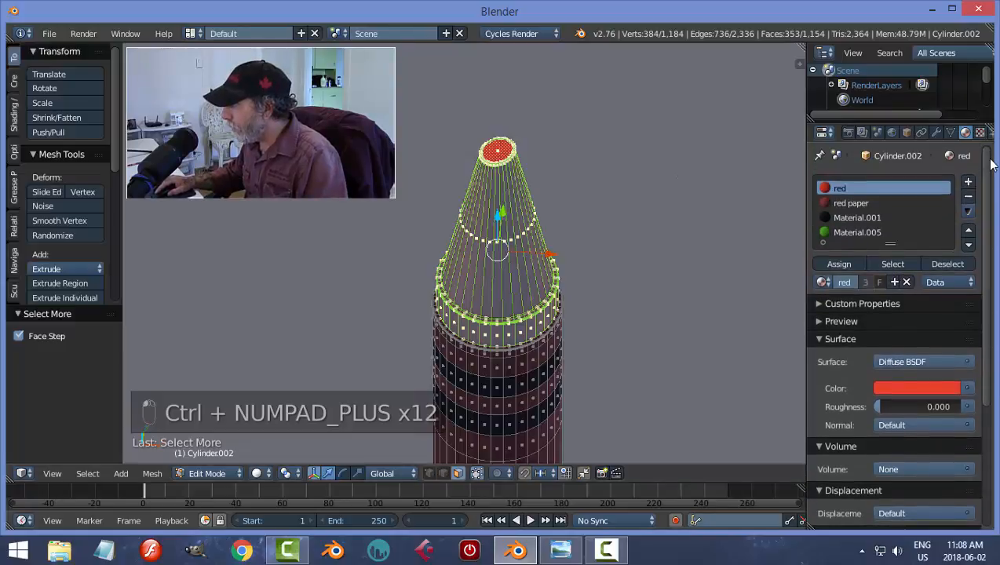
left_click(903, 232)
left_click(838, 263)
scroll(601, 354, "up", 3)
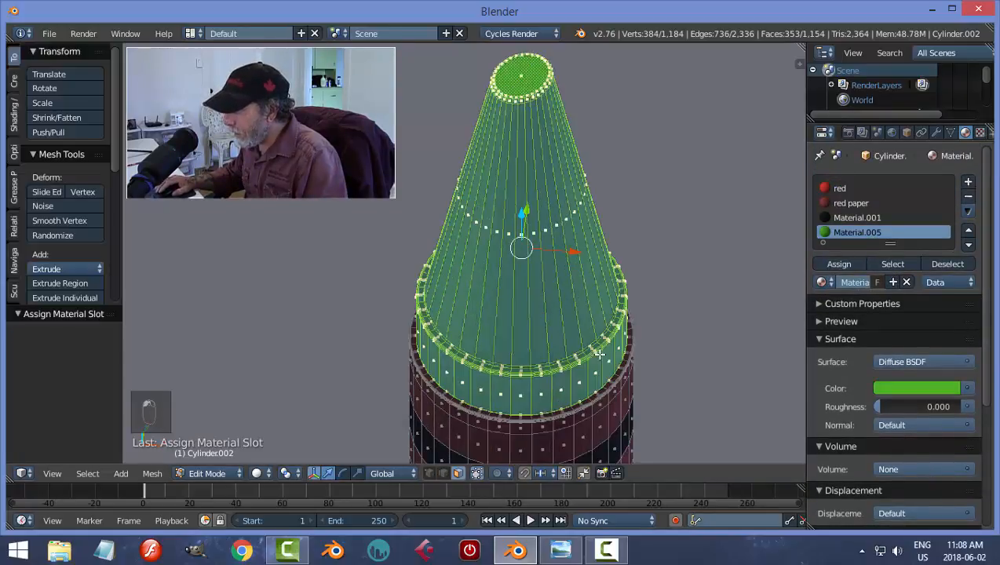
scroll(601, 353, "up", 5)
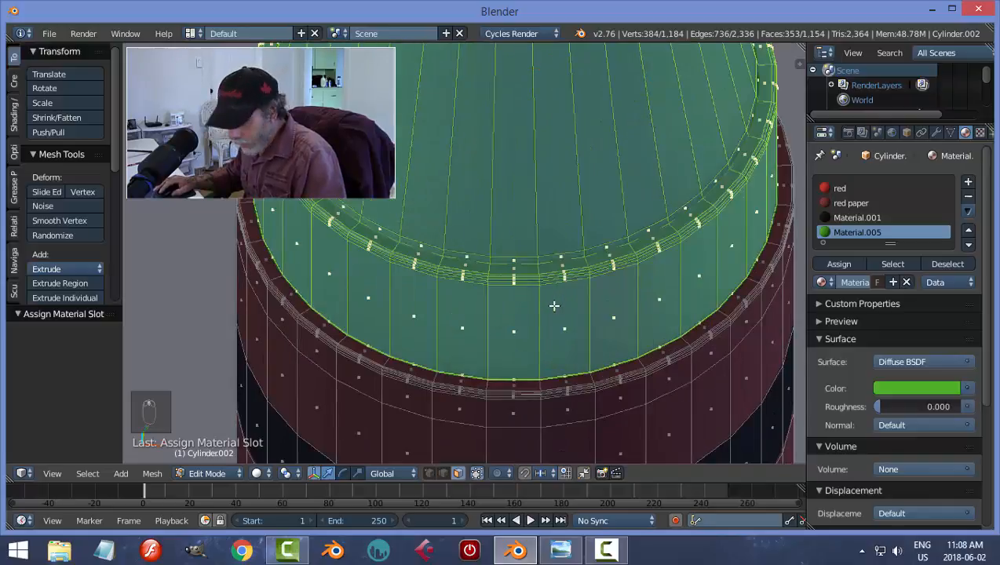
key("a")
scroll(554, 305, "down", 8)
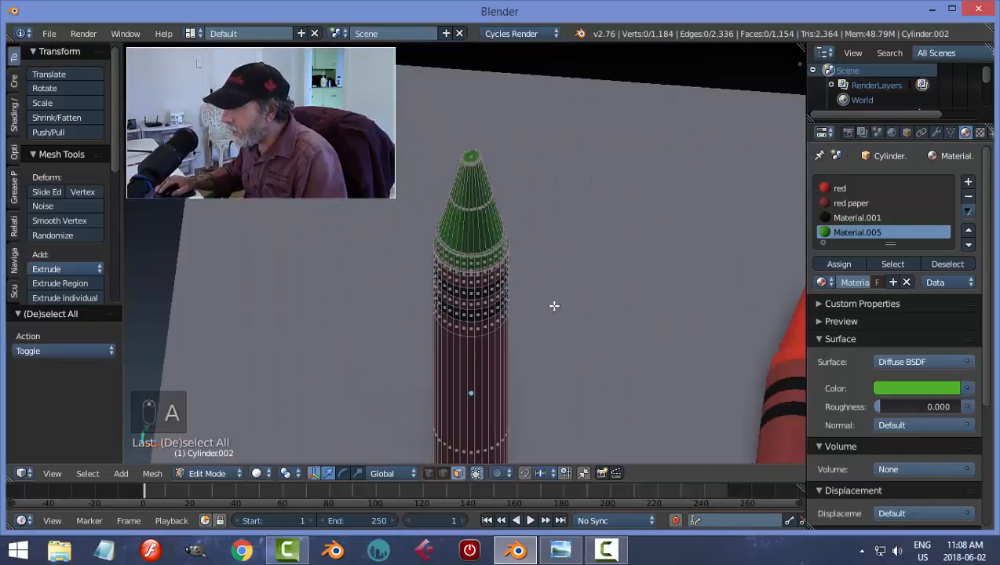
Return to Object Mode and hide the grey slab to expose the upright crayon's blunt end.
middle_click_drag(525, 377, 530, 343)
scroll(530, 344, "up", 1)
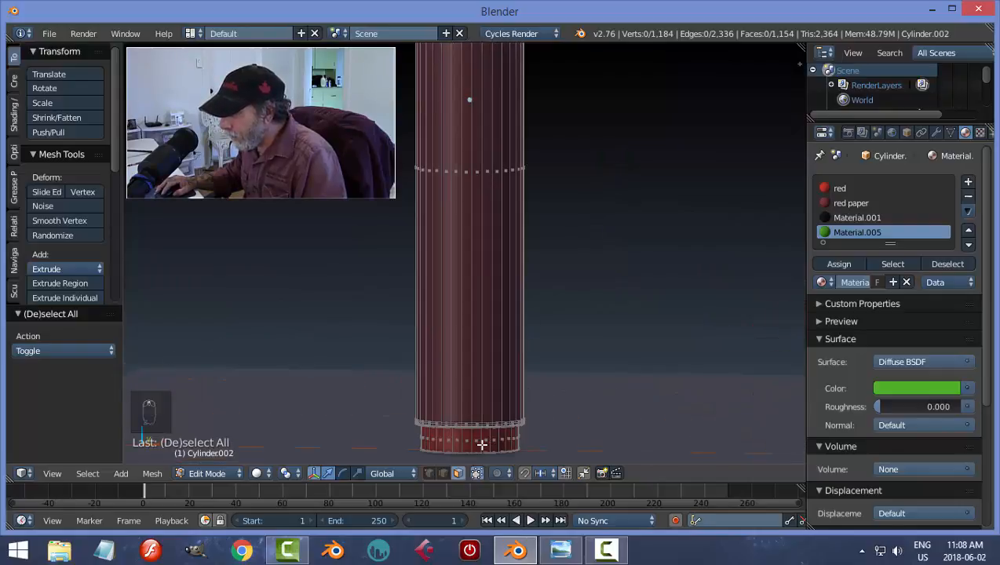
key("Tab")
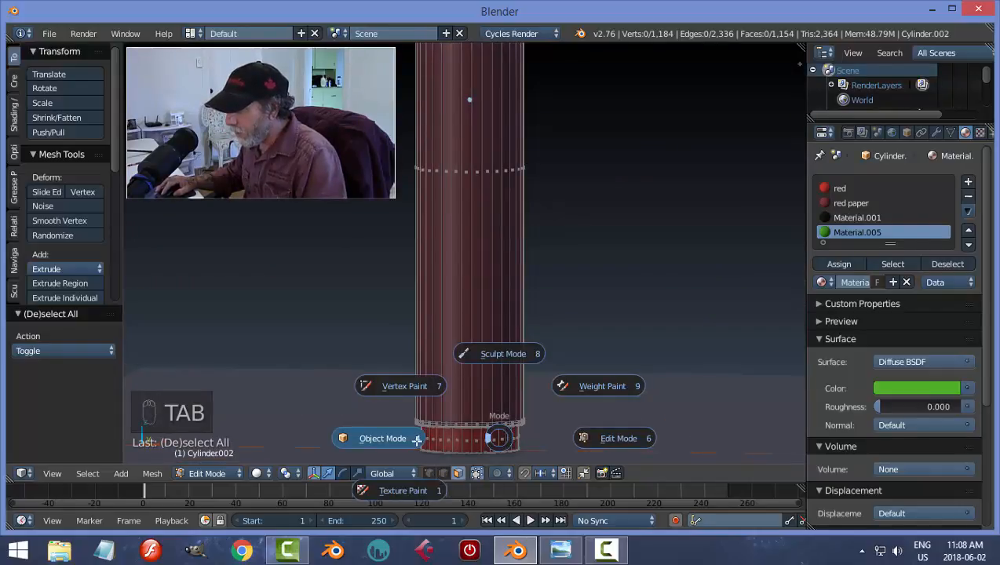
scroll(596, 404, "down", 3)
right_click(554, 392)
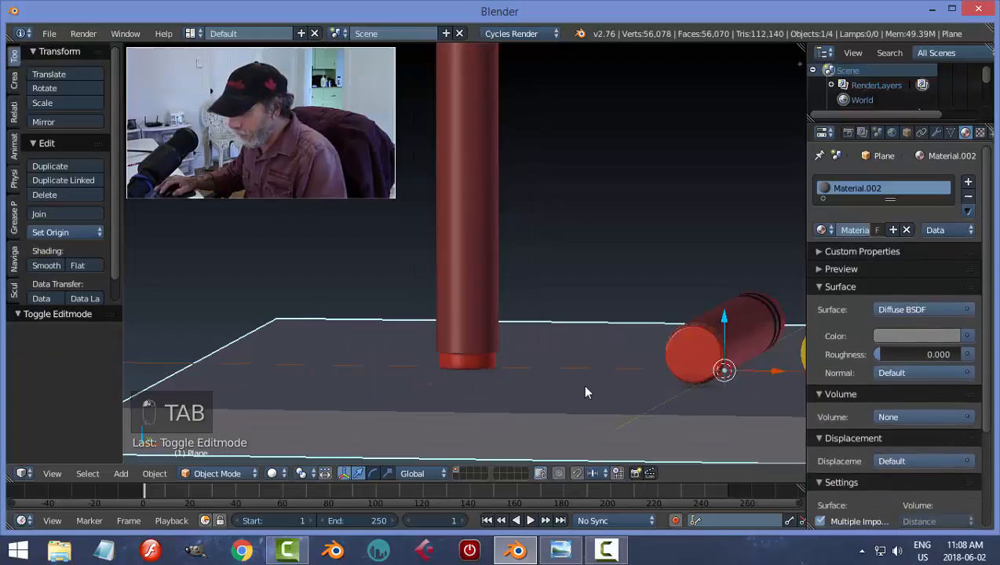
key("h")
middle_click_drag(544, 393, 549, 335)
In Edit Mode, select the wax faces of the upright crayon's blunt end, growing the selection from the bottom face up to the paper.
right_click(490, 314)
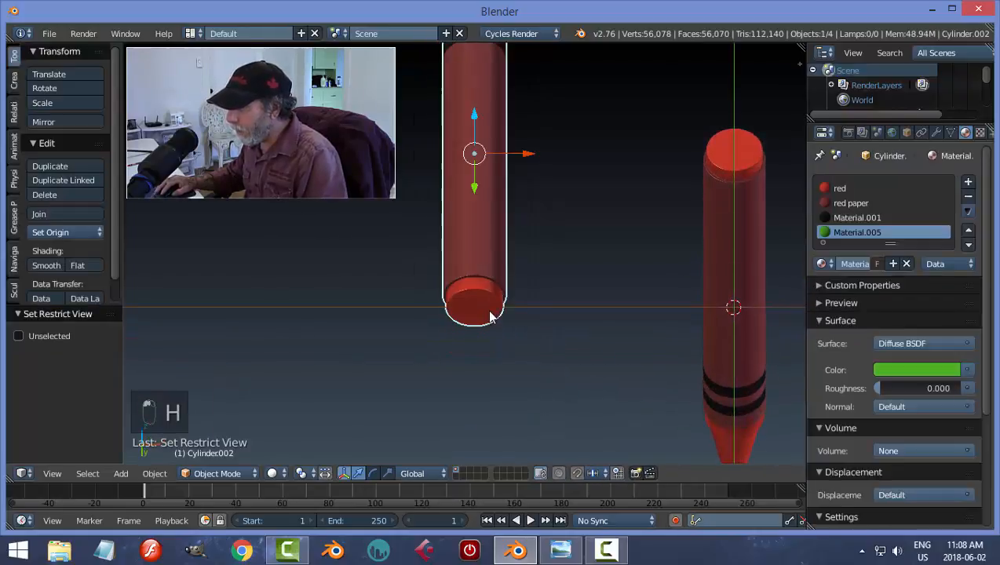
key("Tab")
scroll(471, 335, "up", 1)
right_click(471, 335)
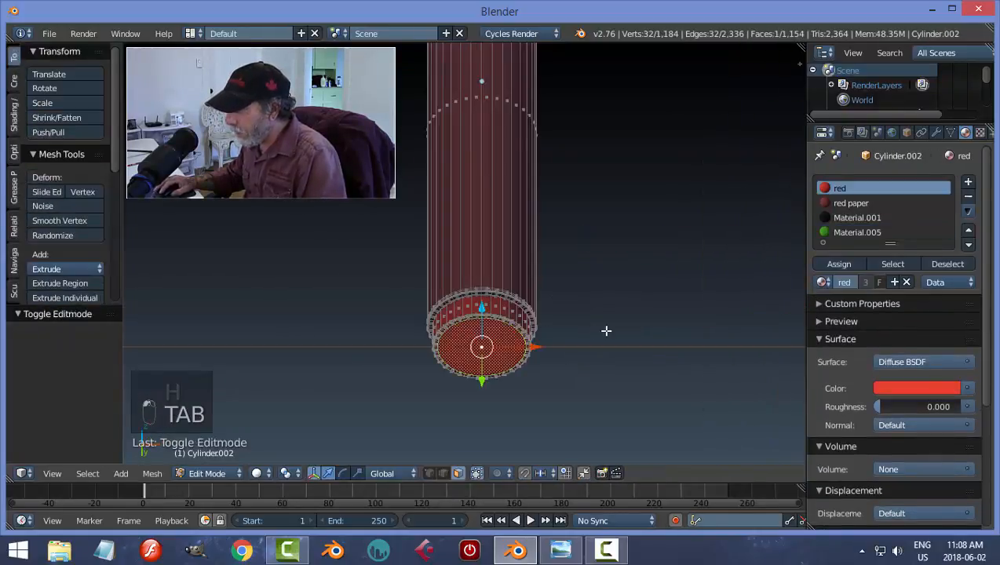
key("ctrl+KP_Add")
key("ctrl+KP_Add")
key("ctrl+KP_Add")
key("ctrl+KP_Add")
key("ctrl+KP_Add")
key("ctrl+KP_Add")
key("ctrl+KP_Add")
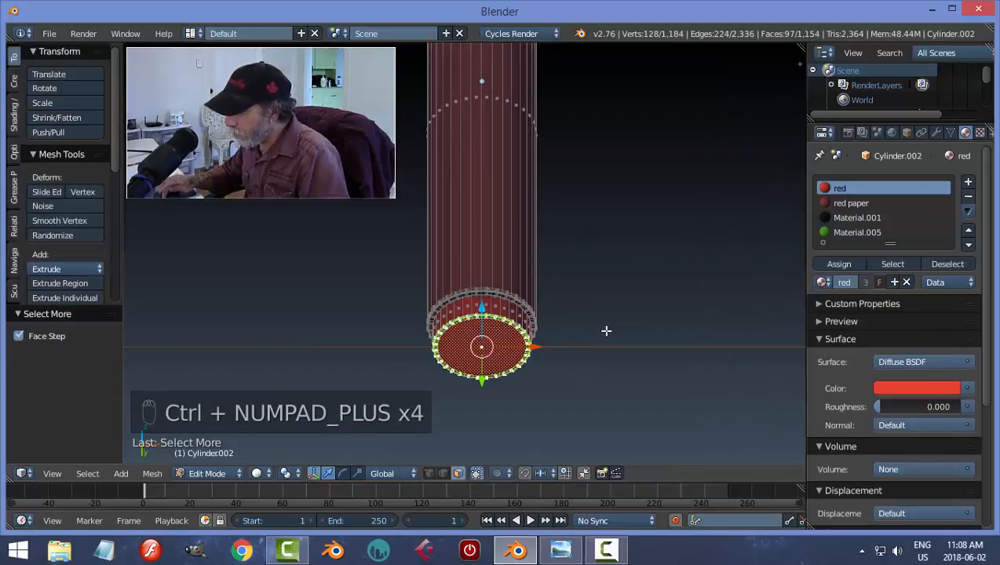
Assign the green Material.005 to the selected blunt-end faces, clear the selection and return to Object Mode.
scroll(606, 330, "up", 4)
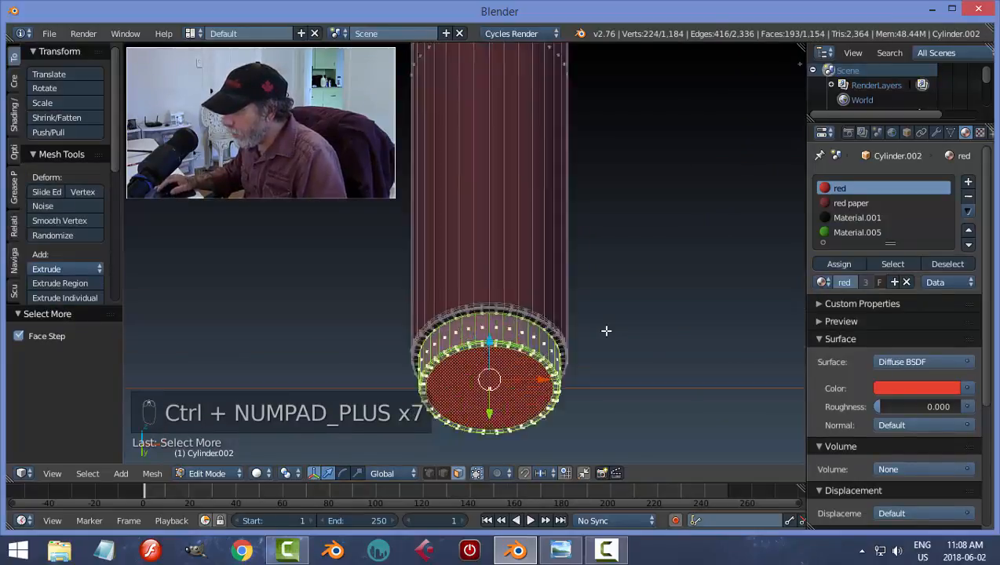
left_click(845, 232)
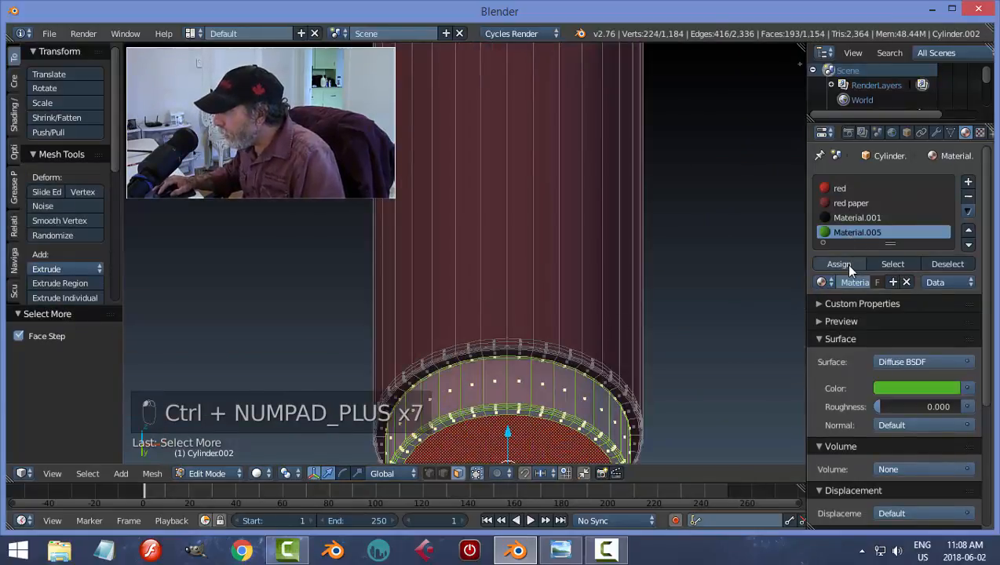
left_click(844, 264)
key("a")
key("Tab")
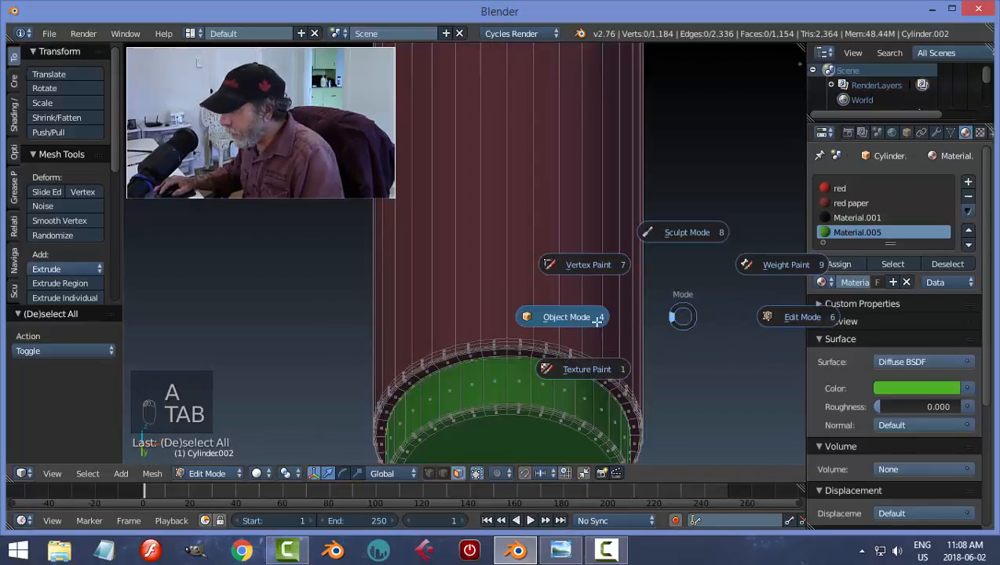
Copy the upright crayon's green Material.005 for reuse in another material slot.
scroll(637, 313, "down", 5)
middle_click_drag(628, 281, 485, 252)
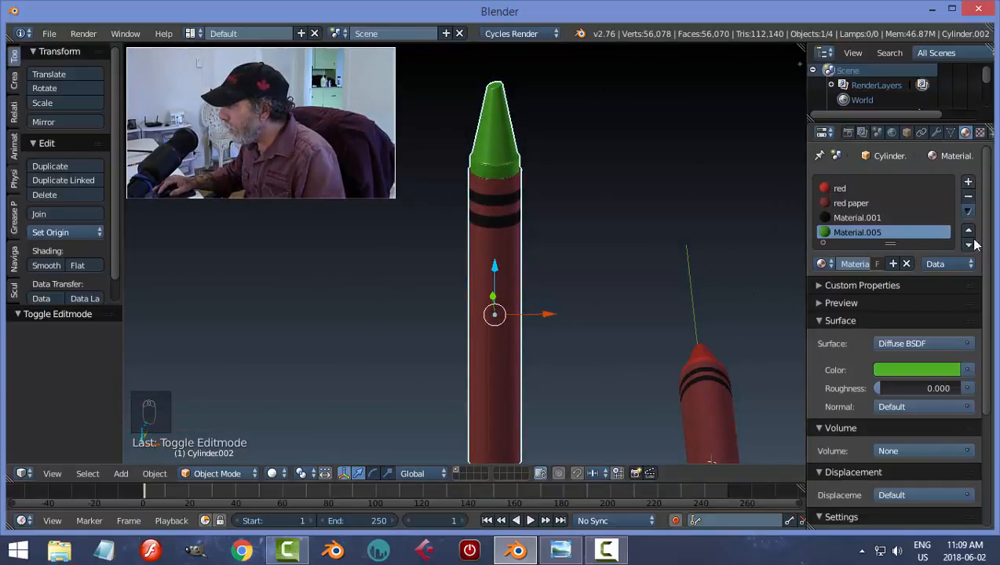
left_click(967, 211)
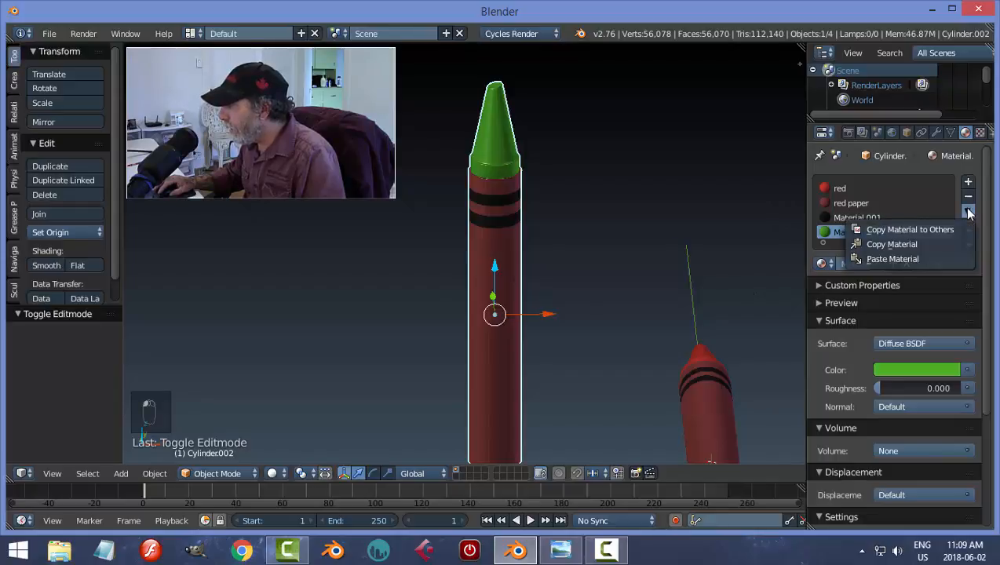
left_click(920, 243)
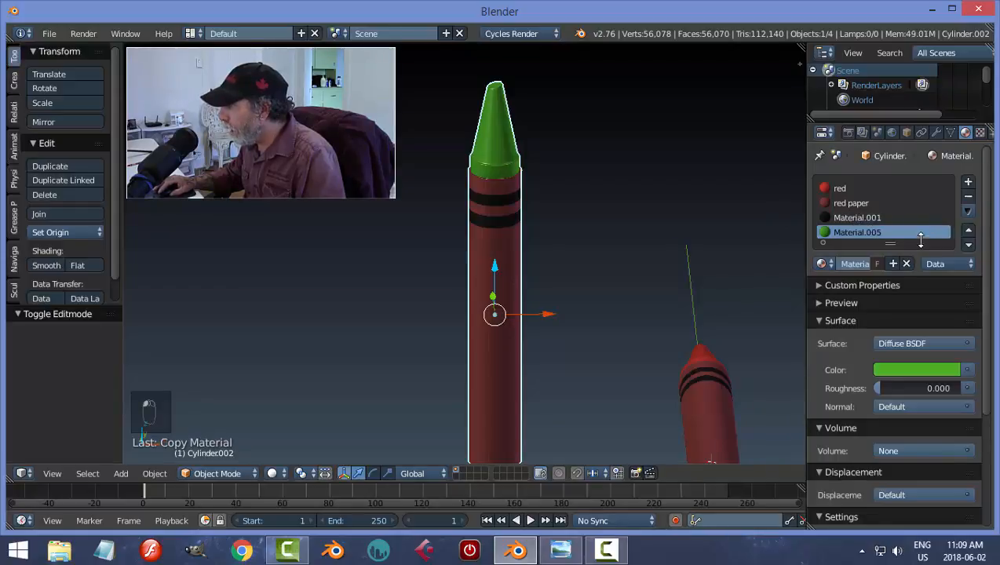
Add a new material slot to the upright crayon, create a material in it and paste the copied green material.
left_click(968, 182)
left_click(884, 277)
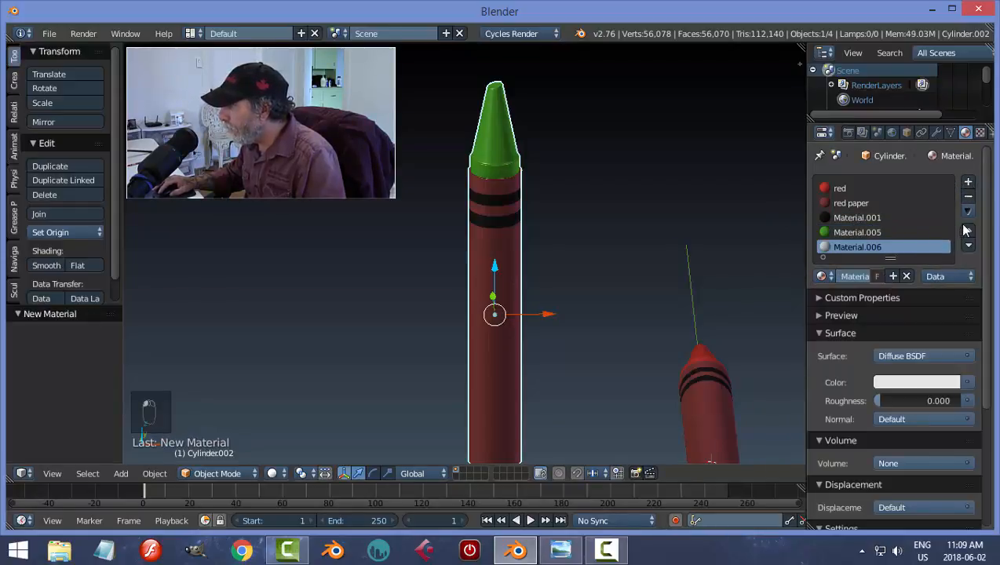
left_click(968, 211)
left_click(916, 257)
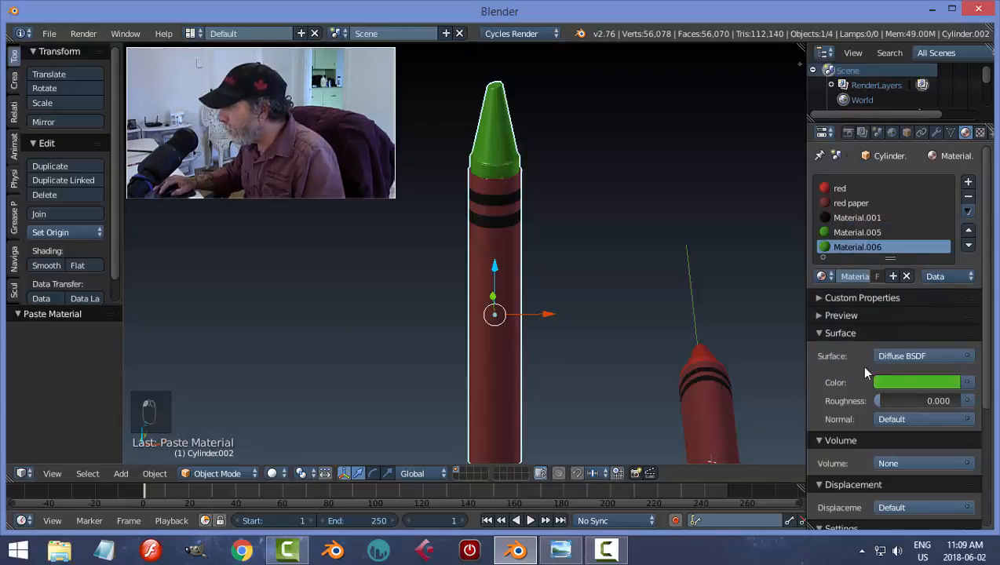
Darken the new material's diffuse color to about R 0.095, G 0.190, B 0.028 and match its viewport color to it.
left_click(929, 382)
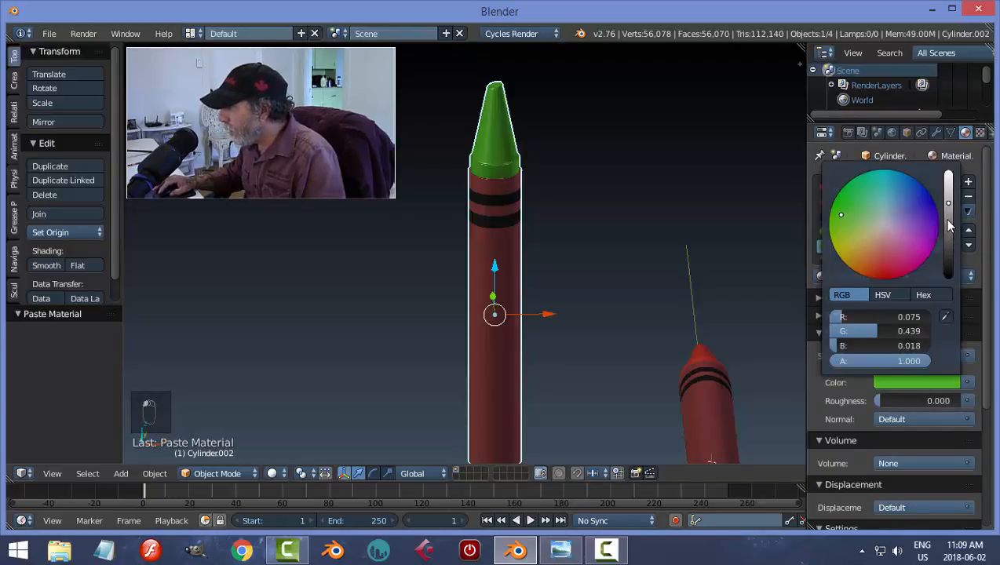
left_click(948, 226)
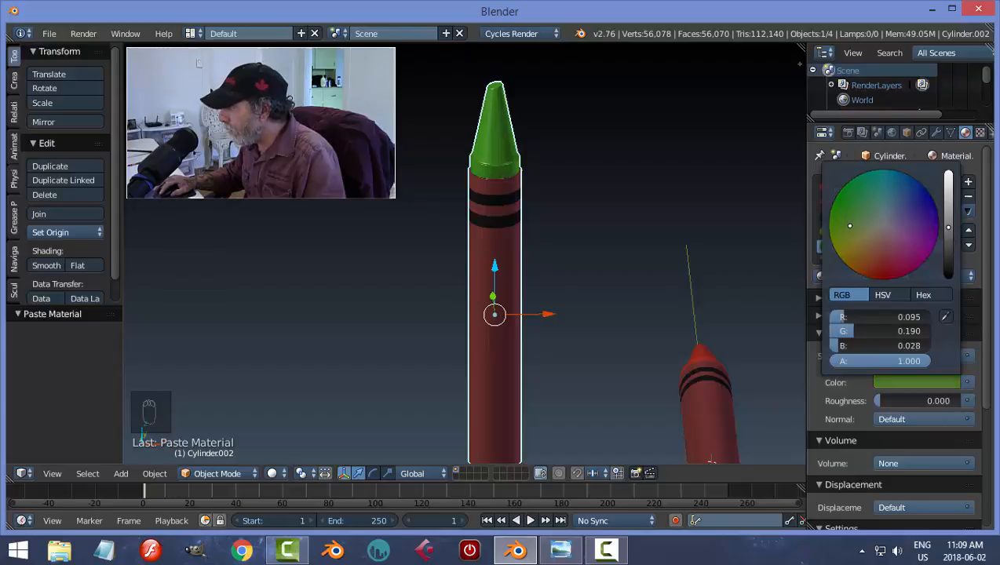
scroll(990, 374, "down", 5)
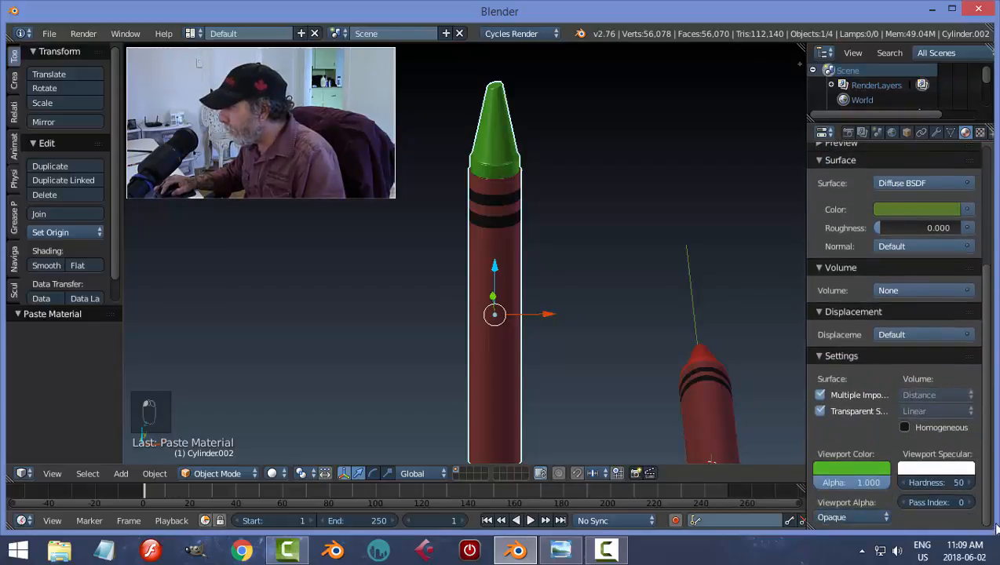
left_click(879, 466)
left_click(913, 206)
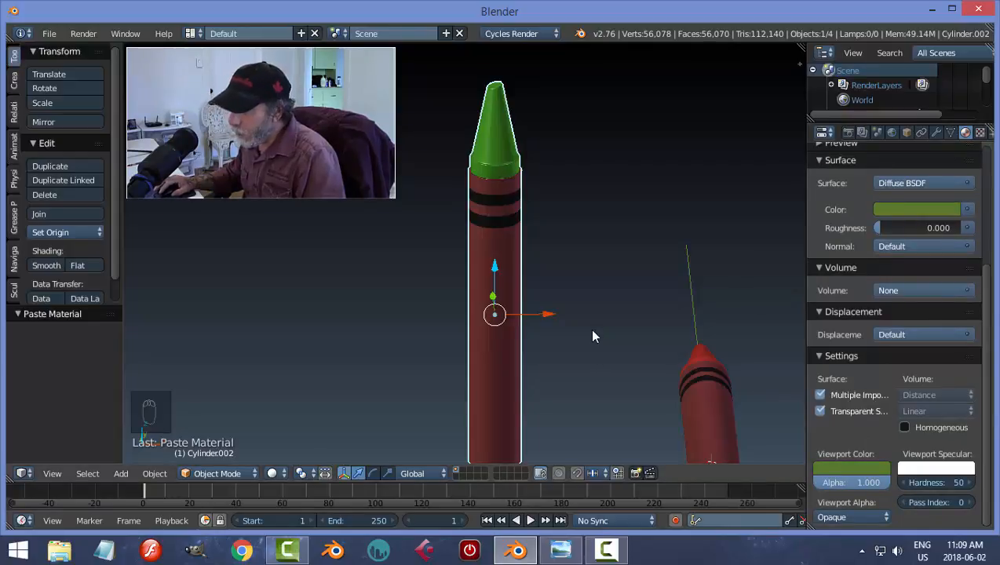
In Edit Mode, select the paper faces below the black bands on the upright crayon and assign the dark green Material.006.
middle_click_drag(609, 399, 593, 361)
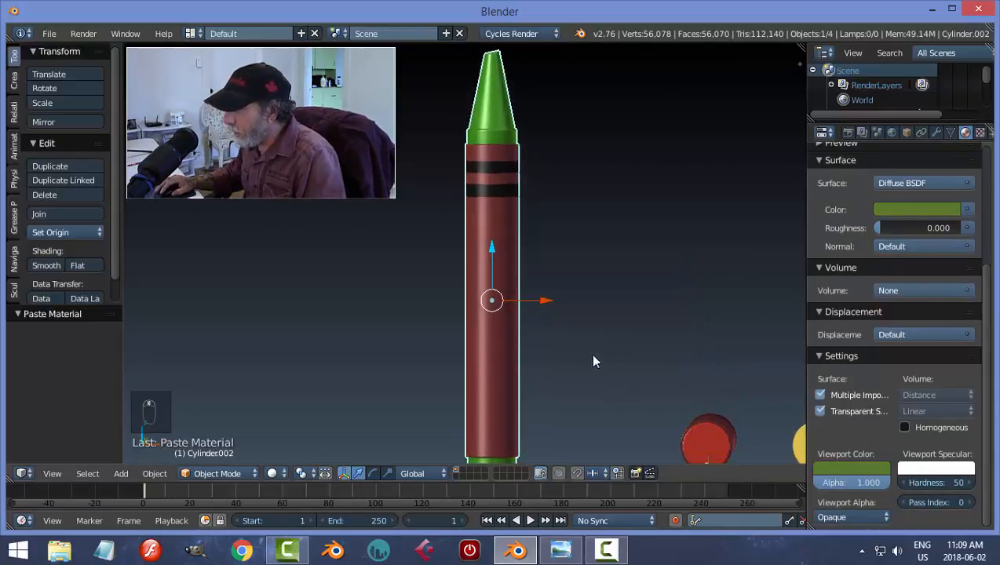
key("Tab")
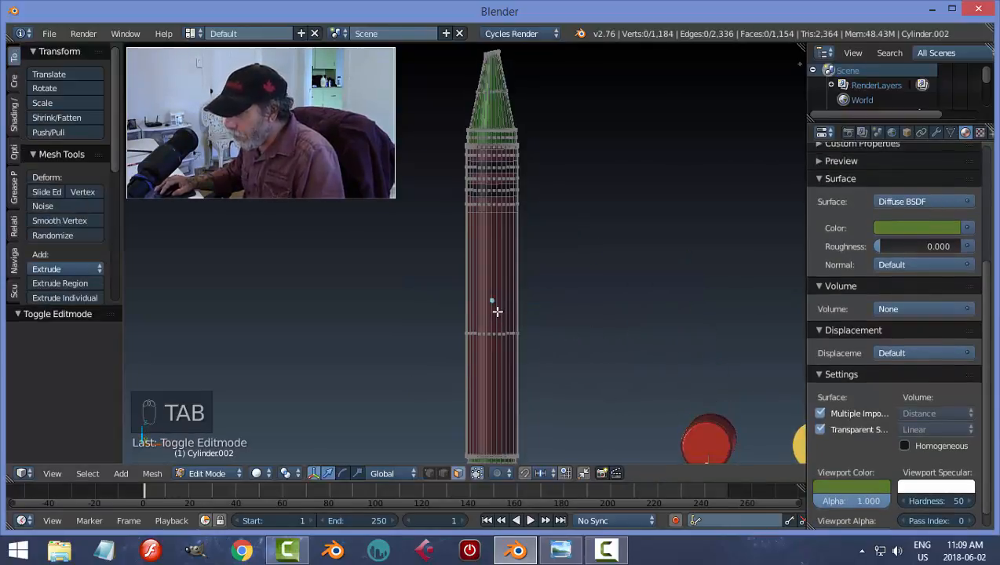
right_click(497, 312, "alt")
middle_click_drag(601, 374, 615, 256, "shift")
key("ctrl+KP_Add")
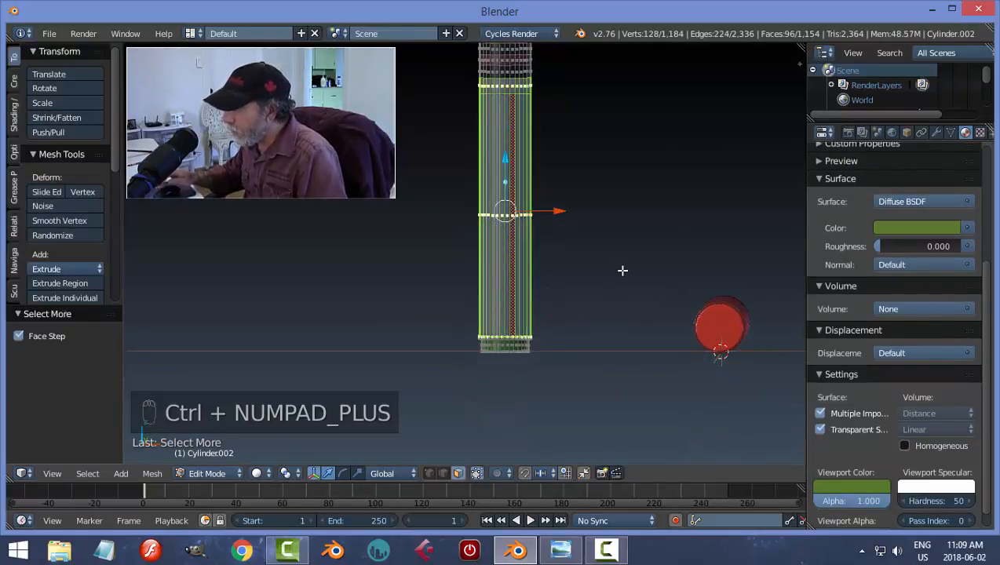
middle_click_drag(641, 186, 626, 297, "shift")
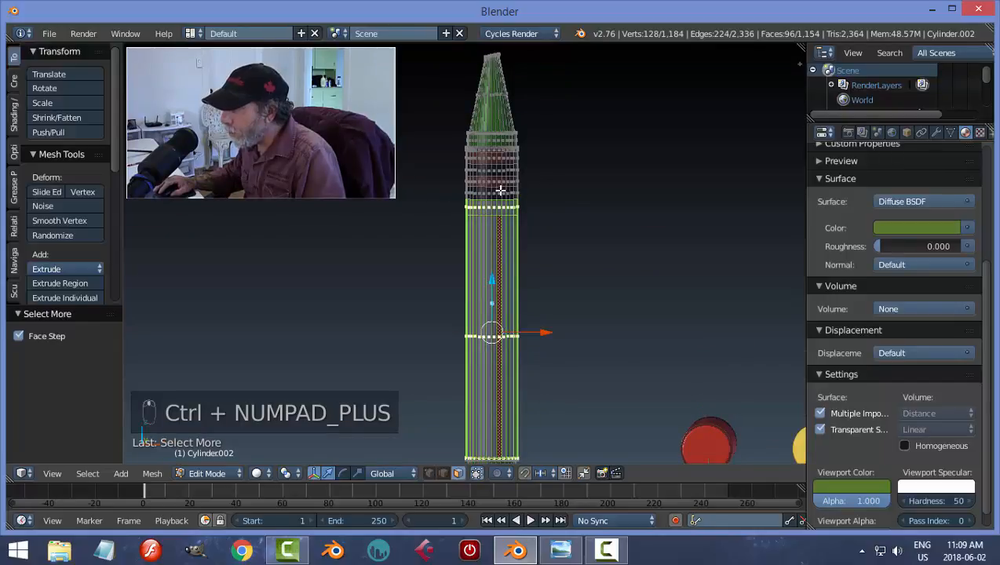
key("ctrl+KP_Add")
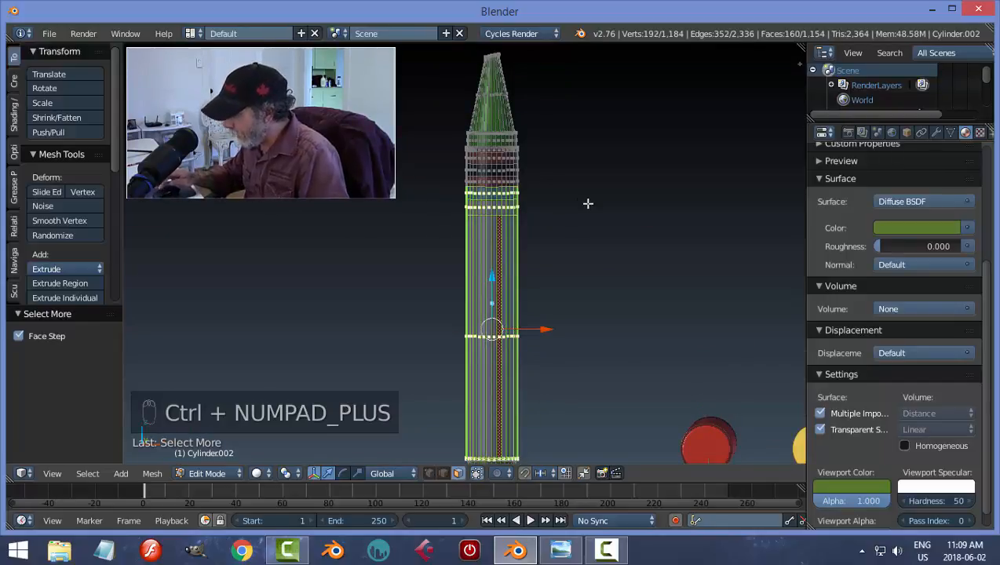
key("ctrl+KP_Subtract")
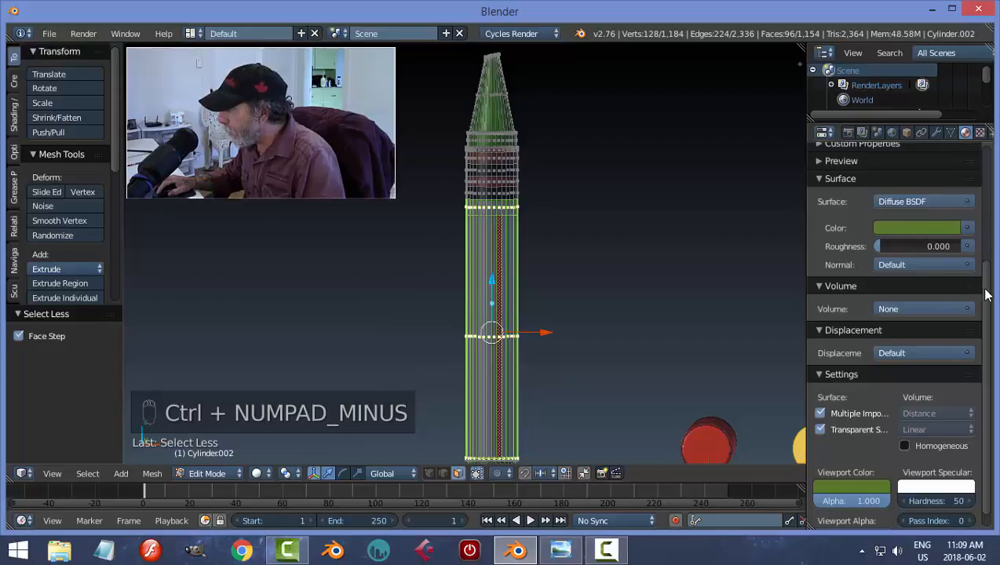
scroll(987, 294, "up", 6)
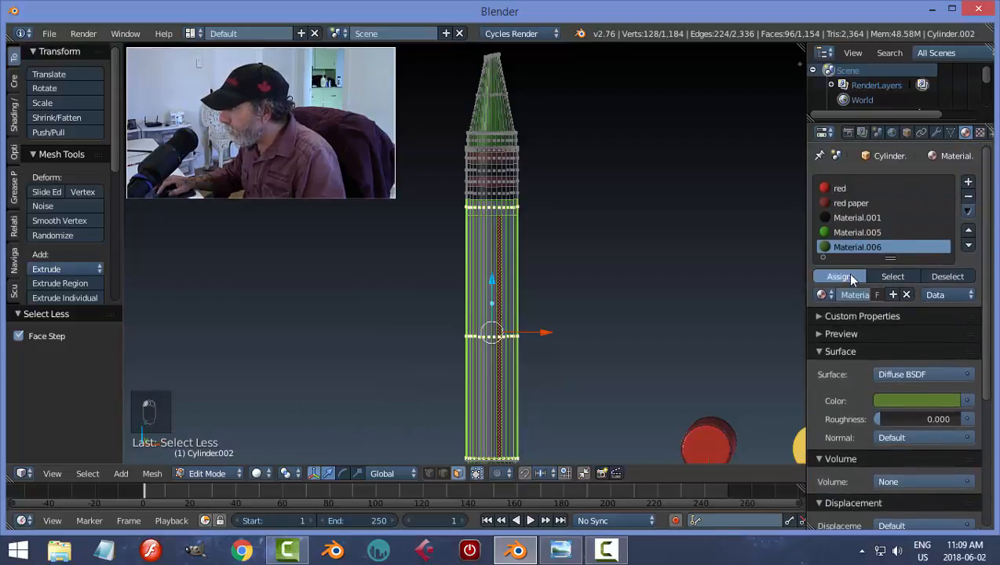
left_click(851, 277)
Select only the paper face rings between and directly above the two black bands and assign Material.006.
scroll(620, 196, "up", 6)
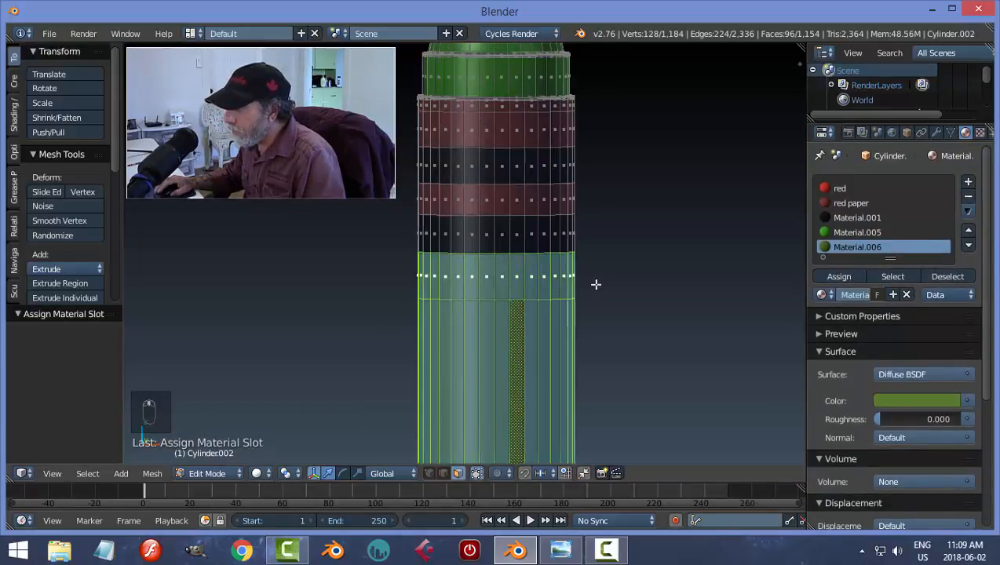
key("a")
right_click(495, 199, "alt")
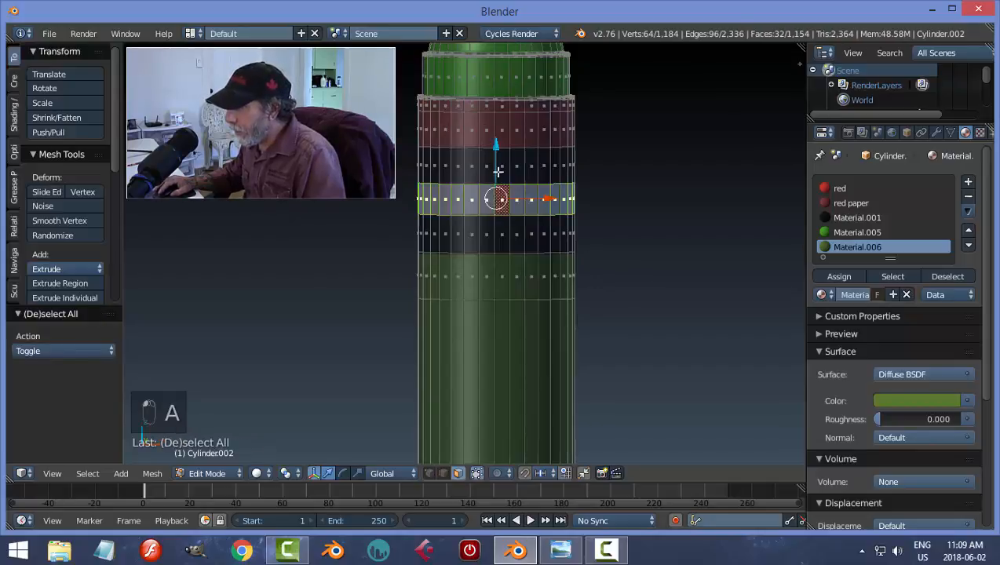
right_click(494, 125, "alt+shift")
left_click(838, 276)
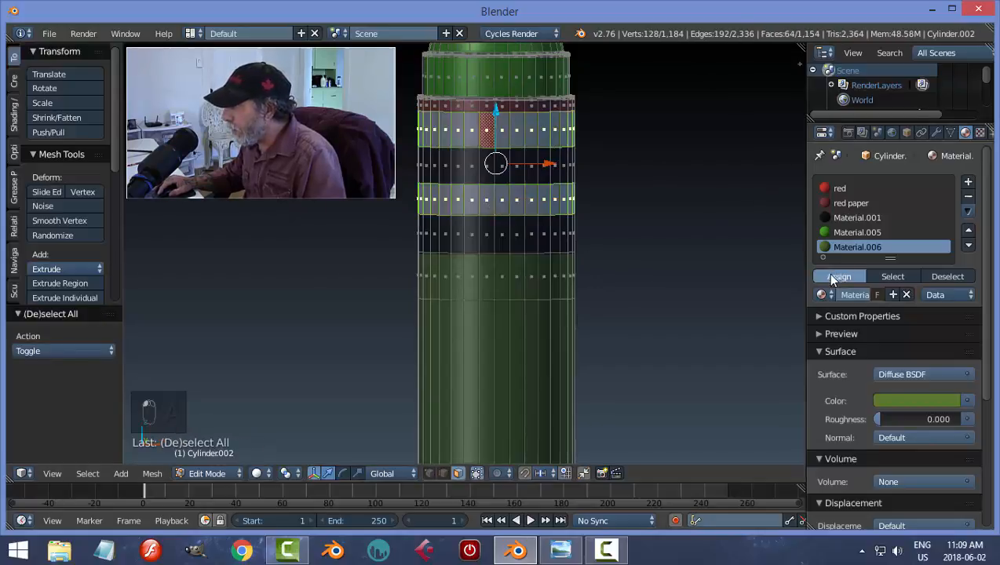
Assign Material.006 to the remaining red face ring just below the paper's upper rim and clear the selection.
middle_click_drag(667, 175, 672, 221)
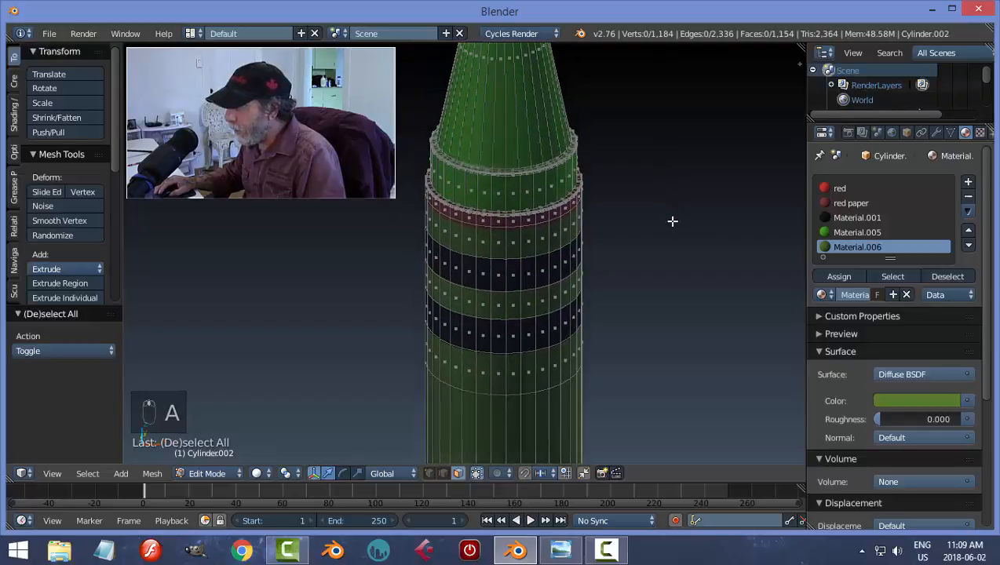
scroll(692, 267, "up", 5)
middle_click_drag(743, 236, 579, 271, "shift")
scroll(578, 271, "up", 2)
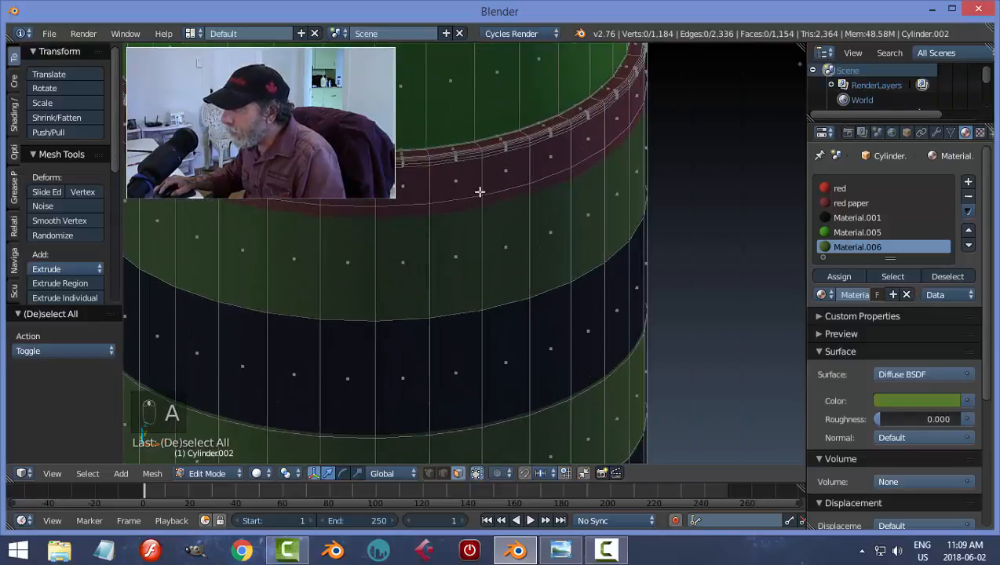
right_click(483, 179, "alt")
scroll(549, 200, "up", 2)
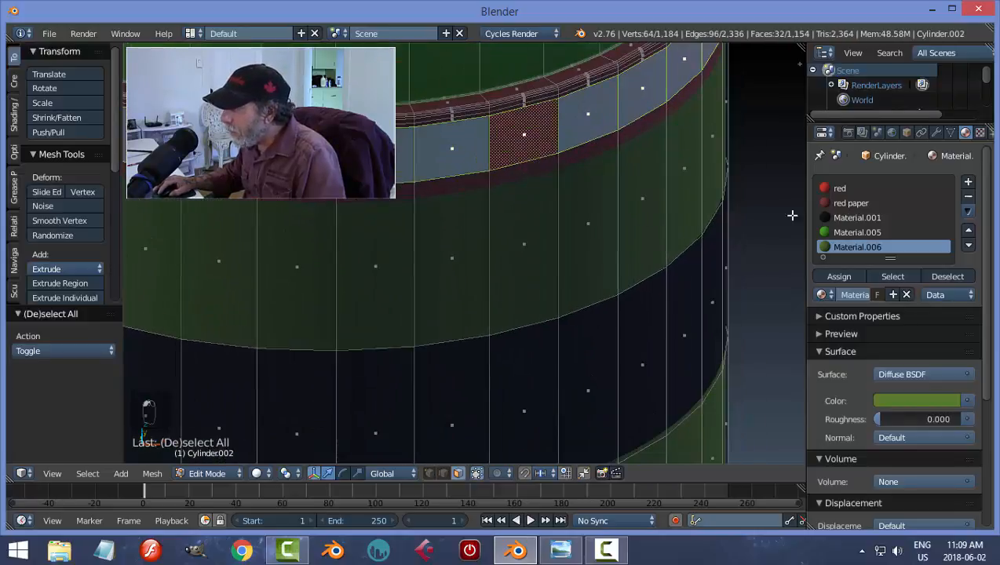
left_click(838, 276)
scroll(614, 227, "up", 4)
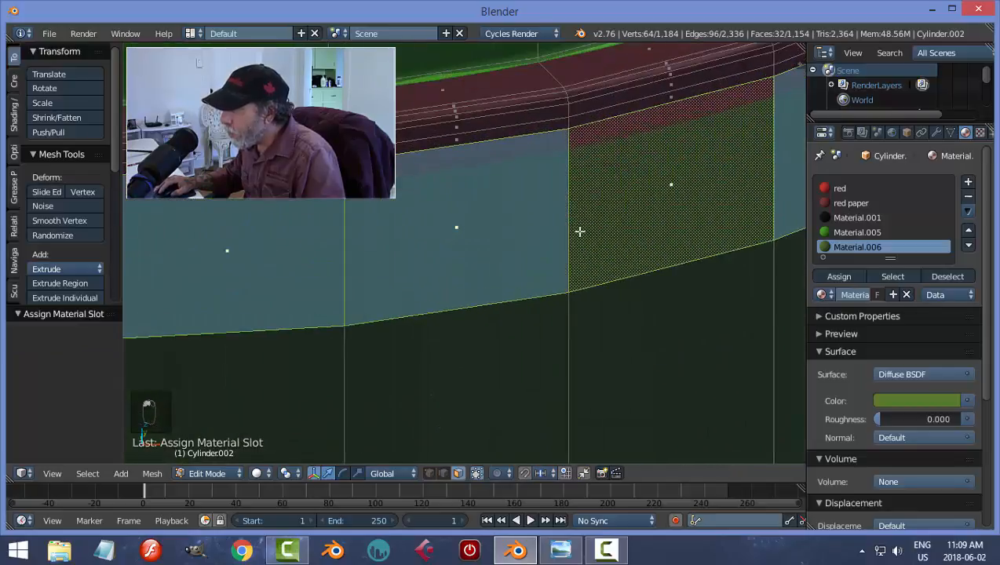
key("a")
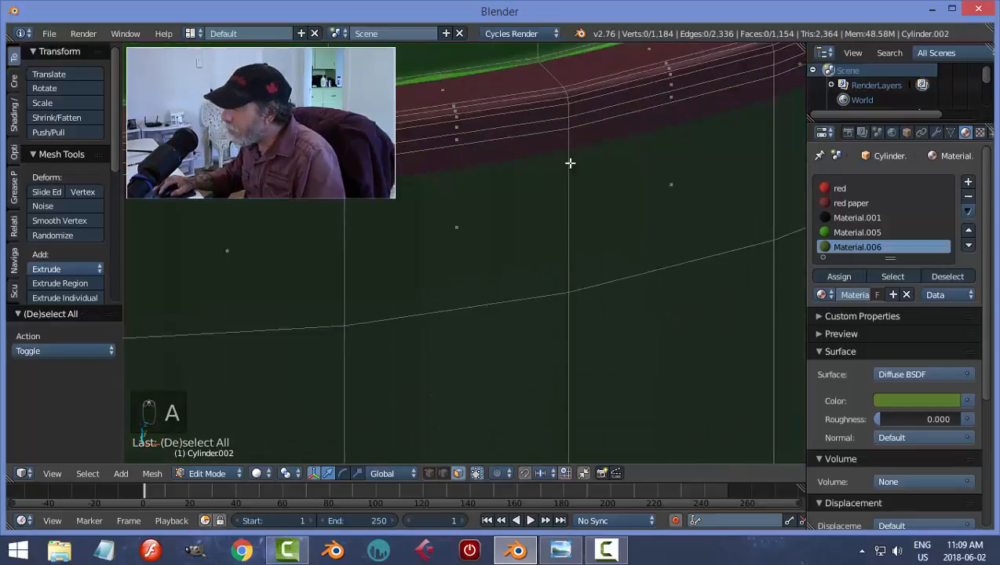
Select all the narrow red face loops around the paper's upper rim, assign Material.006 and clear the selection.
right_click(570, 114, "alt")
right_click(569, 113, "alt+shift")
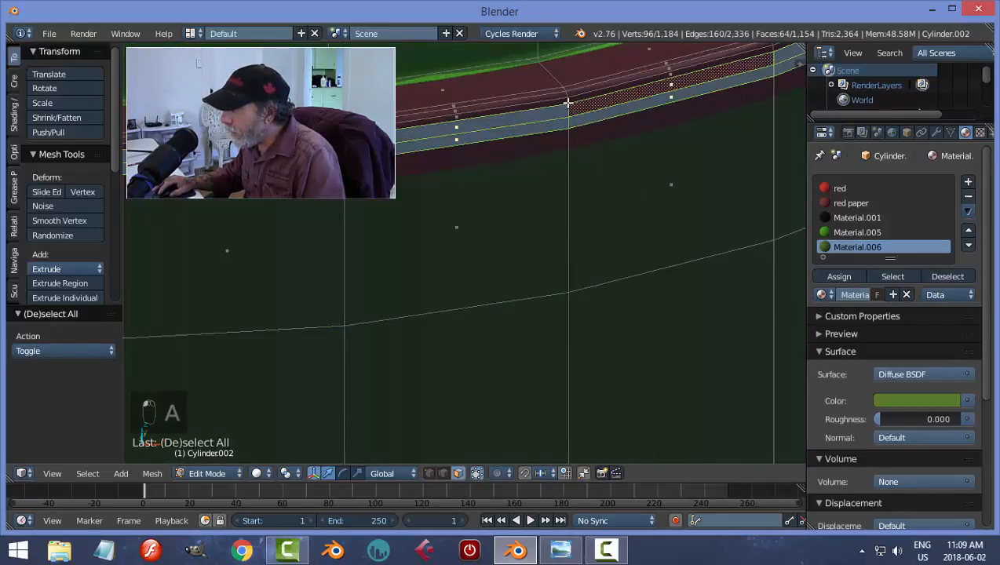
right_click(570, 95, "alt+shift")
right_click(567, 94, "alt+shift")
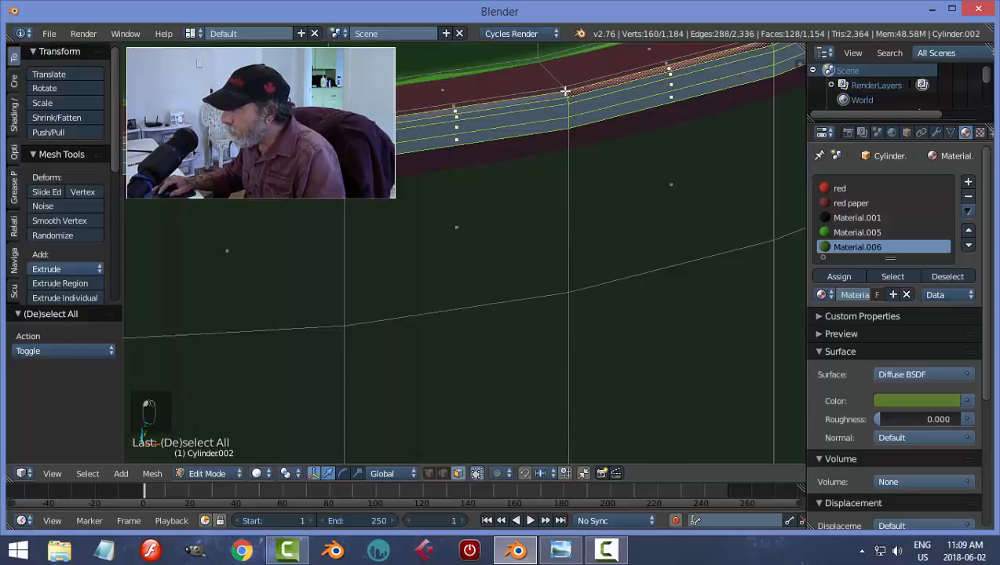
right_click(564, 90, "alt+shift")
right_click(553, 79, "alt+shift")
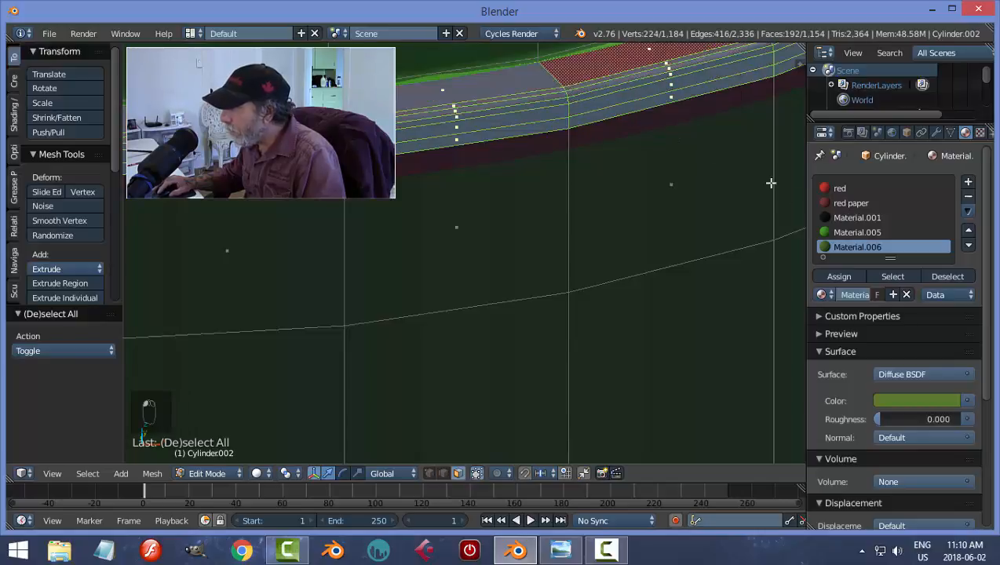
left_click(838, 277)
key("a")
At the crayon's blunt end, select the four outer red face loops along the paper's lower rim and assign Material.006.
scroll(642, 214, "down", 5)
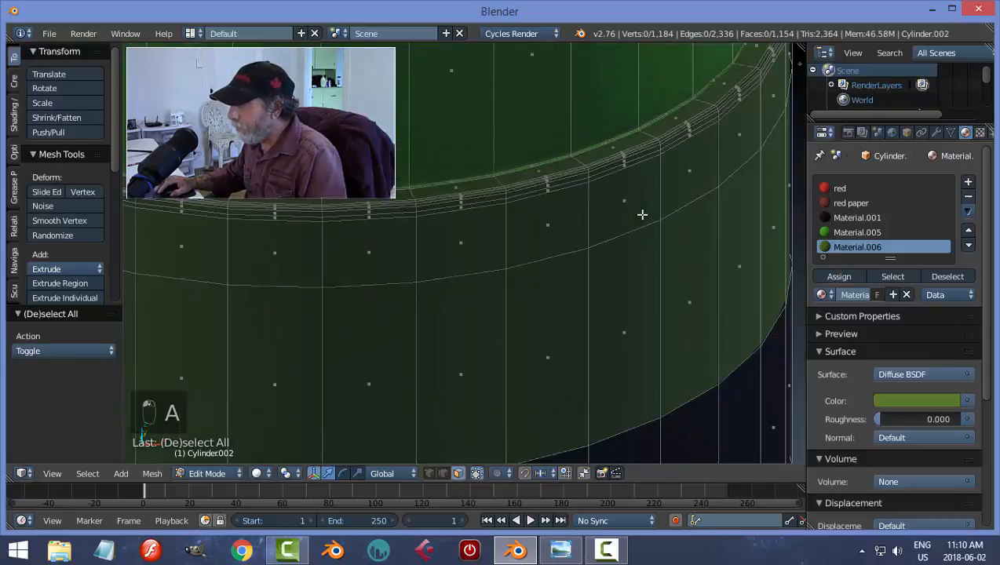
scroll(642, 214, "down", 6)
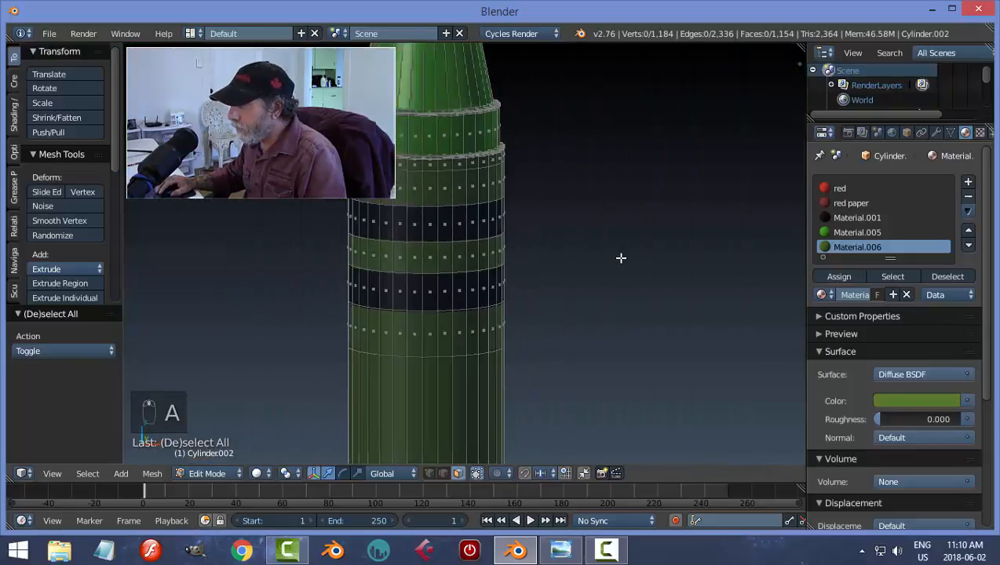
middle_click_drag(585, 310, 630, 234, "shift")
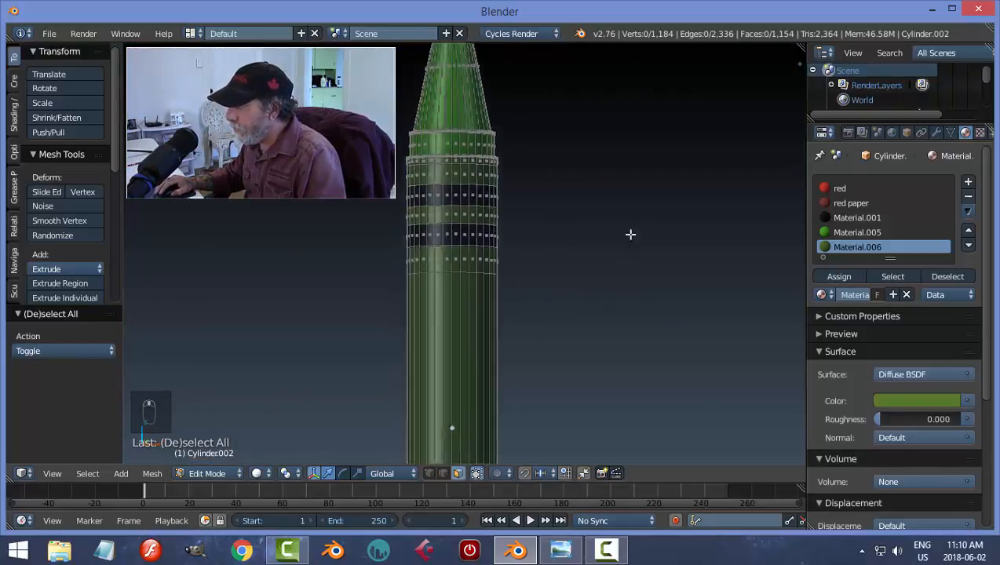
middle_click_drag(640, 271, 645, 82, "shift")
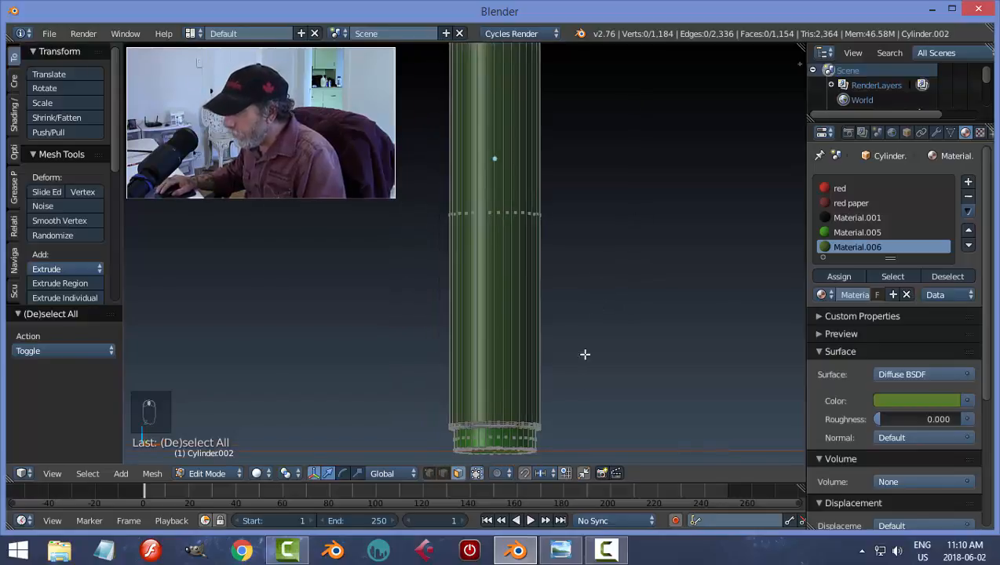
scroll(584, 354, "up", 5)
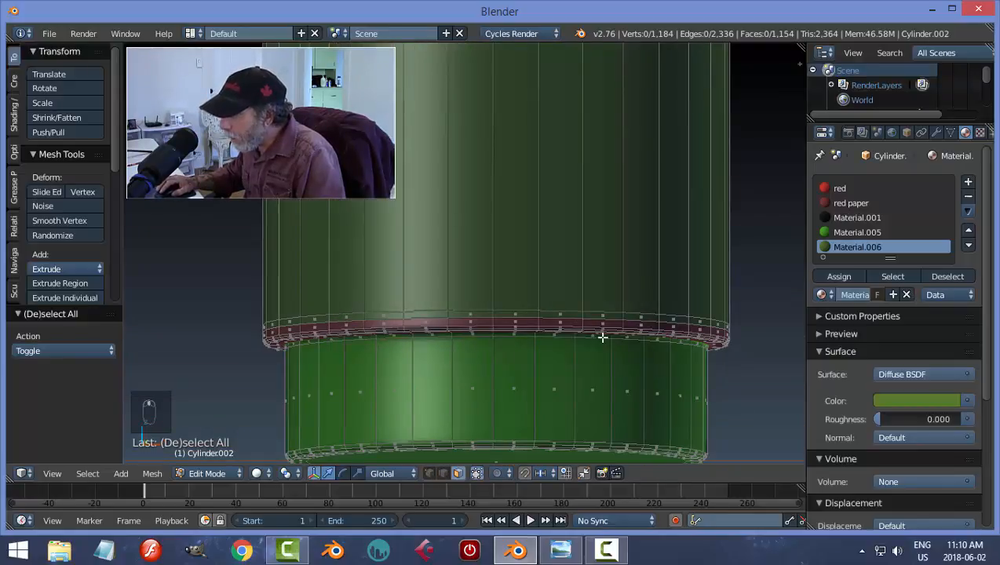
scroll(602, 337, "up", 2)
middle_click_drag(587, 353, 565, 293)
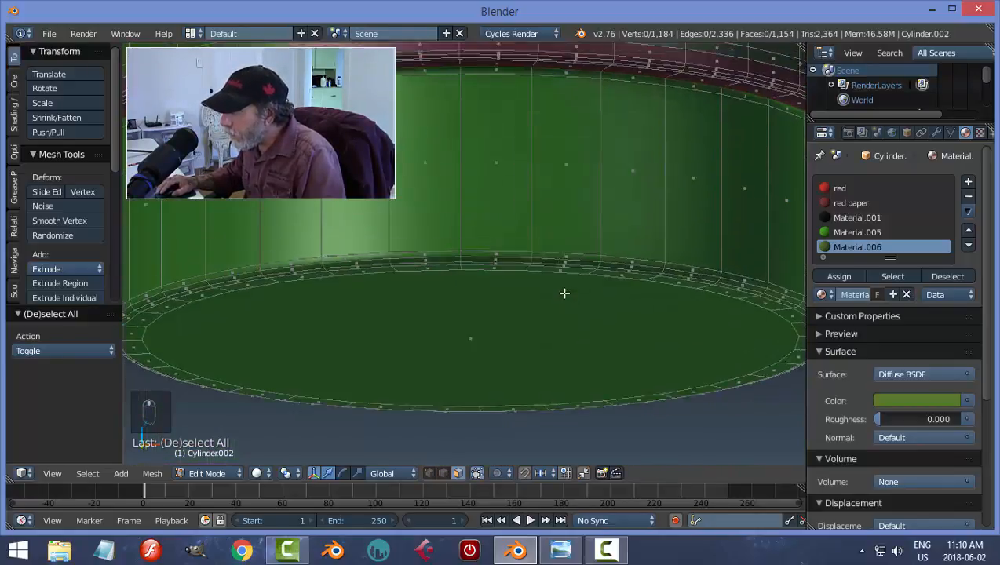
middle_click_drag(565, 206, 564, 317, "shift")
scroll(565, 308, "up", 3)
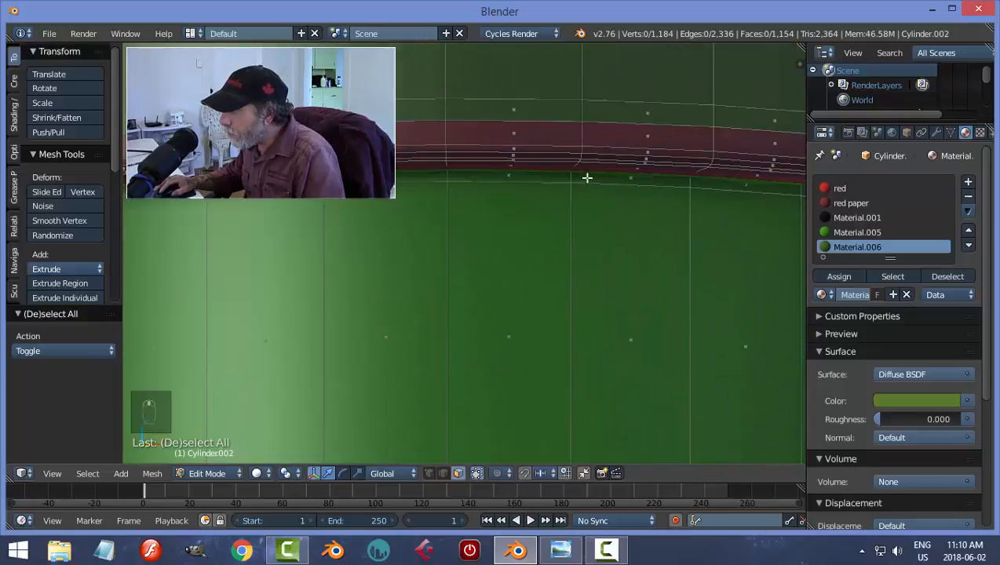
right_click(580, 135, "alt")
right_click(580, 150, "alt+shift")
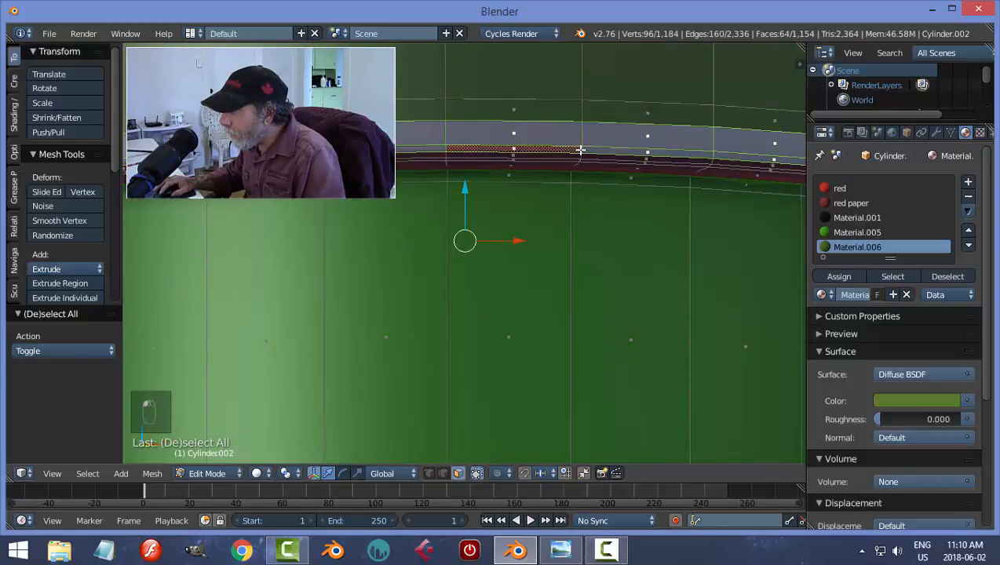
right_click(594, 167, "alt+shift")
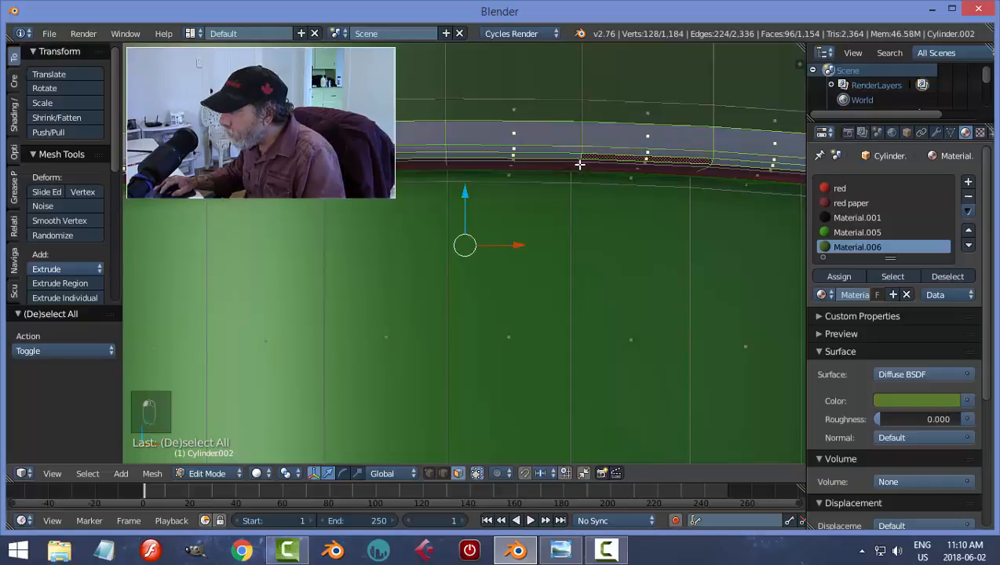
right_click(580, 159, "alt+shift")
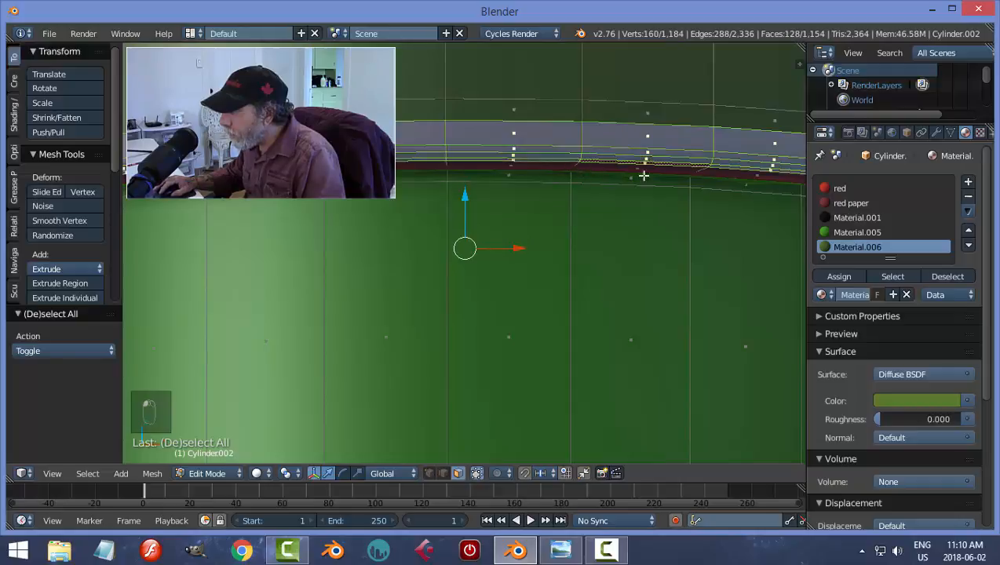
left_click(838, 277)
Assign Material.006 to the remaining red face ring on the underside of the paper's lower rim and clear the selection.
middle_click_drag(646, 308, 577, 463)
middle_click_drag(584, 157, 566, 327, "shift")
middle_click_drag(570, 211, 547, 344, "shift")
scroll(551, 324, "up", 3)
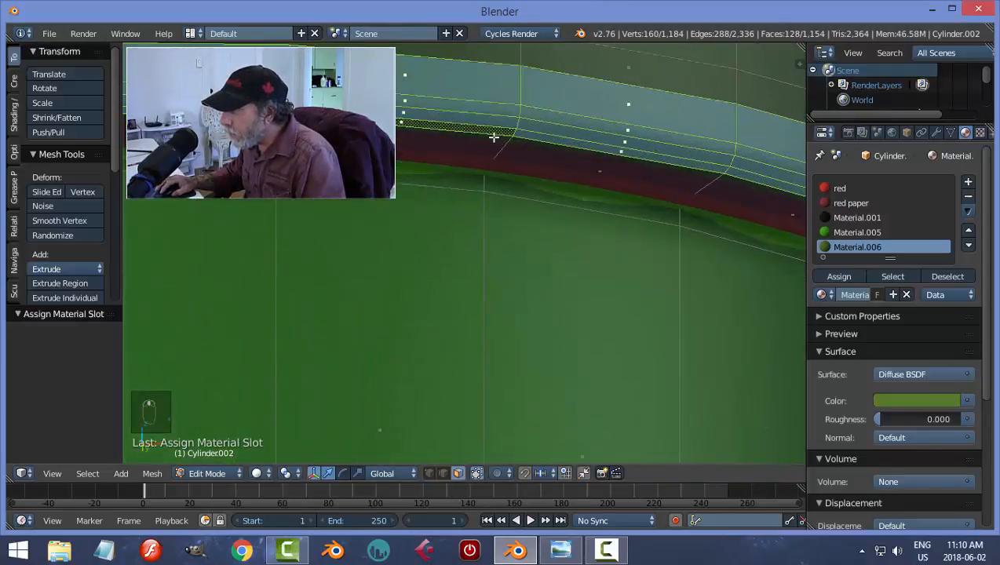
key("a")
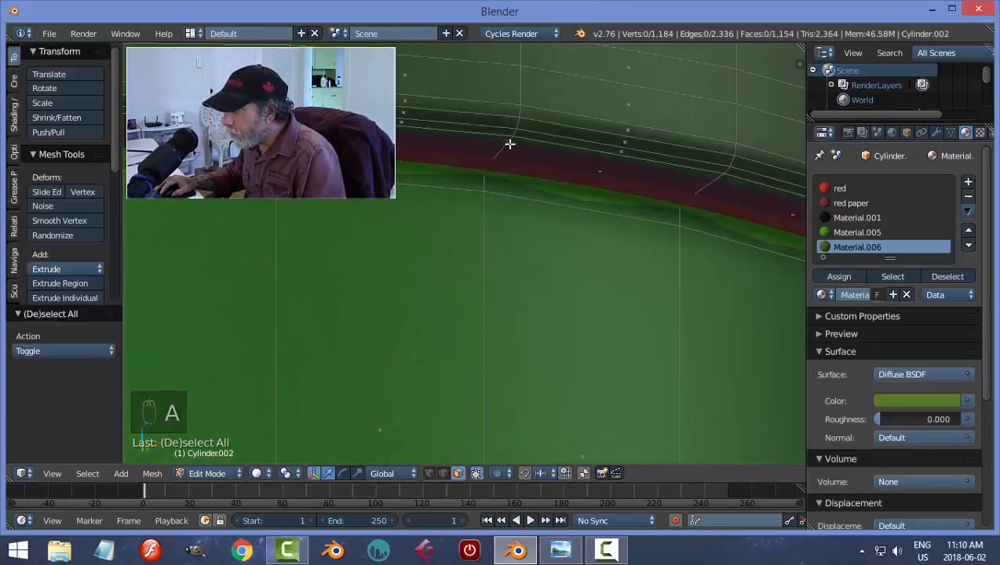
key("l")
left_click(831, 274)
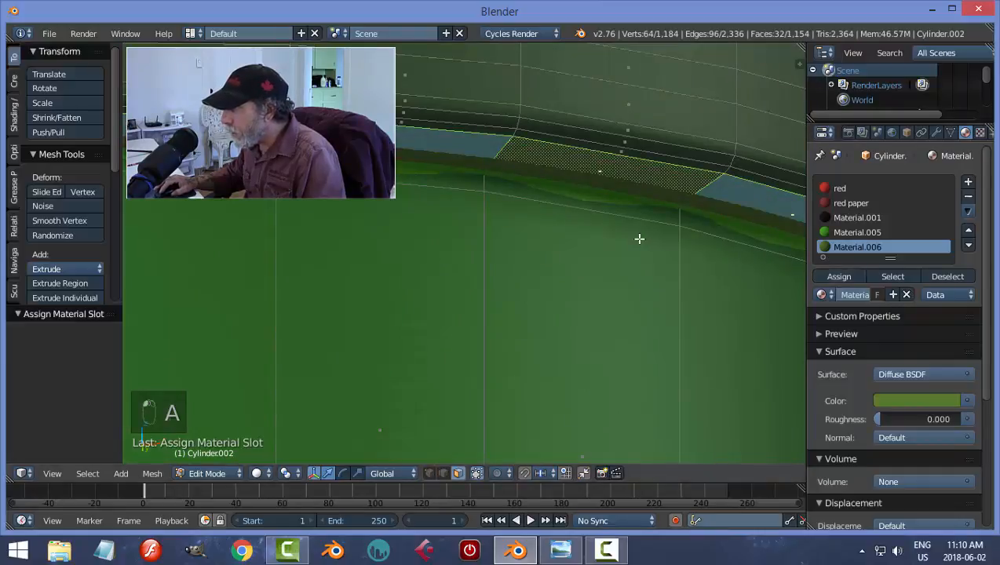
scroll(640, 237, "down", 3)
key("a")
scroll(639, 238, "down", 5)
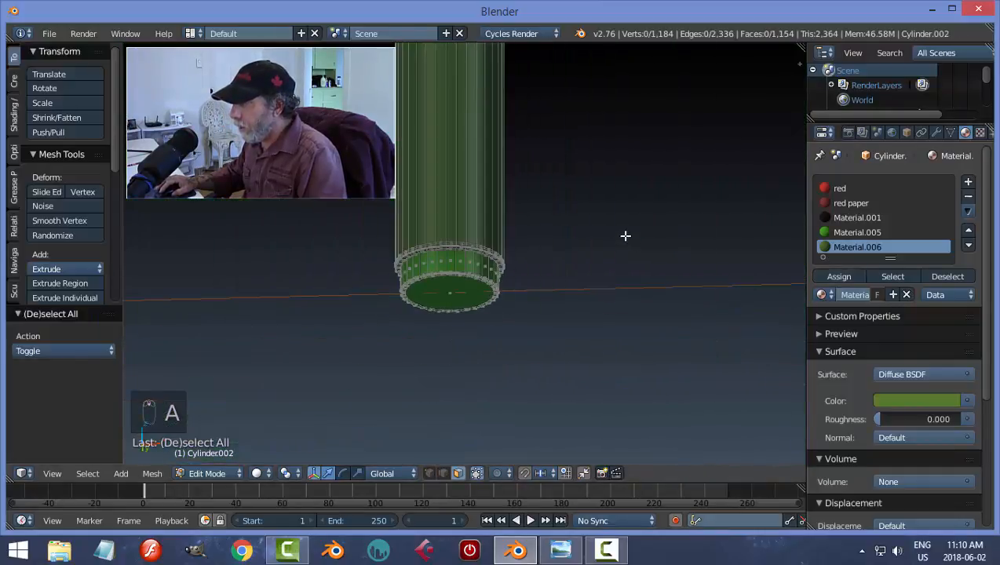
Return to Object Mode, unhide the ground slab and leave all objects deselected.
key("Tab")
scroll(599, 209, "down", 5)
middle_click_drag(599, 193, 536, 240)
key("a")
key("a")
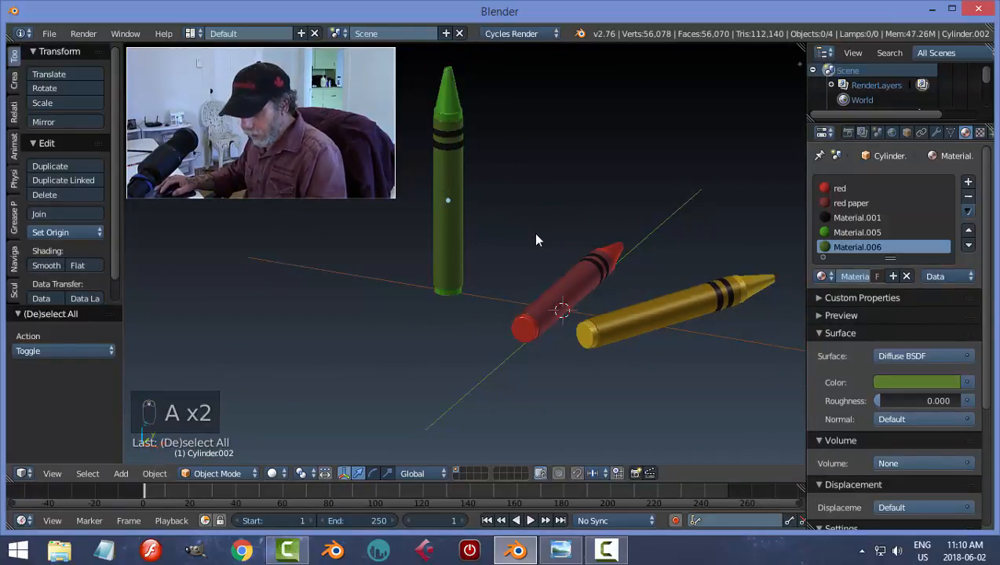
key("alt+h")
key("a")
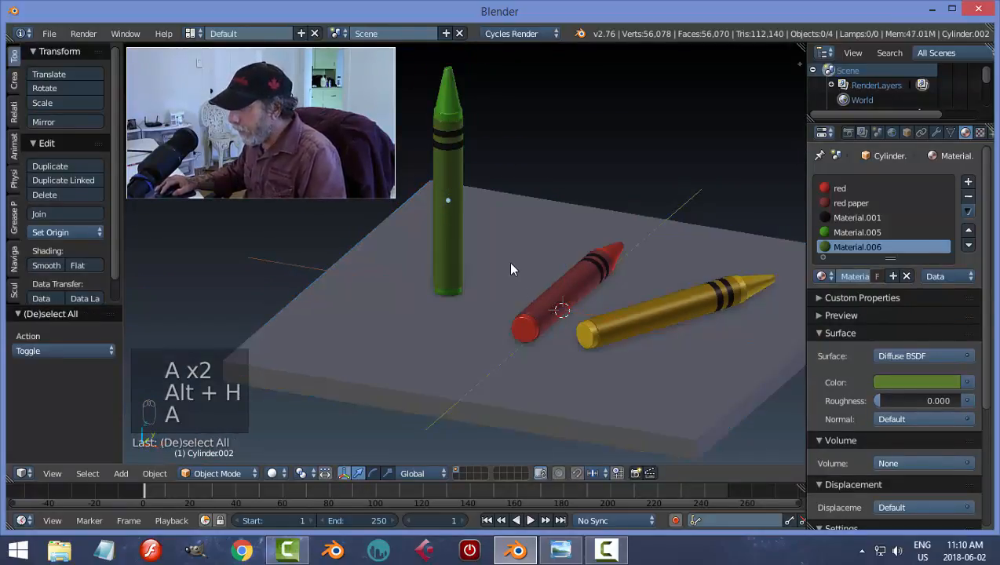
right_click(510, 269)
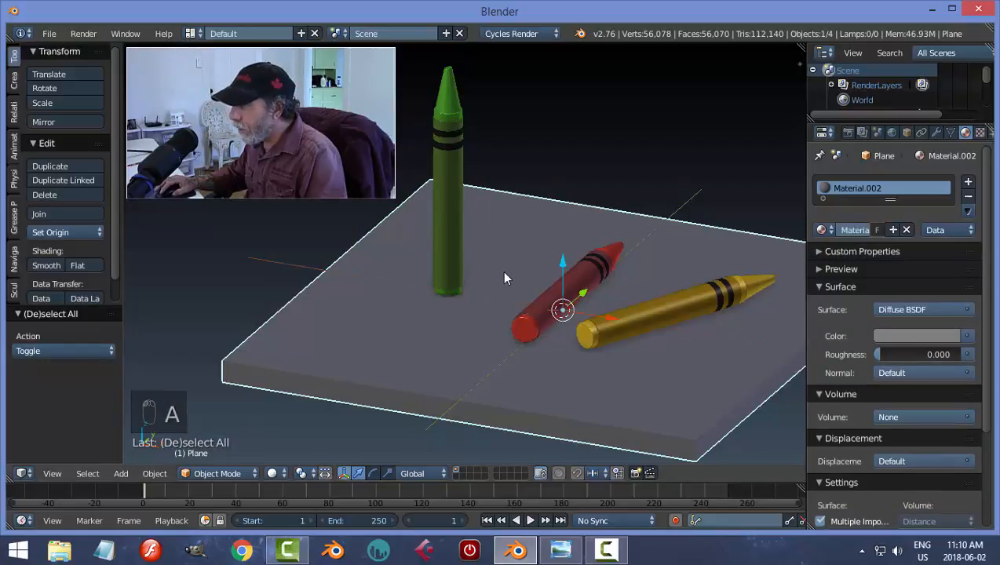
key("a")
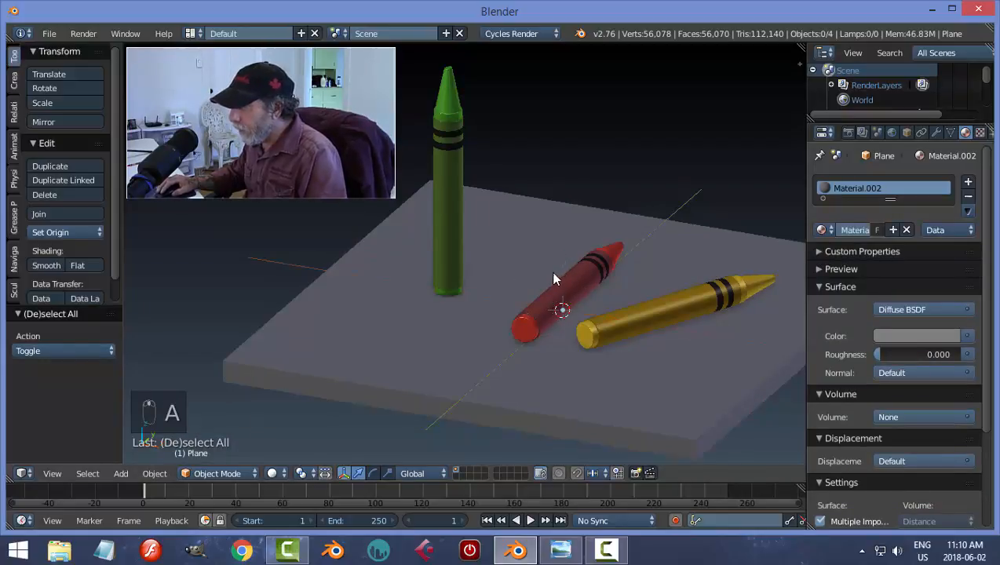
Check the crayon arrangement in a quick viewport render and close the render result.
middle_click_drag(556, 283, 515, 356)
left_click(635, 473)
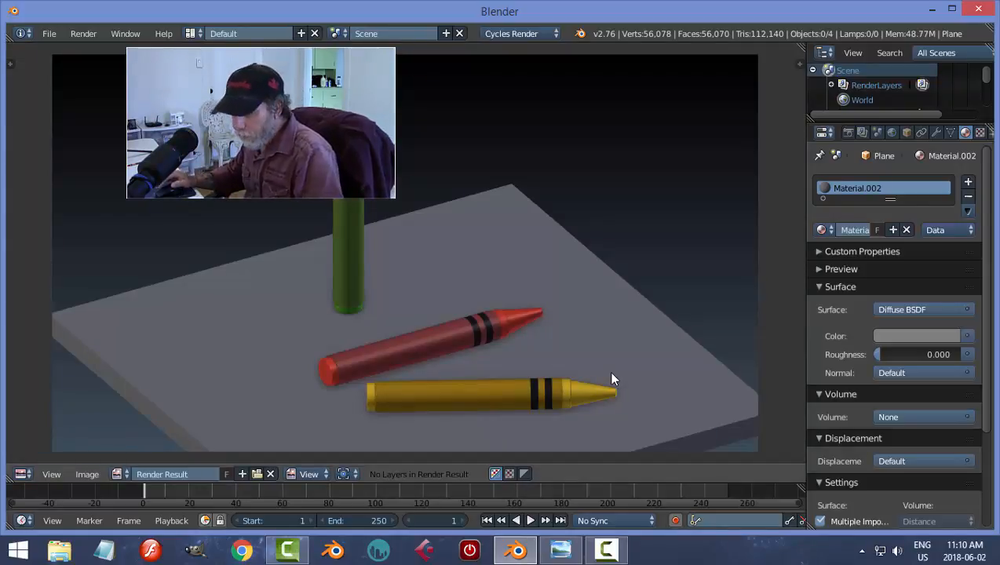
key("Escape")
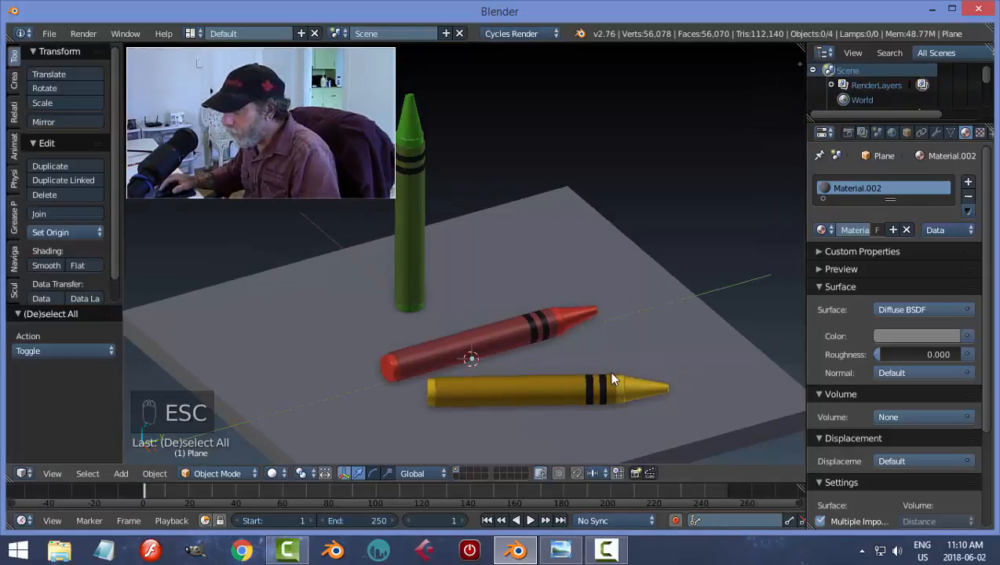
Duplicate the standing green crayon, place the copy upright beside it nearer the slab's far corner, and rotate it about -124.55° around global Z.
right_click(419, 265)
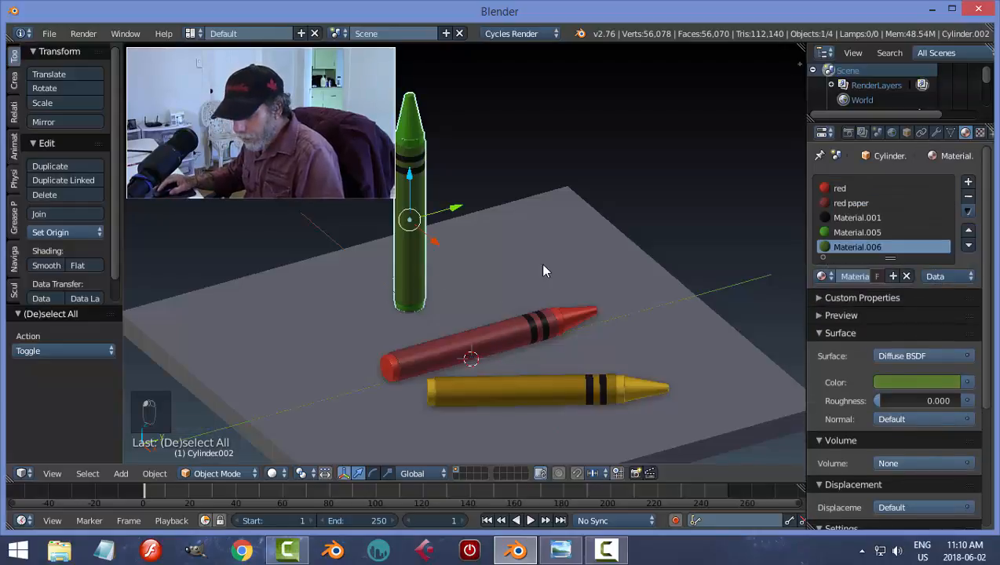
key("shift+d")
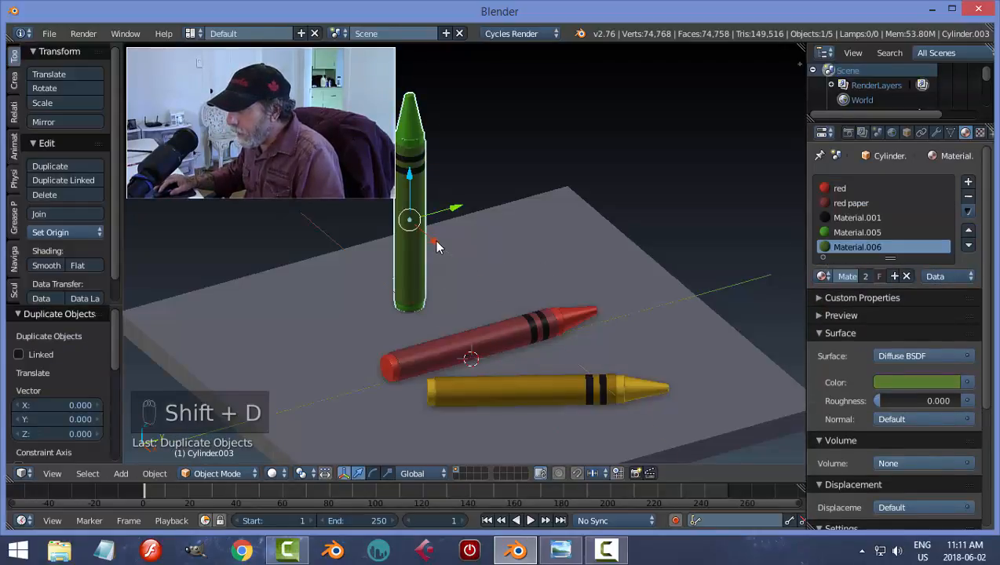
left_click_drag(436, 241, 456, 283)
left_click_drag(497, 236, 571, 237)
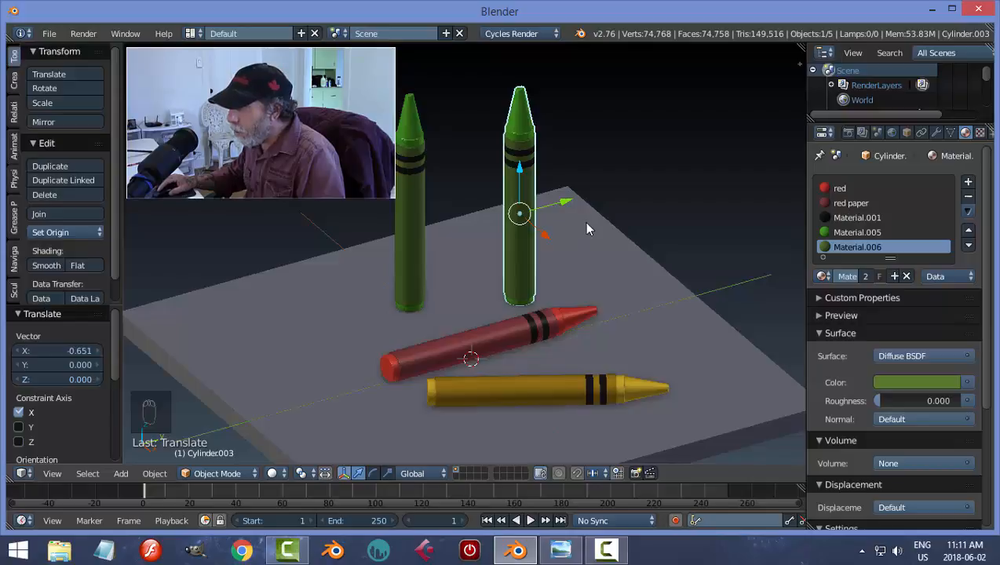
key("r")
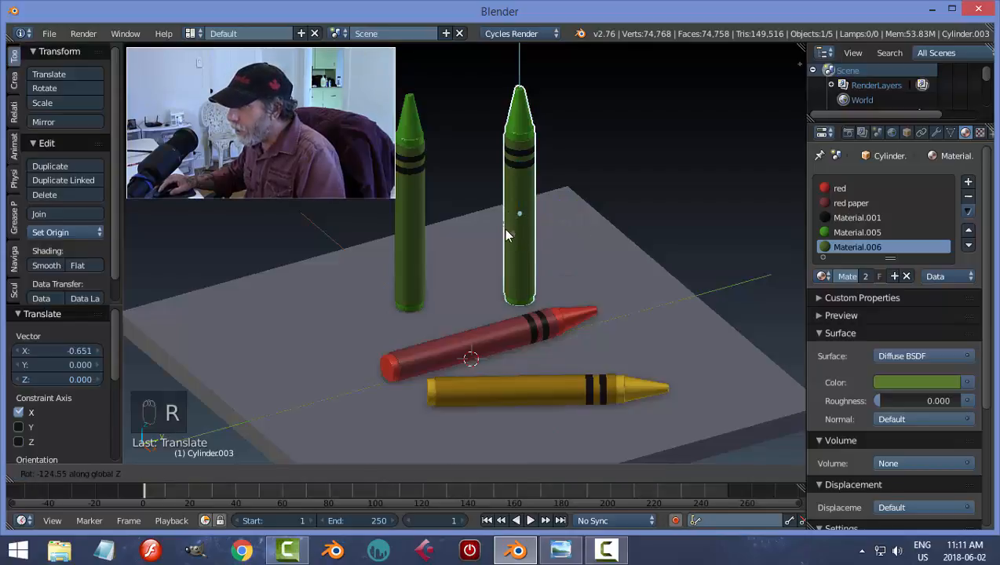
left_click(504, 233)
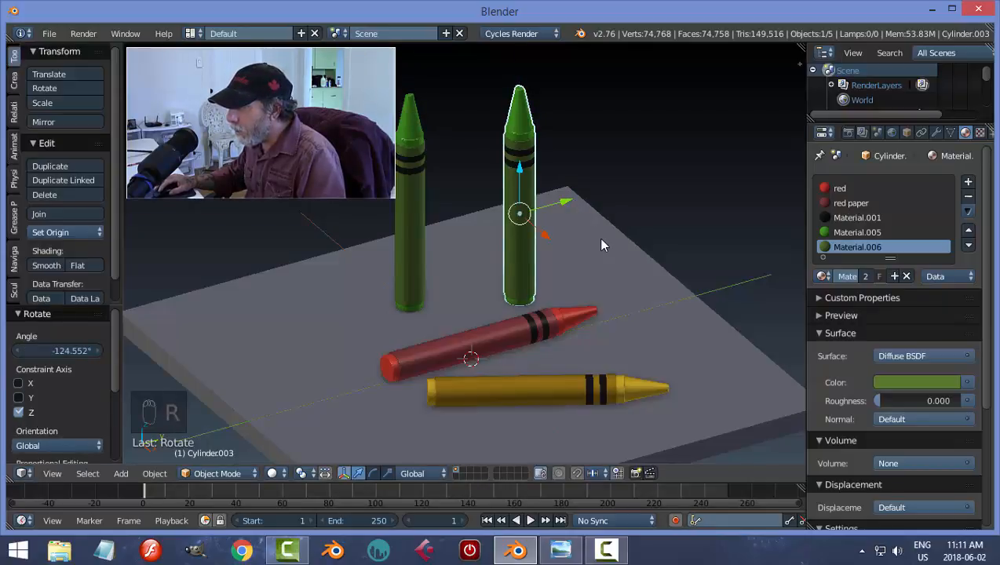
Add a new material in its own slot on the copied crayon, with a blue-violet diffuse color and matching viewport color.
middle_click_drag(600, 246, 567, 285)
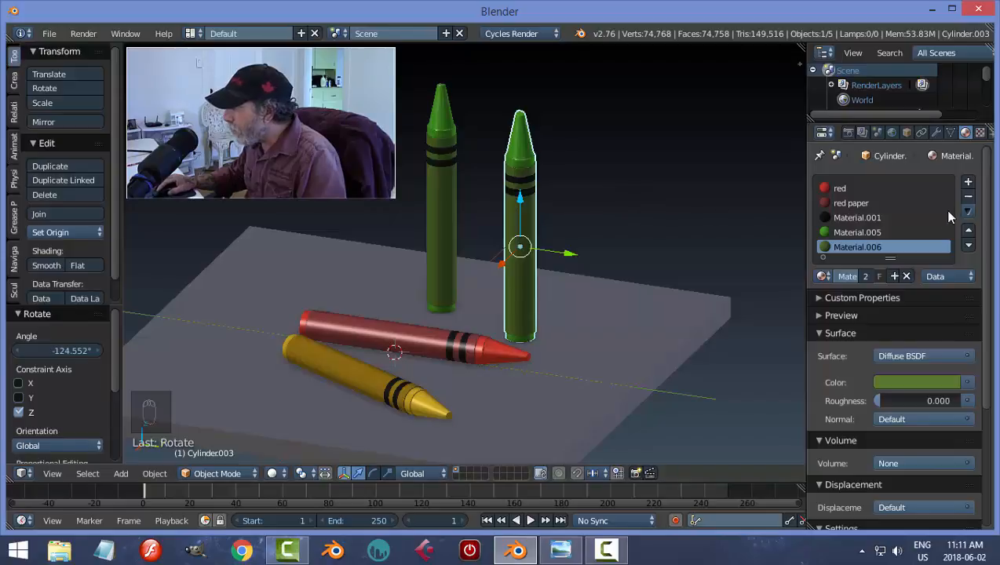
left_click(968, 183)
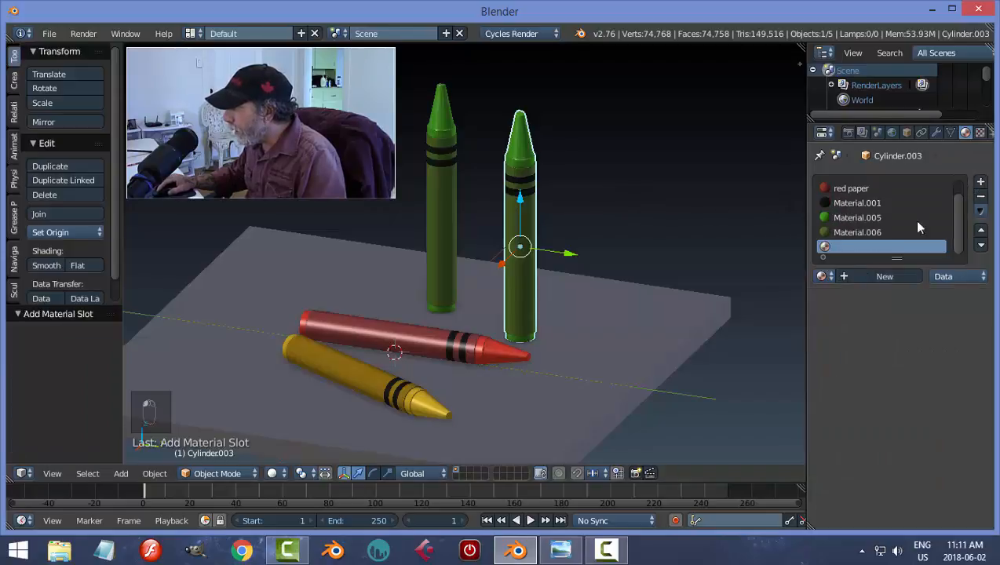
left_click(875, 271)
left_click(910, 382)
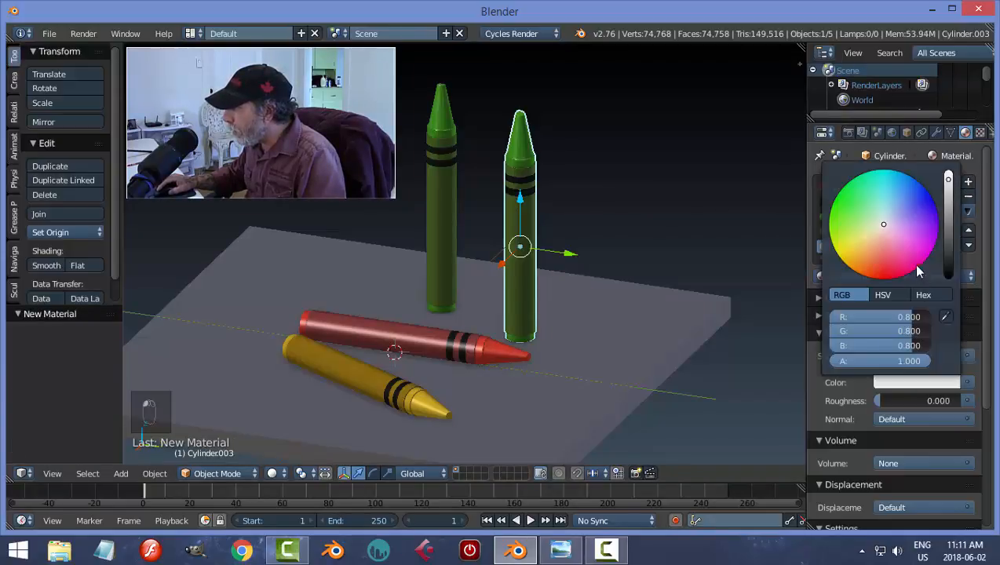
left_click_drag(890, 227, 914, 208)
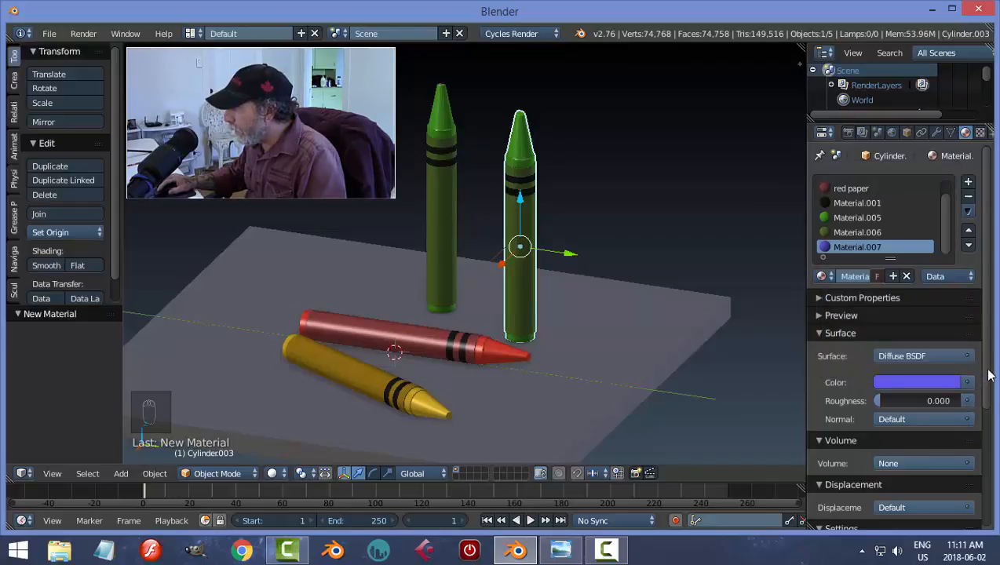
scroll(988, 373, "down", 5)
left_click(861, 471)
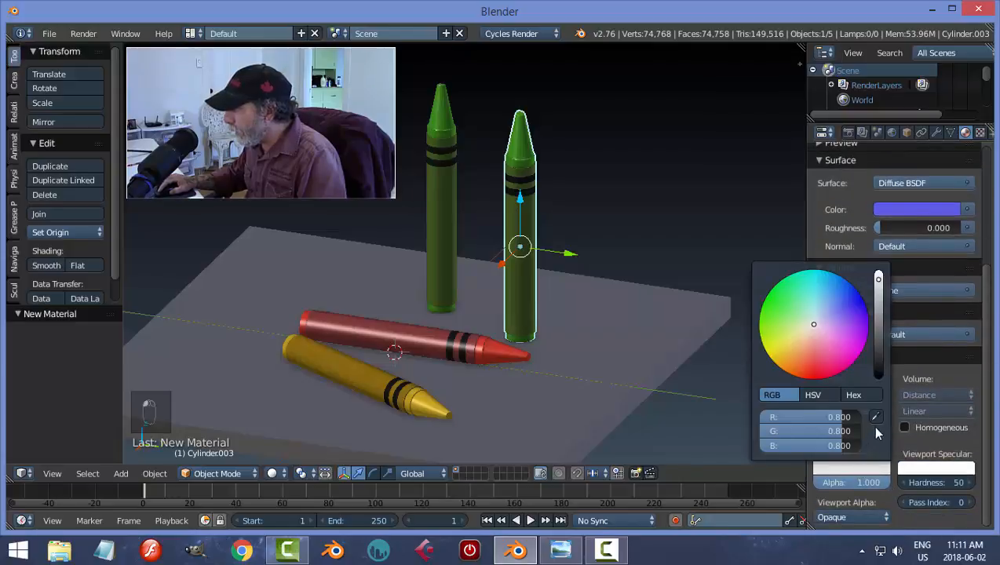
Select the copied crayon's tip faces from the flat point down to the paper rim, assign Material.007 and clear the selection.
scroll(635, 207, "up", 3)
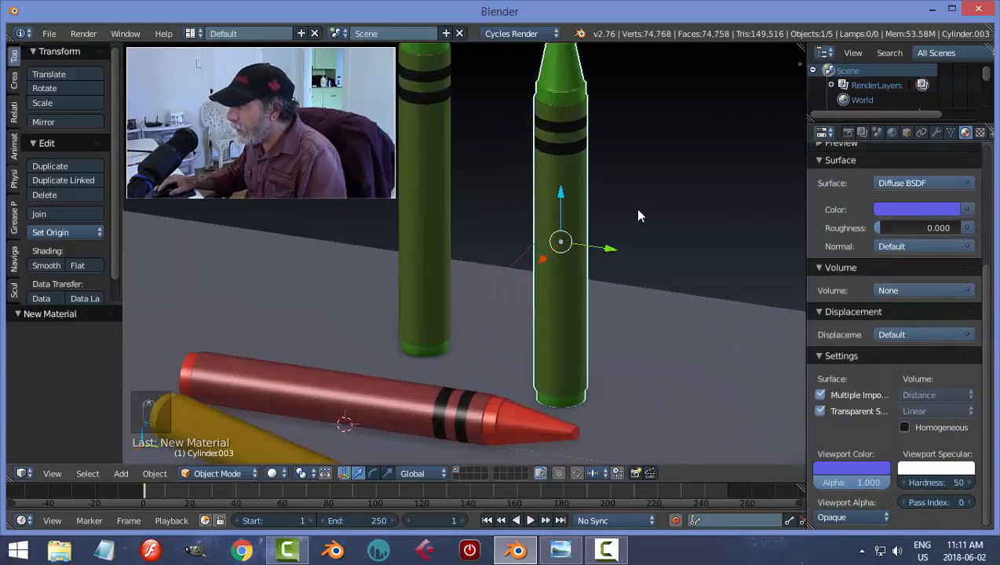
middle_click_drag(637, 241, 599, 347, "shift")
key("Tab")
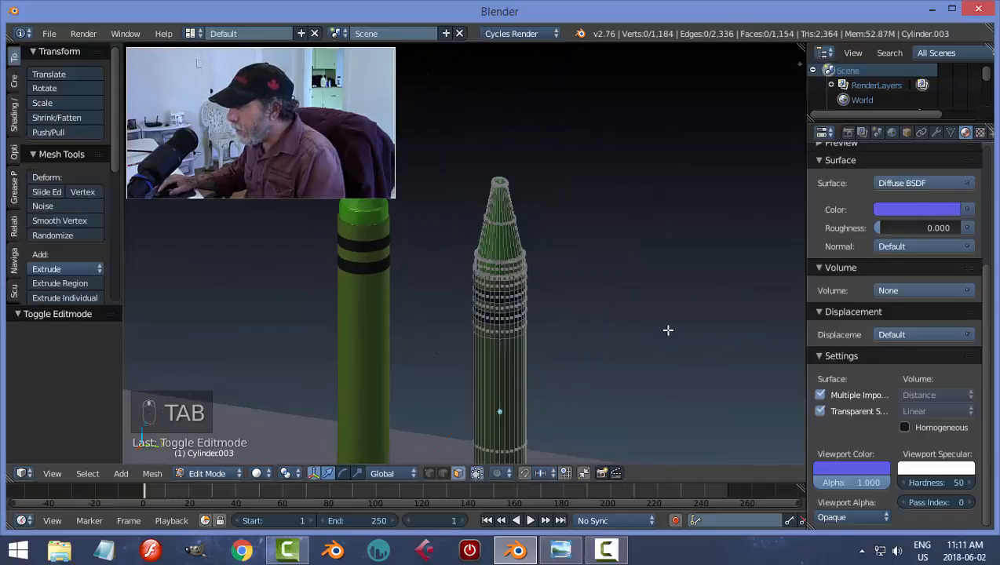
middle_click_drag(667, 330, 566, 306)
scroll(573, 235, "up", 3)
right_click(590, 143)
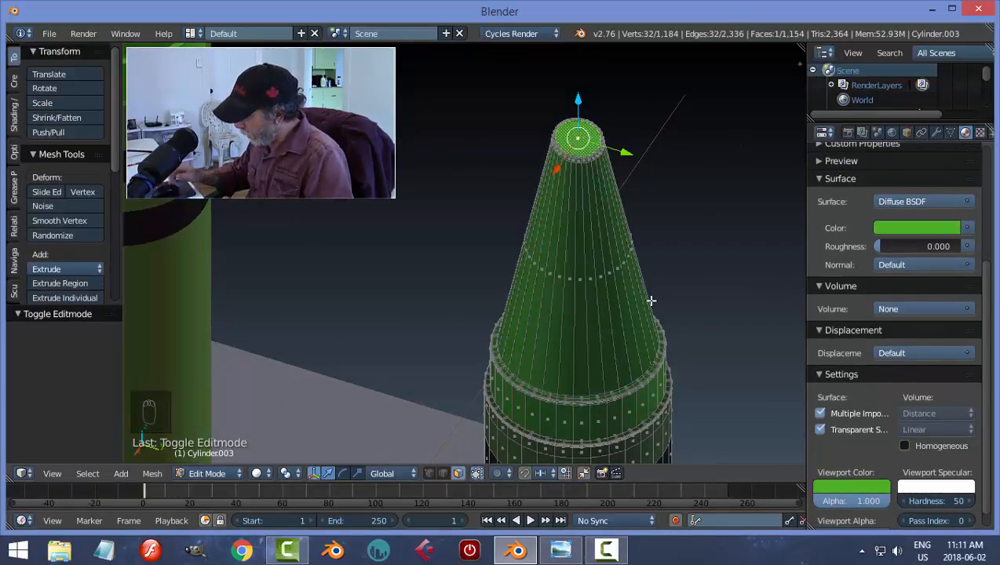
key("ctrl+KP_Add")
key("ctrl+KP_Add")
key("ctrl+KP_Add")
key("ctrl+KP_Add")
key("ctrl+KP_Add")
key("ctrl+KP_Add")
key("ctrl+KP_Add")
key("ctrl+KP_Add")
key("ctrl+KP_Add")
key("ctrl+KP_Add")
key("ctrl+KP_Add")
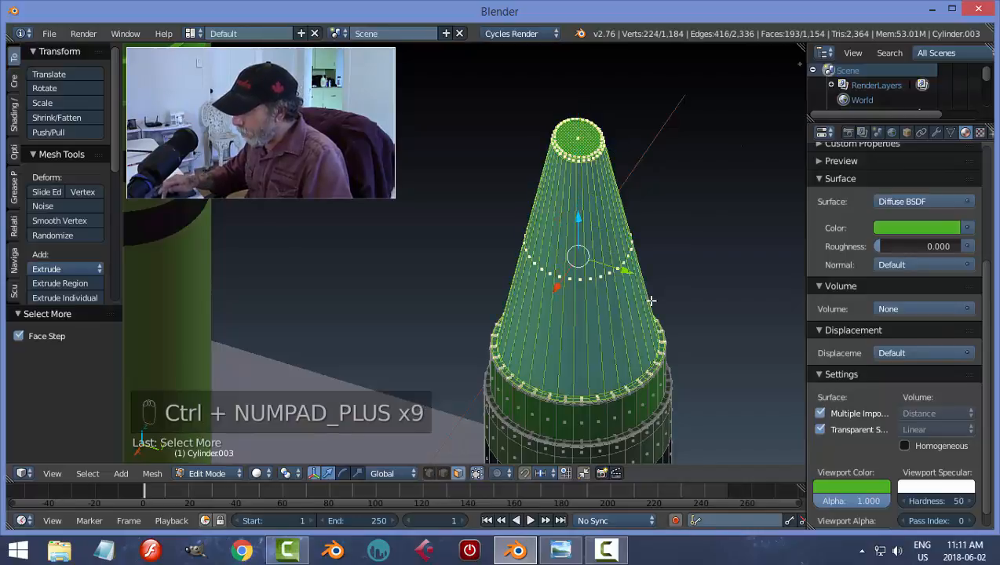
key("ctrl+KP_Add")
key("ctrl+KP_Add")
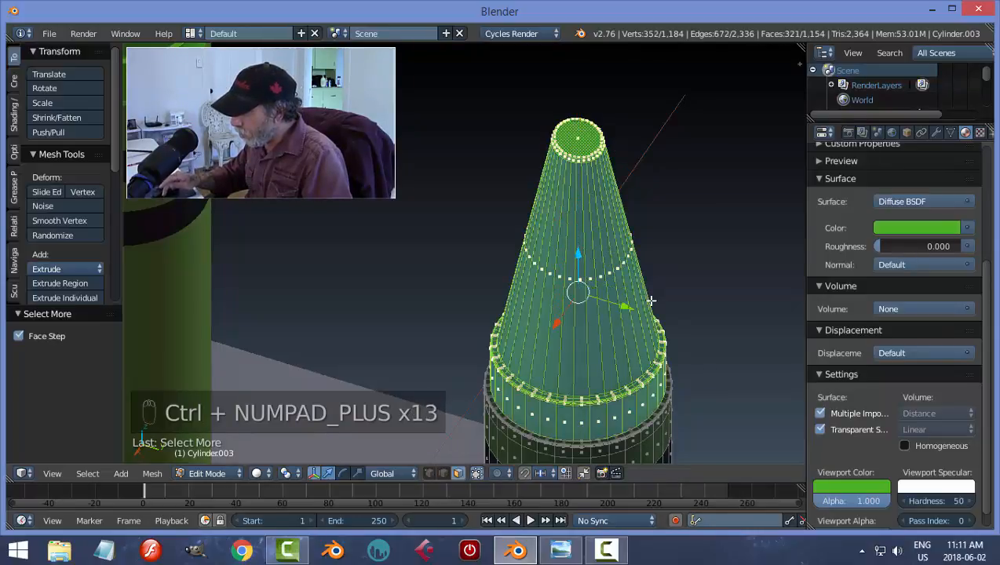
key("ctrl+KP_Add")
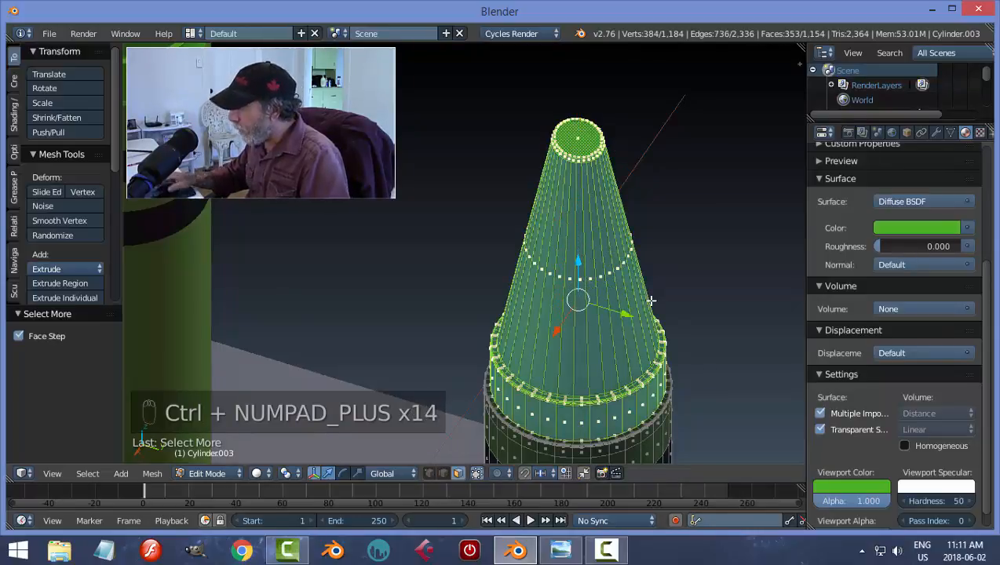
scroll(984, 320, "up", 5)
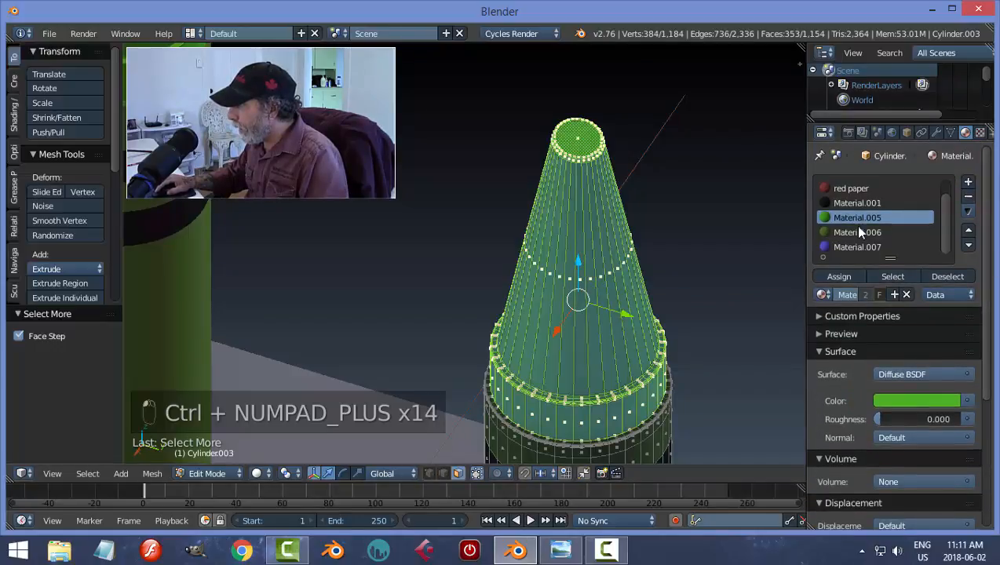
left_click(831, 246)
left_click(845, 271)
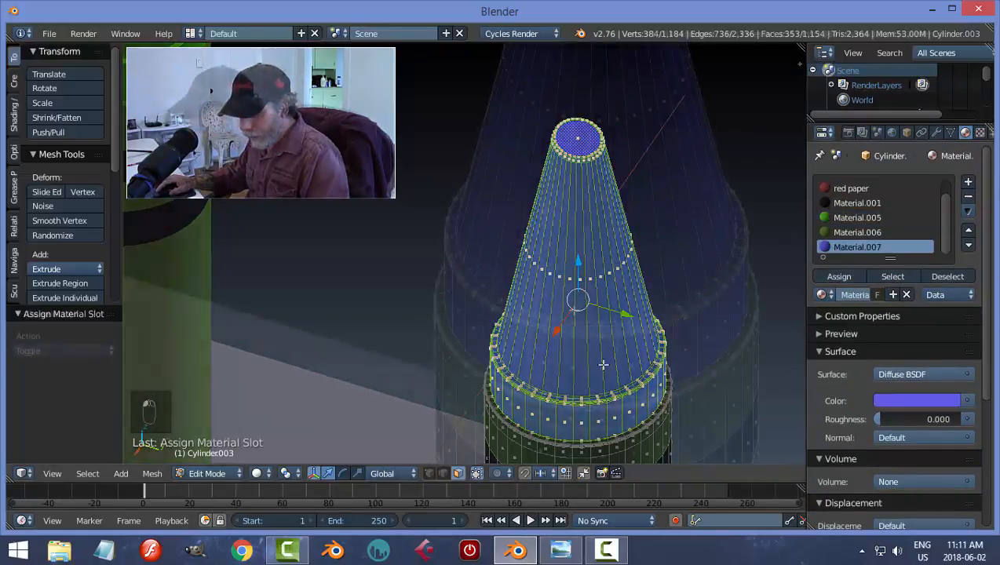
key("a")
Return to Object Mode and hide the ground slab to expose the crayons' undersides.
middle_click_drag(603, 364, 558, 297)
scroll(622, 349, "down", 3)
scroll(602, 331, "down", 2)
key("Tab")
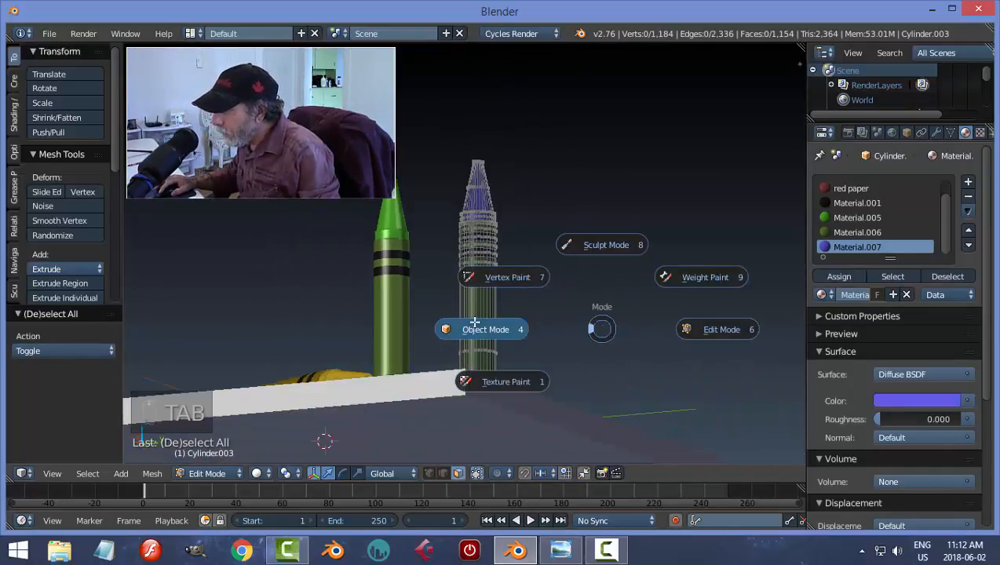
left_click(474, 321)
right_click(613, 375)
key("h")
Enter Edit Mode on the blue-violet-tipped crayon and select the flat face at its bottom end.
scroll(569, 418, "up", 2)
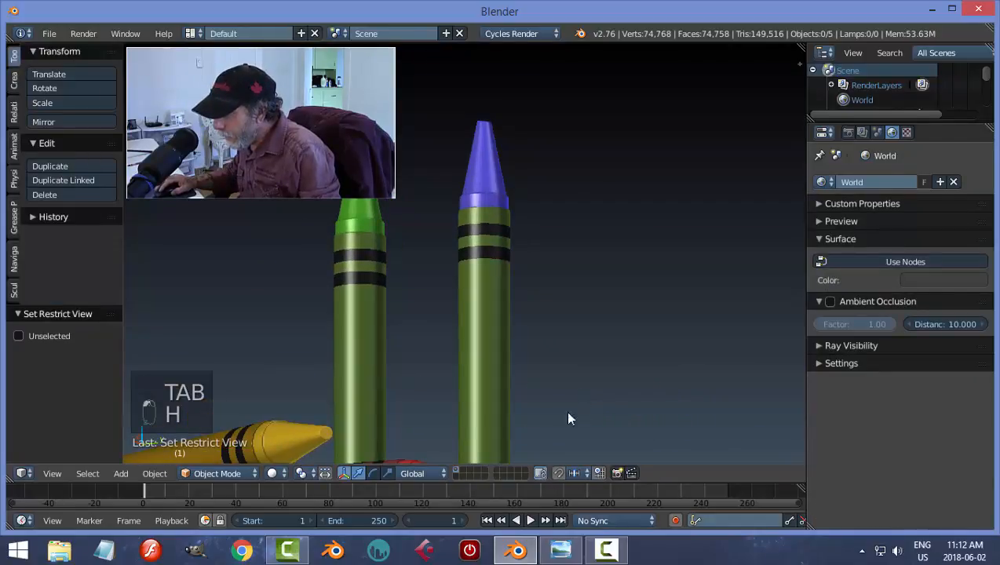
middle_click_drag(570, 418, 506, 326)
right_click(482, 331)
key("Tab")
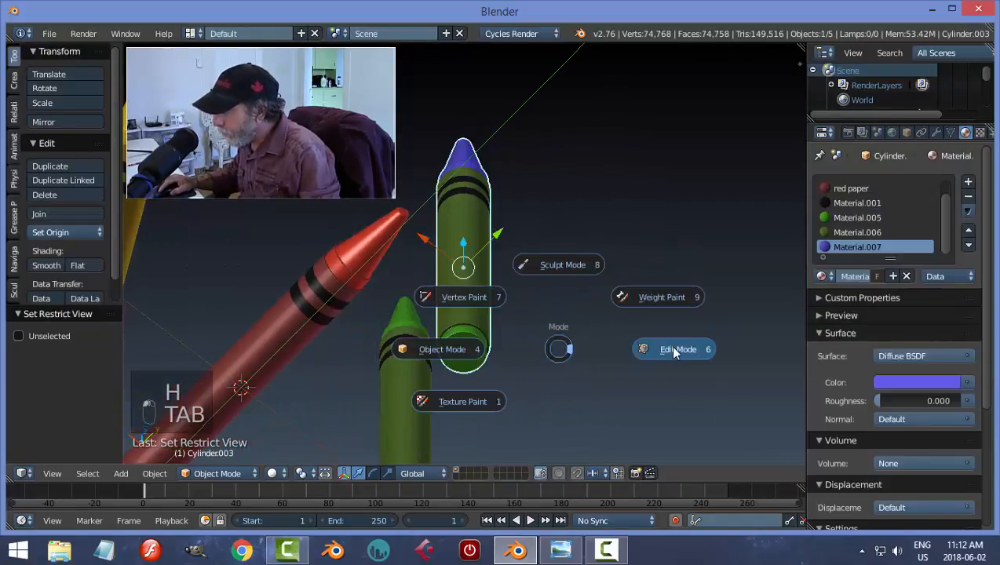
left_click(674, 352)
scroll(558, 384, "up", 3)
right_click(475, 413)
middle_click_drag(539, 407, 580, 334, "shift")
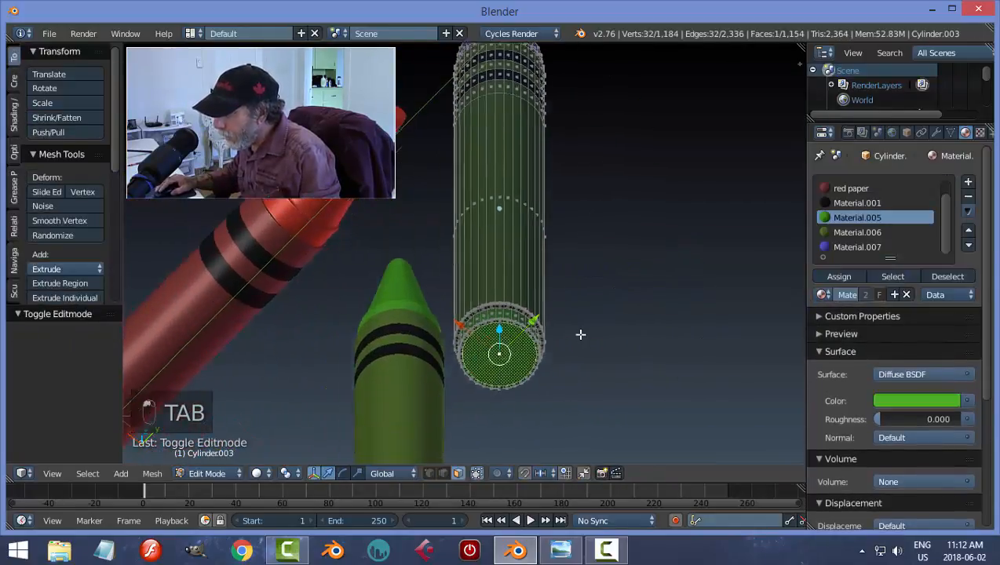
scroll(580, 334, "up", 3)
key("KP_Decimal")
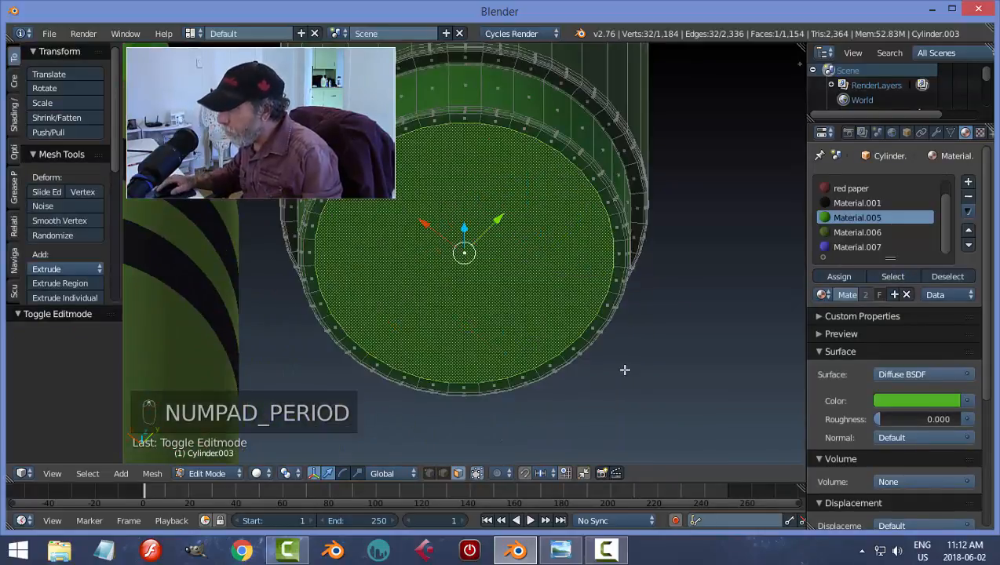
Grow the bottom-end selection up to the paper rim, assign Material.007, clear the selection and return to Object Mode.
key("ctrl+KP_Add")
key("ctrl+KP_Add")
key("ctrl+KP_Add")
key("ctrl+KP_Add")
key("ctrl+KP_Add")
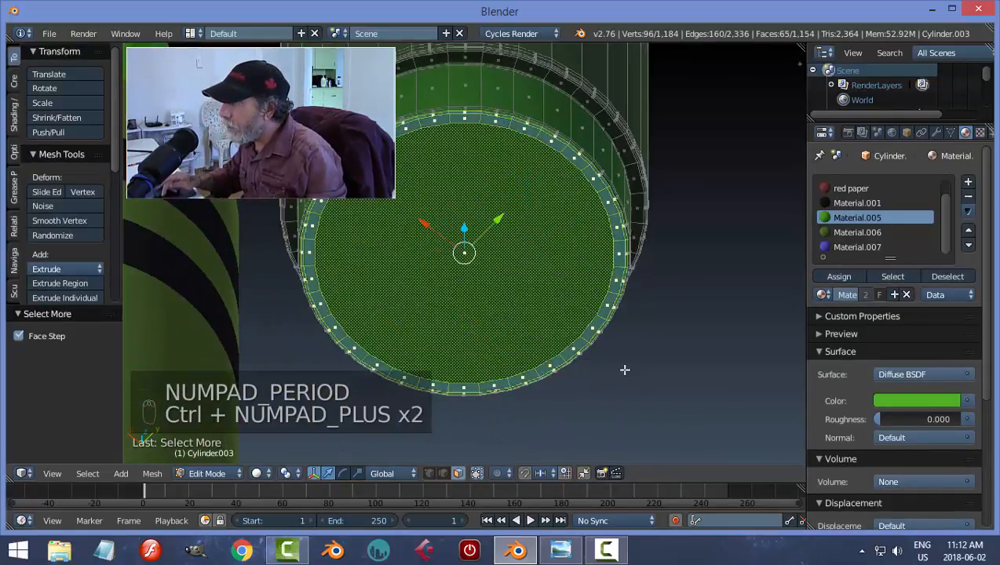
key("ctrl+KP_Add")
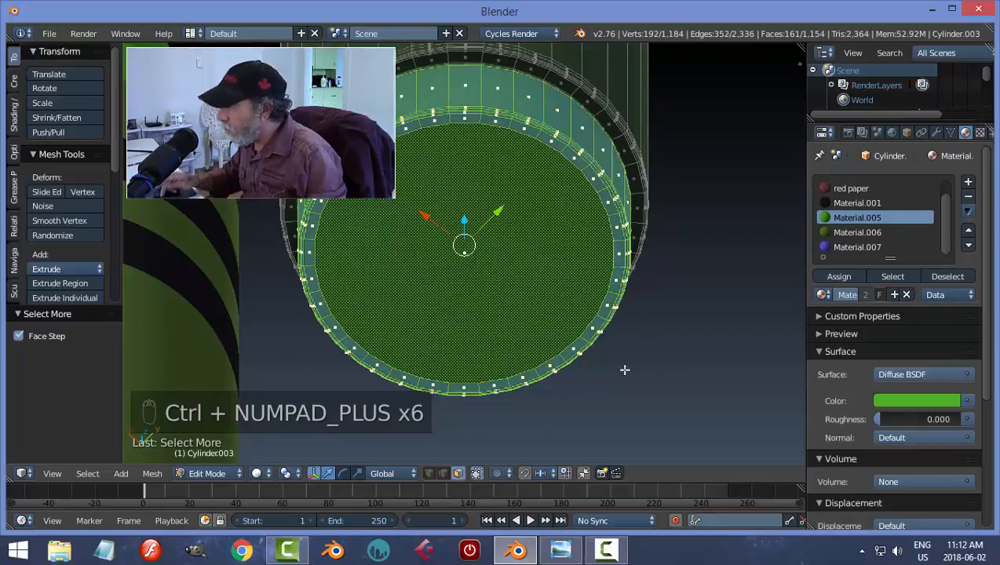
key("ctrl+KP_Add")
left_click(836, 248)
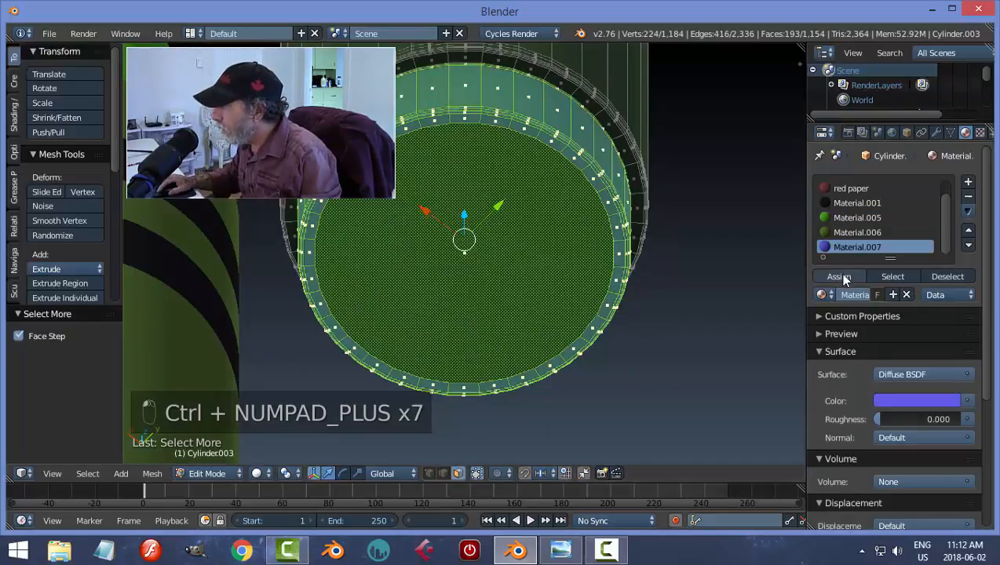
left_click(841, 276)
key("a")
key("Tab")
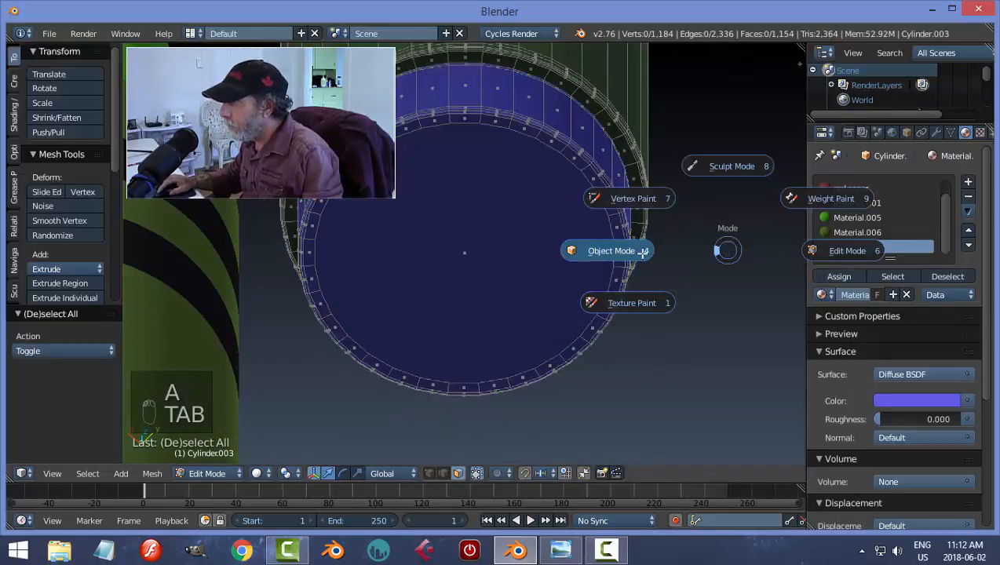
left_click(691, 249)
Add a new material slot to the copied crayon and paste a copy of Material.007 into its new material, Material.008.
middle_click_drag(691, 250, 686, 200)
scroll(642, 249, "down", 3)
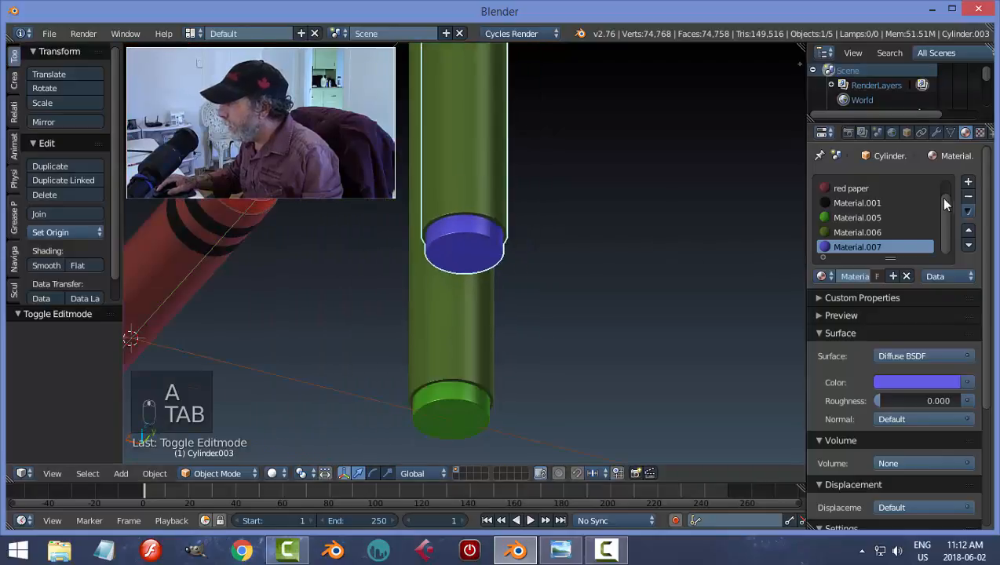
left_click(967, 182)
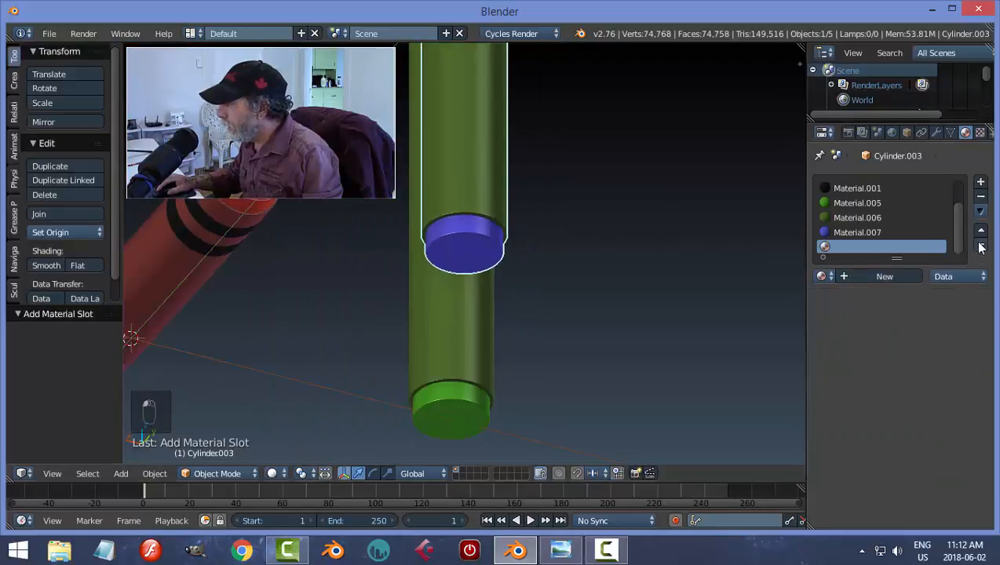
left_click(871, 233)
left_click(968, 210)
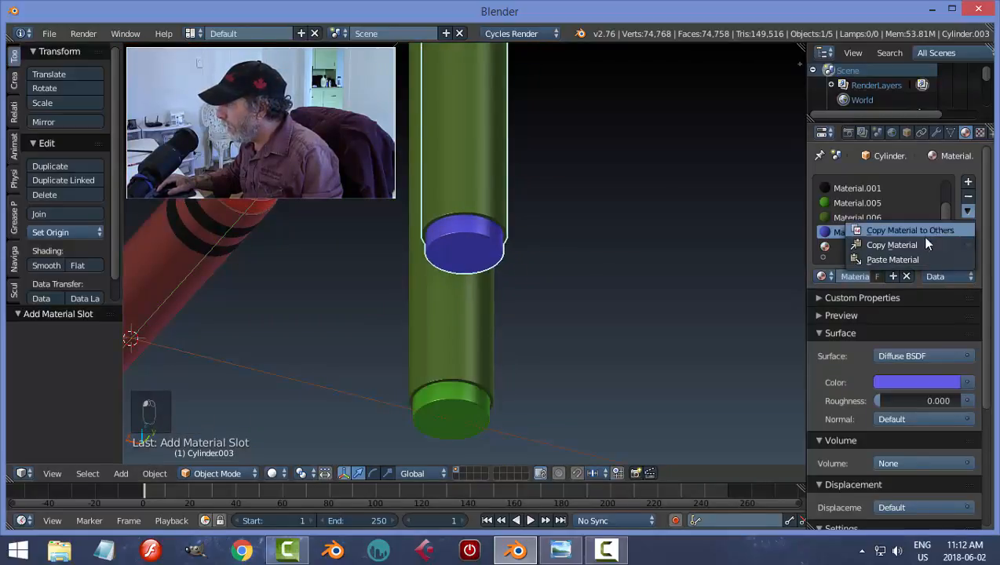
left_click(885, 246)
left_click(864, 244)
left_click(910, 277)
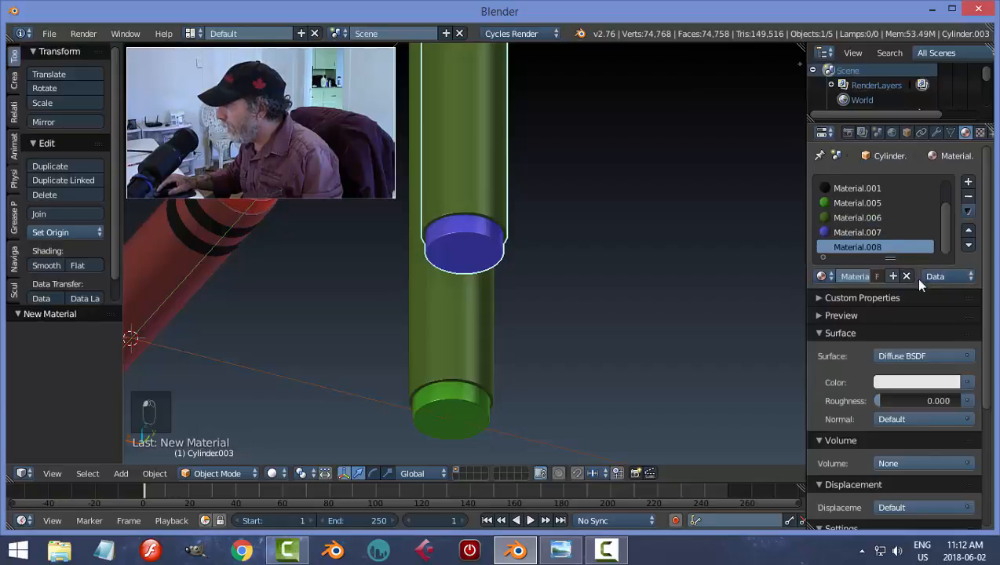
left_click(968, 210)
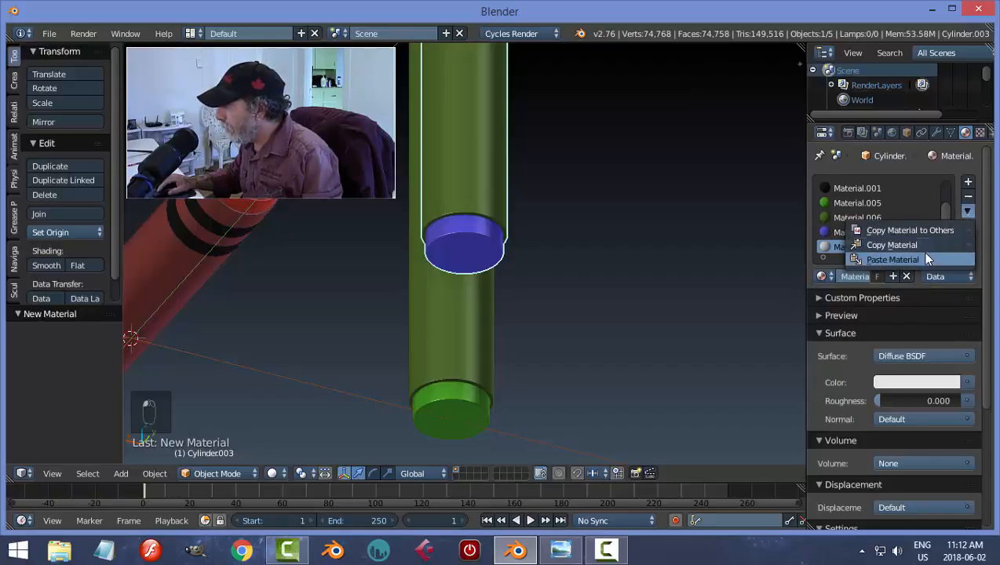
left_click(920, 252)
Set Material.008's diffuse color to a darker, muted blue-violet and sample it as the viewport color.
left_click(918, 382)
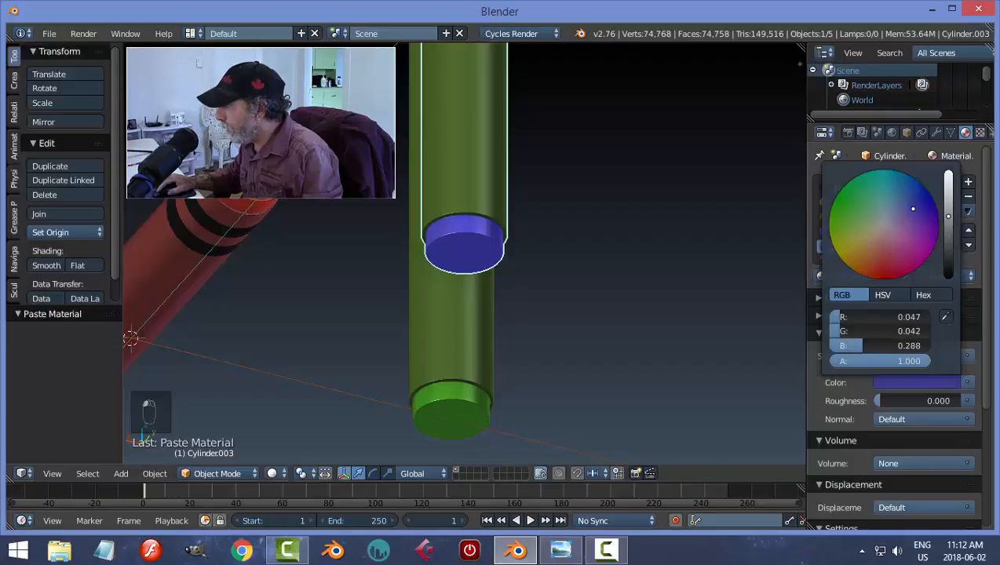
left_click_drag(911, 210, 904, 211)
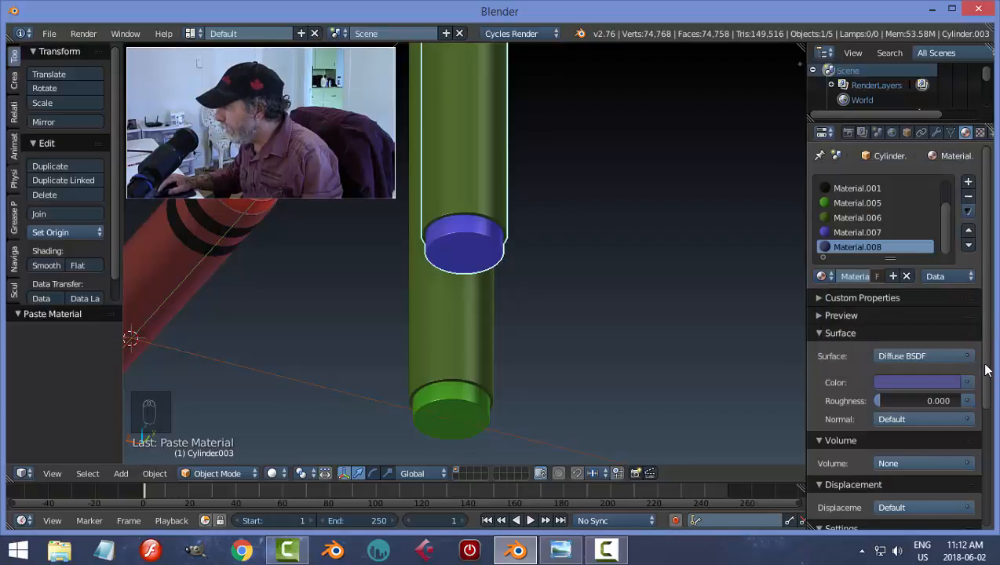
scroll(986, 371, "down", 5)
left_click(877, 473)
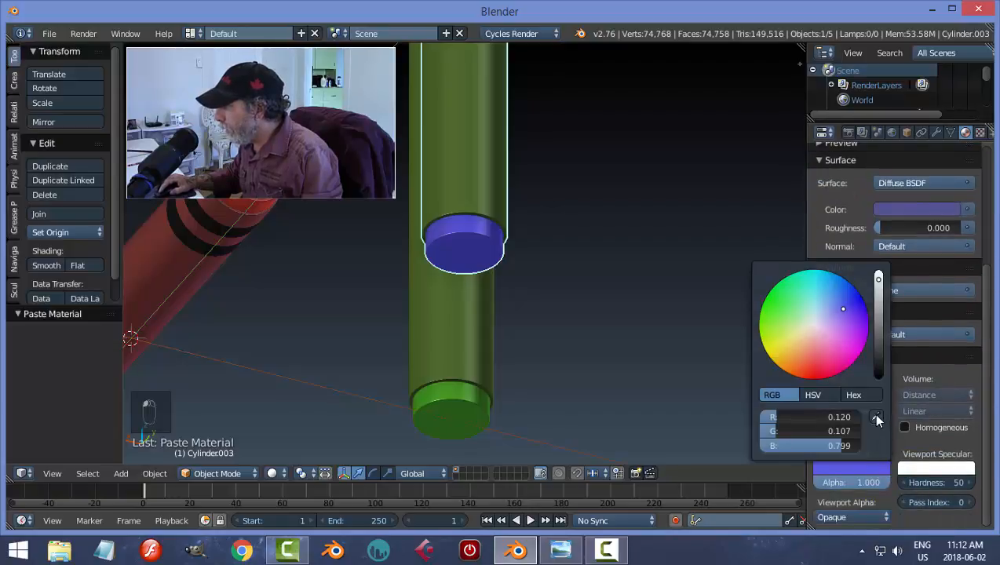
left_click(877, 417)
left_click(919, 208)
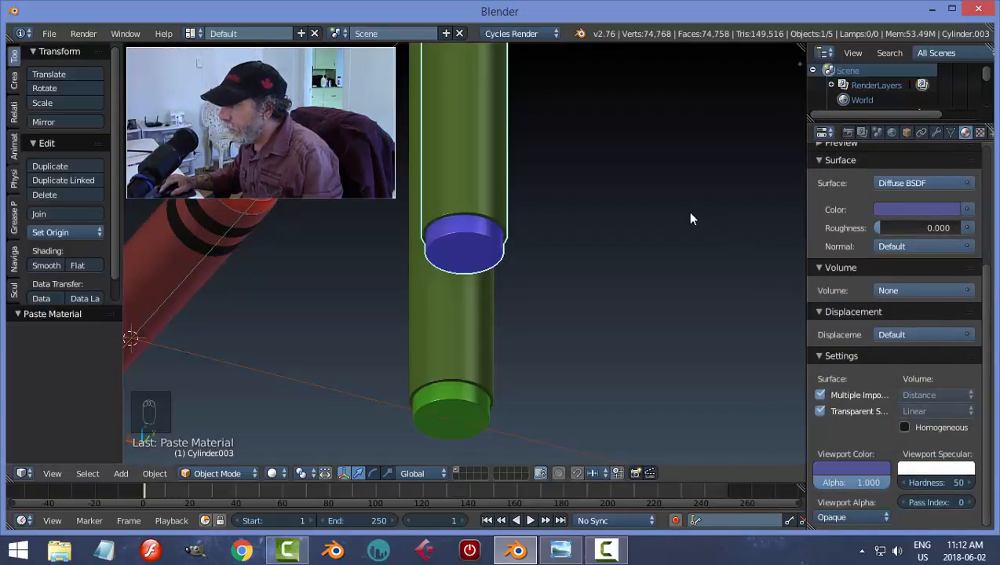
In Edit Mode, select the face loop of the crayon's long paper body, assign Material.008 and clear the selection.
middle_click_drag(692, 217, 536, 342)
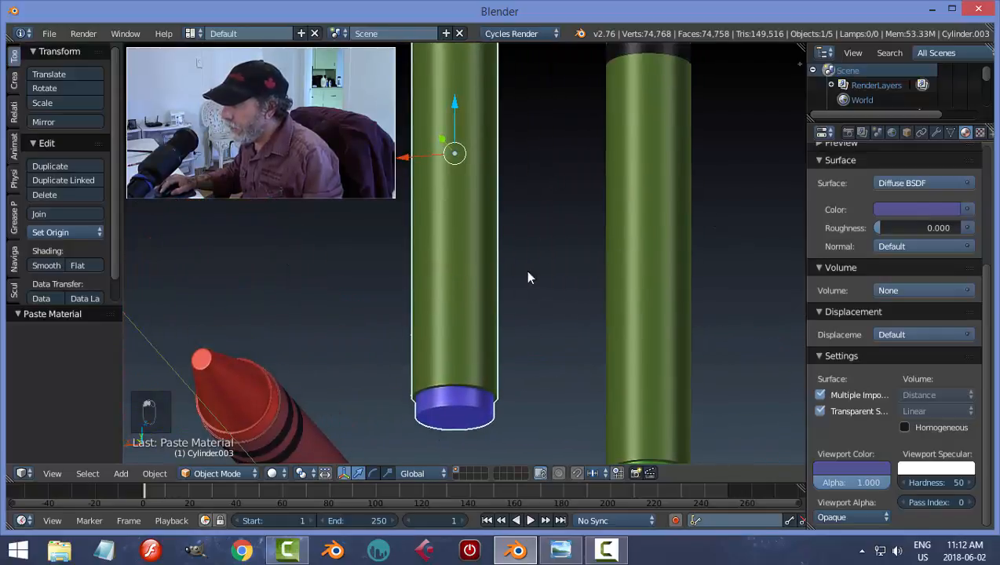
key("Tab")
right_click(482, 192, "alt")
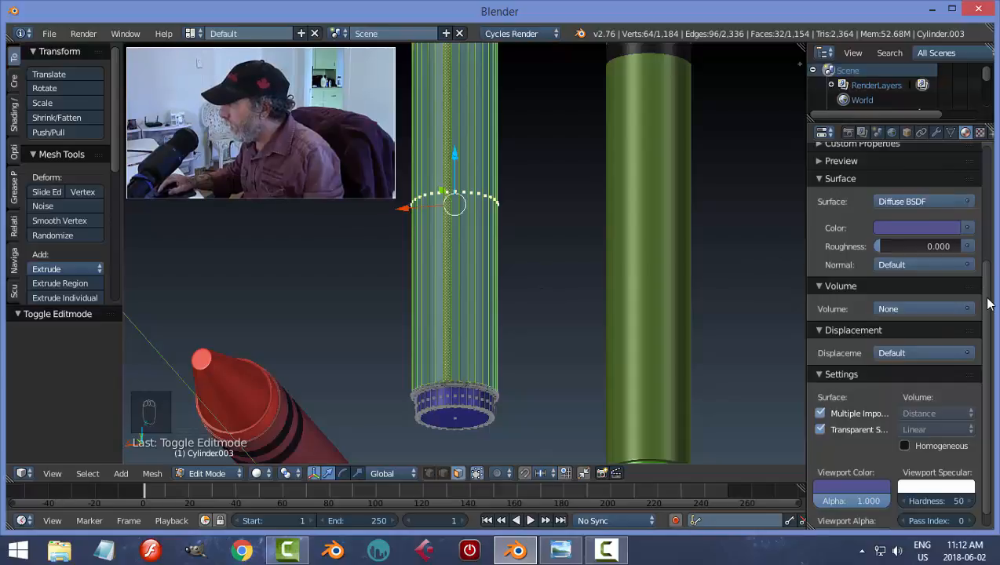
left_click_drag(987, 297, 981, 194)
left_click(838, 276)
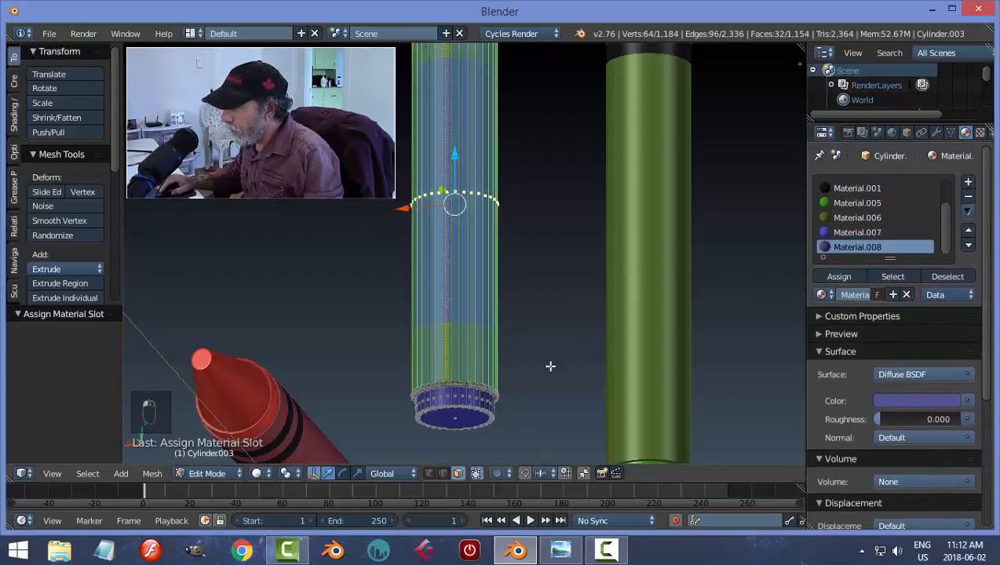
scroll(549, 363, "up", 2)
middle_click_drag(561, 362, 562, 284)
scroll(573, 314, "up", 5)
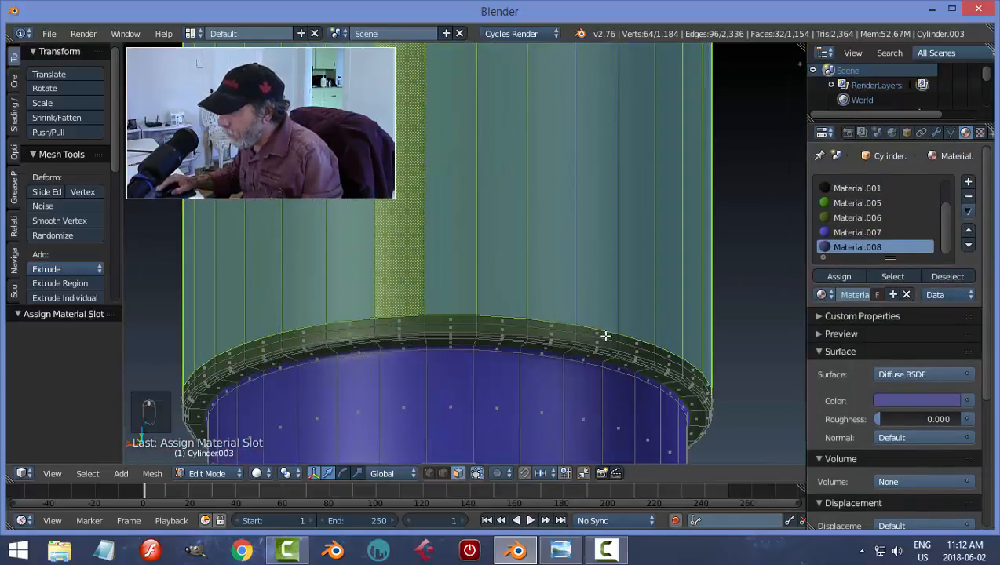
key("a")
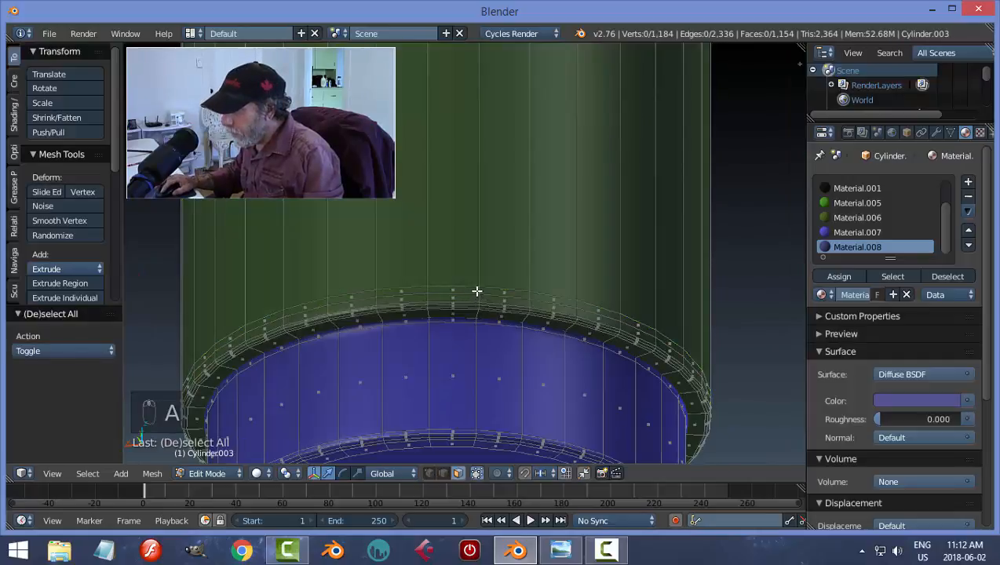
Select the green face loops around the paper's bottom rim and assign Material.008 to them.
right_click(481, 294, "alt")
right_click(482, 297, "alt+shift")
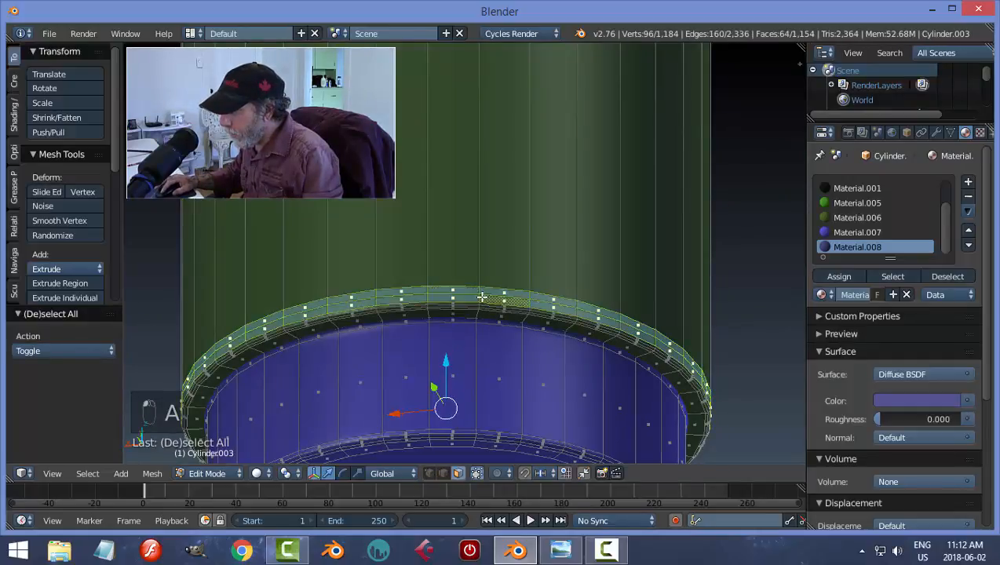
scroll(522, 341, "up", 2)
right_click(490, 343, "alt+shift")
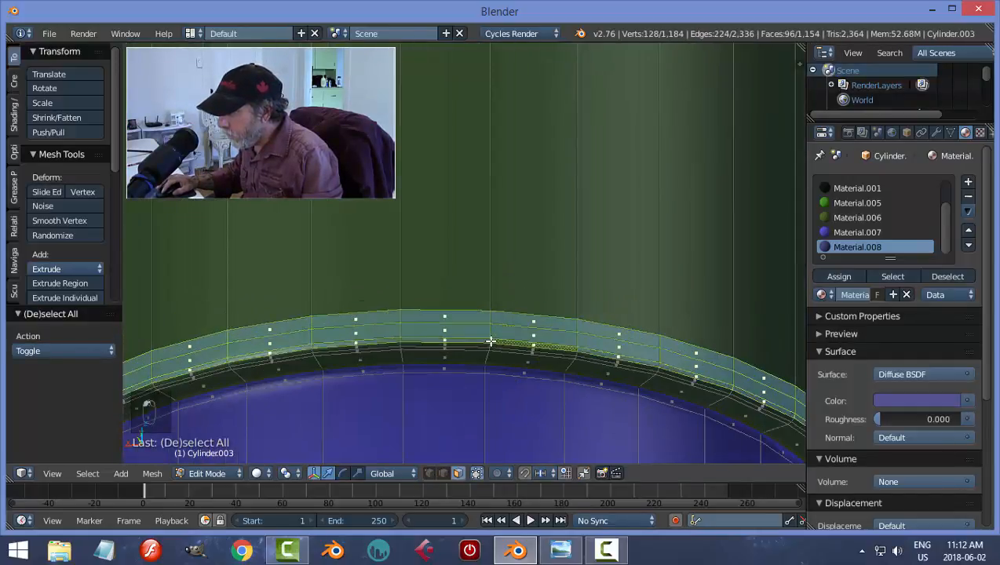
right_click(492, 347, "alt+shift")
key("ctrl+z")
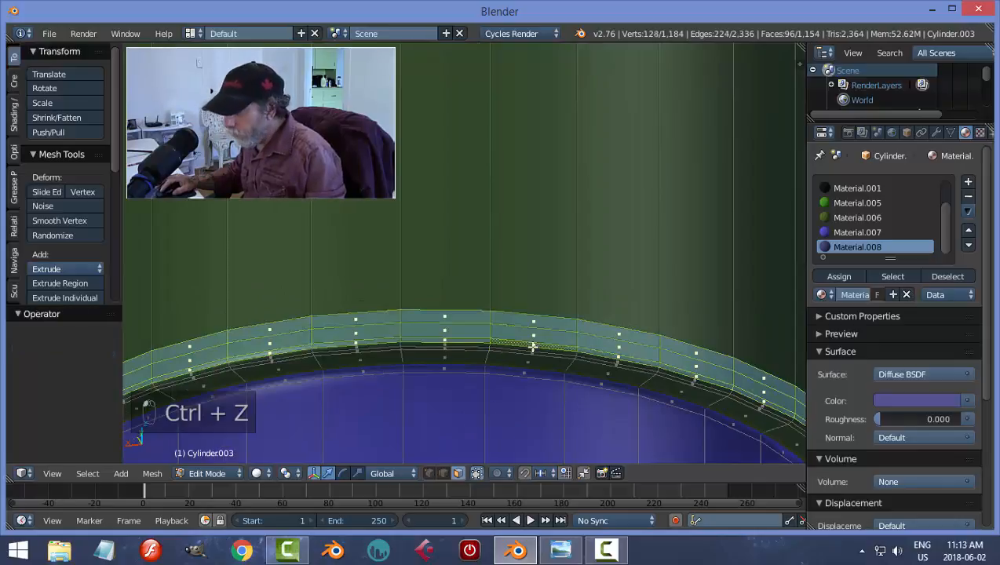
right_click(491, 346, "alt+shift")
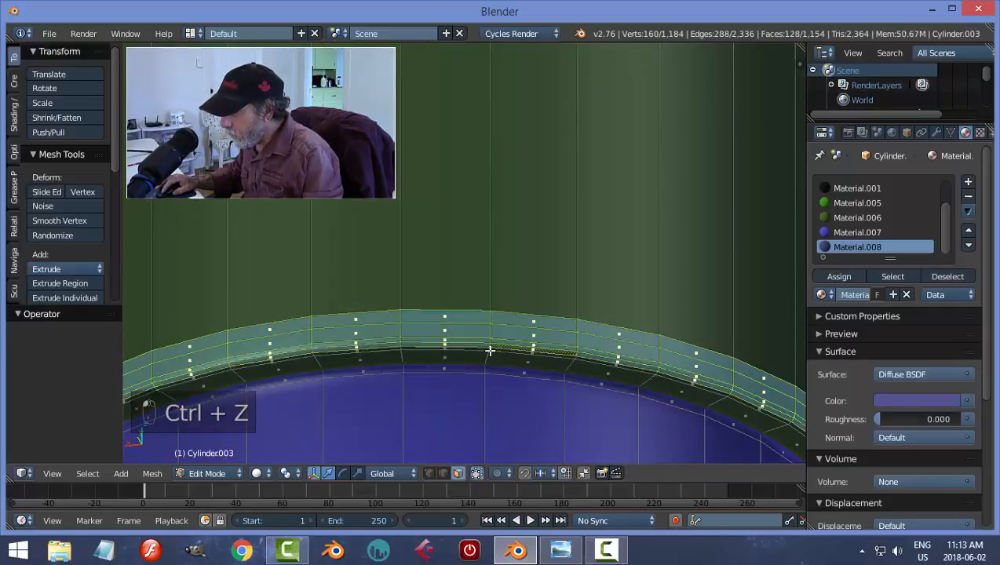
right_click(495, 353, "alt+shift")
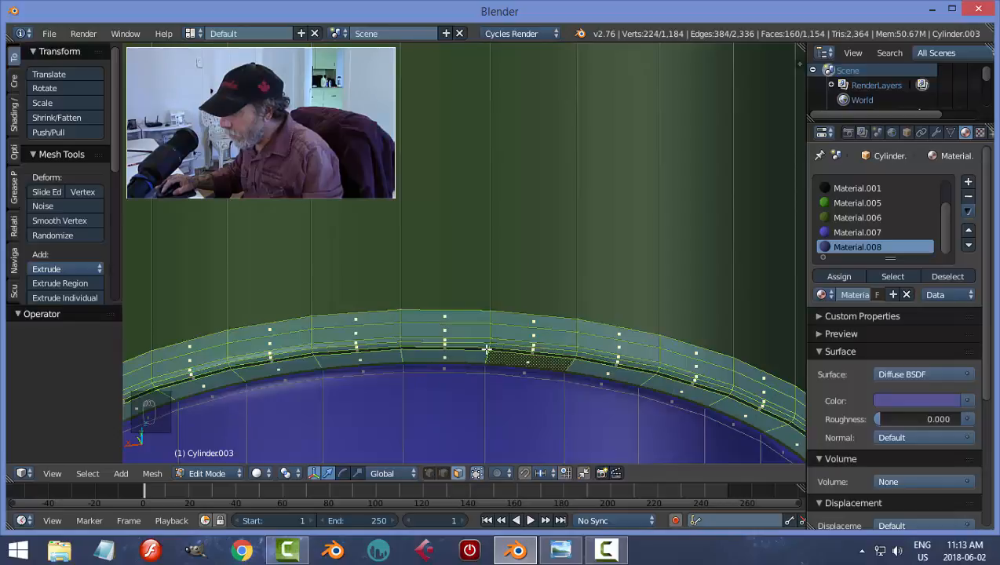
right_click(487, 349, "alt+shift")
key("ctrl+z")
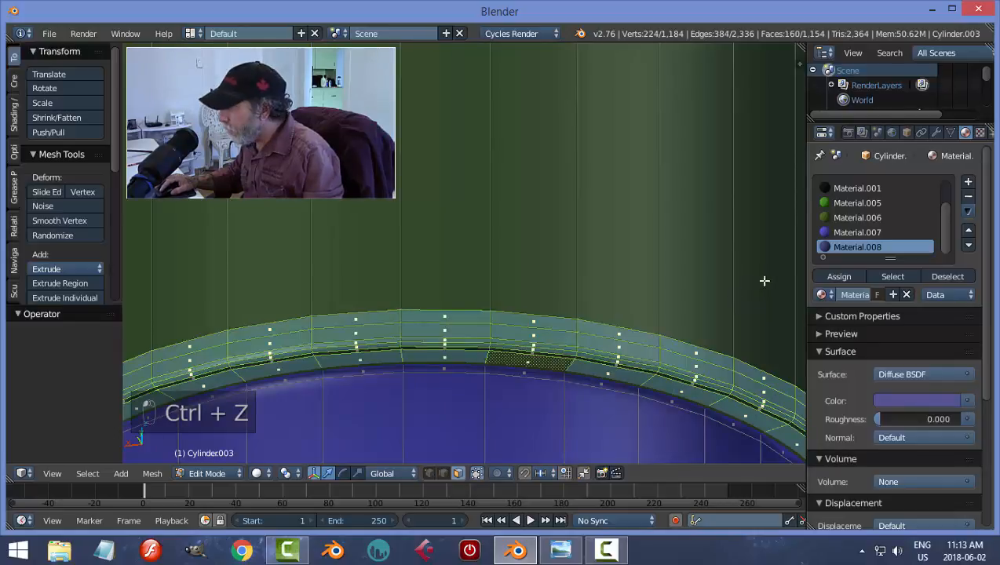
left_click(837, 276)
Select the thin green face loop left within the bottom rim, assign Material.008 and clear the selection.
scroll(586, 357, "up", 3)
middle_click_drag(585, 363, 580, 239, "shift")
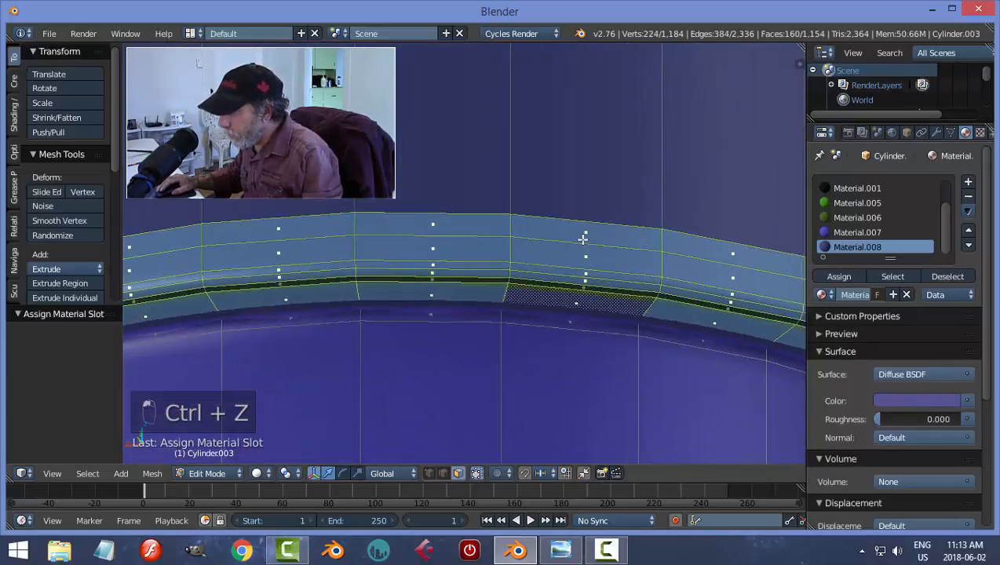
key("a")
scroll(549, 298, "up", 3)
right_click(541, 298, "alt")
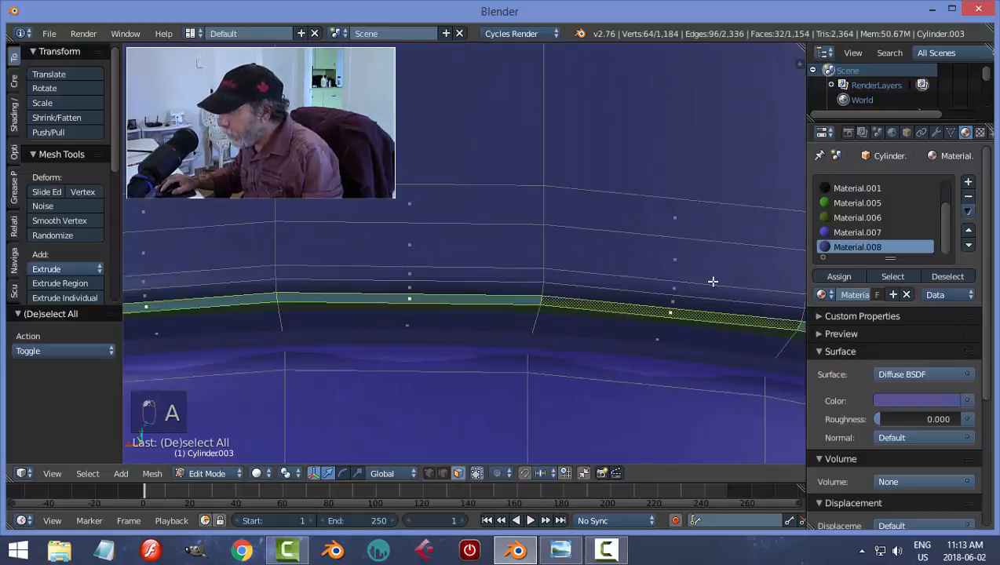
left_click(830, 275)
key("a")
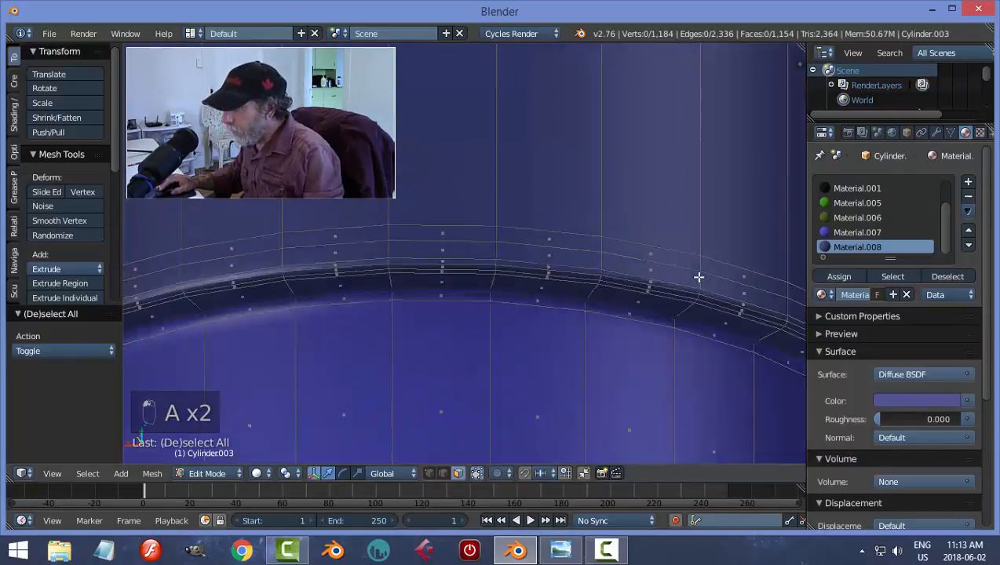
Select the three green paper loops below, between and above the two black bands and assign Material.008.
scroll(699, 276, "down", 5)
scroll(574, 239, "down", 2)
middle_click_drag(574, 239, 540, 293)
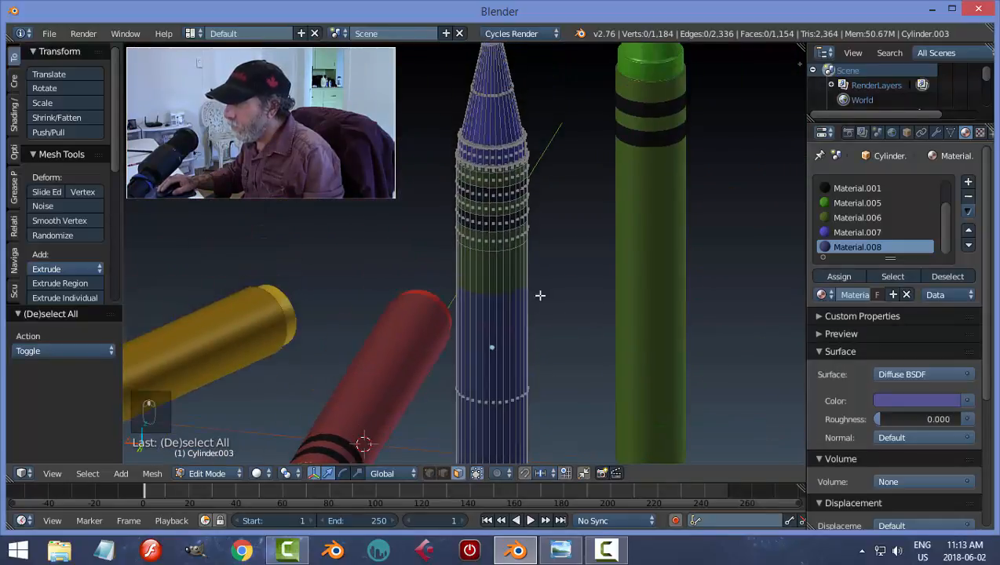
scroll(542, 293, "up", 5)
right_click(546, 194, "alt")
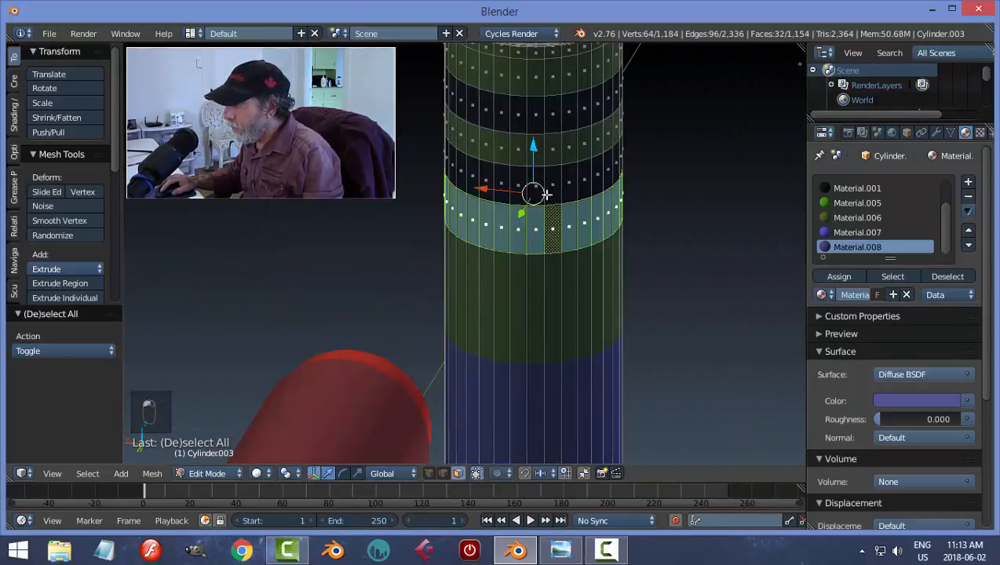
right_click(556, 148, "alt+shift")
right_click(544, 68, "alt+shift")
middle_click_drag(685, 116, 712, 259, "shift")
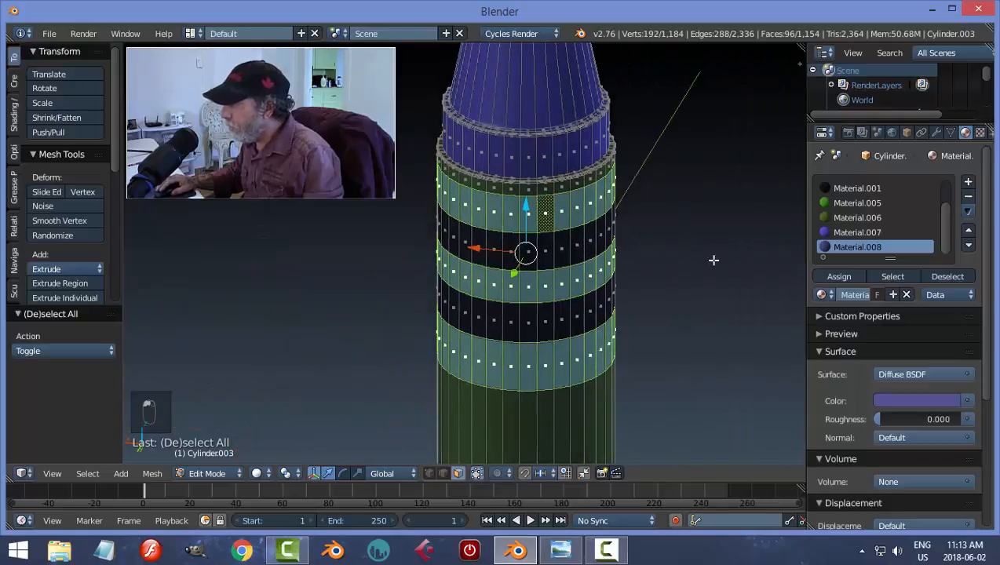
left_click(838, 276)
scroll(648, 228, "up", 3)
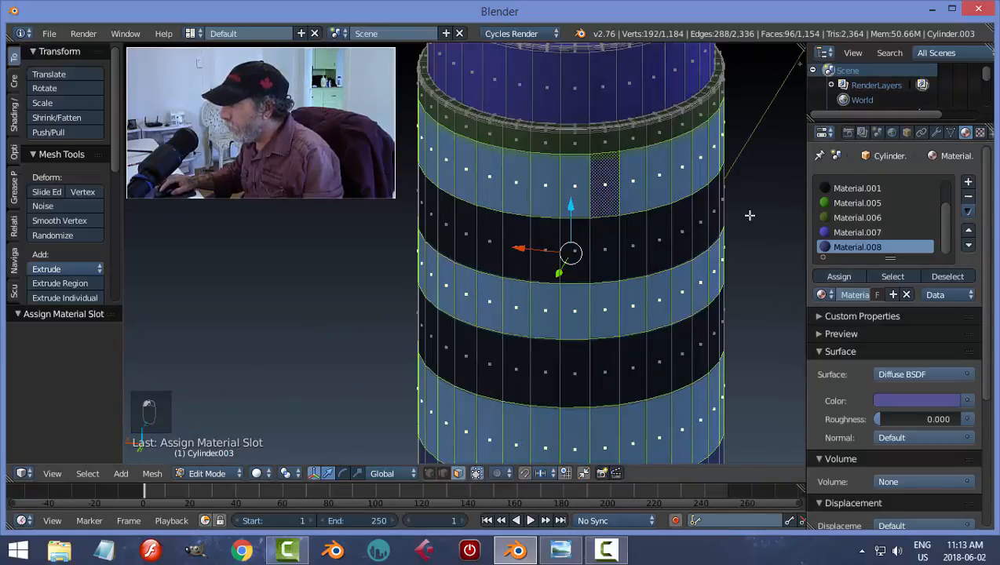
Select all the green face loops around the paper's top rim, including the thin edge loops and inner lip, and assign Material.008.
scroll(744, 228, "up", 3)
key("a")
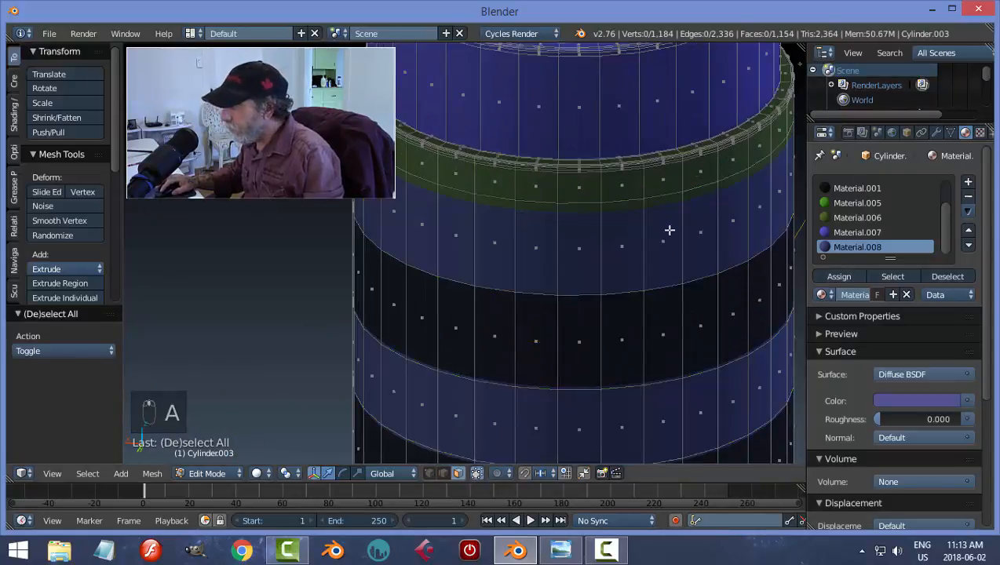
right_click(645, 184, "alt")
middle_click_drag(645, 183, 627, 197)
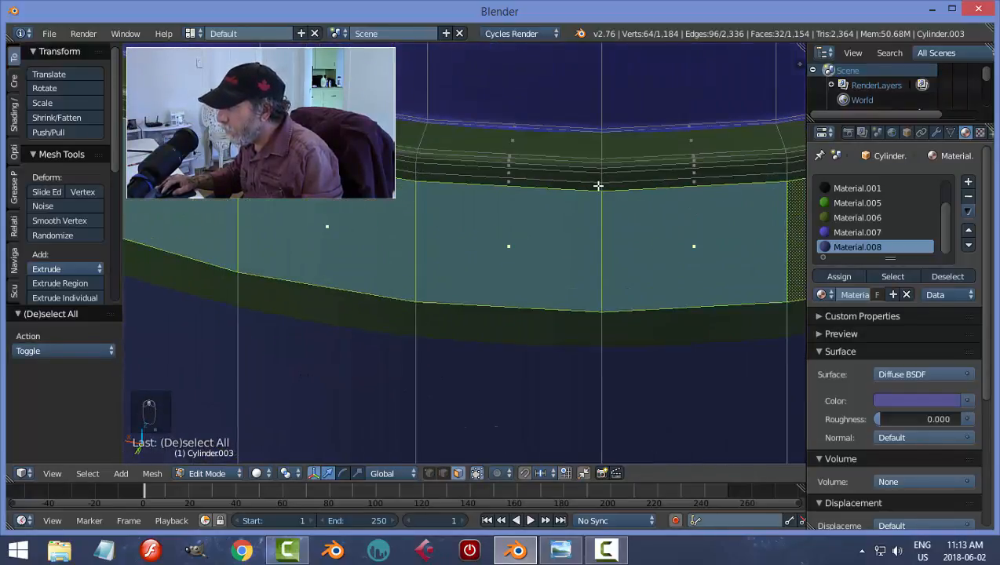
right_click(601, 178, "alt+shift")
right_click(601, 168, "alt+shift")
right_click(600, 165, "alt+shift")
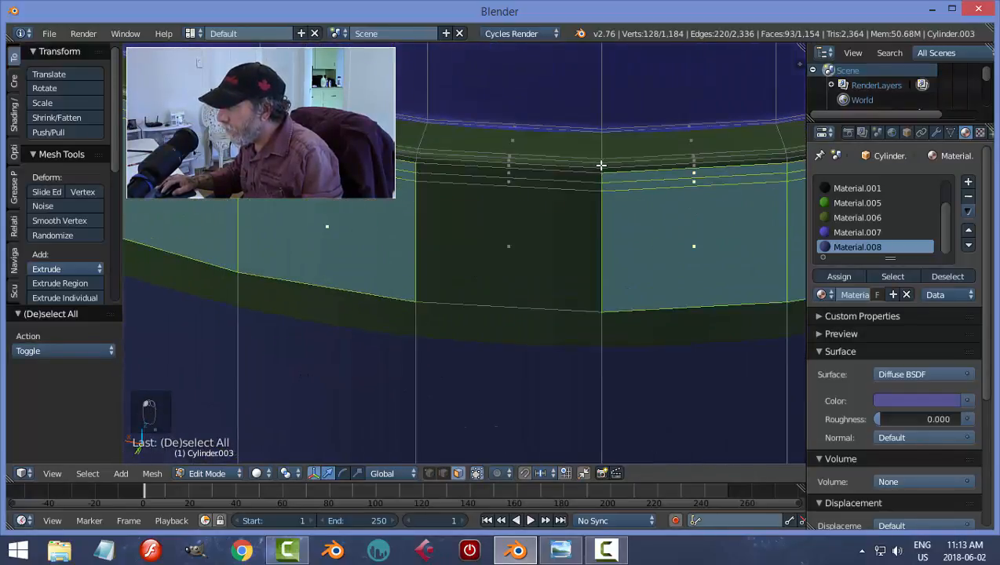
key("ctrl+z")
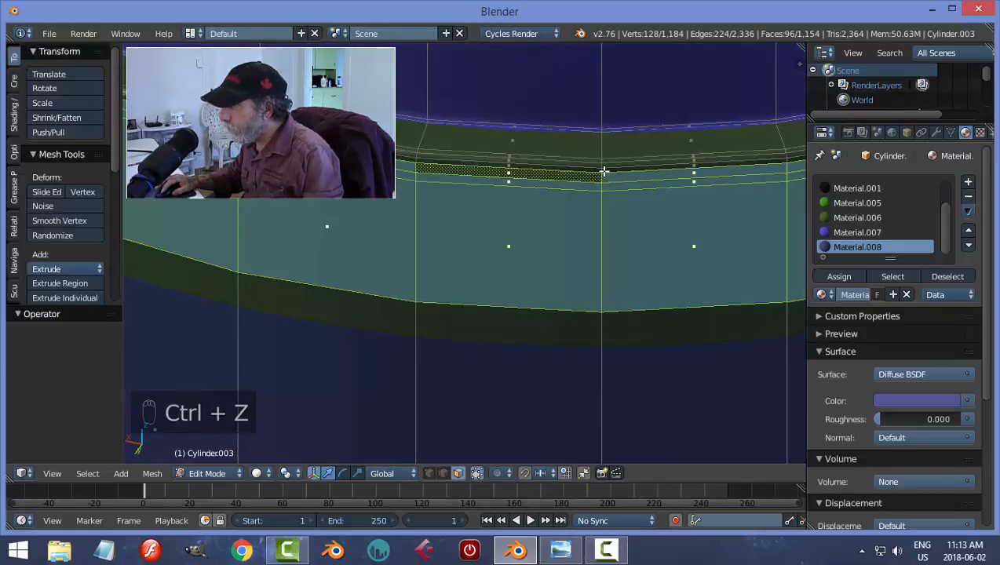
right_click(601, 167, "alt+shift")
right_click(602, 165, "alt+shift")
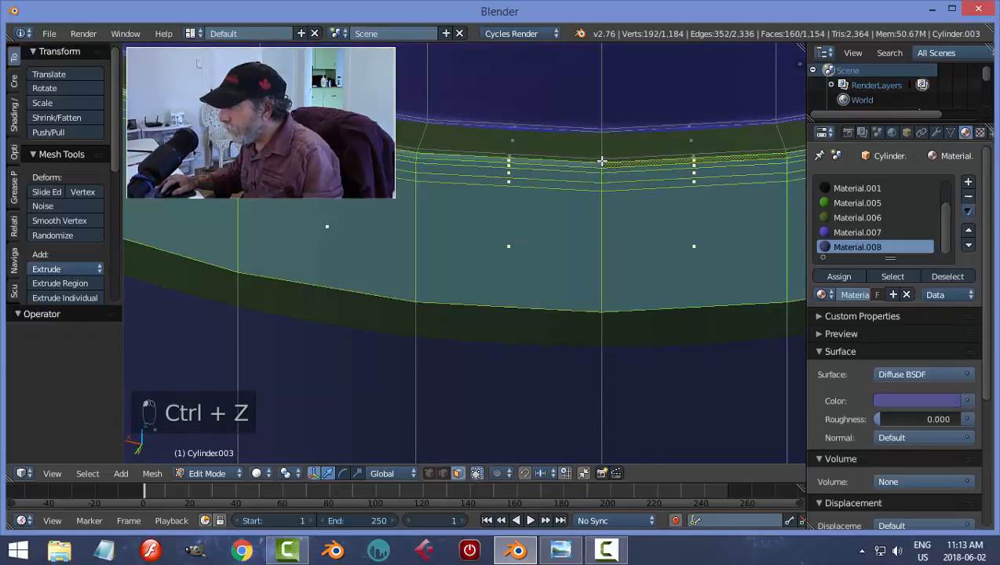
right_click(601, 143, "alt+shift")
left_click(838, 276)
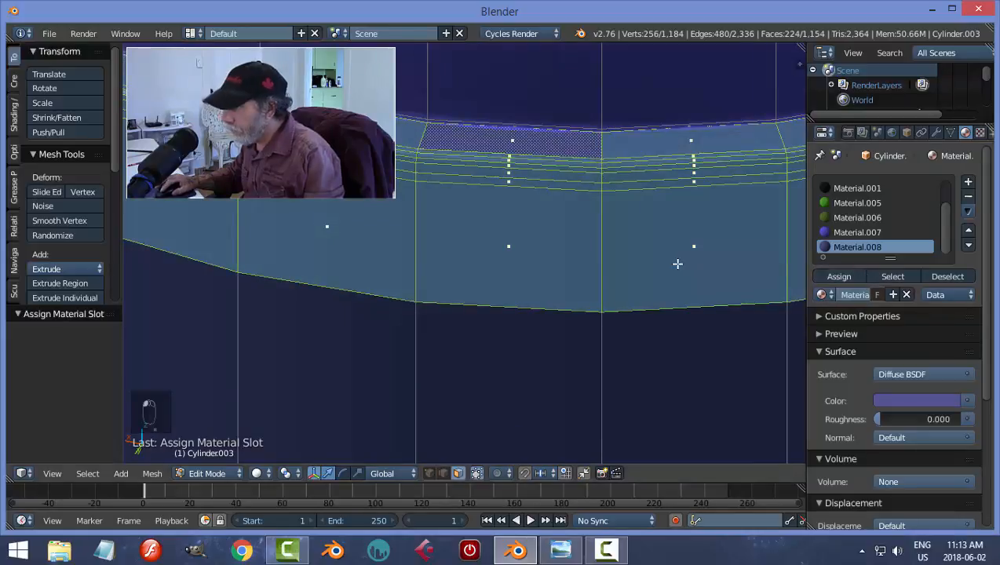
Clear the face selection, return to Object Mode and unhide the slab beneath the crayons, leaving nothing selected.
key("a")
key("Tab")
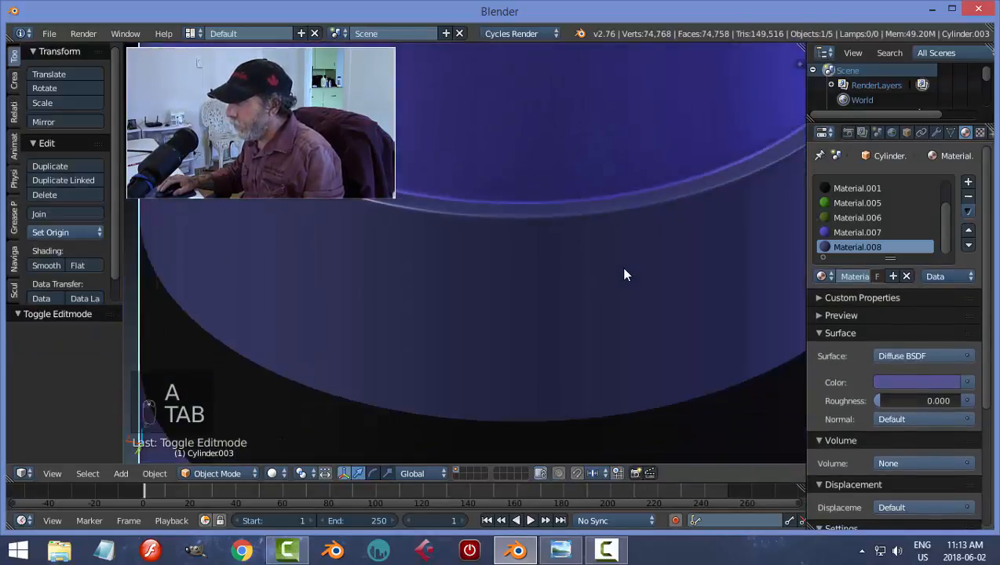
scroll(624, 275, "down", 8)
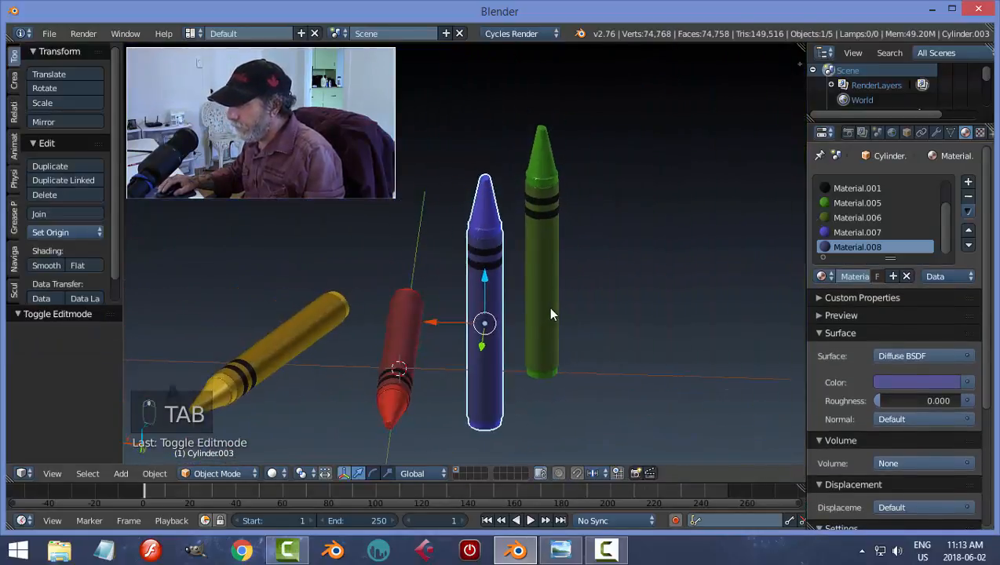
key("a")
key("alt+h")
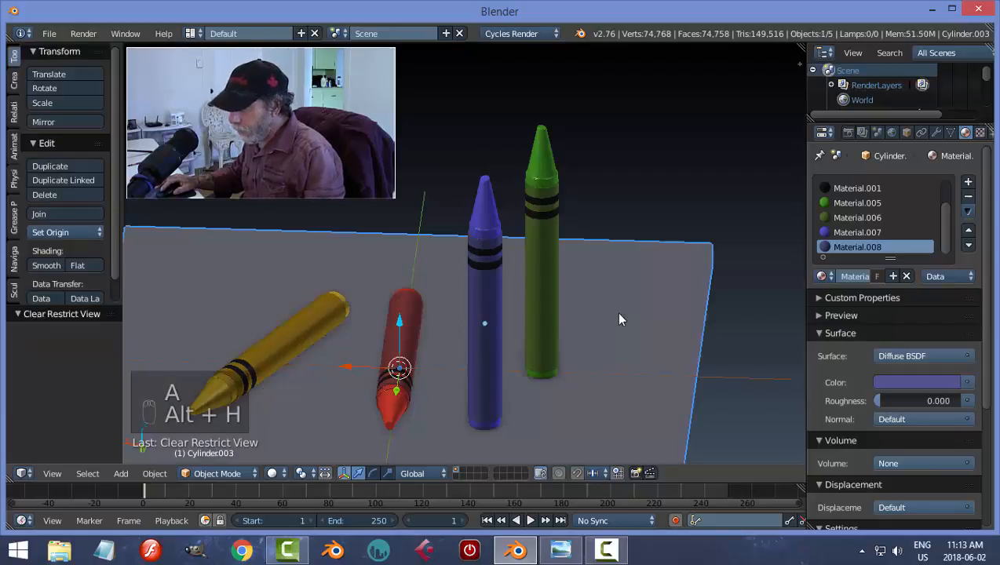
key("a")
Make an OpenGL viewport render of the four crayons and slab from an angled view, and close the result.
scroll(596, 323, "down", 4)
middle_click_drag(535, 336, 636, 328)
scroll(612, 362, "up", 2)
scroll(587, 284, "up", 2)
scroll(627, 284, "down", 2)
scroll(616, 288, "up", 1)
scroll(619, 283, "down", 1)
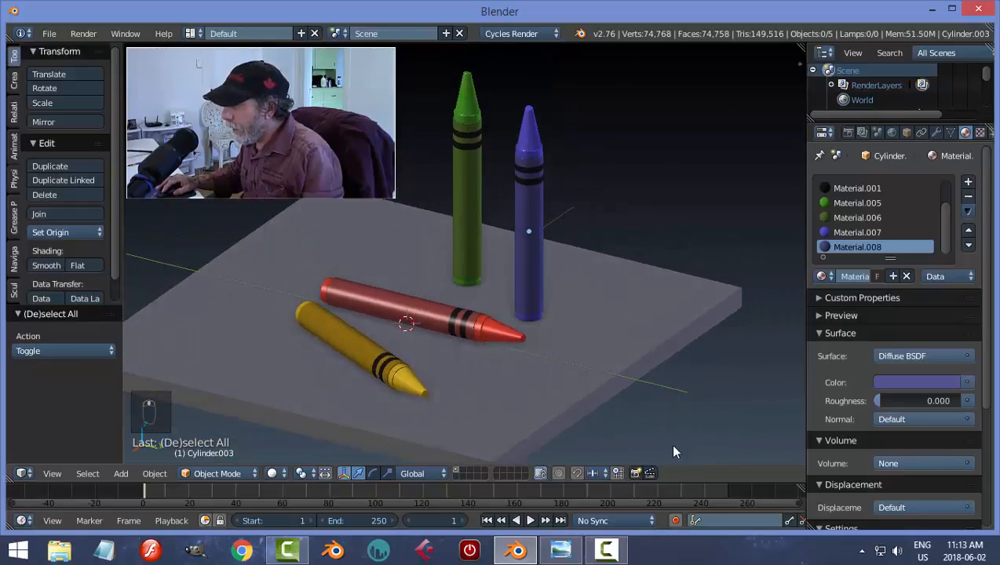
left_click(636, 473)
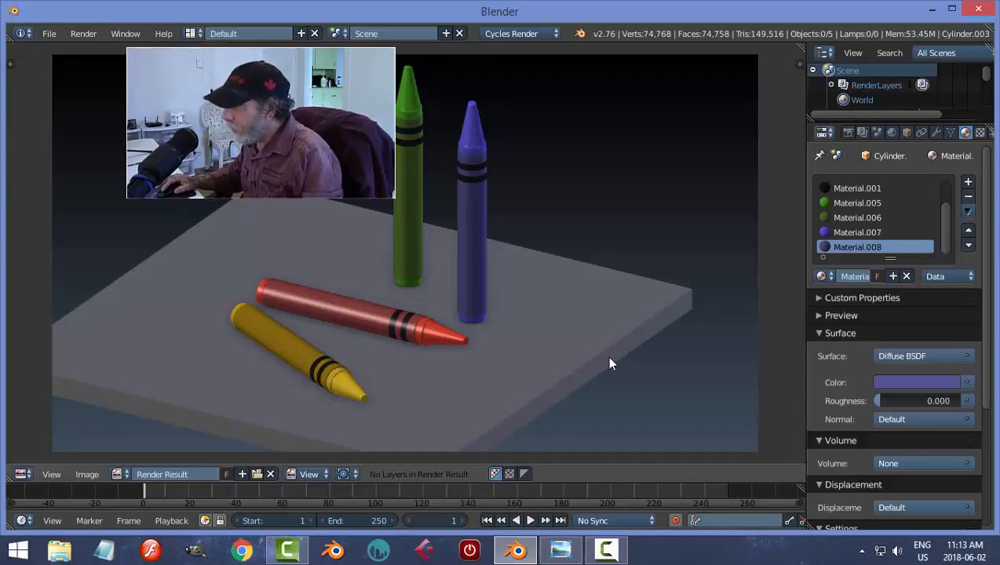
key("Escape")
Set the render resolution scale to 90% and make another OpenGL viewport render, fitting the whole crayon scene in the result view.
left_click(849, 133)
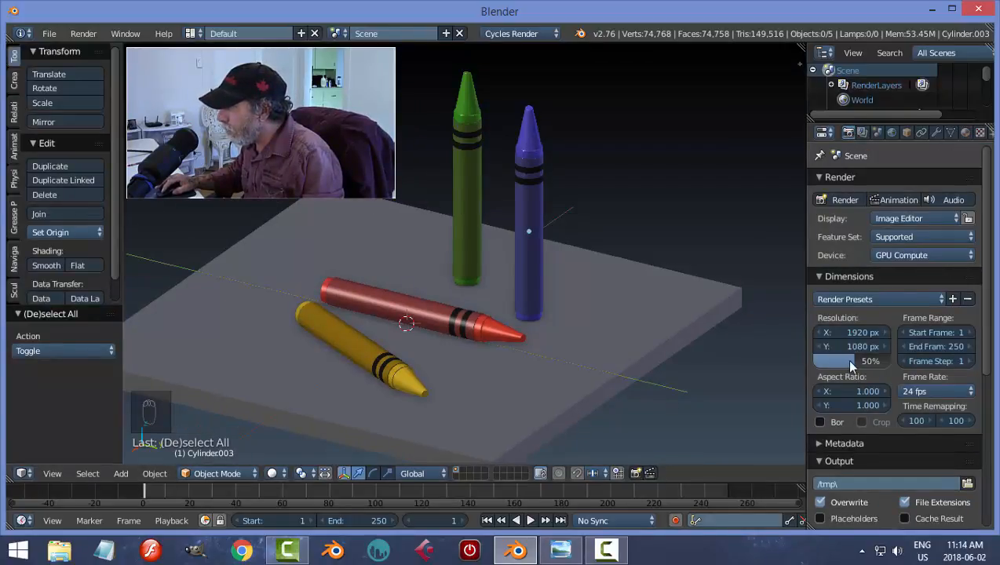
left_click_drag(845, 359, 883, 358)
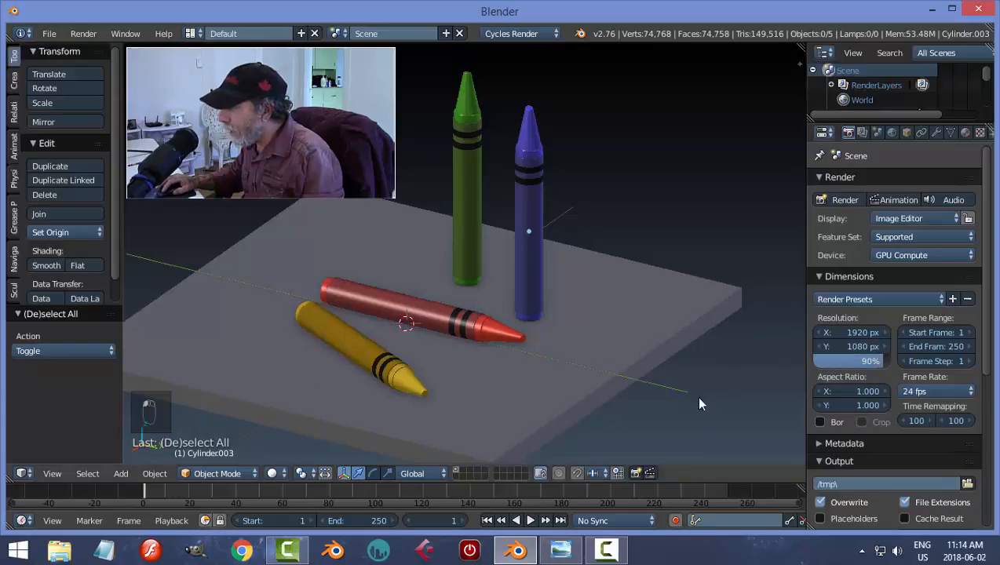
left_click(637, 473)
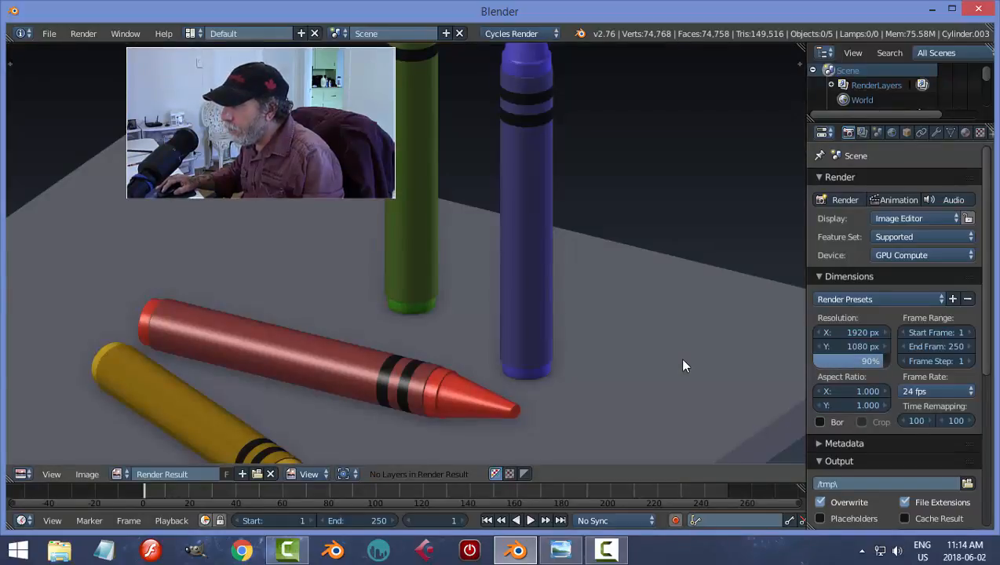
scroll(647, 319, "down", 2)
scroll(647, 319, "down", 1)
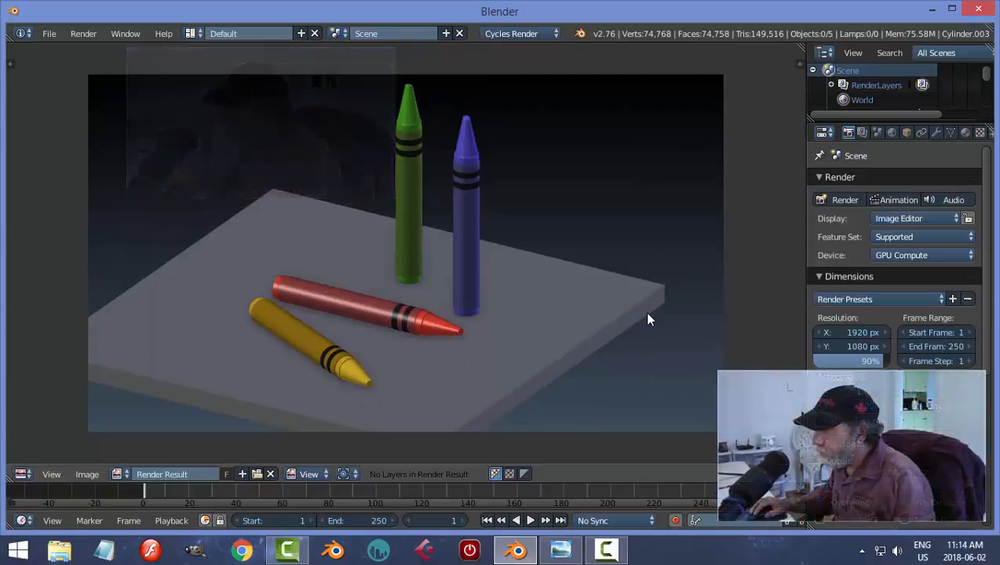
scroll(648, 318, "up", 2)
scroll(647, 319, "down", 3)
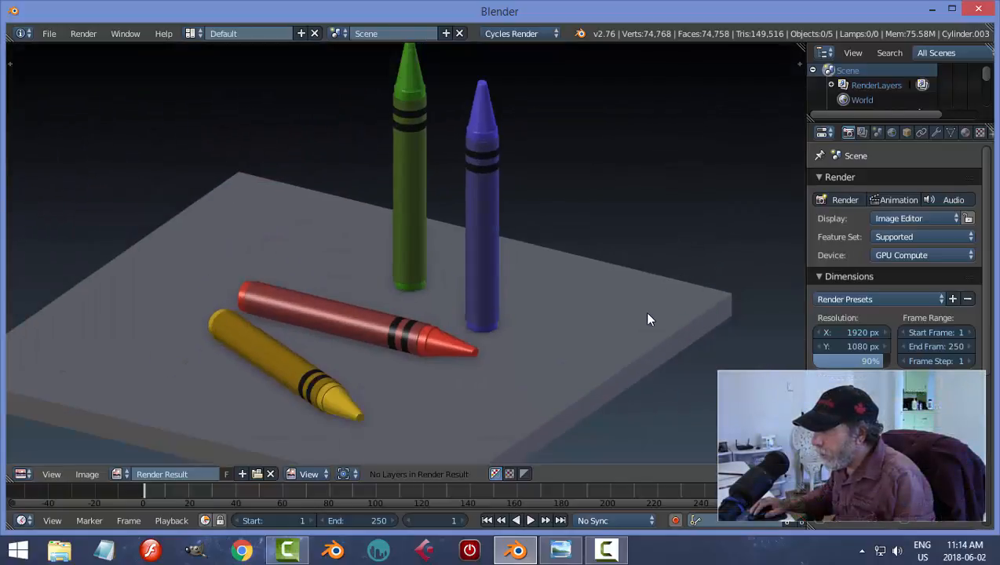
scroll(589, 314, "up", 1)
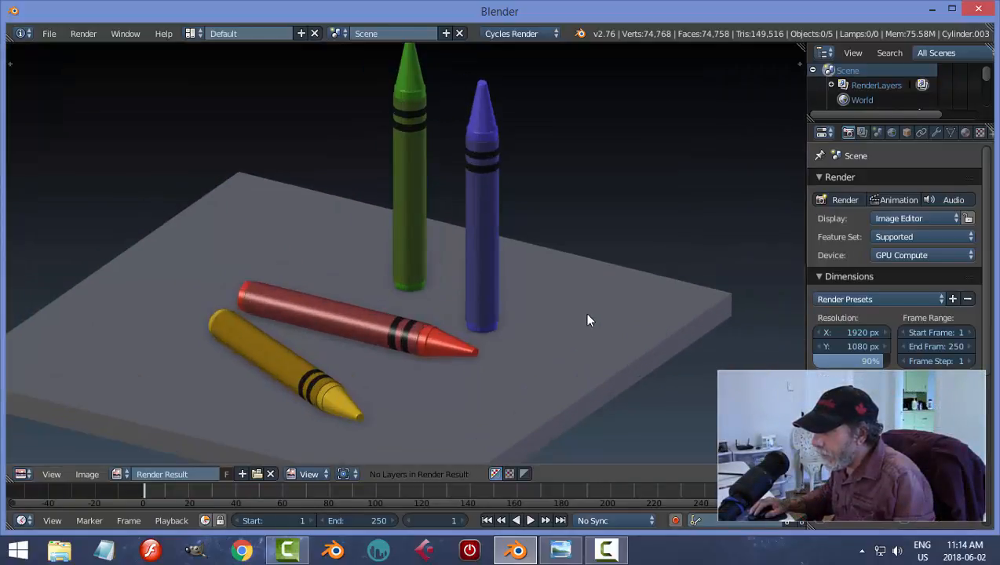